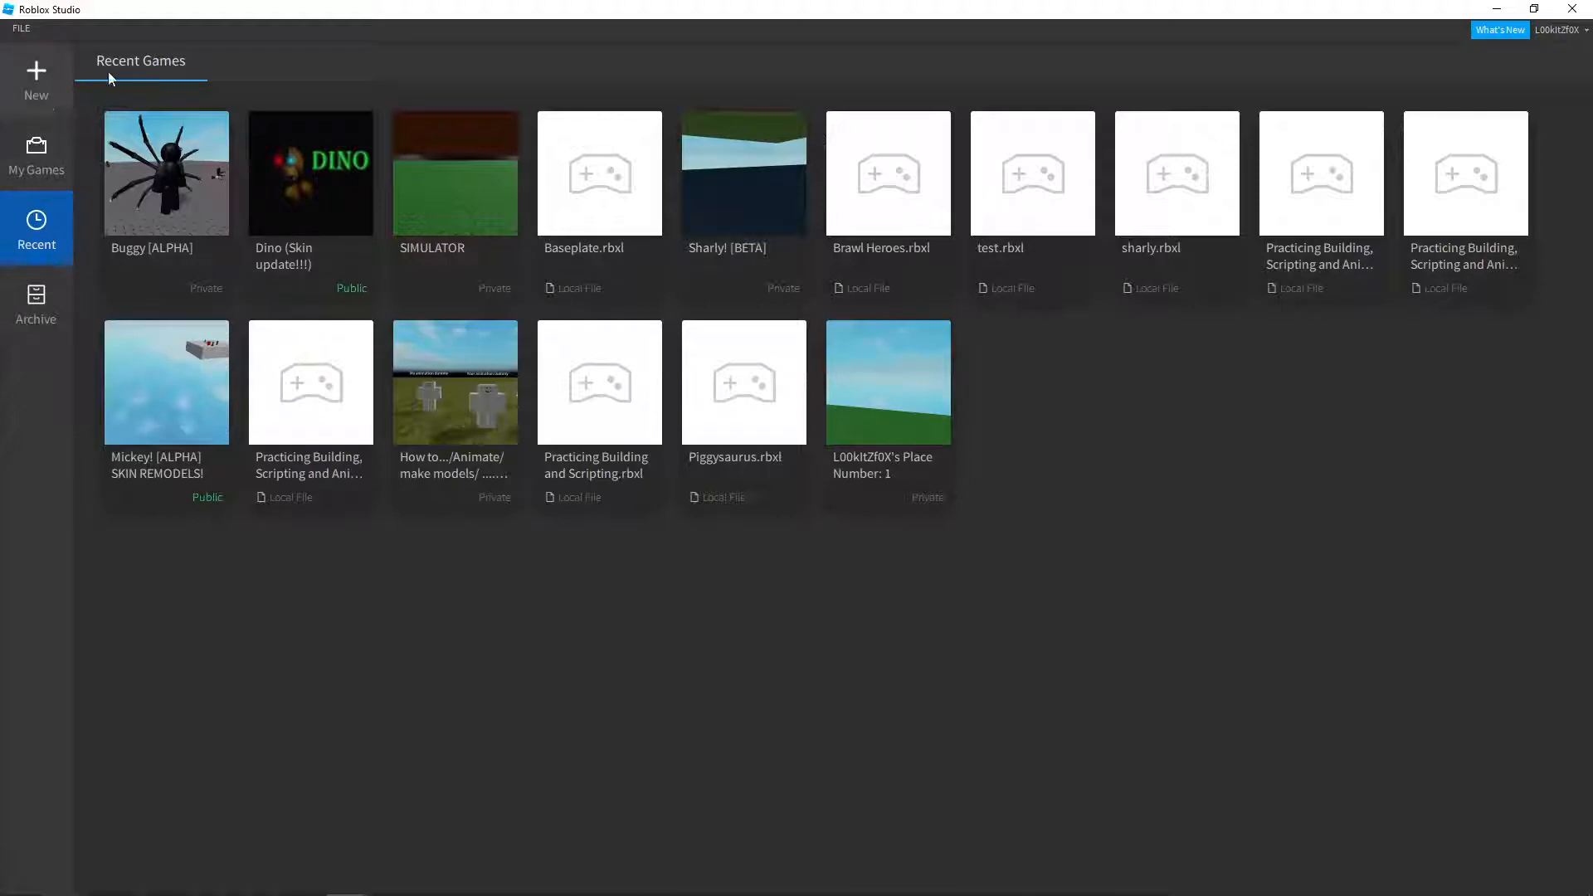
- Create a new place from the Baseplate template
left_click(41, 77)
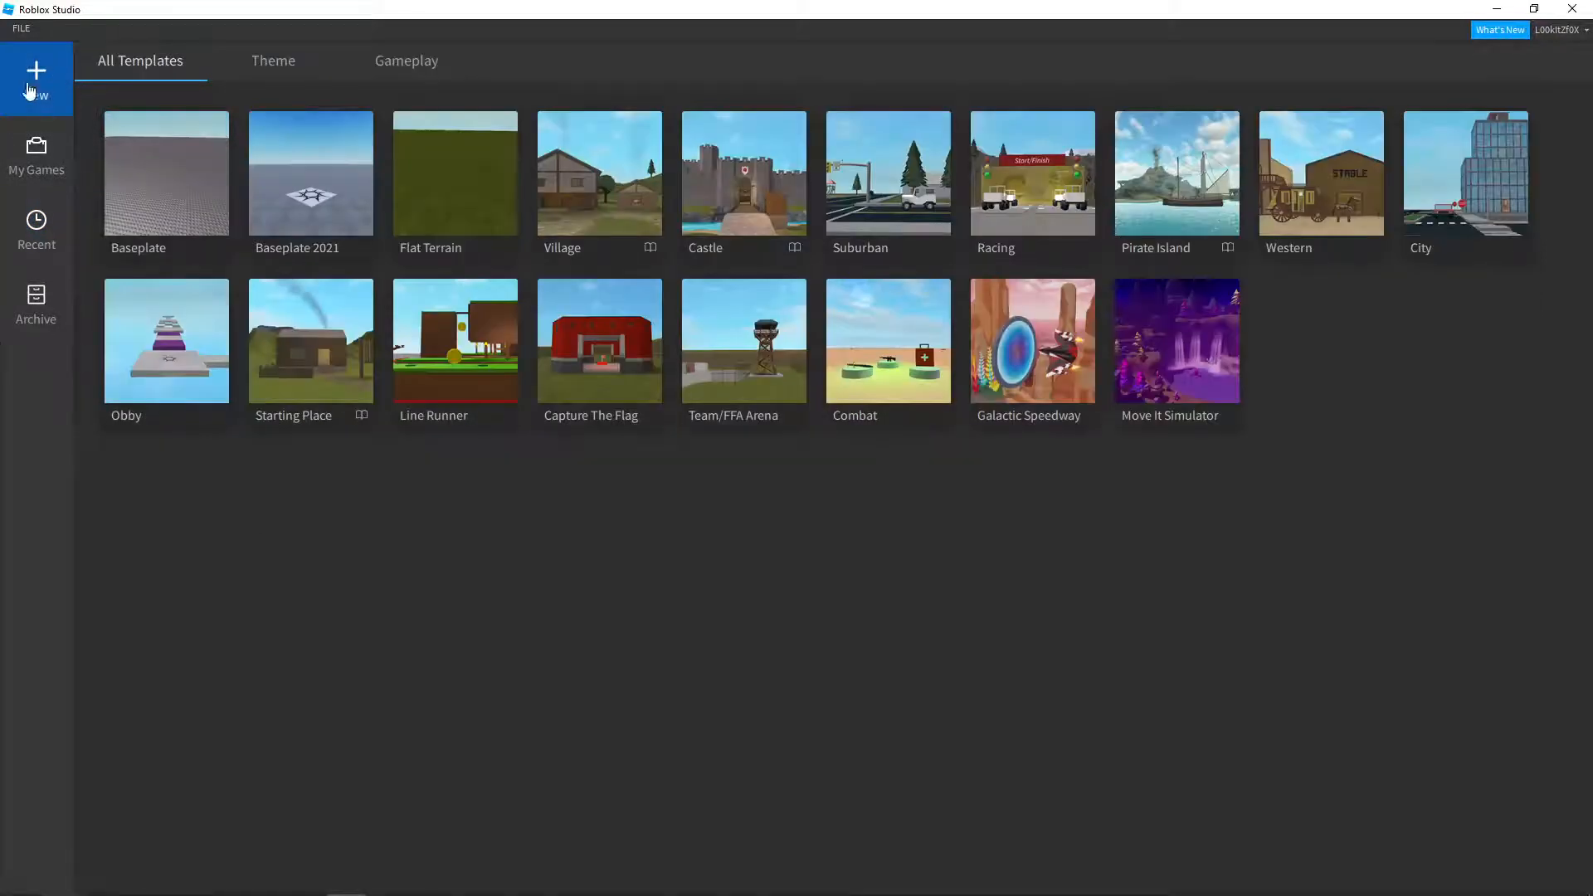
left_click(189, 179)
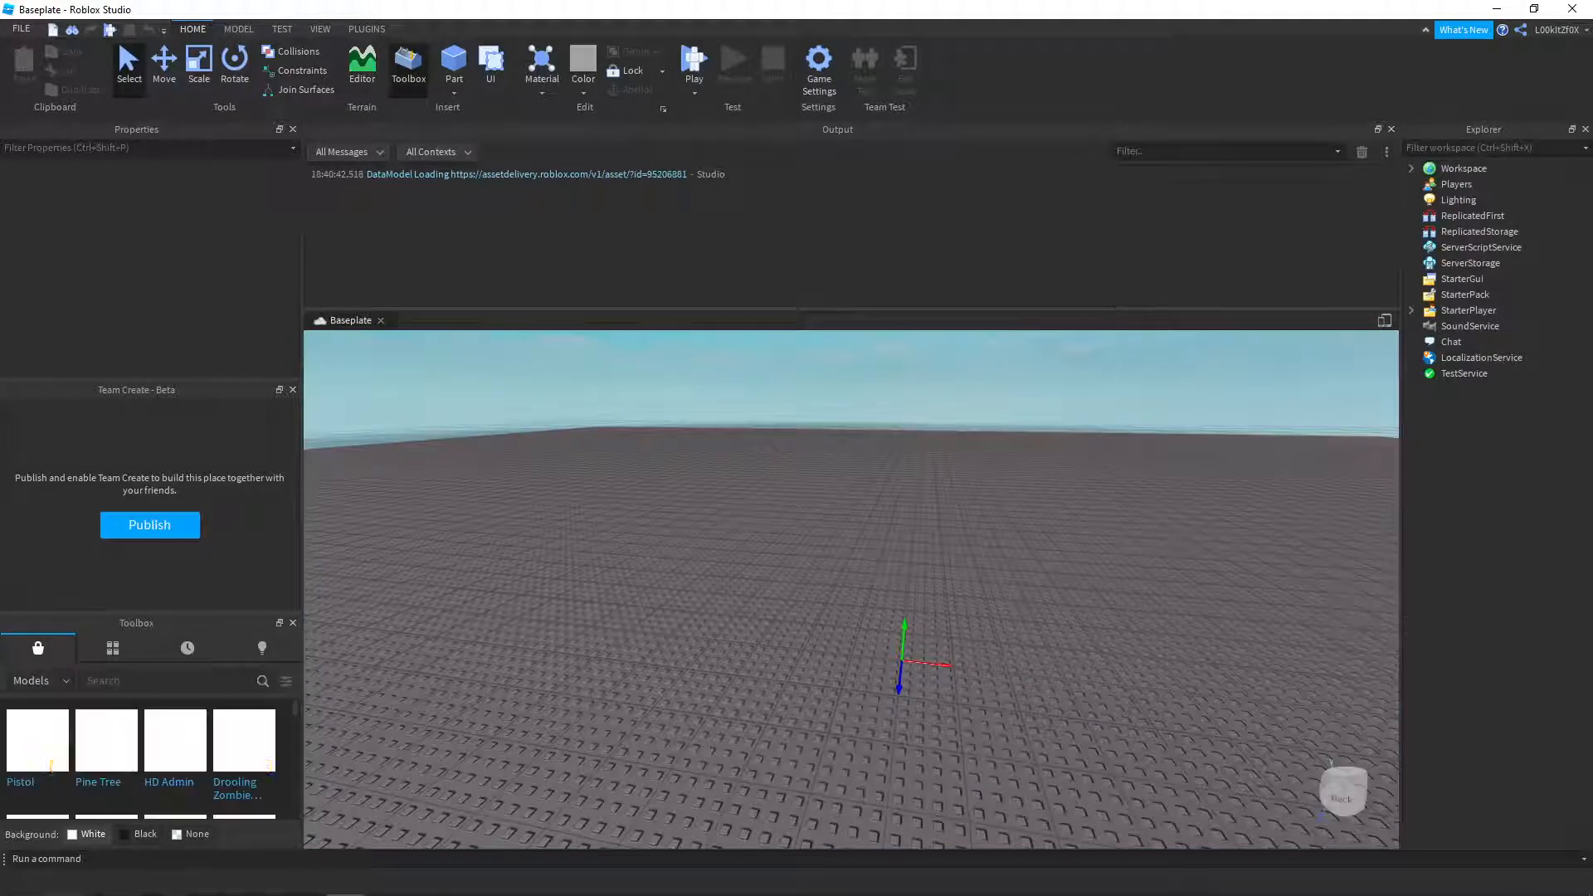
- Expand the Workspace in the object hierarchy and inspect the Baseplate part and the Players service
left_click(1416, 169)
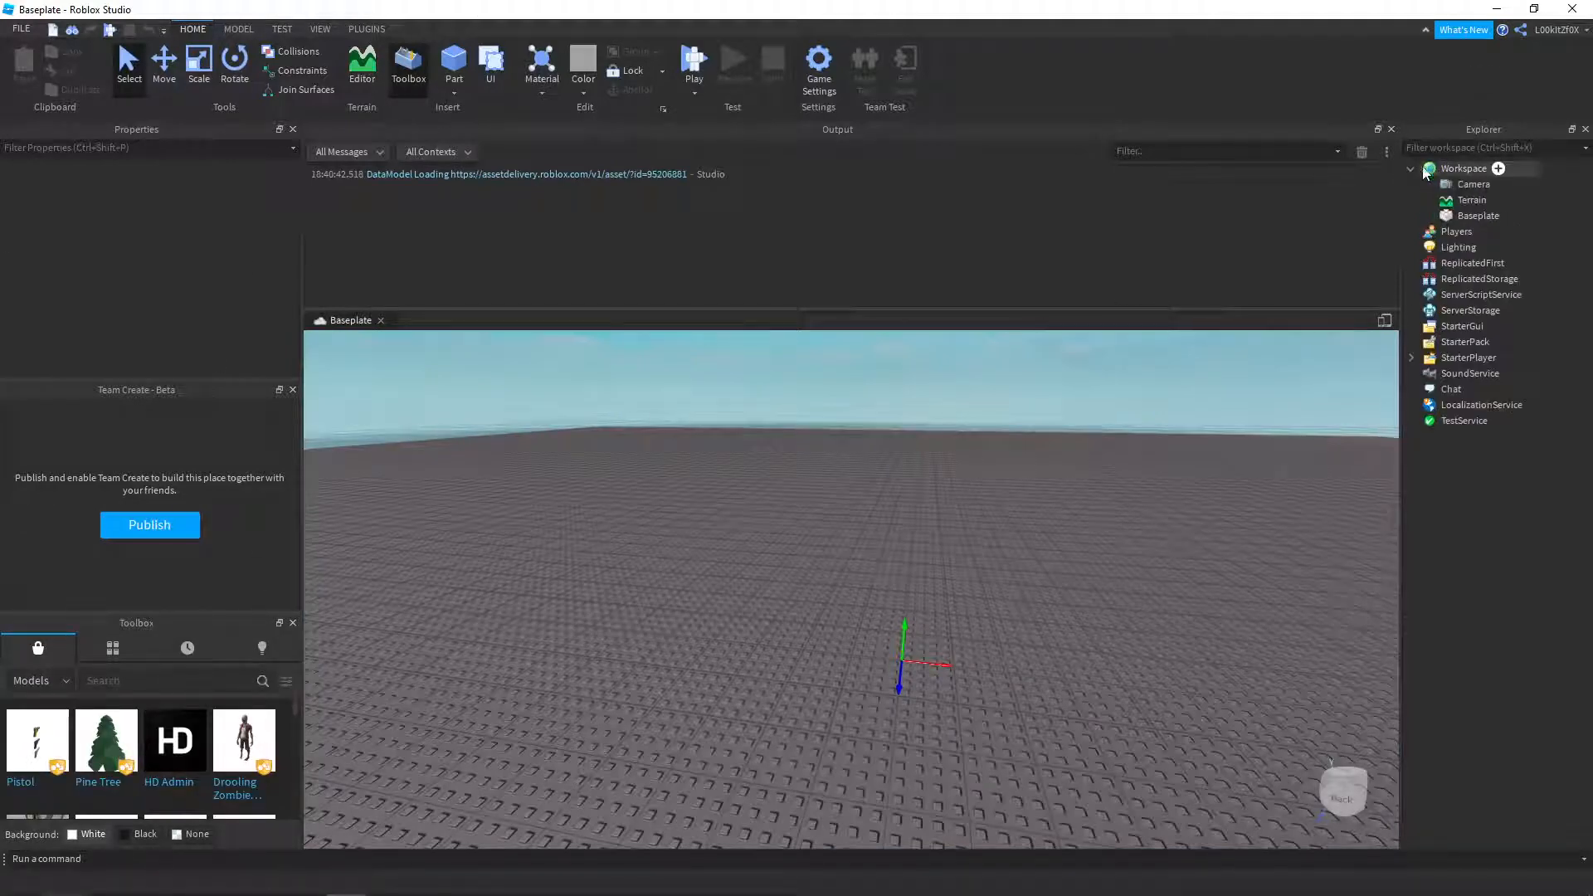
left_click(1465, 216)
right_click_drag(1013, 558, 946, 593)
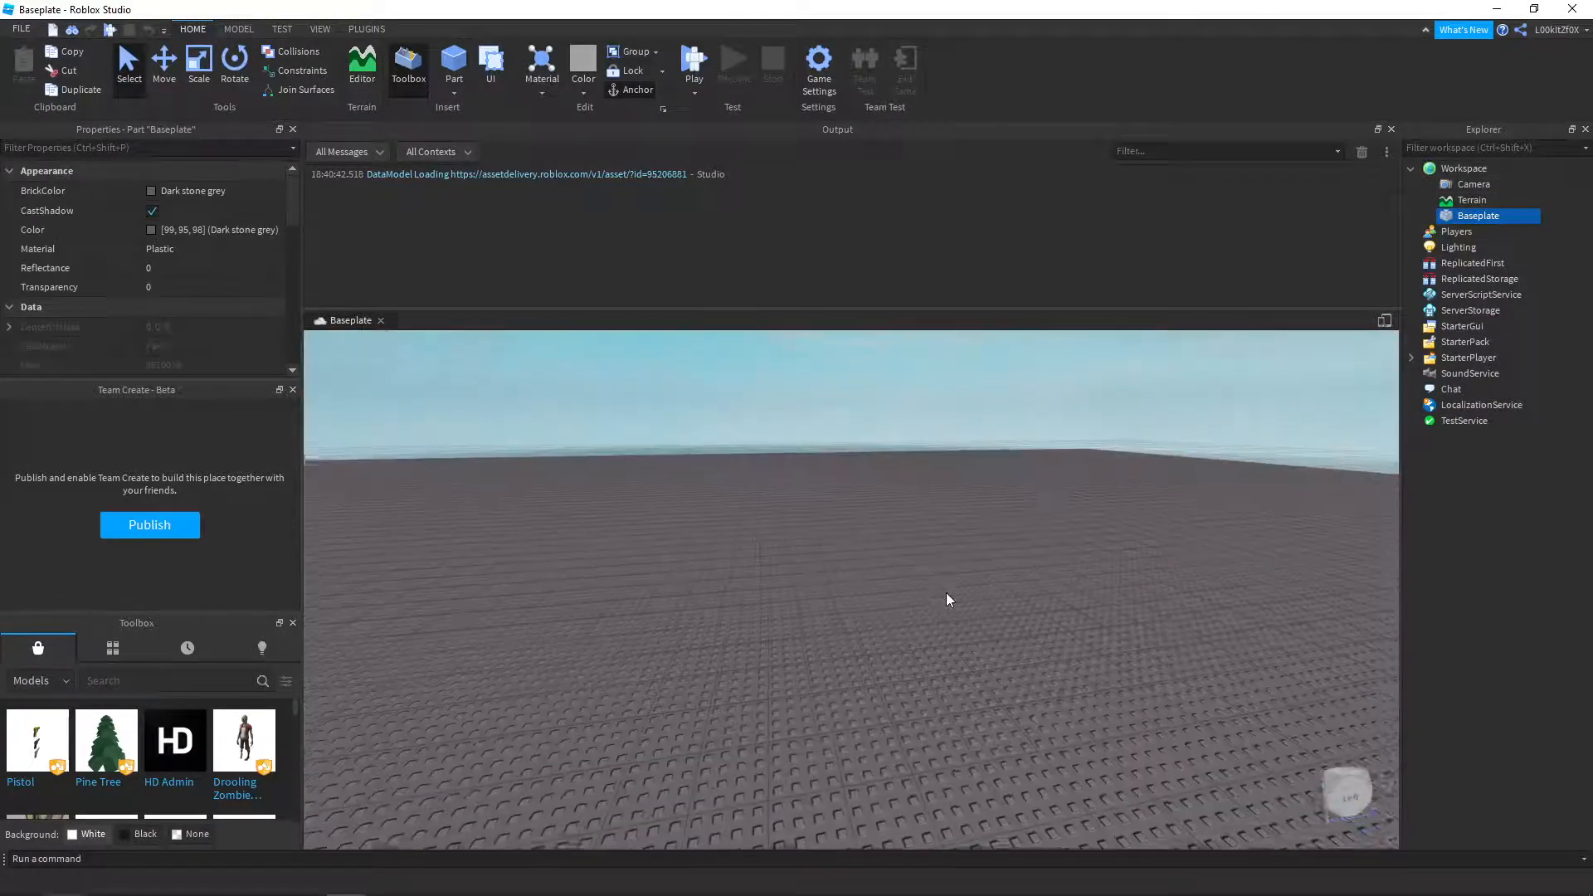
left_click(1451, 232)
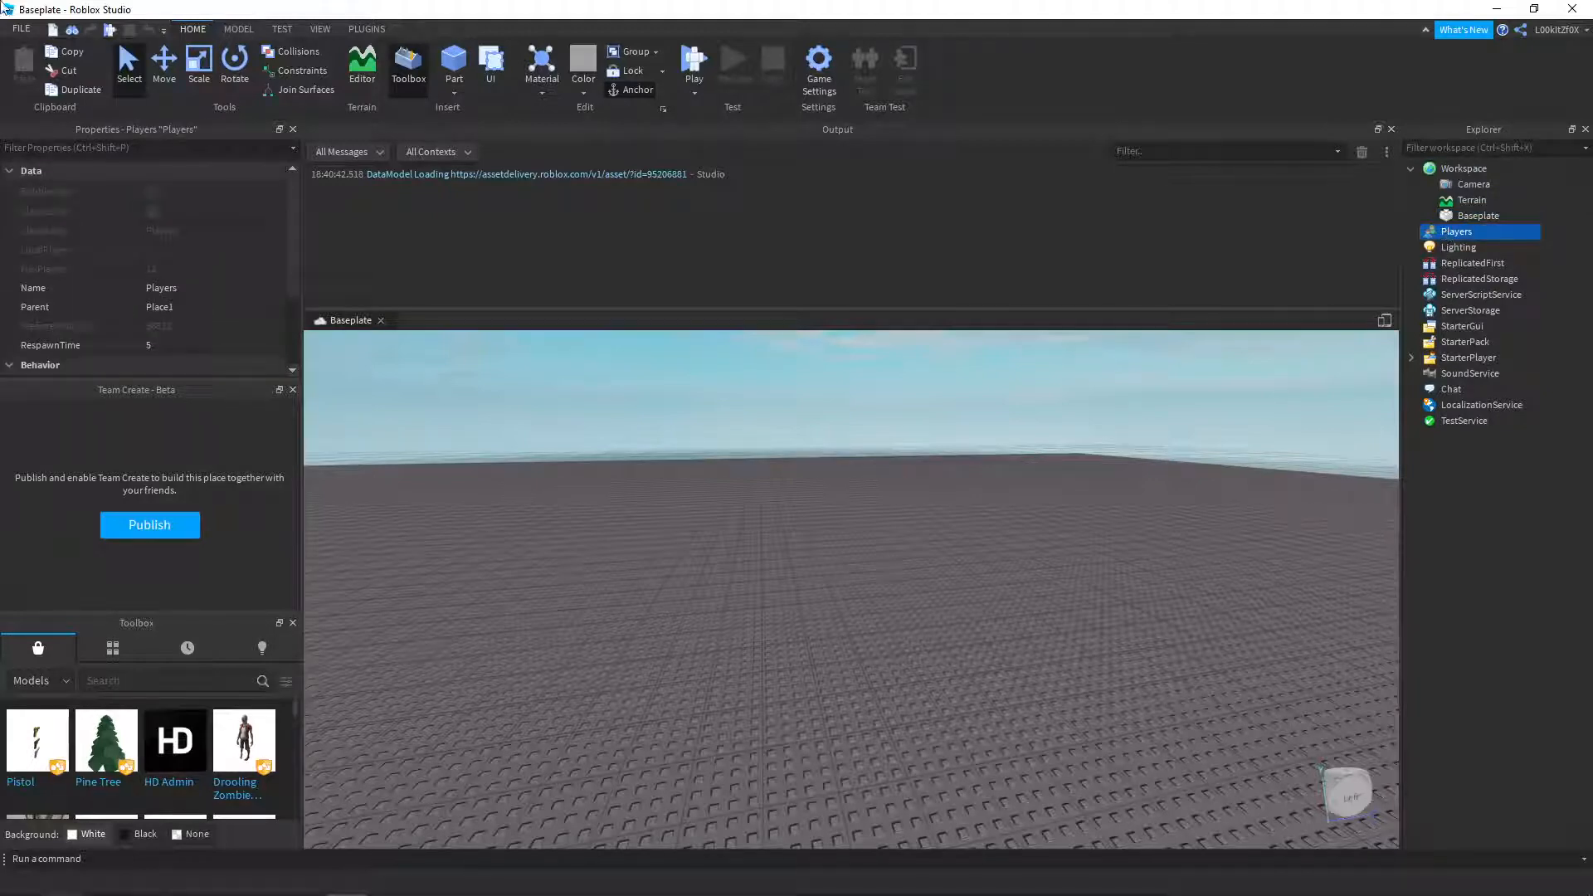
left_click(238, 30)
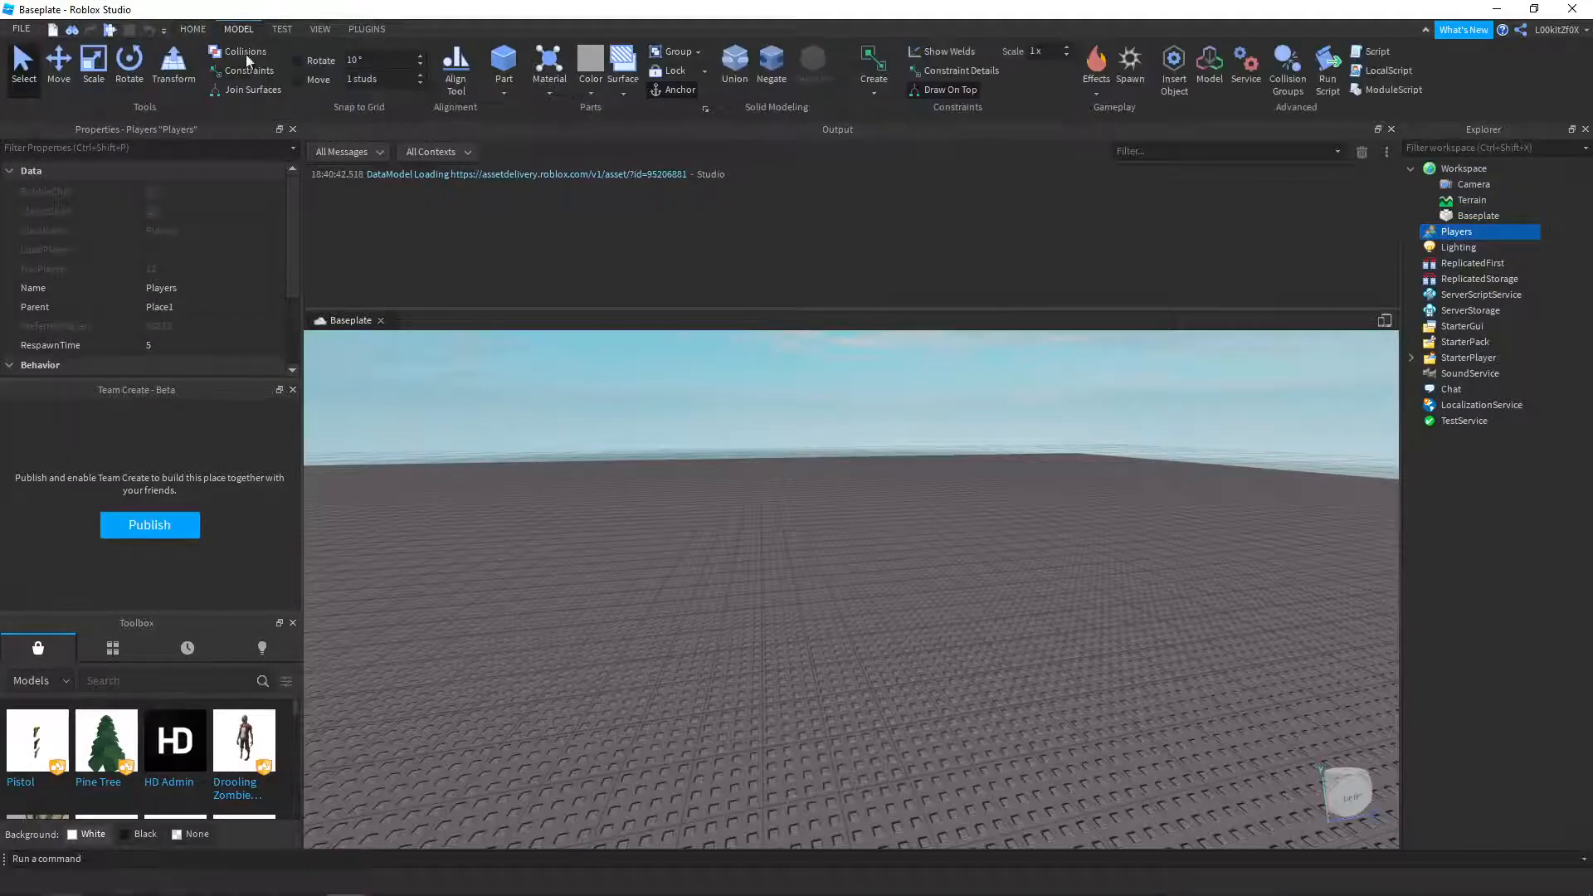
left_click(193, 30)
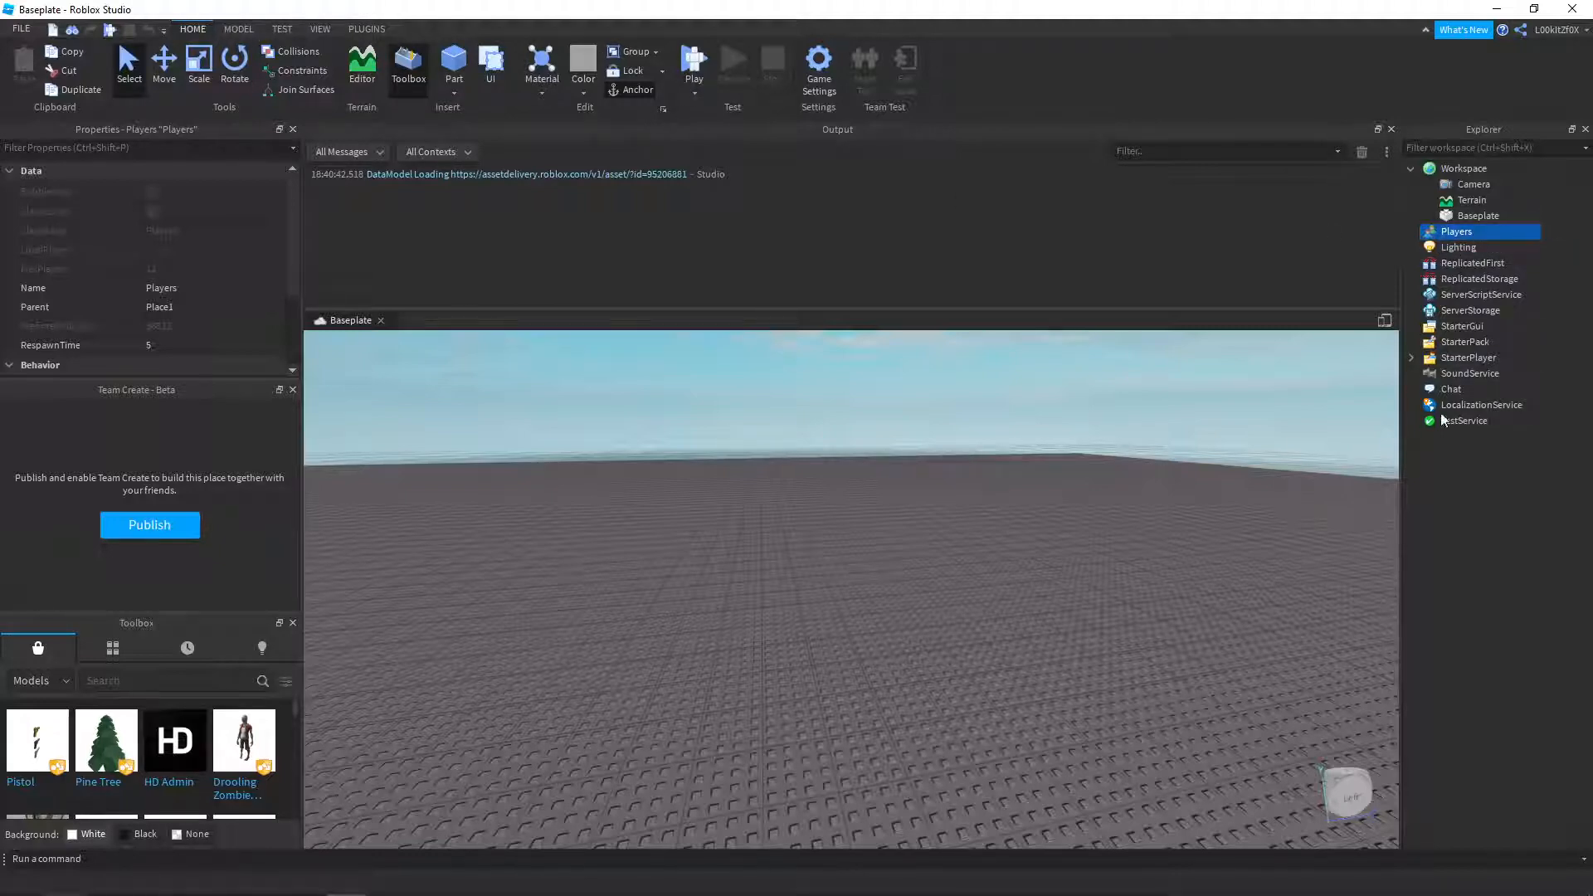
- Set the Lighting service's TimeOfDay to 19:00
left_click(1458, 247)
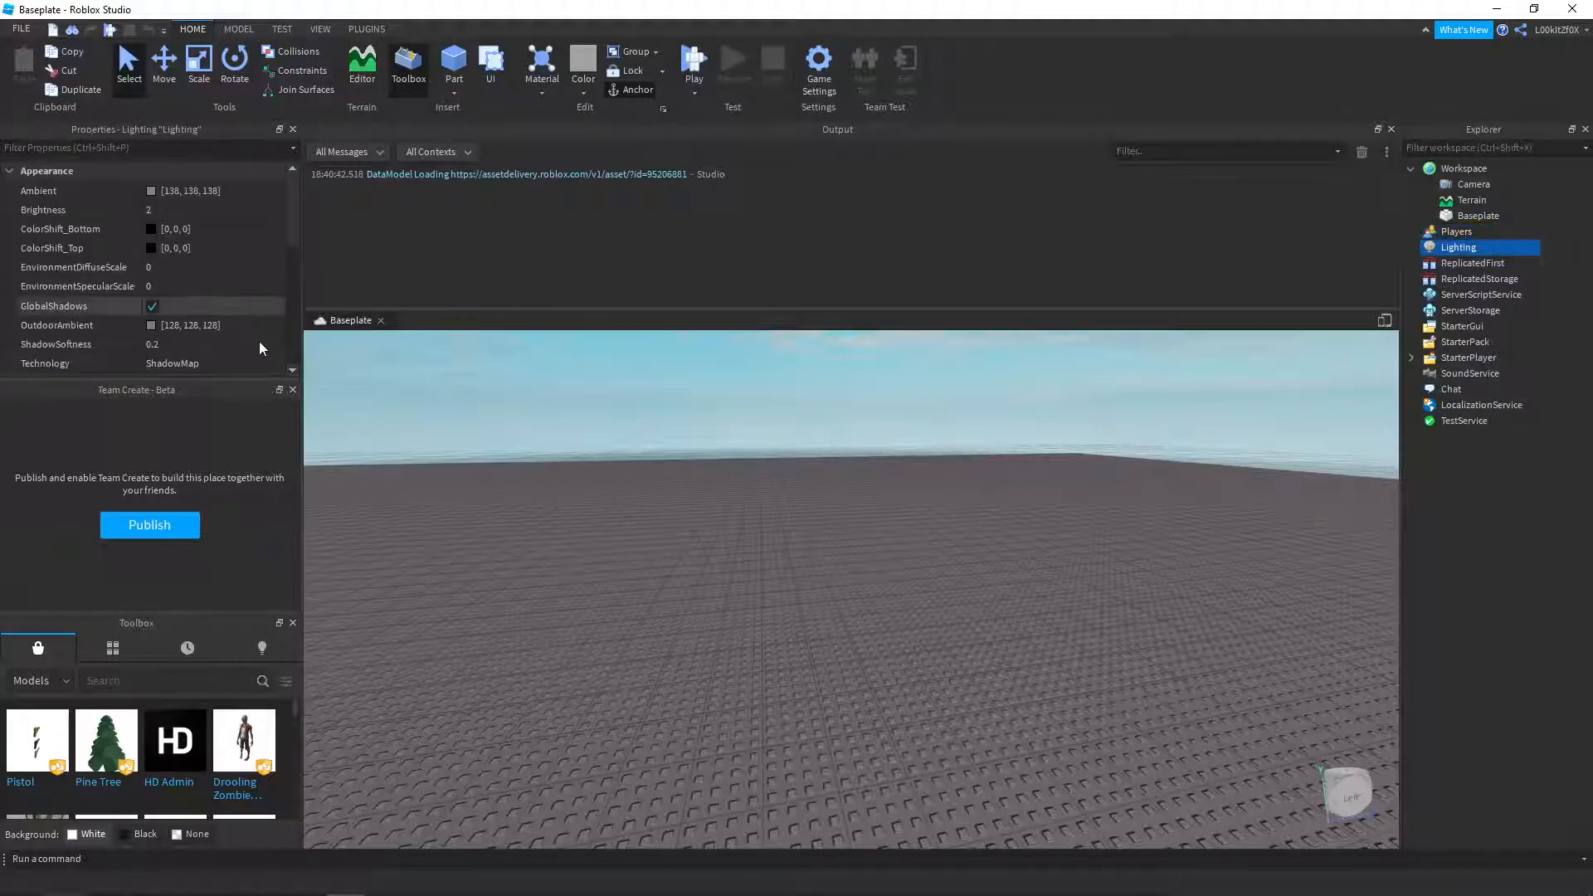
scroll(264, 335, "down", 3)
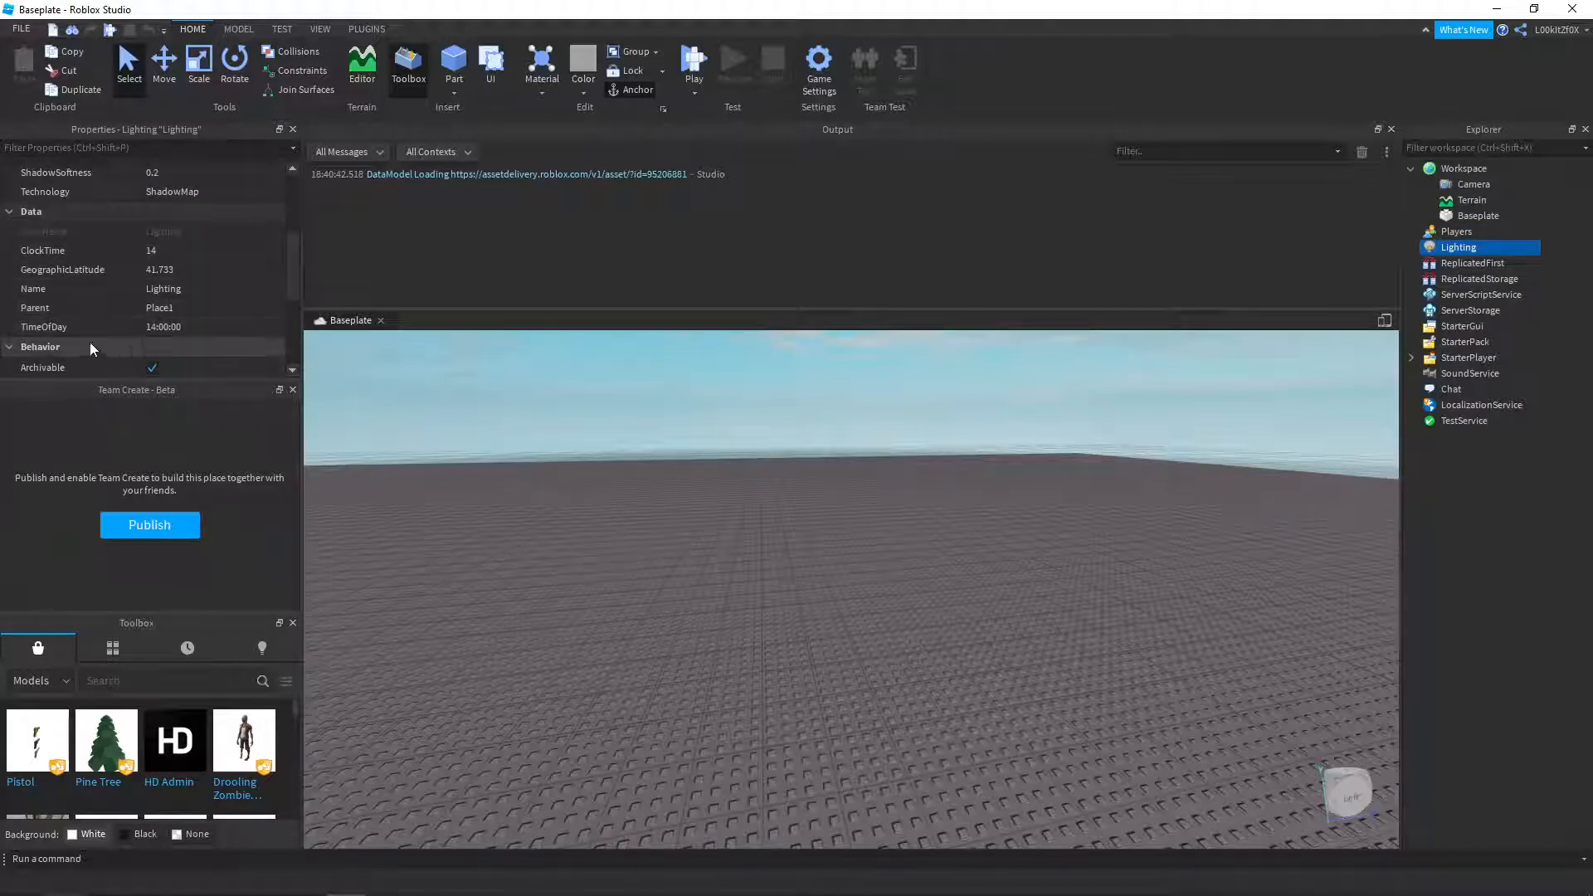
left_click(236, 326)
key("BackSpace")
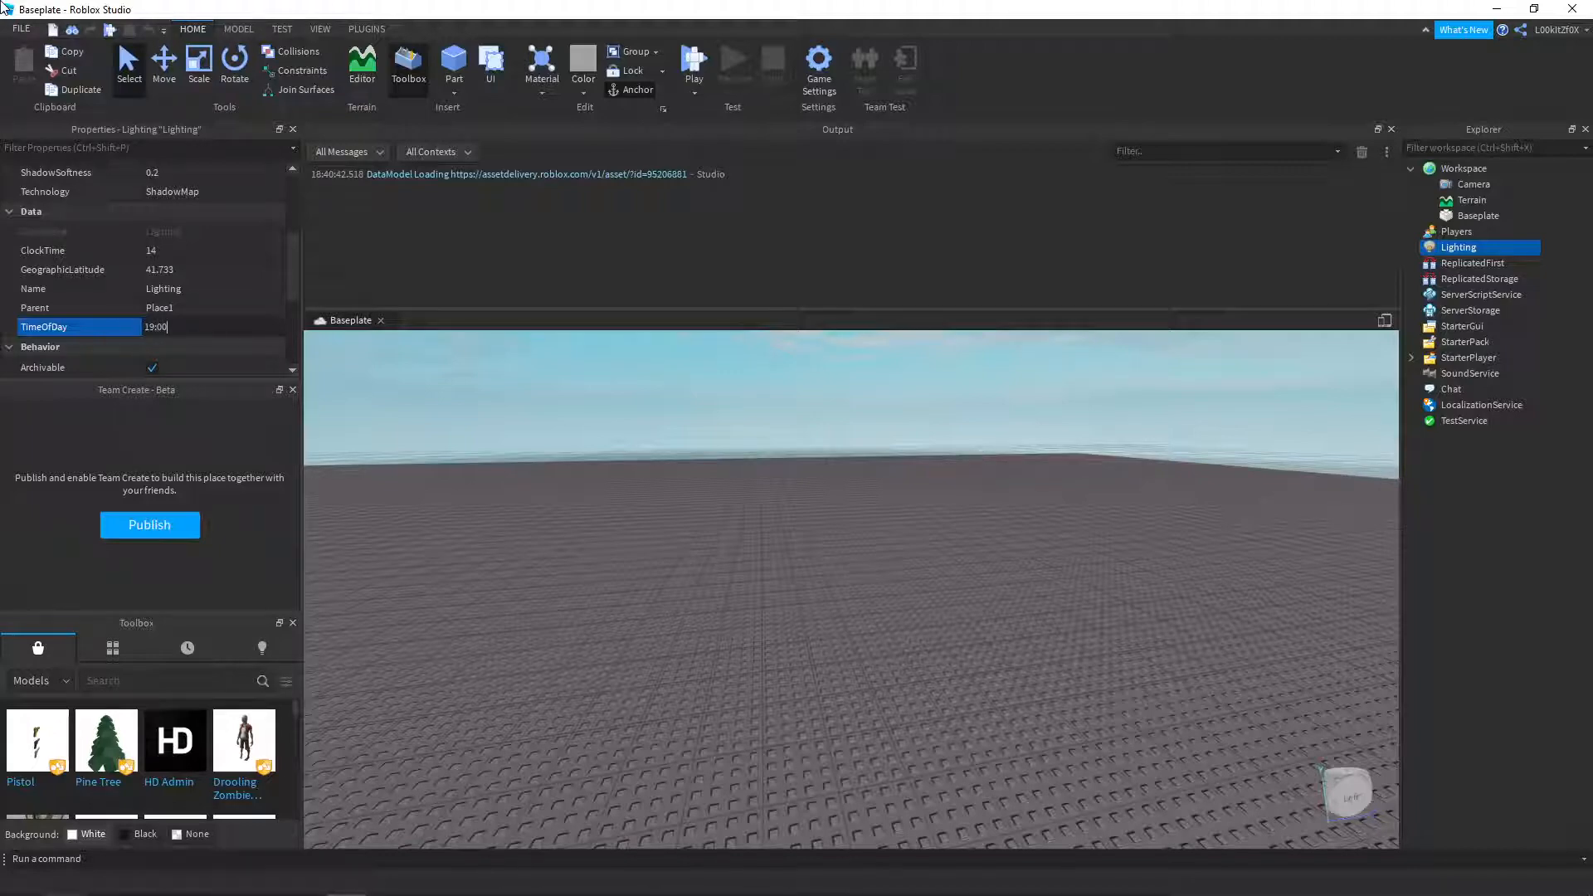
type("19:00")
key("Return")
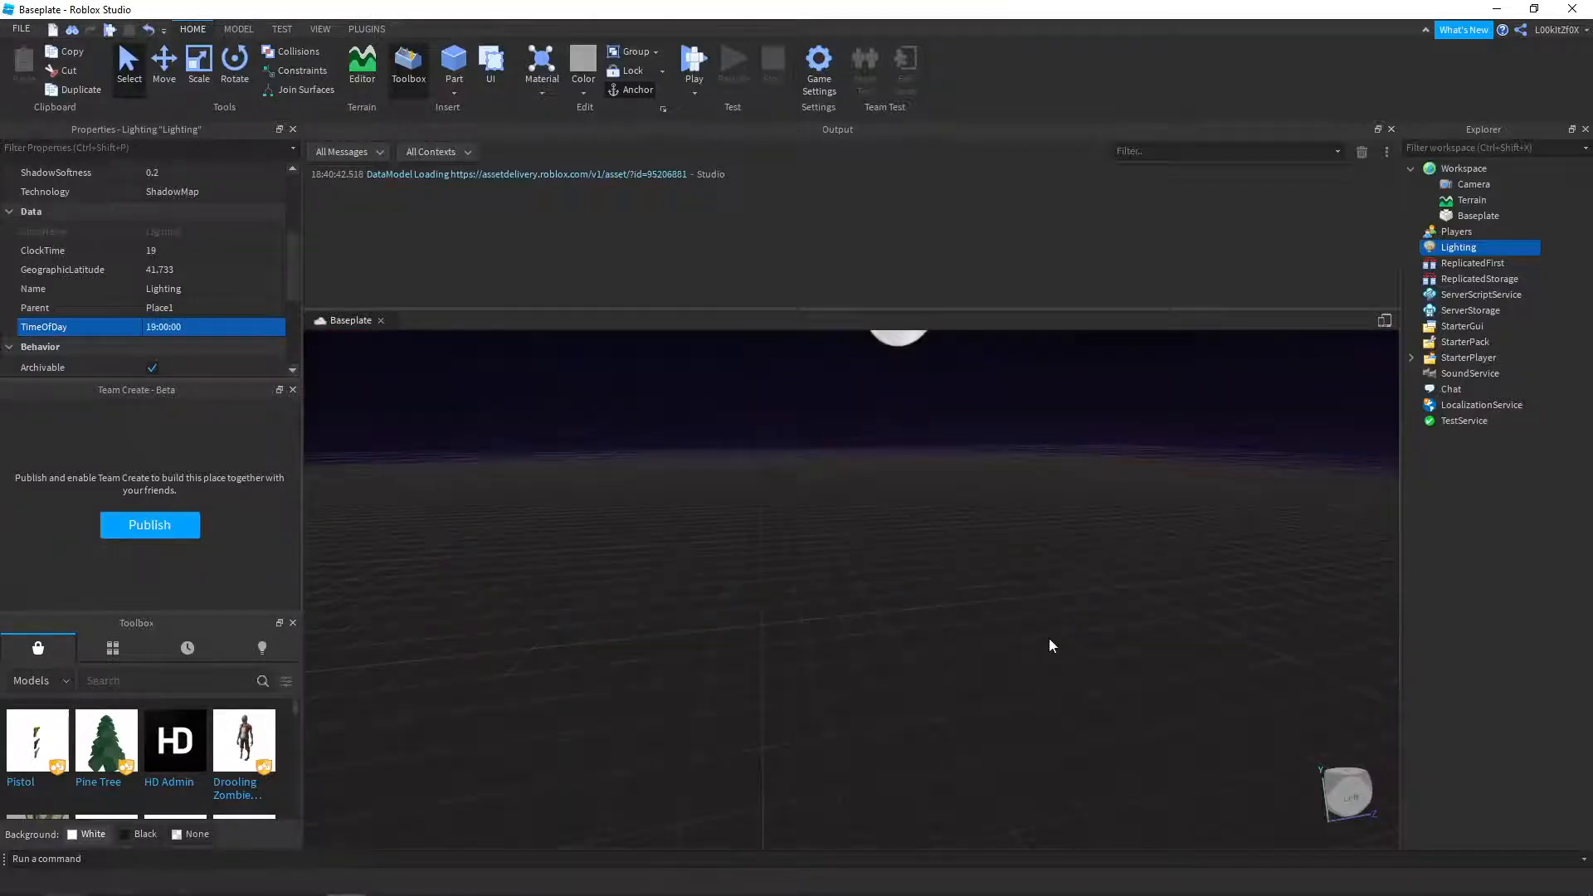
- Set the Lighting service's TimeOfDay to 14
left_click(187, 329)
type("1")
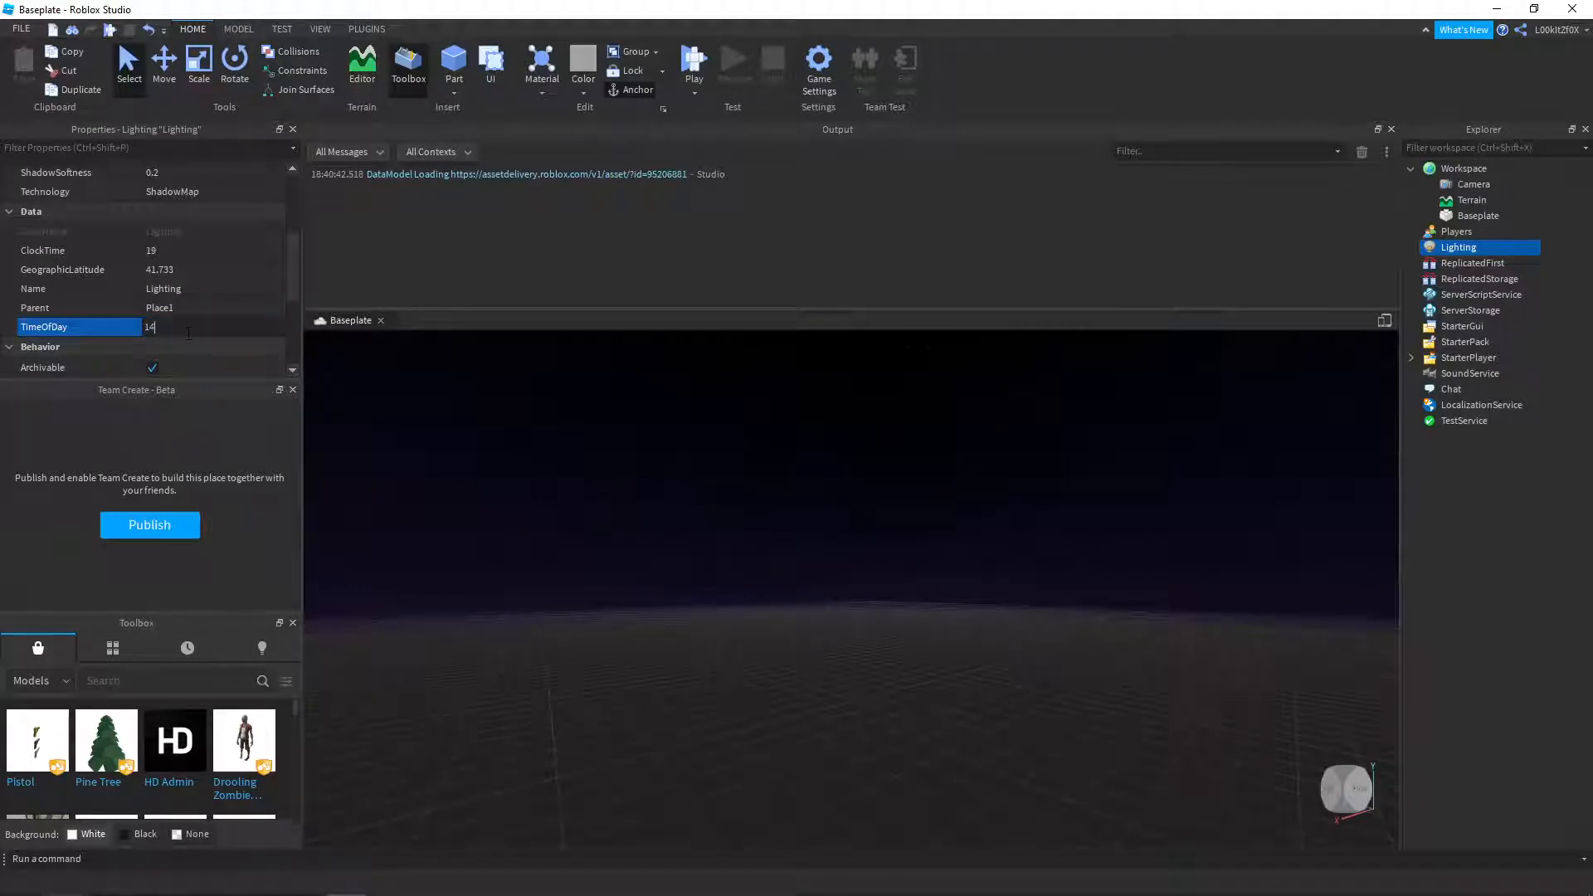
type("4")
key("Return")
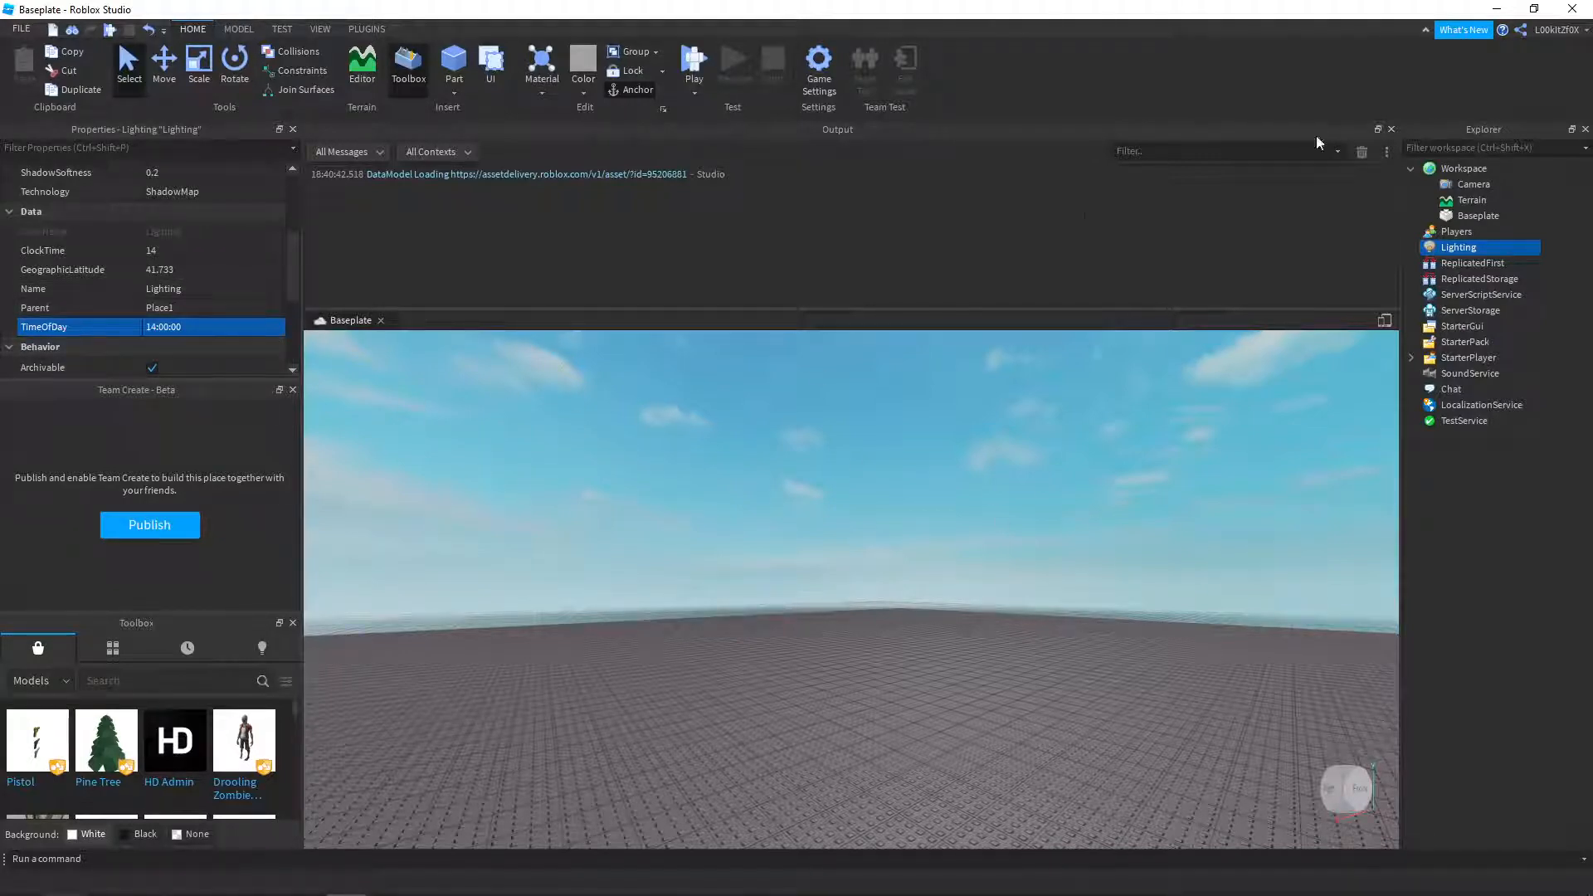
- Add a folder to ReplicatedStorage and insert a second folder inside it
left_click(1458, 264)
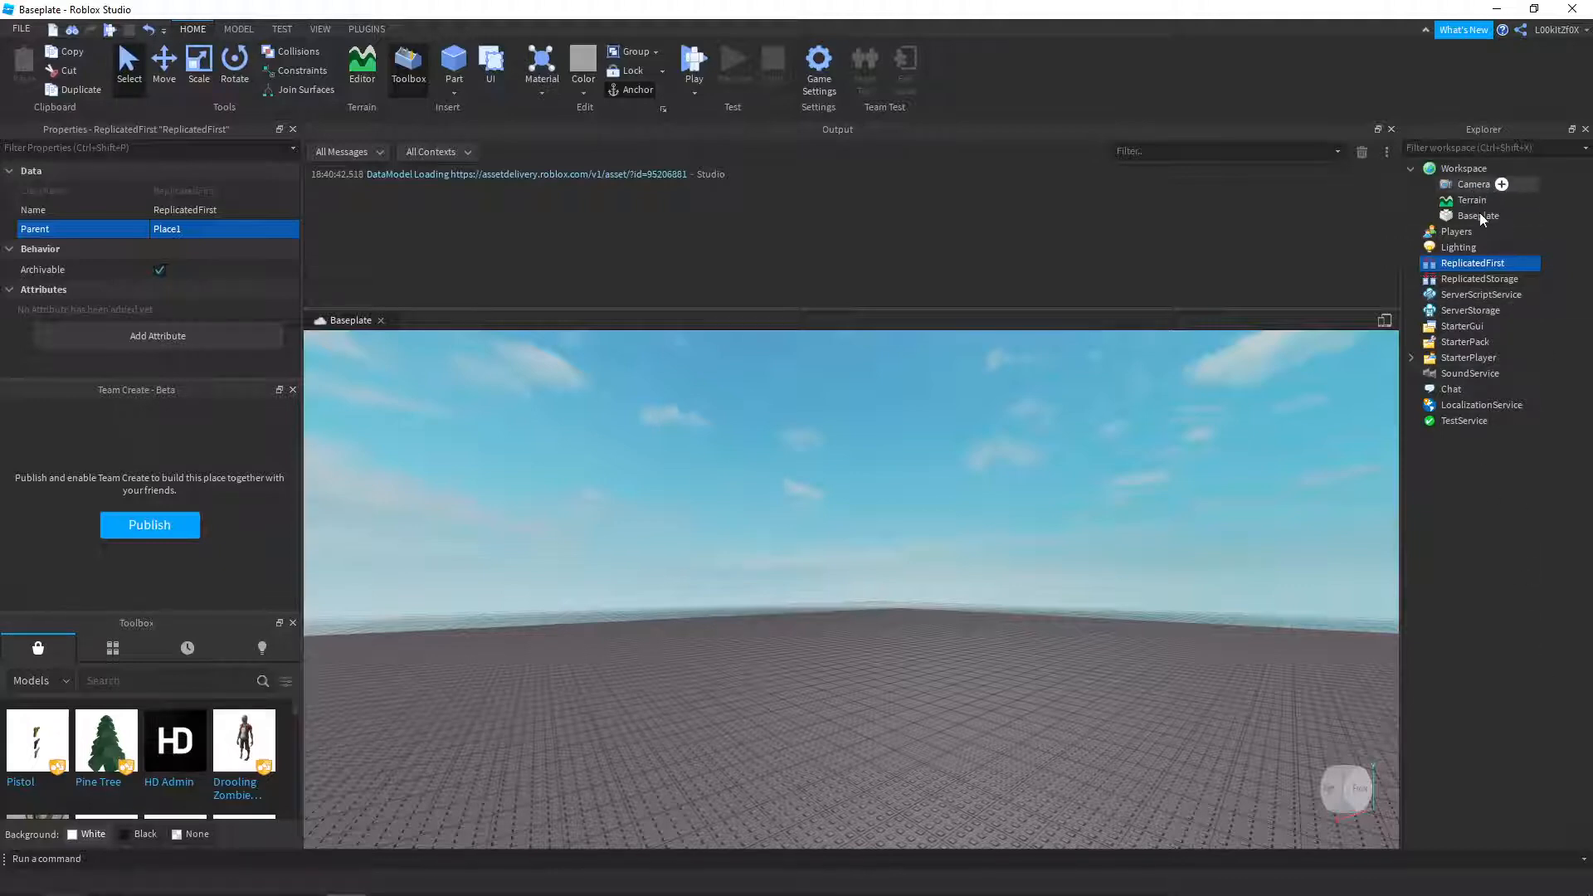
left_click(1461, 279)
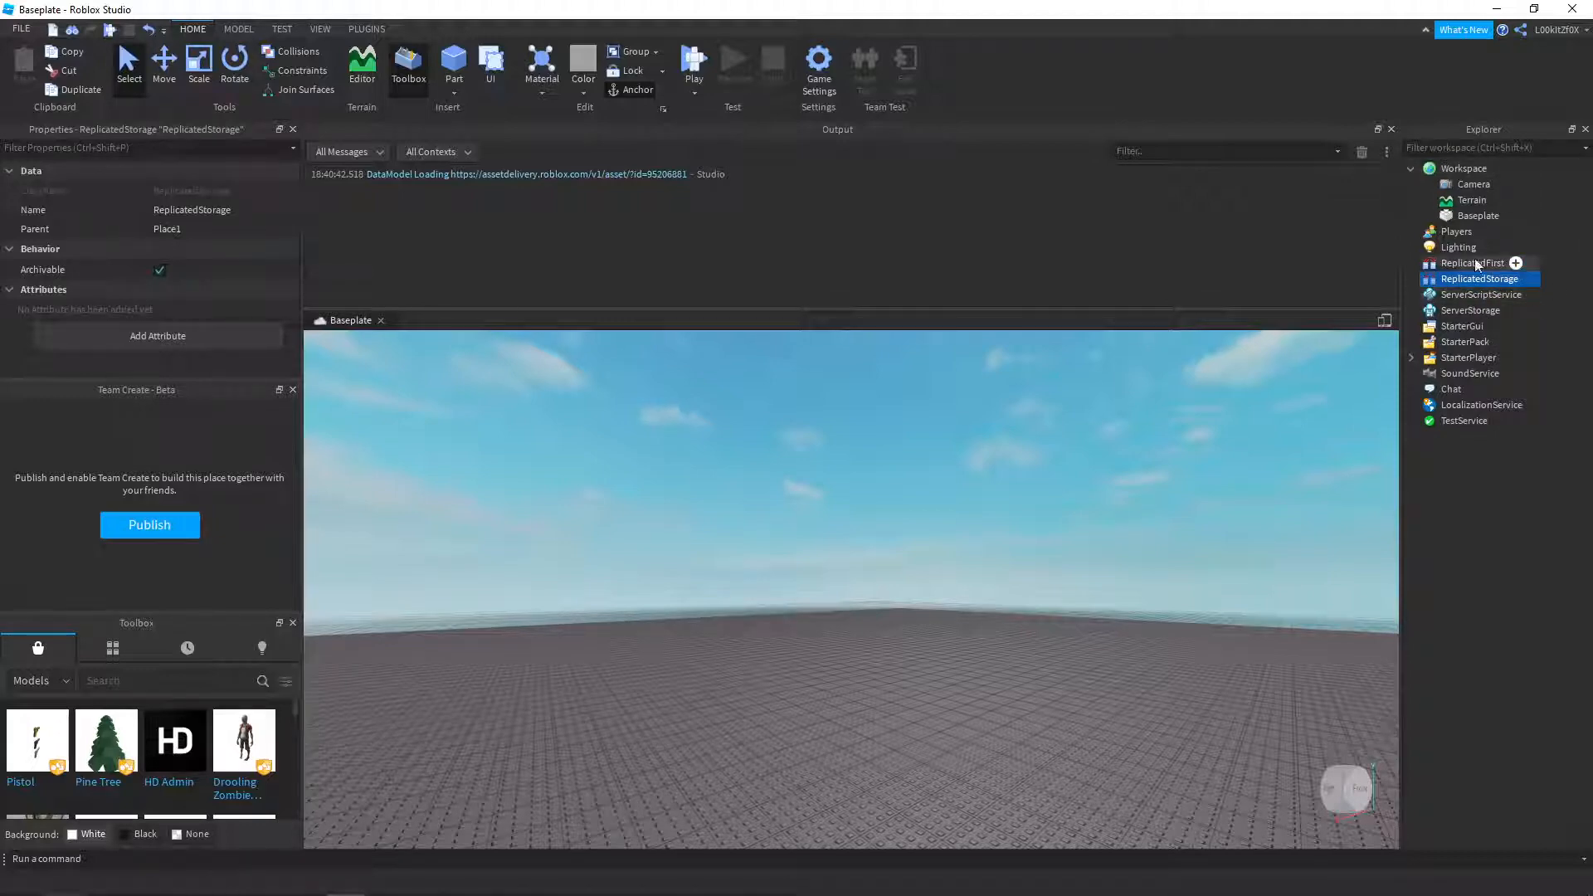
left_click(1531, 280)
left_click(1453, 357)
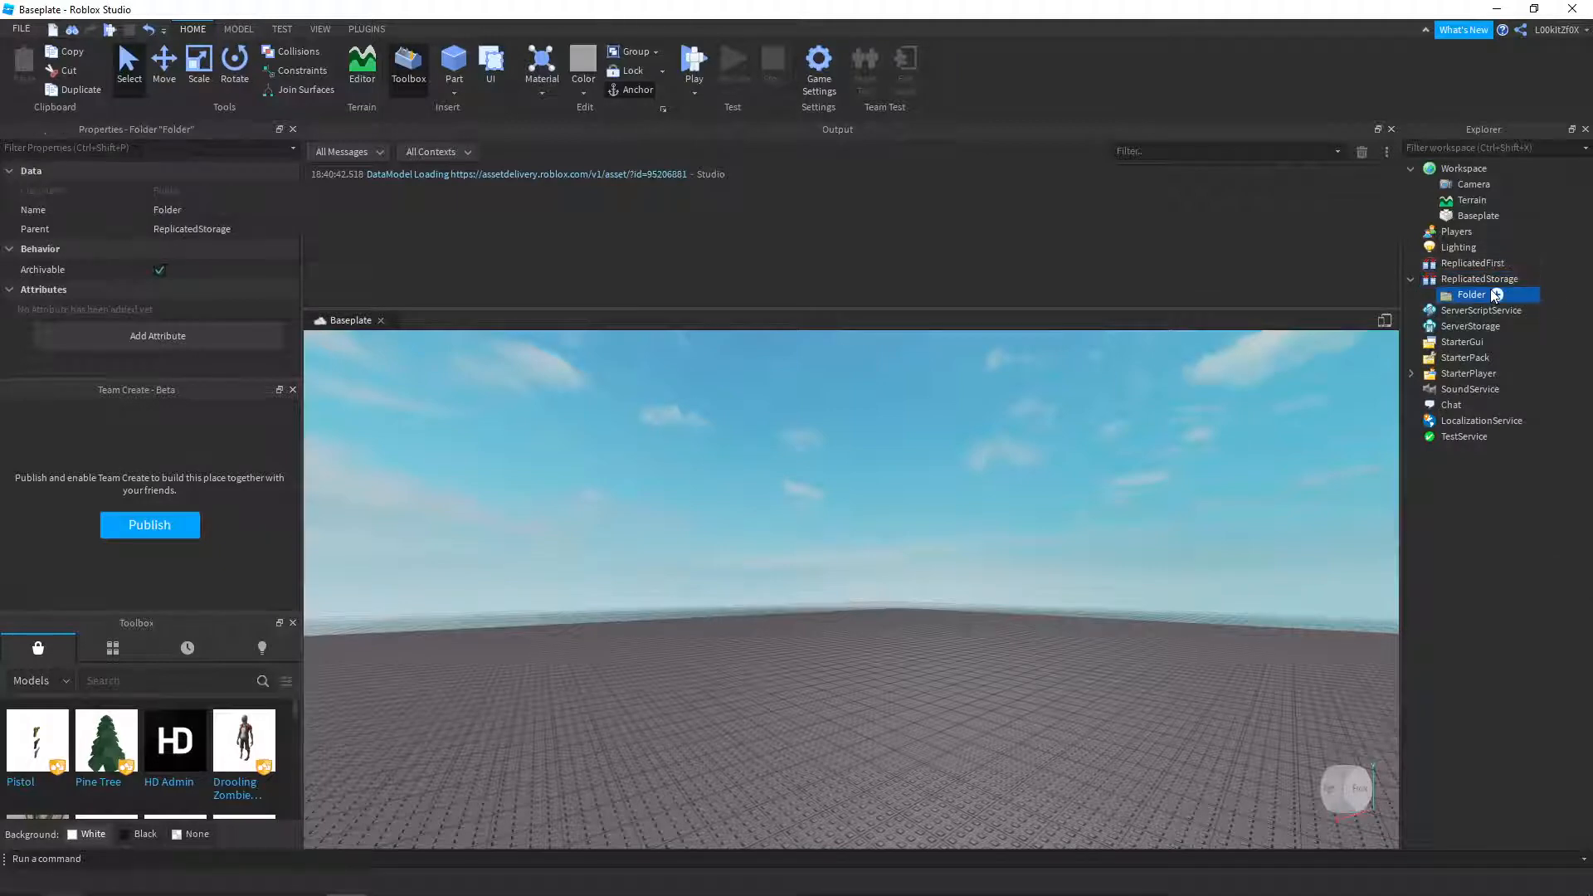
left_click(1497, 294)
left_click(1456, 372)
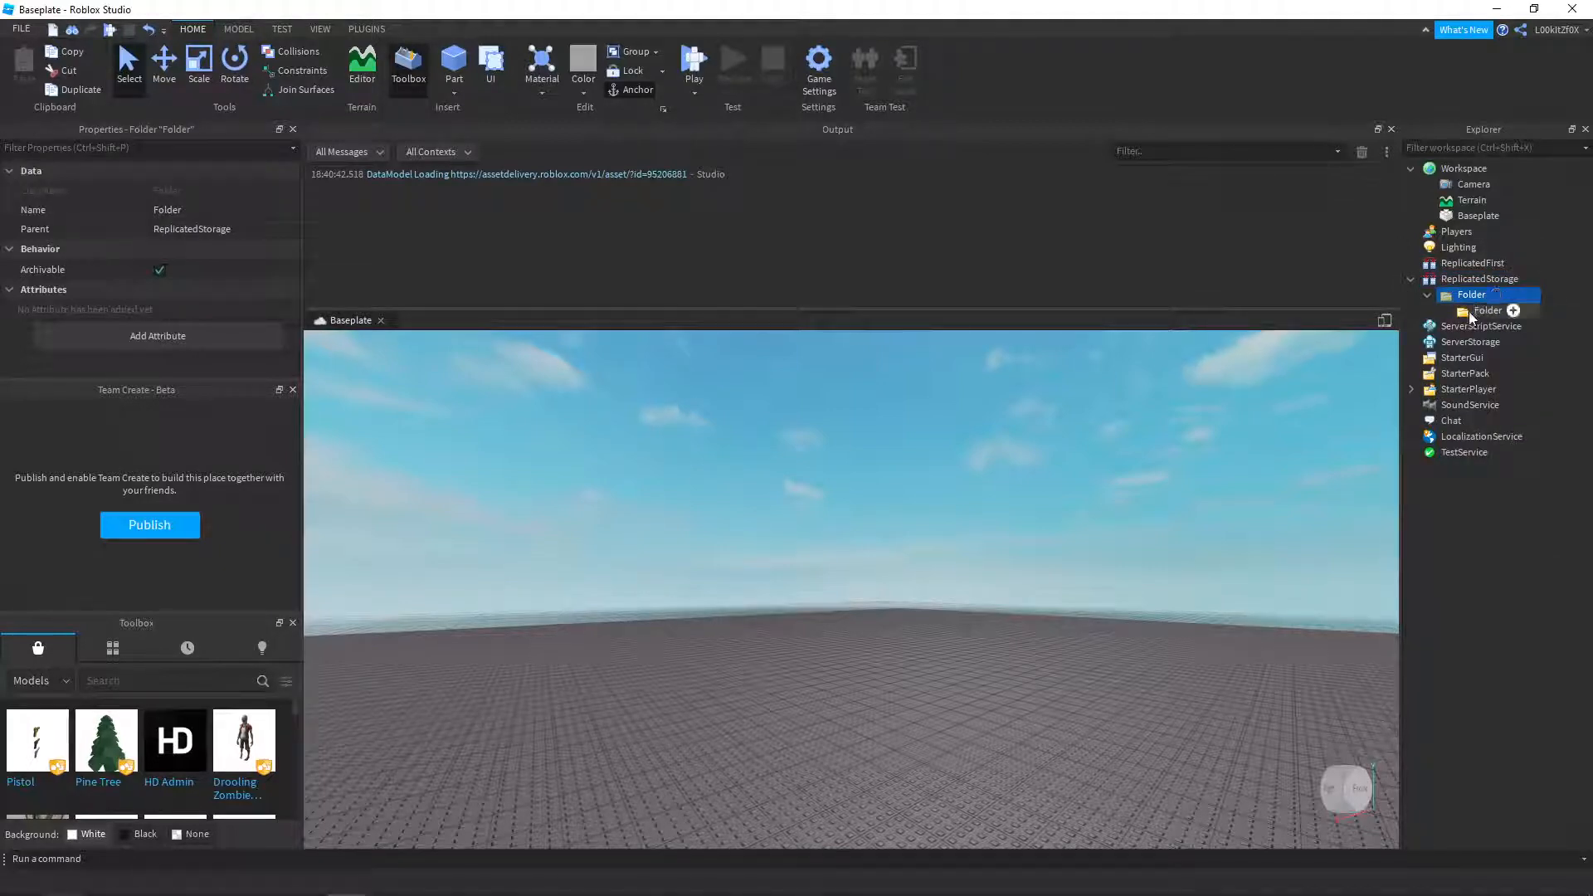
- Rename the nested folder in ReplicatedStorage as Chapter 1
left_click(218, 209)
key("BackSpace")
type("Chapter 1")
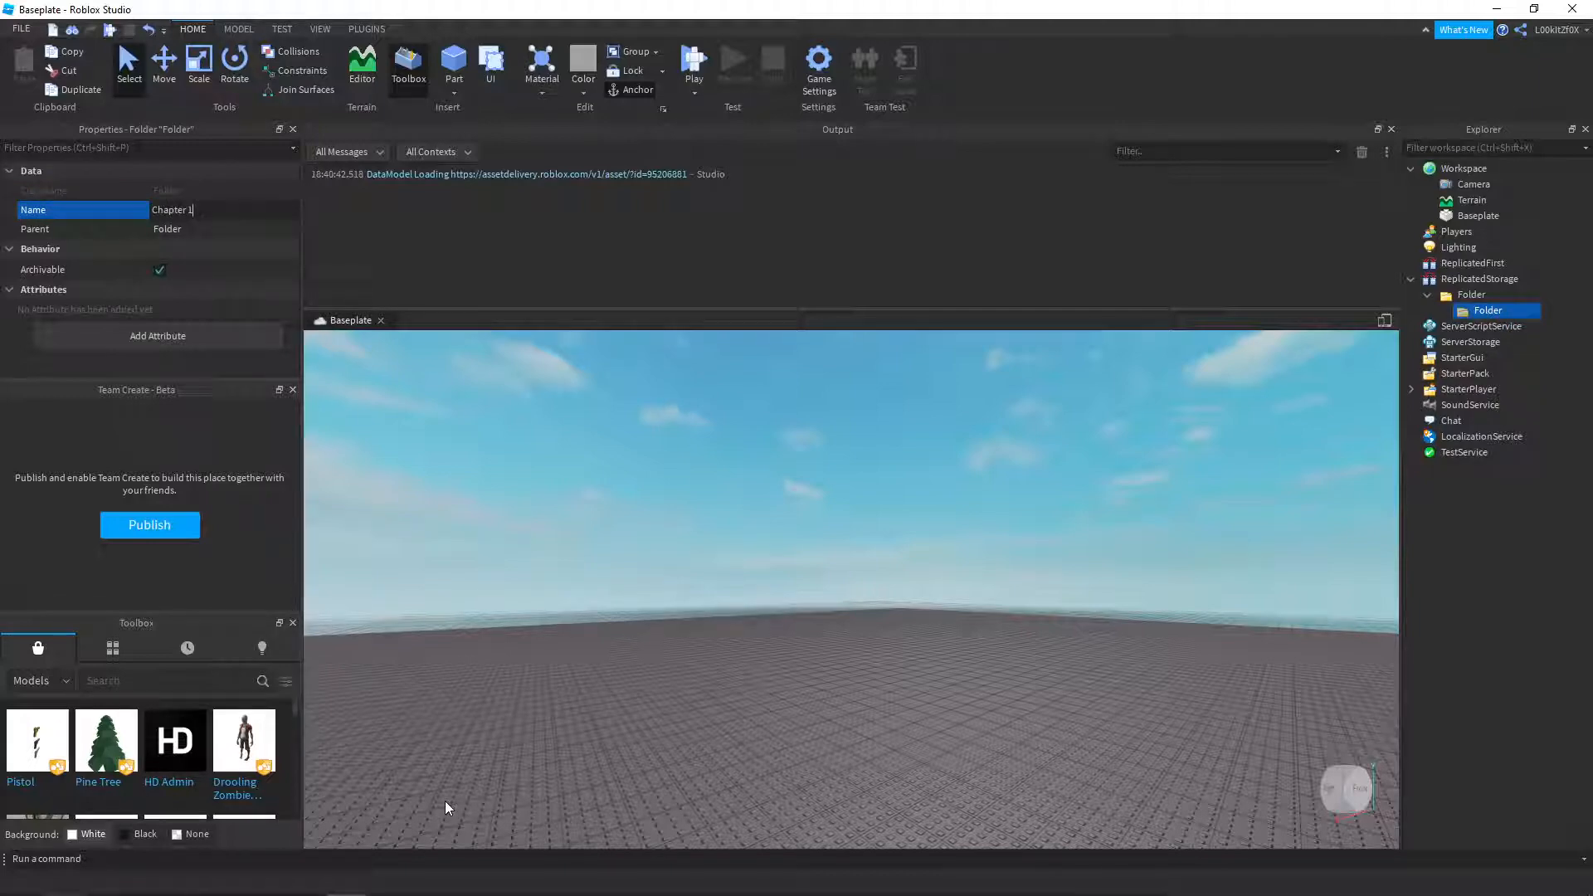
key("Return")
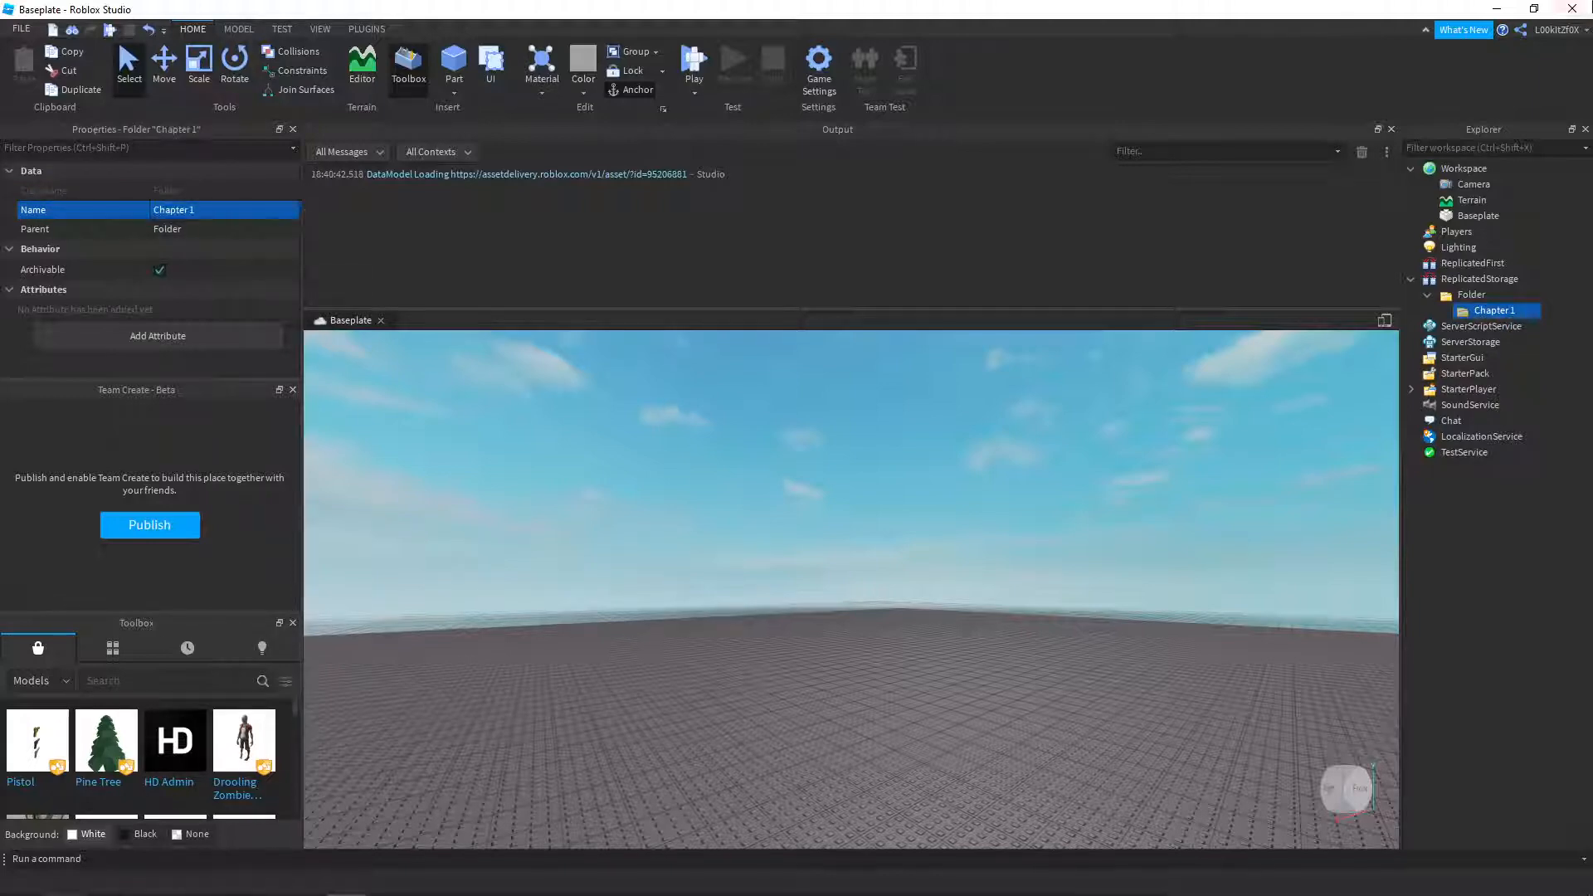
mouse_move(1522, 320)
left_click(1485, 296)
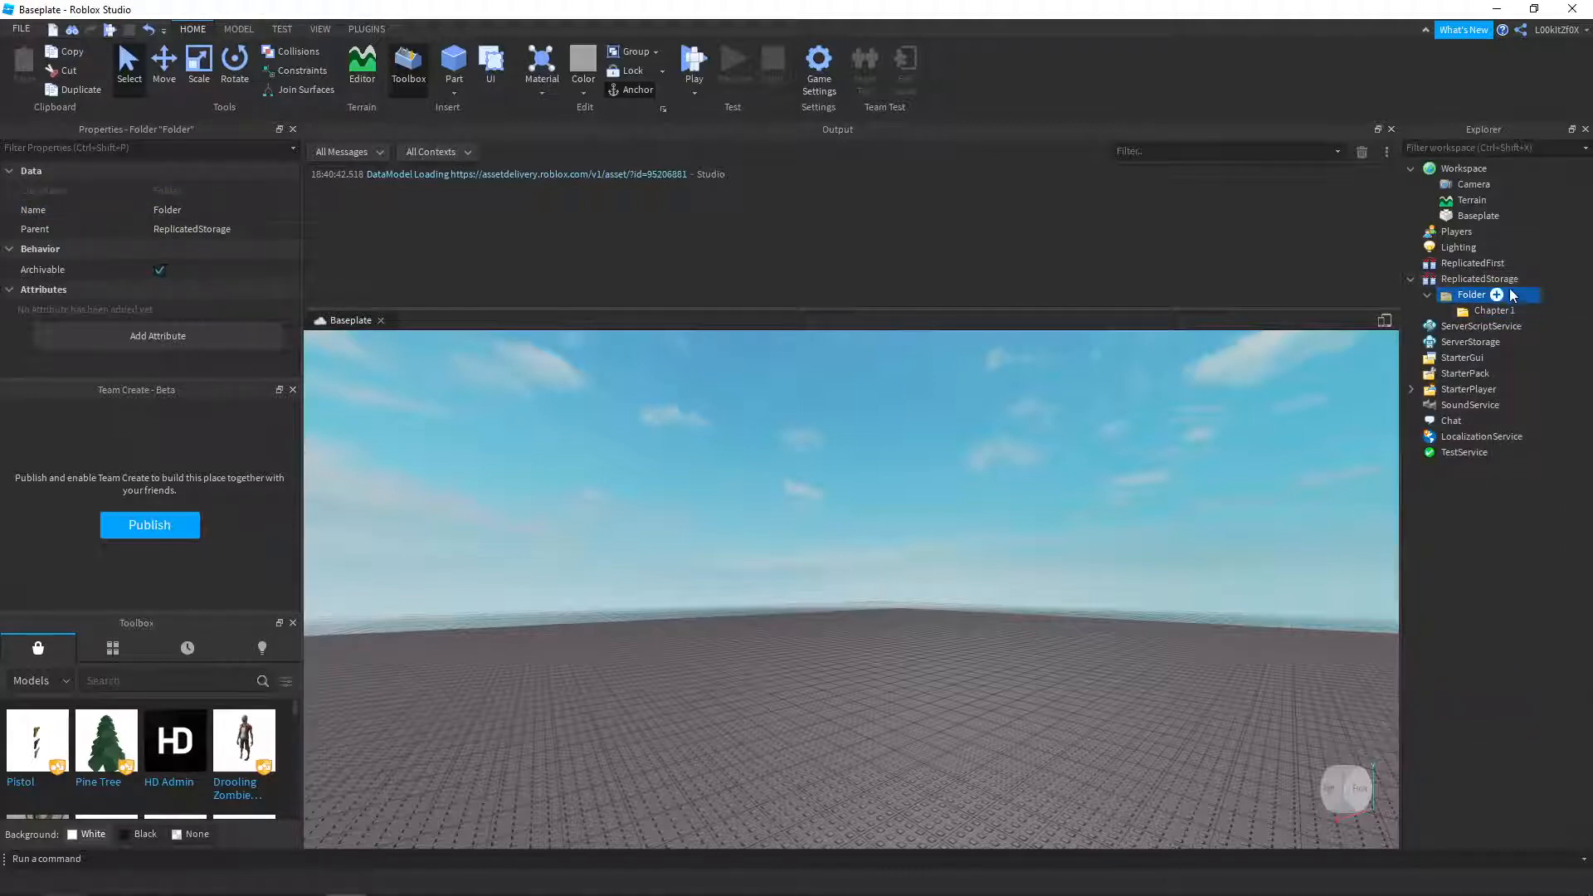
left_click(1515, 310)
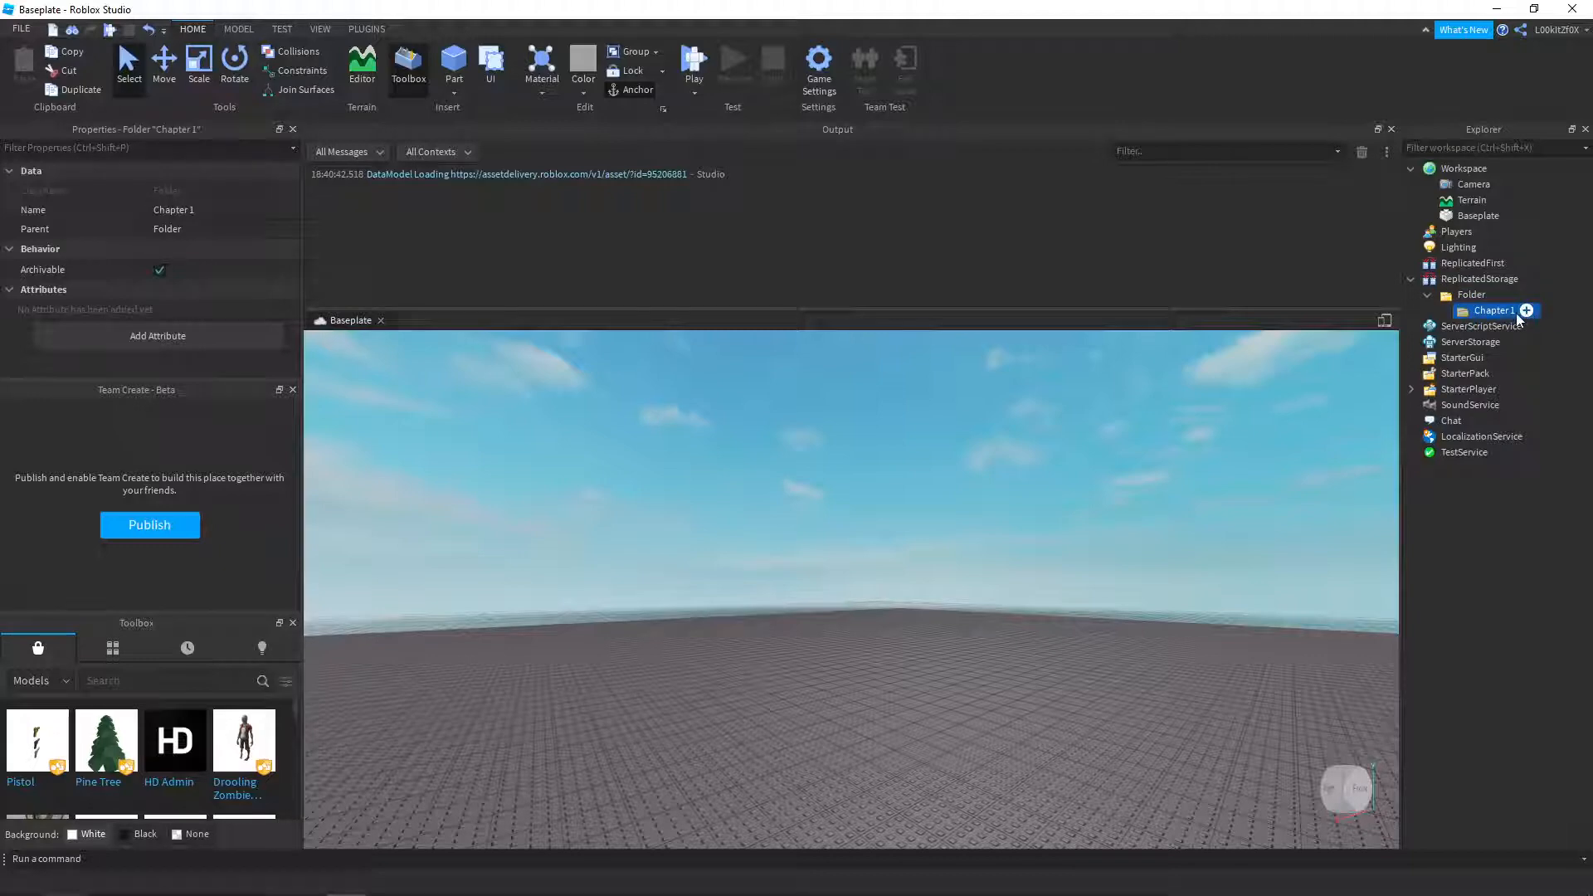
left_click(1526, 310)
type("par")
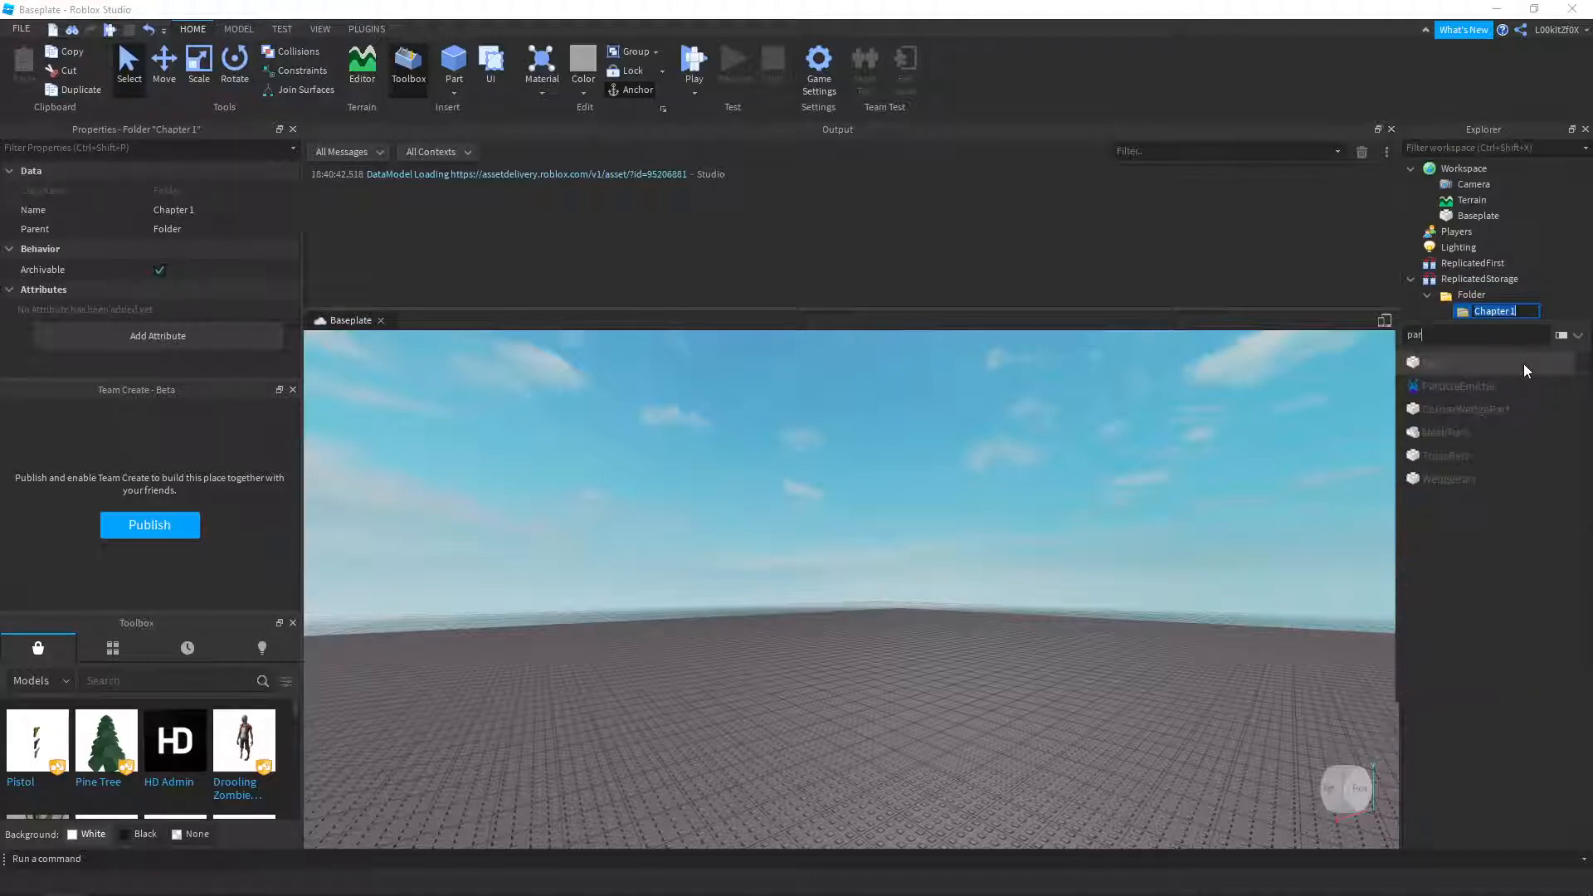
left_click(1454, 386)
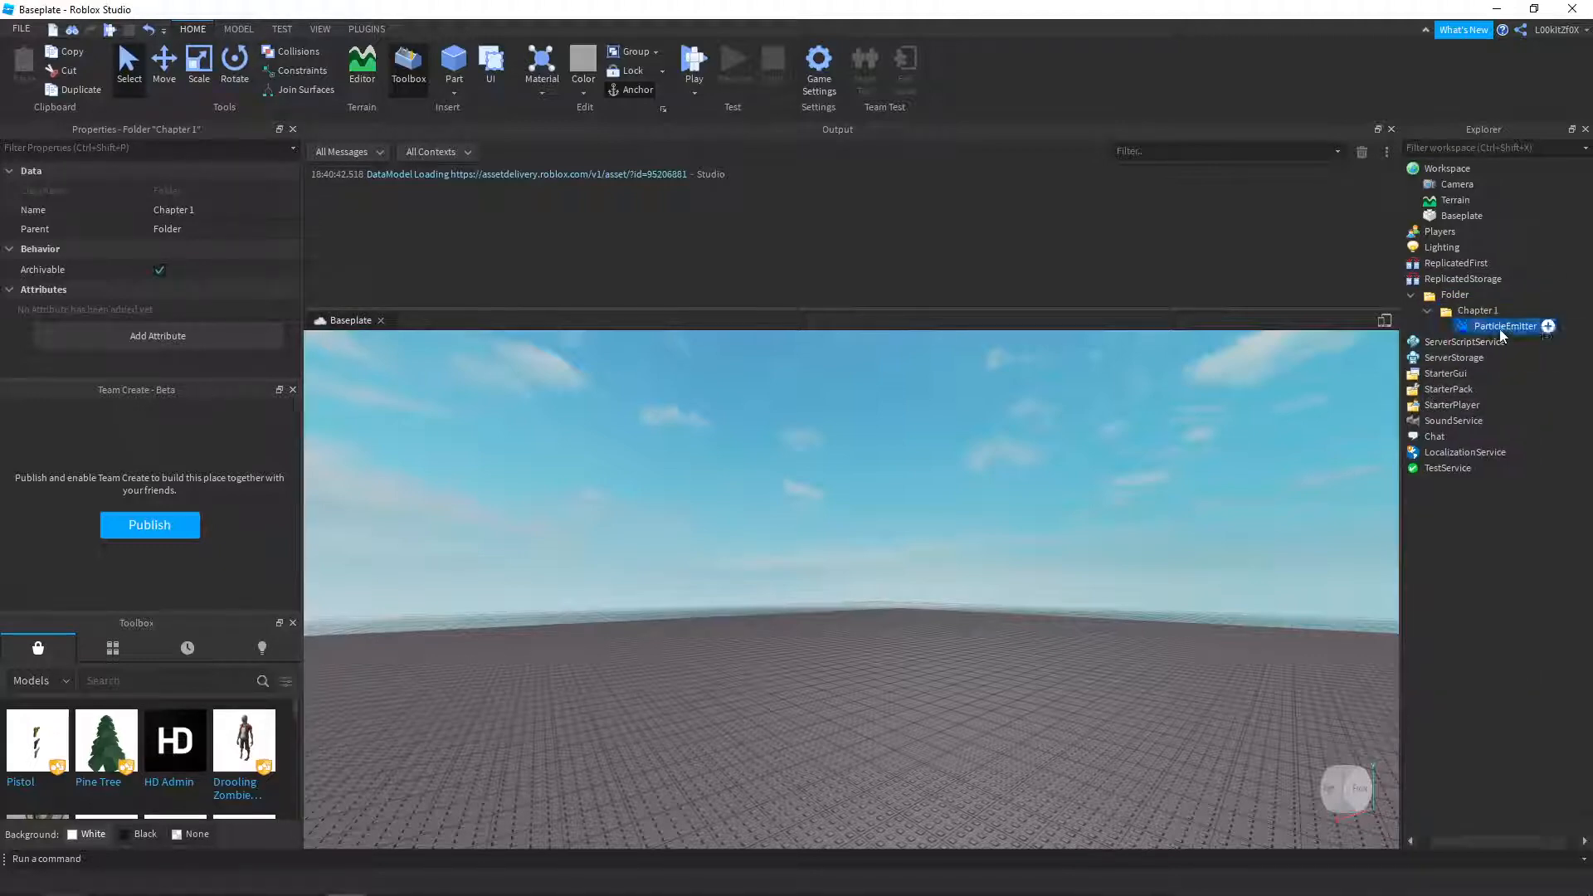
right_click(1500, 329)
left_click(1483, 338)
- Insert a Part into the Chapter 1 folder and focus the camera on it
left_click(1526, 311)
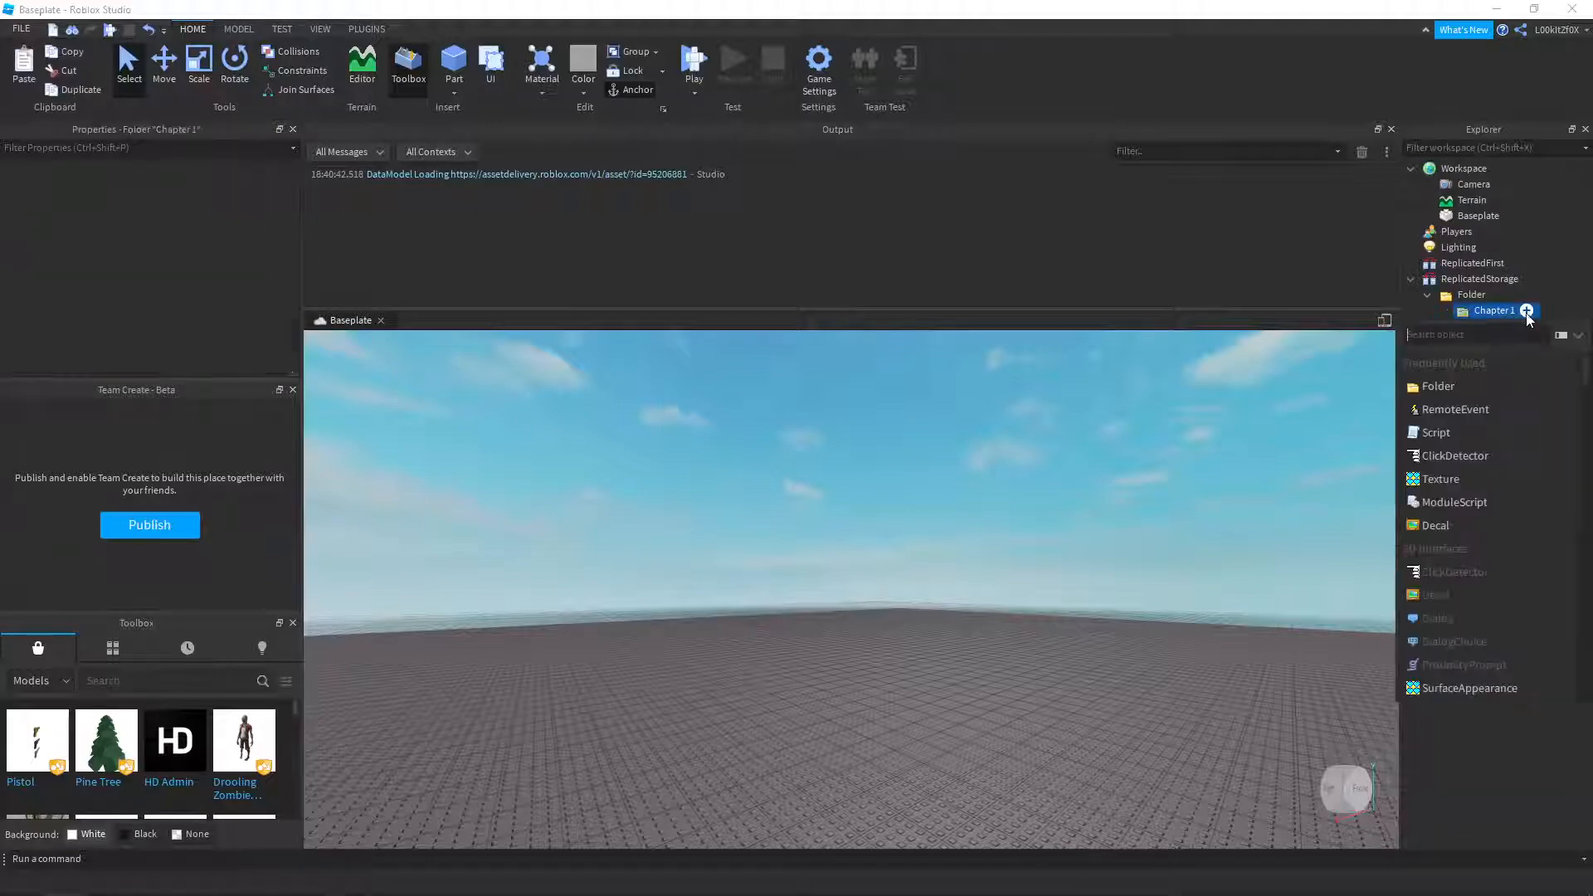
type("par")
left_click(1439, 363)
right_click_drag(1290, 453, 1278, 466)
left_click(1487, 329)
key("f")
right_click_drag(1189, 527, 1191, 526)
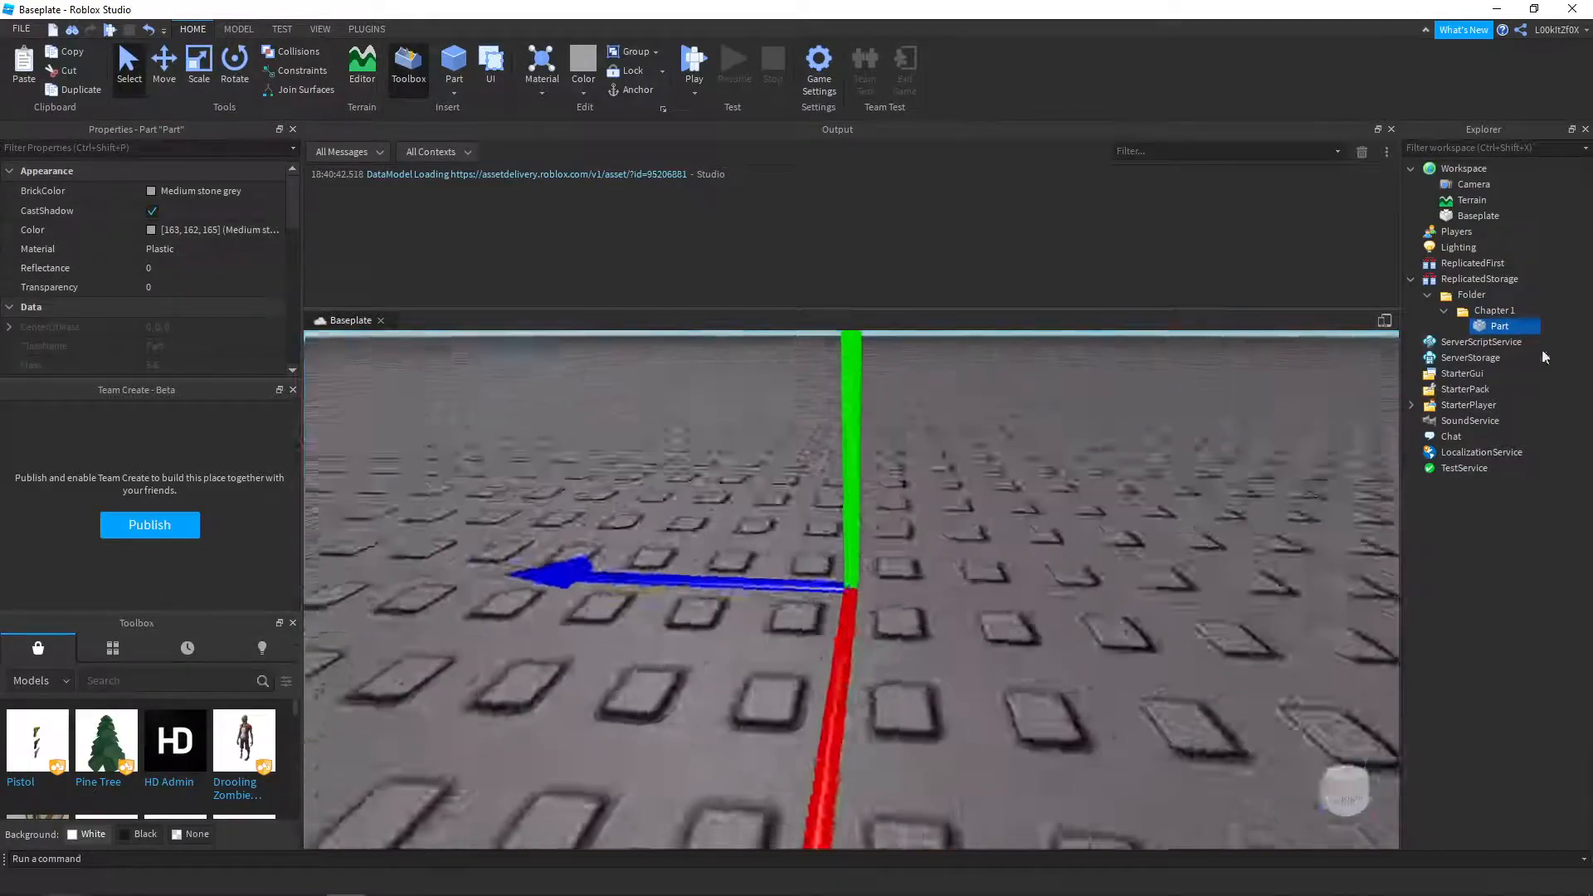
key("f")
key("f")
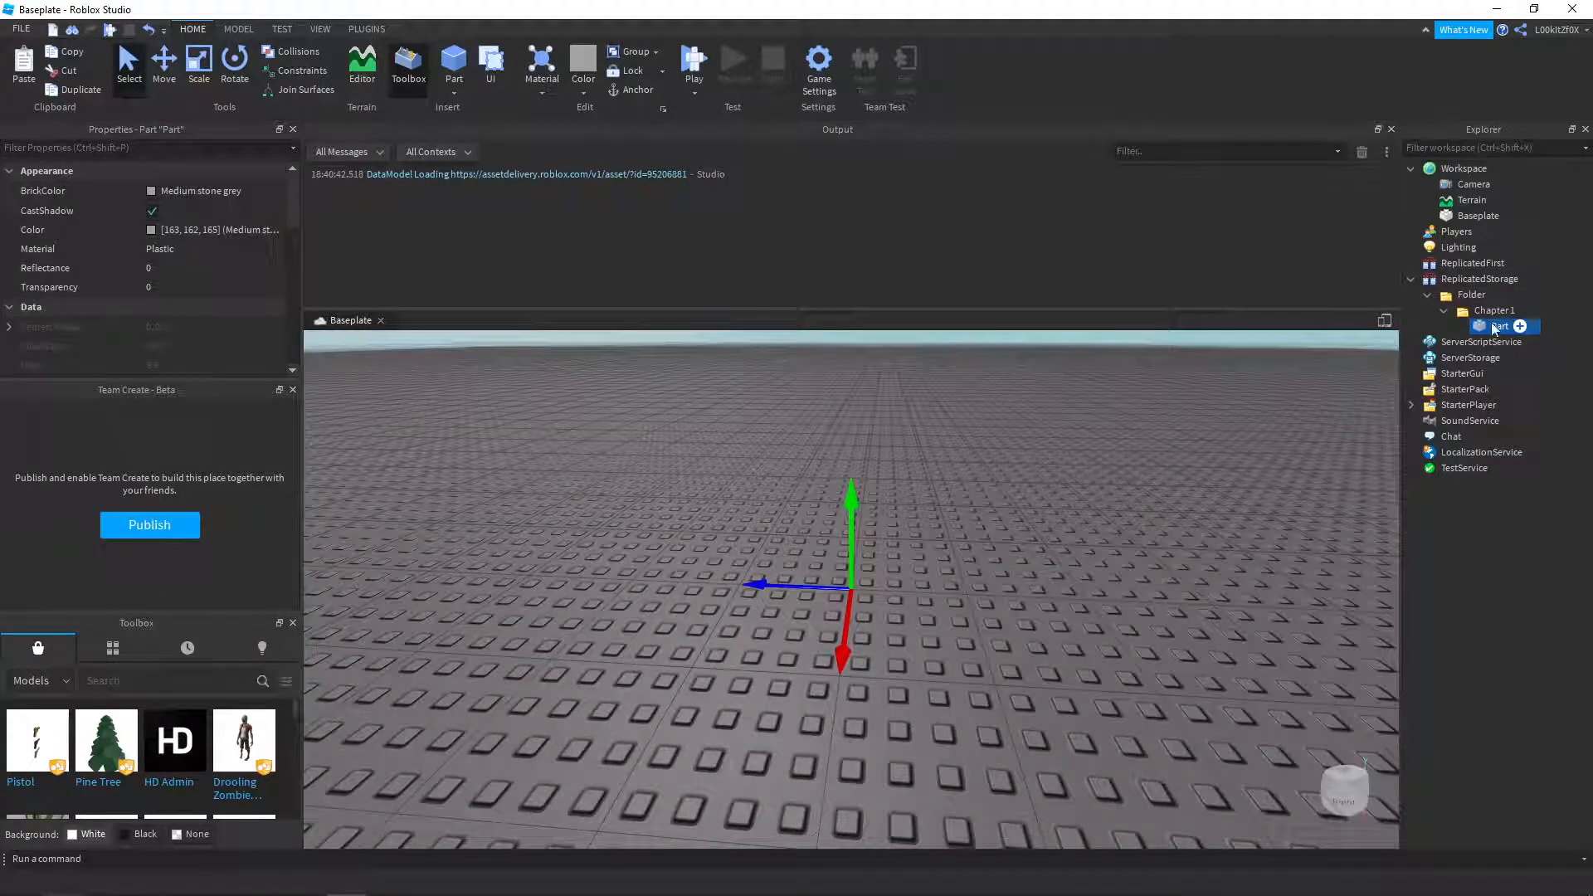
- Cut the part, the Chapter 1 folder and its parent folder out of ReplicatedStorage
right_click(1496, 326)
left_click(1451, 337)
right_click(1480, 309)
left_click(1451, 319)
right_click(1452, 295)
left_click(1457, 303)
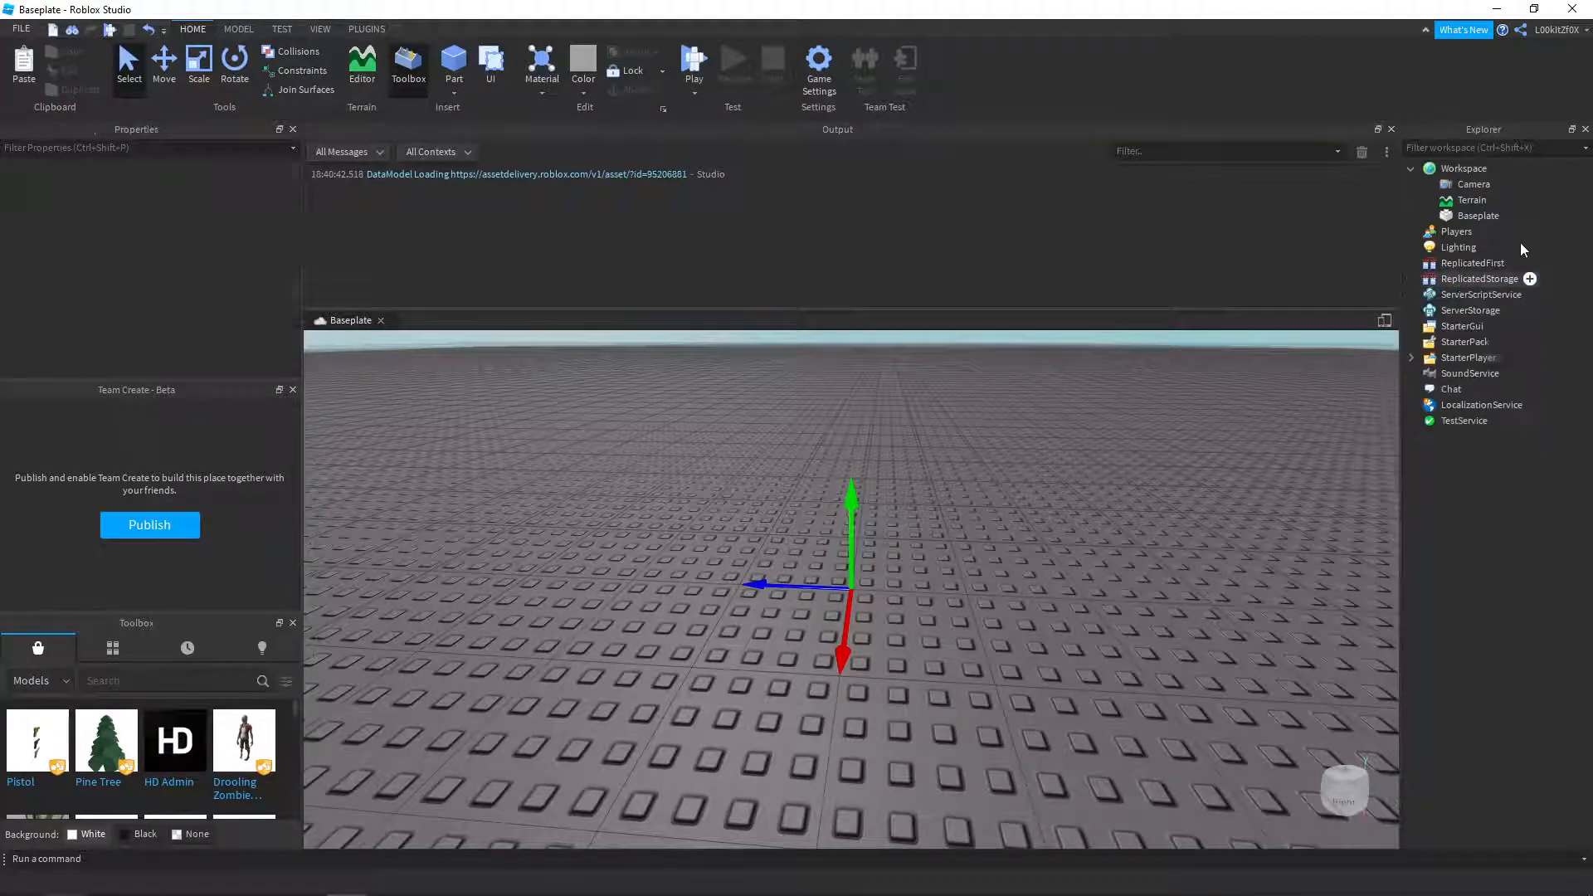
- Insert a Part into the Workspace and move it a short distance across the baseplate
left_click(1498, 168)
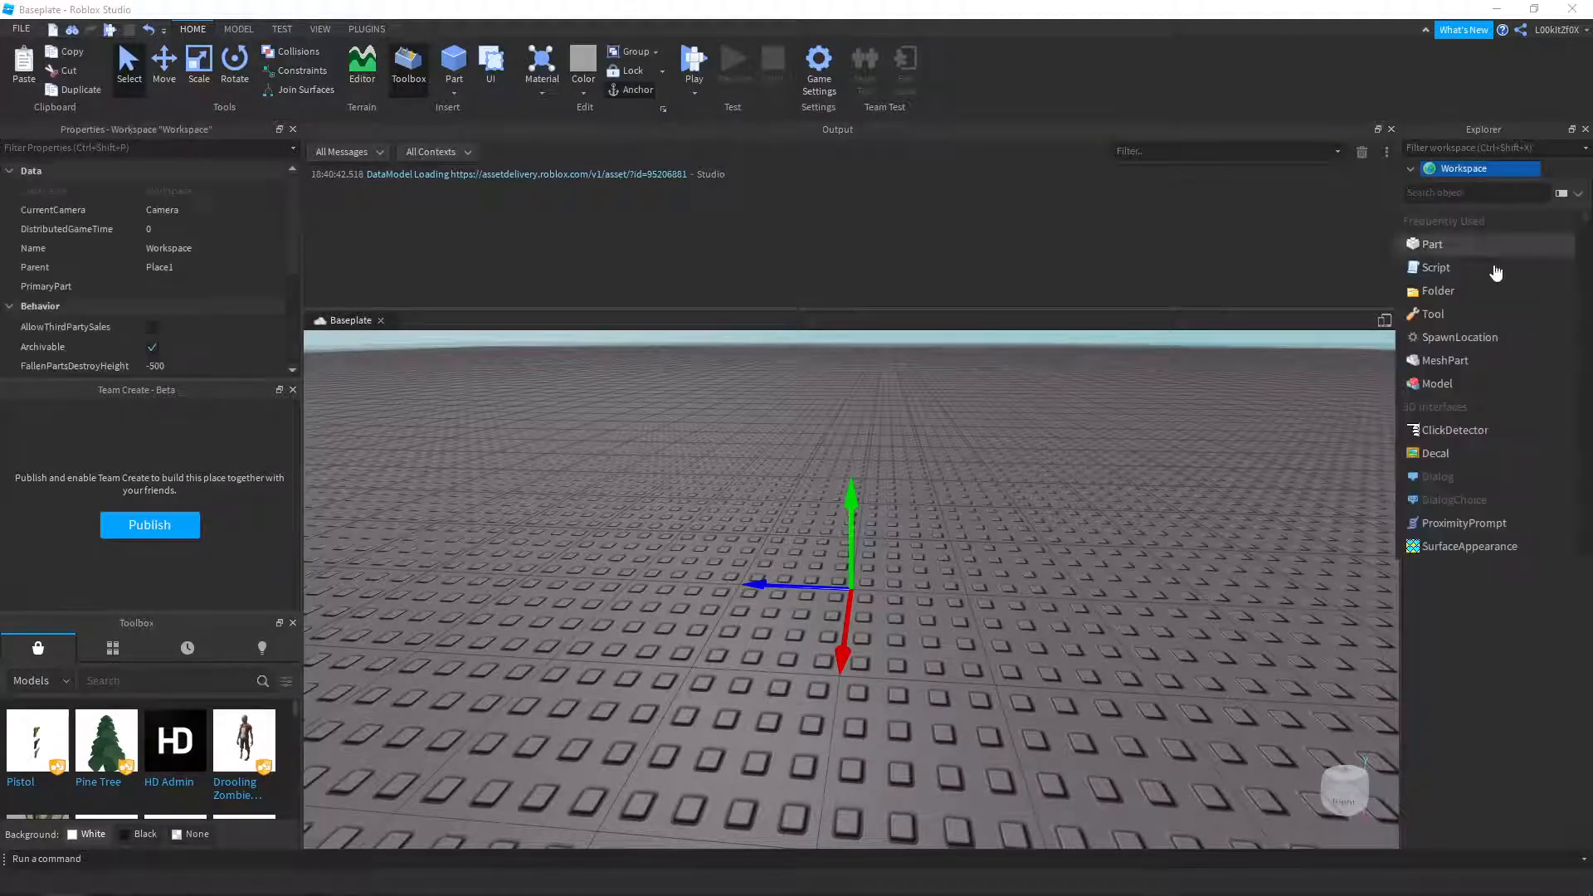
left_click(1465, 245)
scroll(901, 544, "up", 3)
right_click_drag(894, 548, 889, 551)
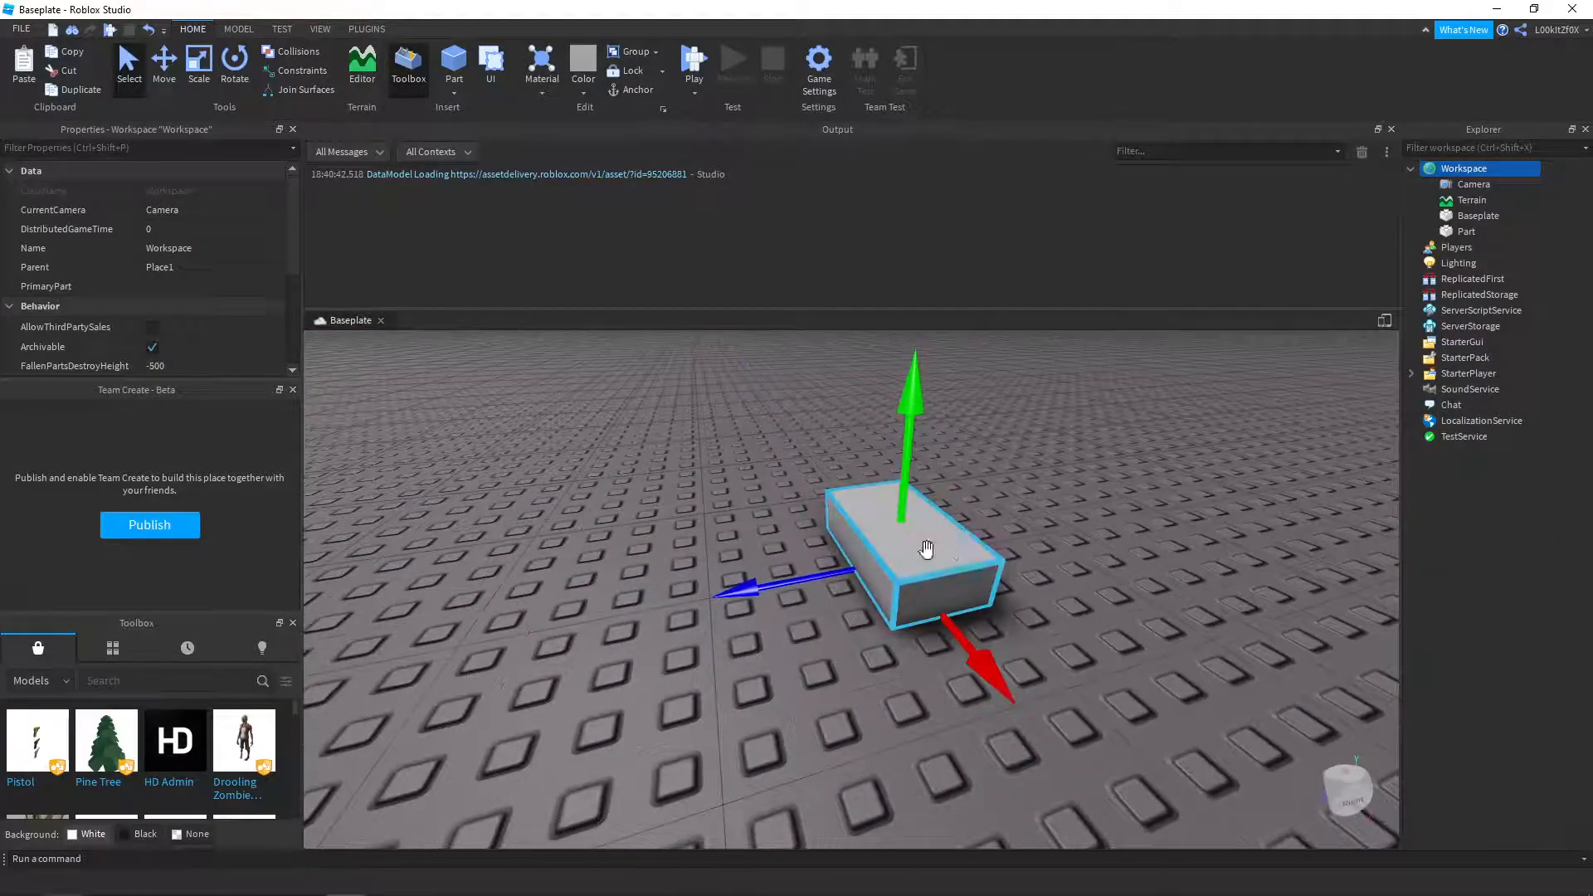
left_click_drag(896, 551, 814, 519)
scroll(913, 546, "down", 3)
scroll(936, 569, "up", 3)
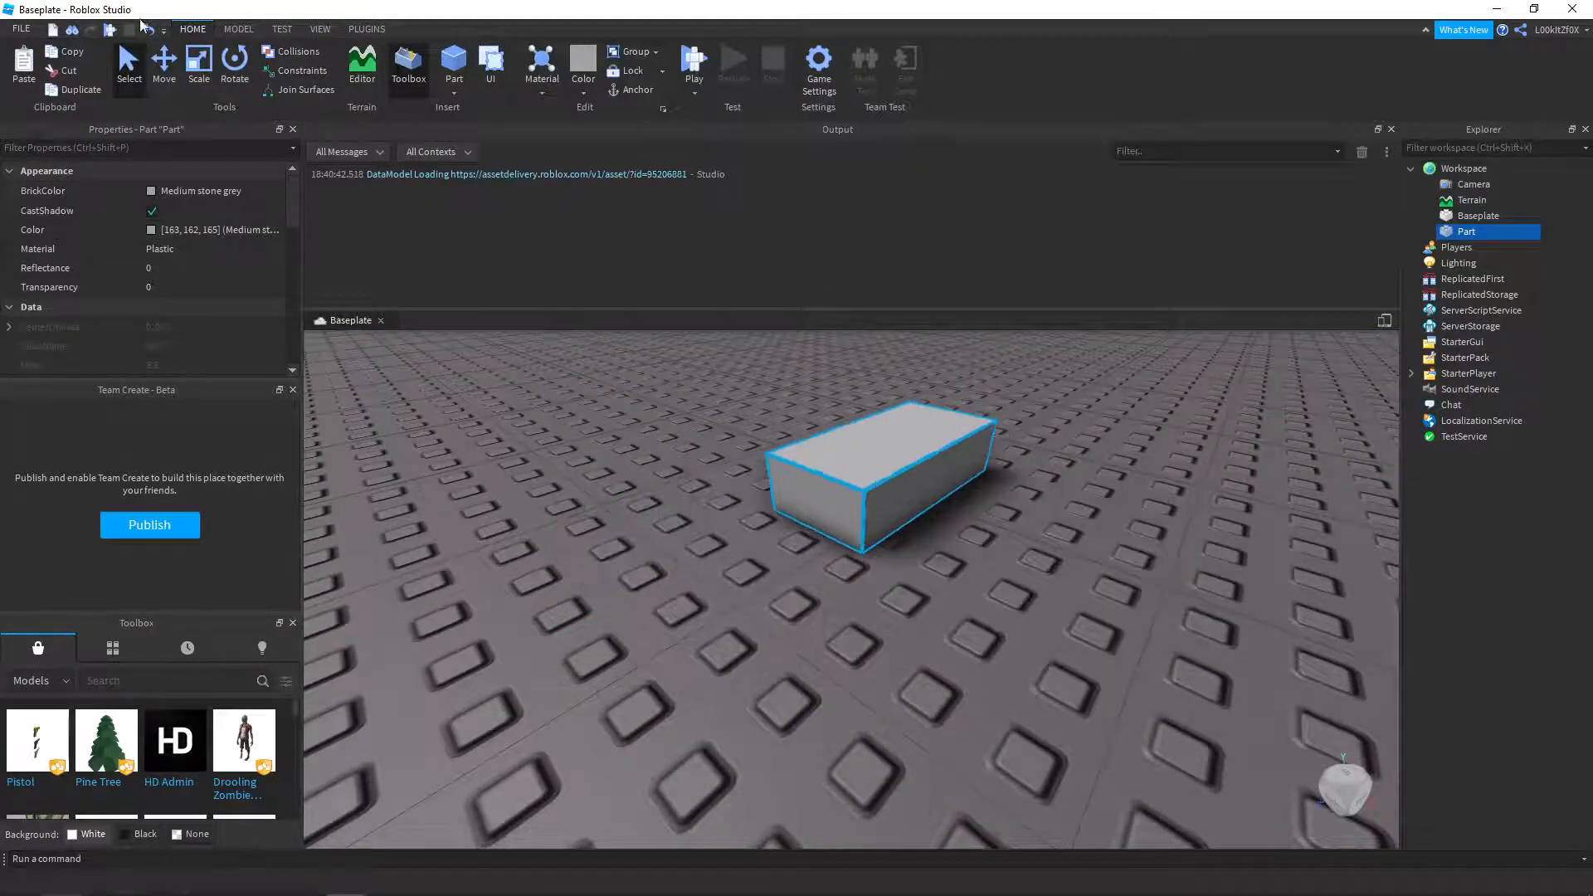
- Rotate the part around its vertical axis with the Rotate tool, turning it one way and back
left_click(248, 68)
left_click_drag(917, 502, 950, 433)
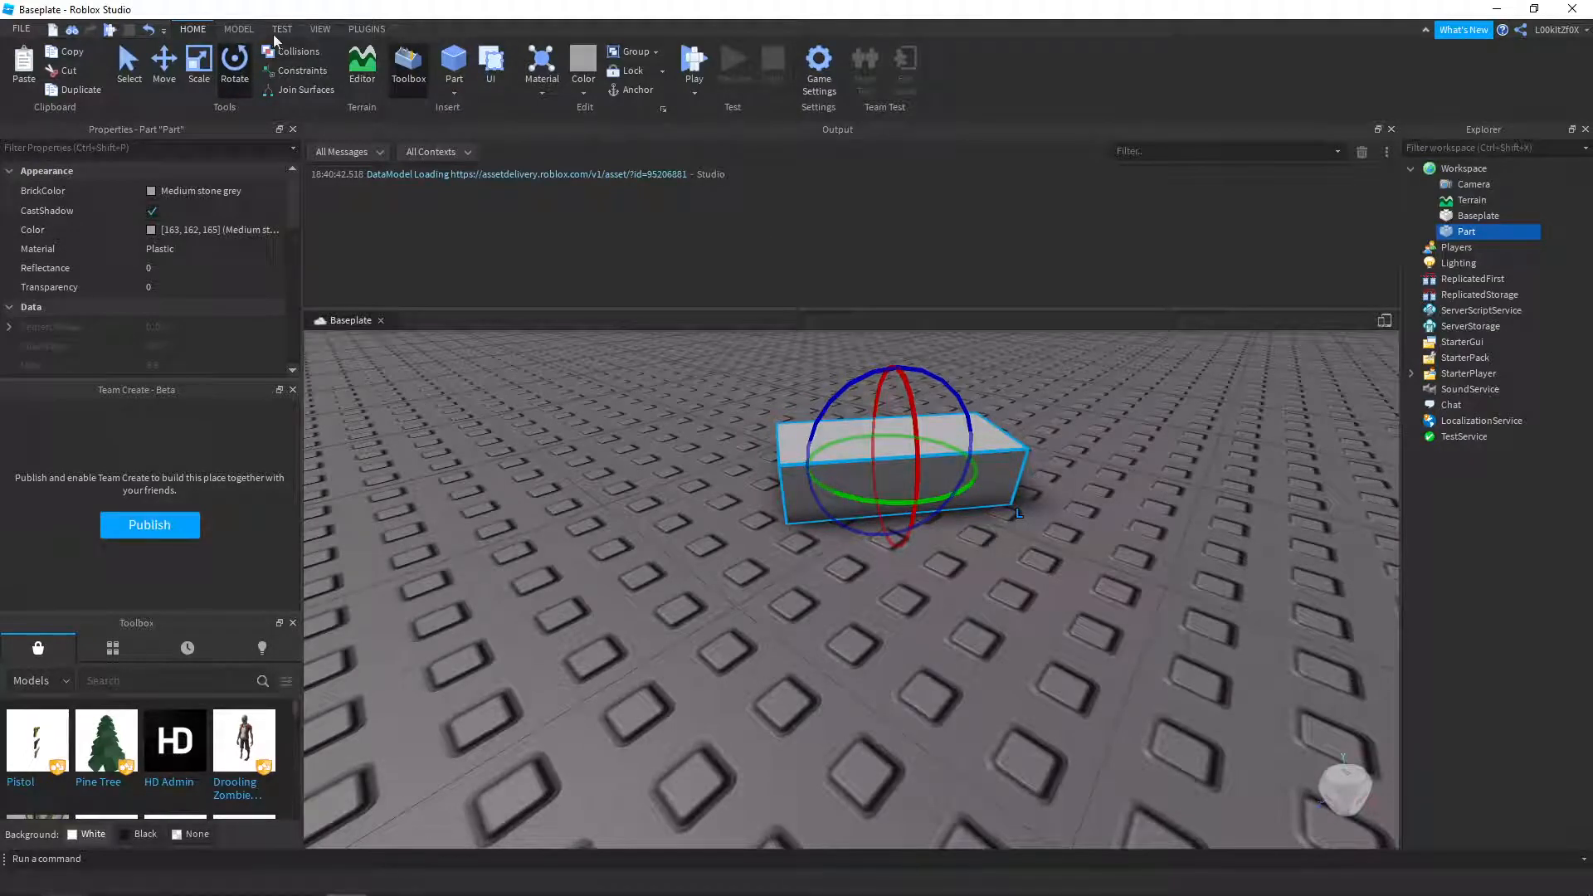
left_click(239, 30)
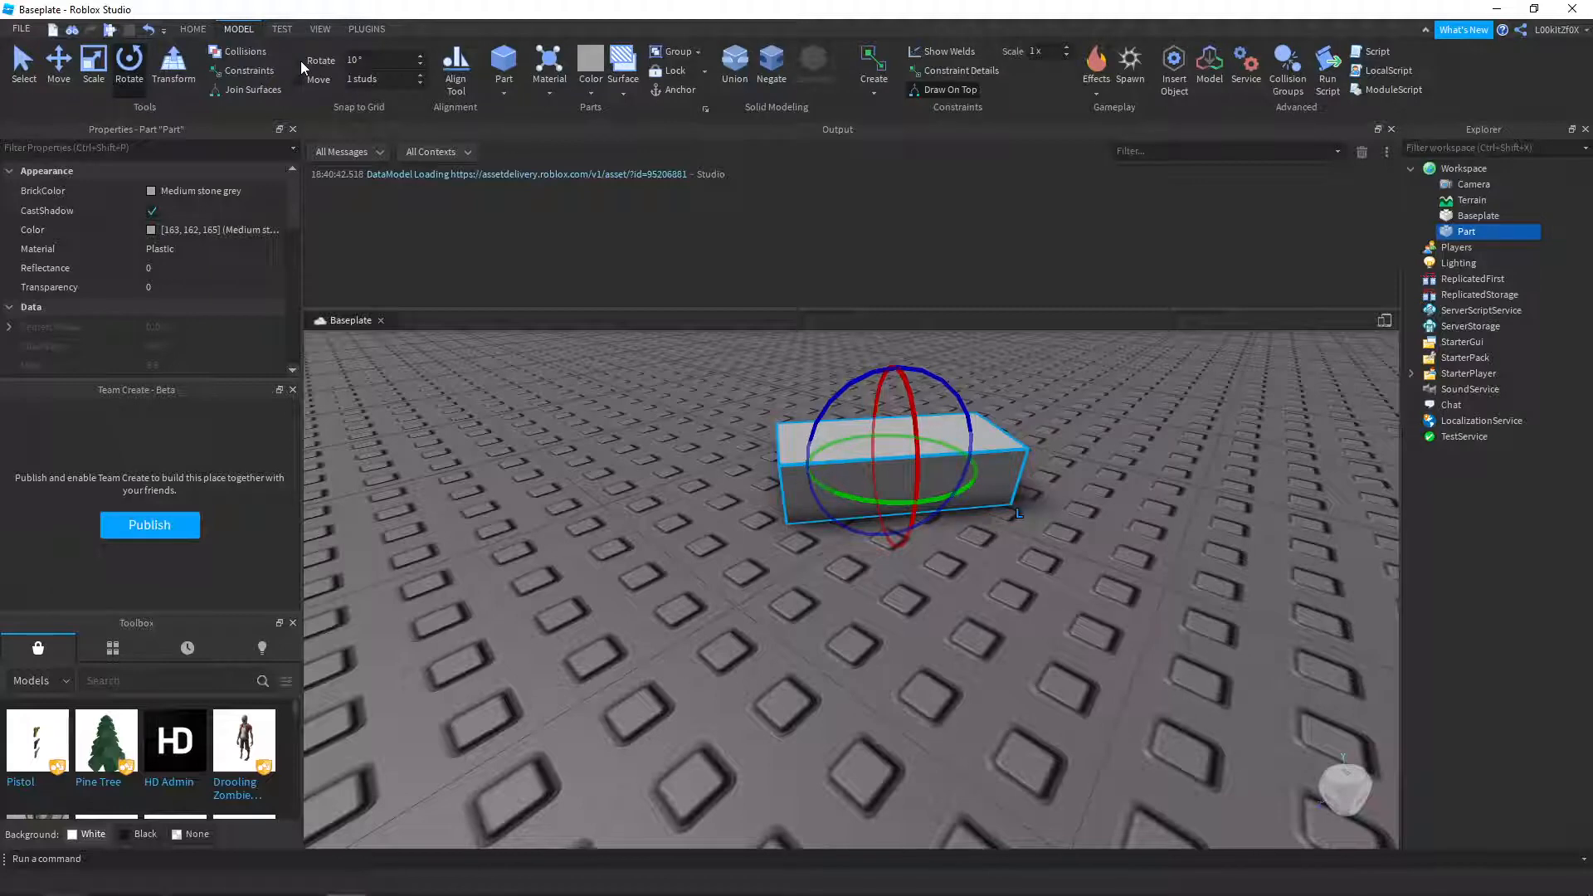
left_click_drag(972, 478, 1093, 461)
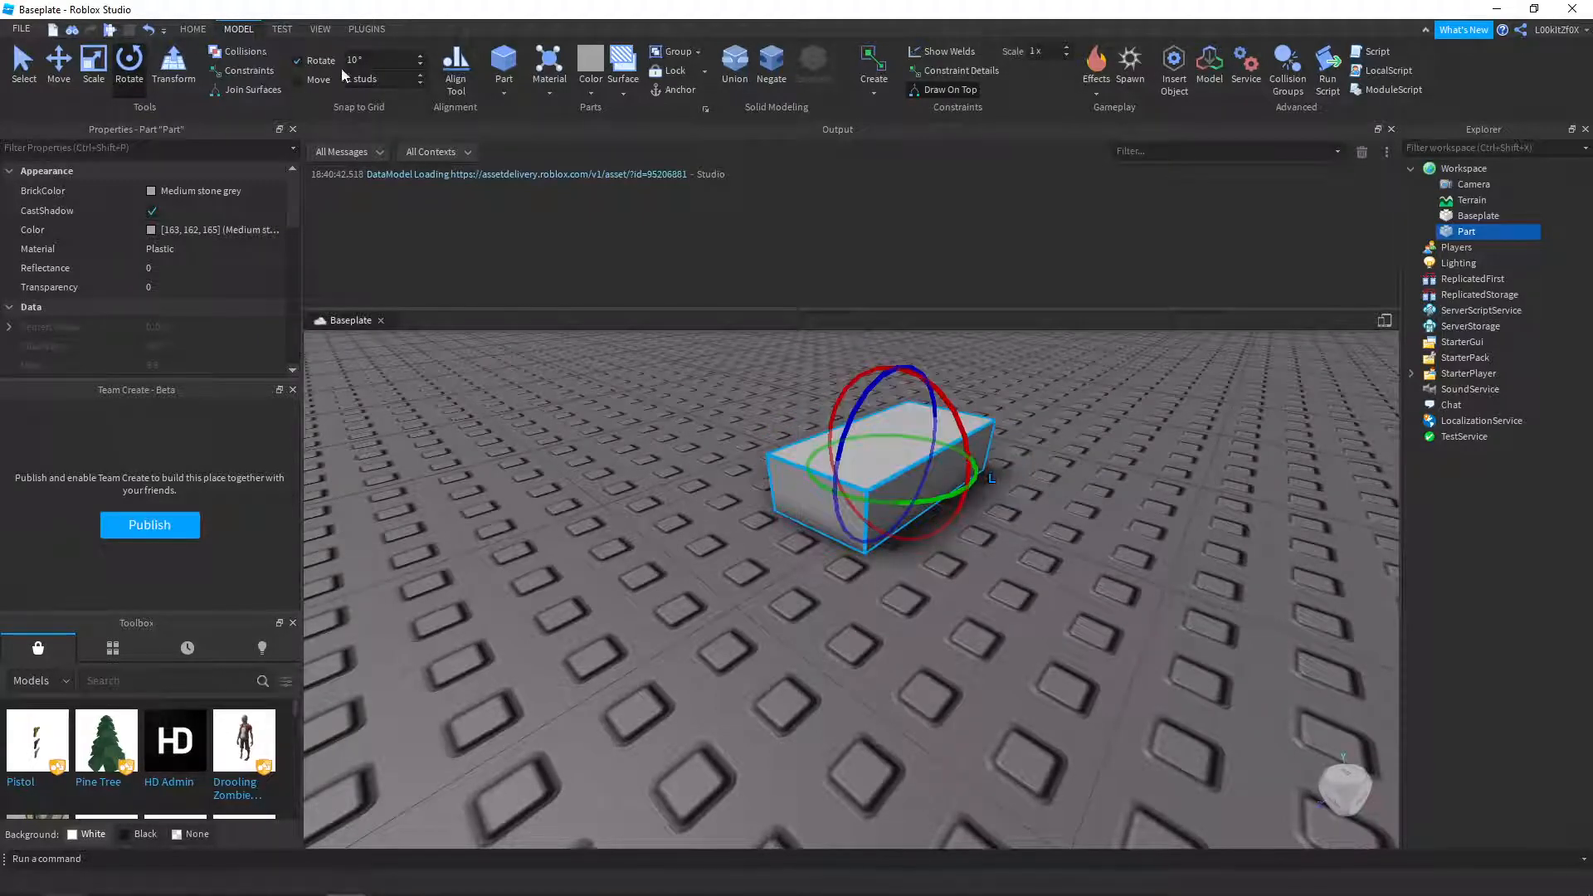
- Turn off rotation snapping and keep the snap increments at 10° for rotating and 1 stud for moving
left_click(298, 62)
left_click(374, 64)
key("Return")
left_click(378, 79)
key("Return")
- Rotate the part 90° around its vertical axis with the Transform tool
left_click(184, 81)
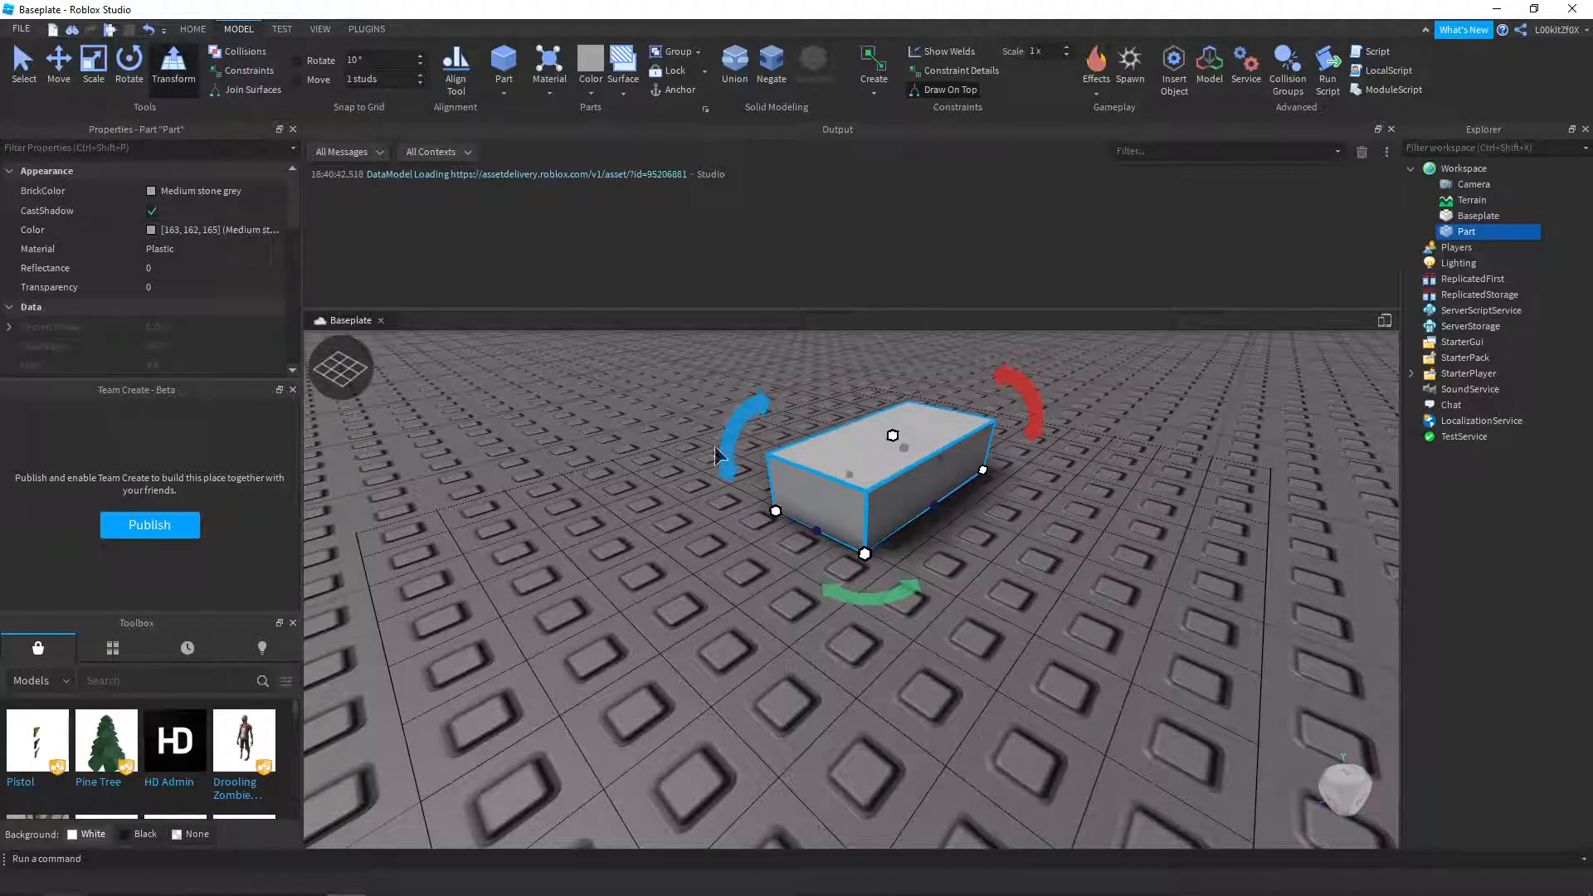
left_click_drag(904, 591, 896, 552)
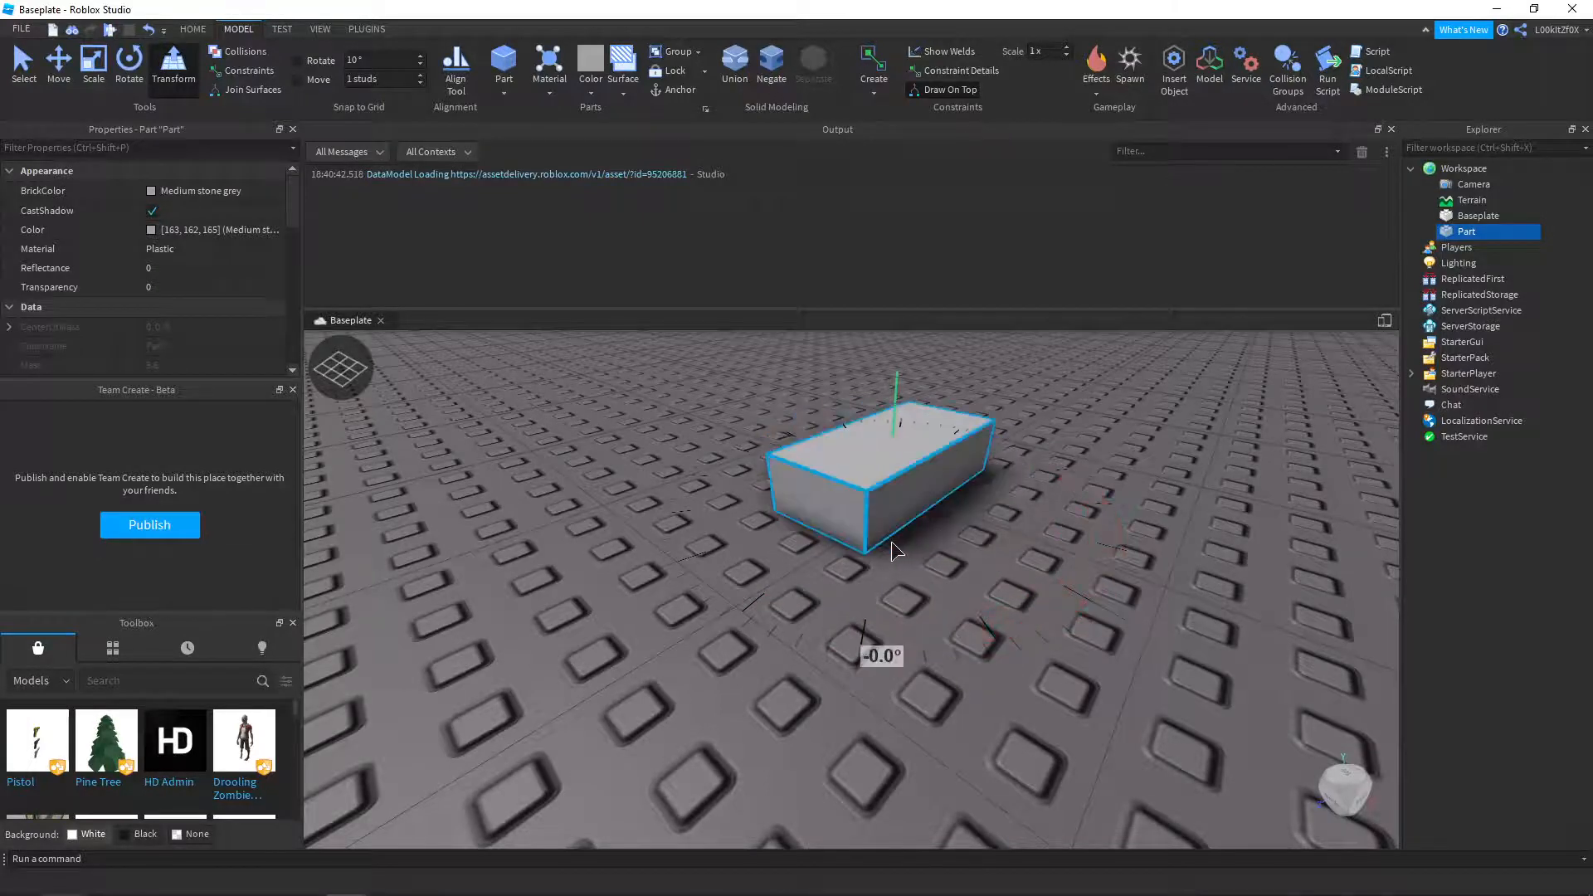
left_click_drag(897, 552, 983, 501)
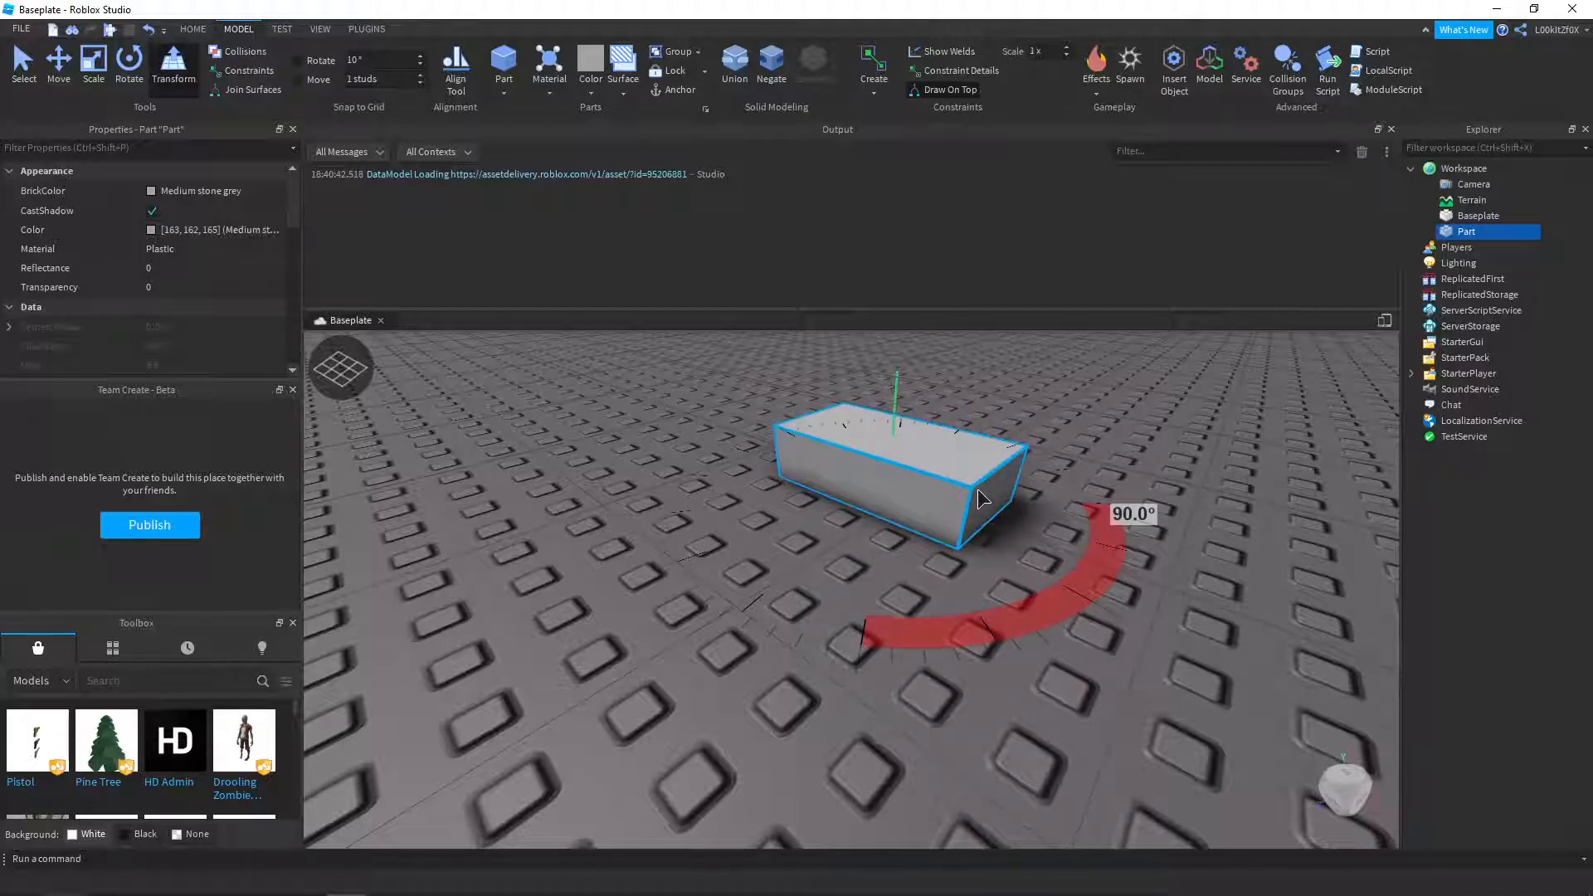
mouse_move(982, 498)
left_mouse_down()
mouse_move(910, 566)
mouse_move(985, 540)
mouse_move(977, 509)
left_mouse_up()
left_click_drag(970, 511, 980, 489)
- Raise the part above the baseplate with the Transform tool's vertical handle and lower it back down
right_click_drag(979, 489, 979, 489)
key("d")
left_click_drag(883, 666, 591, 582)
right_click_drag(590, 582, 685, 590)
key("a")
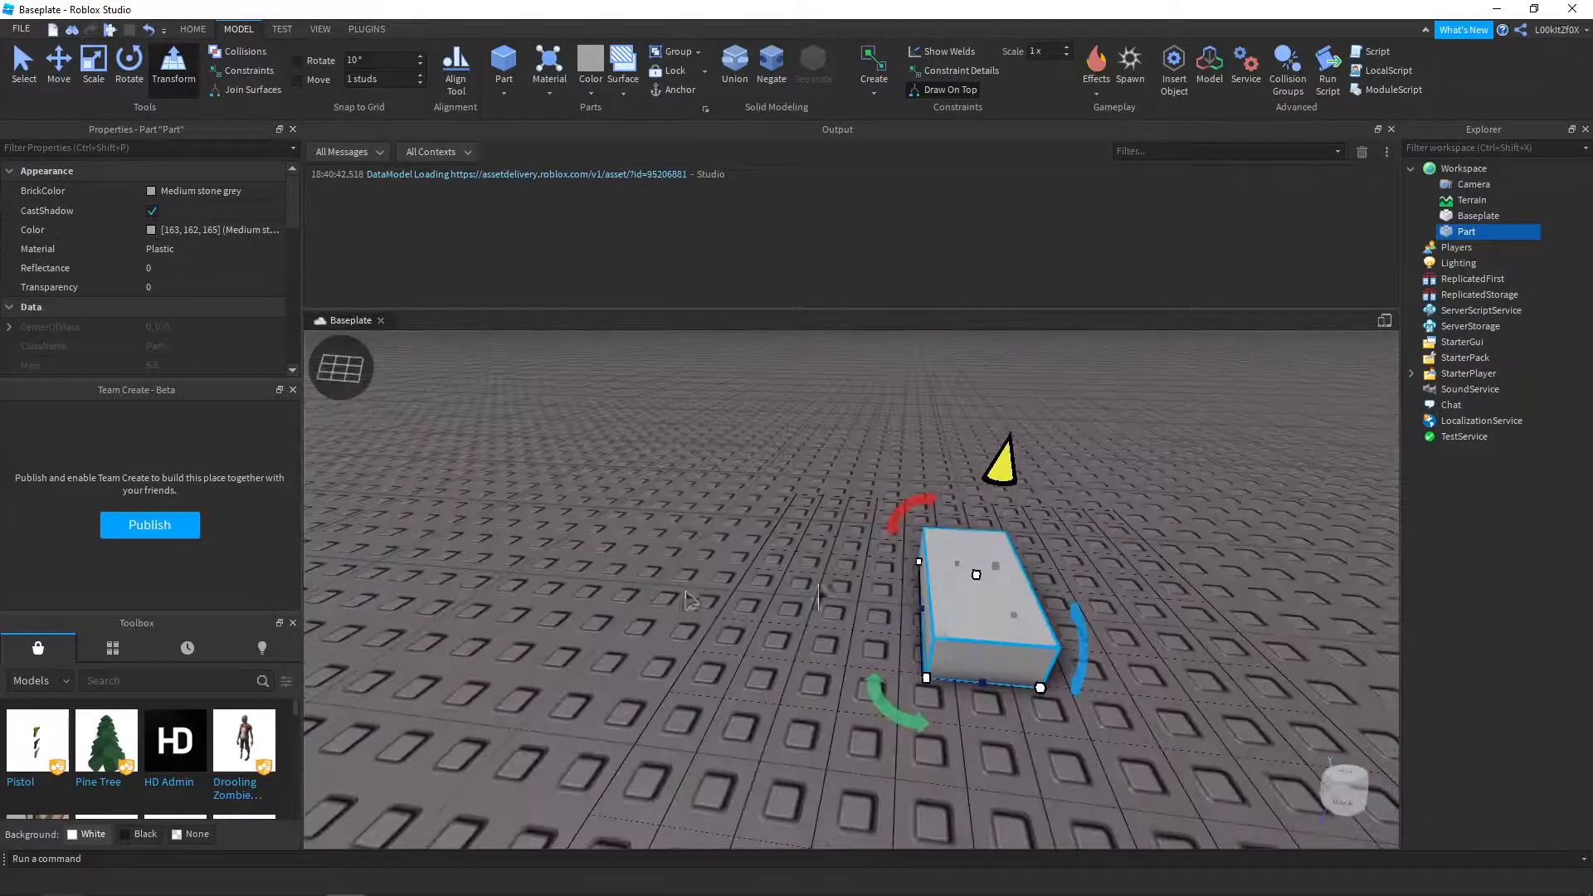
left_click_drag(1004, 461, 1049, 306)
right_click_drag(888, 533, 889, 534)
key("a")
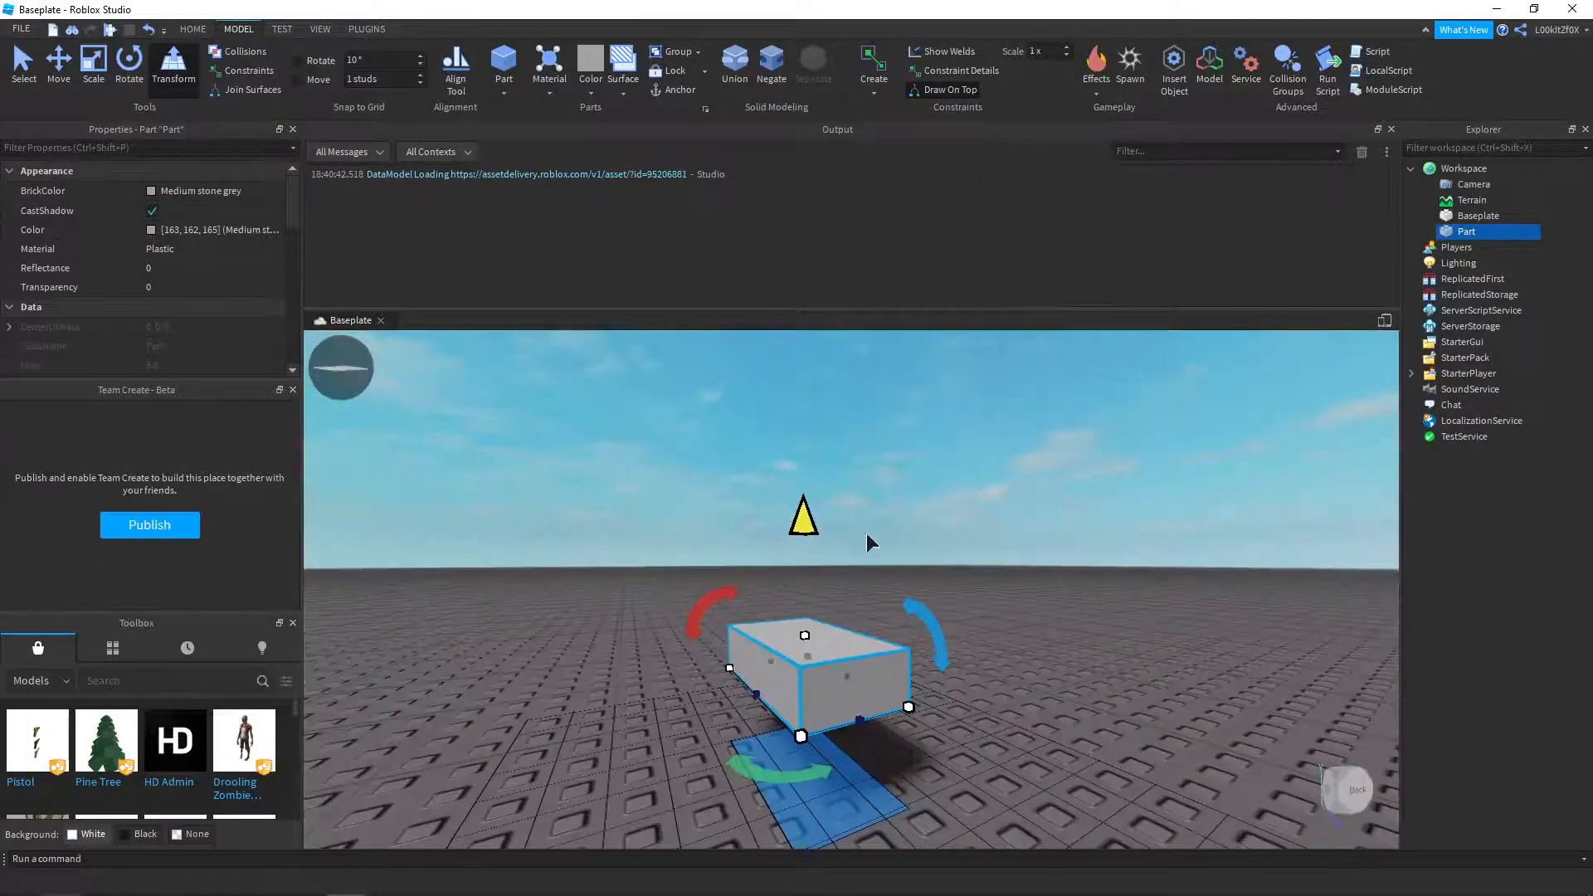
left_click_drag(797, 491, 744, 583)
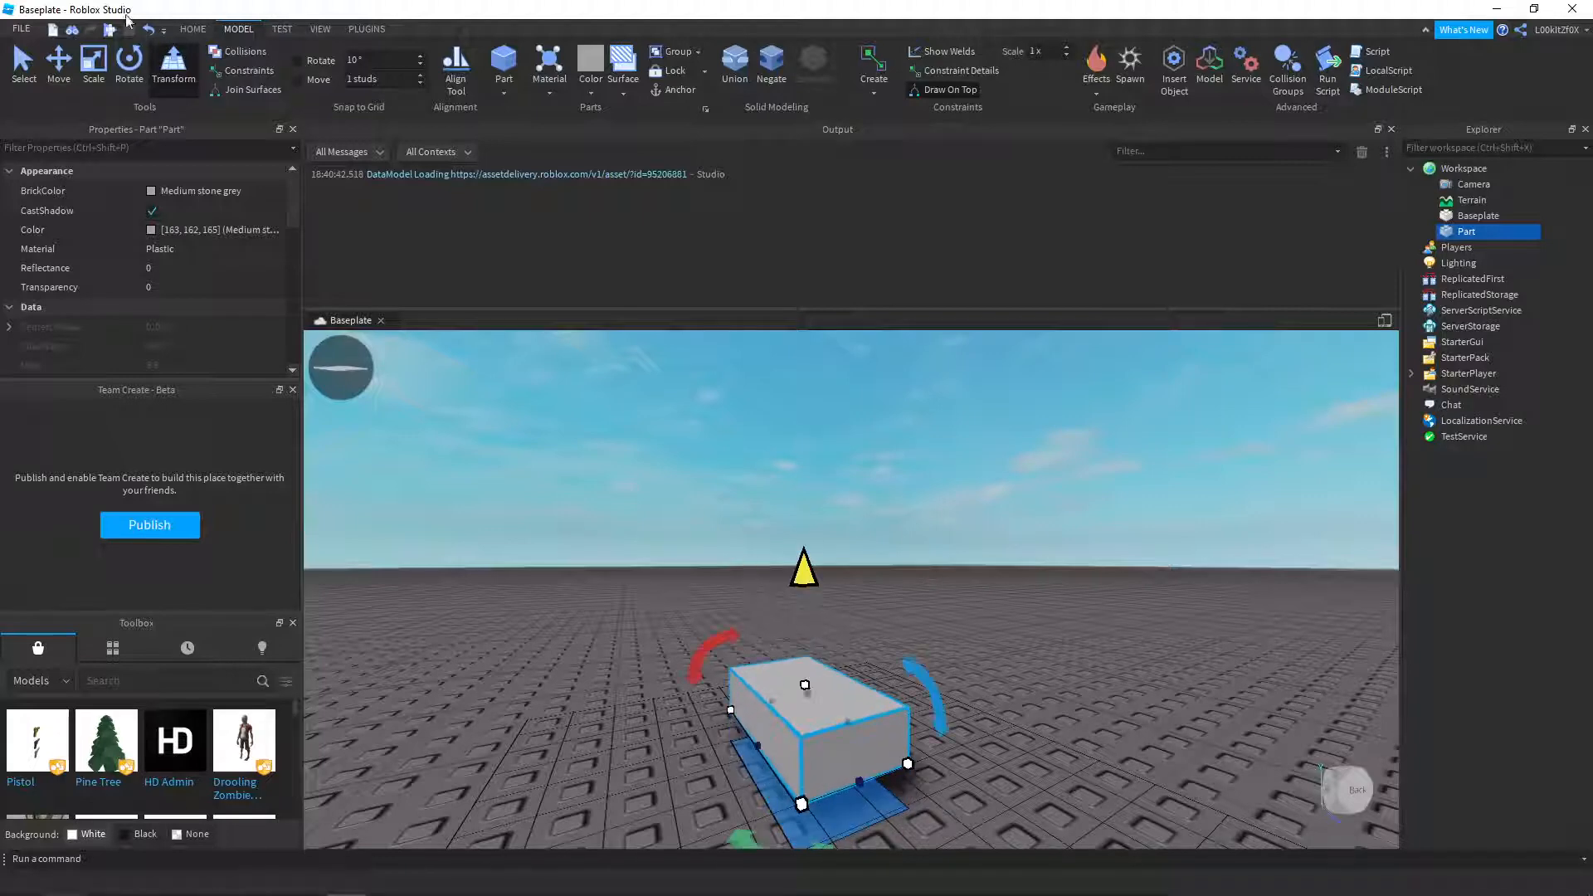
left_click(158, 31)
left_click(158, 30)
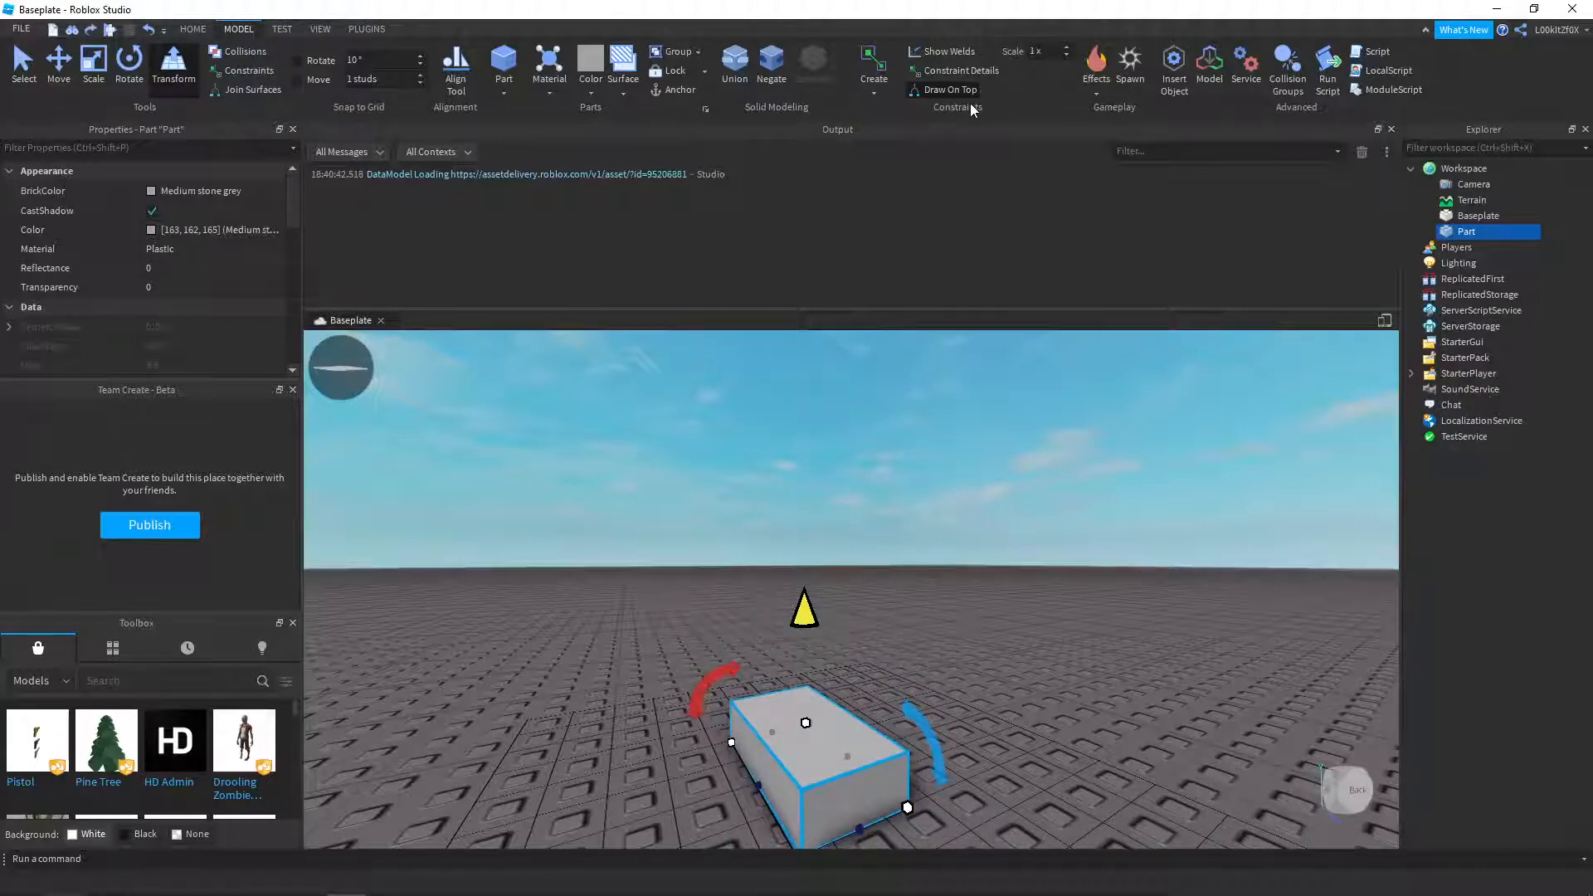
- Enlarge the part in length and height with the Scale tool to form a large wall-like block
left_click(91, 76)
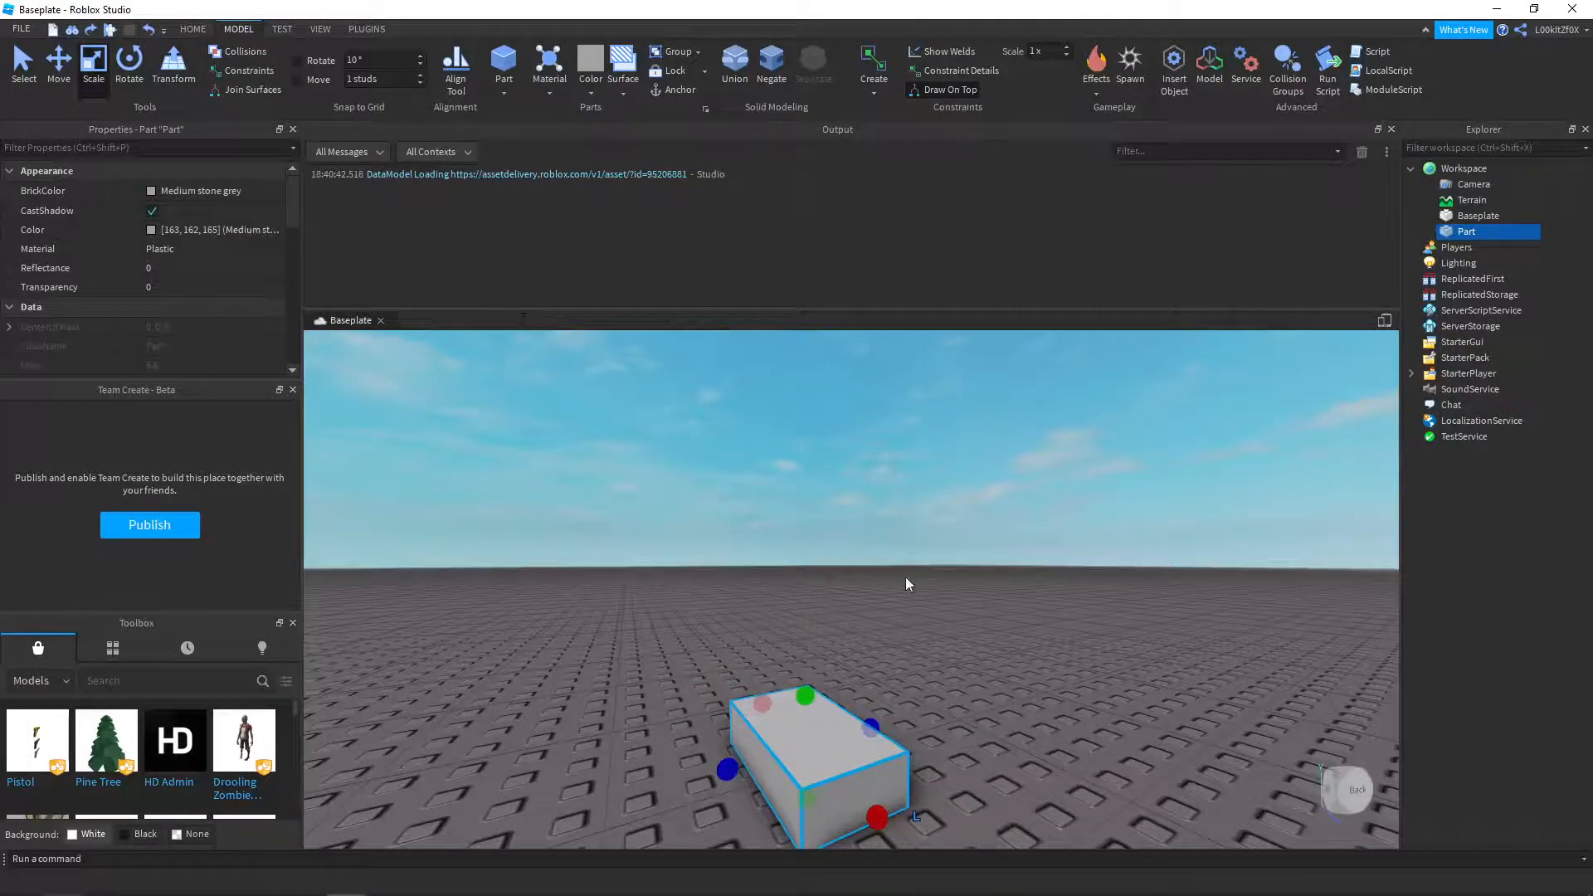
key("f")
left_click_drag(894, 623, 1082, 743)
right_click_drag(1082, 743, 707, 608)
scroll(818, 580, "down", 3)
left_click_drag(767, 602, 606, 601)
left_click_drag(831, 568, 821, 365)
right_click_drag(868, 572, 623, 495)
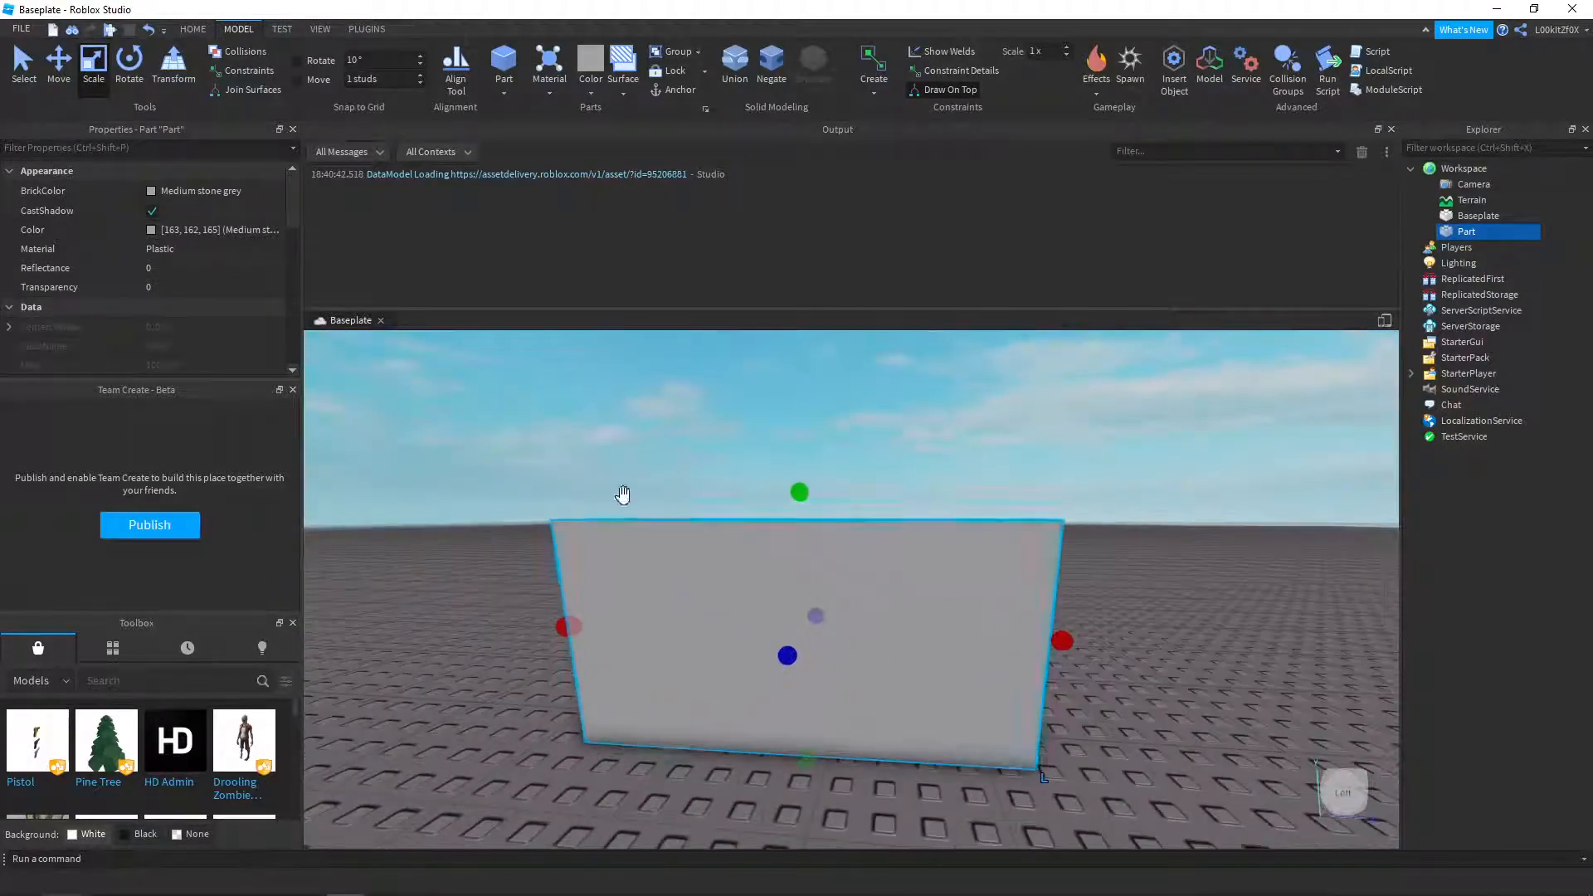
- Slide the enlarged block horizontally across the baseplate with the Move tool
left_click(65, 73)
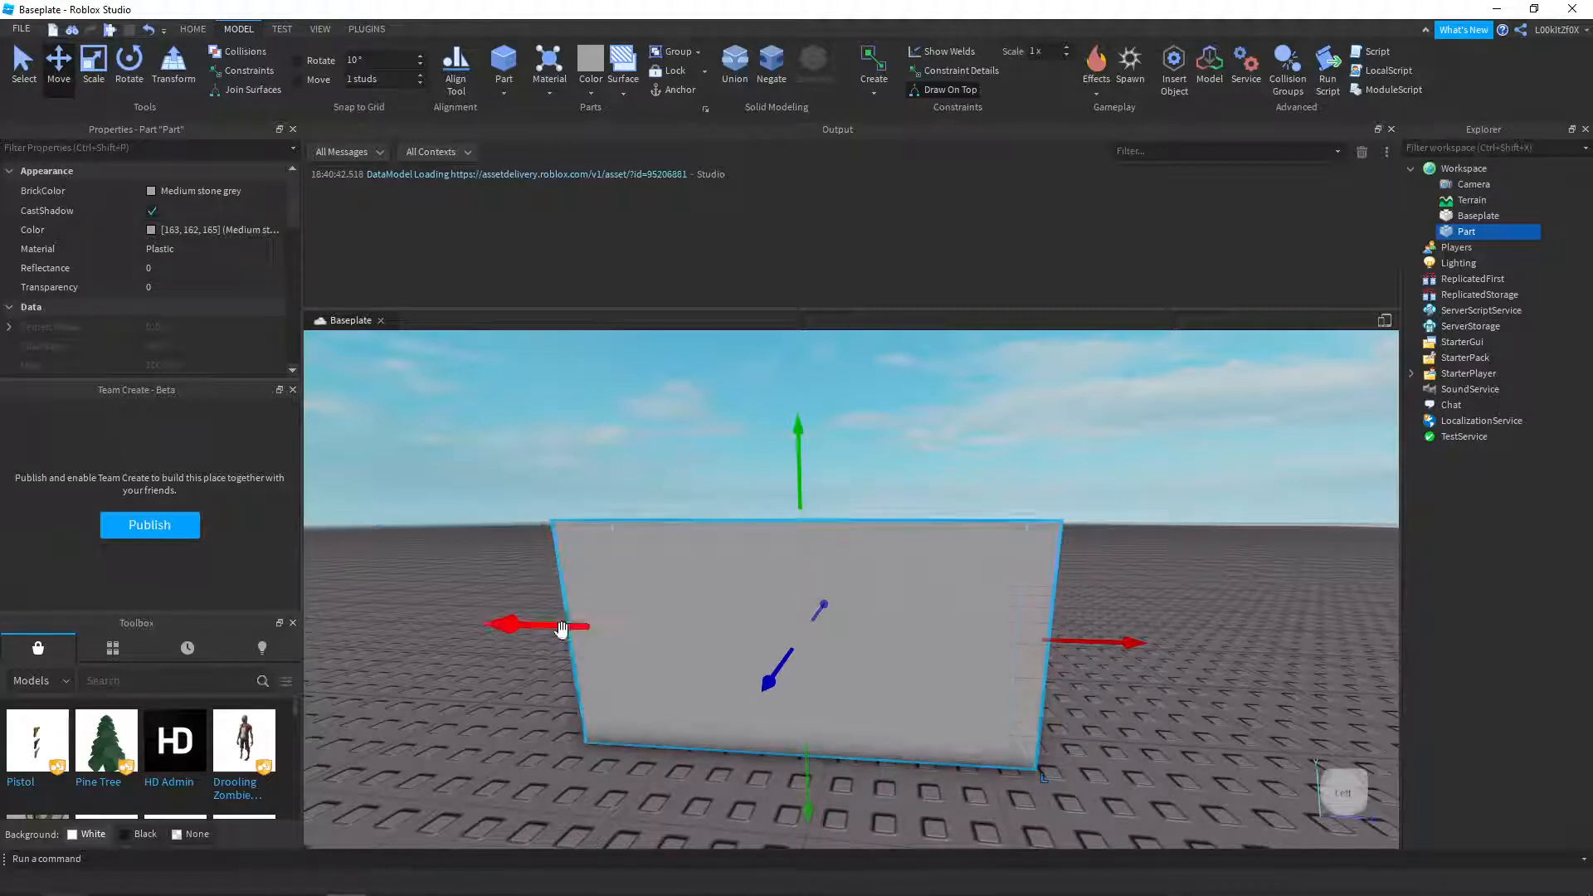
left_click_drag(560, 627, 607, 664)
left_click_drag(1148, 637, 1093, 701)
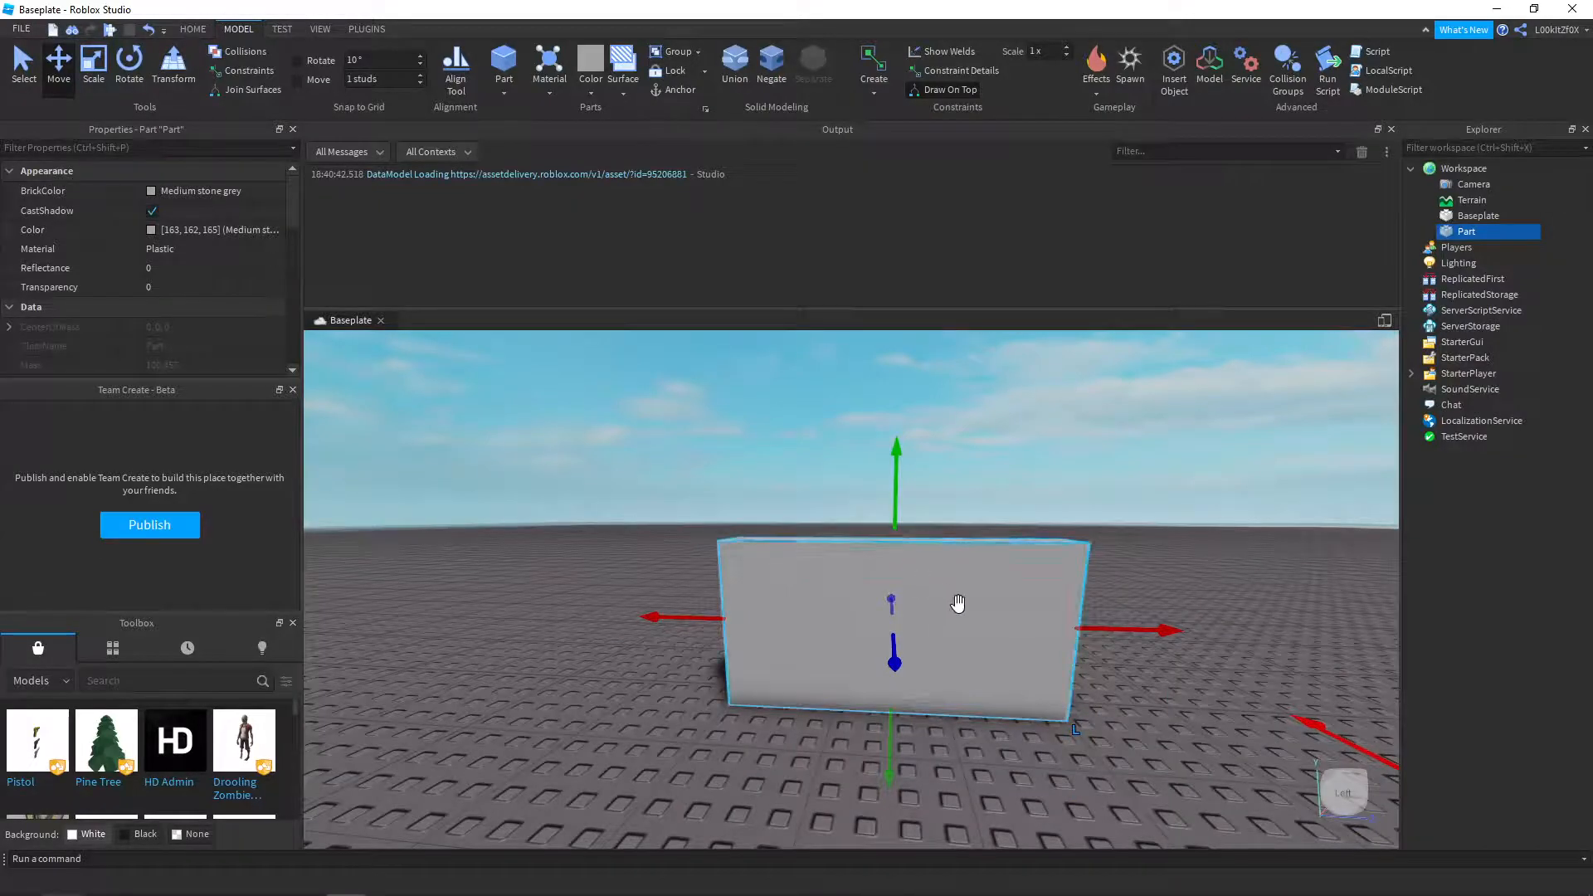
scroll(955, 601, "up", 2)
scroll(955, 601, "down", 2)
right_click_drag(956, 603, 953, 601)
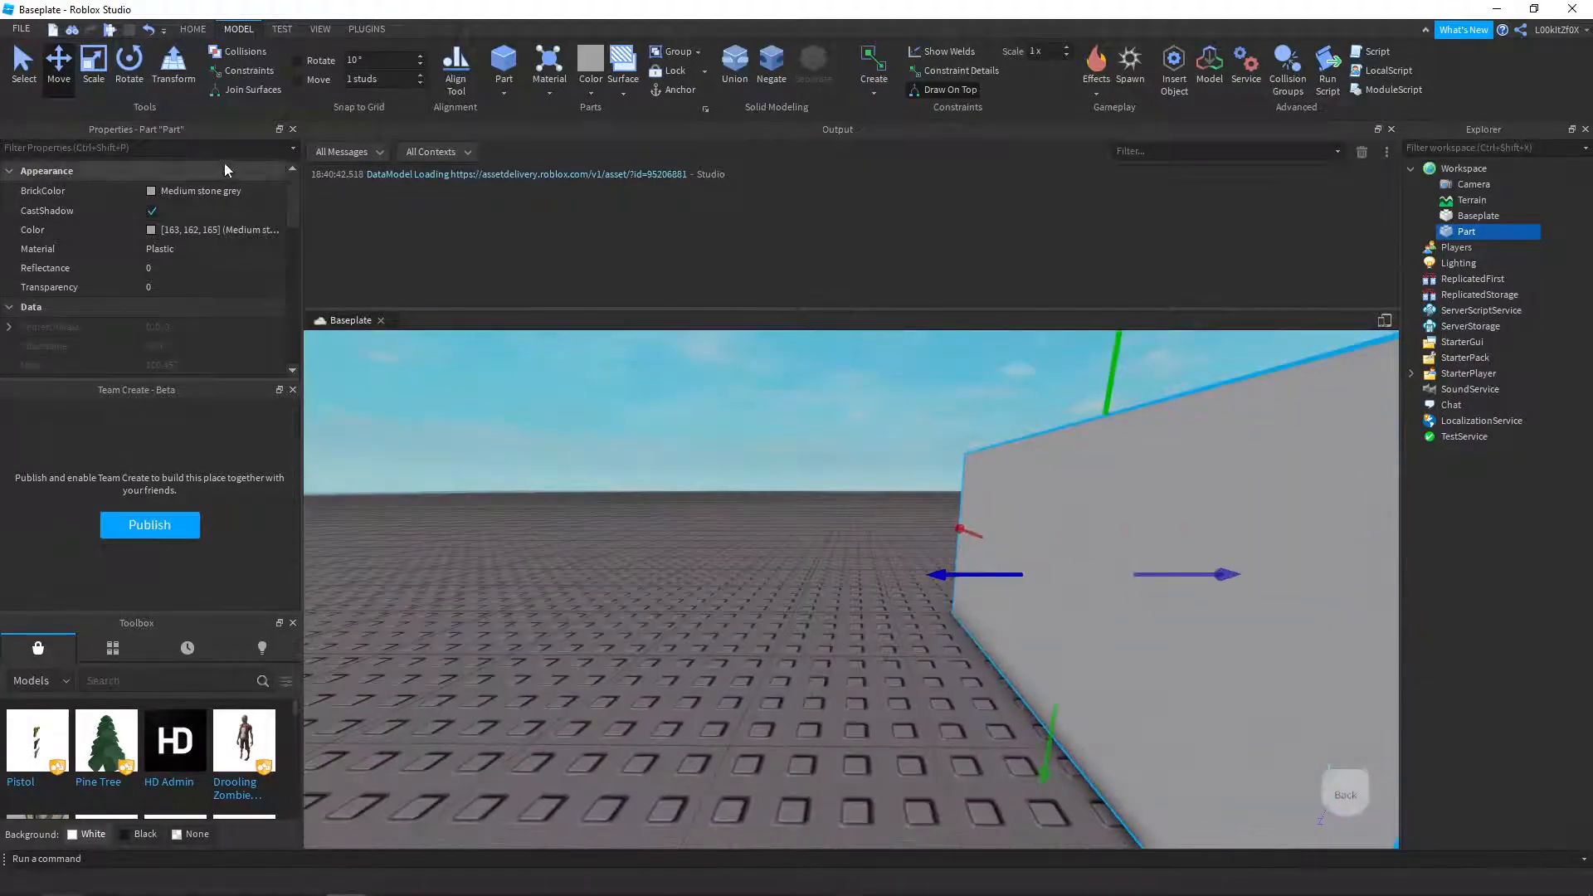
key("f")
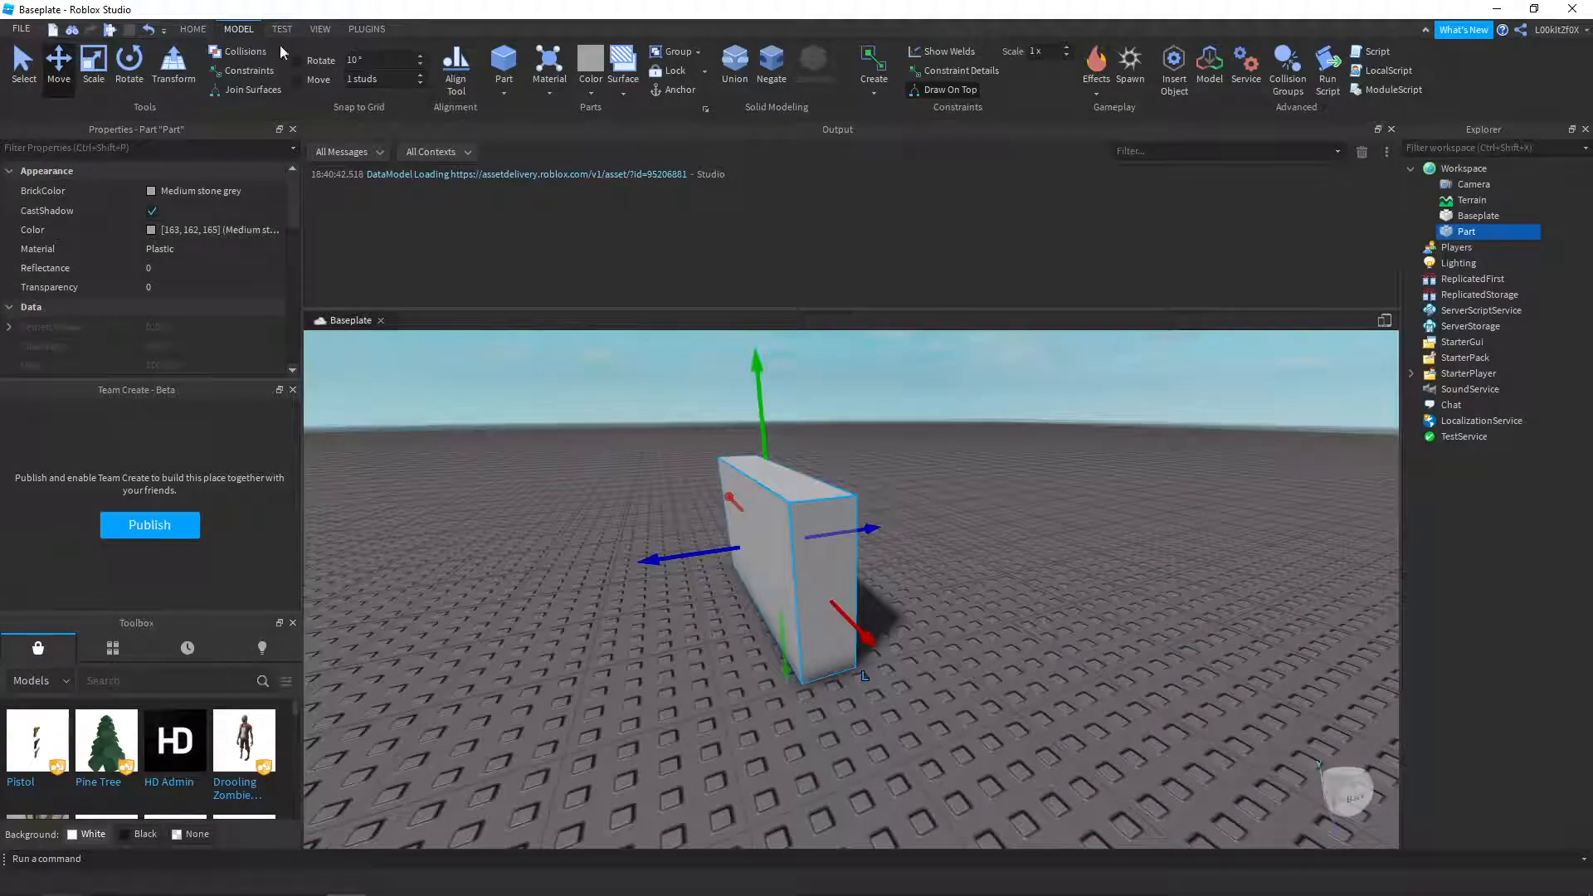
- Insert a second Part beside the large block and move it sideways along the baseplate
left_click(507, 58)
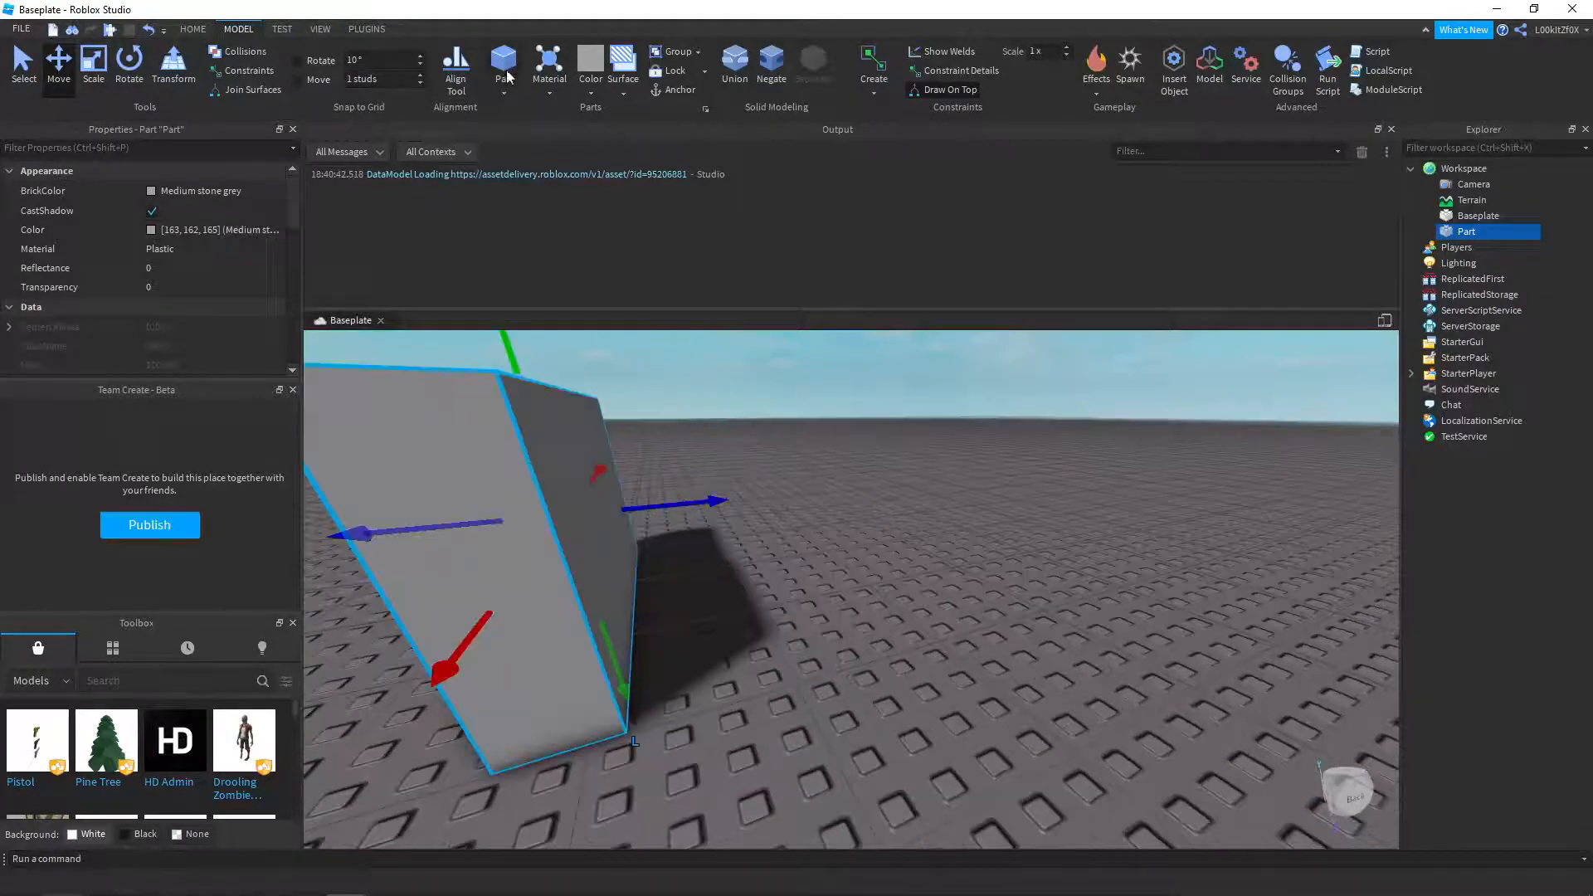
left_click_drag(863, 572, 857, 505)
scroll(857, 505, "up", 2)
scroll(857, 506, "down", 2)
left_click_drag(652, 474, 751, 501)
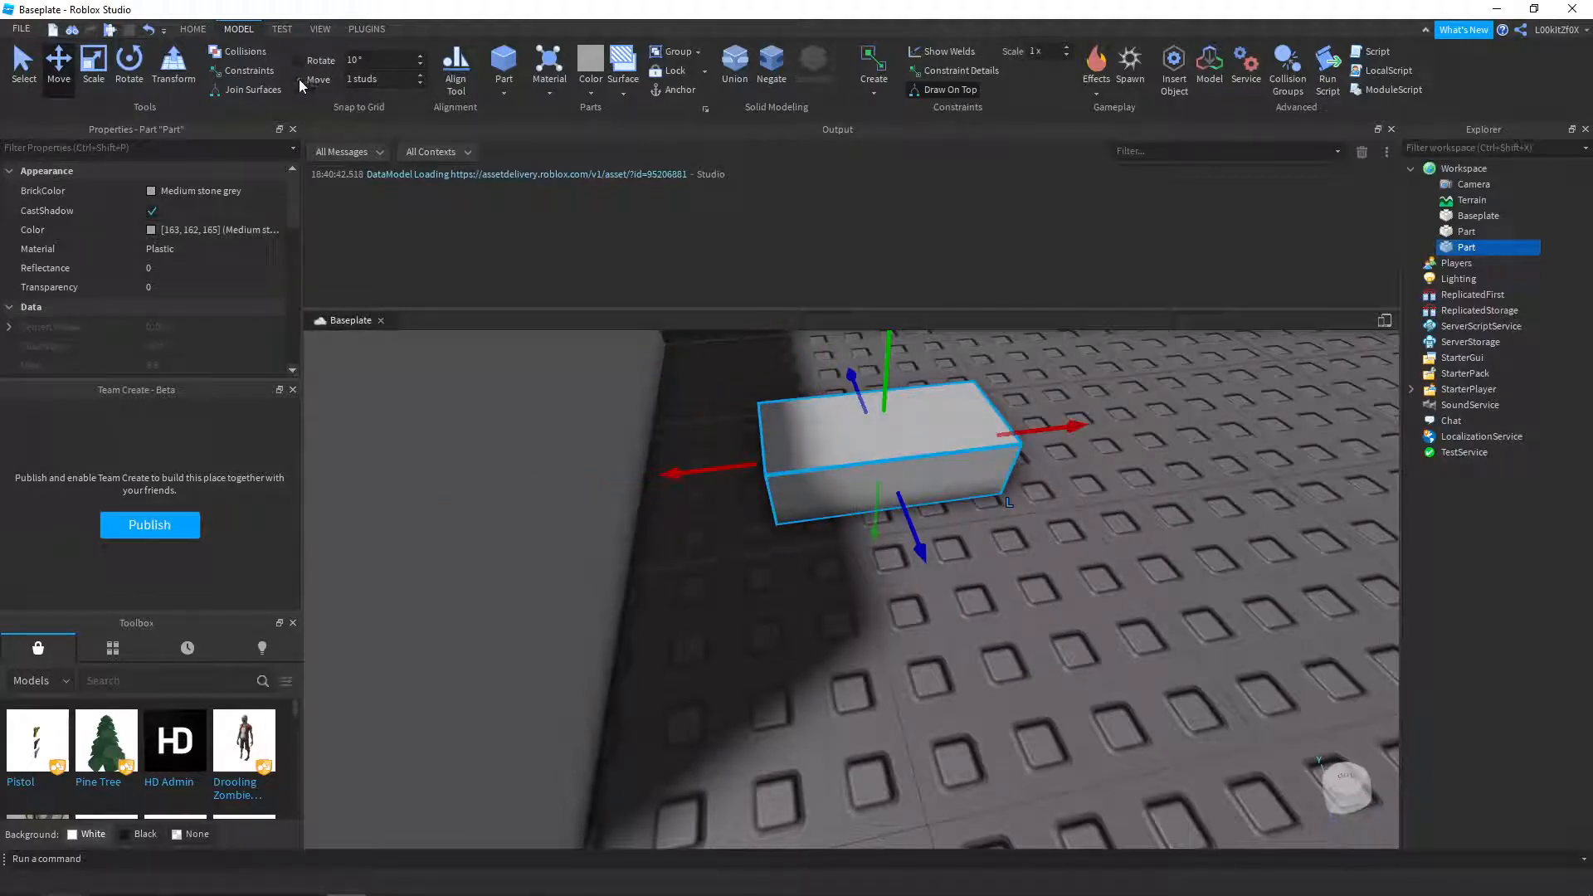
- Turn on move snapping at 1 stud and move the small part sideways in relation to the large block
left_click_drag(693, 471, 789, 495)
scroll(448, 498, "down", 2)
scroll(789, 494, "up", 5)
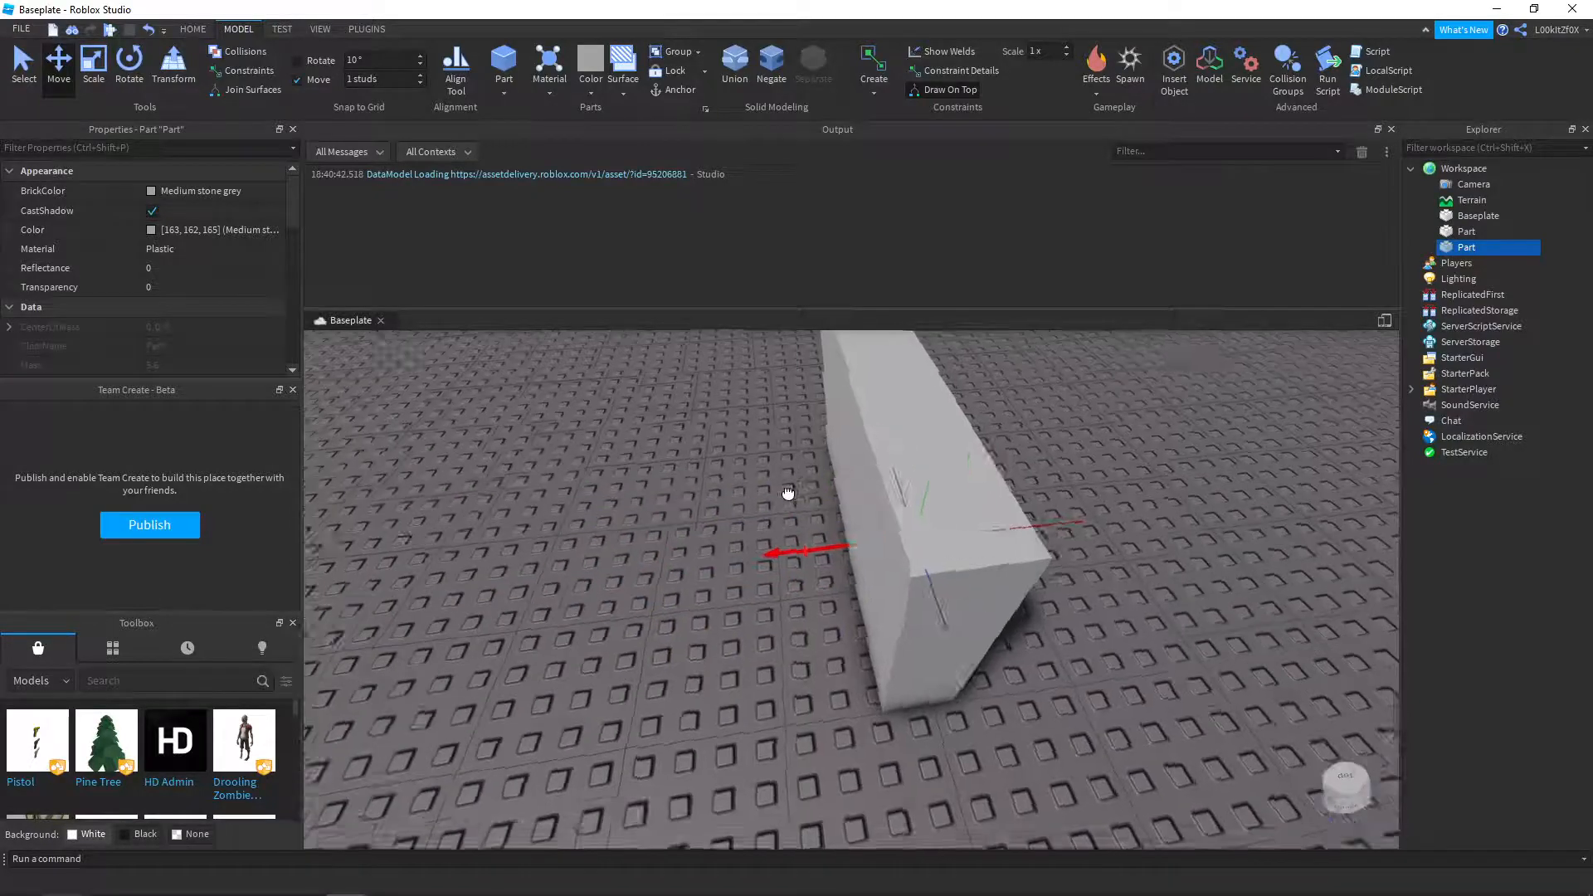
scroll(753, 454, "down", 5)
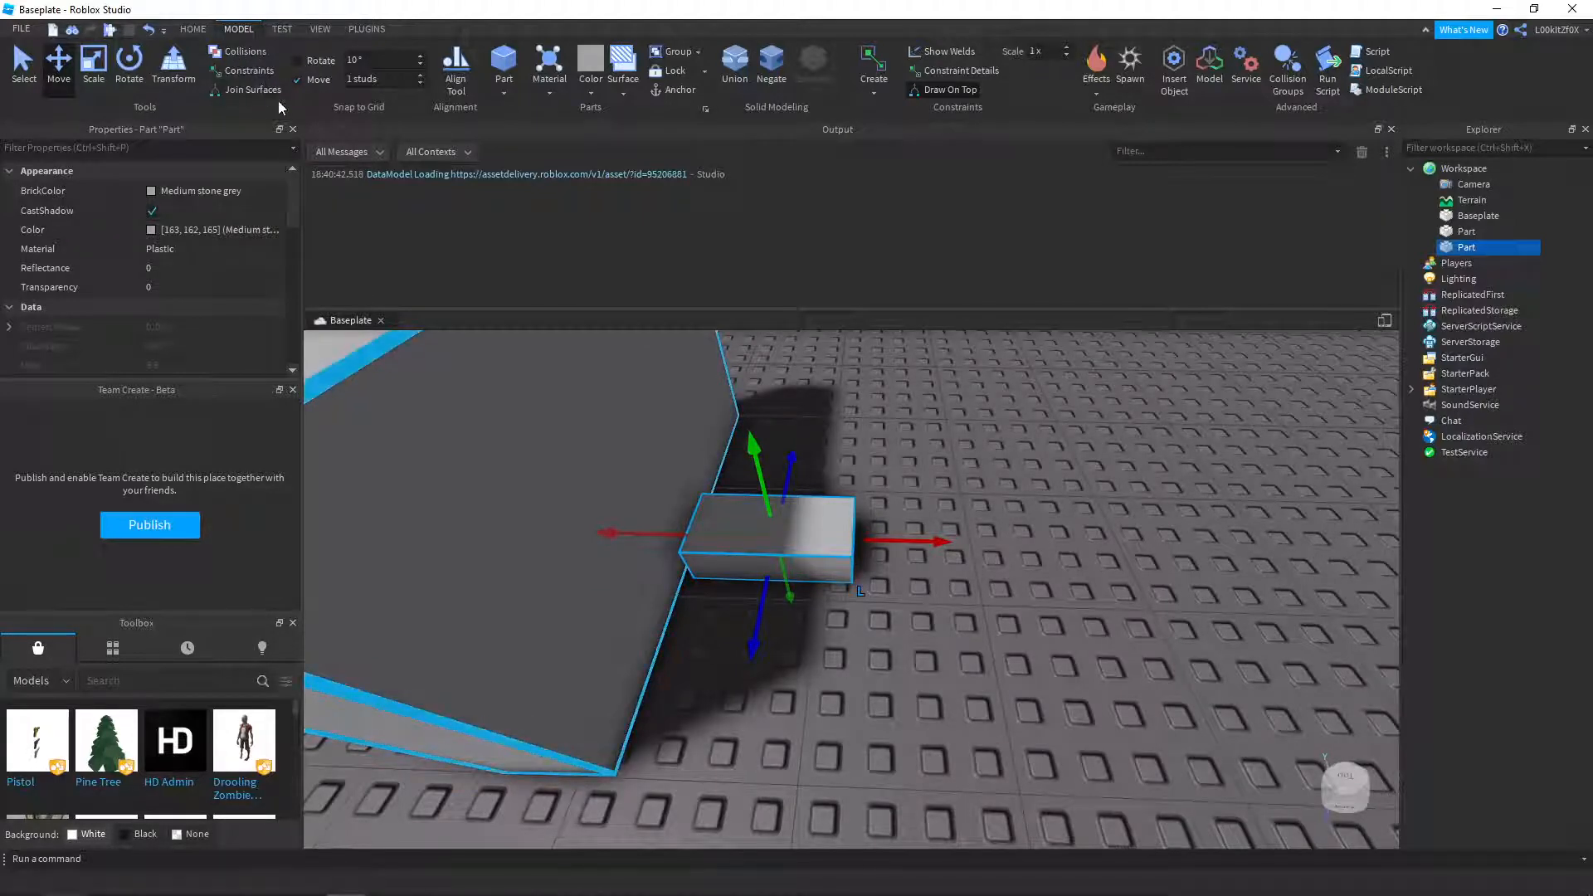
- Turn on Collisions and move the small part up against the side of the large block
left_click_drag(669, 527, 969, 619)
key("a")
left_click_drag(760, 615, 719, 590)
key("d")
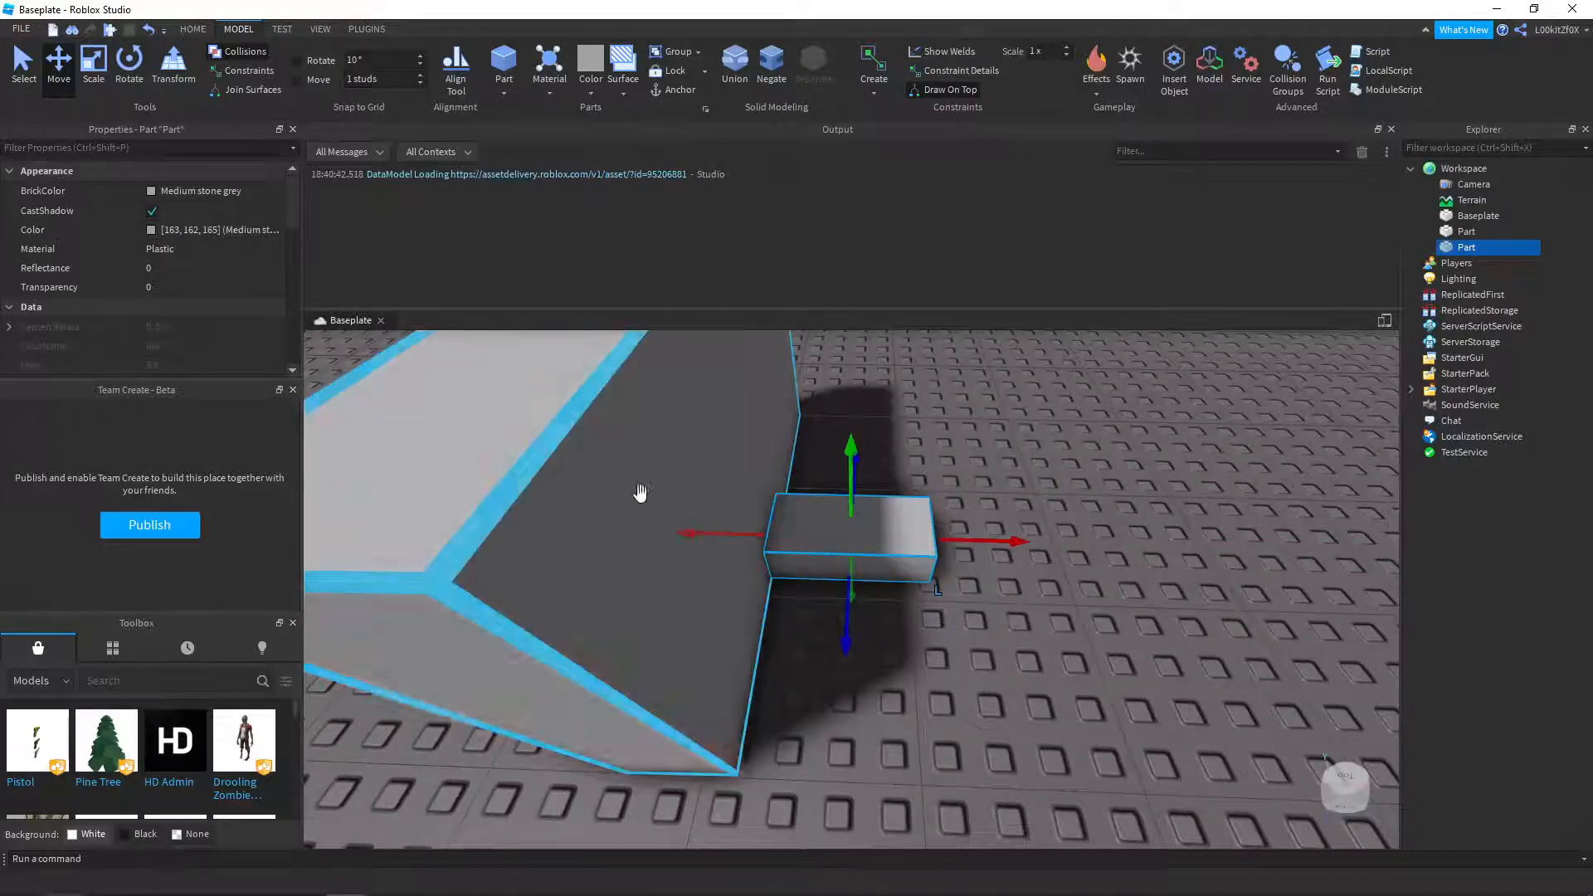
- Turn on Join Surfaces and, with move snapping off, move the small part against the large block and away again
left_click(253, 89)
left_click_drag(753, 536, 689, 544)
left_click(308, 78)
mouse_move(931, 539)
left_mouse_down()
mouse_move(1150, 537)
mouse_move(880, 531)
mouse_move(818, 513)
mouse_move(804, 534)
mouse_move(688, 527)
mouse_move(948, 532)
left_mouse_up()
key("a")
right_click_drag(944, 540, 947, 532)
left_click_drag(947, 532, 1148, 569)
right_click_drag(948, 532, 1148, 570)
left_click_drag(1149, 569, 601, 537)
right_click_drag(1149, 569, 908, 567)
- Duplicate the large block and raise the copy above the original
left_click(833, 569)
key("w")
key("s")
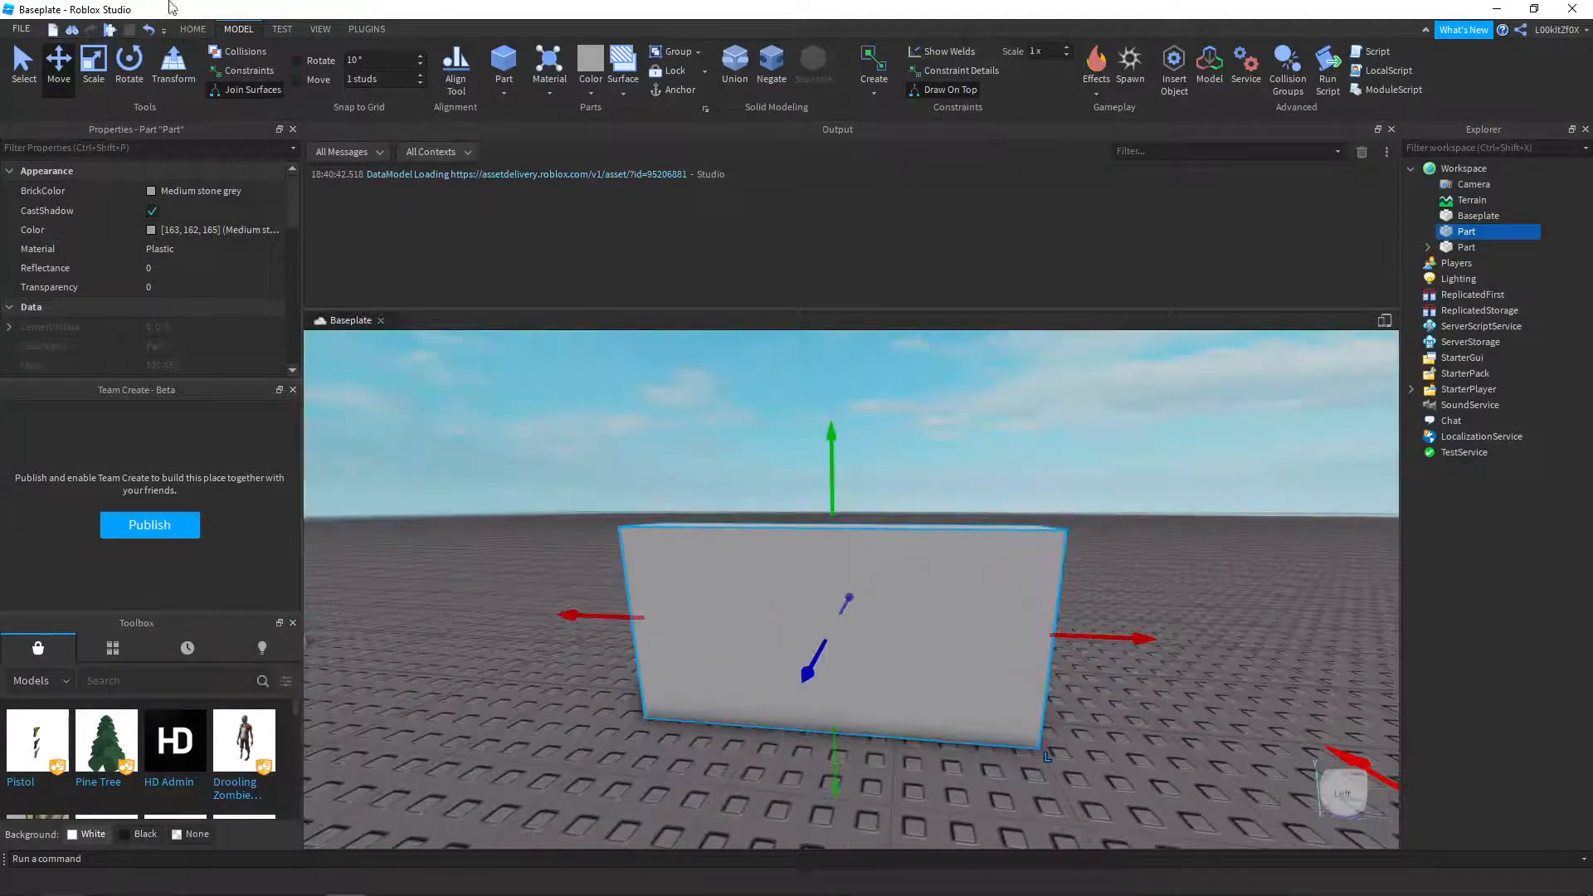
left_click(193, 29)
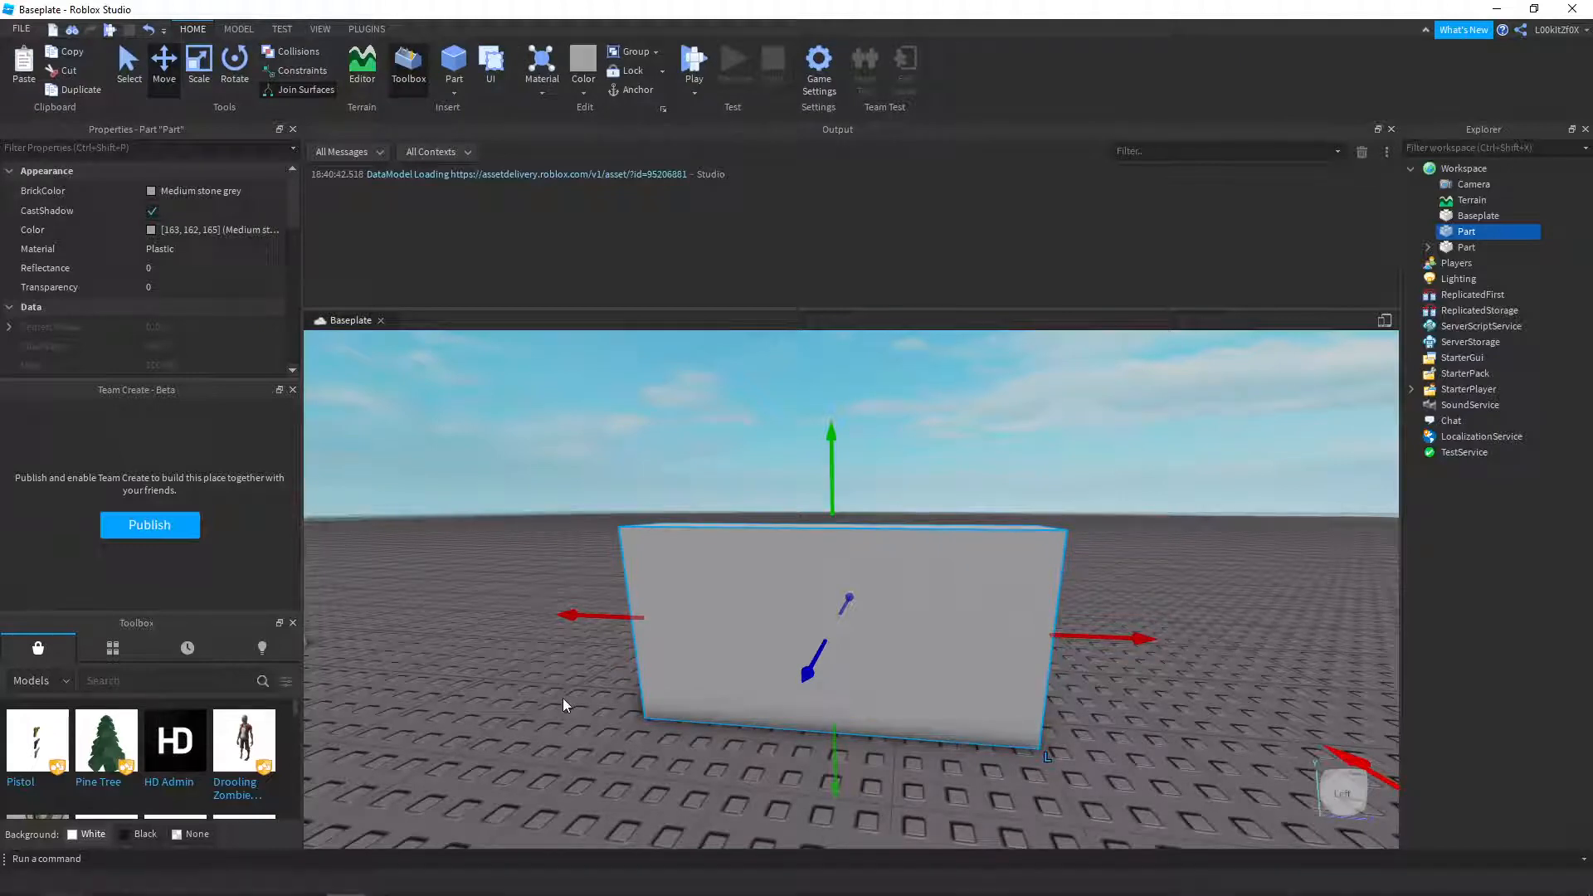
key("ctrl+d")
scroll(835, 459, "down", 2)
left_click_drag(834, 458, 849, 375)
right_click_drag(848, 373, 850, 373)
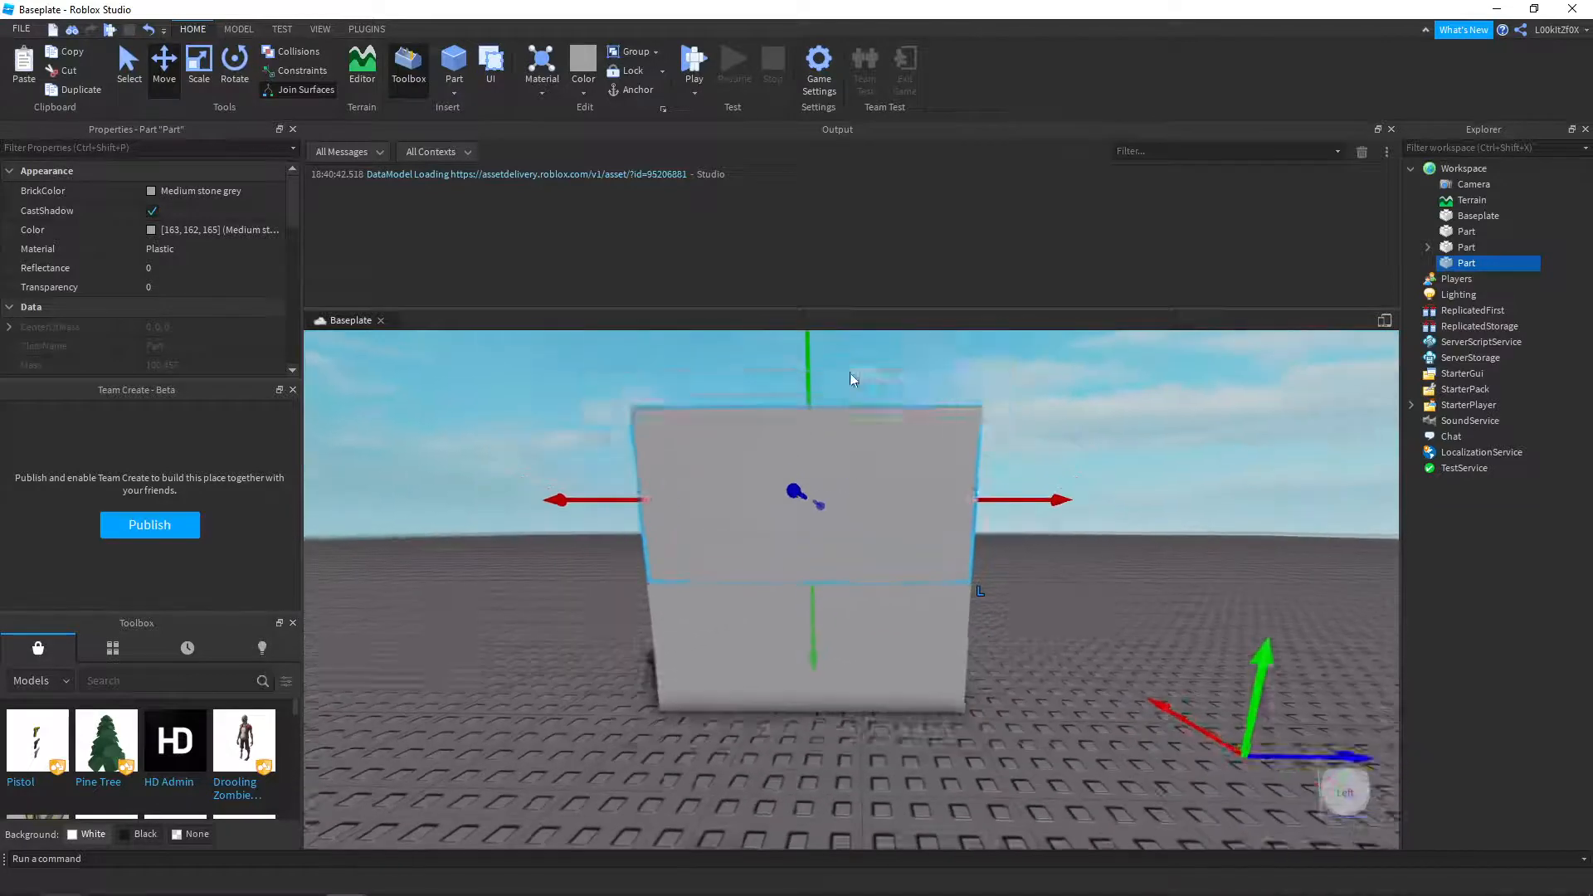
- Set the lower block's BrickColor to Lime green
left_click(839, 658)
scroll(217, 317, "down", 8)
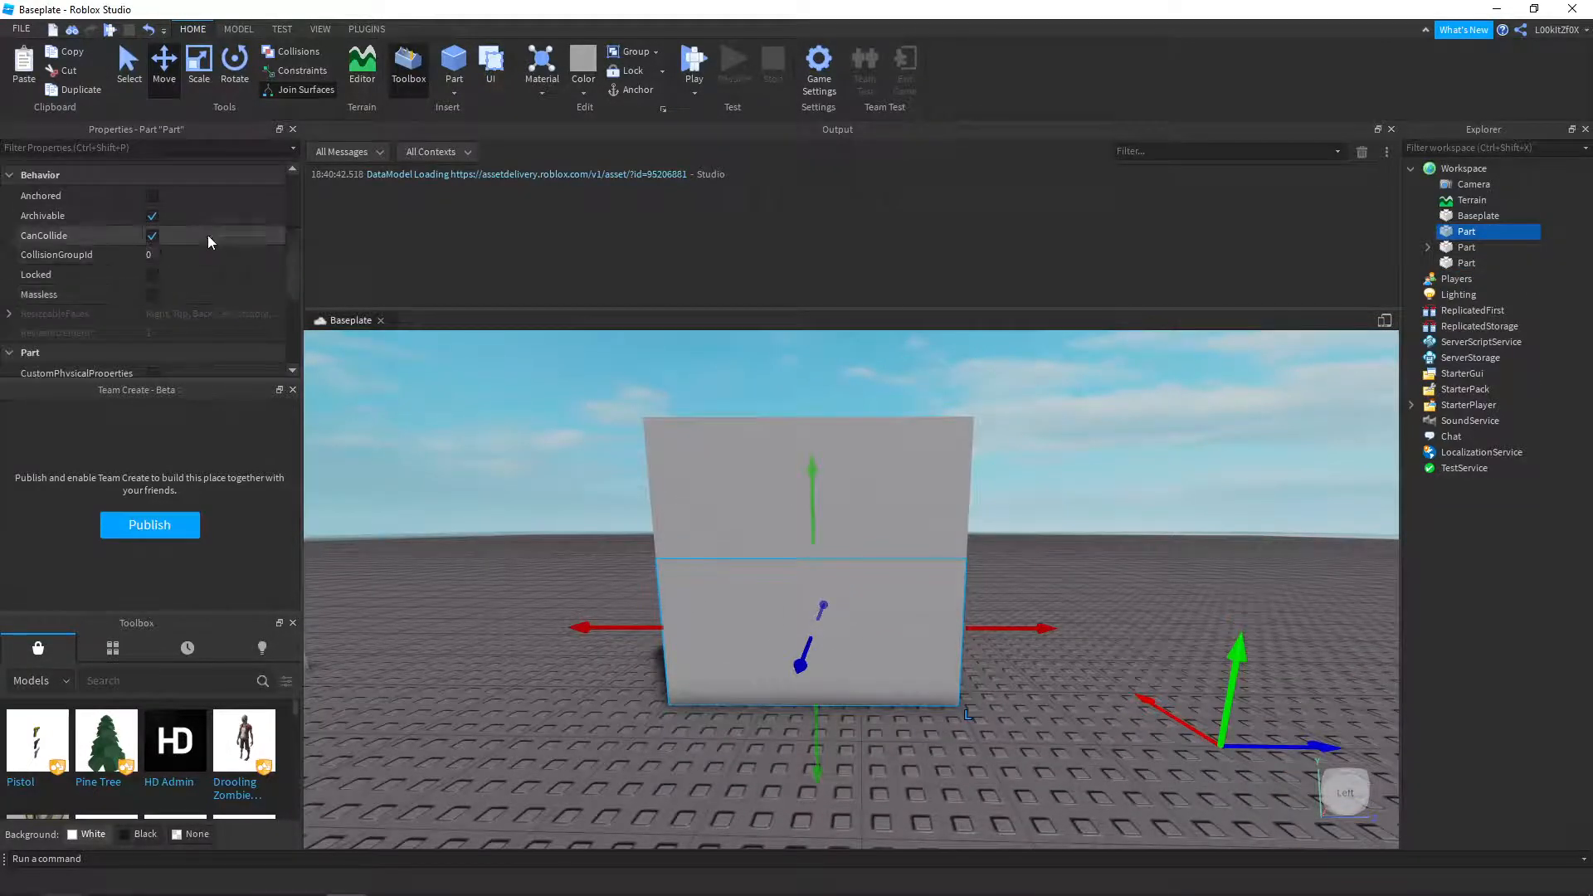
scroll(153, 299, "down", 5)
scroll(154, 316, "up", 10)
left_click(157, 190)
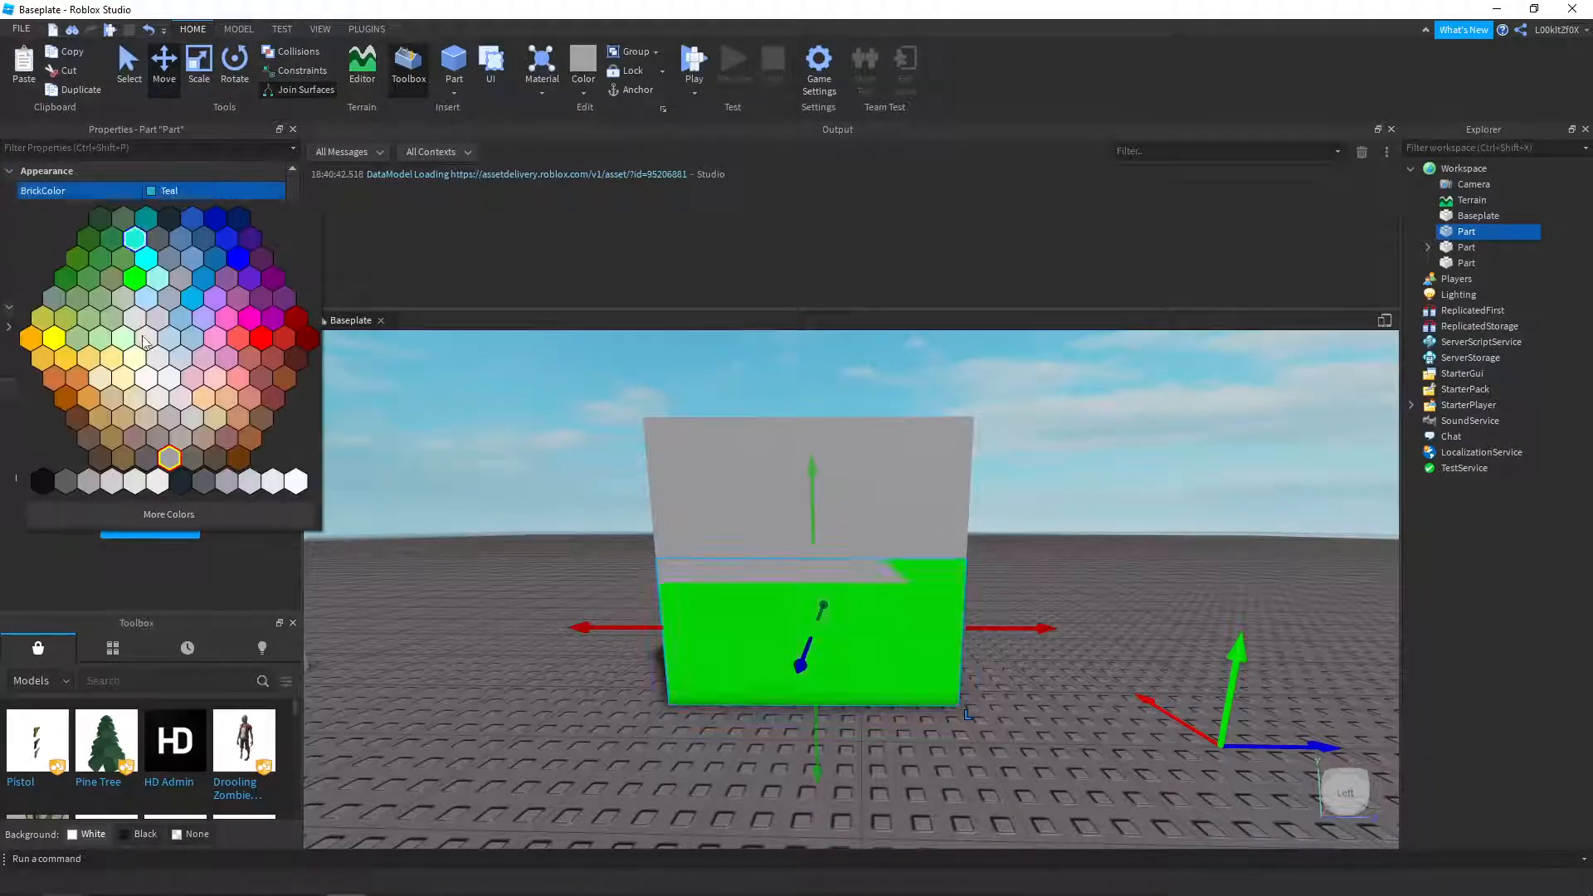
left_click(134, 277)
- Raise the grey upper block until it sits on top of the green block without overlapping it
scroll(755, 541, "up", 2)
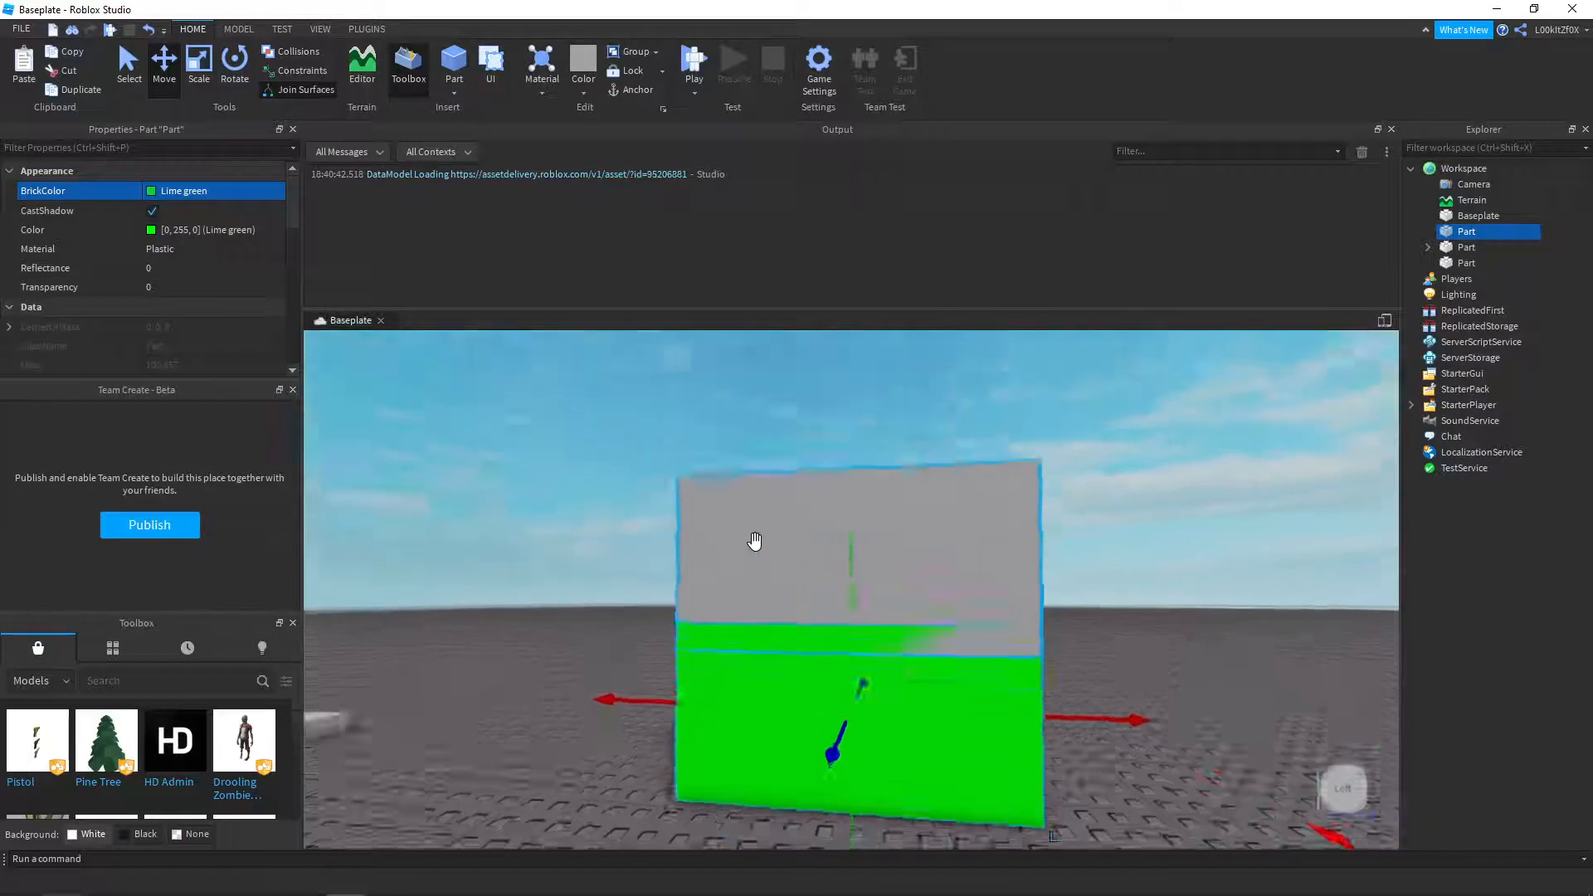
scroll(754, 541, "up", 4)
left_click(845, 547)
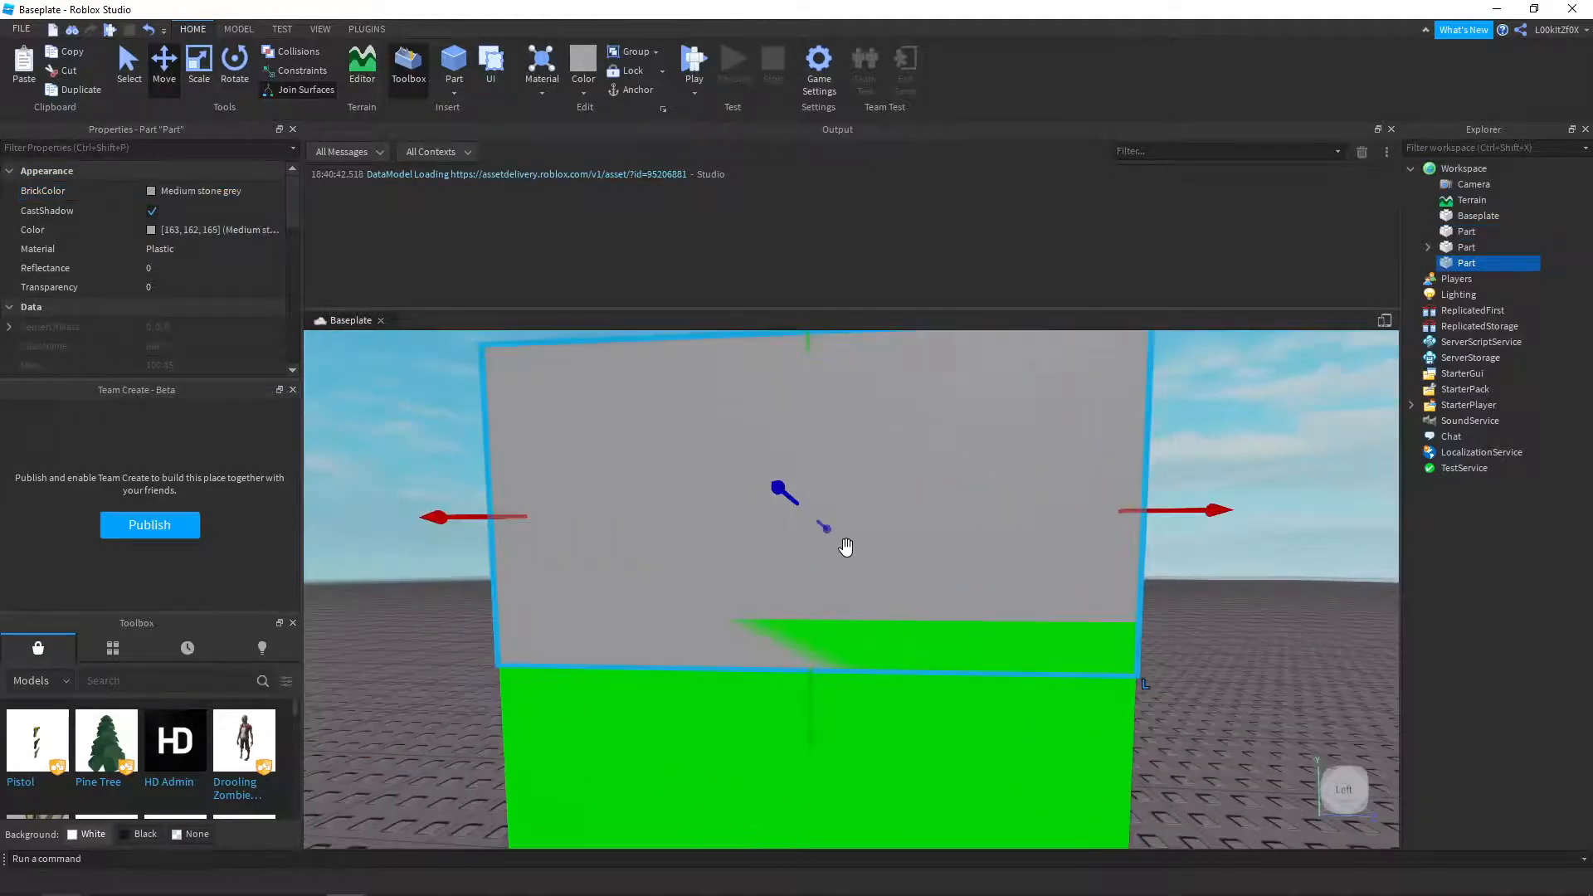
scroll(846, 546, "down", 4)
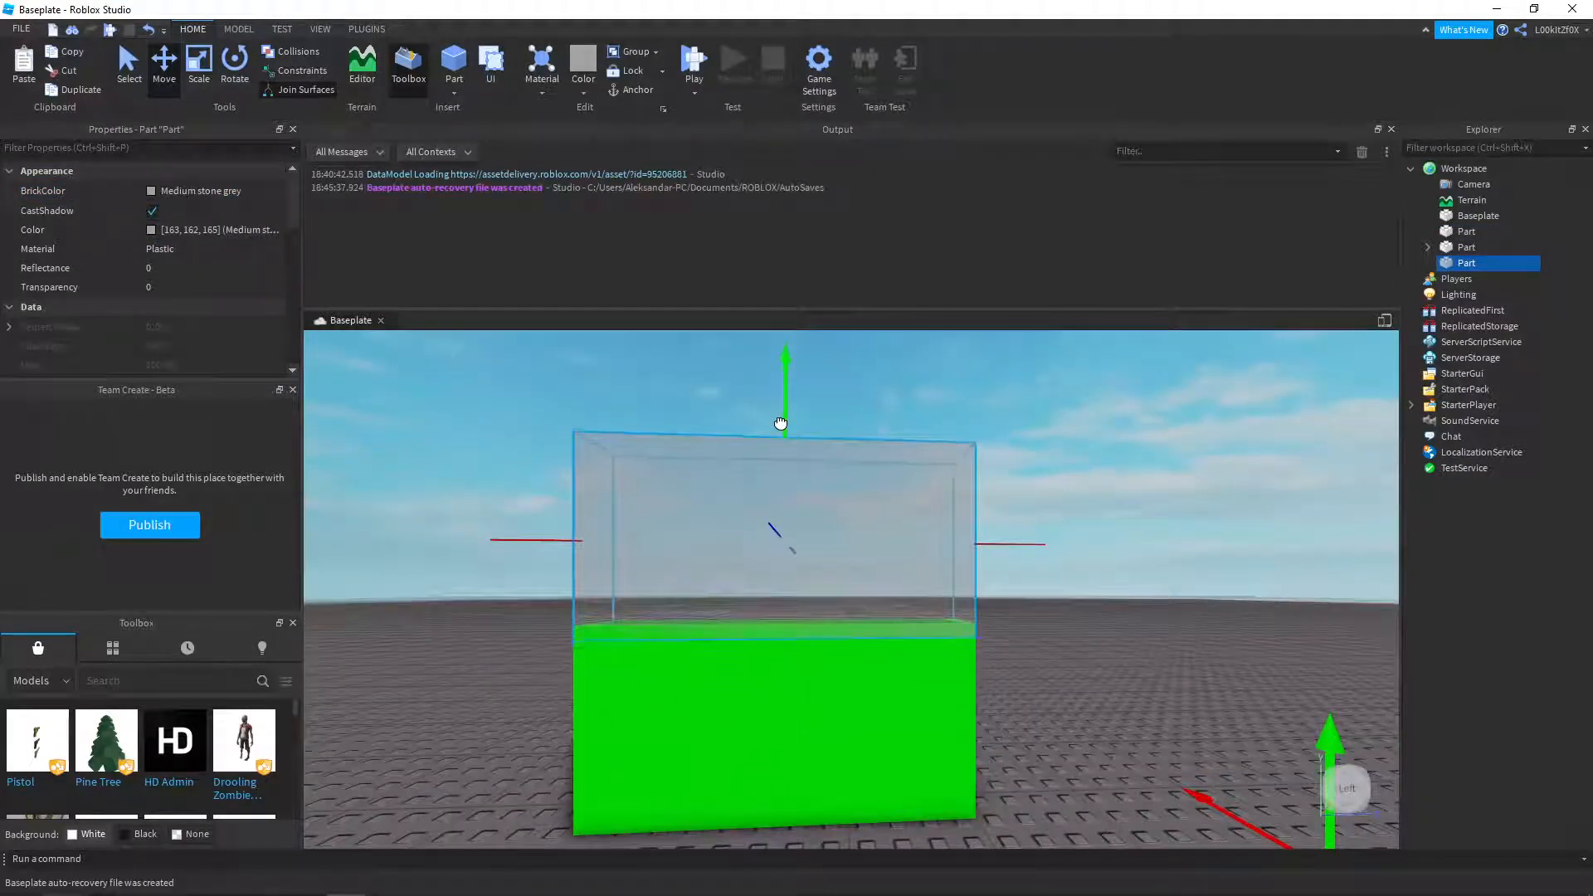
scroll(782, 413, "up", 6)
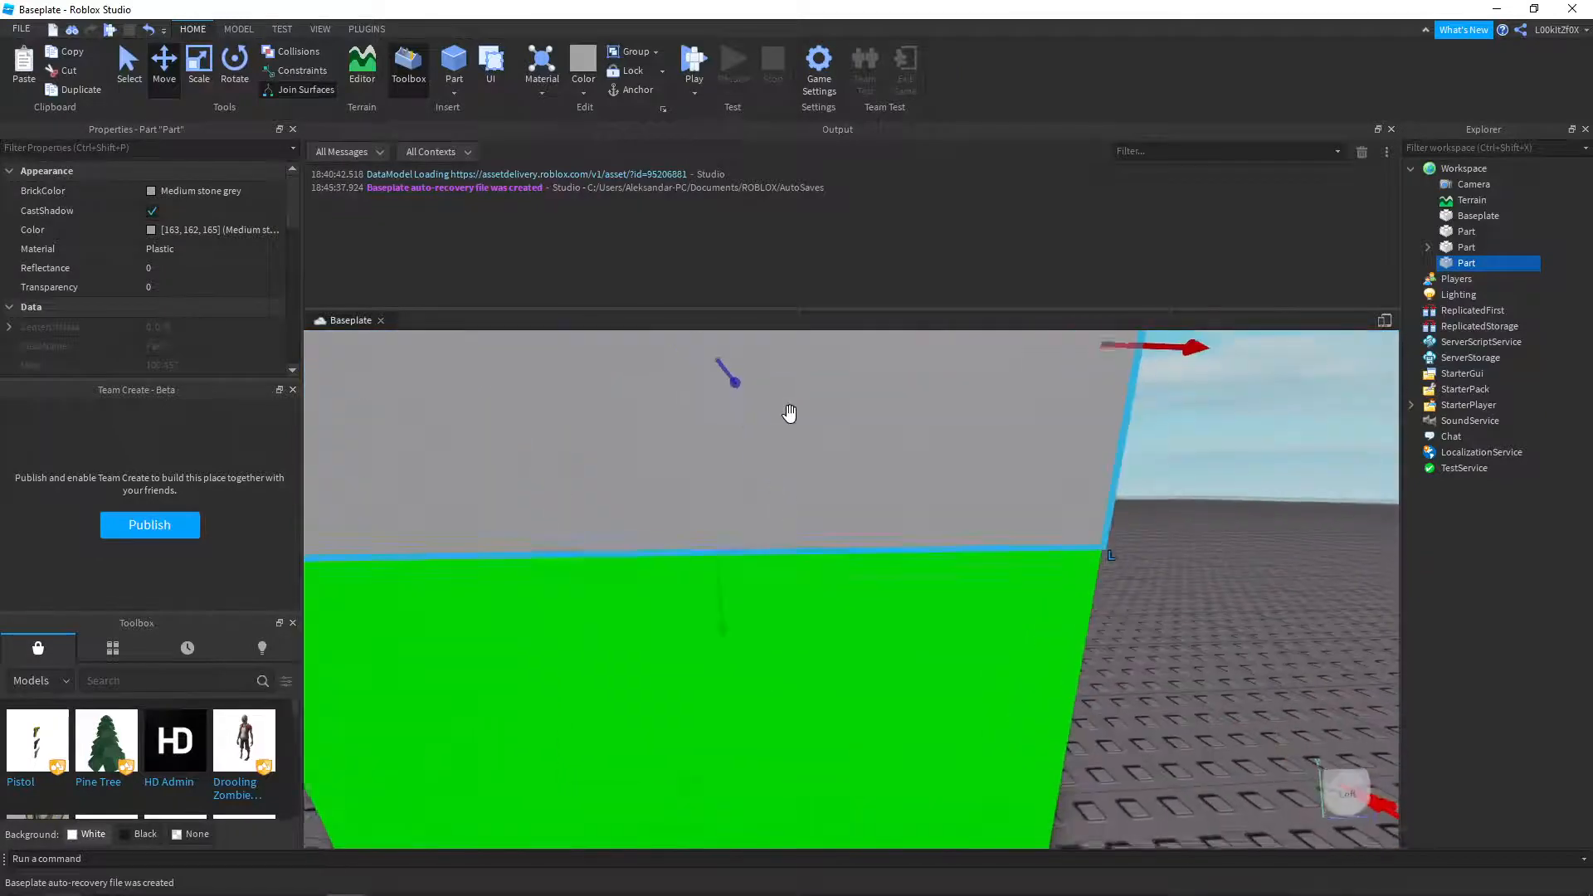
- Change the lower block's BrickColor to Crimson
left_click(910, 680)
scroll(911, 680, "down", 6)
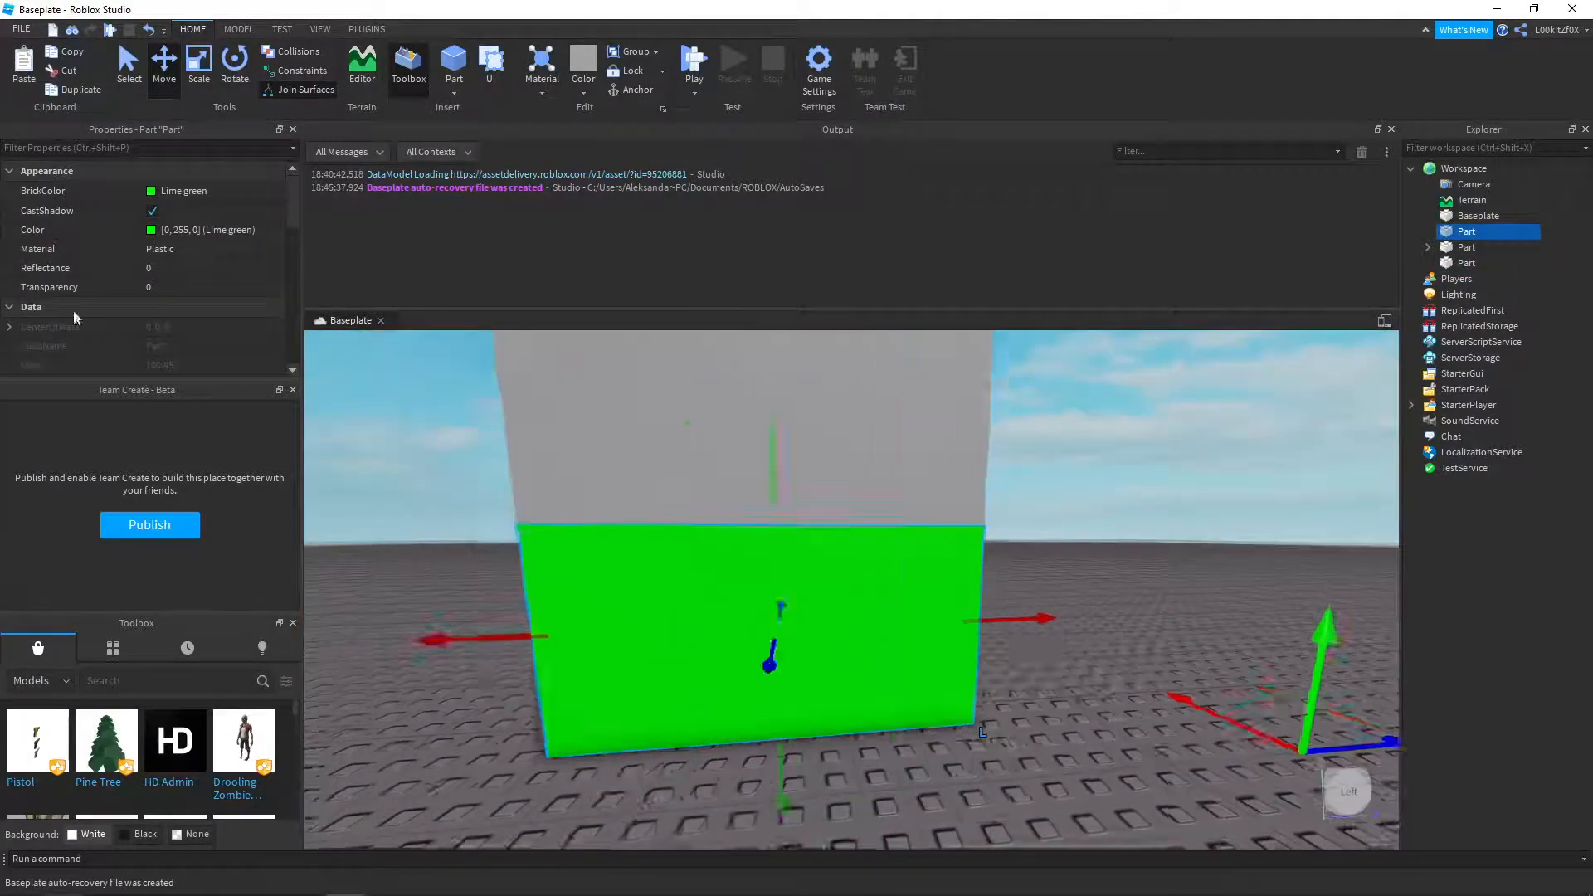
left_click(207, 191)
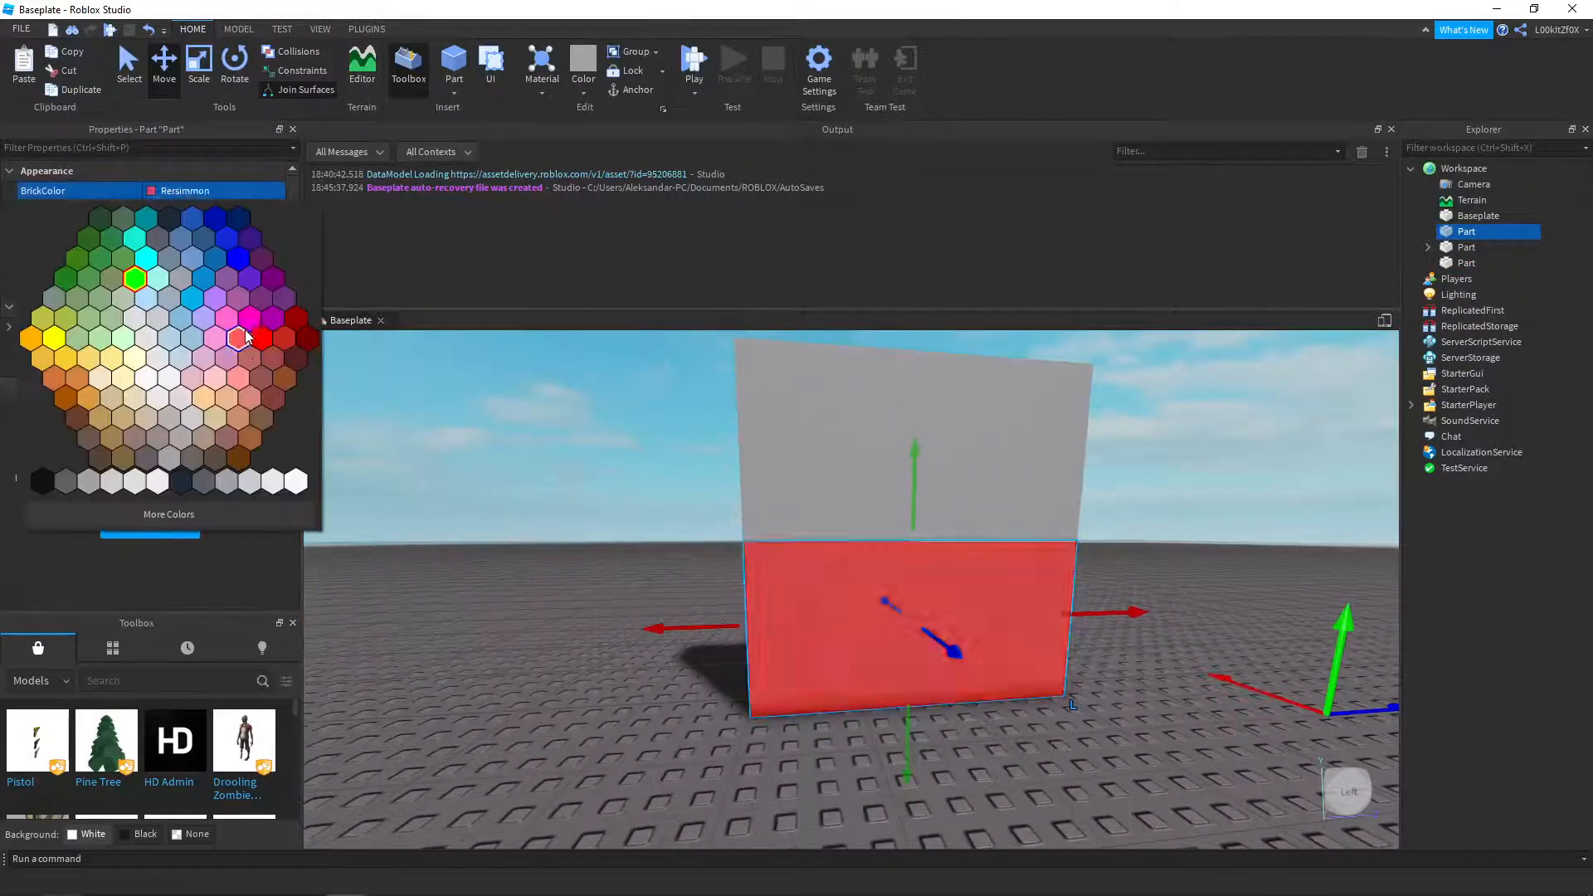
left_click(298, 322)
- Set the crimson block's Material to Brick
scroll(838, 573, "up", 4)
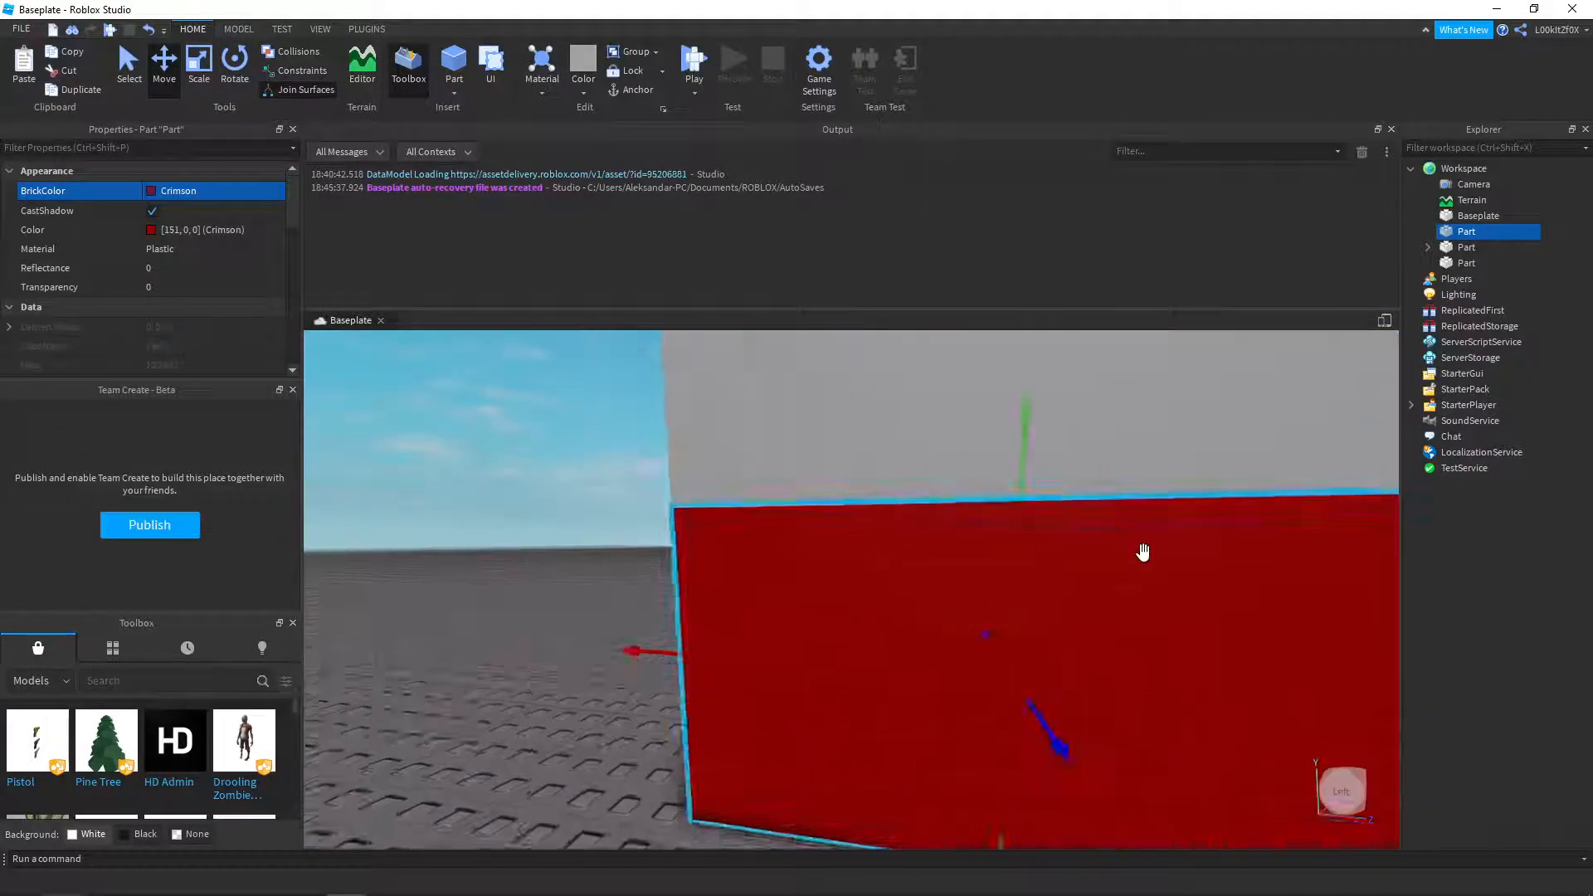
scroll(838, 572, "down", 4)
left_click(277, 251)
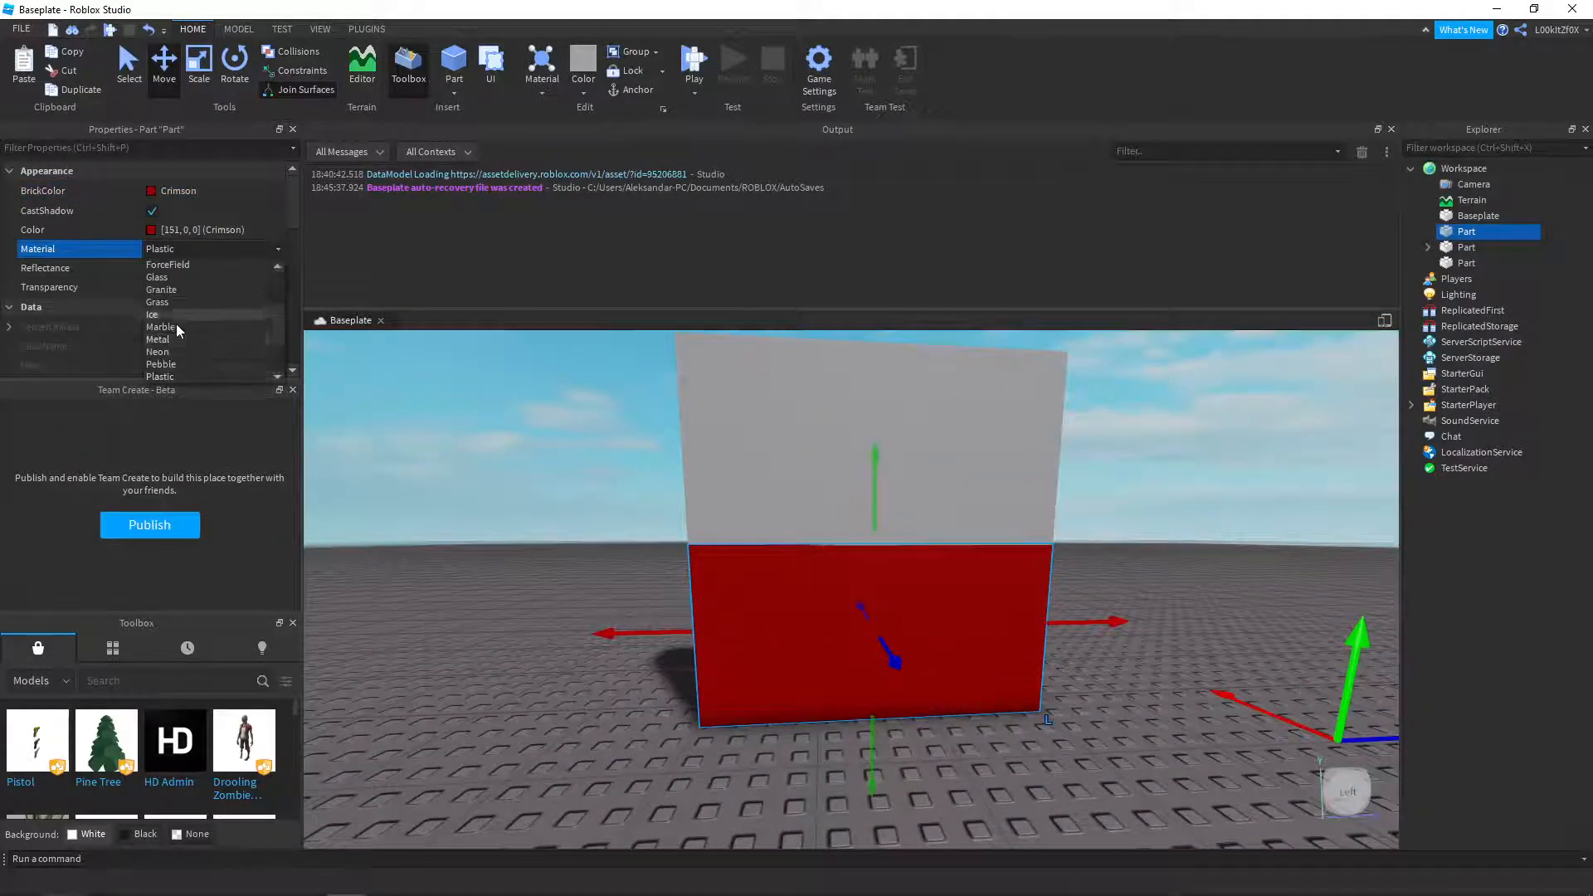
scroll(167, 307, "up", 3)
left_click(160, 264)
right_click_drag(688, 461, 867, 548)
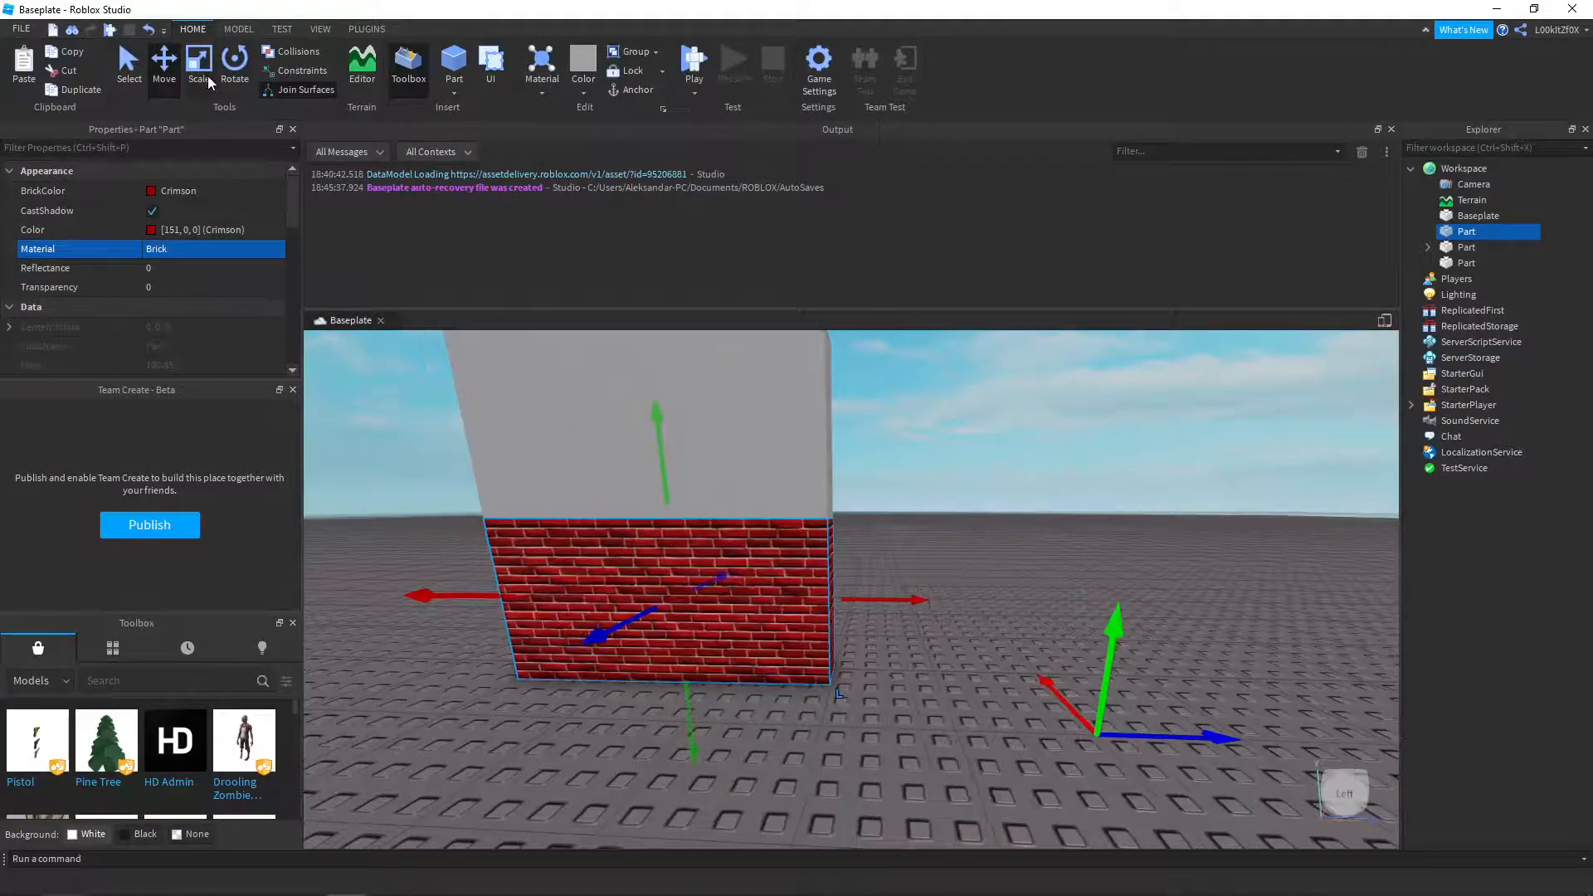
- Scale the brick block longer and much wider so it forms a broad platform under the grey block
left_click_drag(856, 601, 1116, 615)
scroll(1124, 615, "down", 1)
right_click_drag(1128, 614, 905, 569)
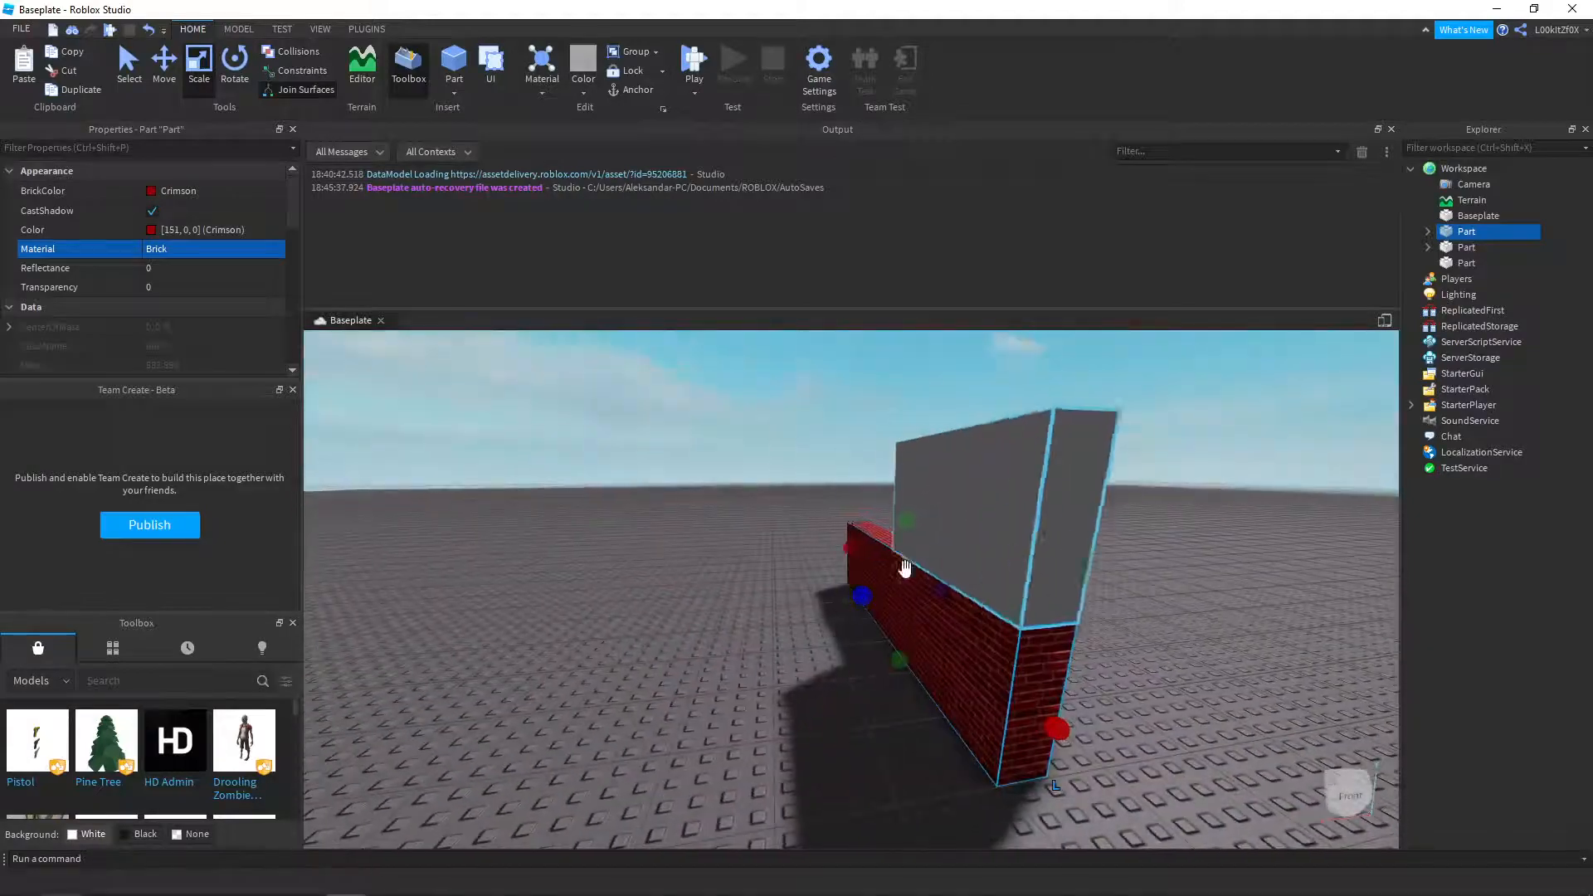
left_click_drag(853, 599, 651, 605)
right_click_drag(650, 605, 776, 573)
scroll(776, 573, "down", 1)
right_click_drag(1088, 556, 897, 560)
scroll(856, 598, "up", 2)
- Move the grey upper block so it sits on the surface of the wide brick platform
left_click(754, 537)
left_click_drag(897, 560, 974, 582)
right_click_drag(974, 582, 974, 585)
scroll(974, 585, "up", 3)
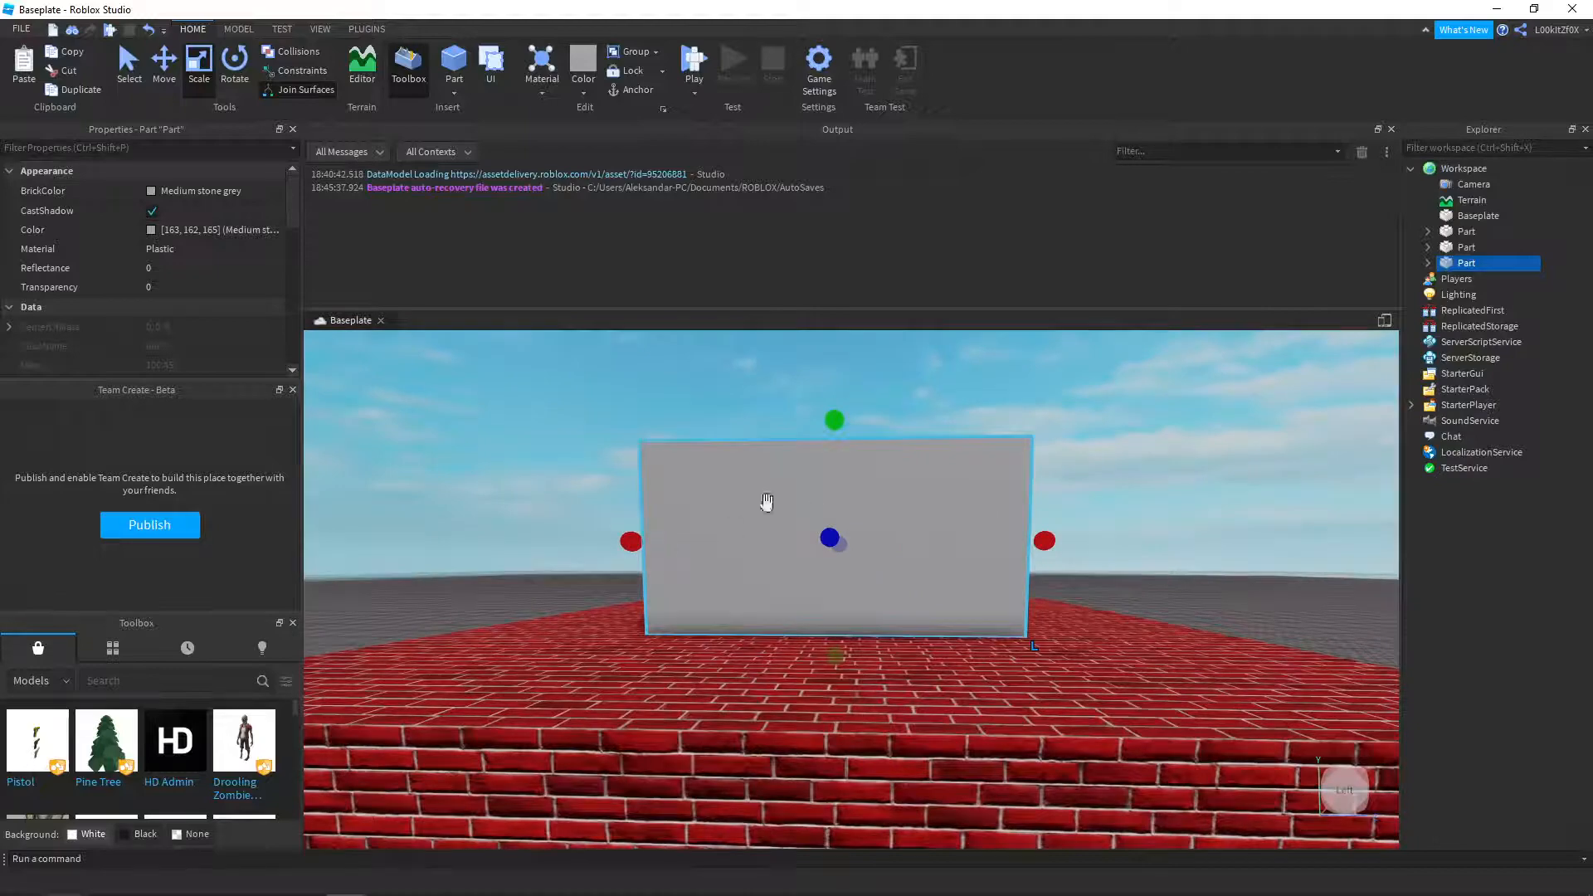
- Set the grey upper block's BrickColor to Really black
scroll(779, 535, "down", 3)
right_click_drag(779, 536, 779, 535)
left_click(152, 193)
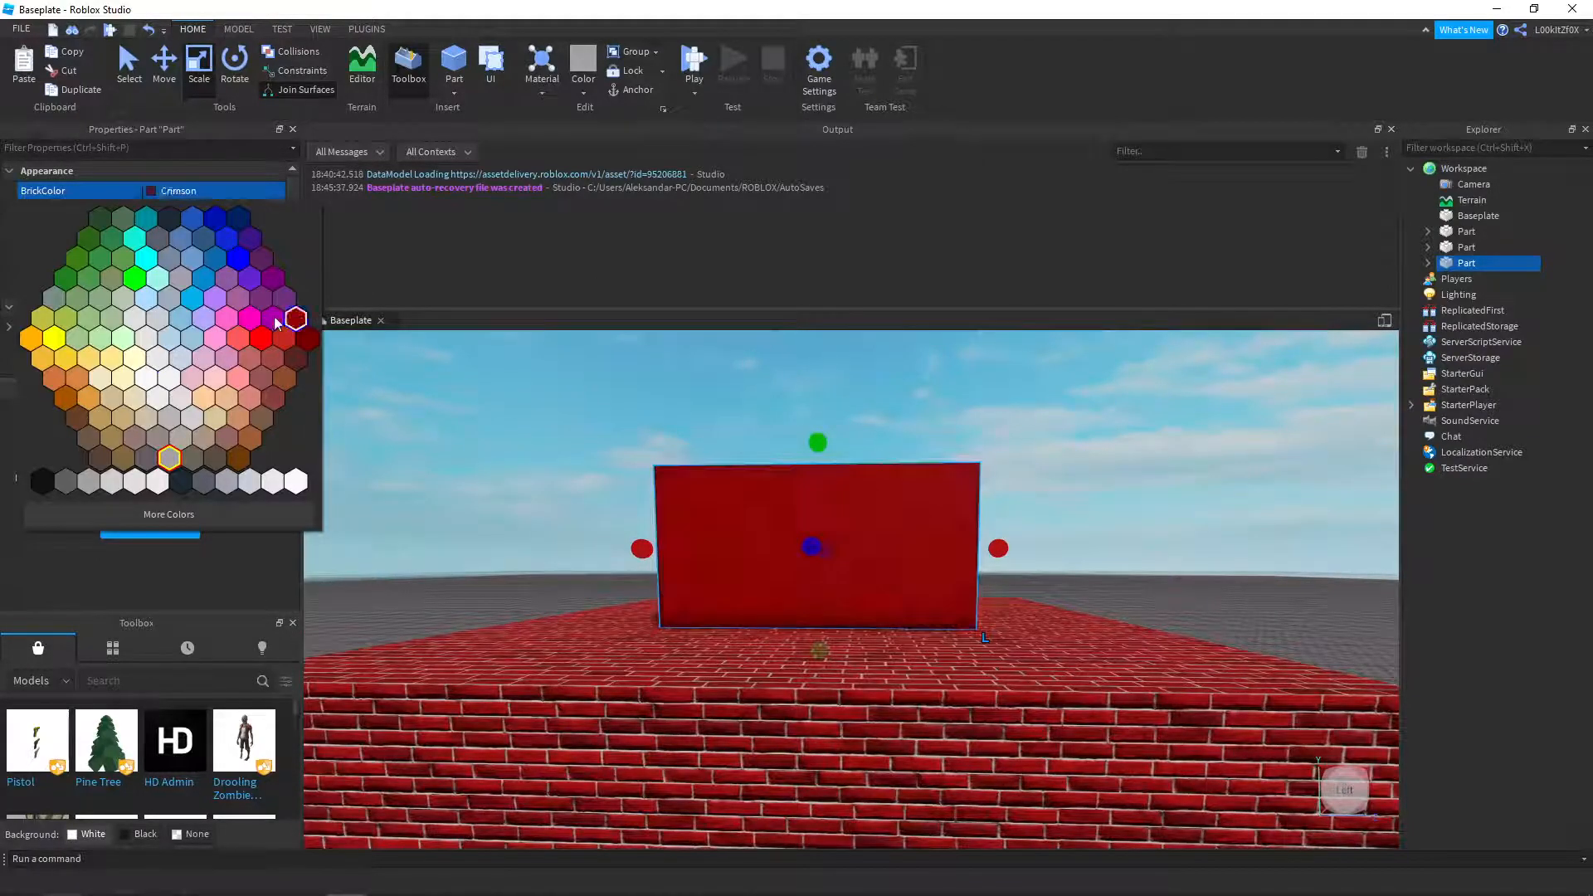
left_click(43, 482)
- Scale the black block down to a narrow upright box at one end of the brick platform
left_click_drag(998, 548, 794, 577)
scroll(793, 577, "up", 3)
right_click_drag(793, 577, 782, 587)
scroll(783, 586, "down", 4)
left_click_drag(881, 620, 804, 607)
right_click_drag(804, 609, 805, 610)
scroll(805, 611, "up", 3)
left_click(885, 462)
right_click_drag(954, 466, 959, 473)
scroll(958, 473, "down", 4)
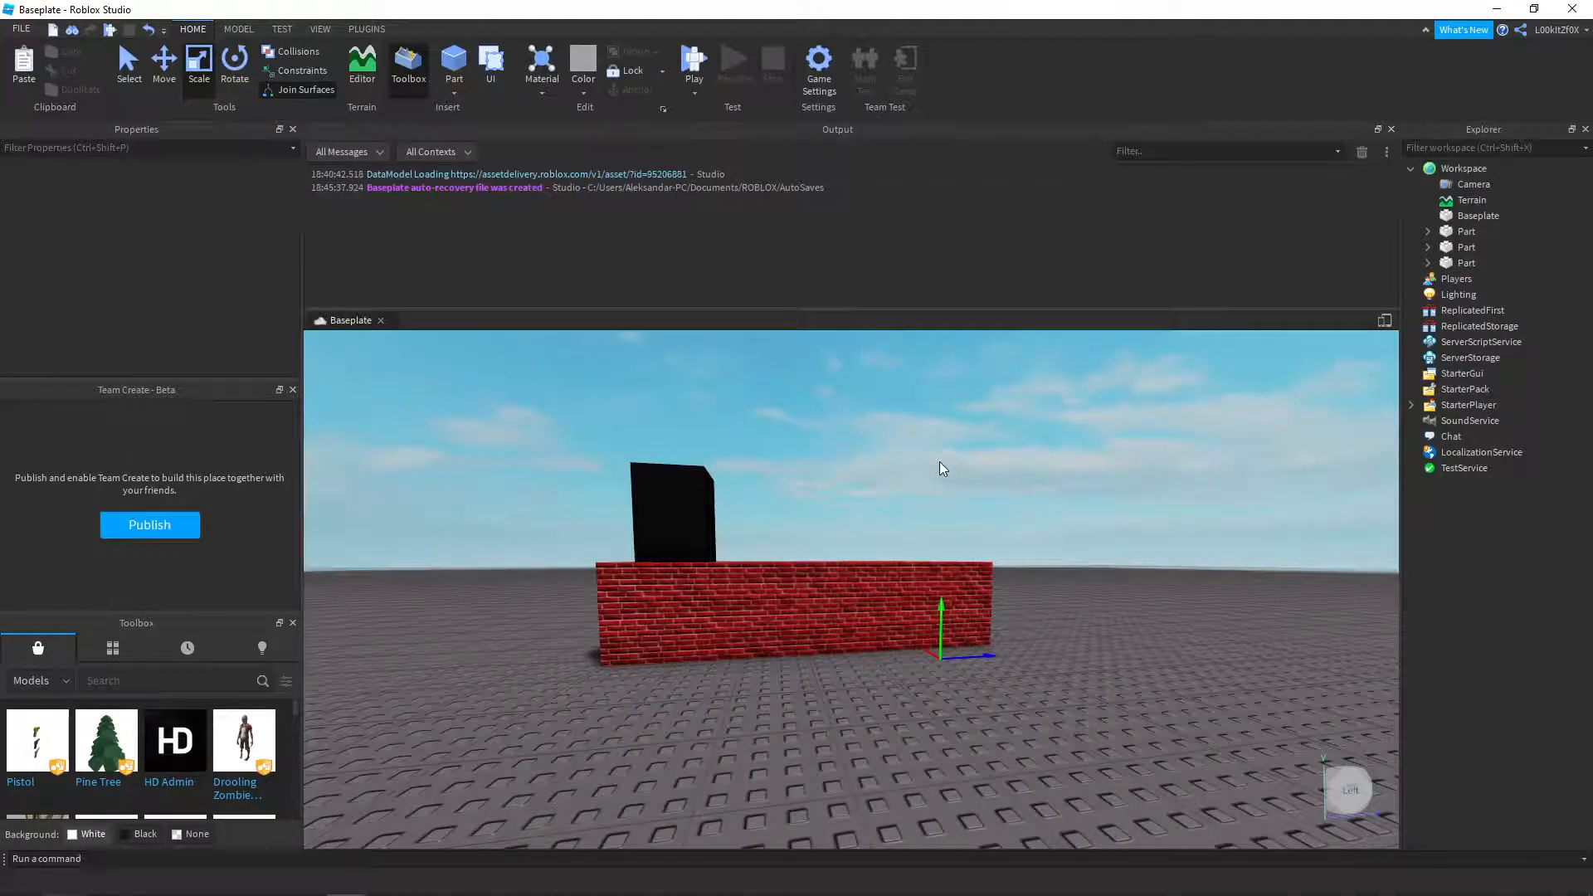
- Duplicate the black block and move the copy to the opposite end of the brick platform
left_click(703, 518)
scroll(704, 516, "up", 5)
right_click_drag(704, 516, 704, 516)
scroll(704, 516, "down", 5)
right_click_drag(1000, 611, 999, 611)
key("a")
left_click(166, 65)
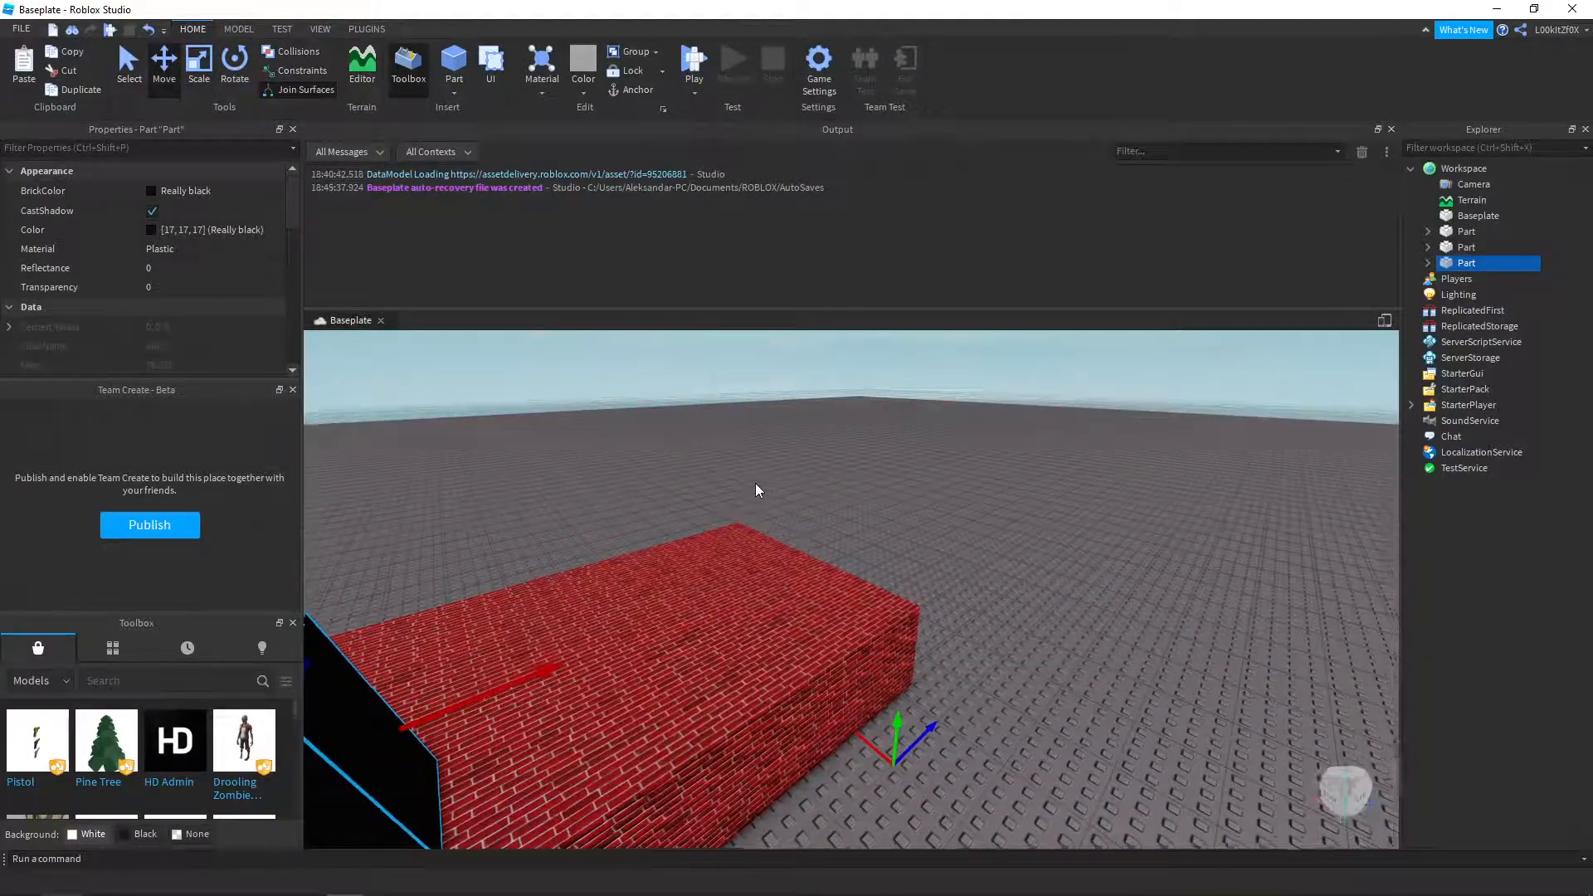
right_click_drag(755, 483, 743, 497)
key("ctrl+d")
left_click_drag(708, 575, 1052, 605)
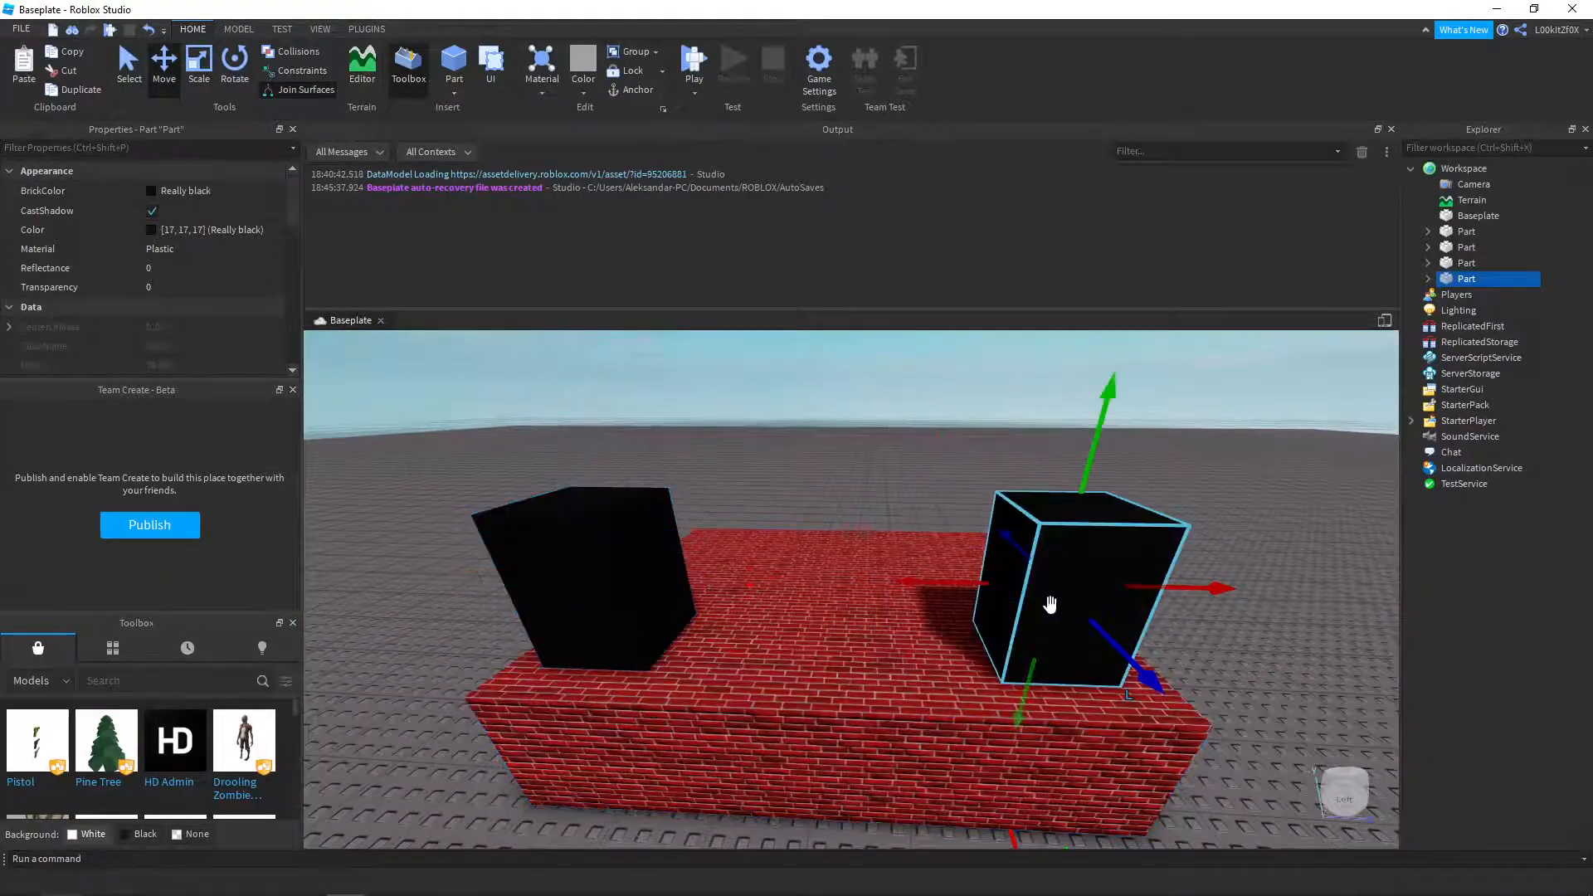
- Duplicate the black block again and place the copy midway between the two end blocks
key("ctrl+d")
left_click_drag(953, 579, 733, 604)
right_click_drag(988, 614, 1001, 612)
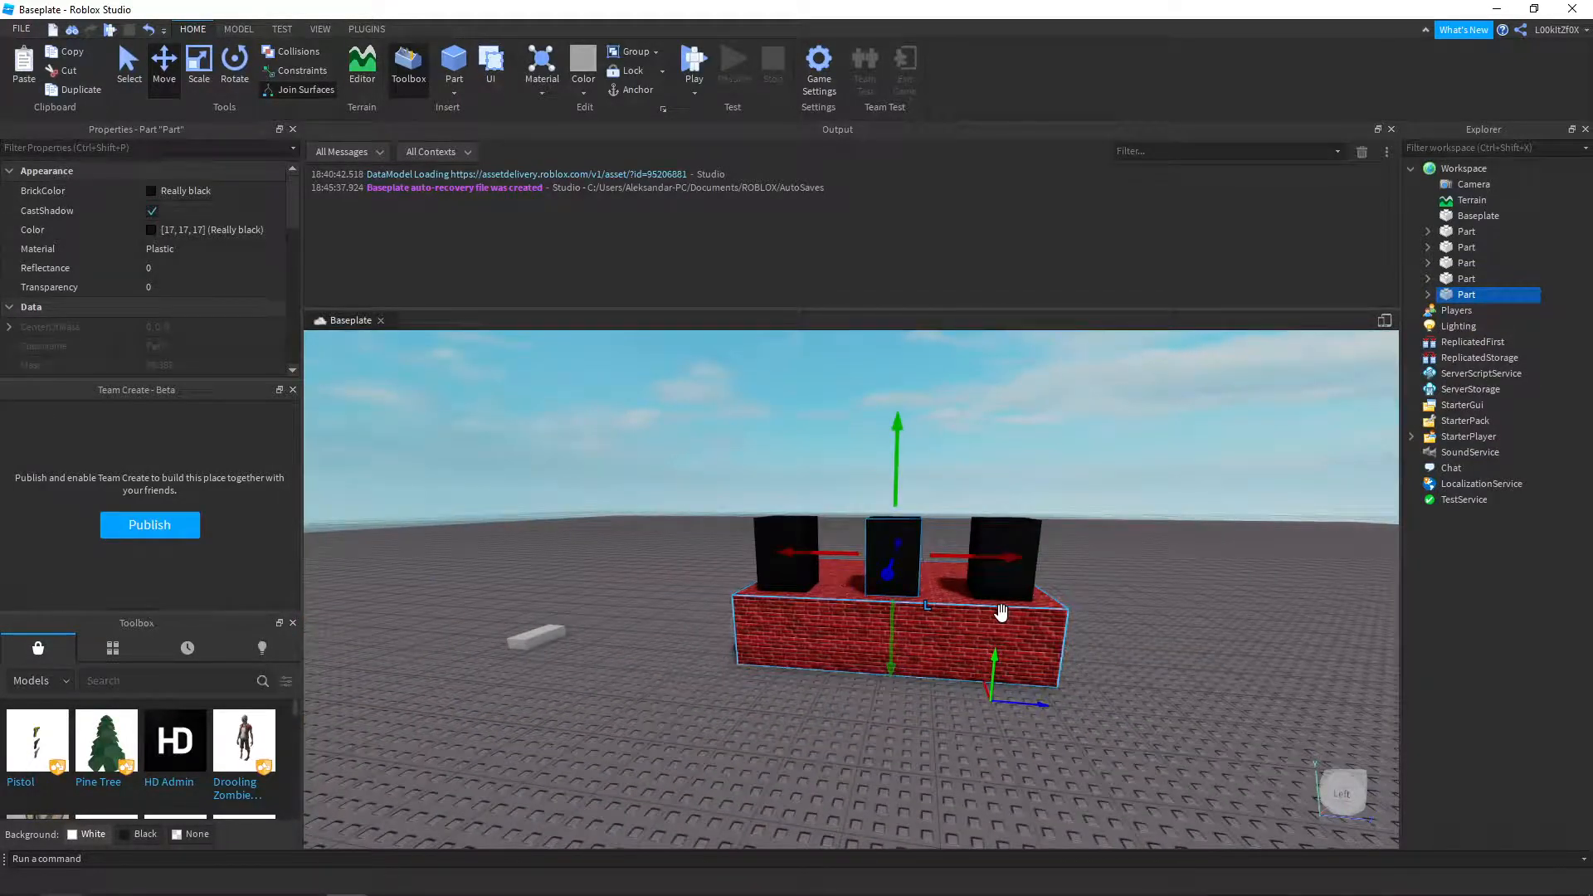
left_click(1058, 465)
scroll(989, 453, "up", 3)
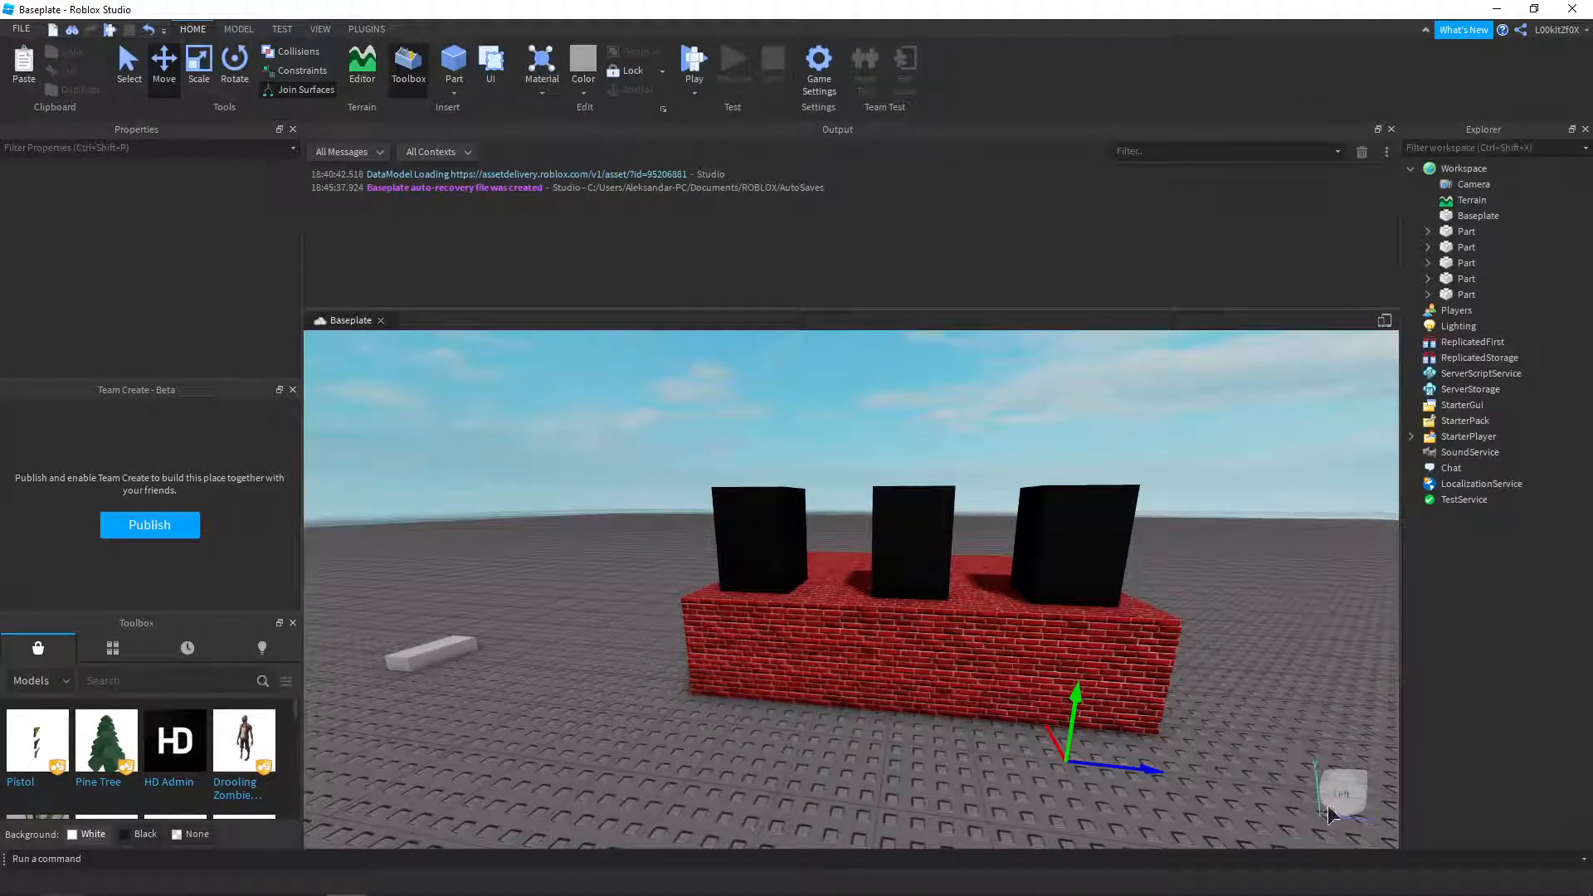
- Try the brick platform's Transparency at 1 and at 0.5, and clear it back to 0
mouse_move(1547, 858)
left_click(1014, 645)
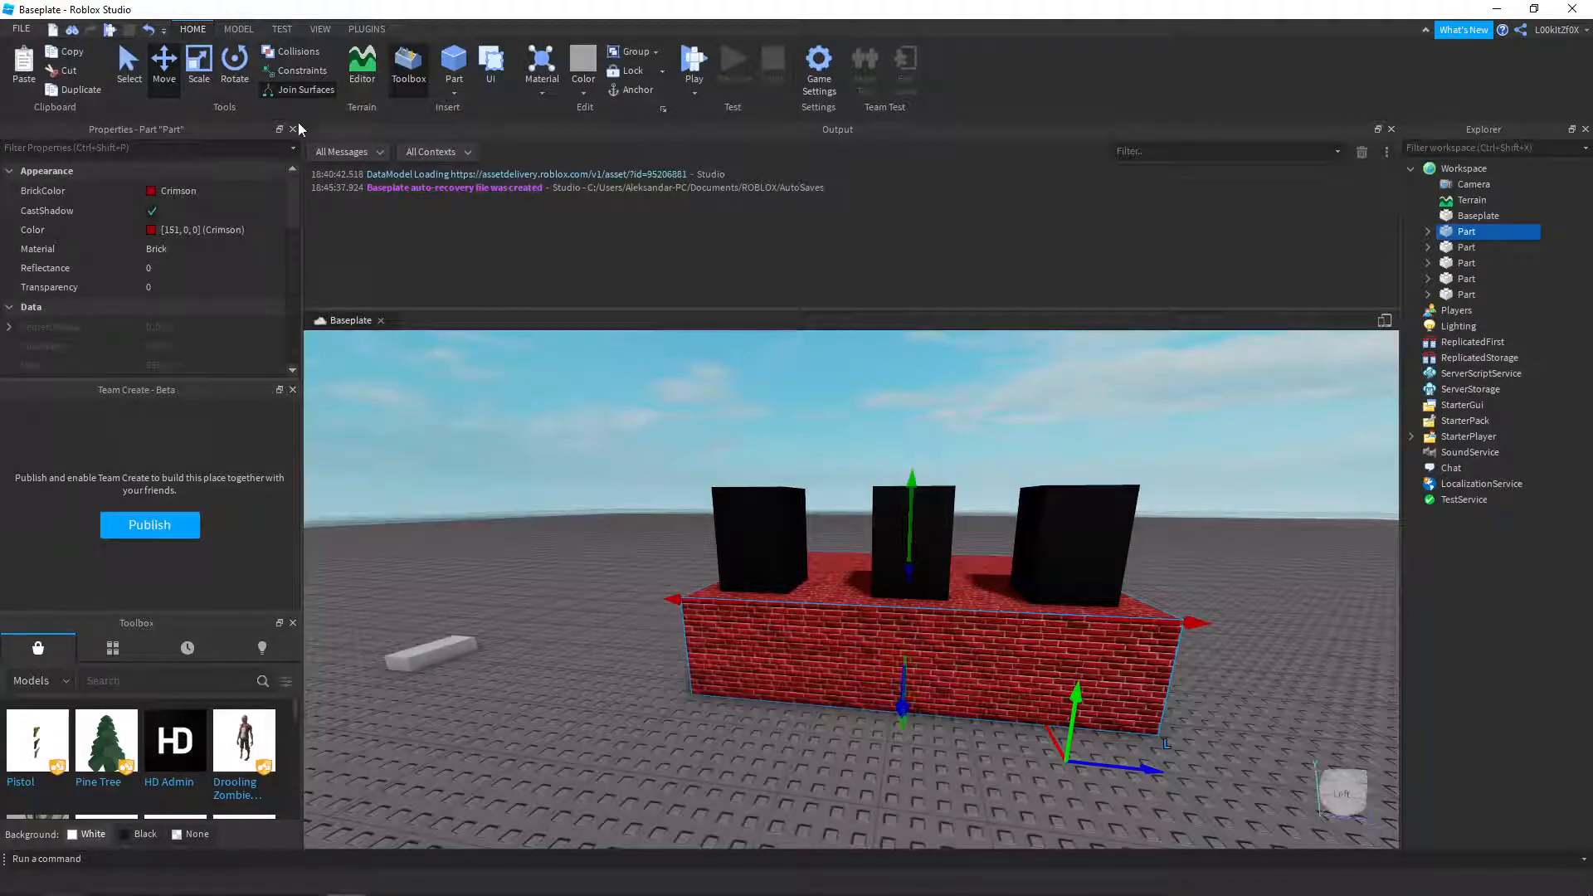
left_click(153, 288)
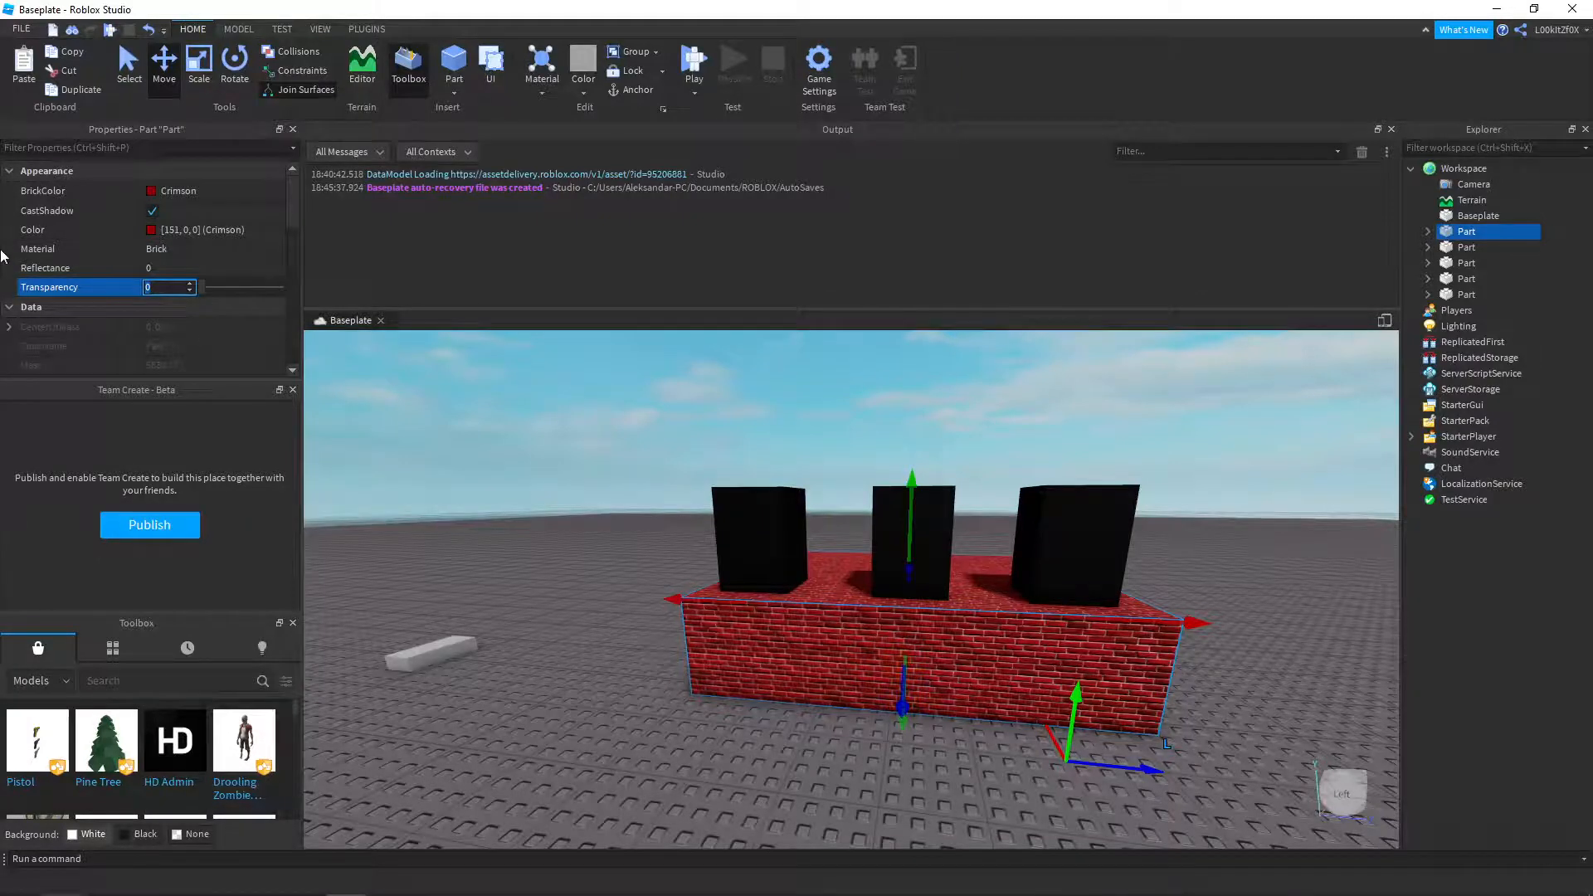
type("1")
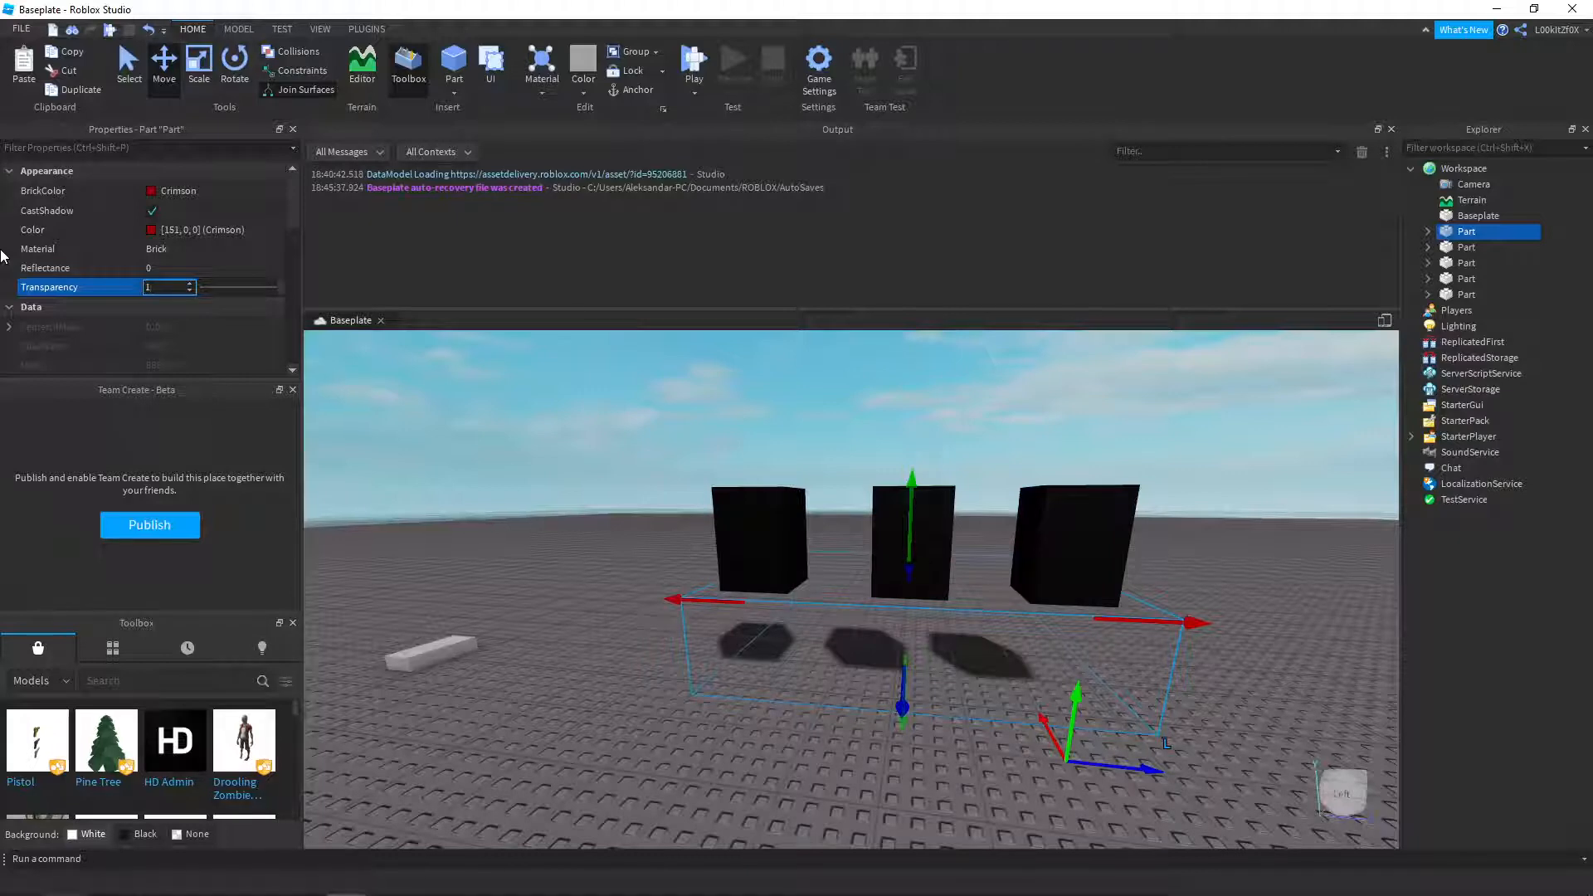
key("BackSpace")
type("0.5")
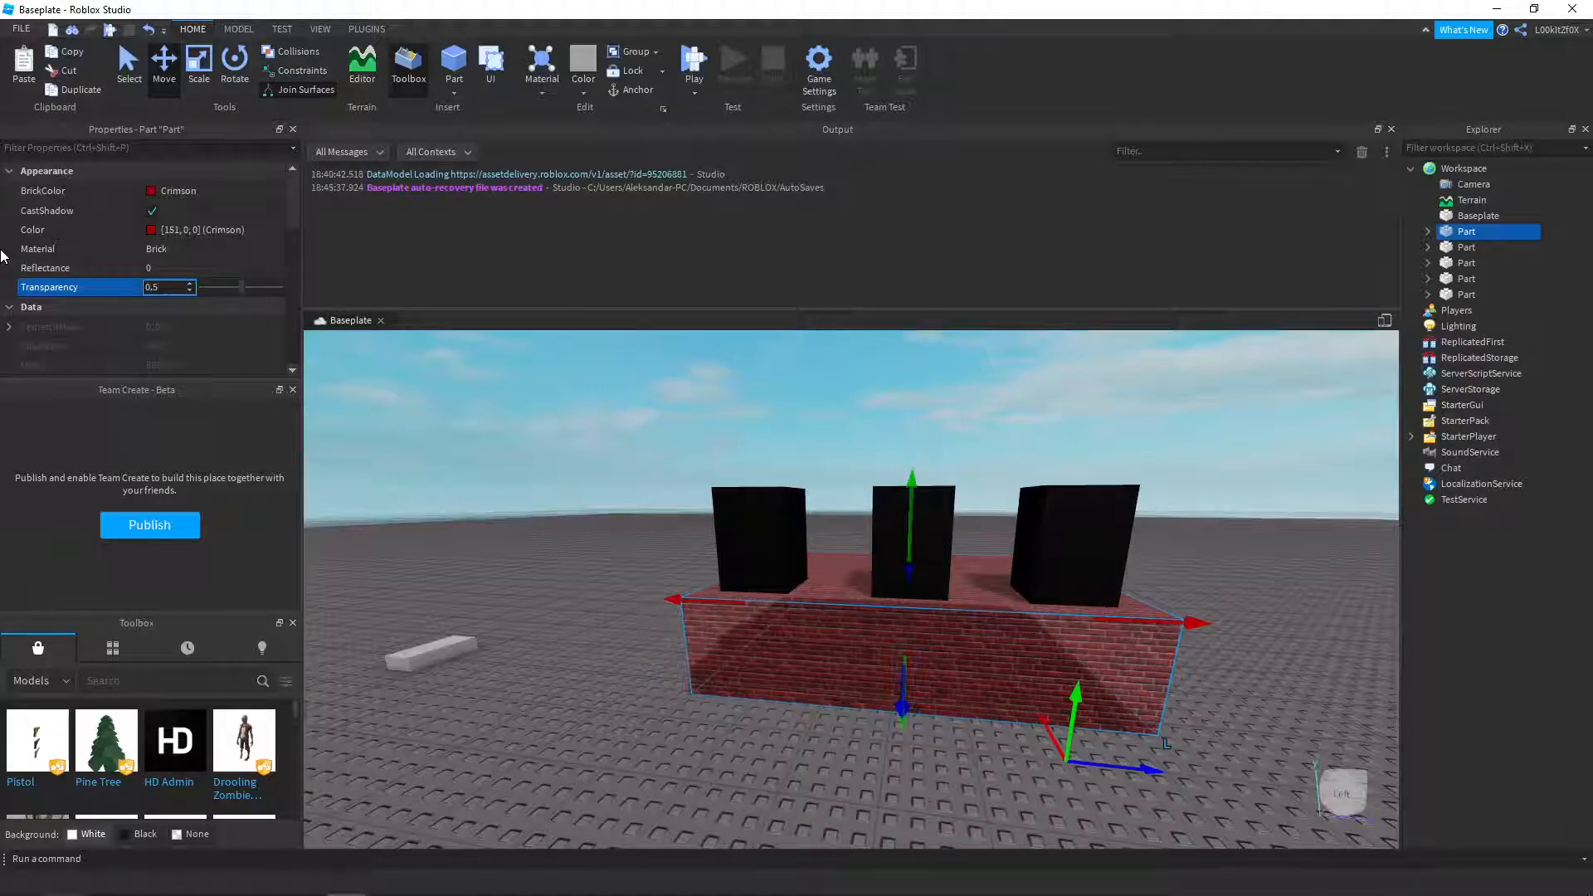
key("BackSpace")
key("BackSpace")
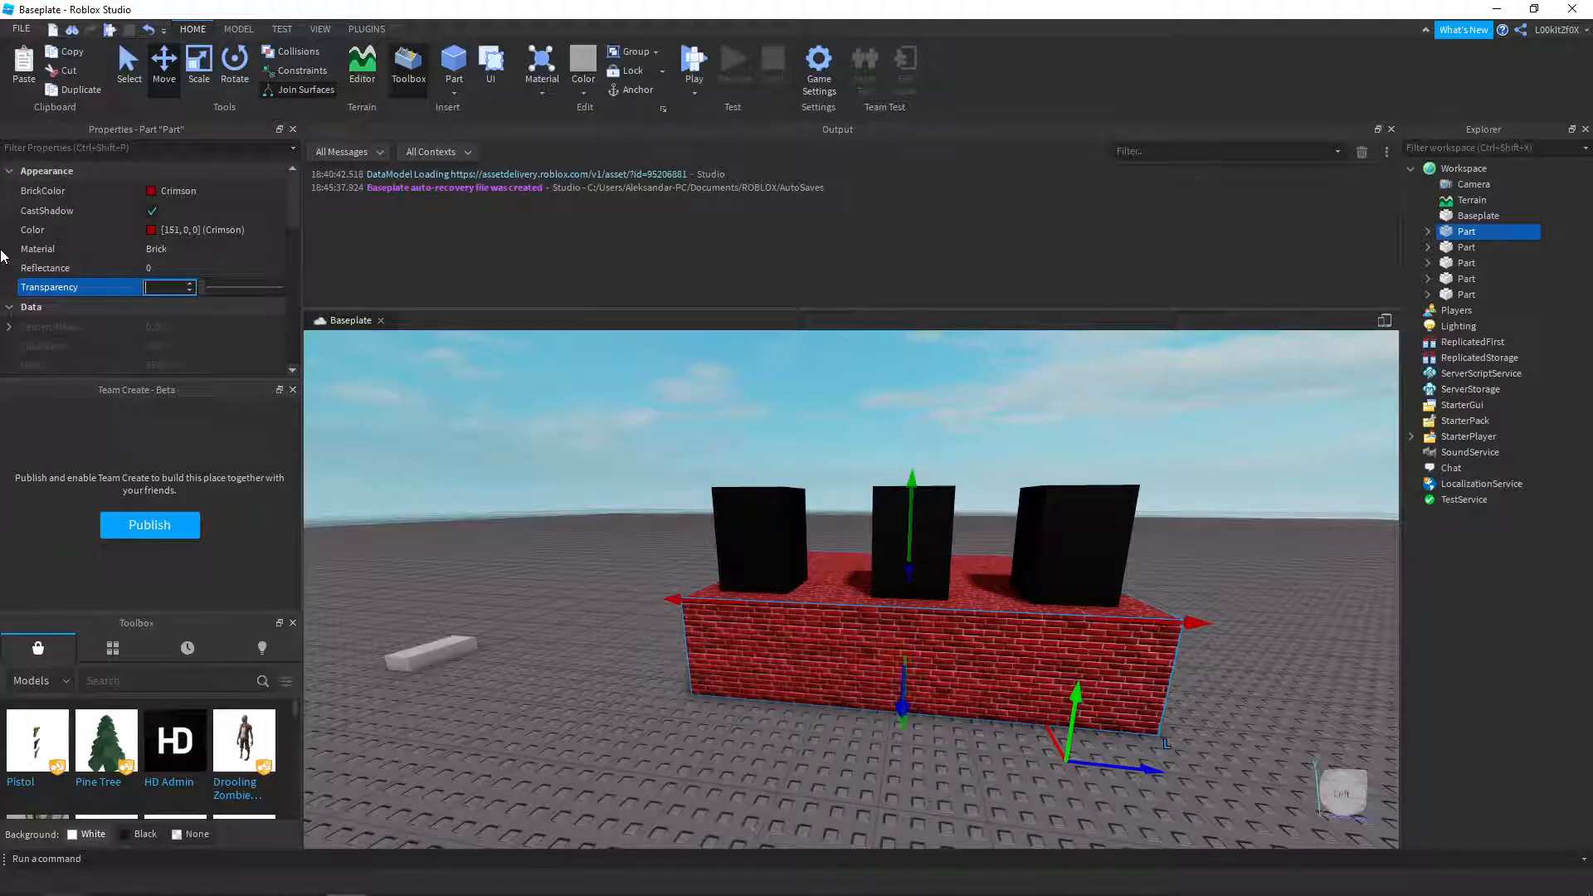
- Set the brick platform's Reflectance to 100 and view the block from one corner
left_click(246, 268)
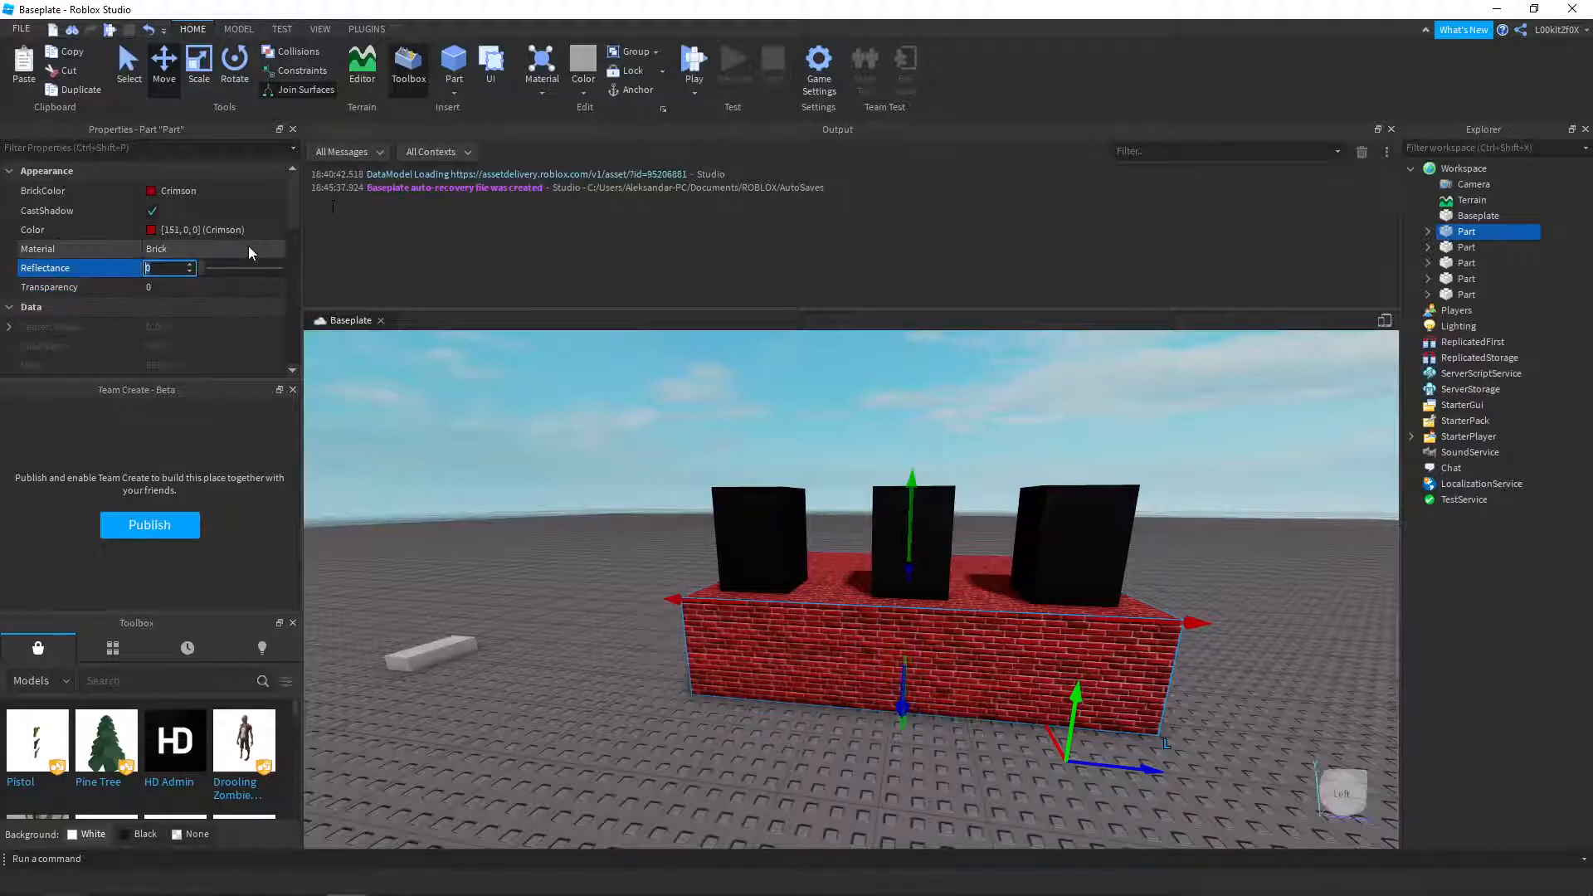
right_click_drag(699, 490, 701, 489)
key("w")
scroll(469, 473, "down", 5)
left_click(188, 273)
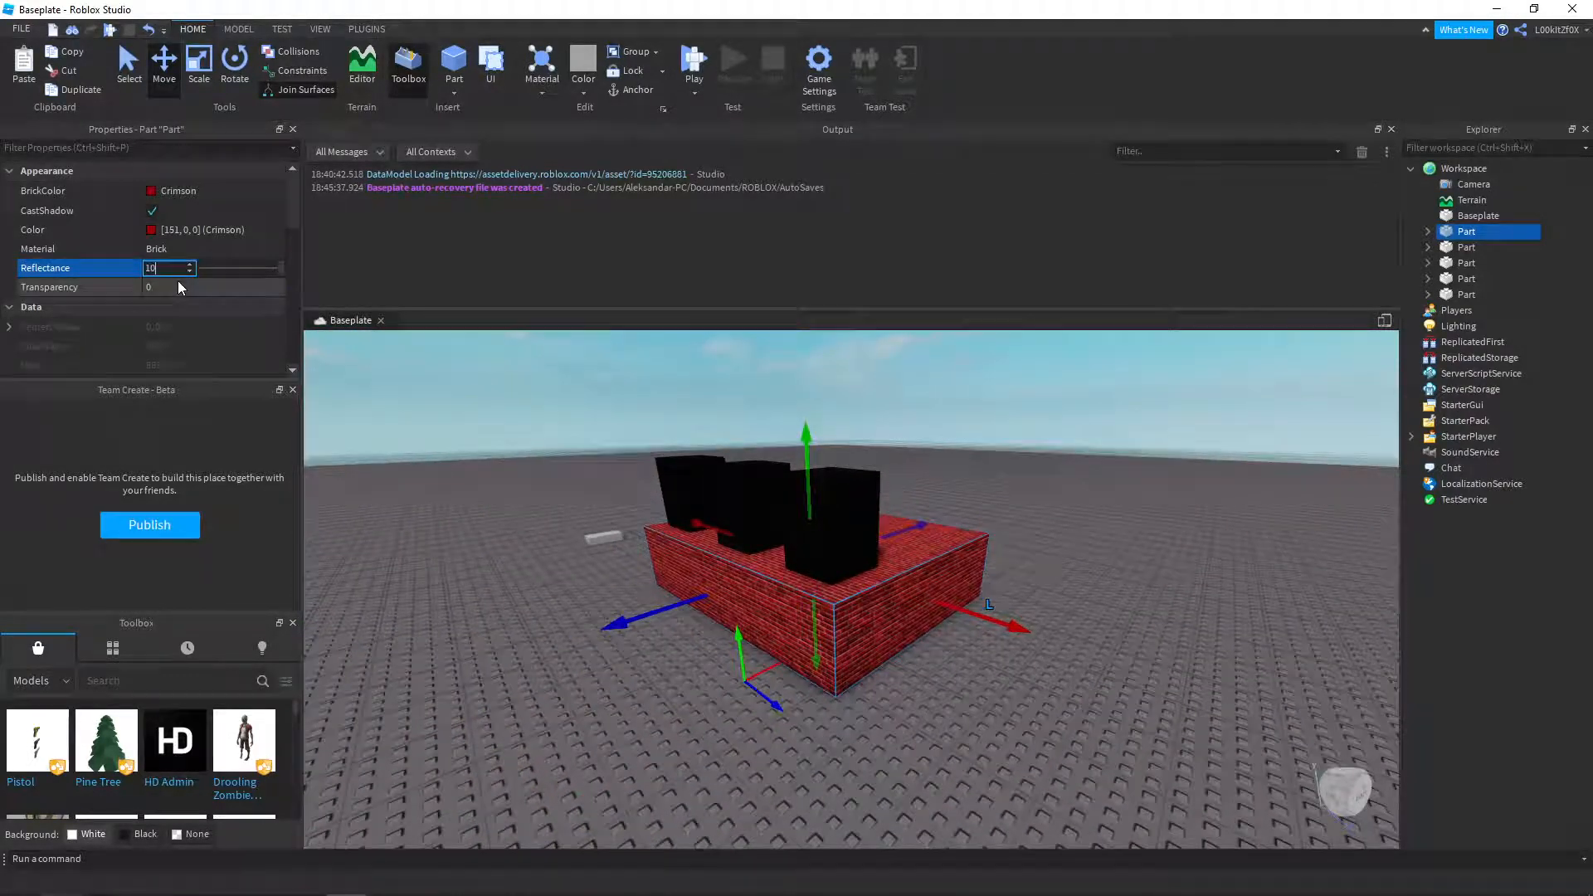
type("100")
key("Return")
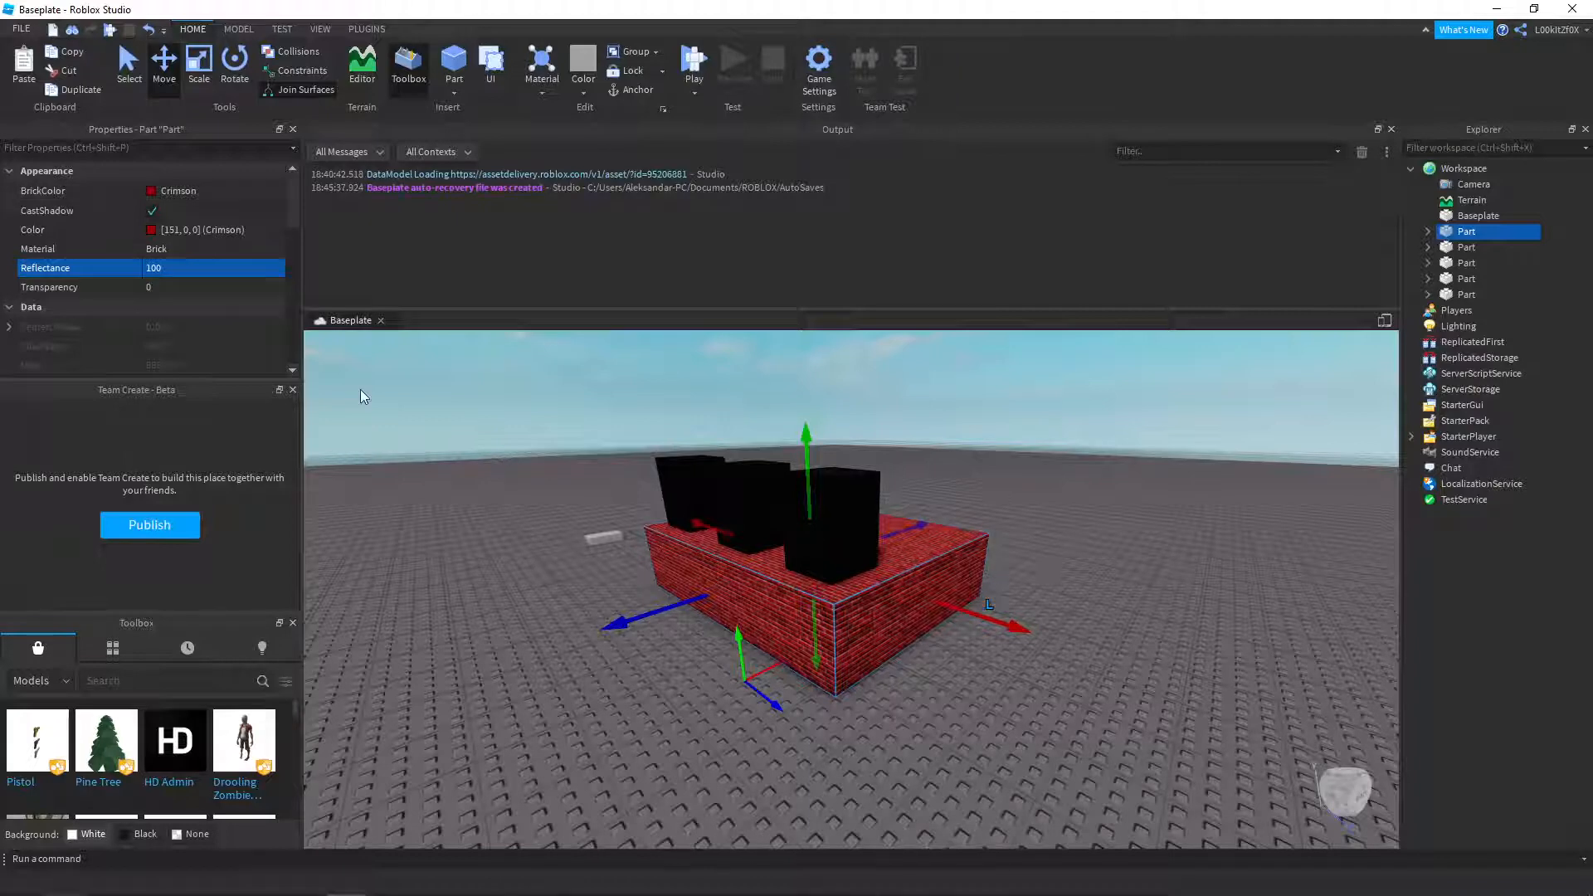
- Reset the brick platform's Reflectance to 0, and toggle its CastShadow off and back on
scroll(170, 280, "down", 3)
scroll(181, 300, "up", 3)
left_click(170, 268)
type("0")
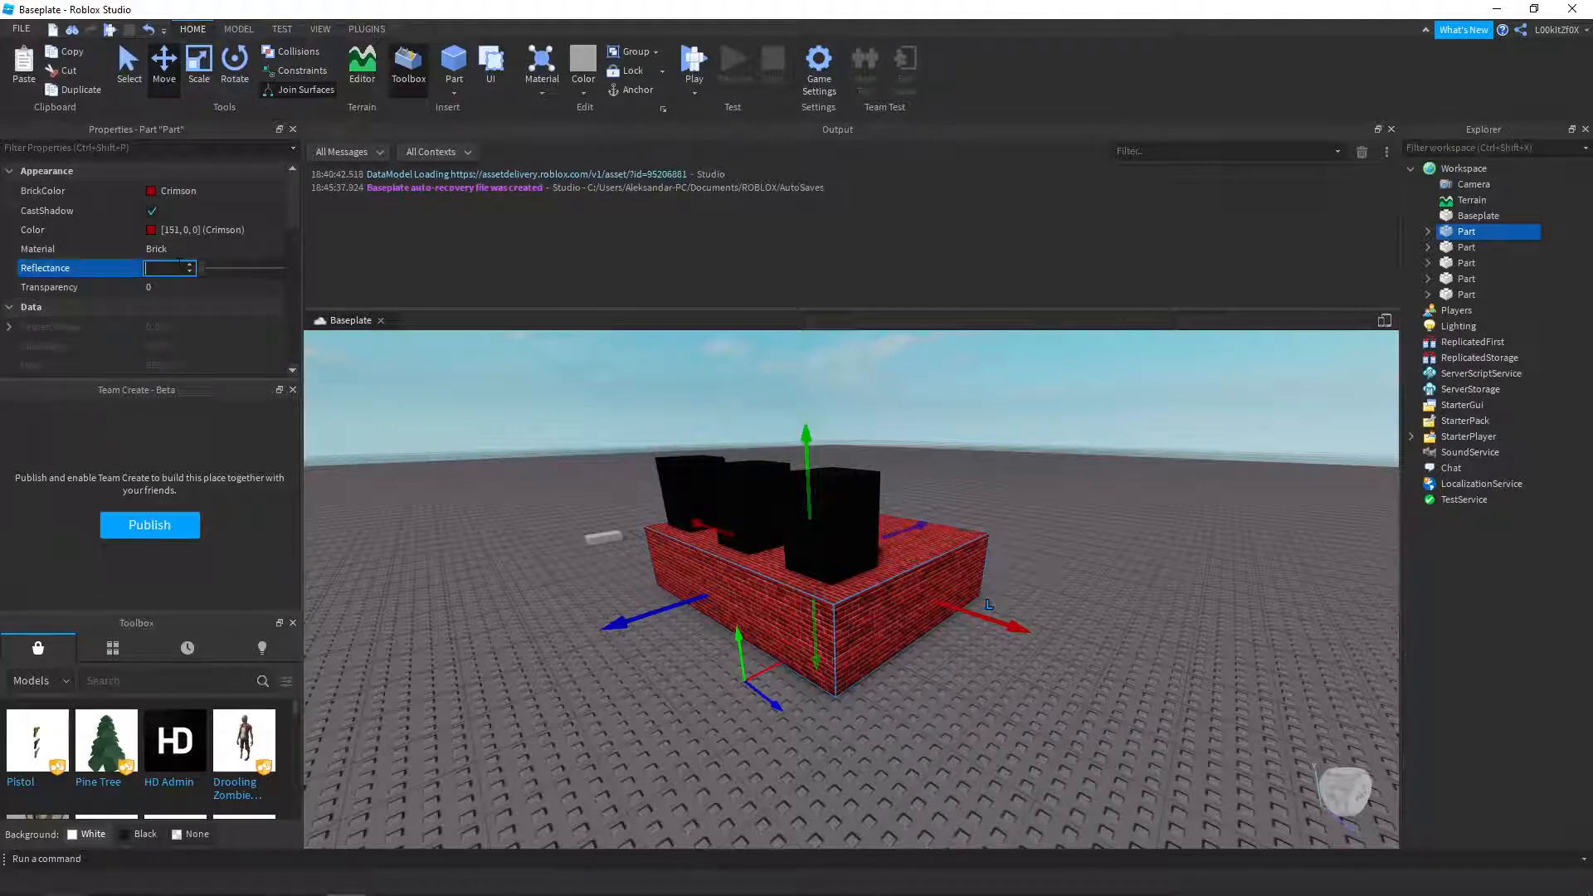
key("Return")
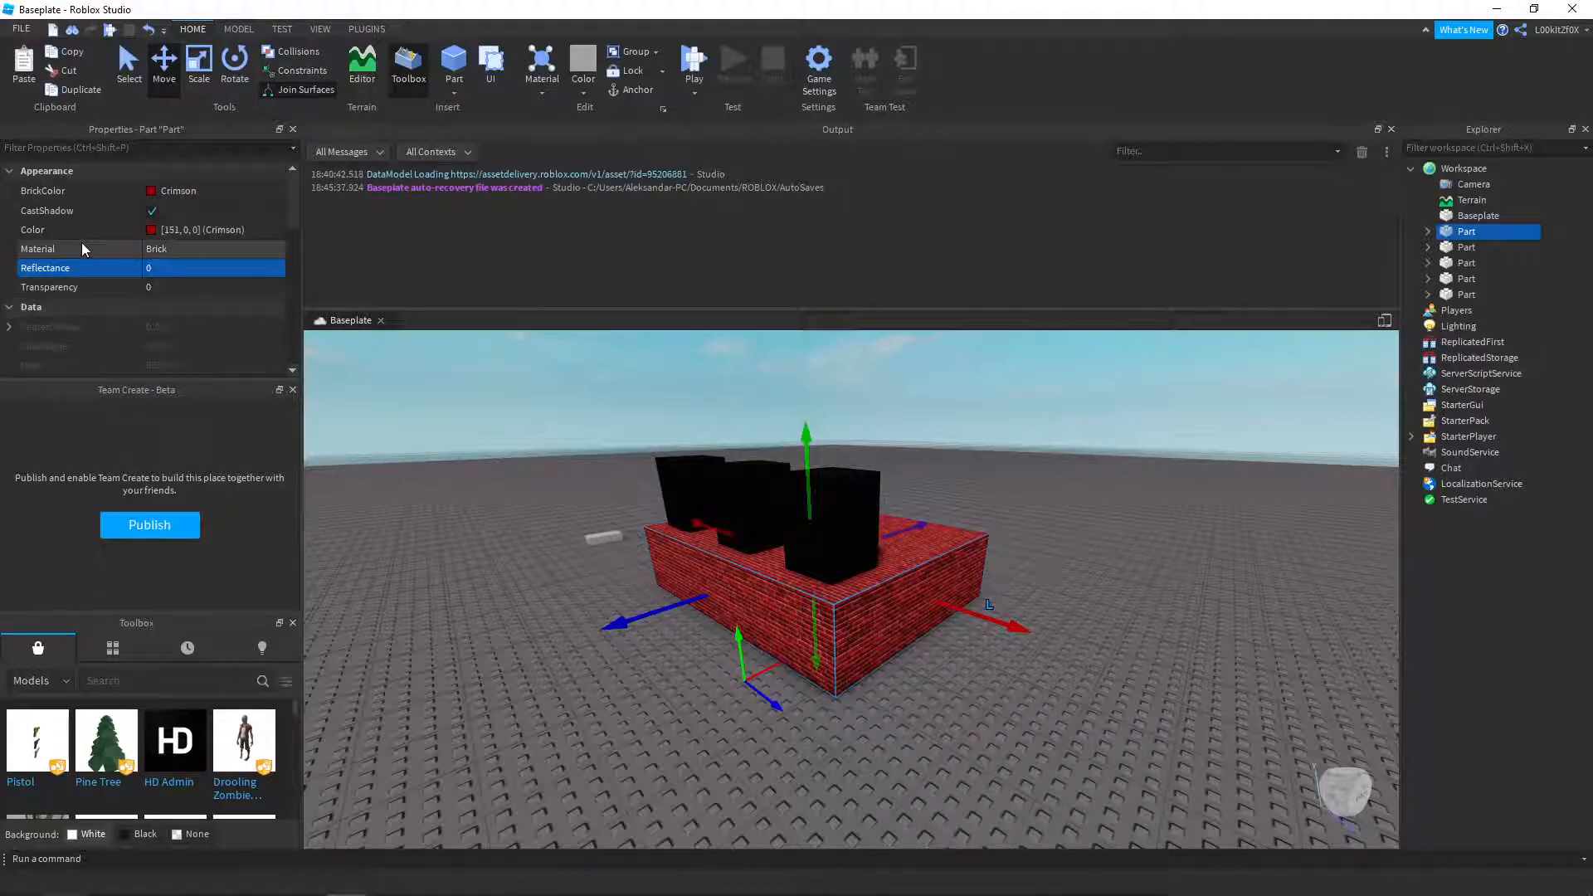
left_click(148, 212)
left_click(150, 211)
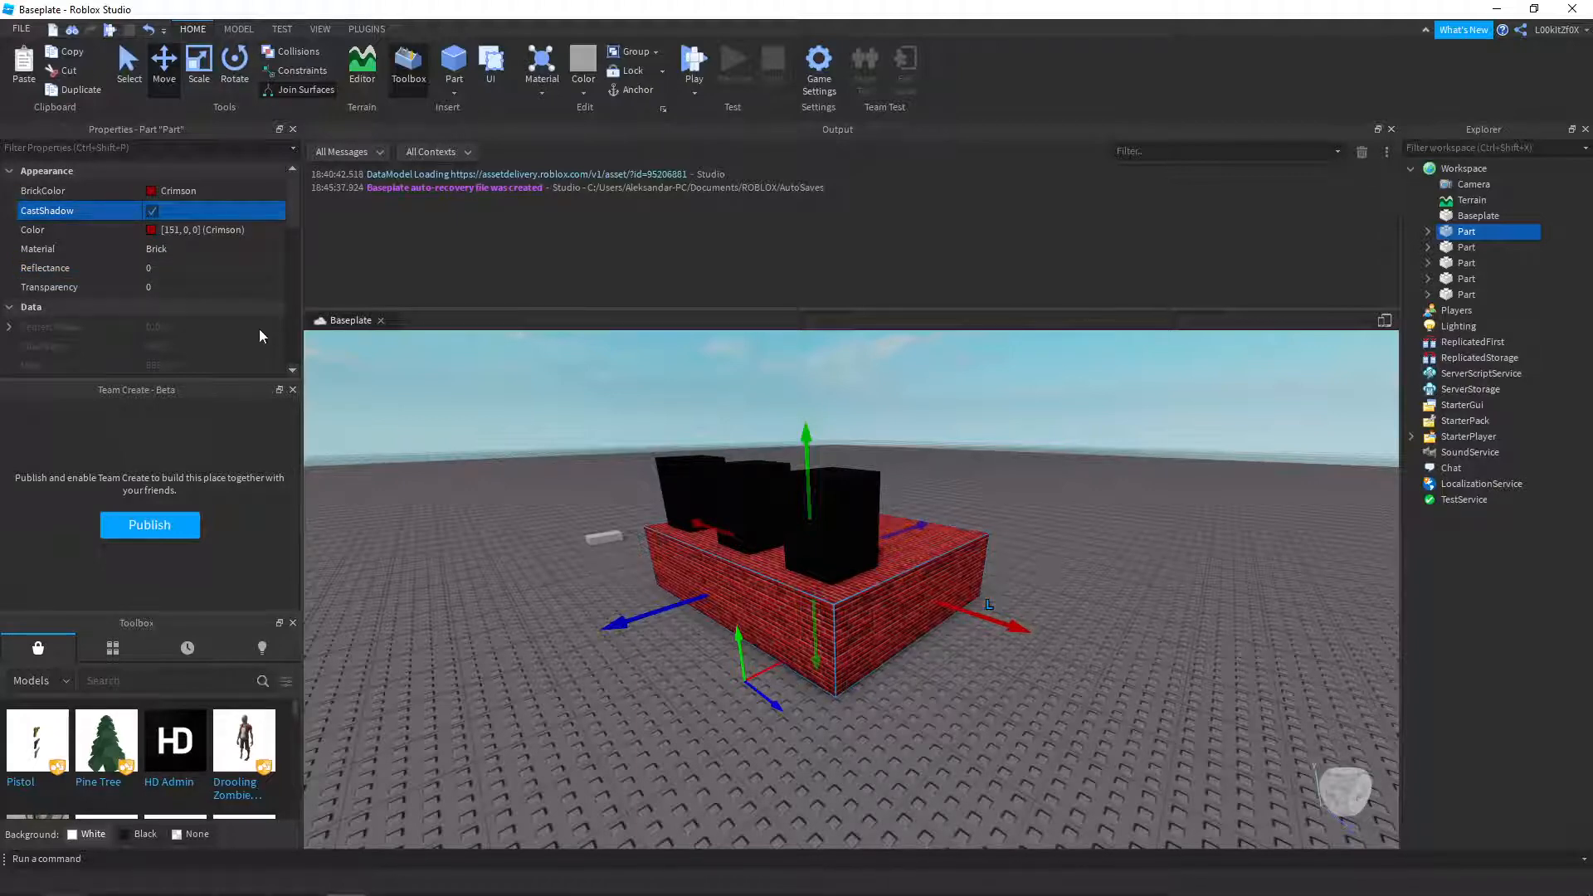
- Try rotating the brick platform slightly with the Rotate tool, and undo the rotation
scroll(216, 346, "down", 2)
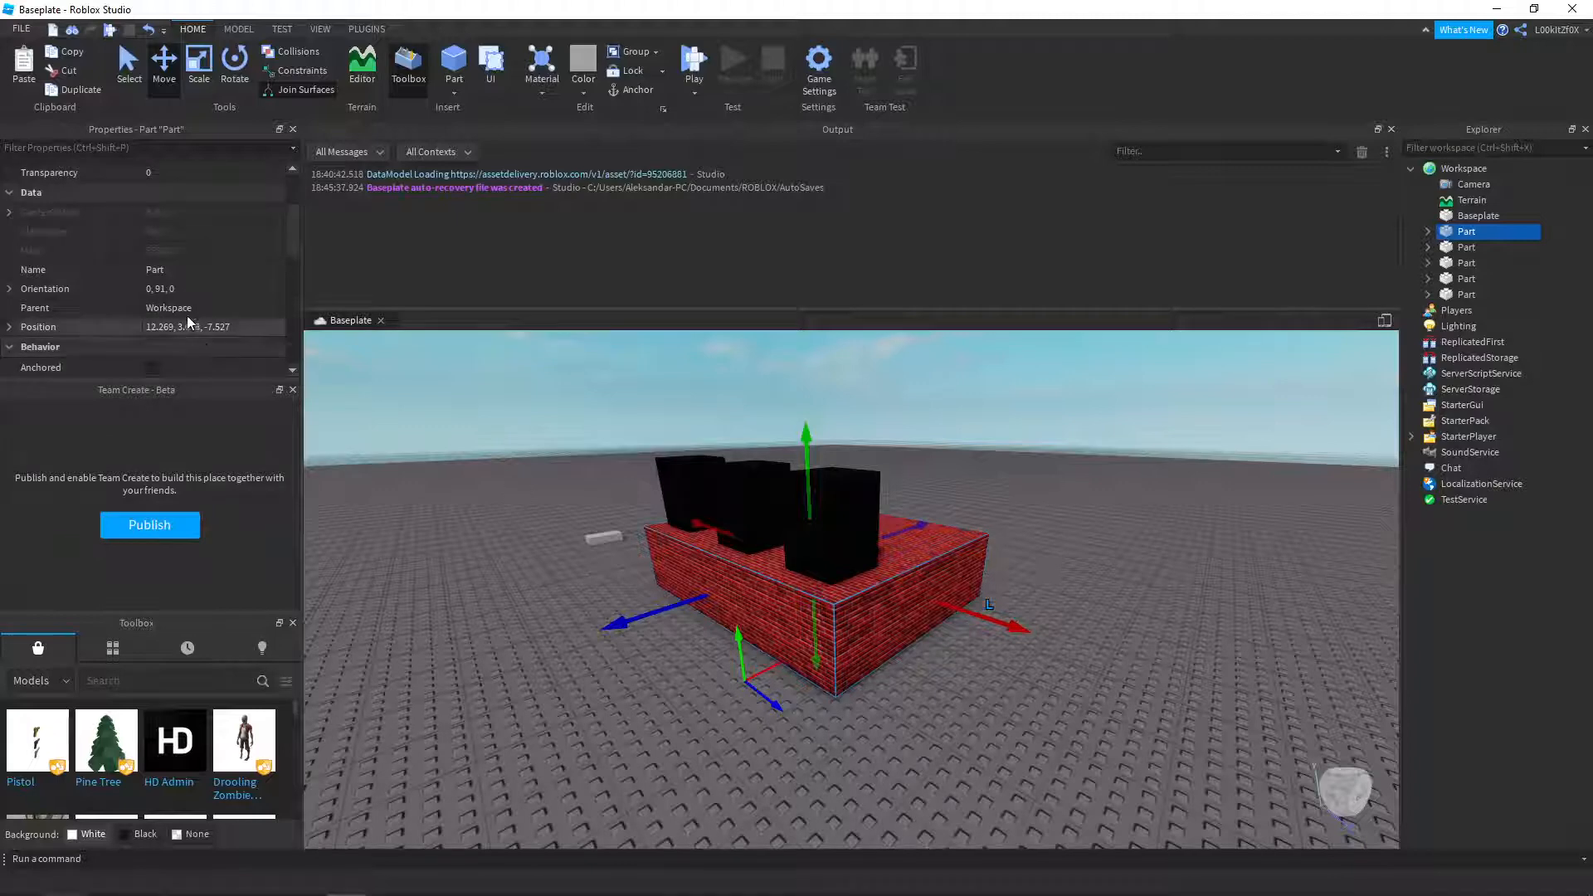
left_click(239, 70)
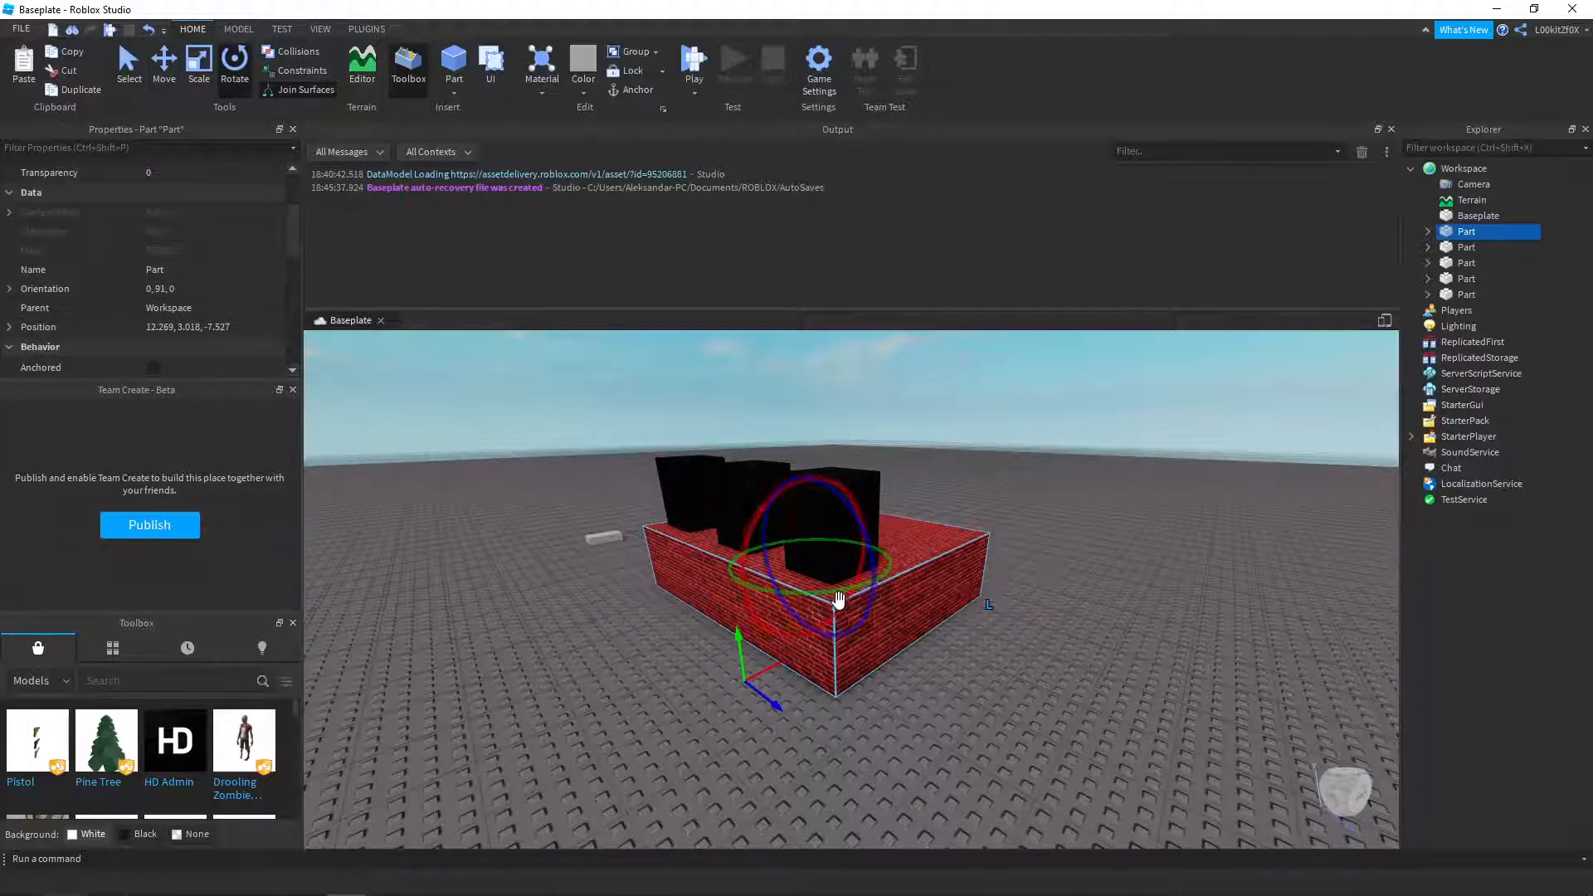
left_click_drag(821, 595, 845, 593)
left_click(146, 31)
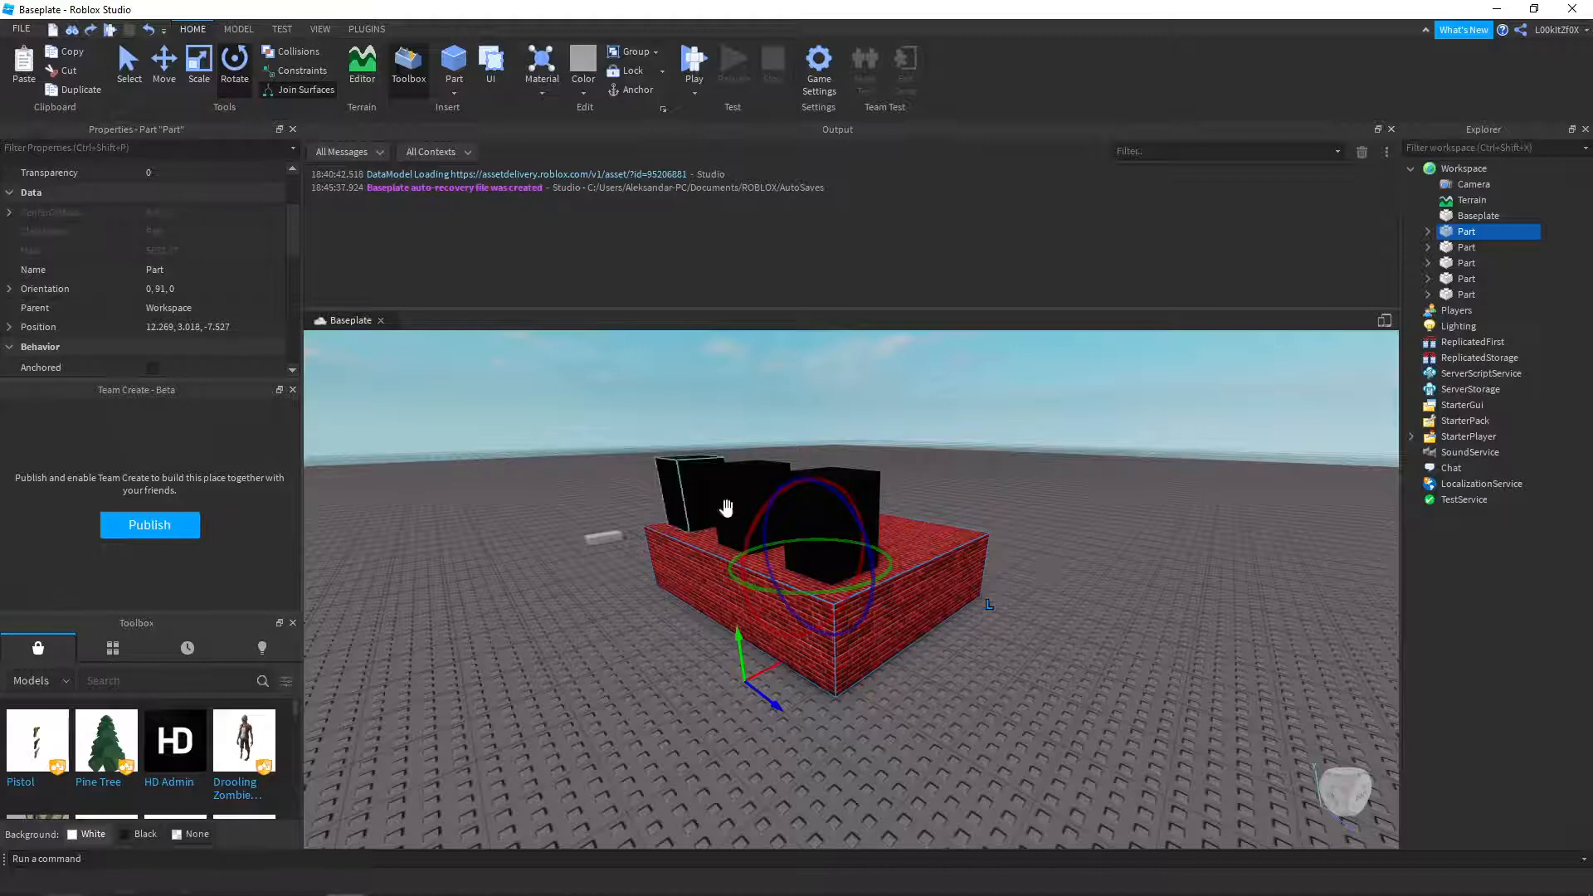
scroll(207, 309, "down", 1)
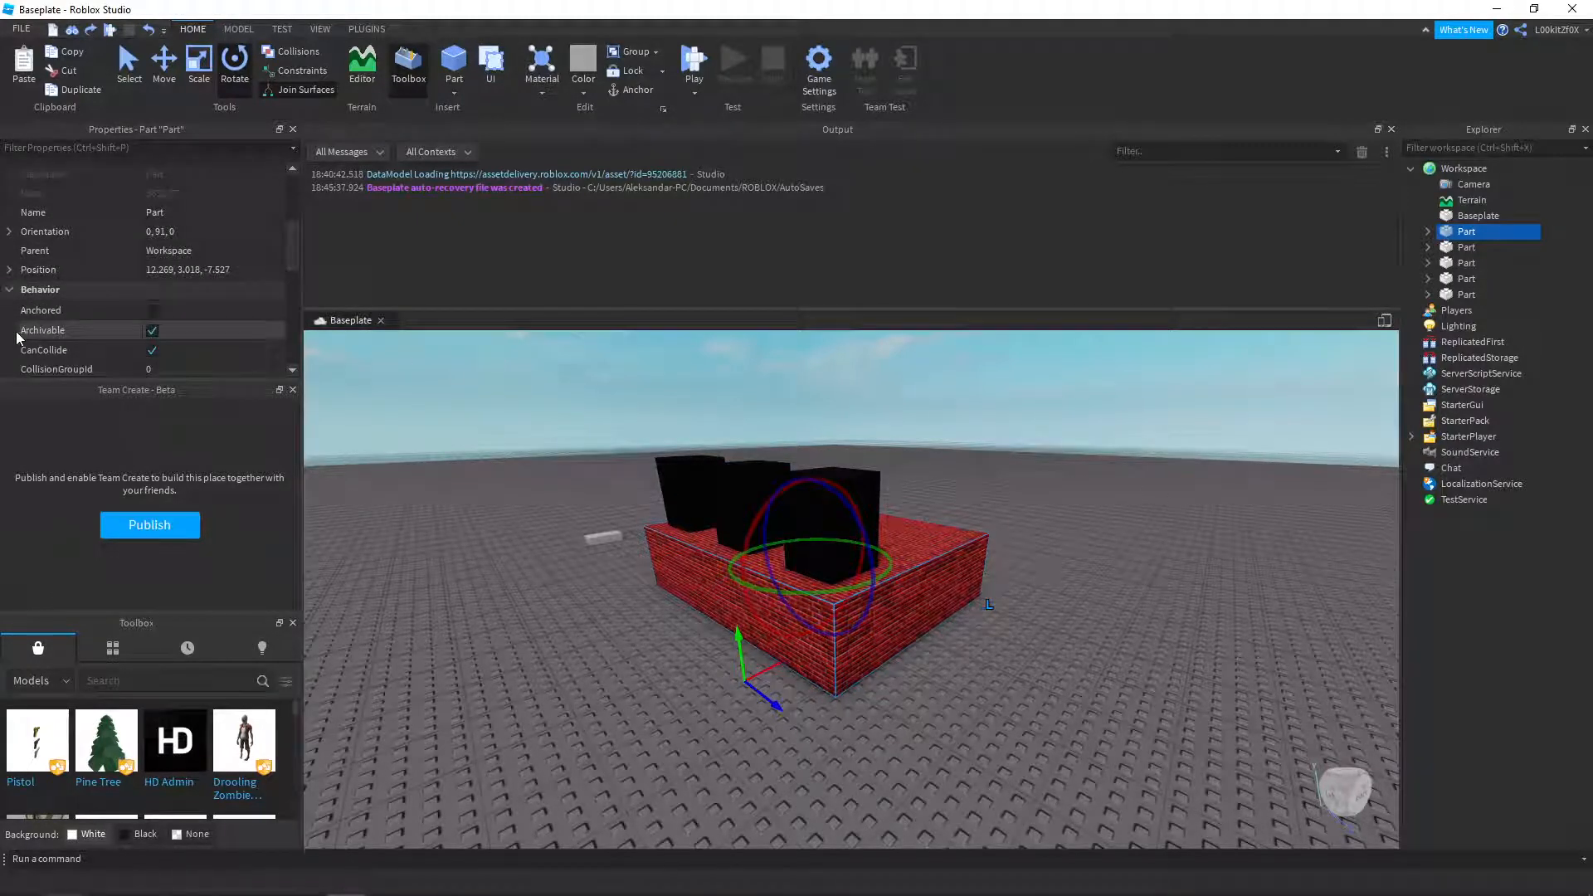
scroll(83, 336, "down", 1)
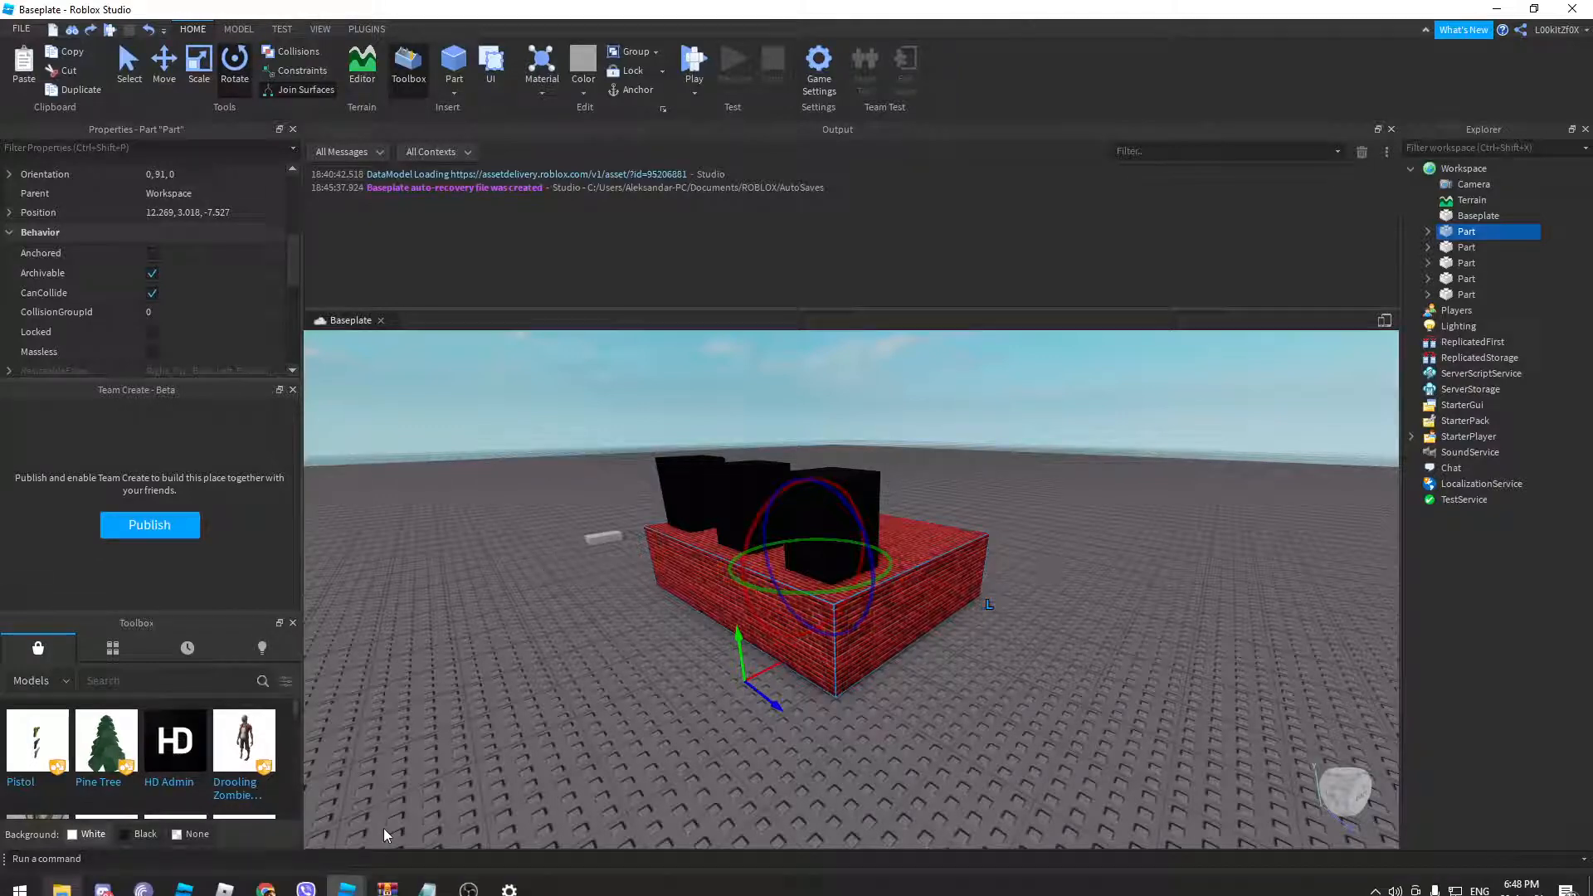
left_click(477, 885)
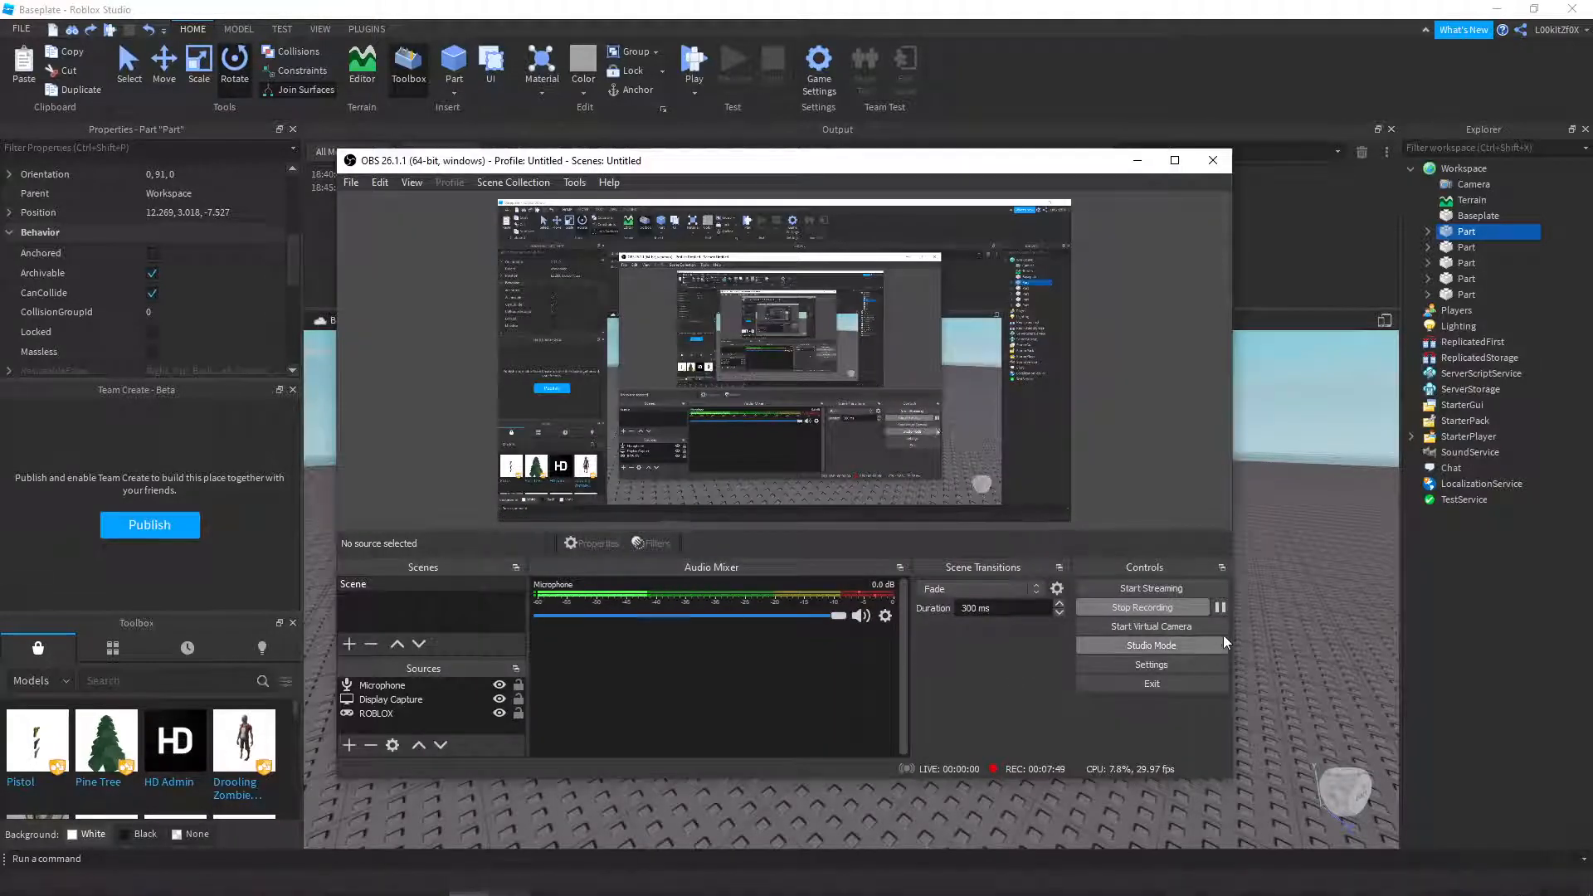
left_click(1220, 607)
left_click(1277, 570)
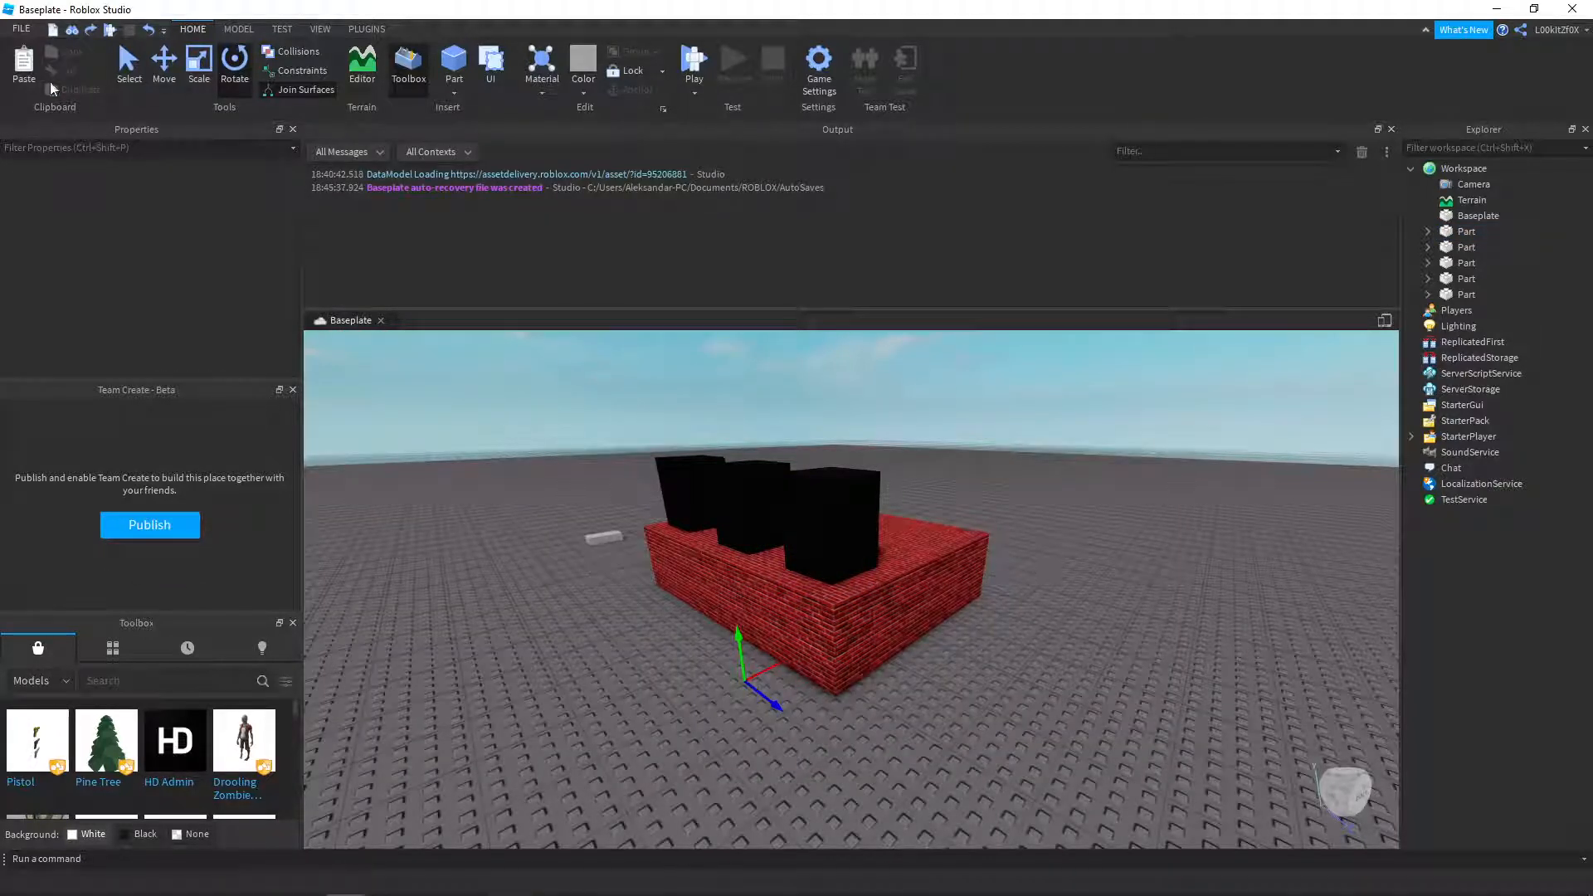
- Turn on Anchored for the brick platform
left_click(983, 600)
scroll(221, 279, "down", 5)
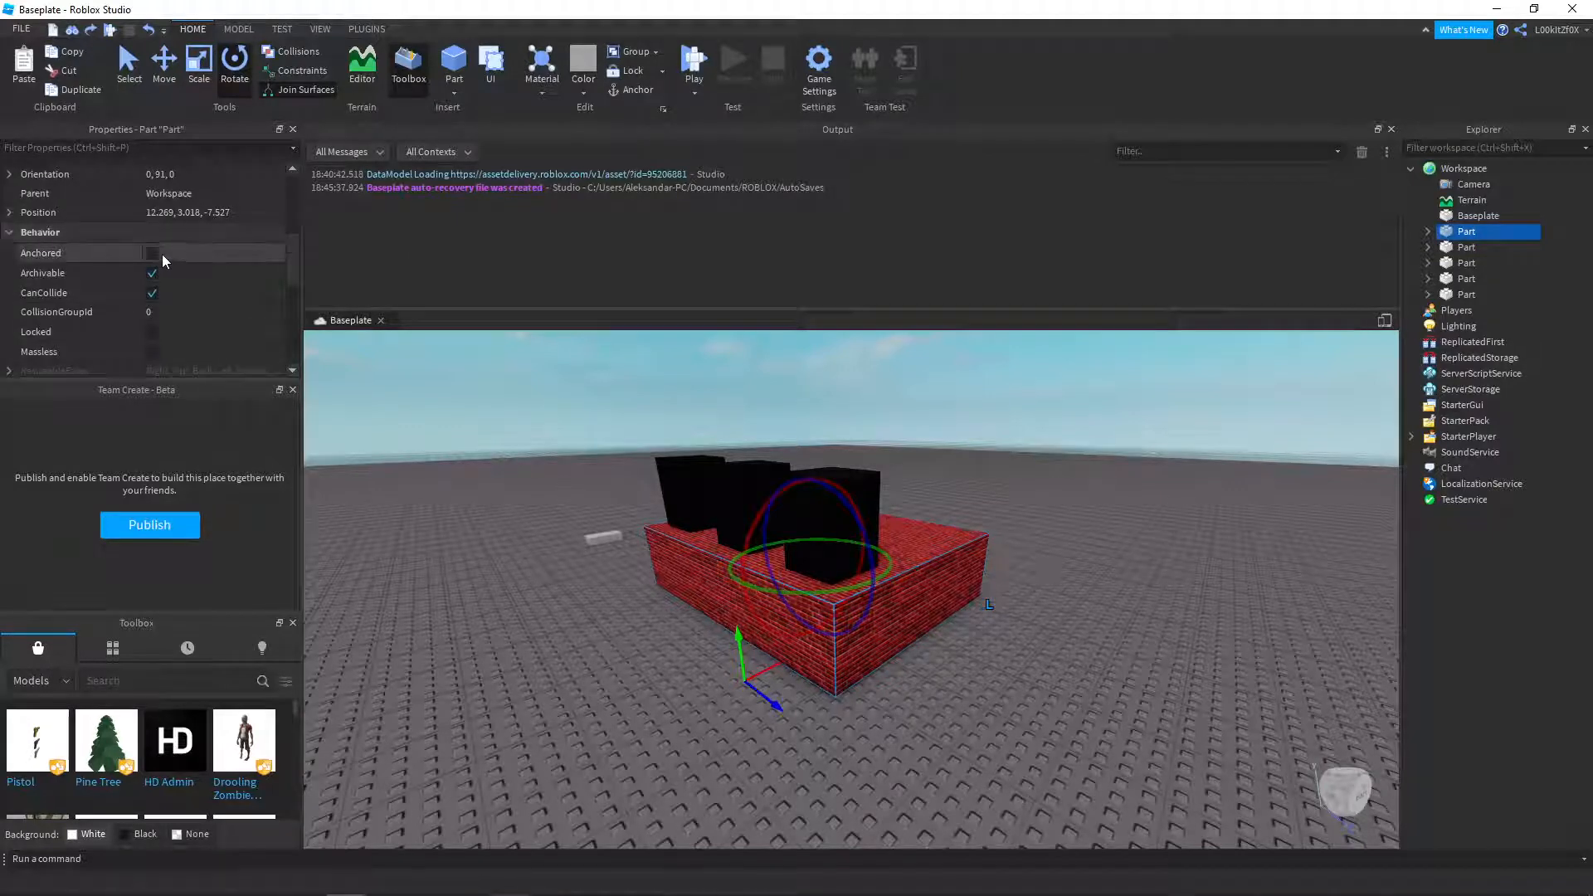
left_click(161, 254)
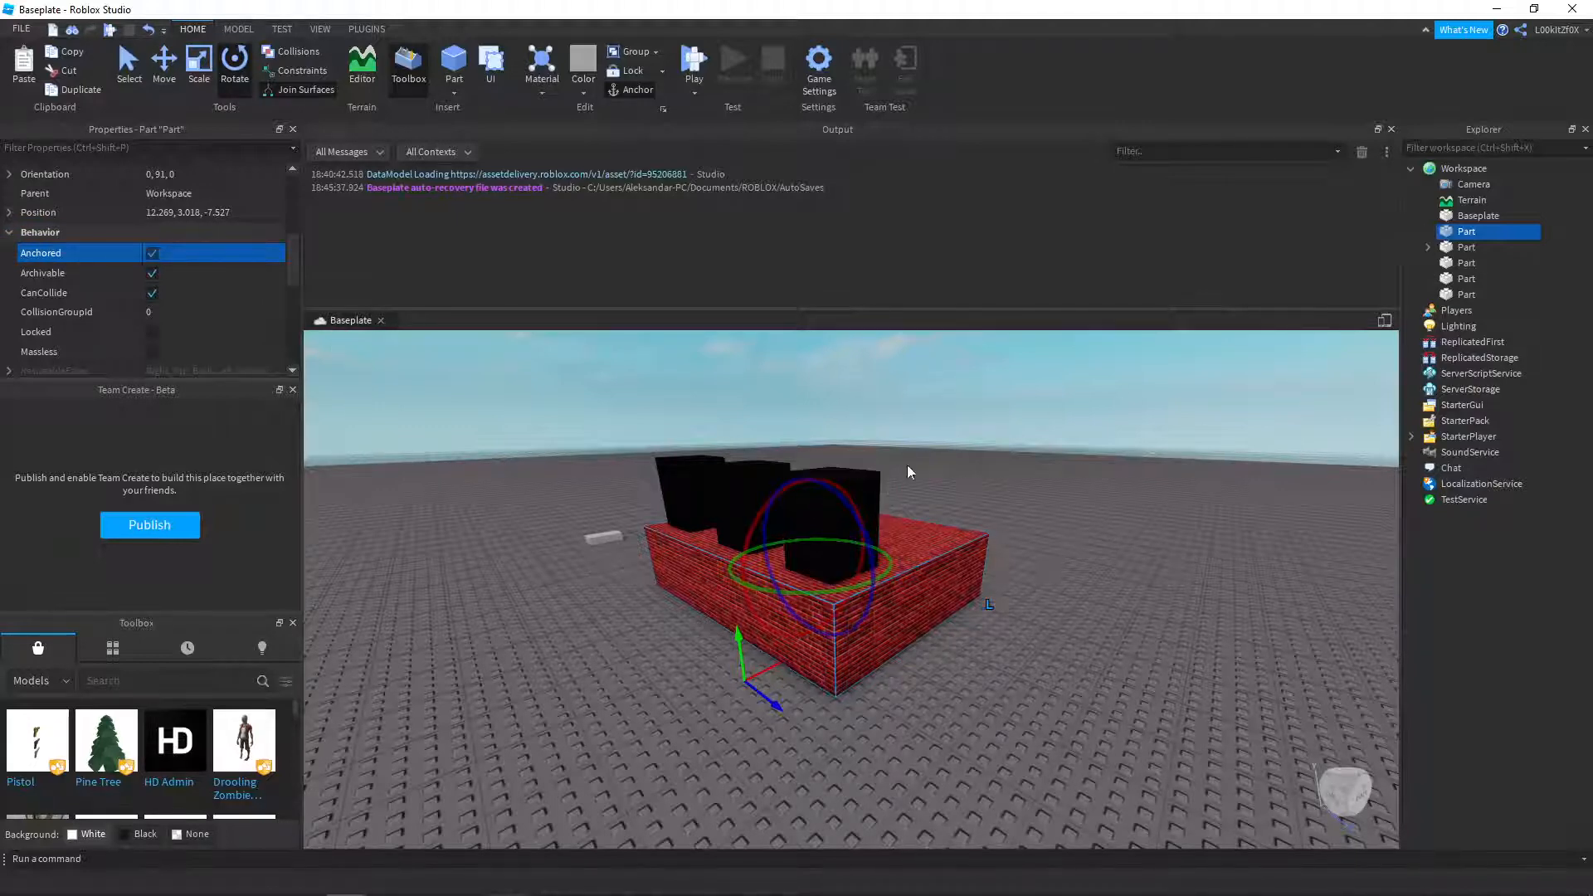
- Try tilting the nearest black block by about 89 degrees, and undo the rotation
left_click(847, 515)
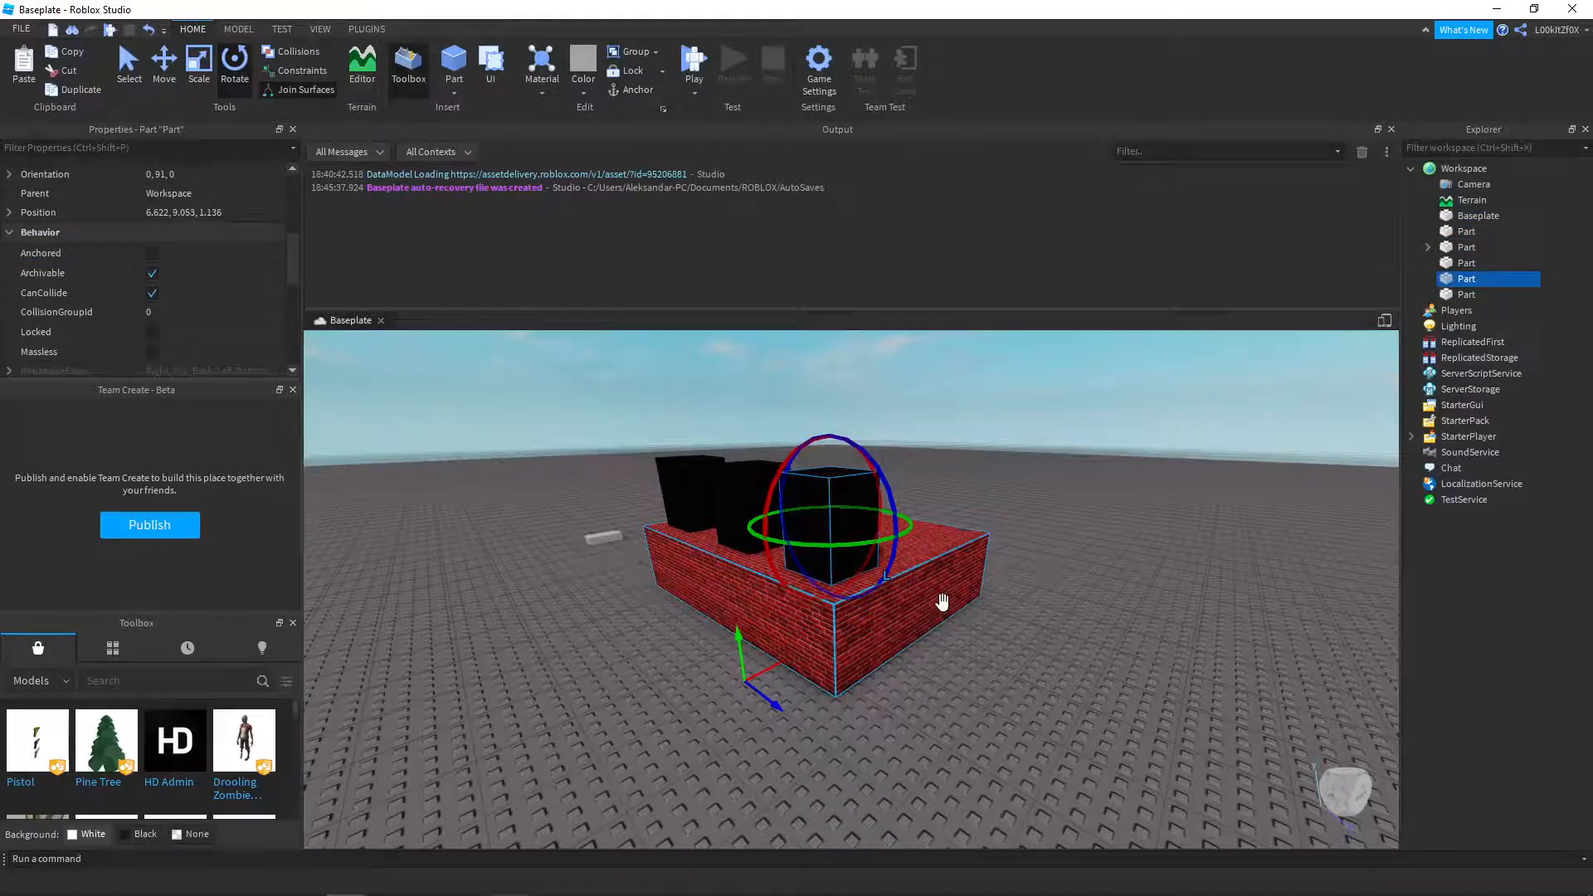
left_click_drag(772, 471, 760, 536)
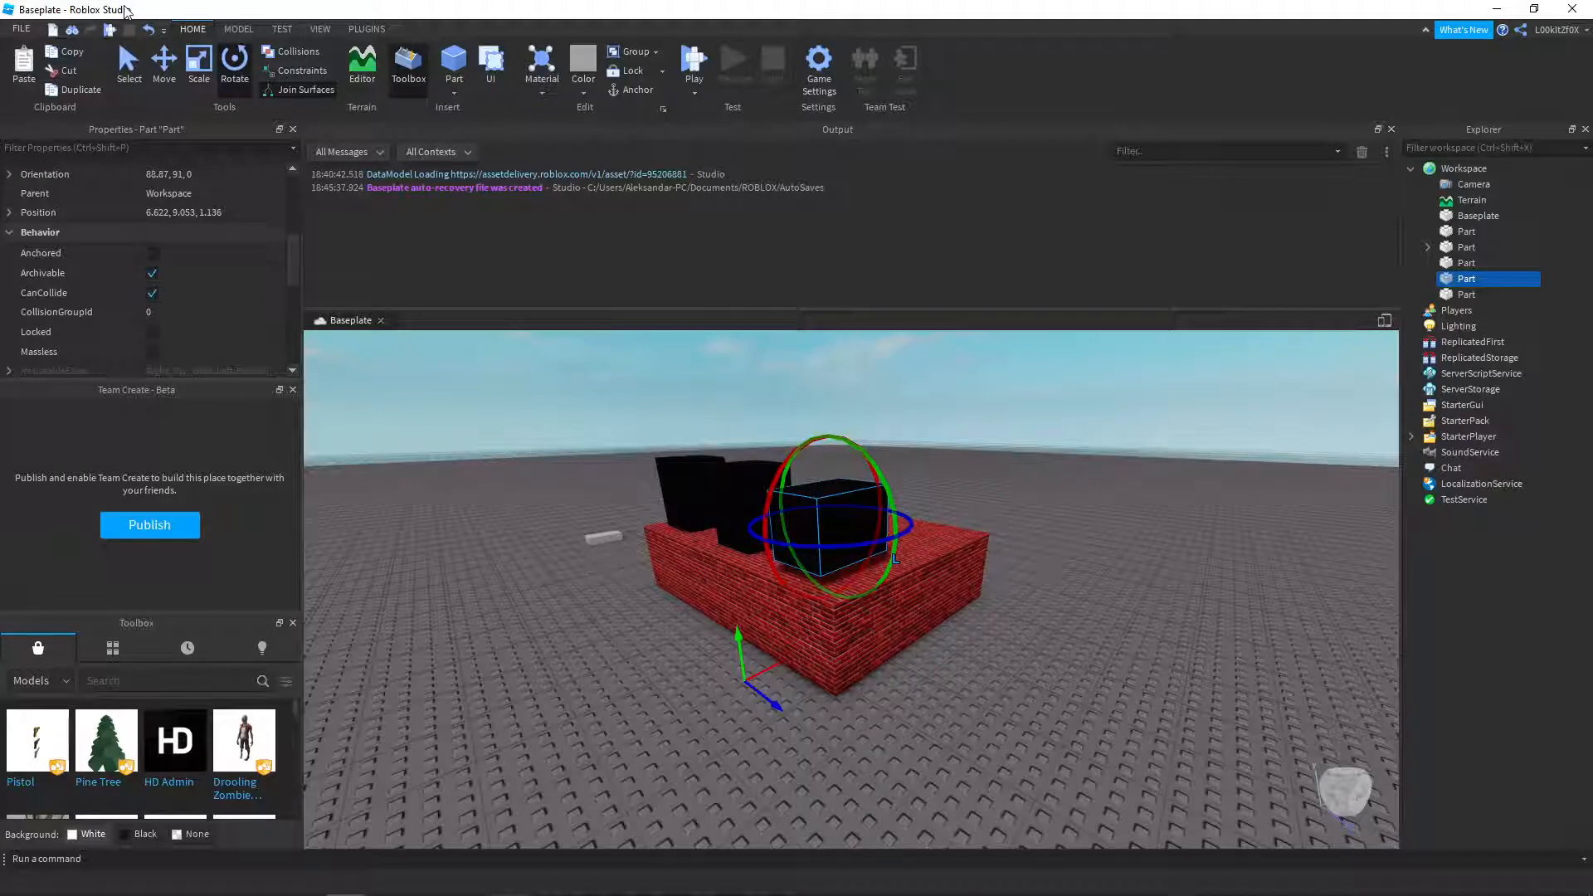
left_click(148, 30)
- Turn on Anchored for each of the three black blocks on the brick platform
left_click(152, 253)
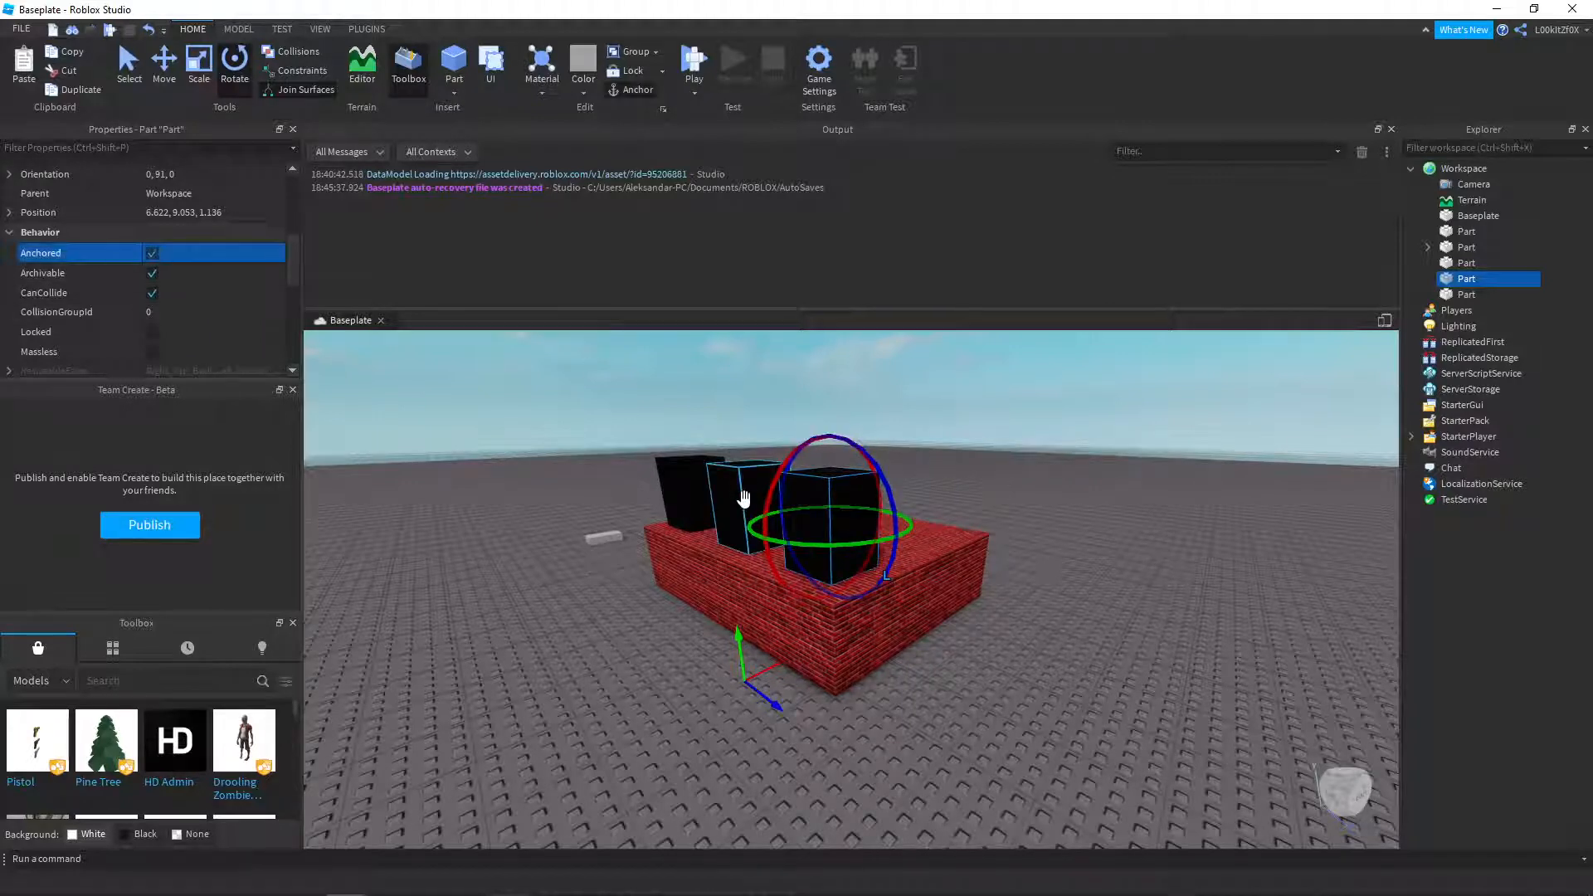
left_click(664, 473)
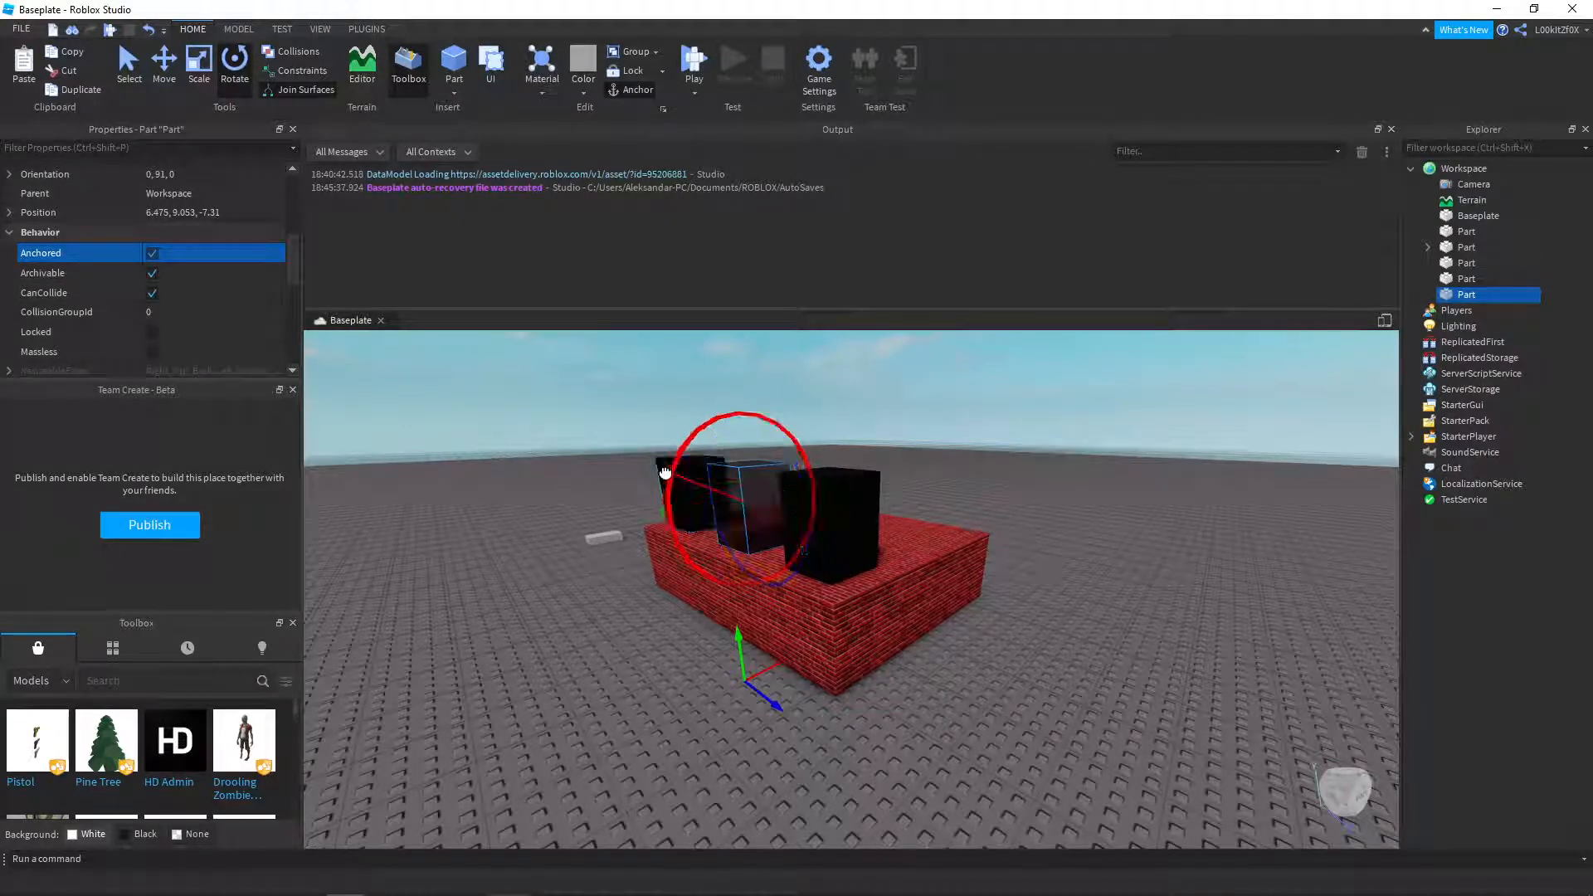
left_click(682, 482)
left_click(152, 253)
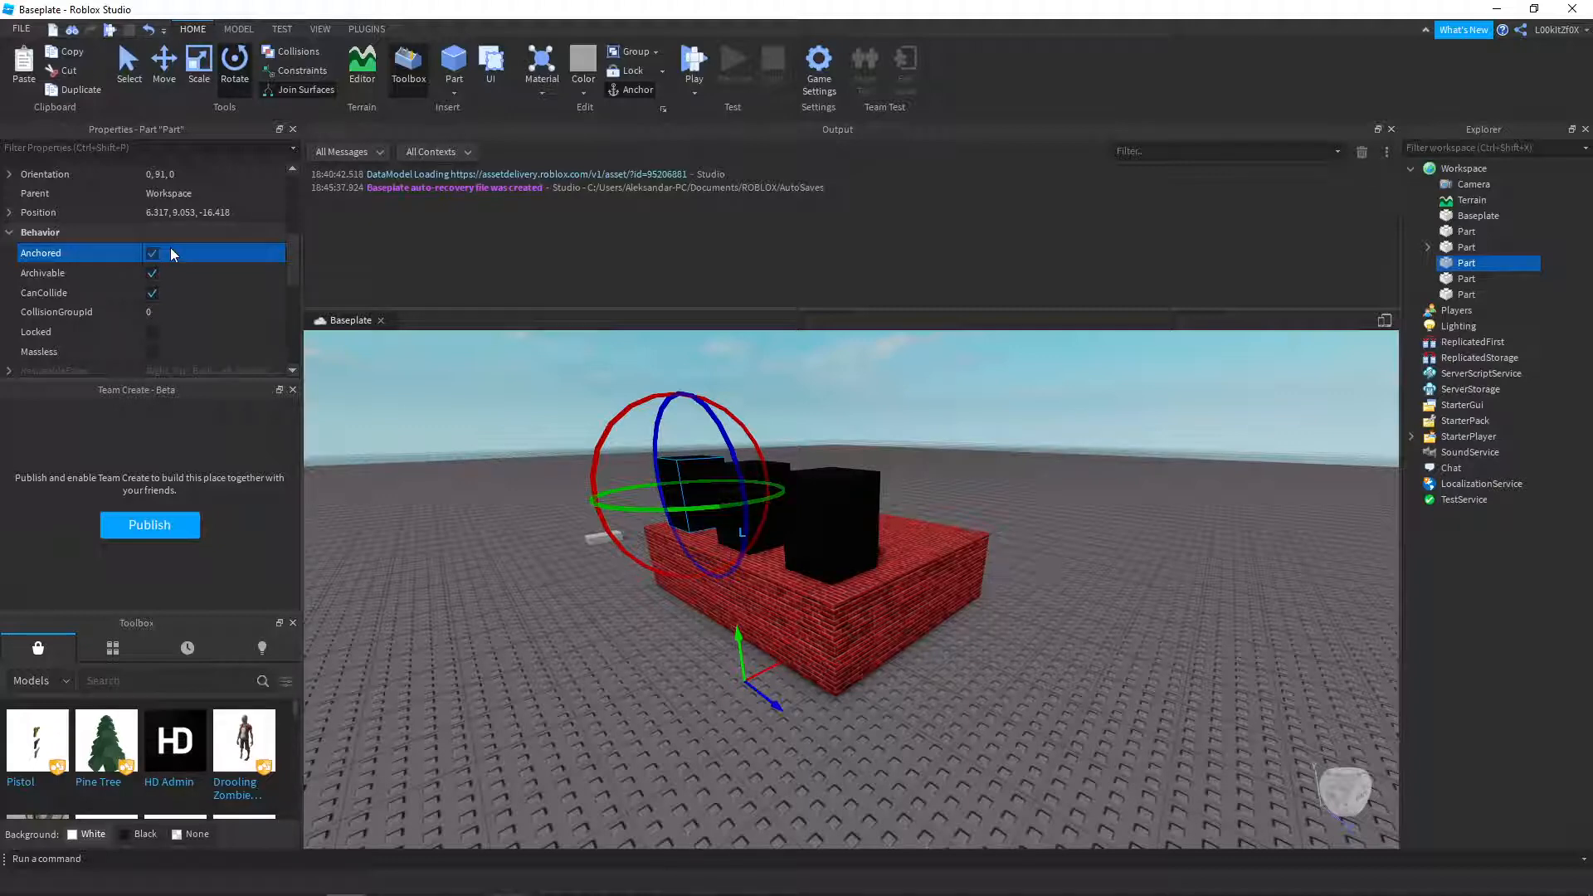
- Turn CanCollide off for the farthest black block, and turn it back on
left_click(152, 293)
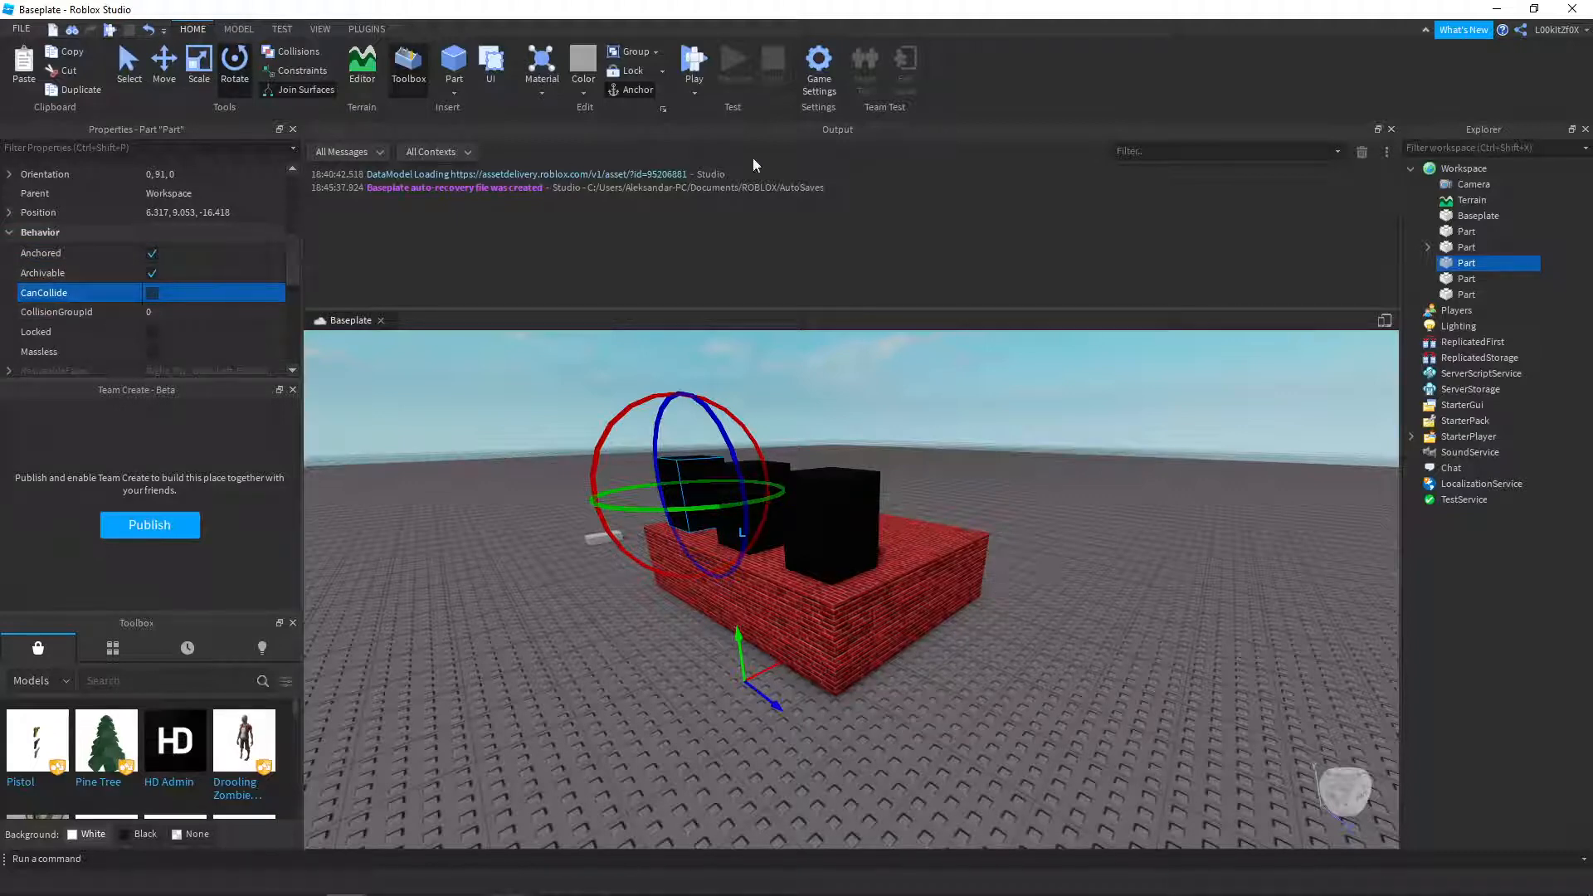
left_click(914, 609)
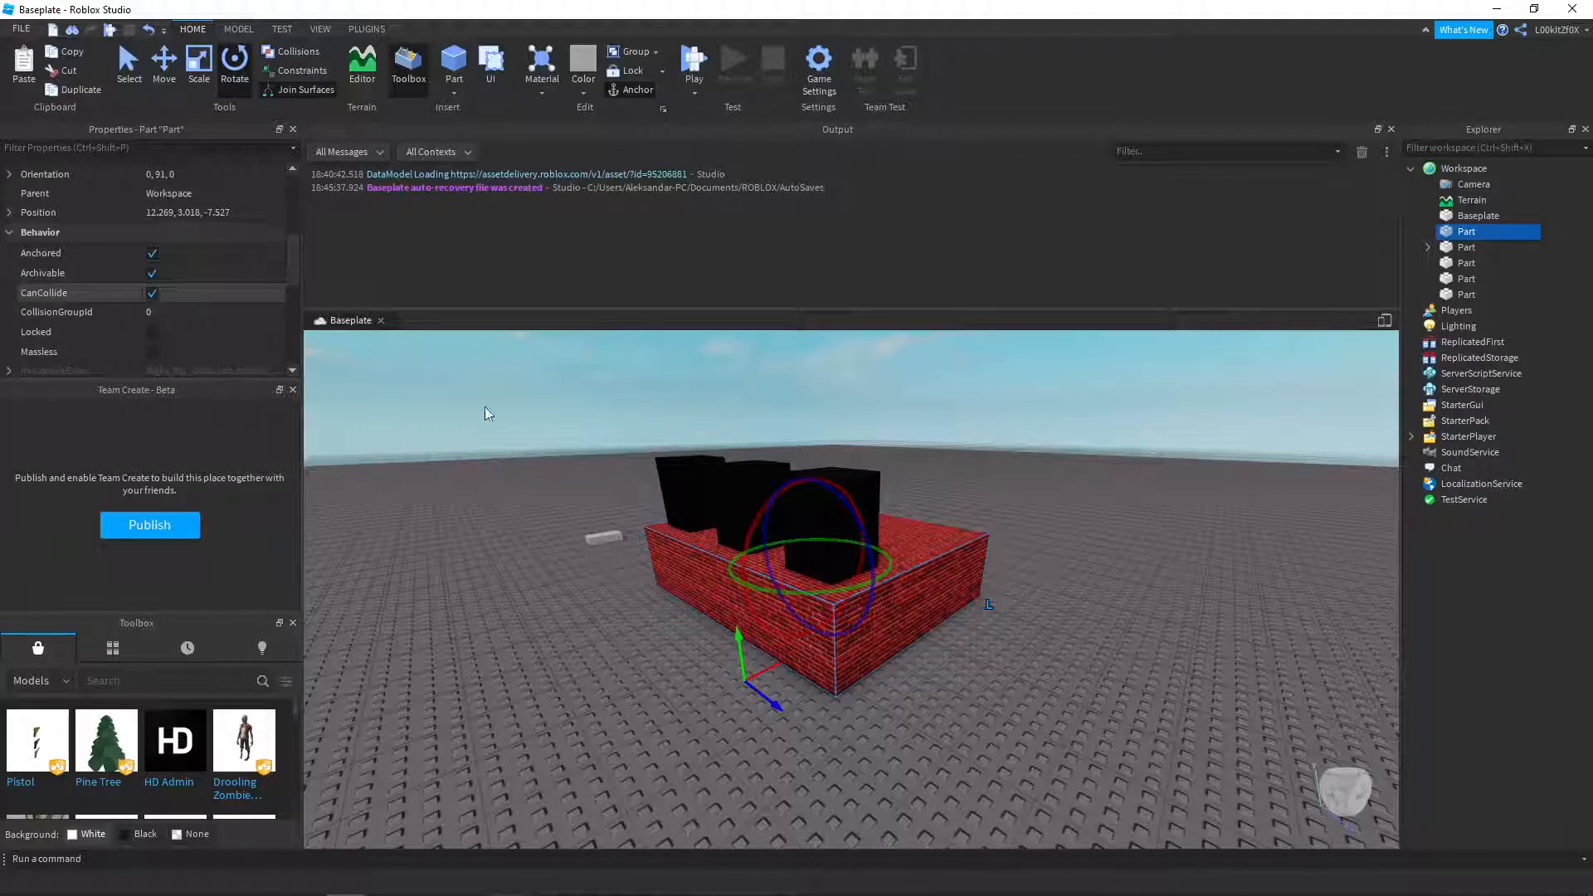
left_click(687, 475)
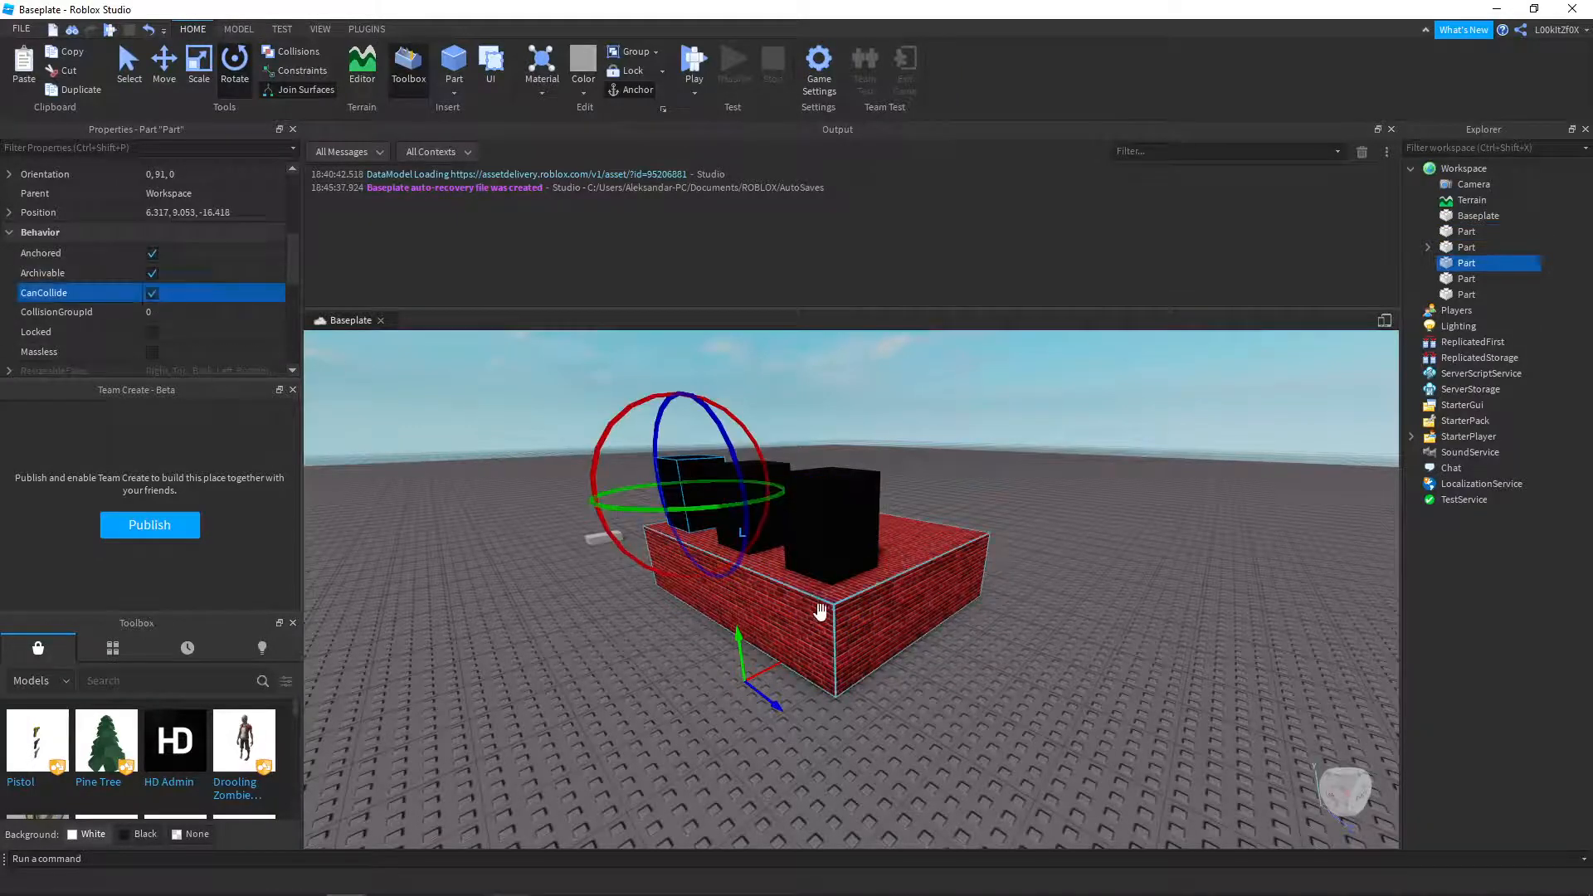
- Turn on Locked for the nearest black block and test selecting the blocks in the viewport
left_click(749, 506)
left_click(151, 293)
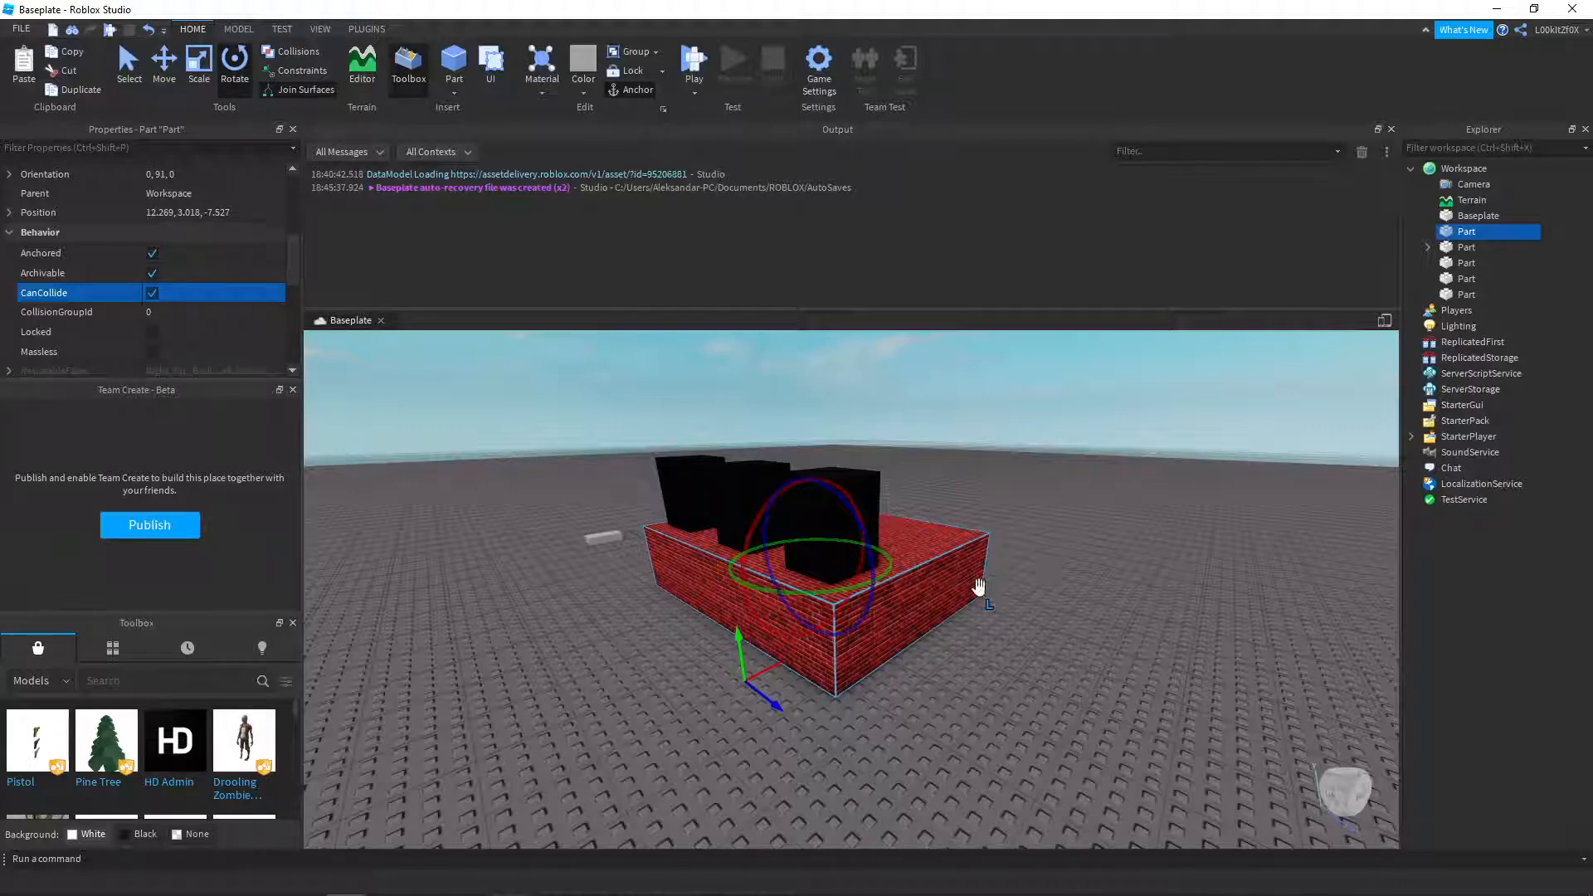
left_click(829, 531)
left_click(151, 333)
left_click(823, 495)
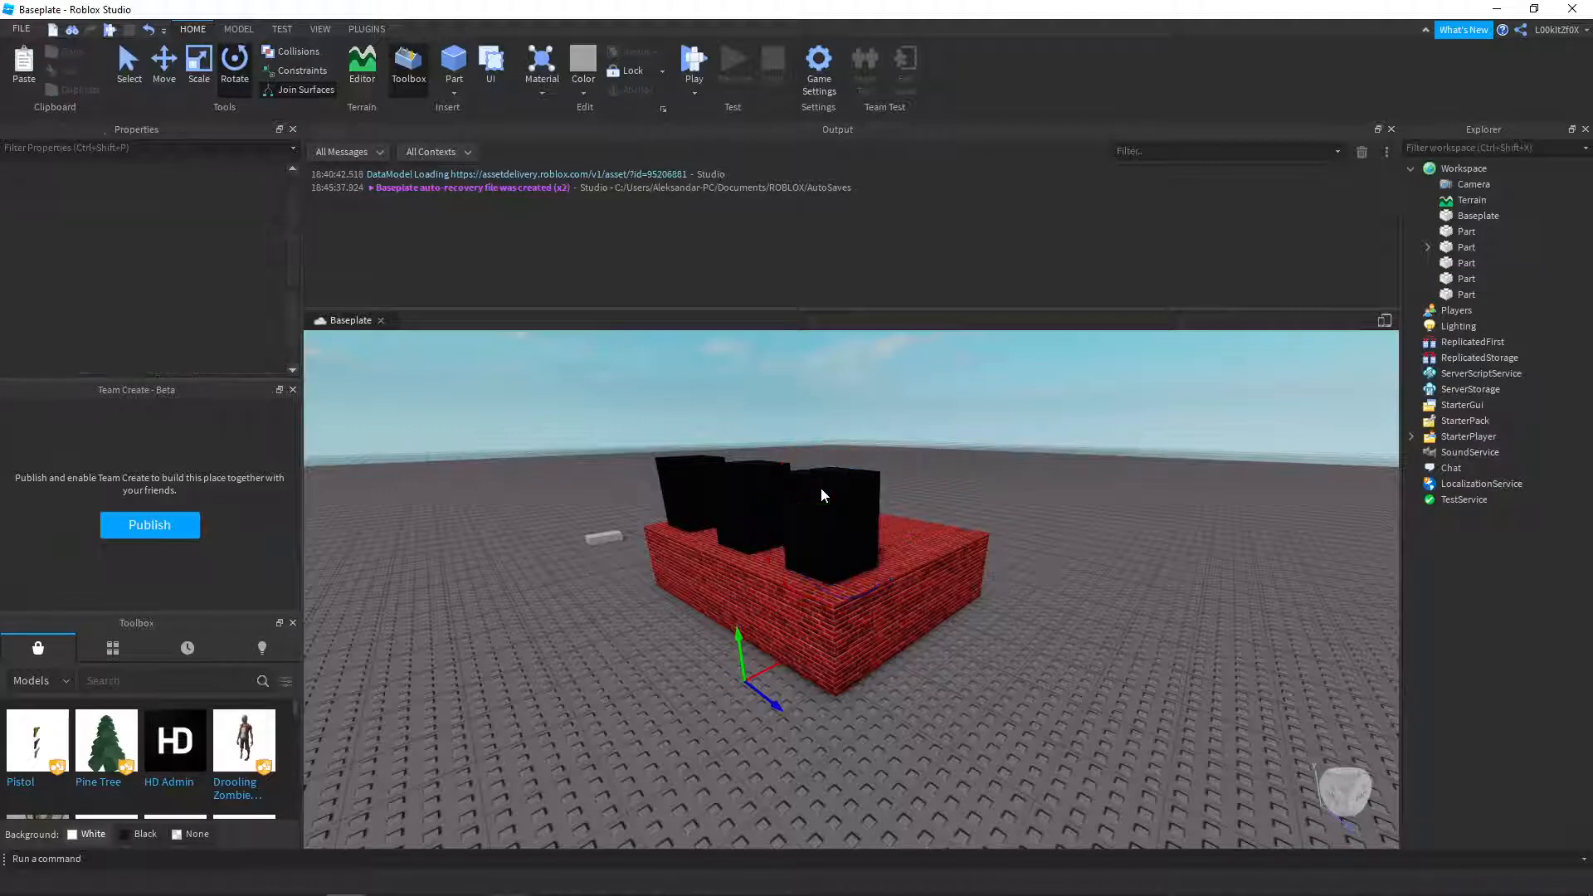
left_click(761, 488)
left_click(847, 490)
- Reselect the nearest black block through the object hierarchy and turn Locked off
left_click(1469, 281)
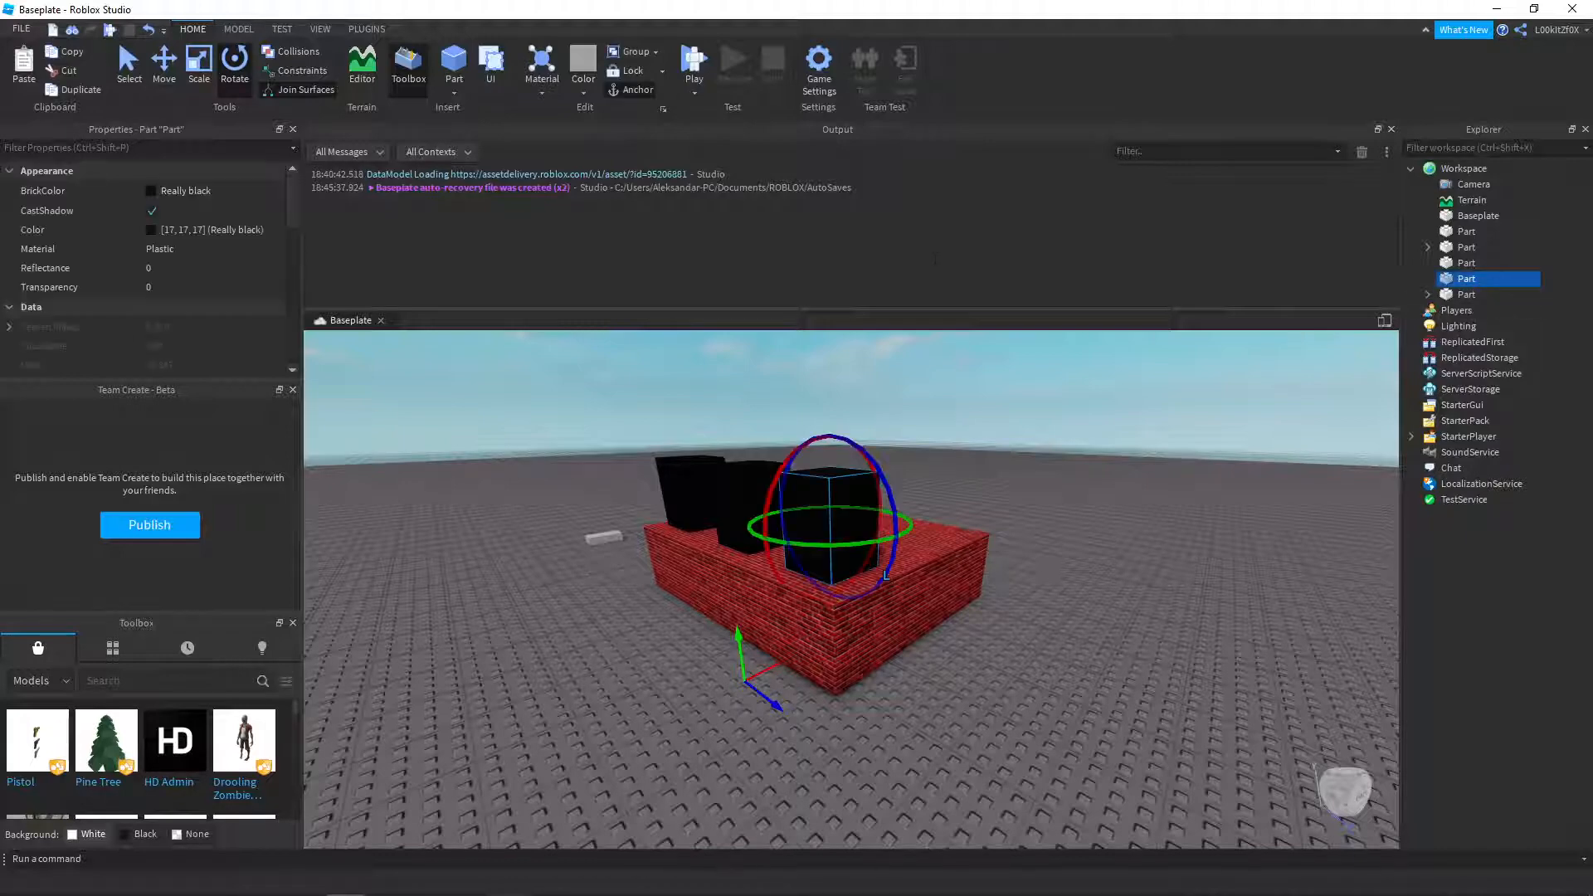
scroll(141, 261, "down", 5)
left_click(154, 221)
left_click(154, 220)
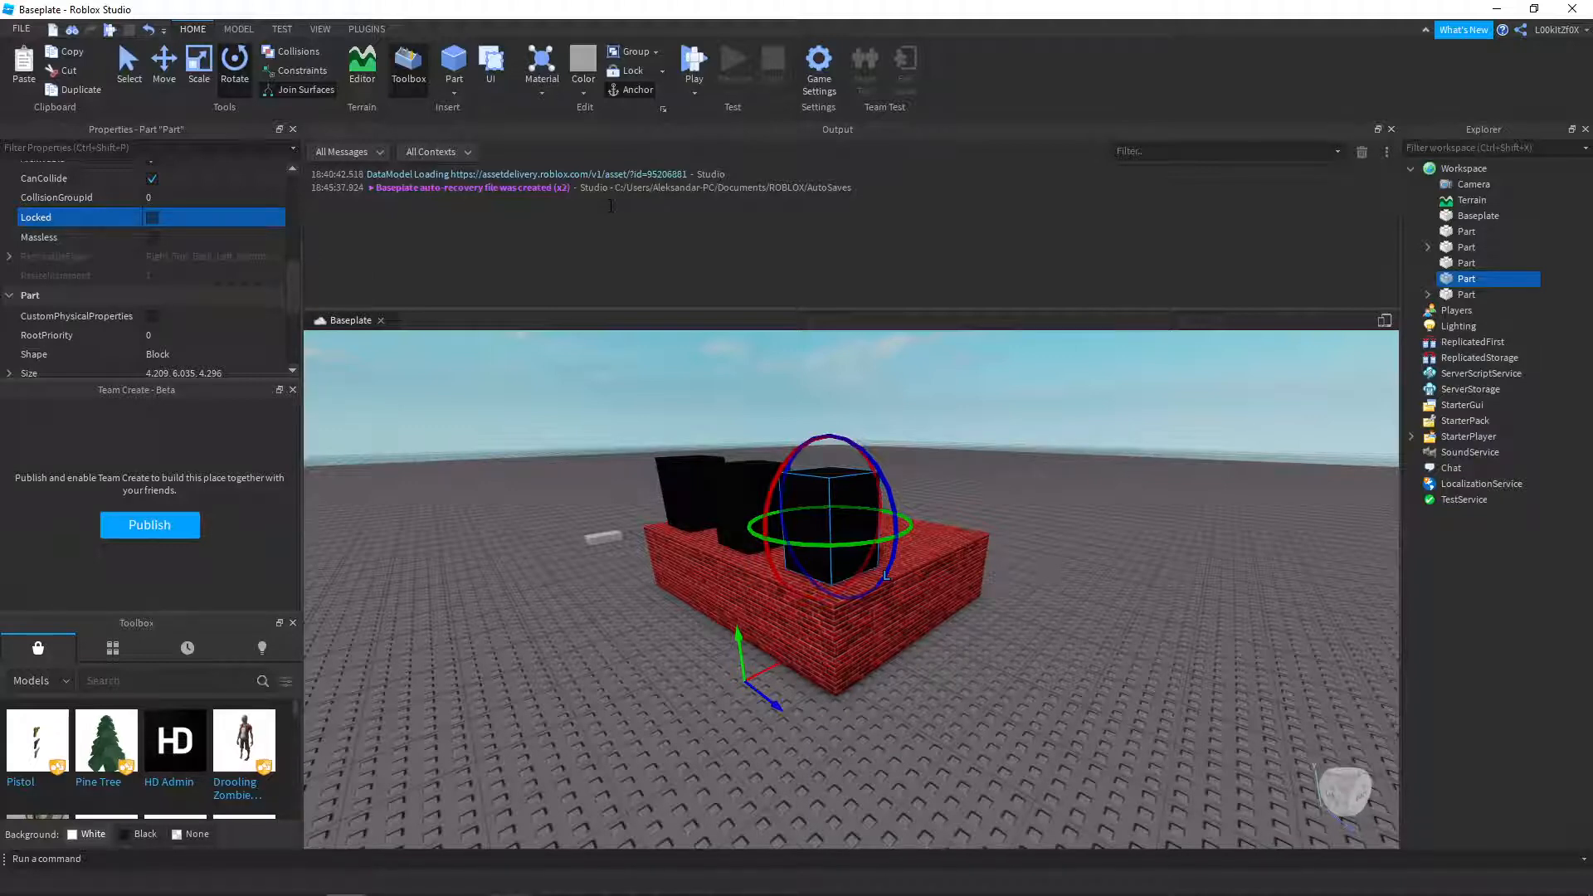
- Scale the nearest black block upward to a height of about 7.7 studs
scroll(120, 301, "up", 2)
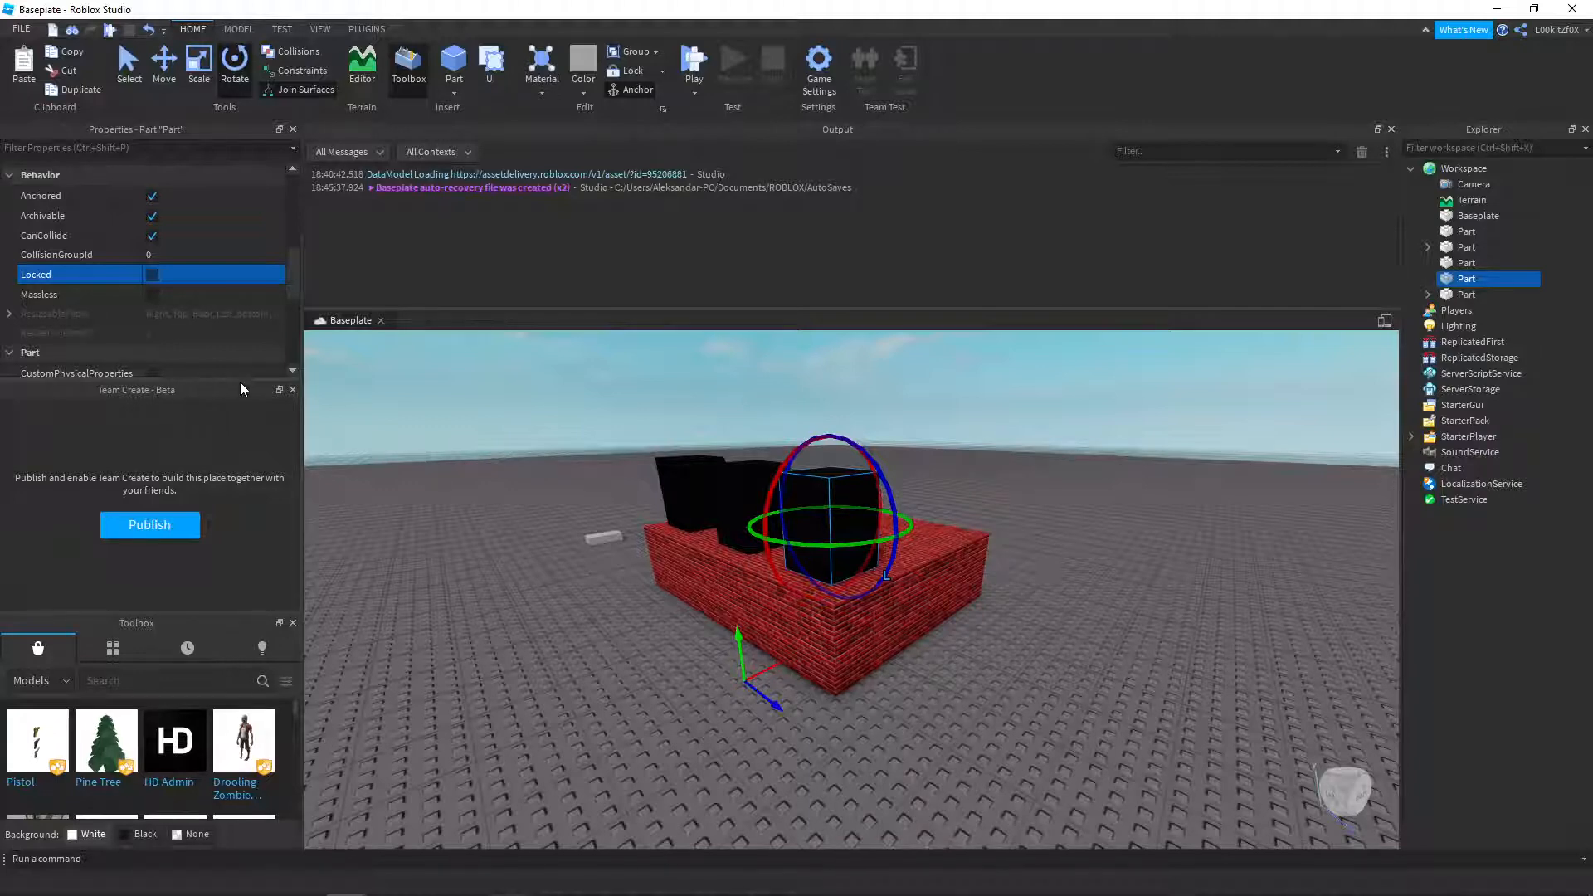
left_click(152, 195)
scroll(130, 290, "down", 3)
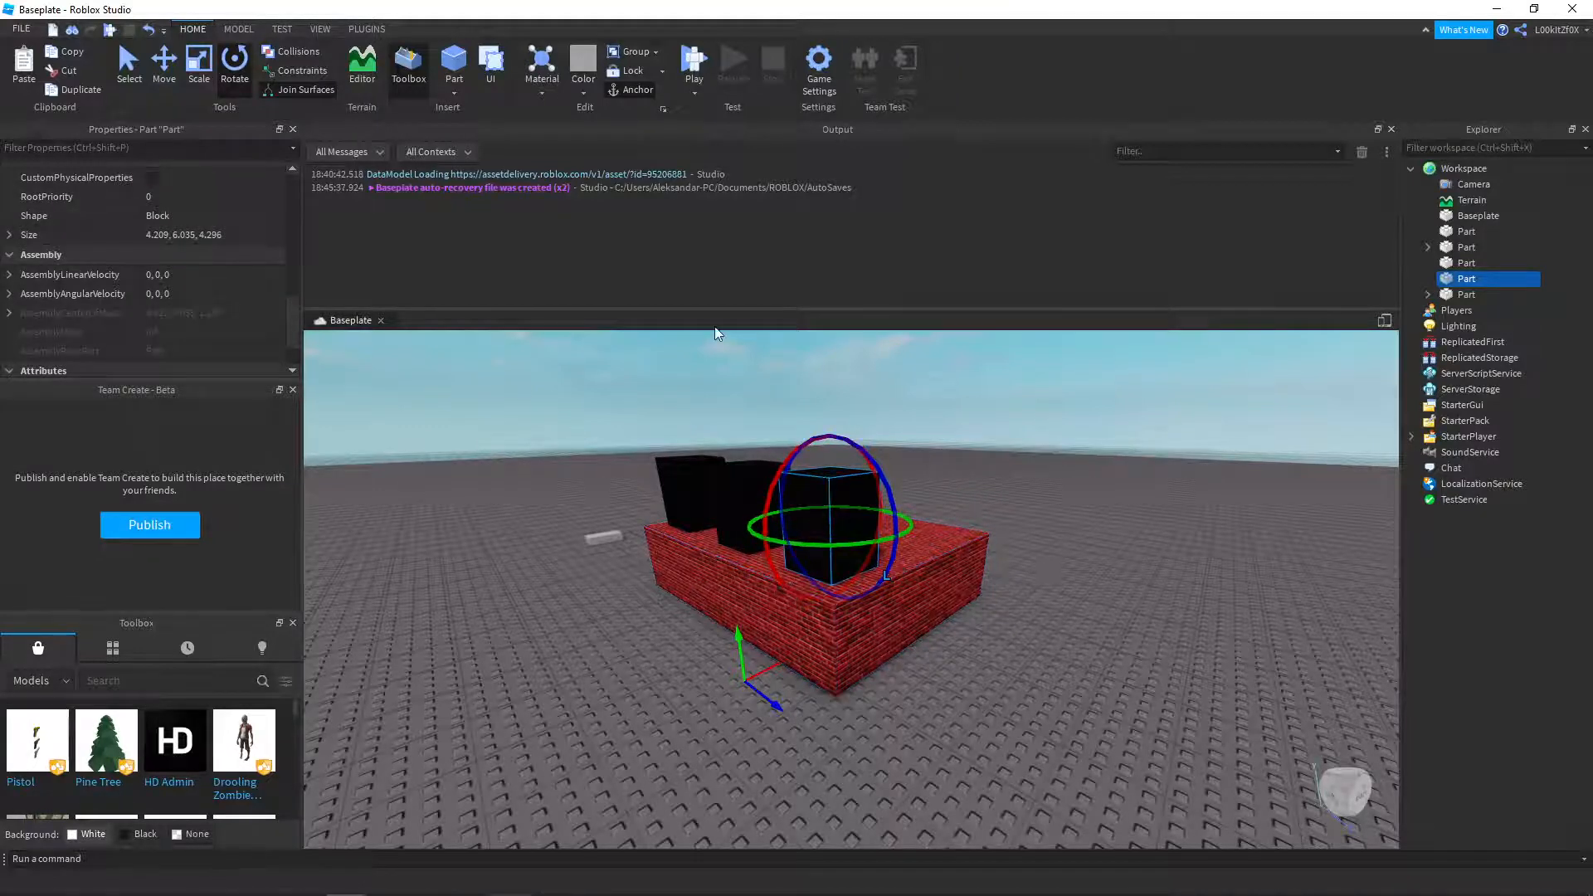
left_click(199, 62)
left_click_drag(828, 443, 829, 410)
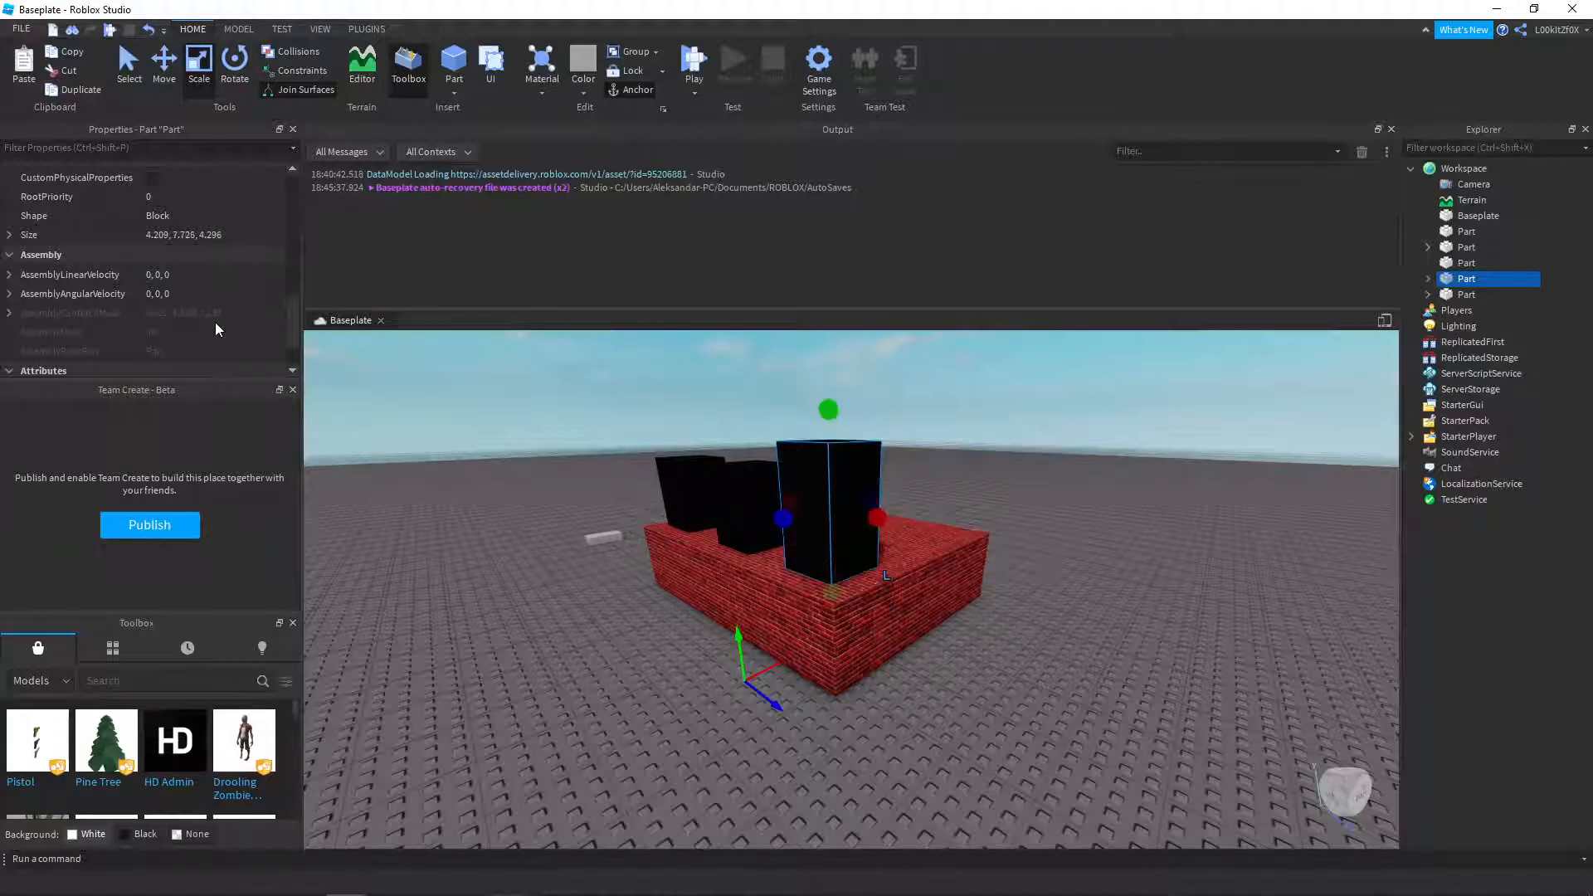
- Try the Cylinder and Ball shapes on the nearest black block and set its shape back to Block
scroll(66, 287, "up", 1)
left_click(112, 272)
left_click(202, 272)
left_click(181, 310)
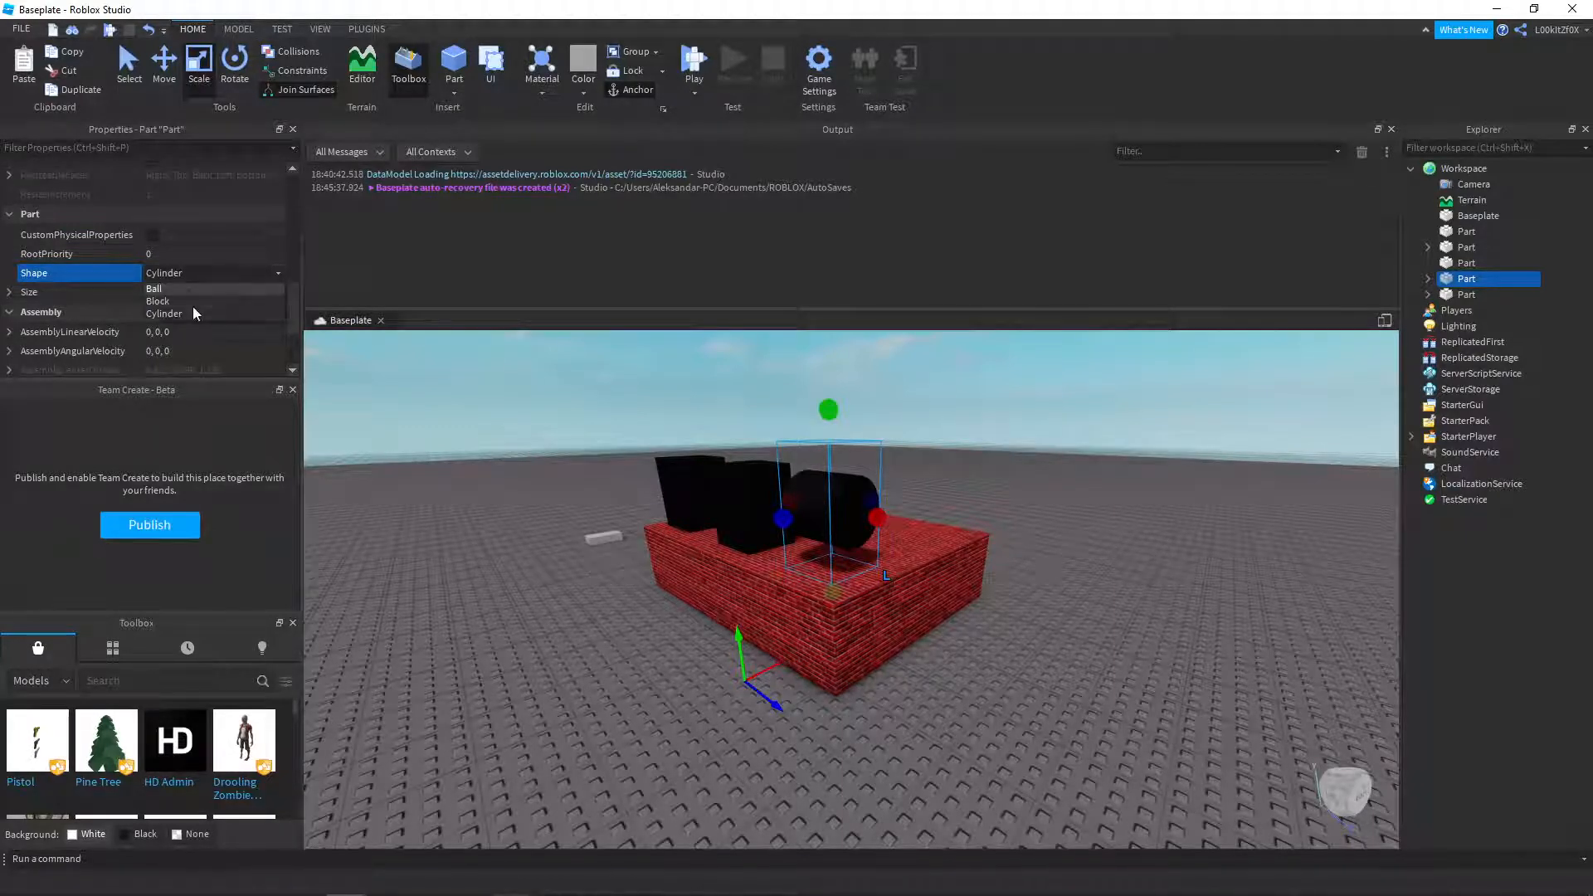
left_click(187, 288)
left_click(271, 274)
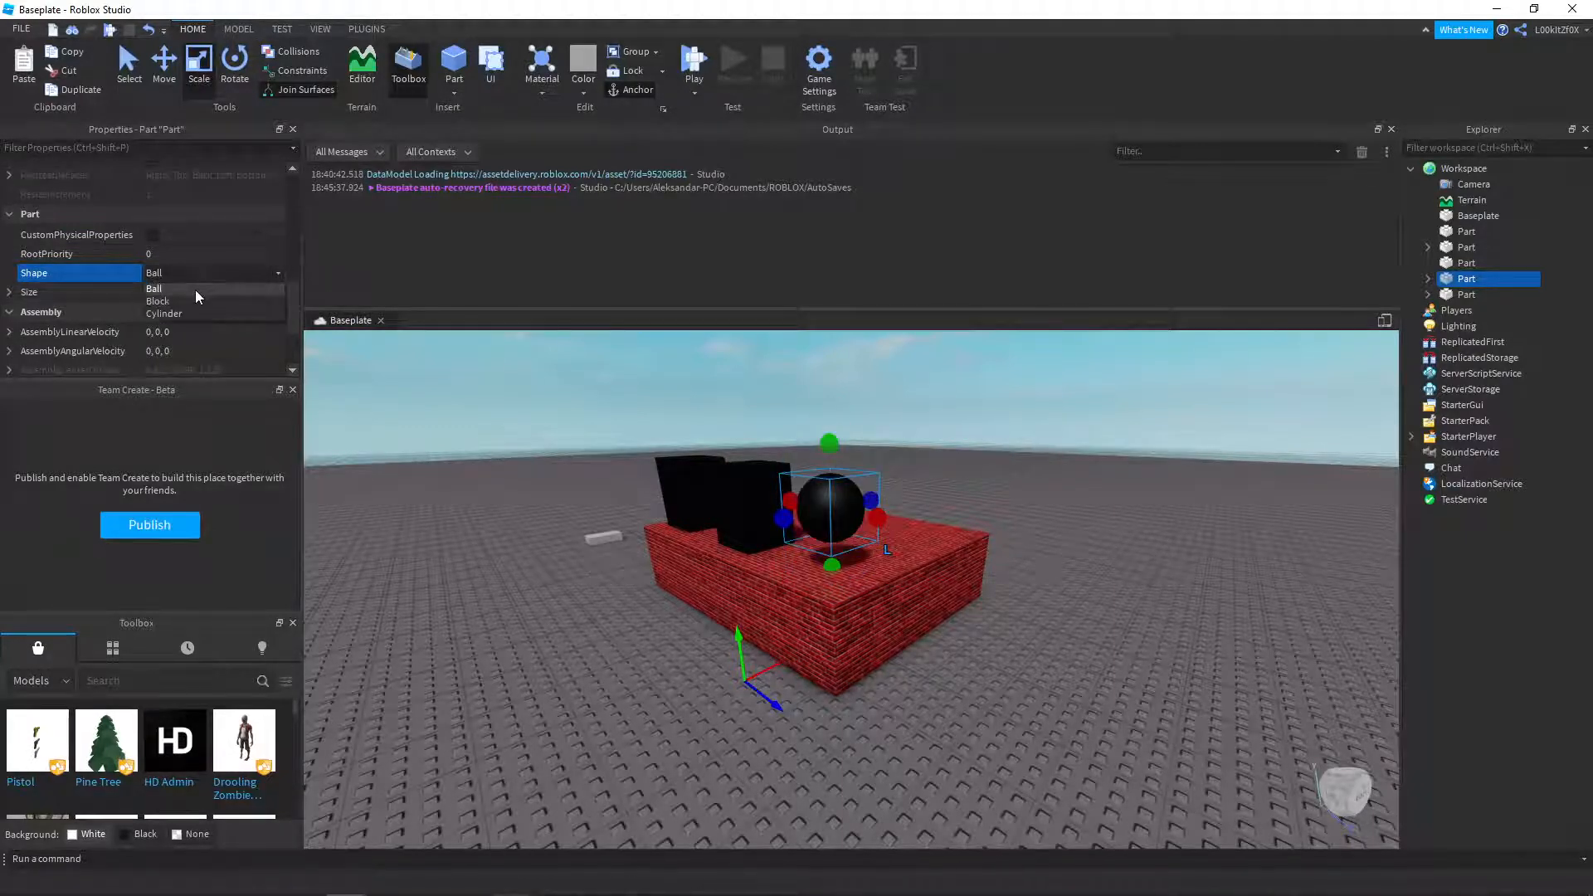
left_click(183, 300)
right_click_drag(669, 455, 880, 502)
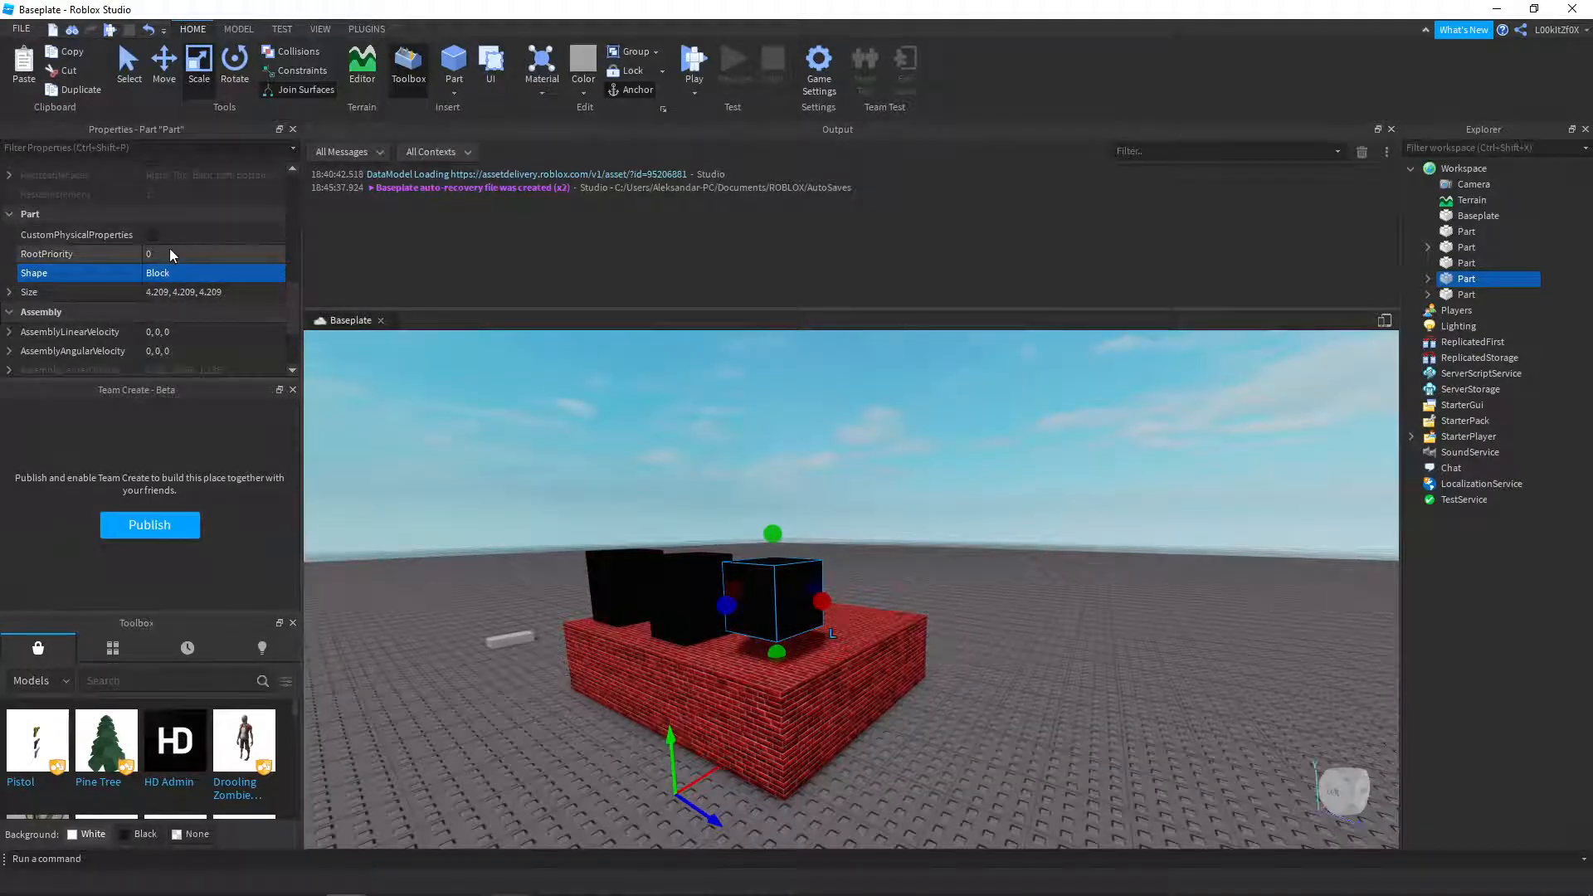
- Review the data types offered for a new attribute on the nearest black block, without adding an attribute
scroll(179, 259, "down", 3)
left_click(198, 362)
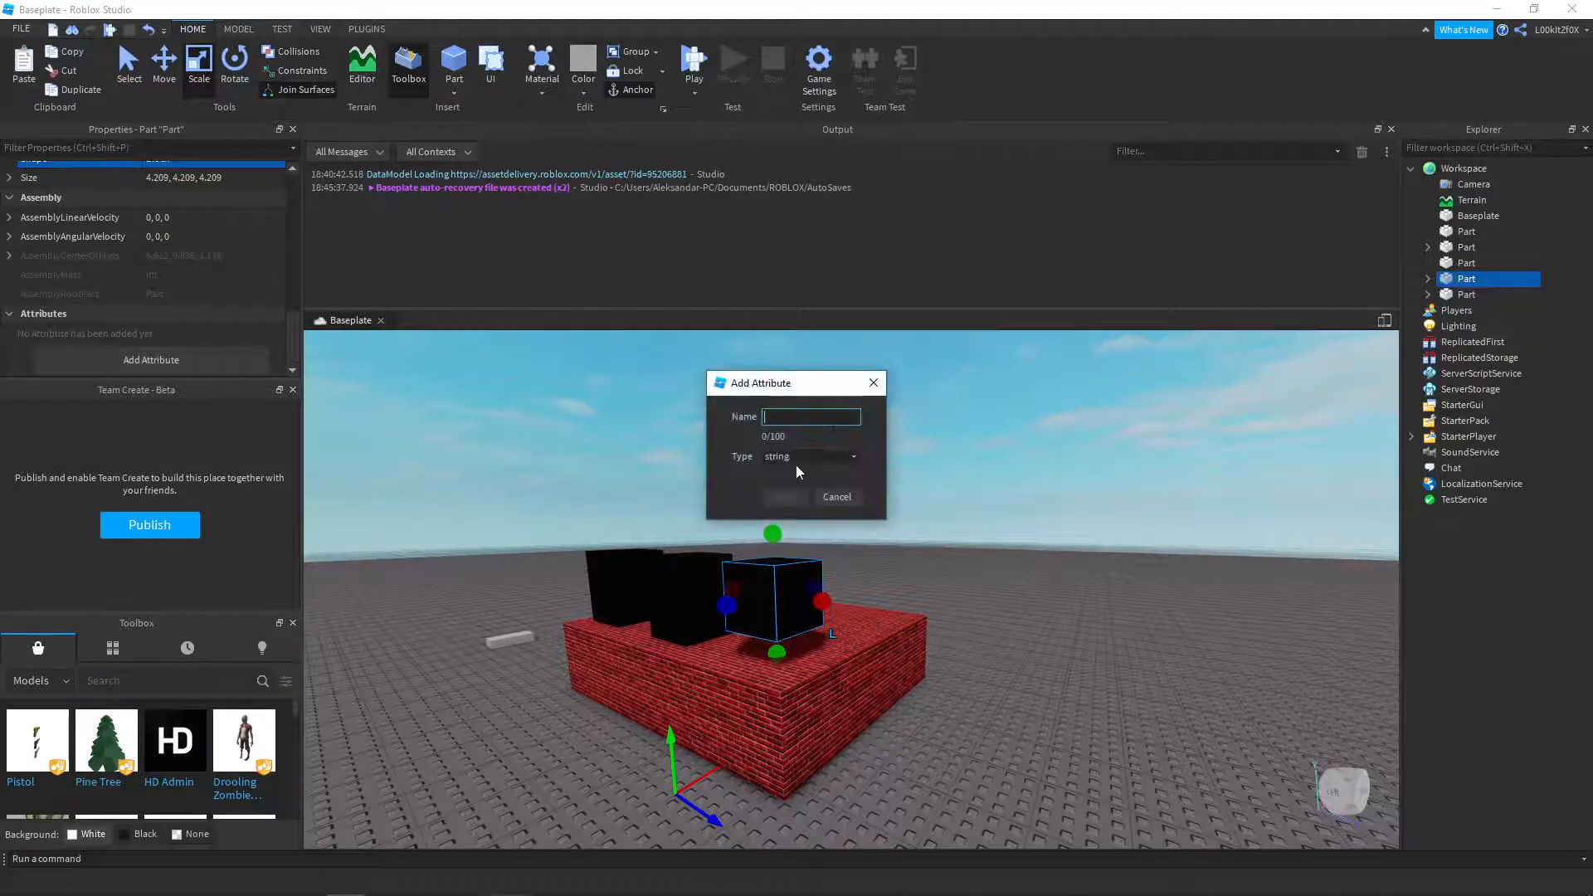
left_click(795, 459)
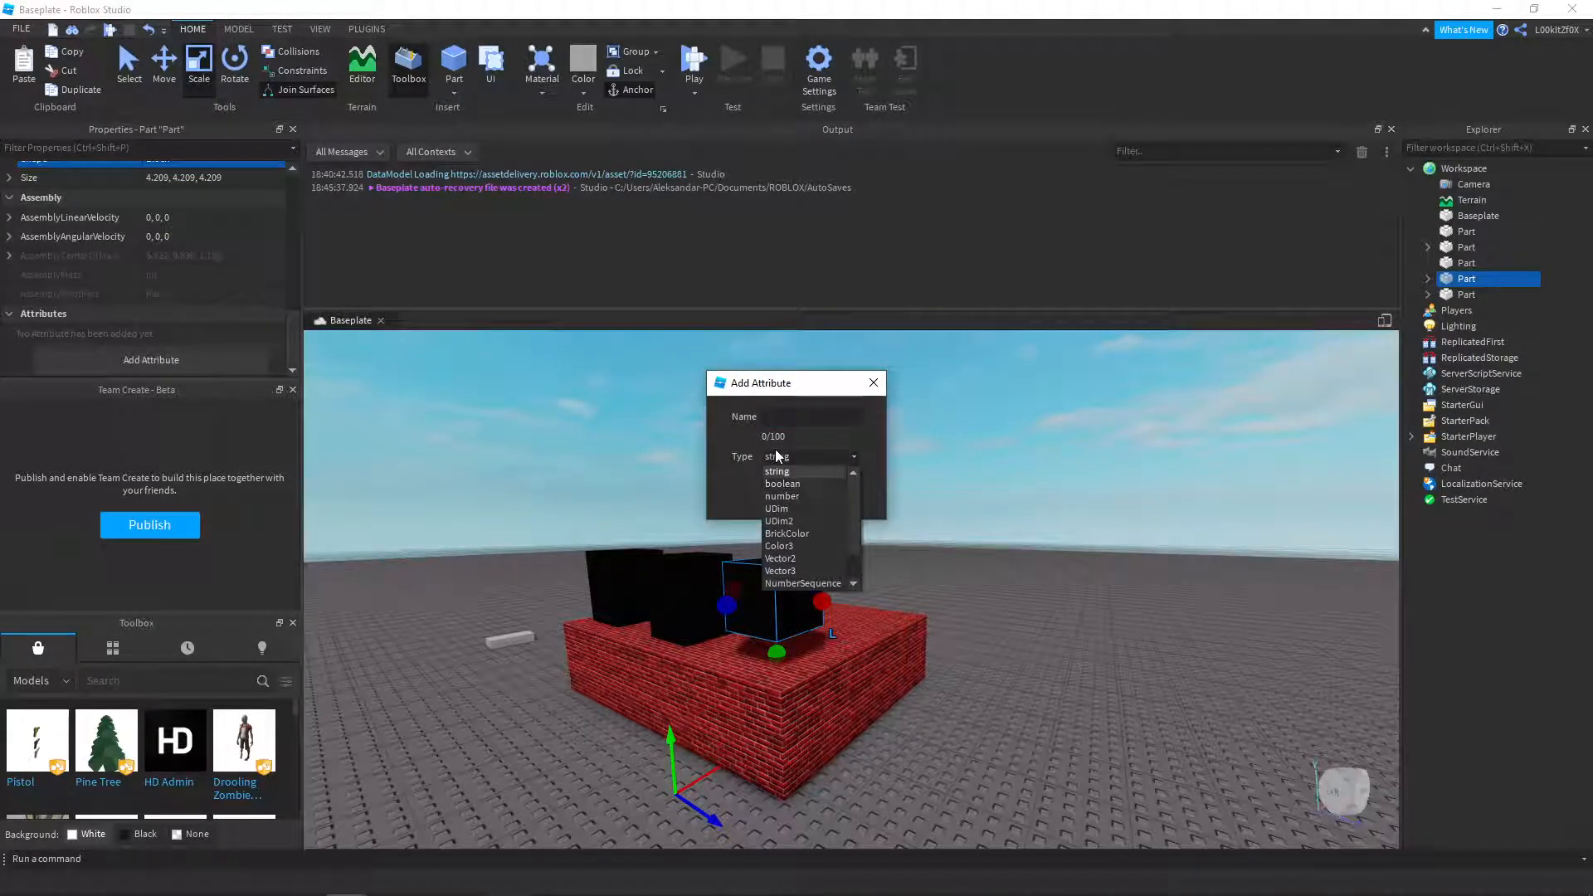
scroll(809, 535, "down", 1)
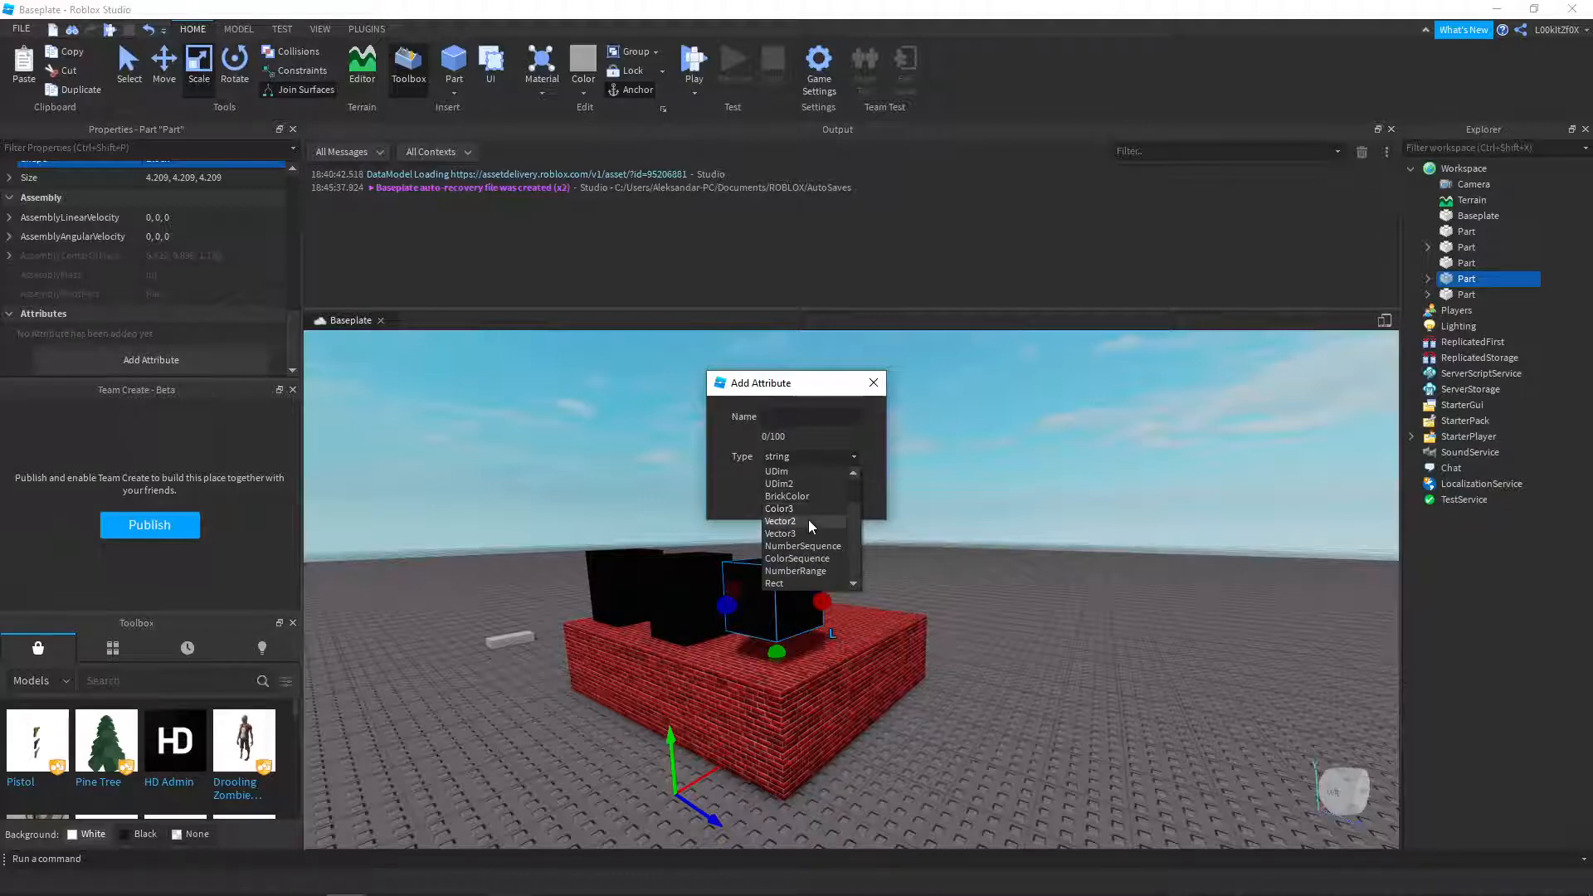
scroll(804, 564, "up", 1)
left_click(824, 459)
left_click(876, 383)
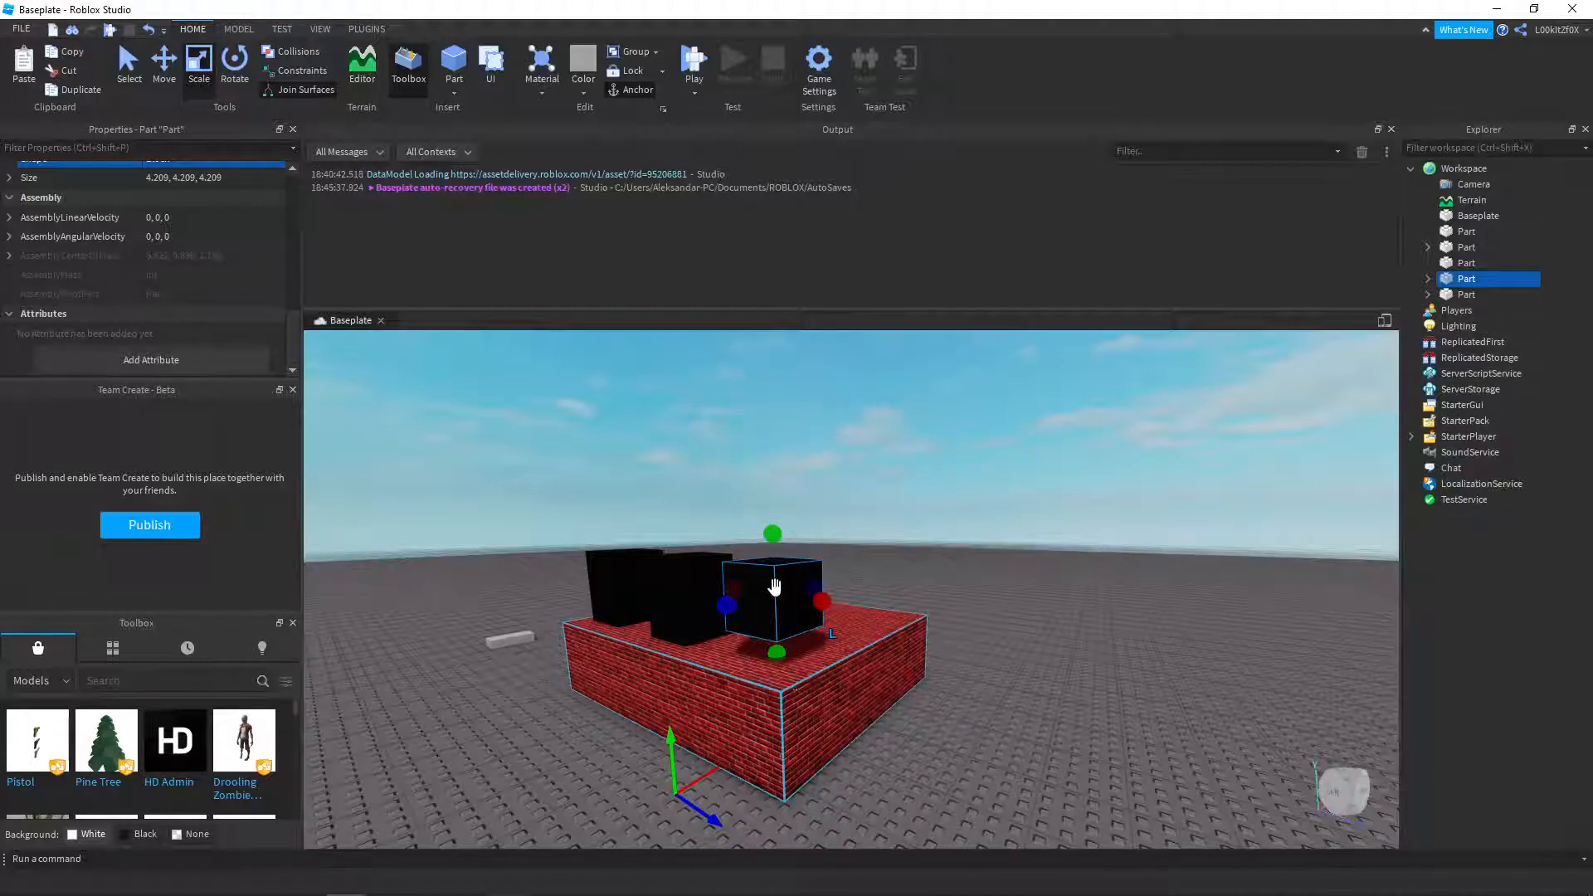
- Group the nearest black block into a model and inspect the part and weld inside it
scroll(136, 202, "up", 10)
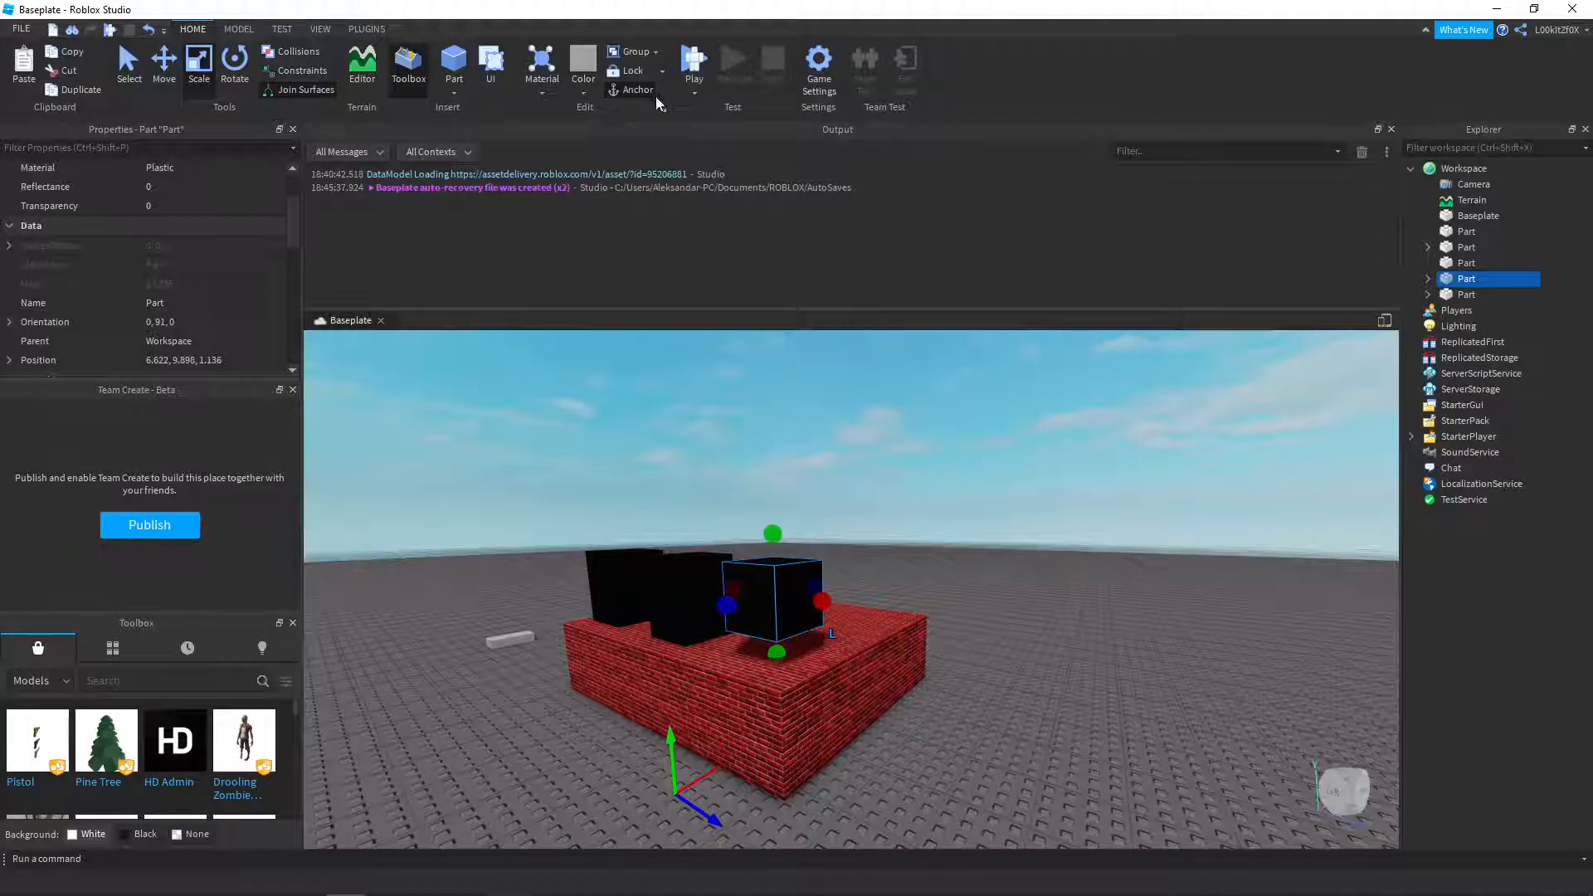
scroll(249, 290, "down", 5)
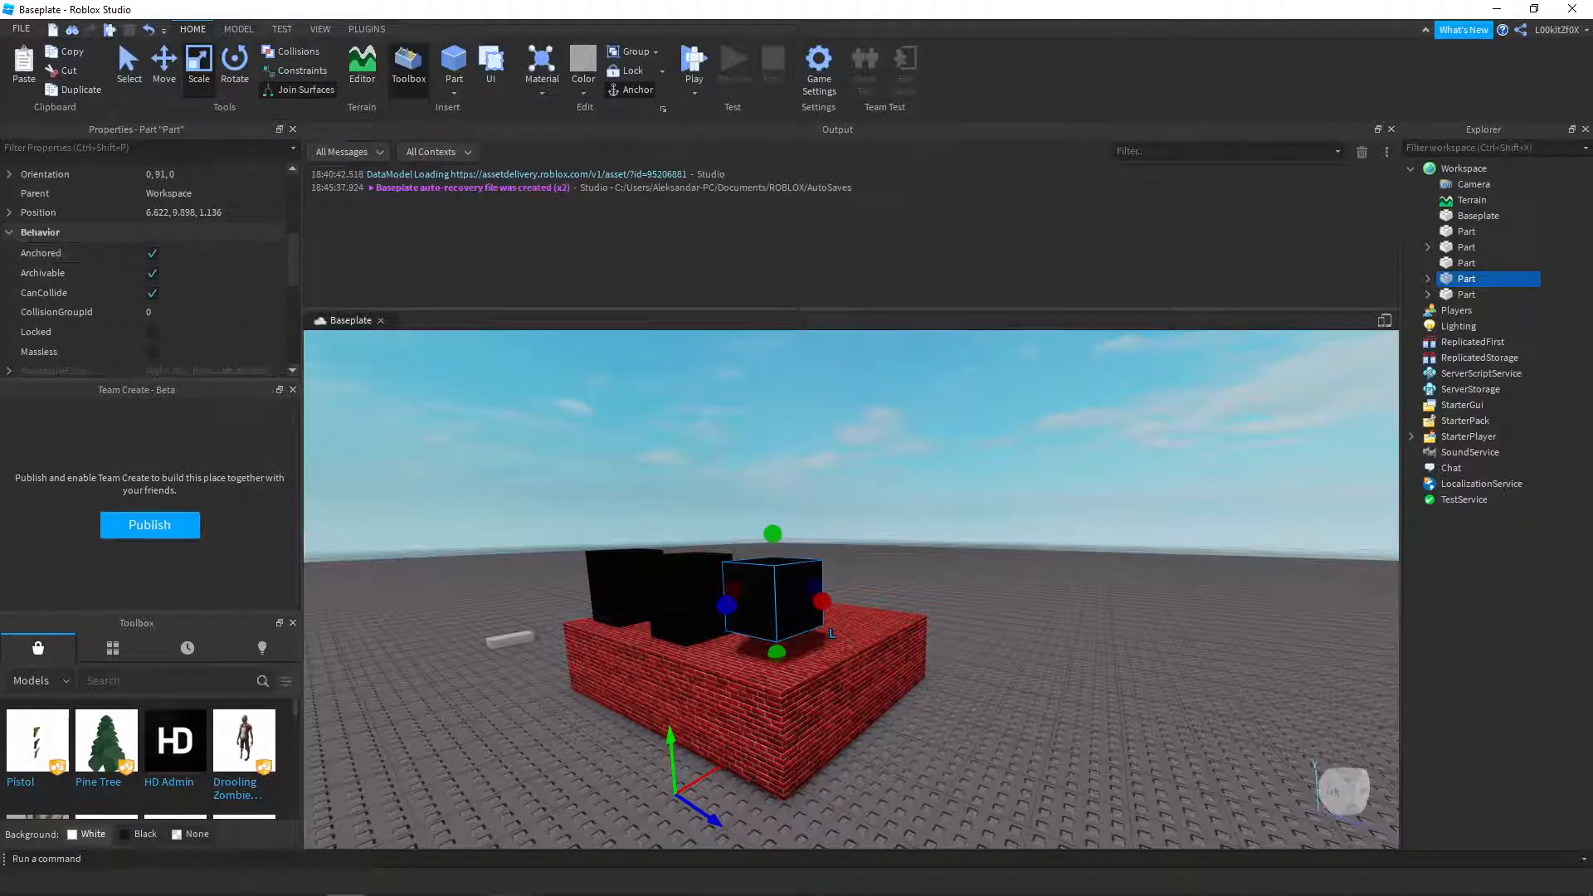
left_click(652, 58)
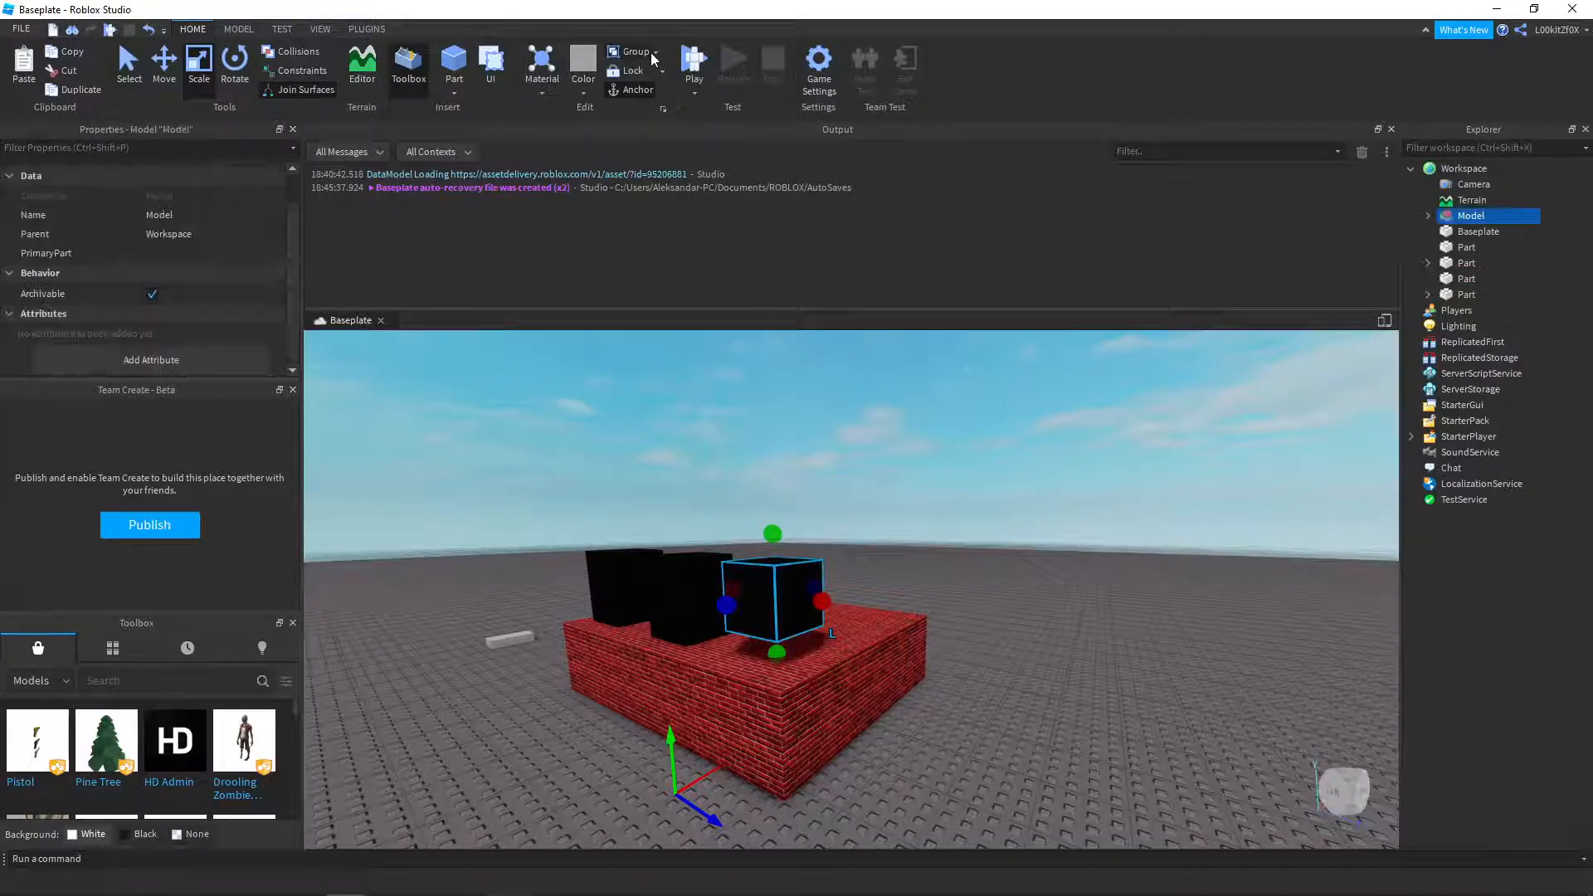
left_click(1428, 216)
left_click(1429, 216)
left_click(1429, 216)
left_click(1445, 231)
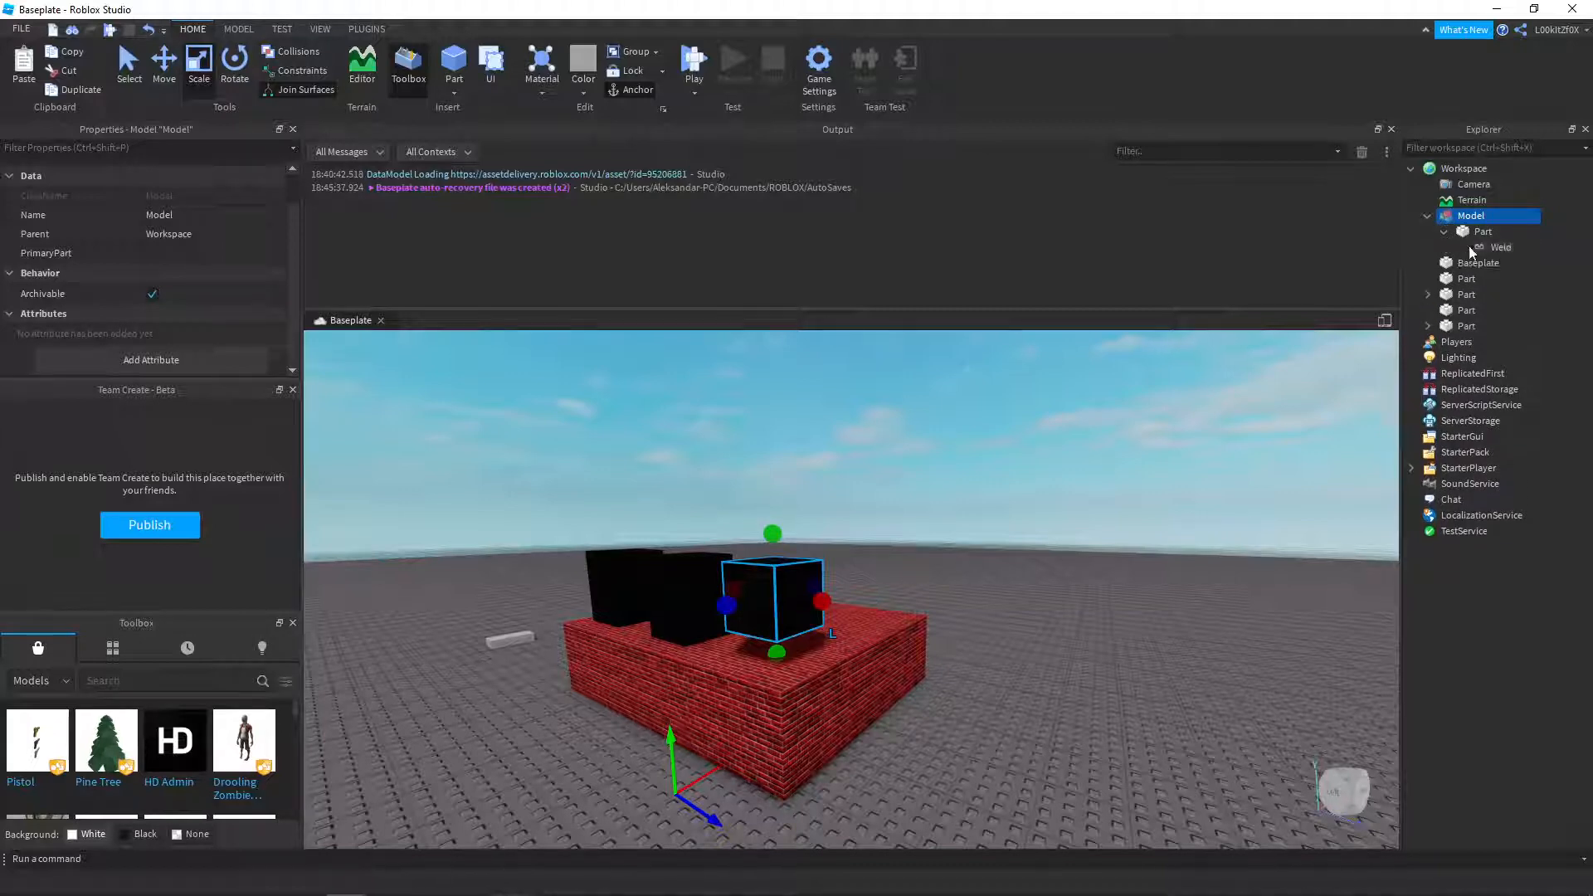
left_click(1499, 247)
left_click(1426, 218)
- Examine the ungrouped parts and their properties, and compare selecting them with selecting the model
left_click(1421, 251)
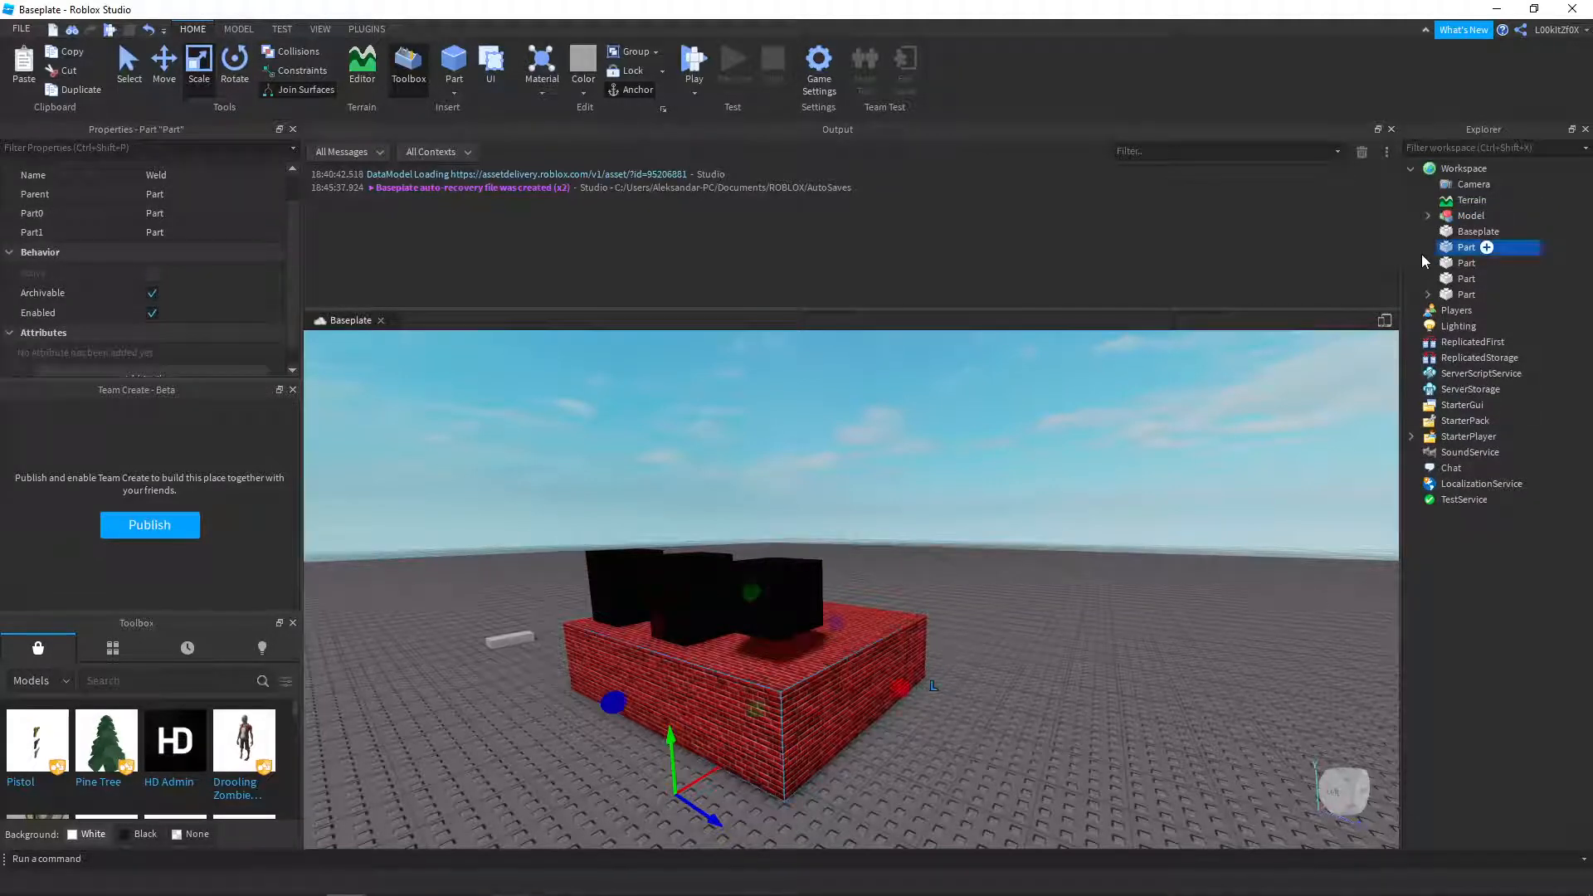
left_click(1426, 261)
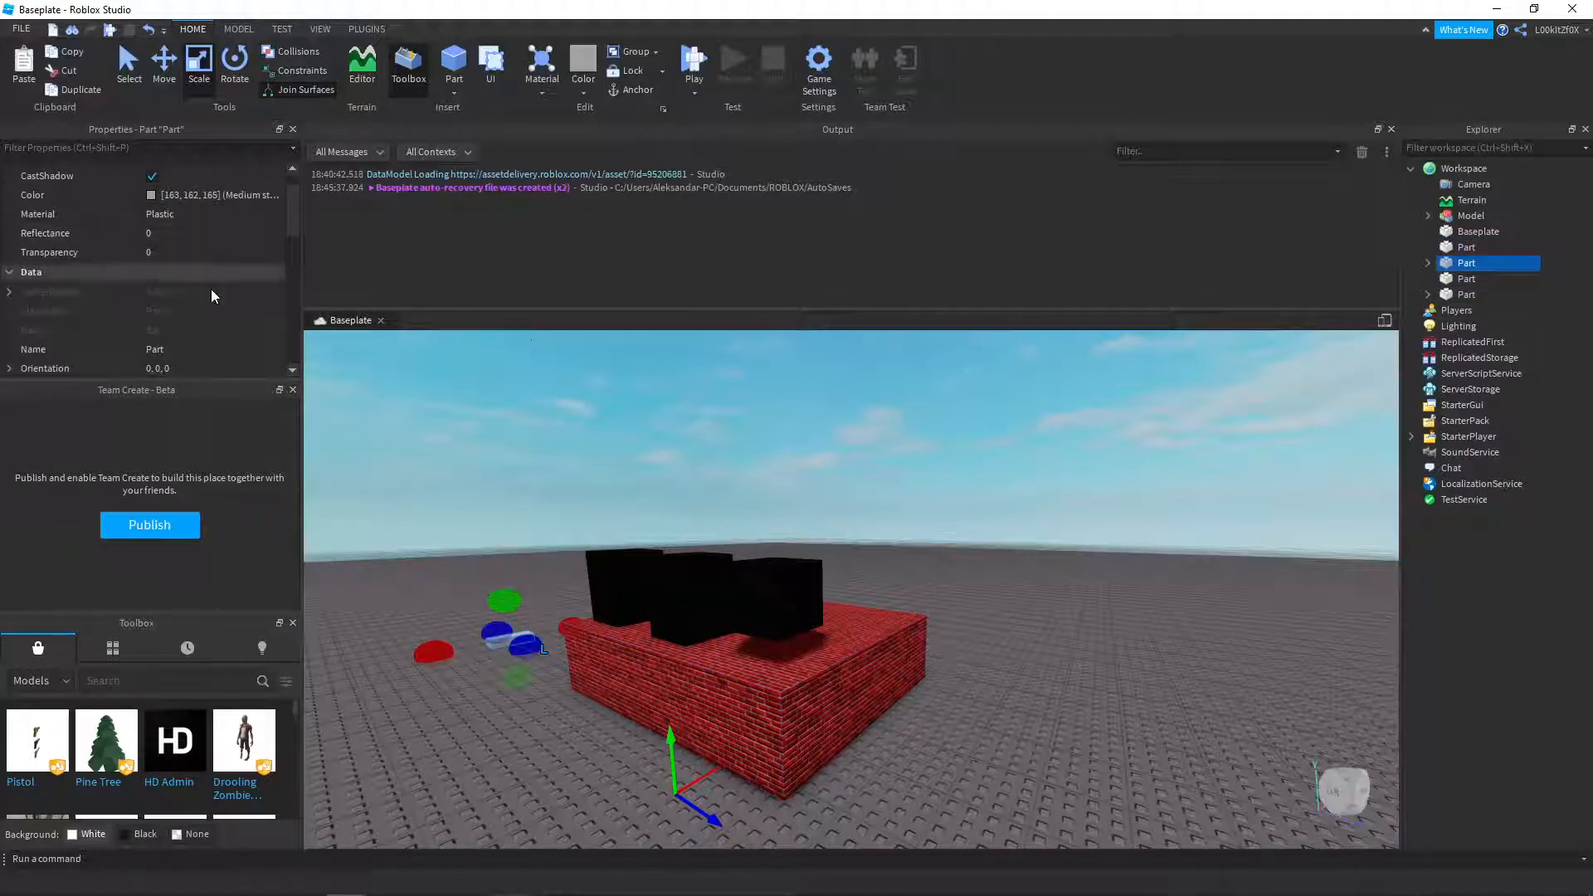
scroll(195, 300, "down", 4)
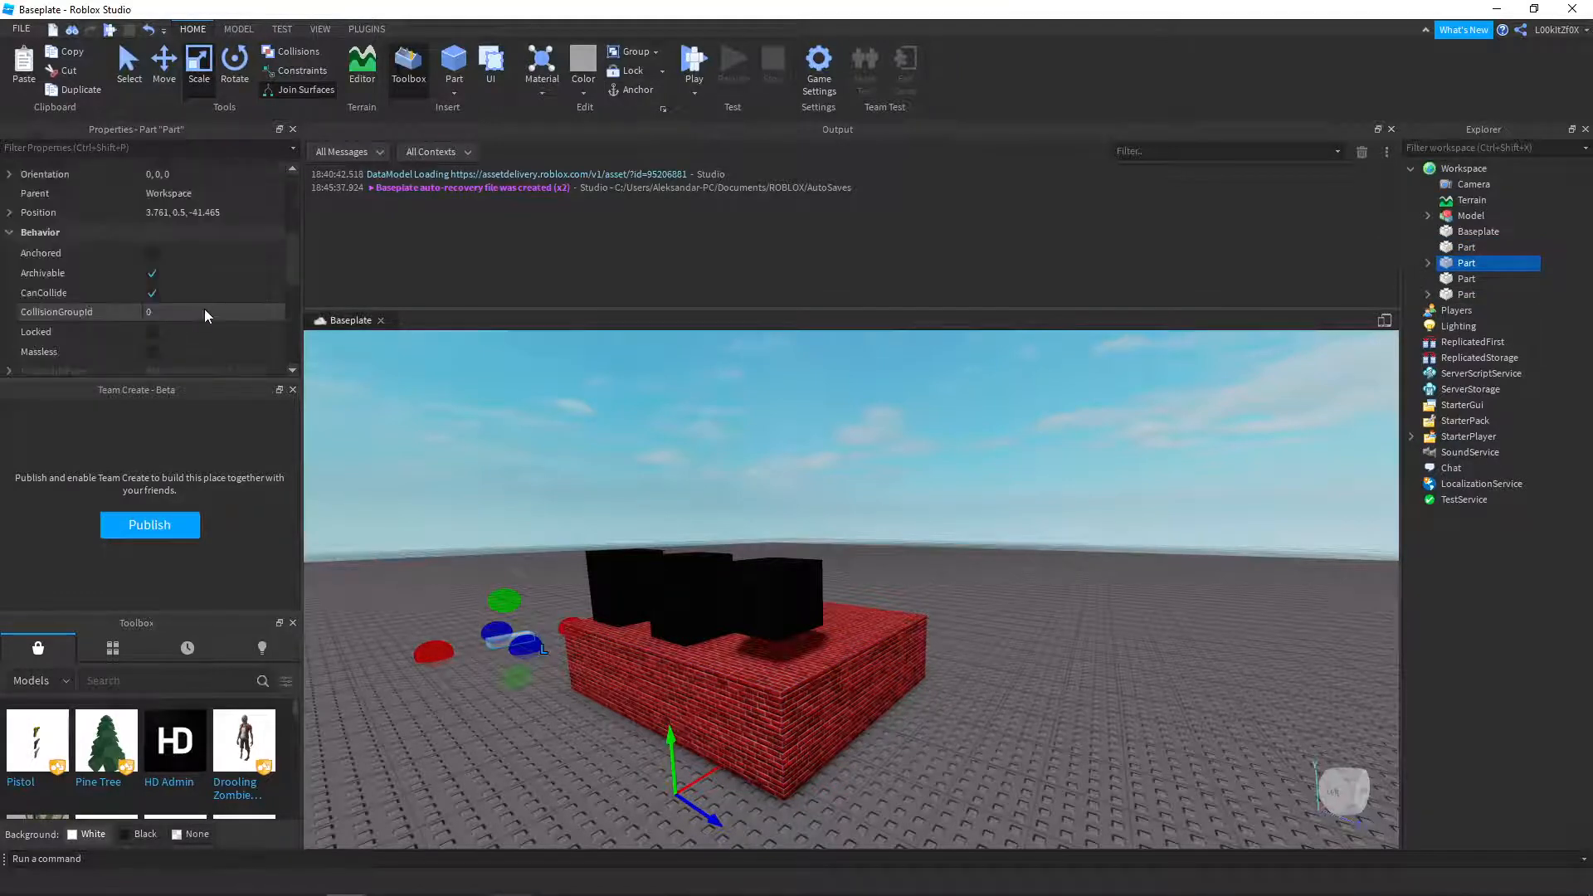
scroll(237, 311, "down", 3)
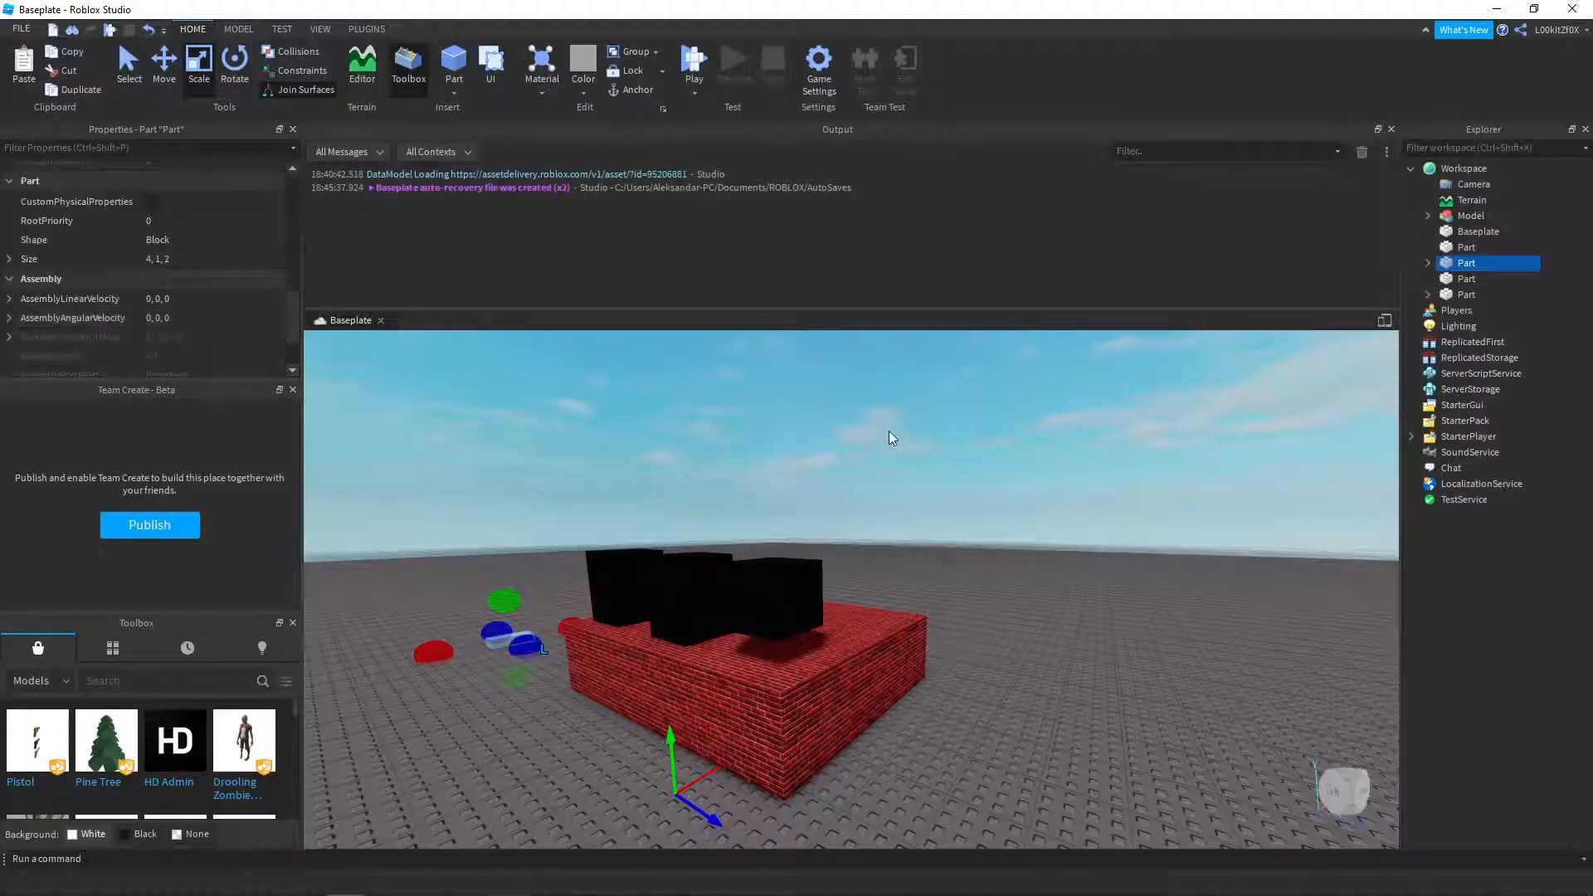
left_click(1471, 216)
left_click(1461, 263)
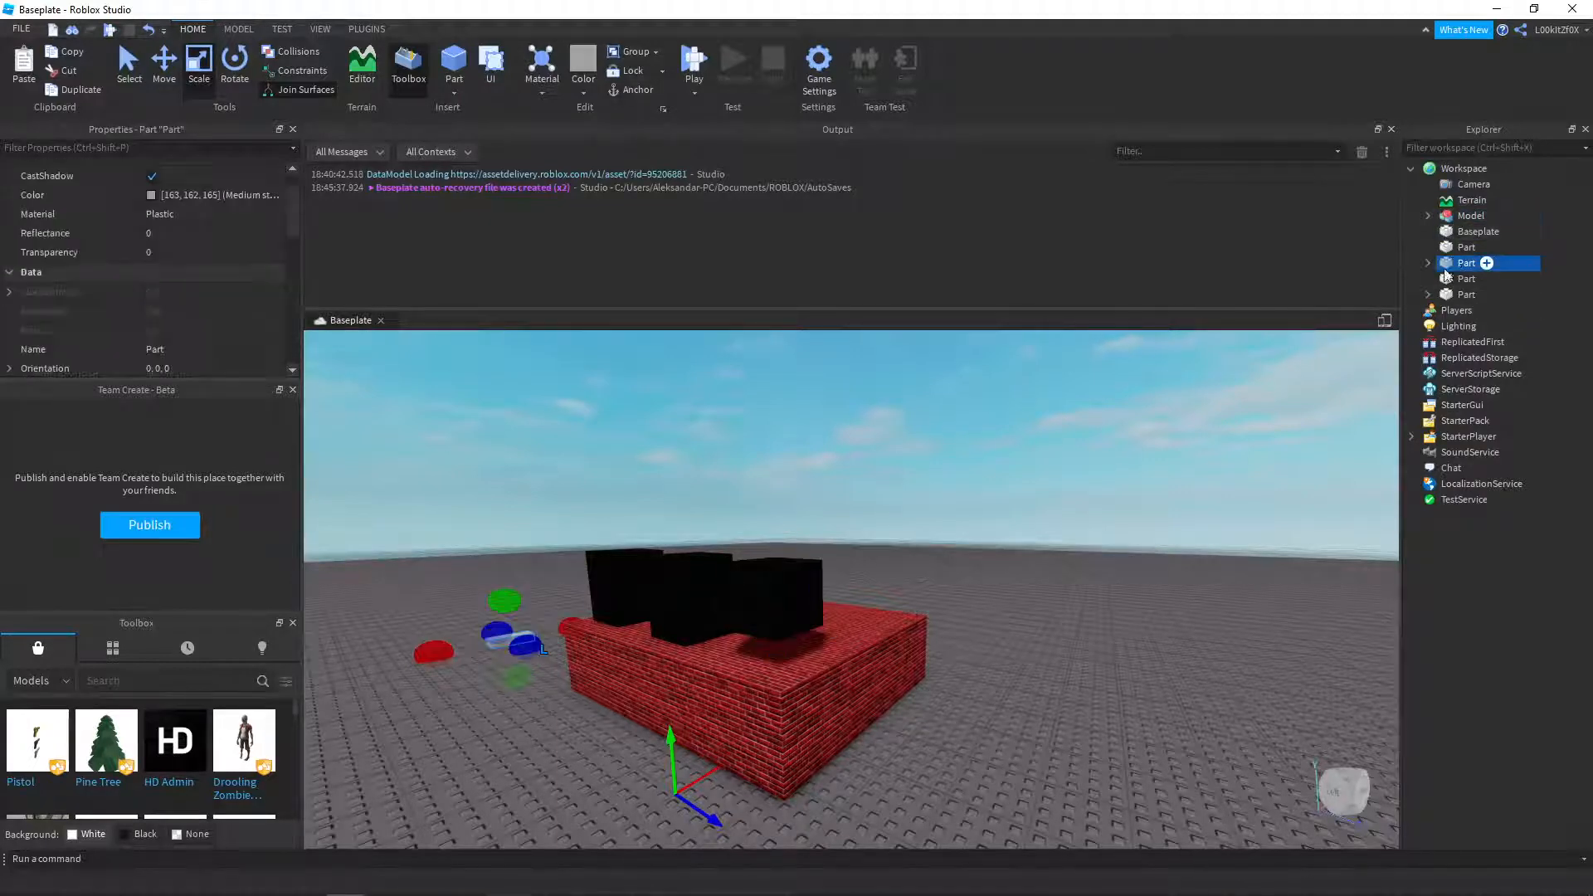
left_click(793, 682)
left_click(746, 618)
left_click(685, 603)
left_click(776, 596)
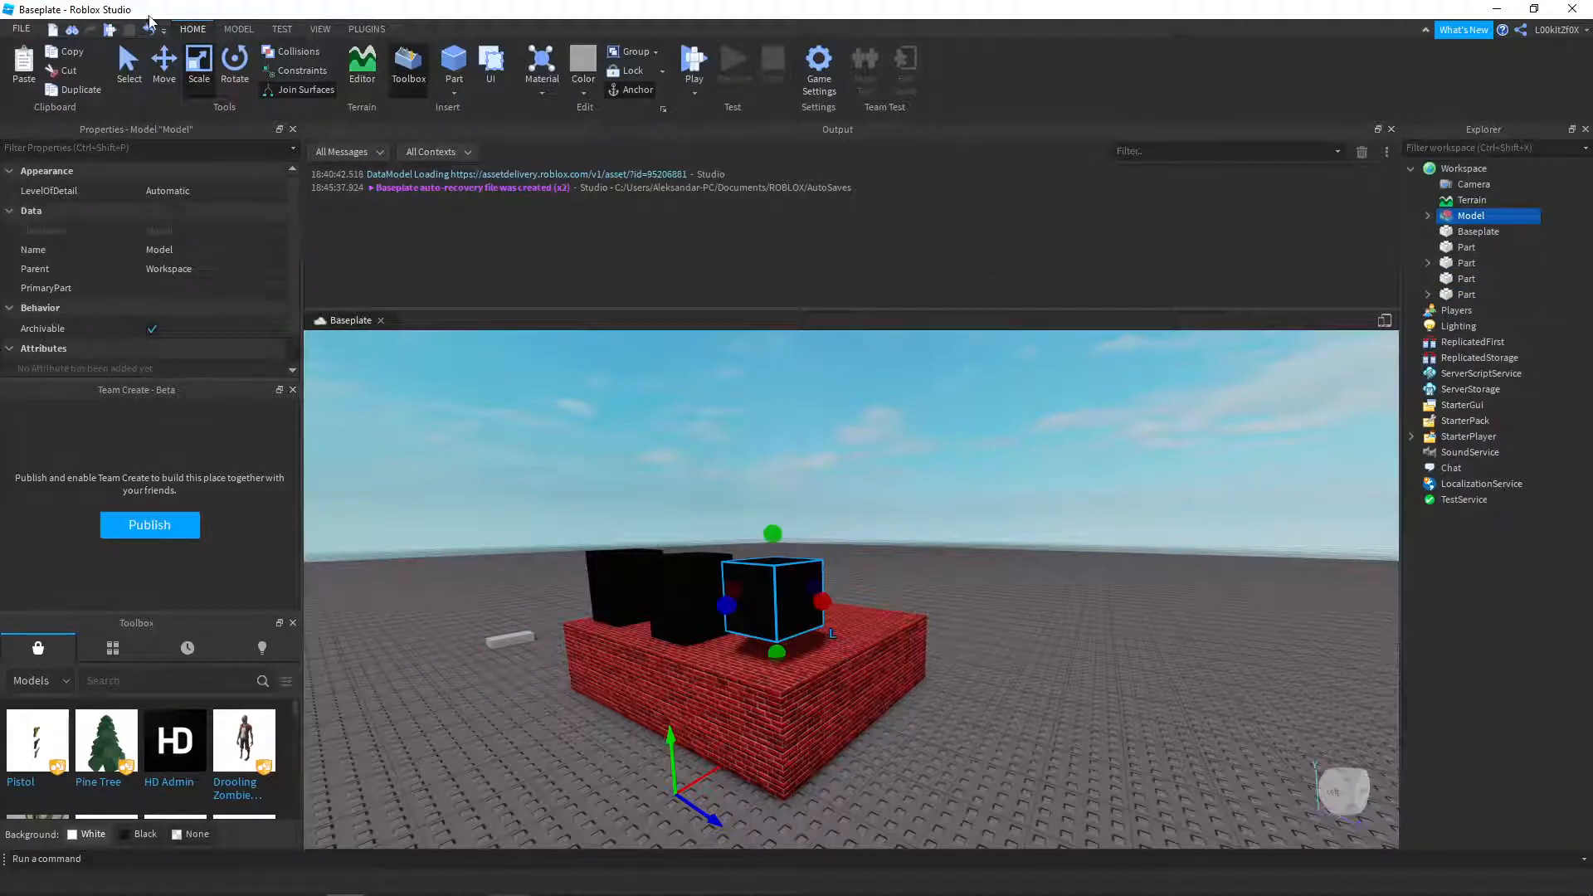
- Undo the grouping of the nearest black block
left_click(148, 29)
key("ctrl+z")
key("ctrl+z")
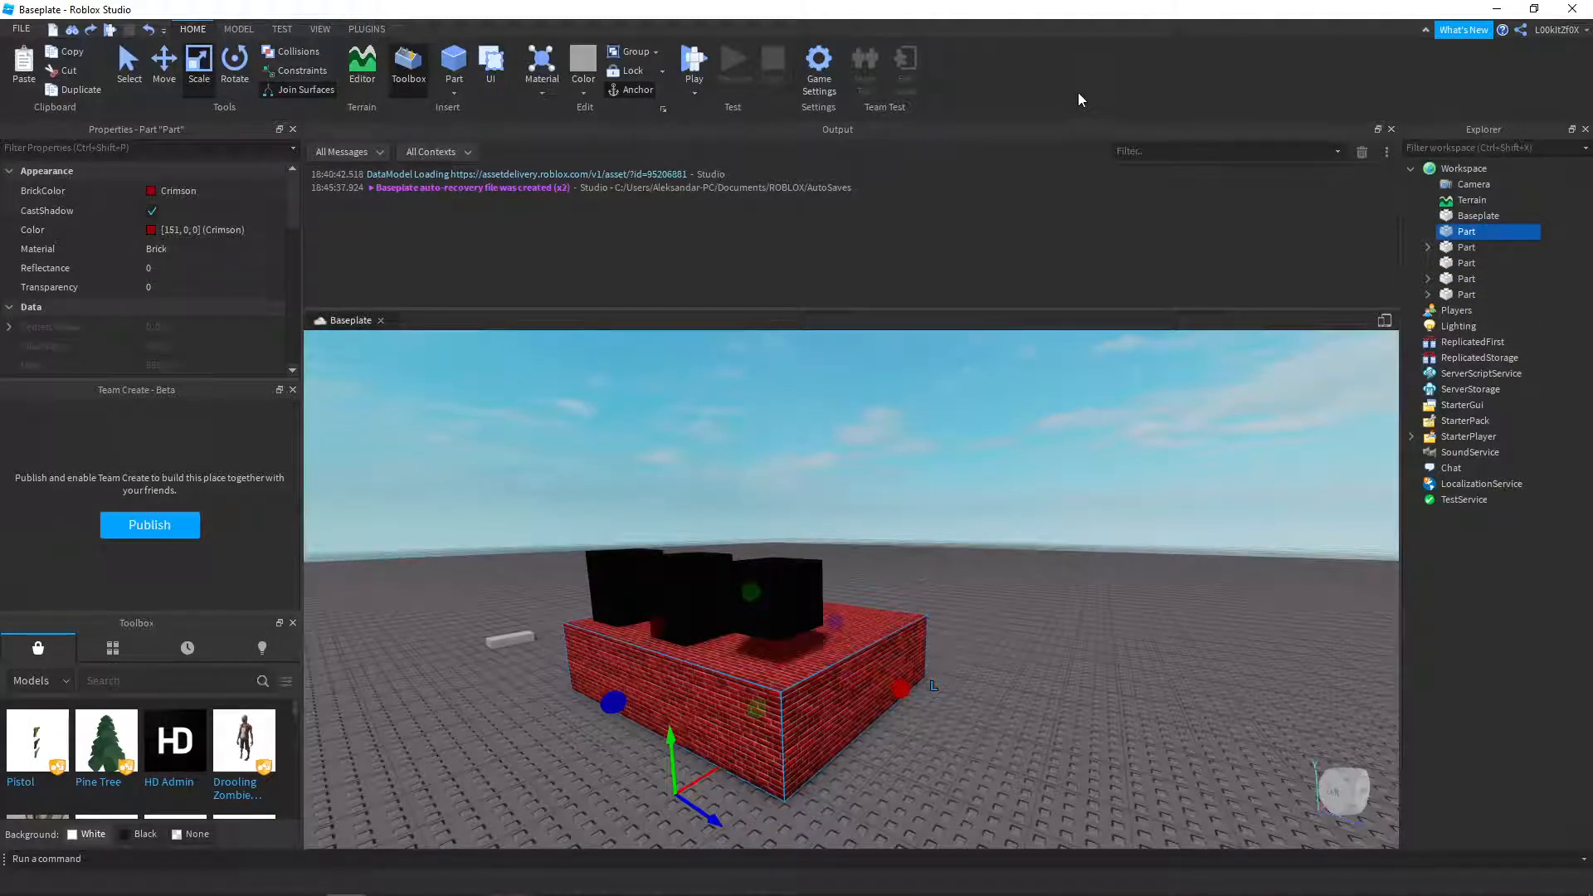
key("ctrl+z")
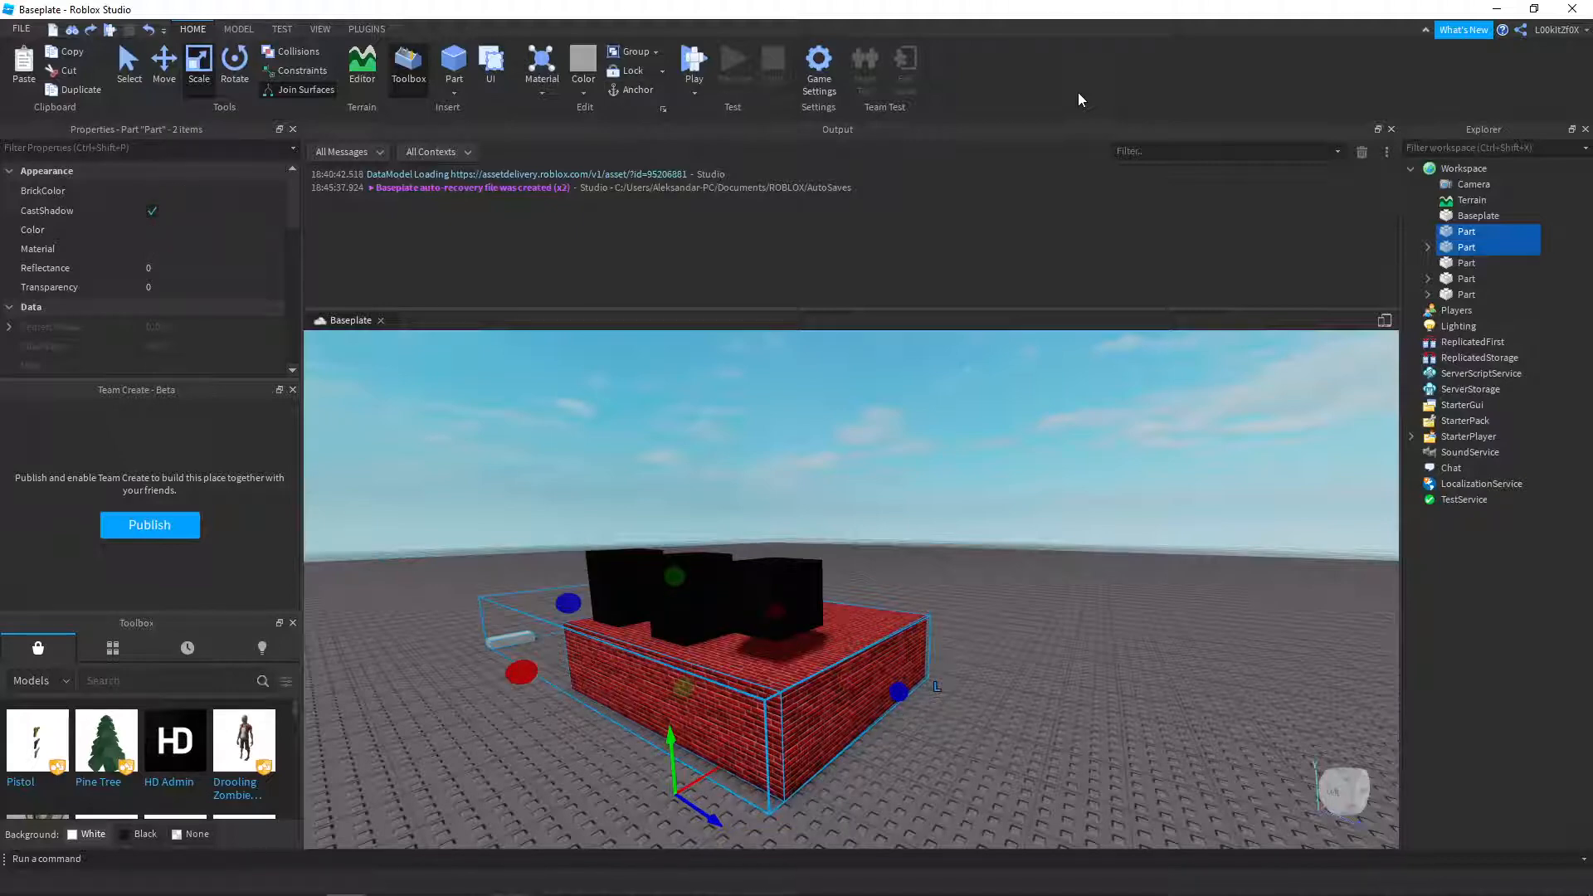
key("ctrl+z")
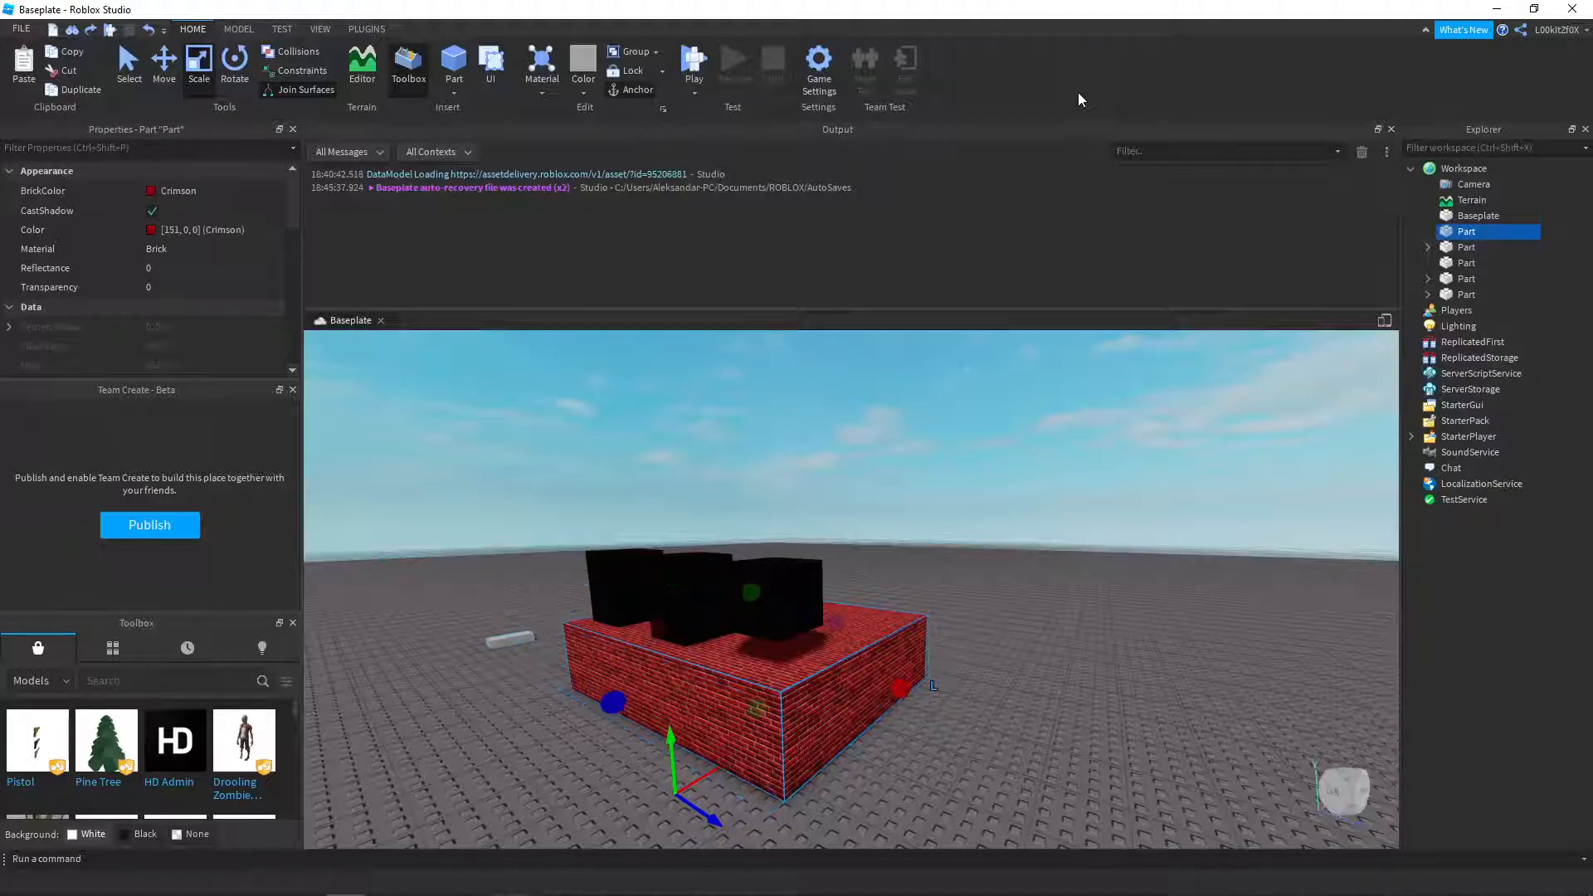
- Group the brick platform and its three black blocks into one model
left_click(1449, 233, "ctrl")
left_click(1449, 232, "ctrl")
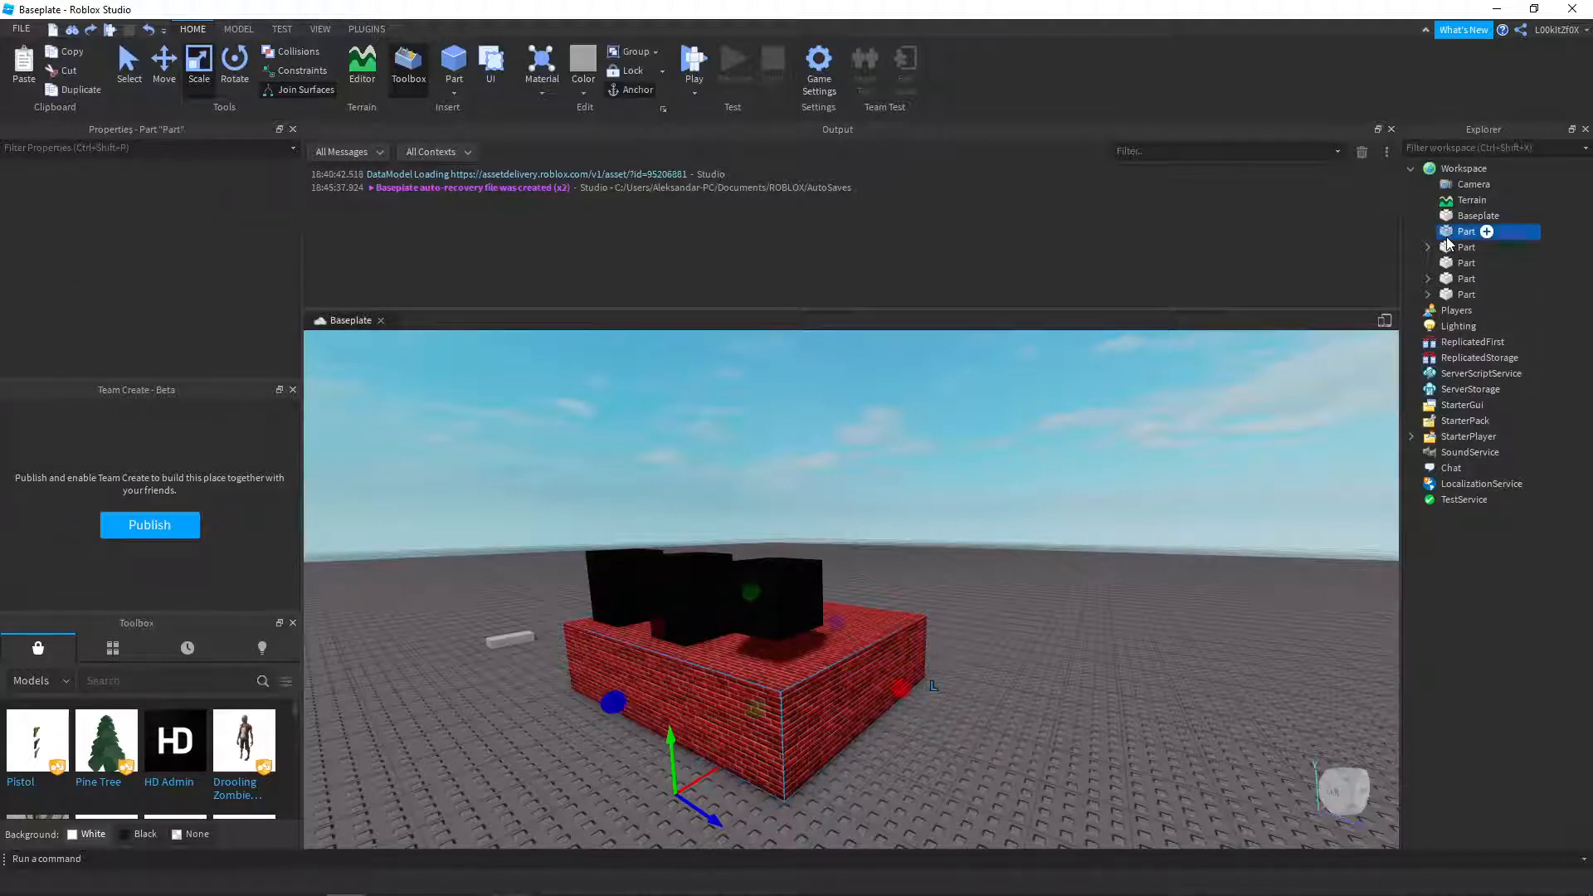
left_click(1449, 263, "ctrl")
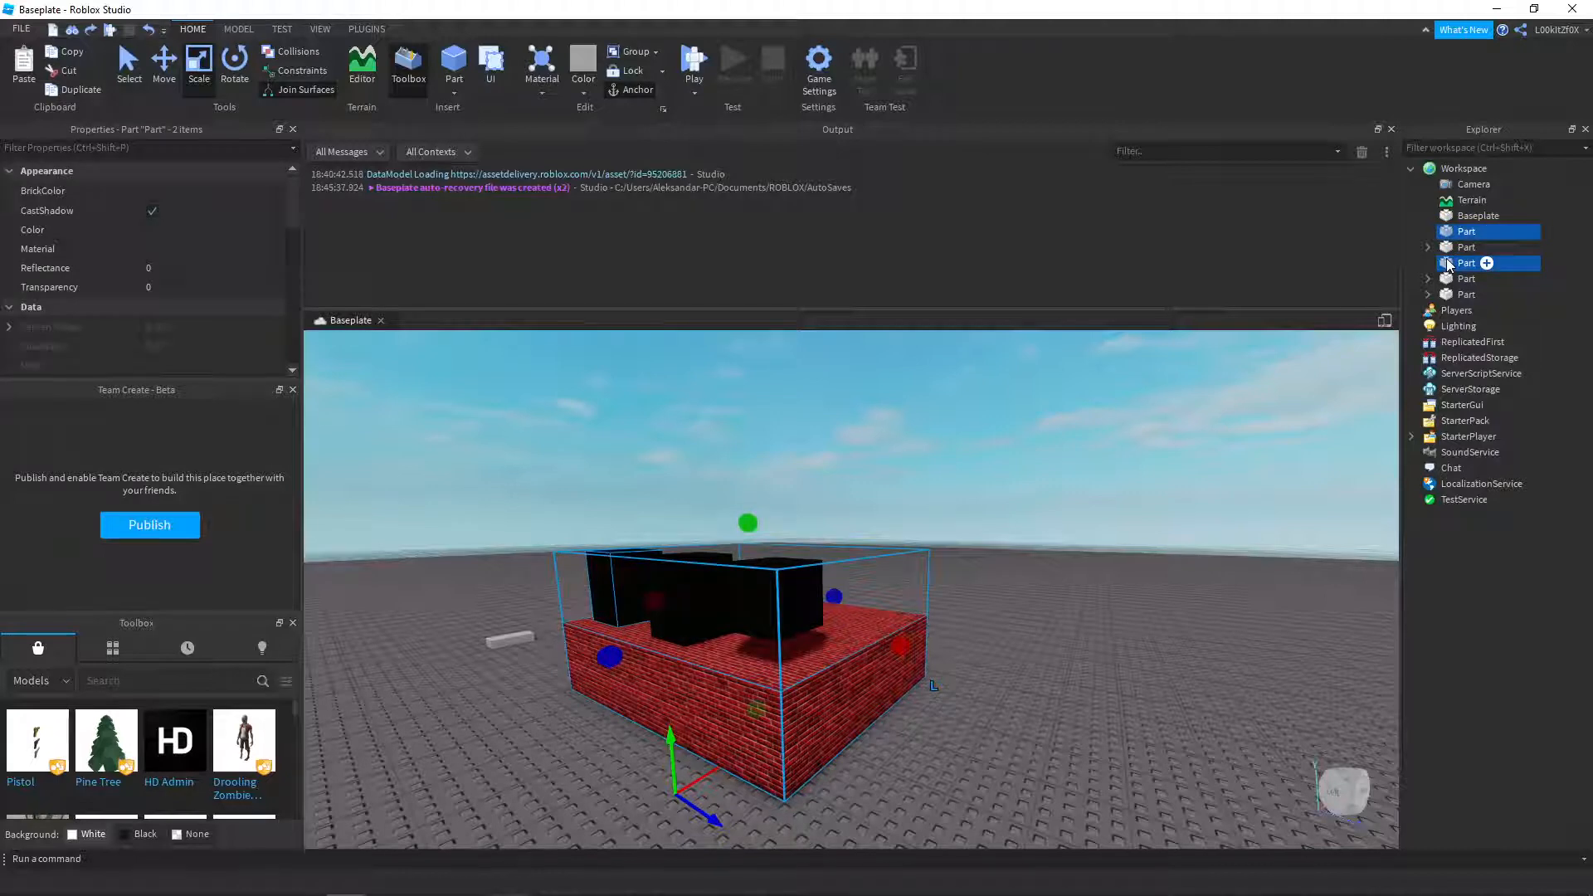
left_click(1449, 279, "ctrl")
left_click(1449, 293, "ctrl")
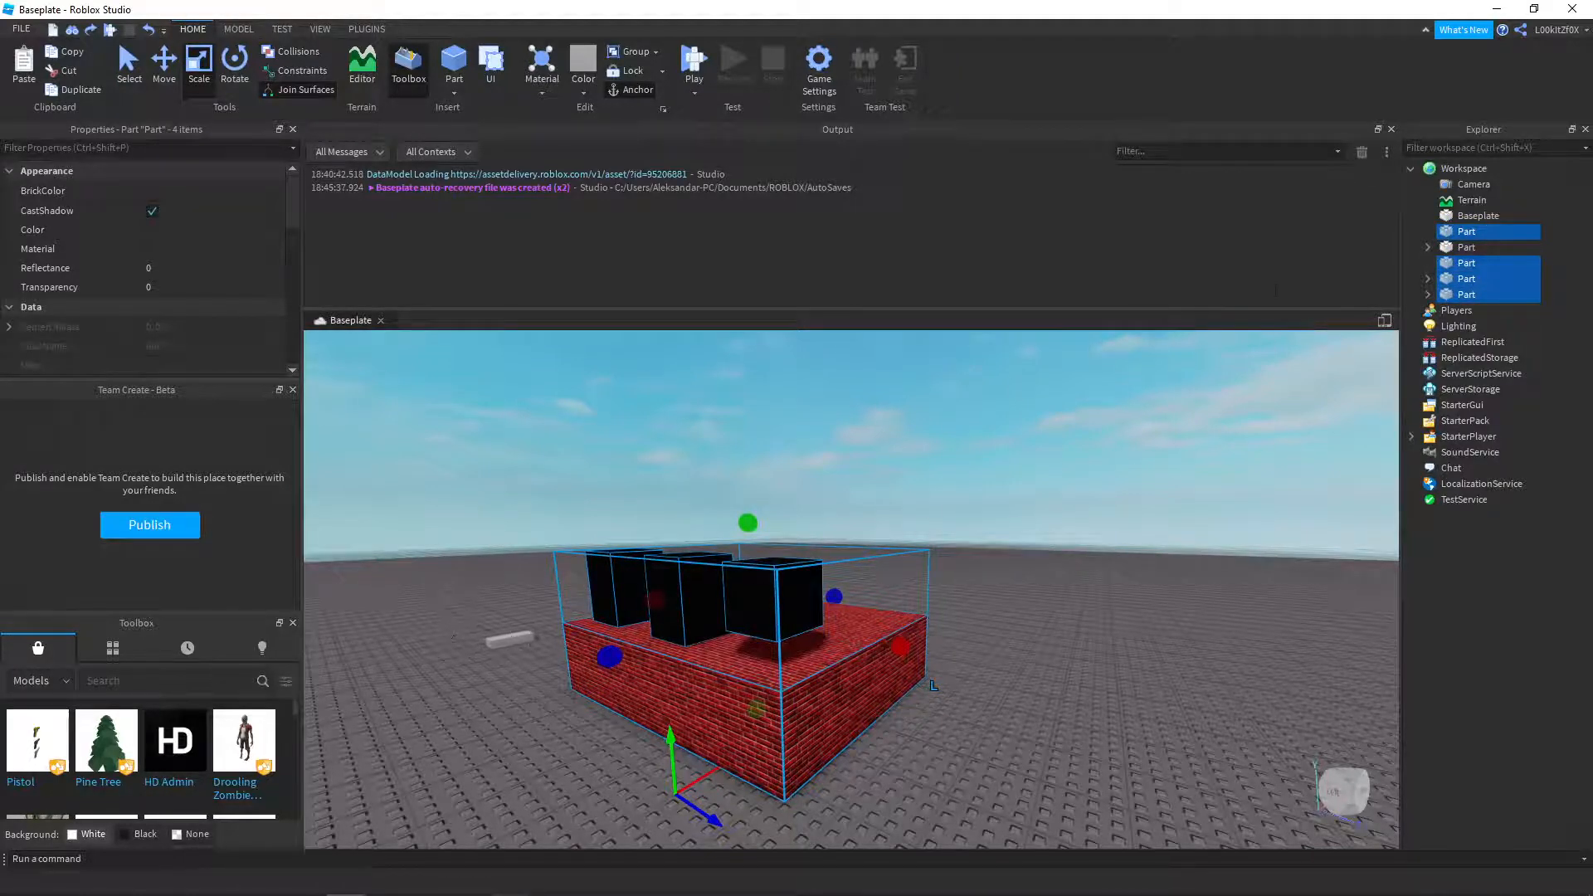
left_click(631, 51)
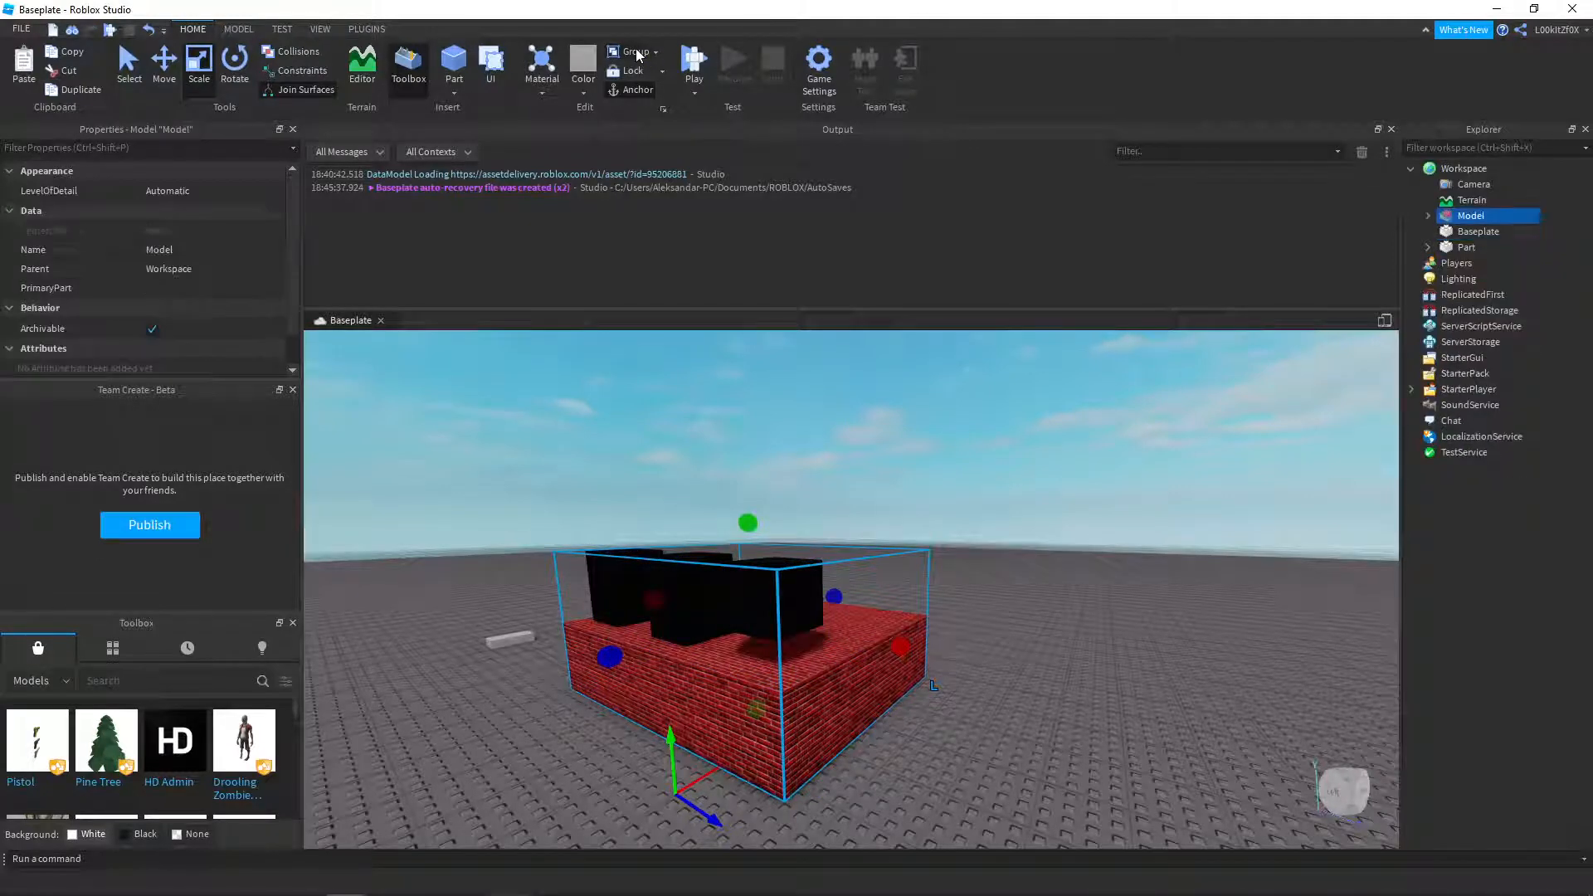
- Move the grouped platform model along its red axis
left_click(168, 74)
left_click_drag(933, 648, 1092, 658)
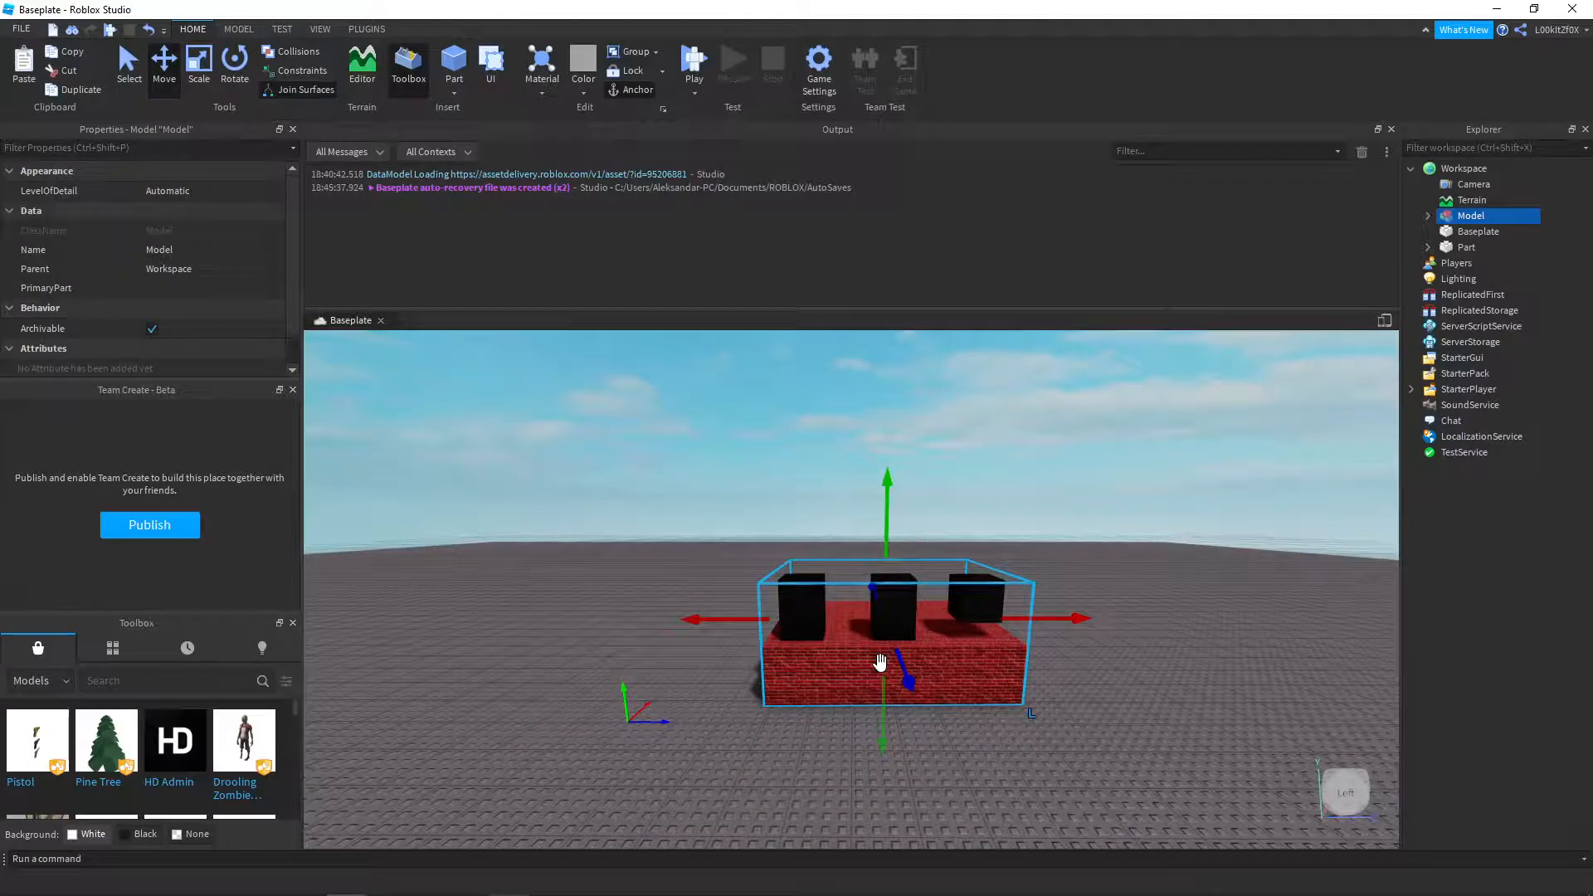
scroll(116, 274, "down", 2)
scroll(191, 255, "up", 2)
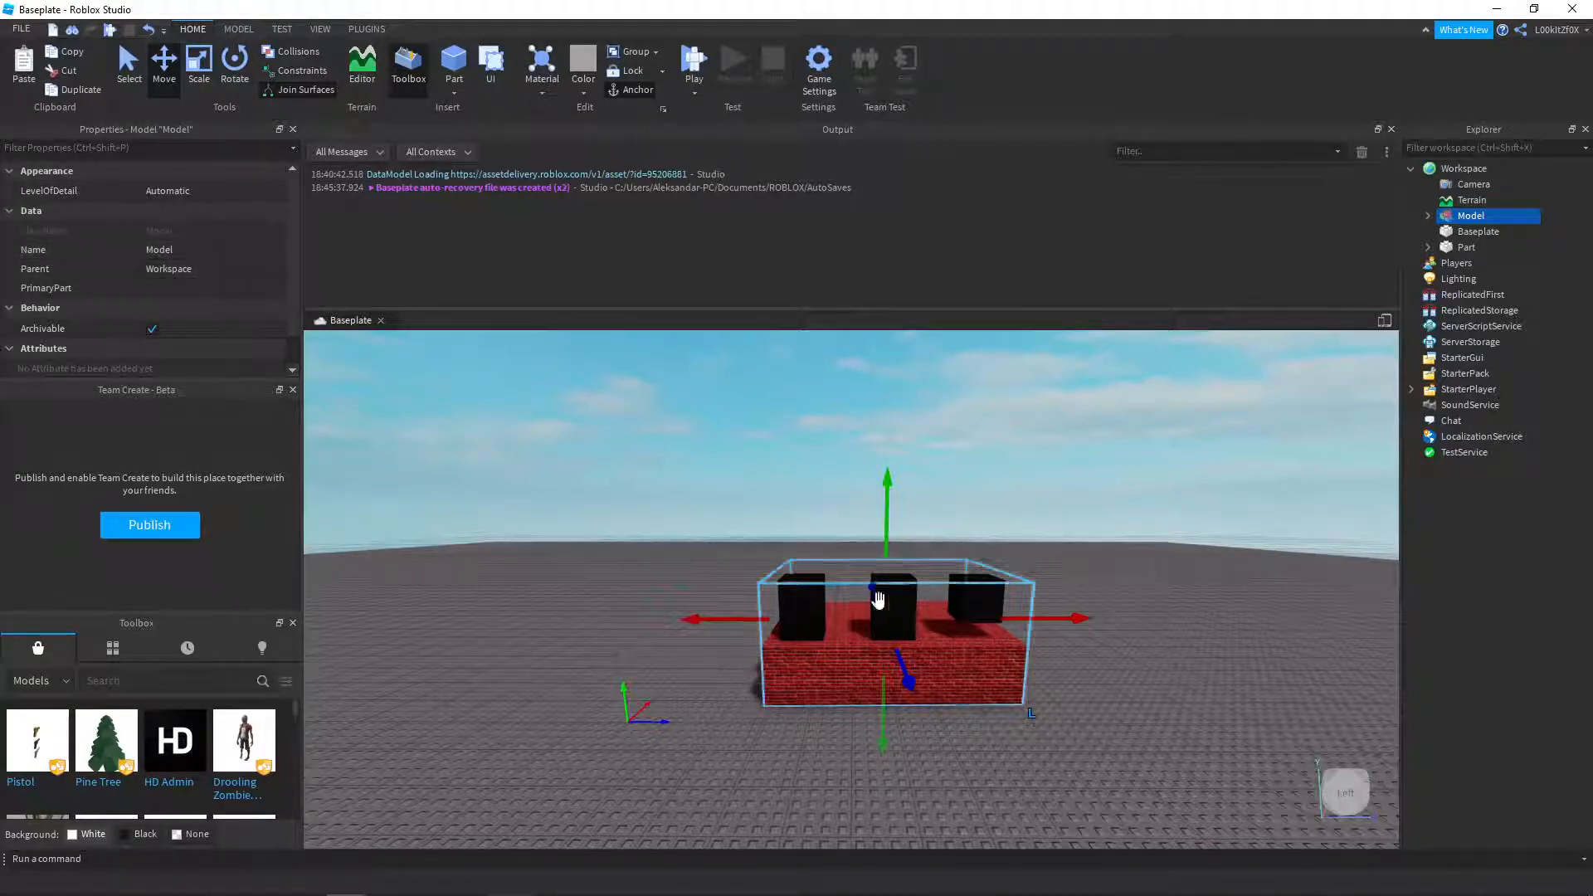
- Select ServerScriptService to show its properties
left_click_drag(1486, 291, 1464, 171)
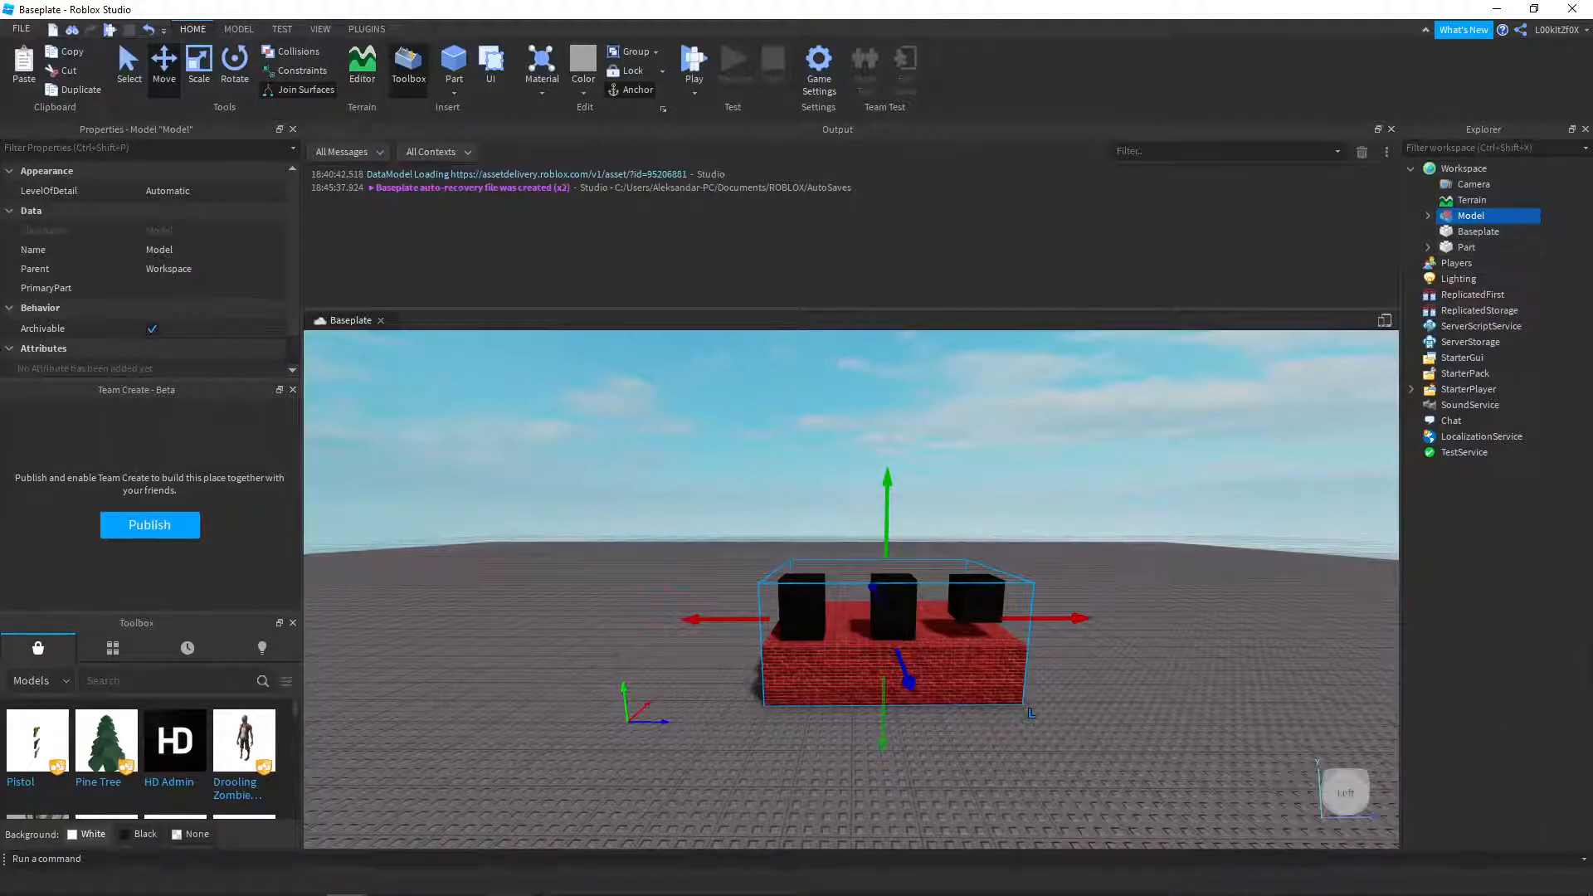
left_click(1445, 328)
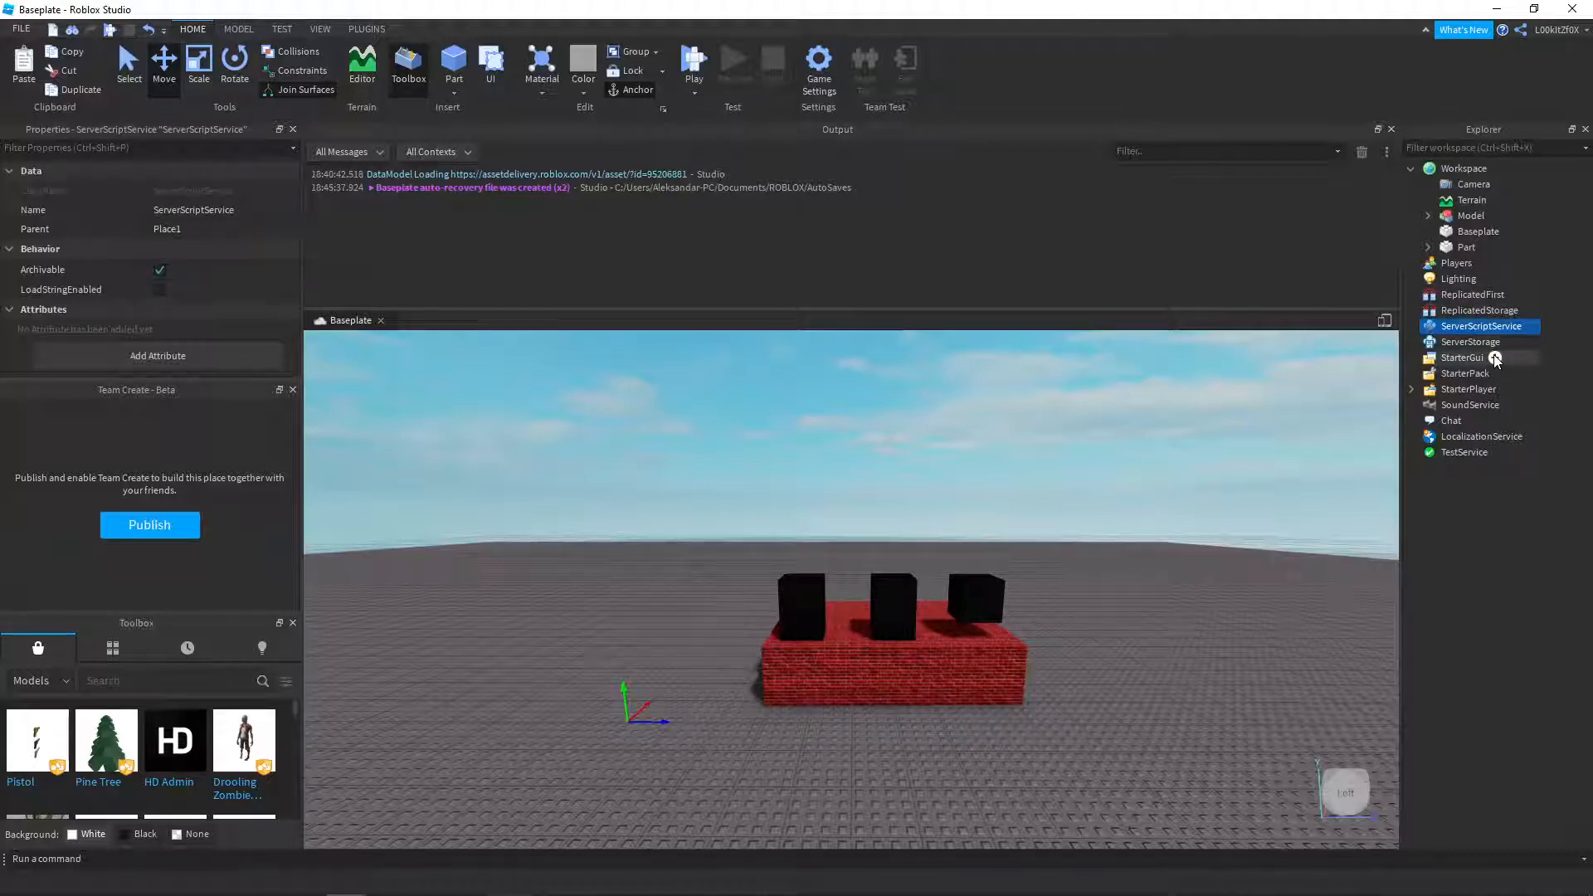
- Select the ServerStorage, StarterGui and StarterPack services one after another to view their properties
left_click(1470, 340)
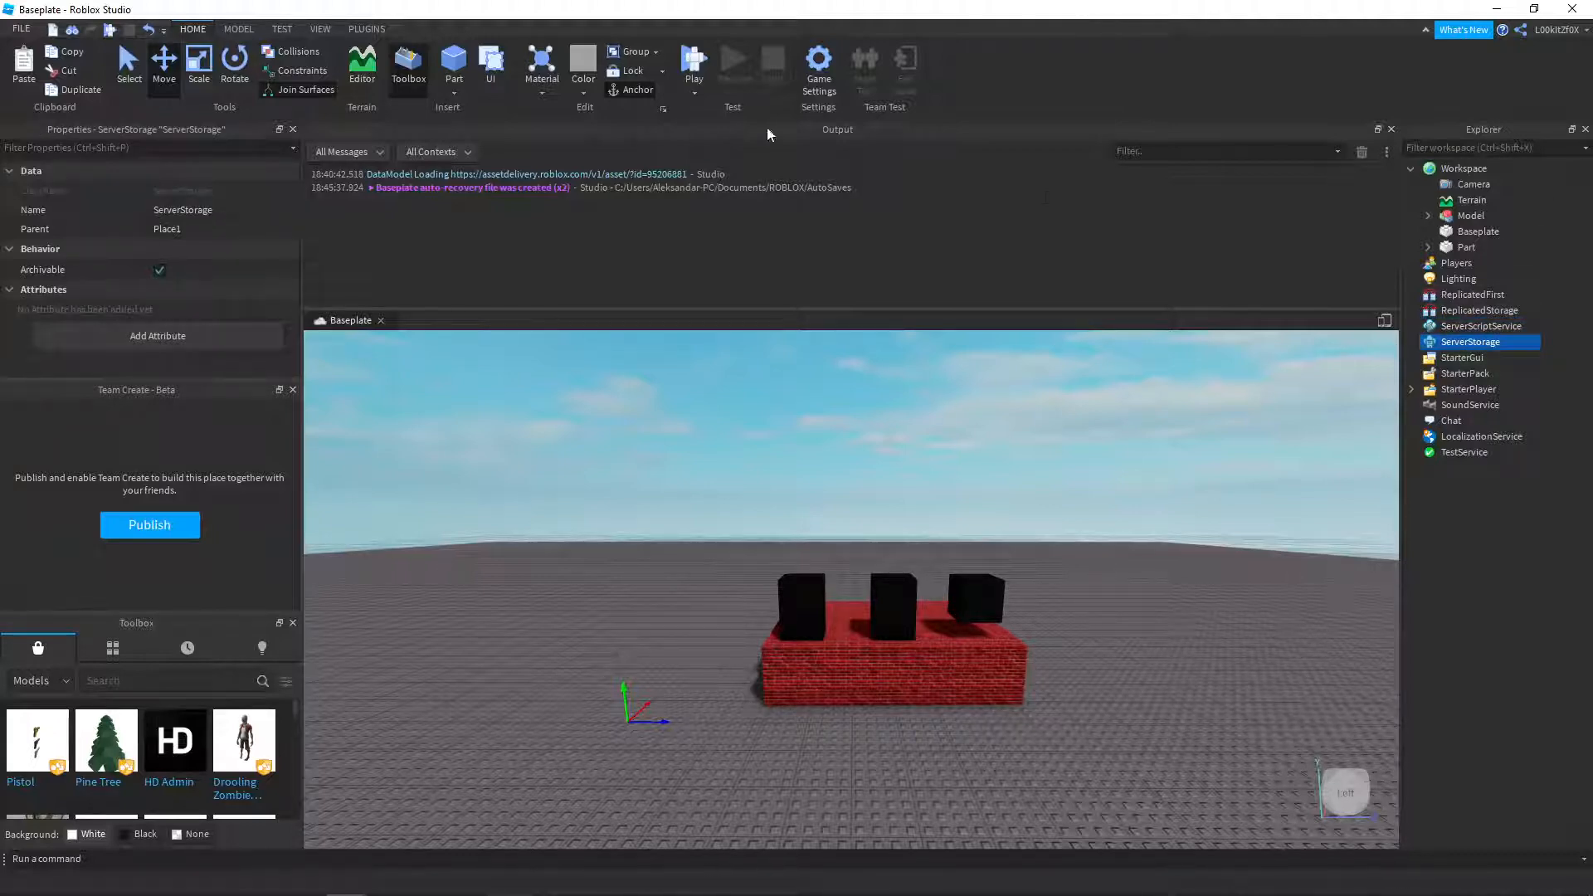
mouse_move(1470, 347)
left_click(1462, 360)
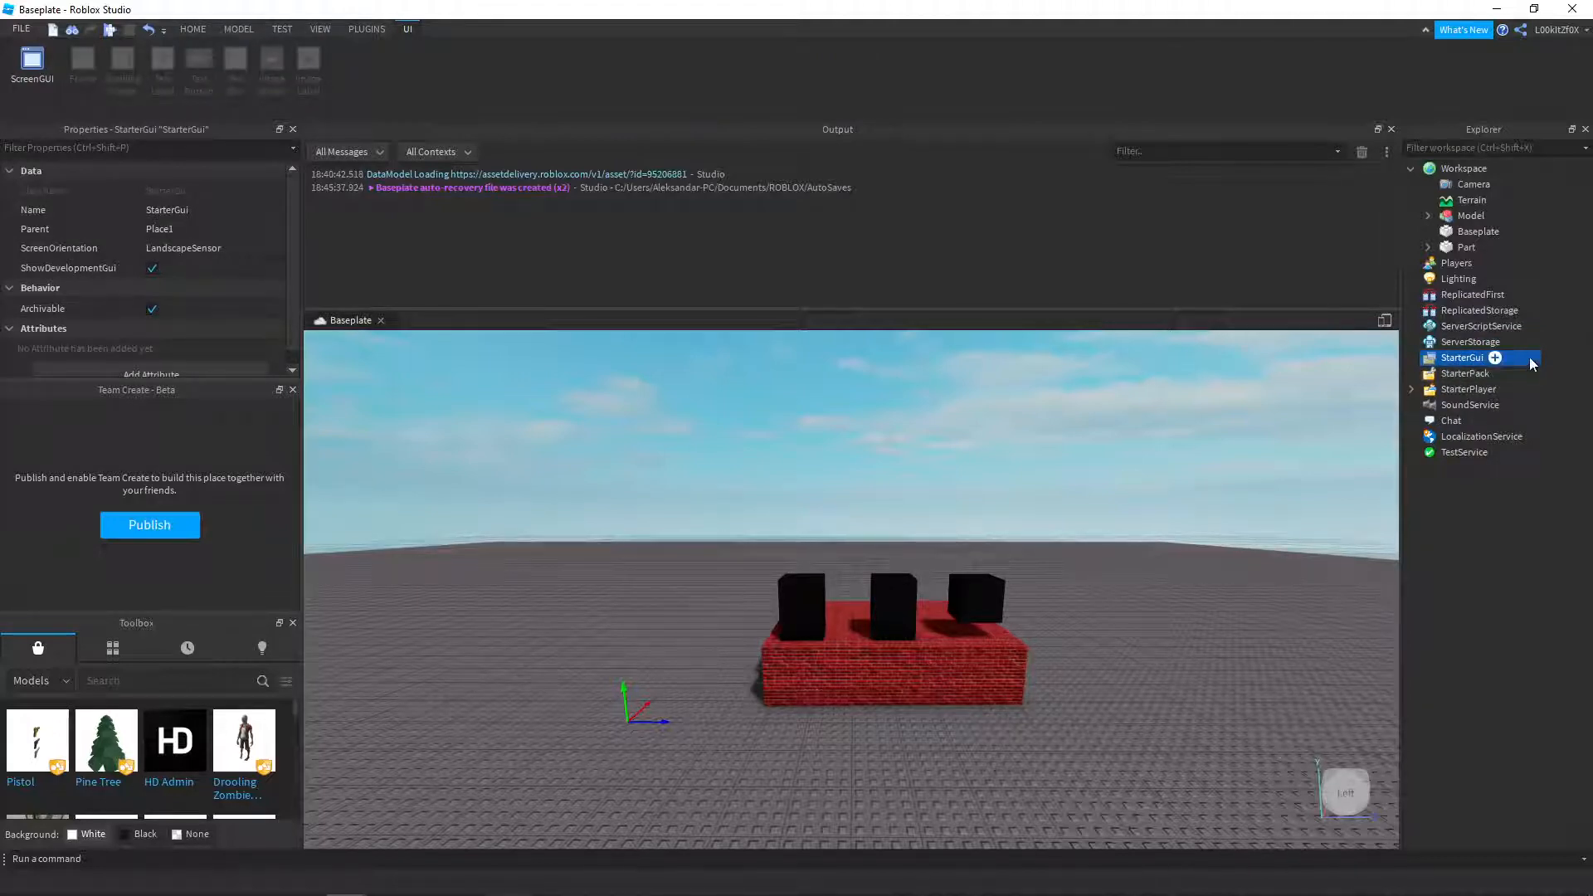
left_click(1454, 372)
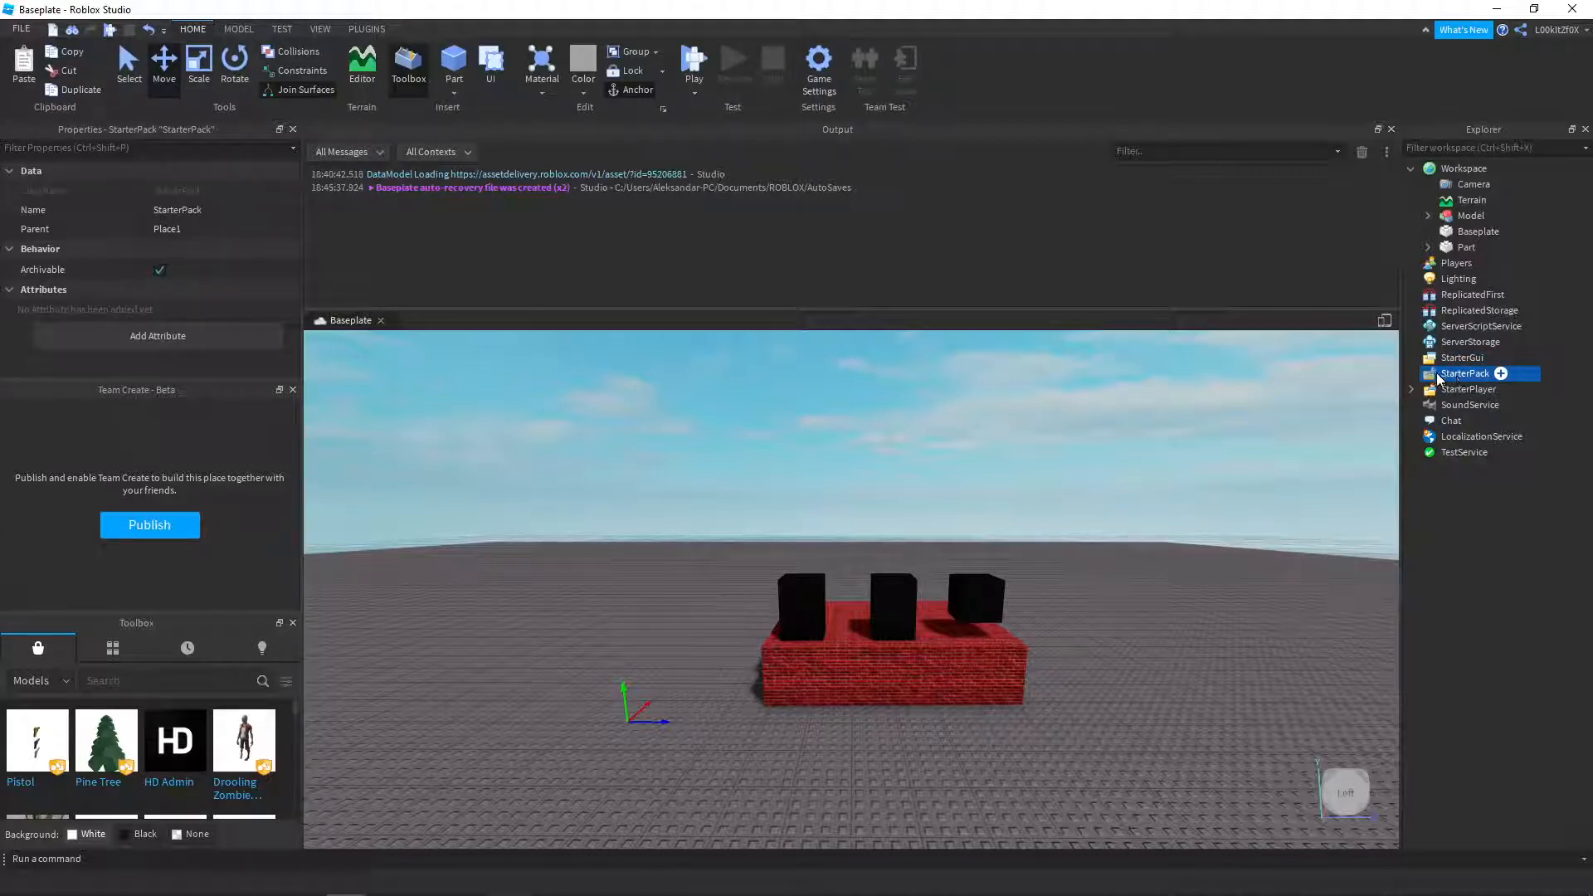
- Examine StarterPlayer and its StarterCharacterScripts and StarterPlayerScripts folders
left_click(1468, 390)
left_click(1412, 390)
left_click(1485, 405)
left_click(1485, 421)
left_click(1482, 405)
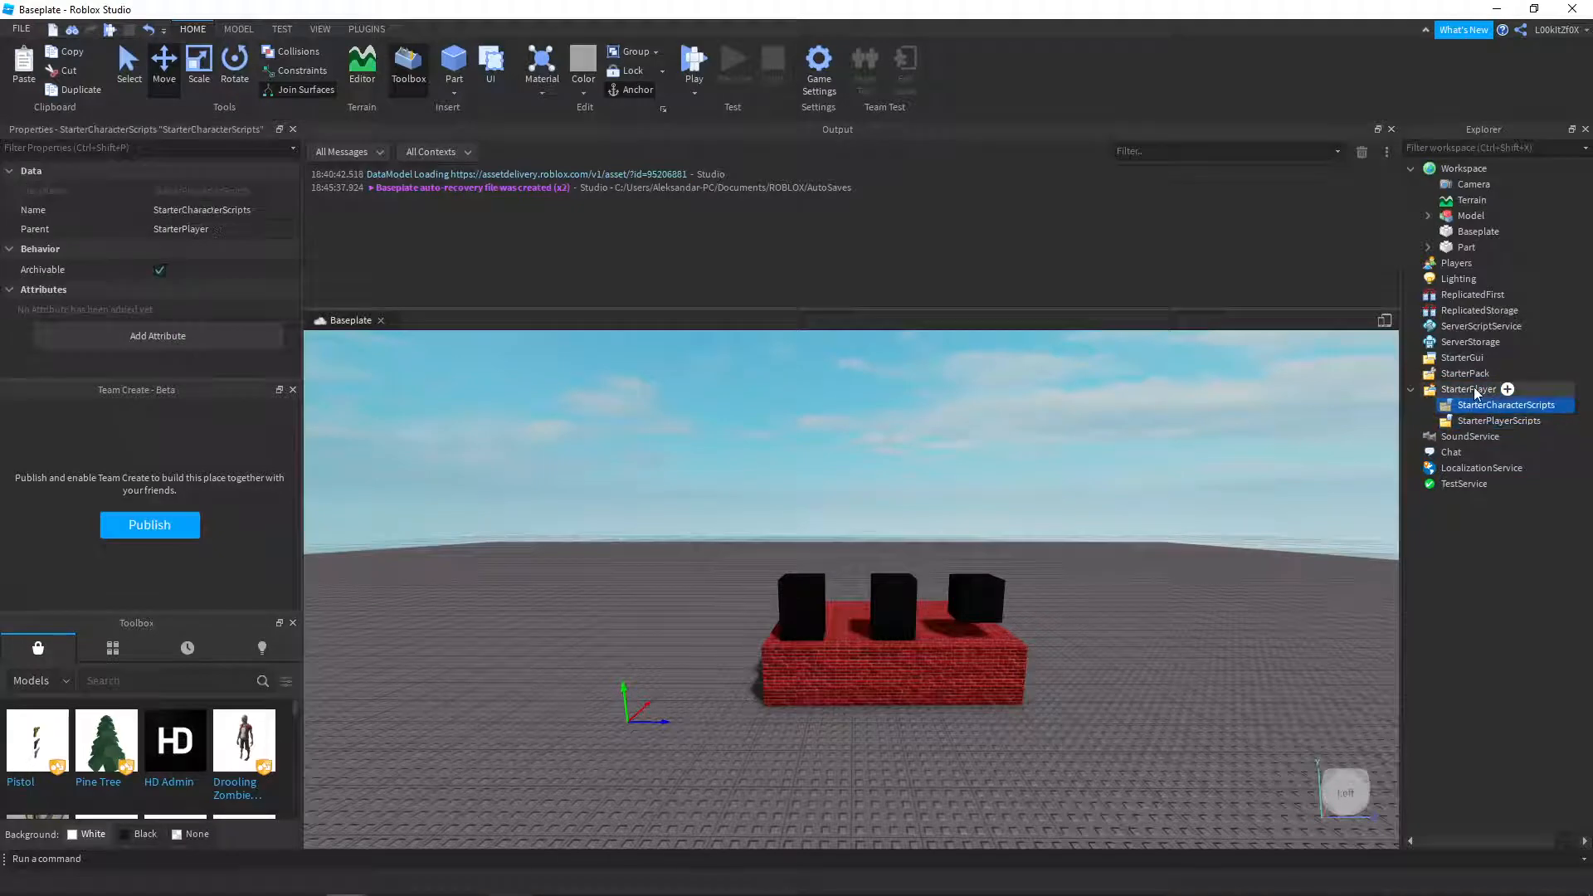
left_click(1475, 390)
left_click(1412, 391)
key("F2")
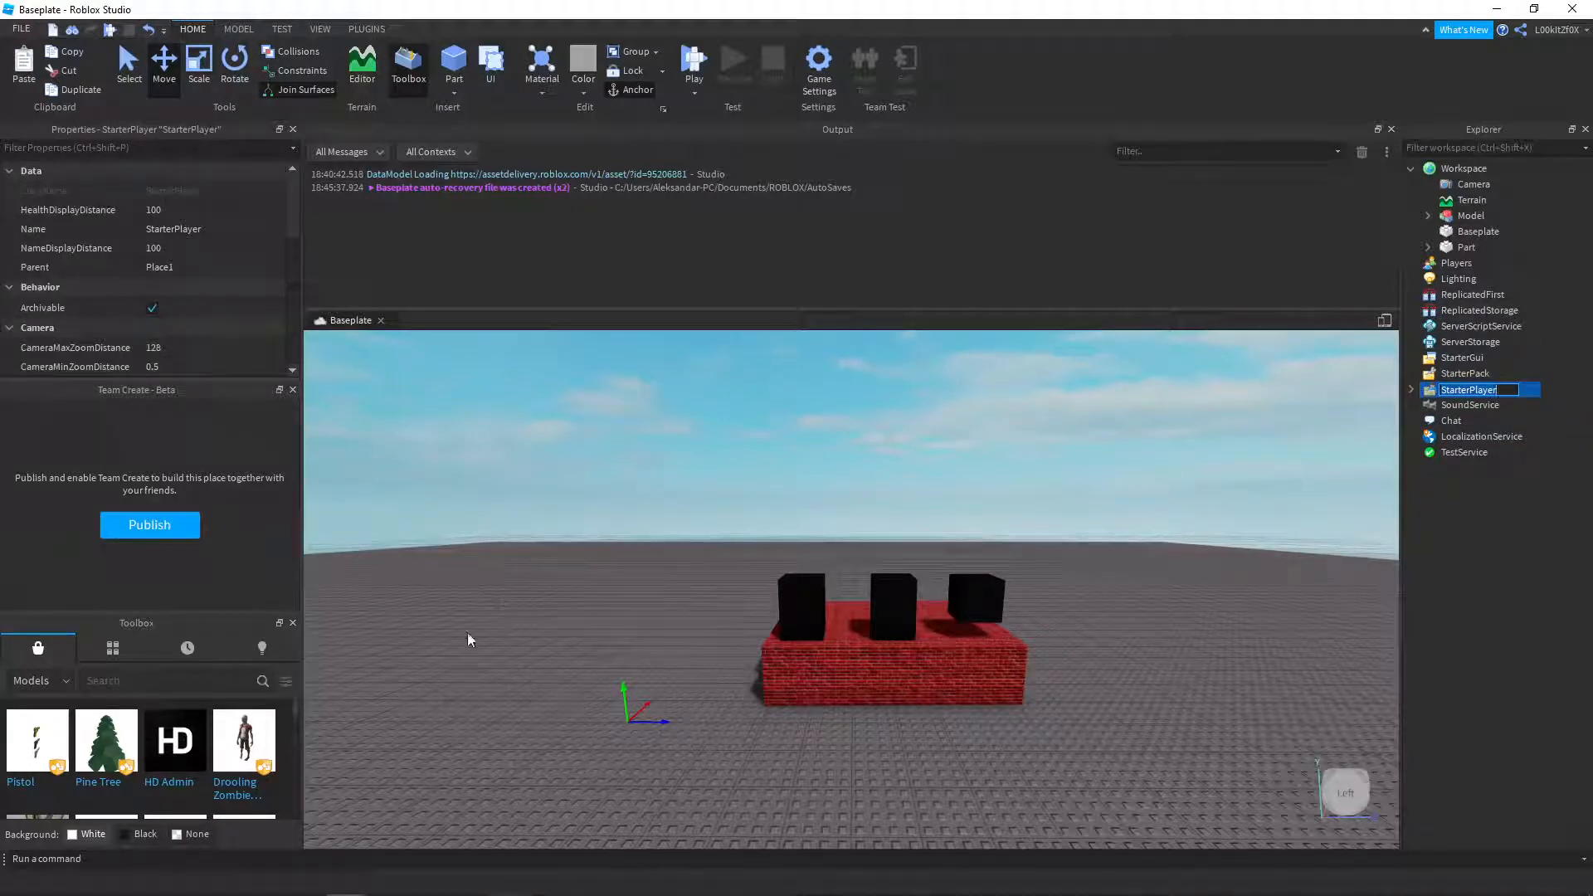
- Insert the Drooling Zombie (Rthro) model into the place and focus the view on it
left_click(256, 734)
left_click(217, 797)
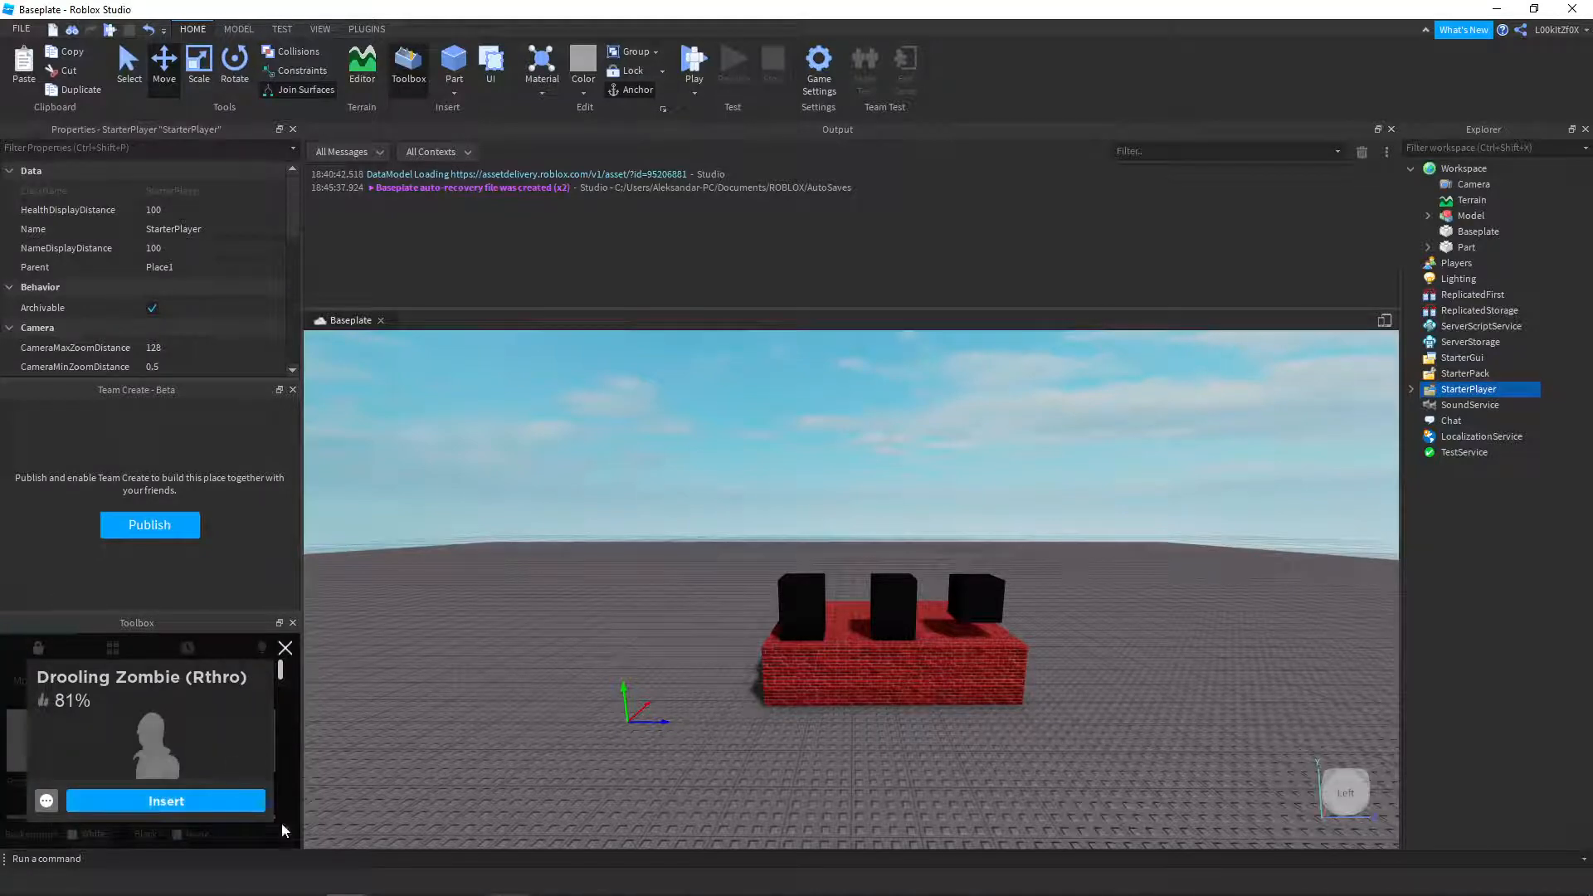
right_click_drag(1054, 432, 884, 482)
left_click_drag(863, 523, 1500, 393)
key("f")
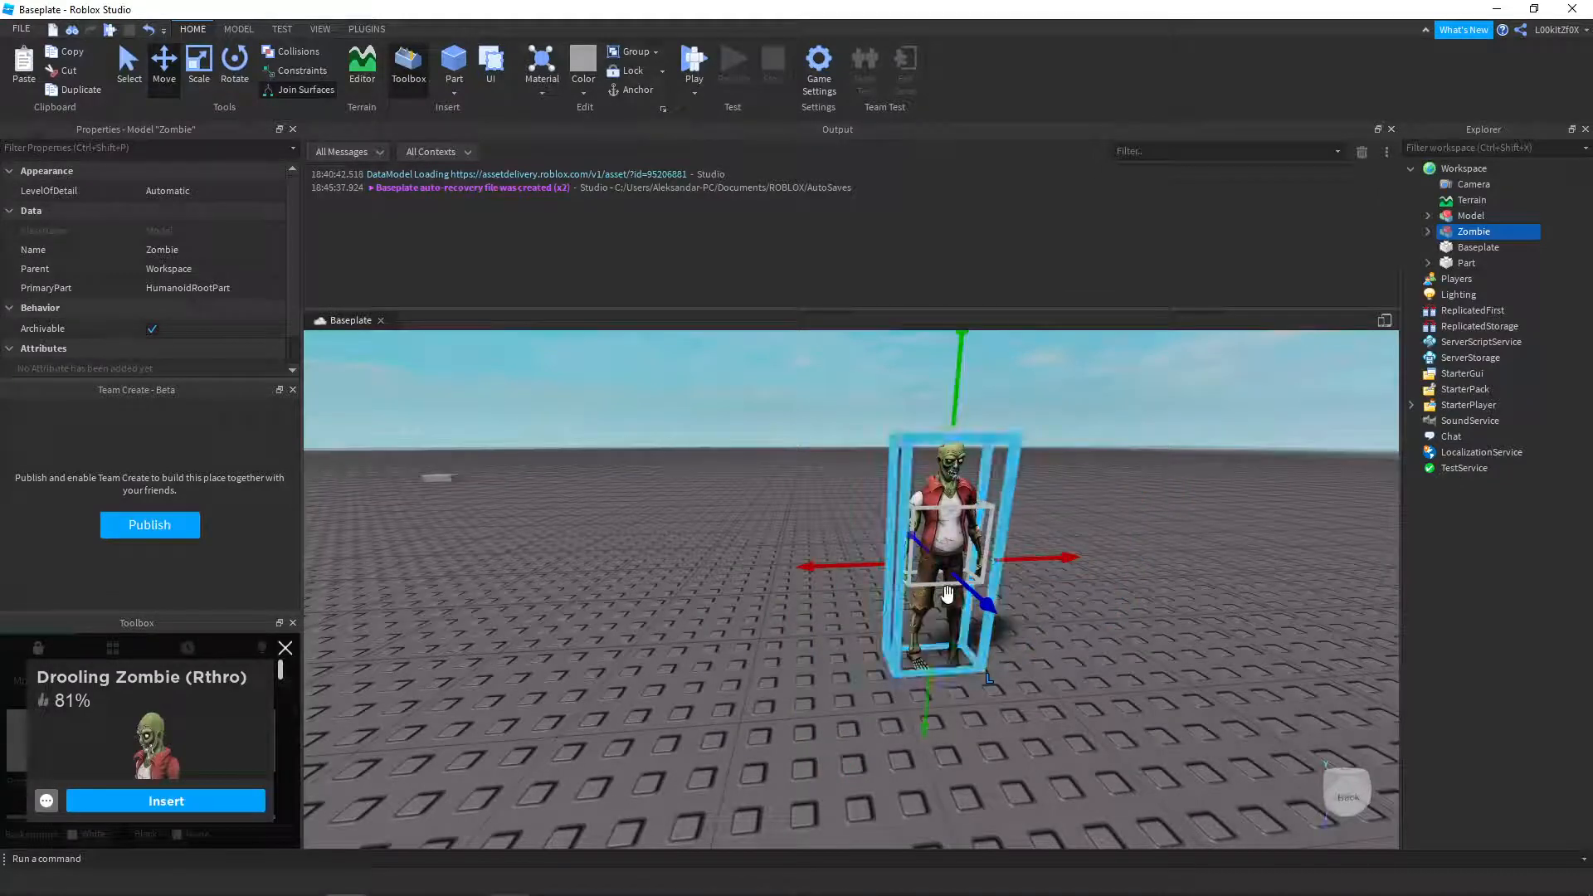
- Move the Zombie model from Workspace into StarterPlayer
left_click_drag(1460, 246, 1469, 406)
left_click(1428, 392)
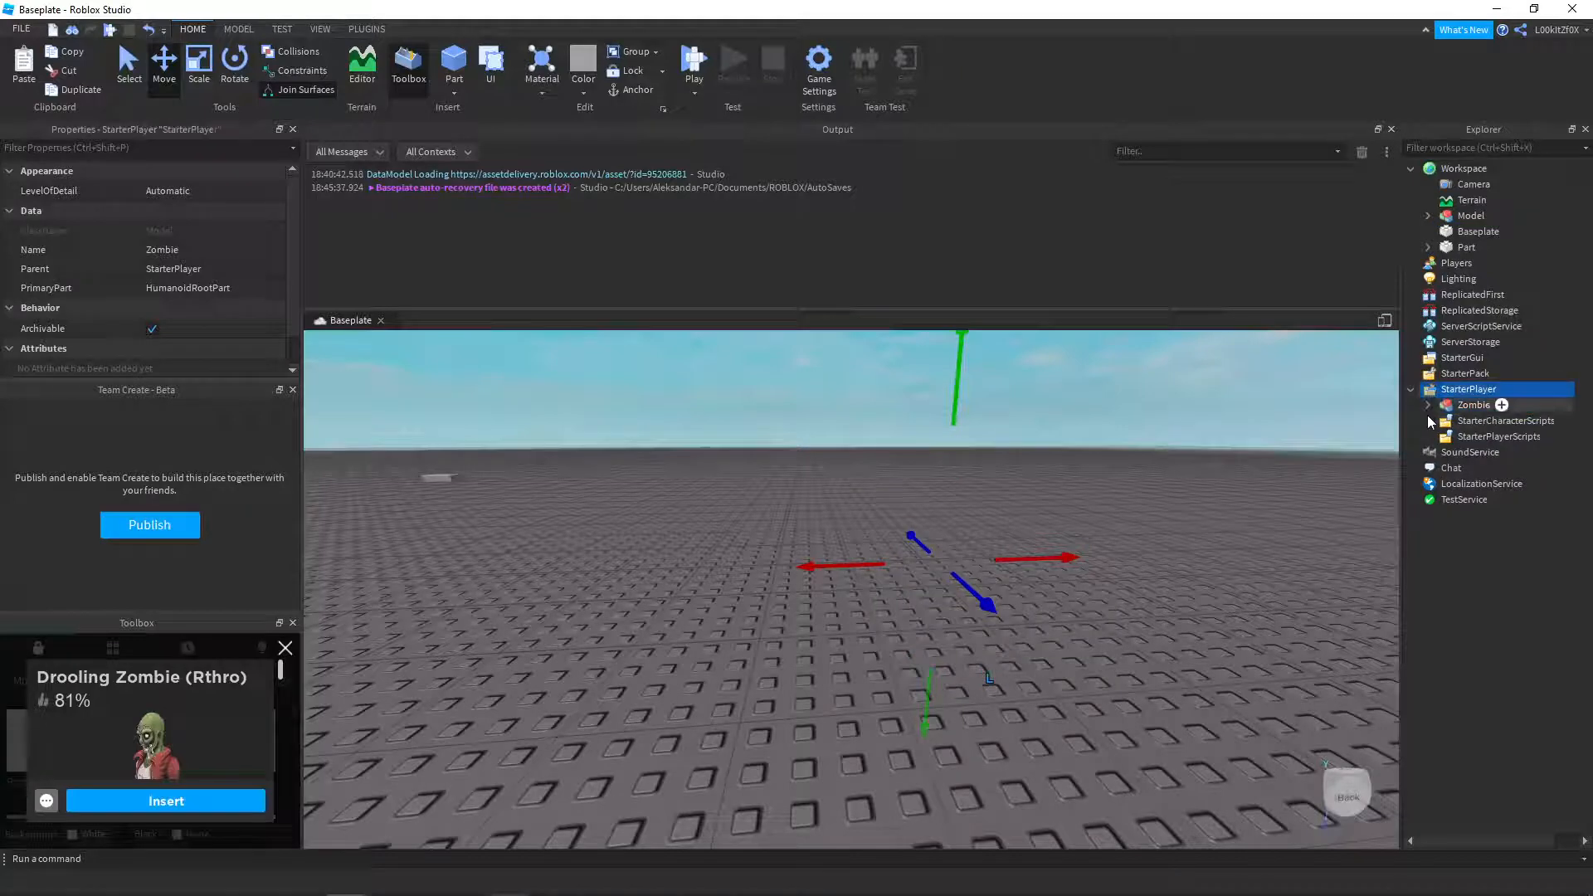
left_click(1428, 405)
left_click(1429, 407)
left_click(1412, 389)
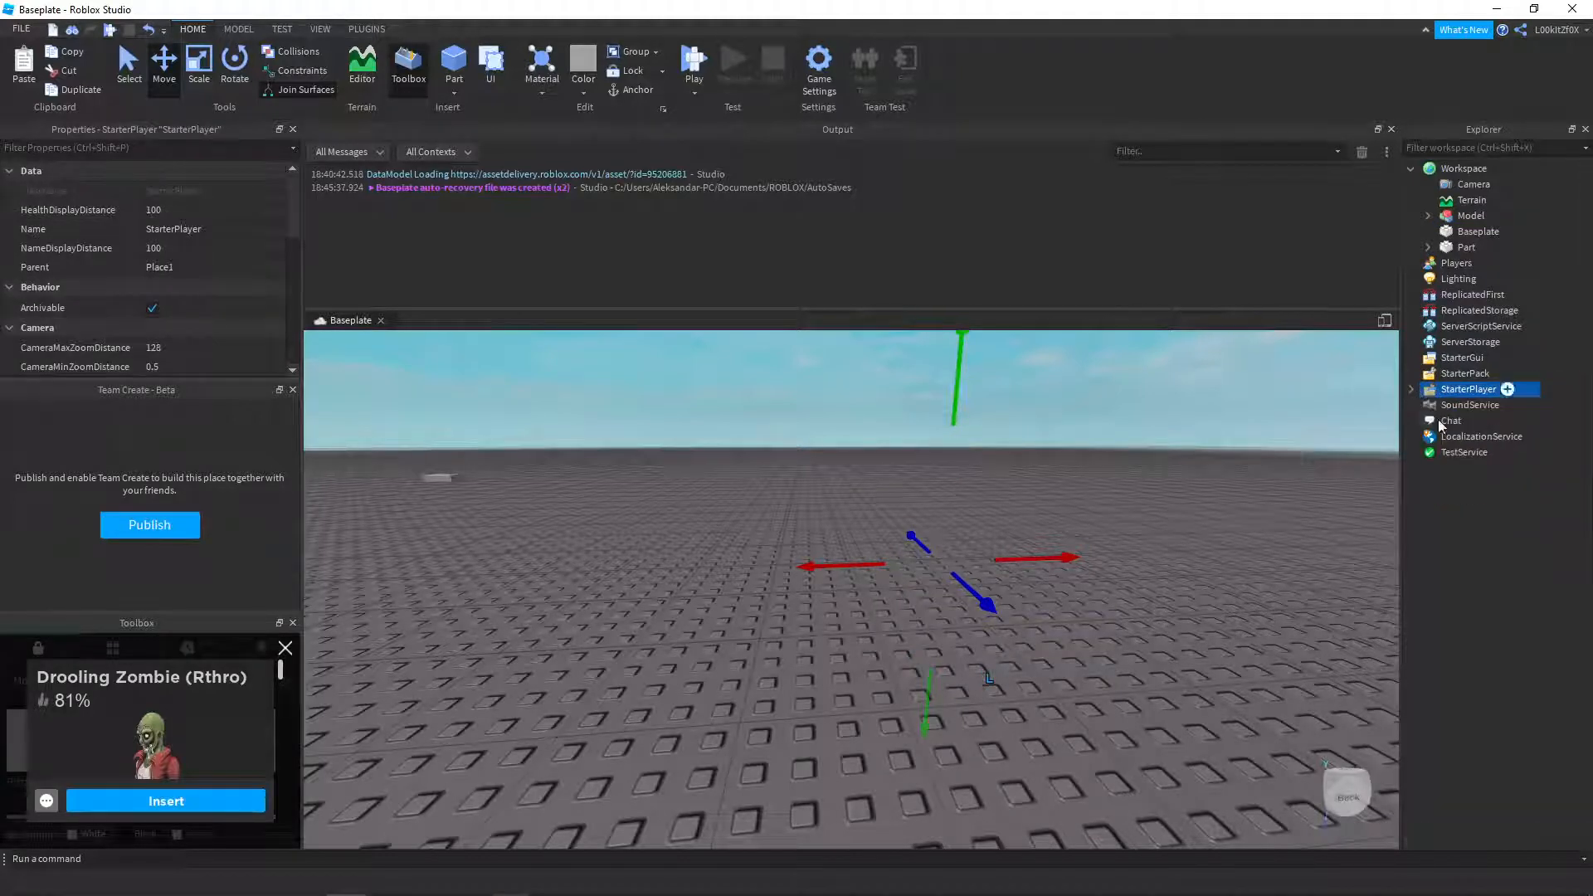
- Look through the SoundService, Chat, LocalizationService and TestService entries, and dismiss the zombie asset preview
left_click(1448, 419)
left_click(1438, 406)
left_click(1449, 421)
left_click(1452, 454)
left_click(1457, 438)
left_click(1454, 454)
left_click(1455, 421)
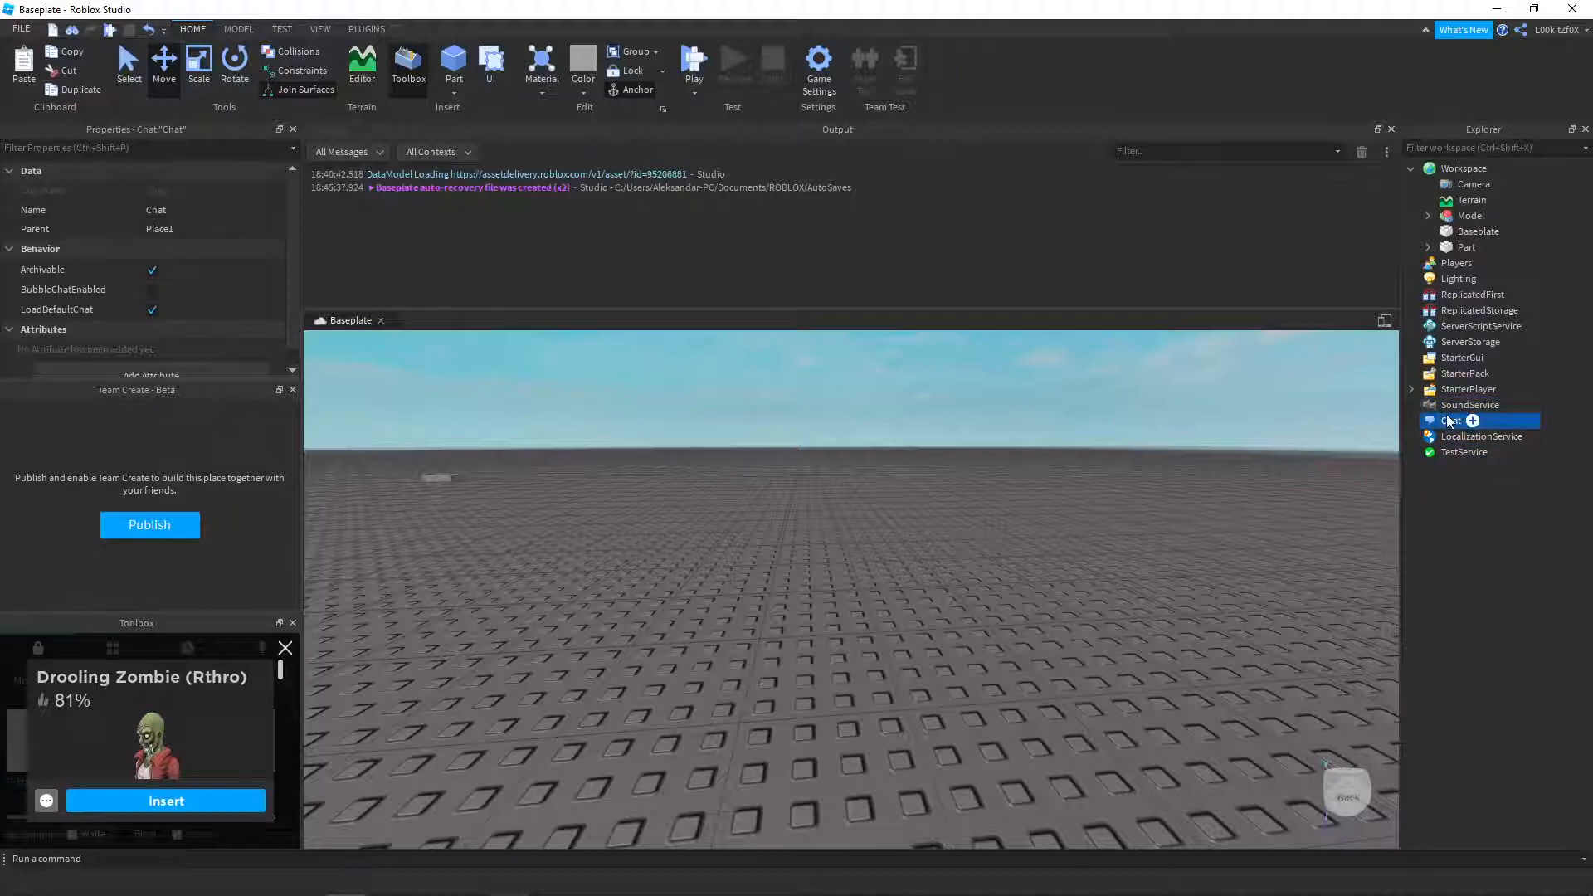
key("F2")
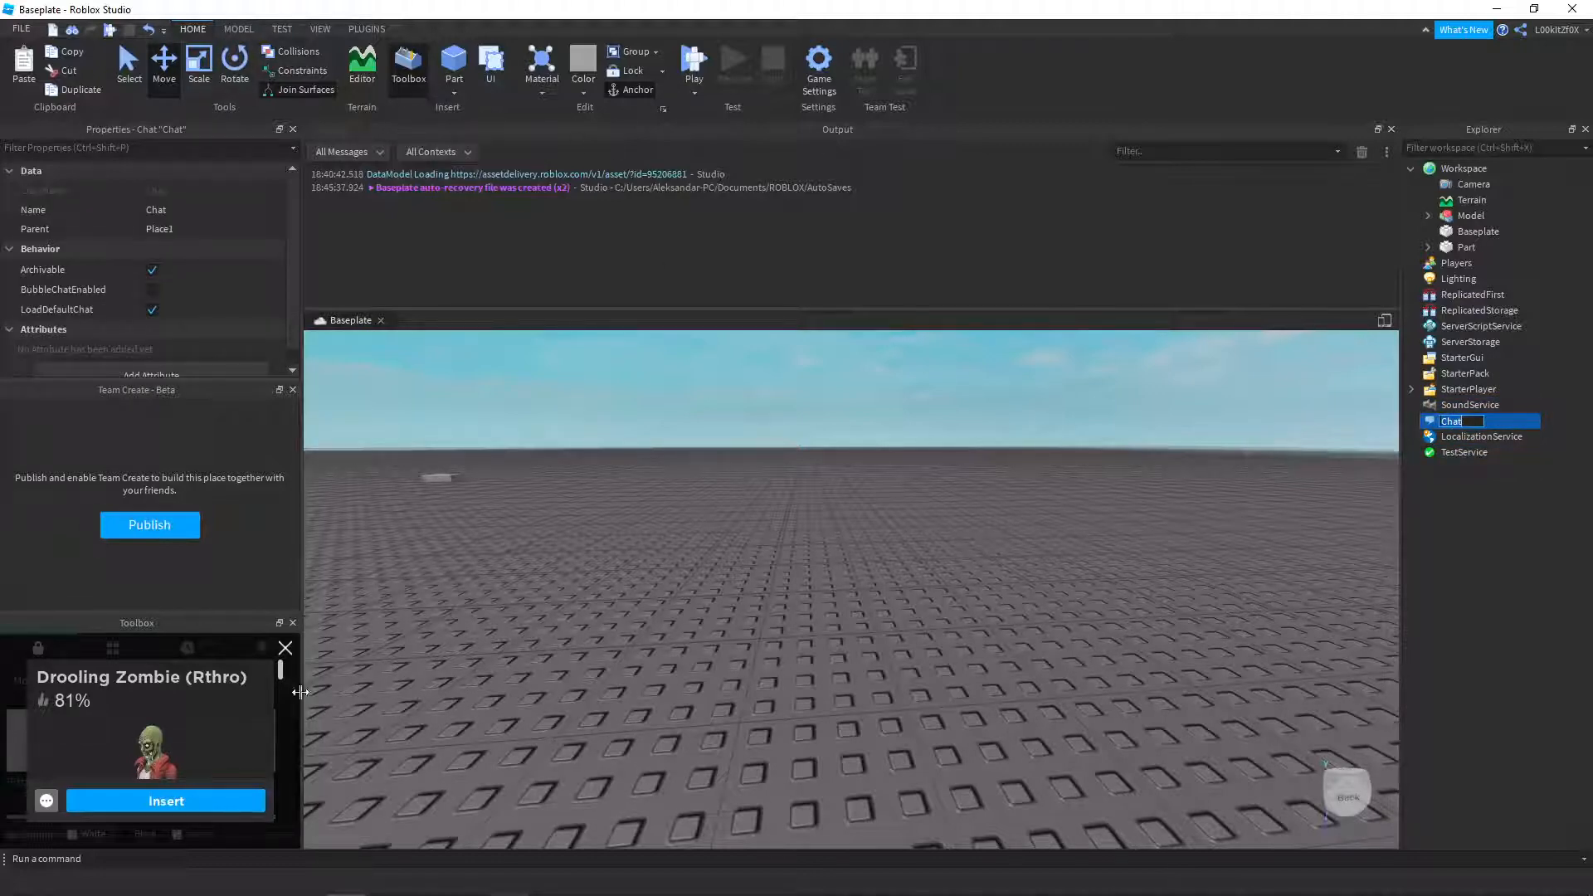
left_click(283, 650)
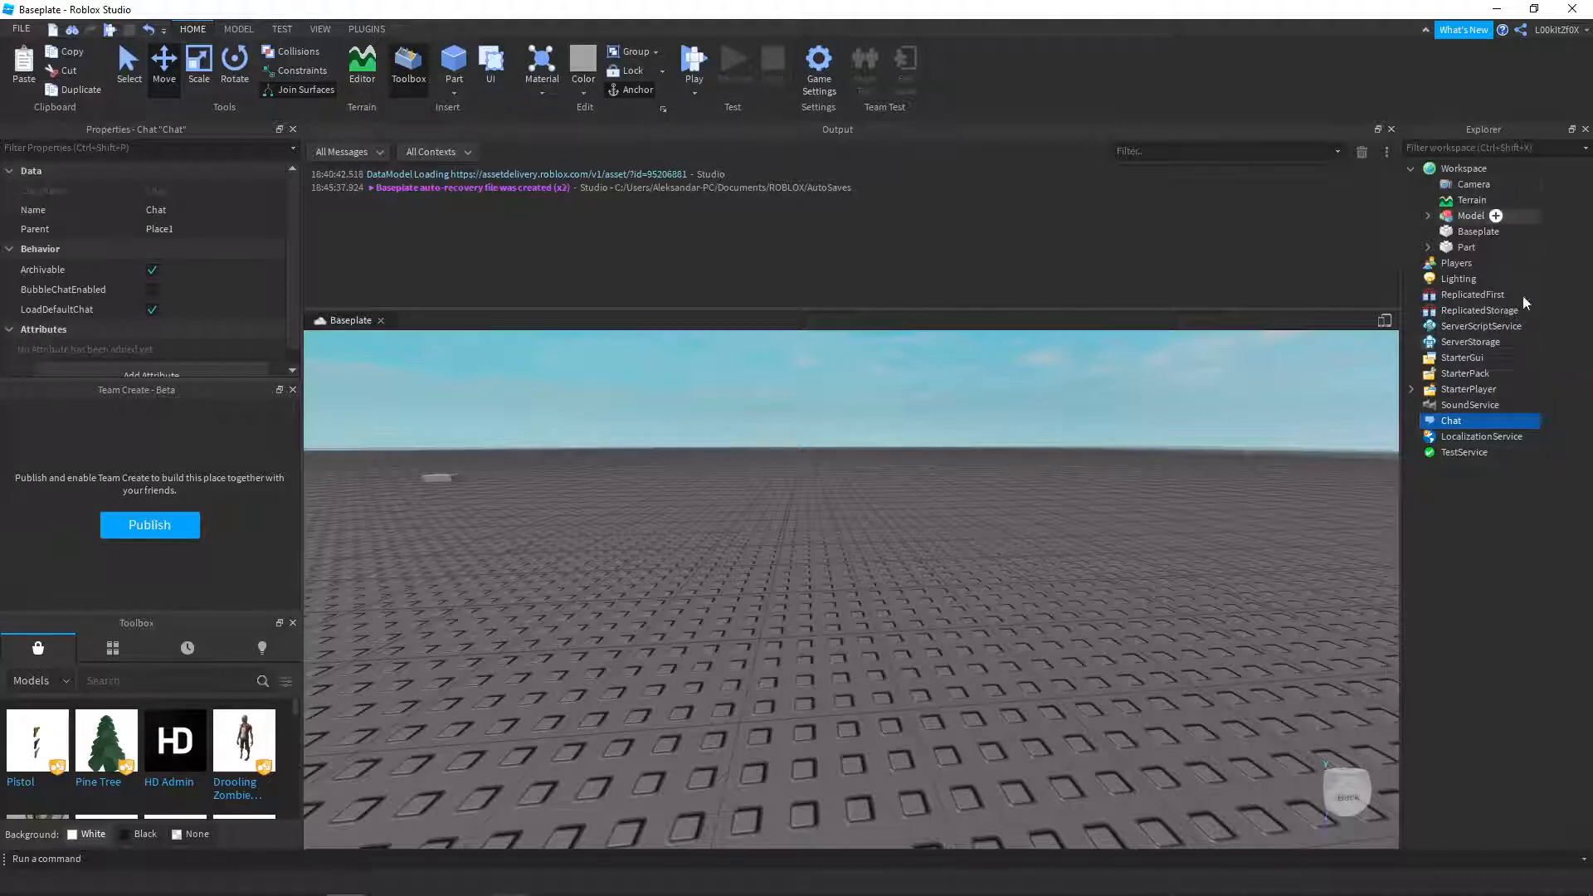
- Set the material of the separate grey part in Workspace to CorrodedMetal and bring it into close view
left_click(1466, 248)
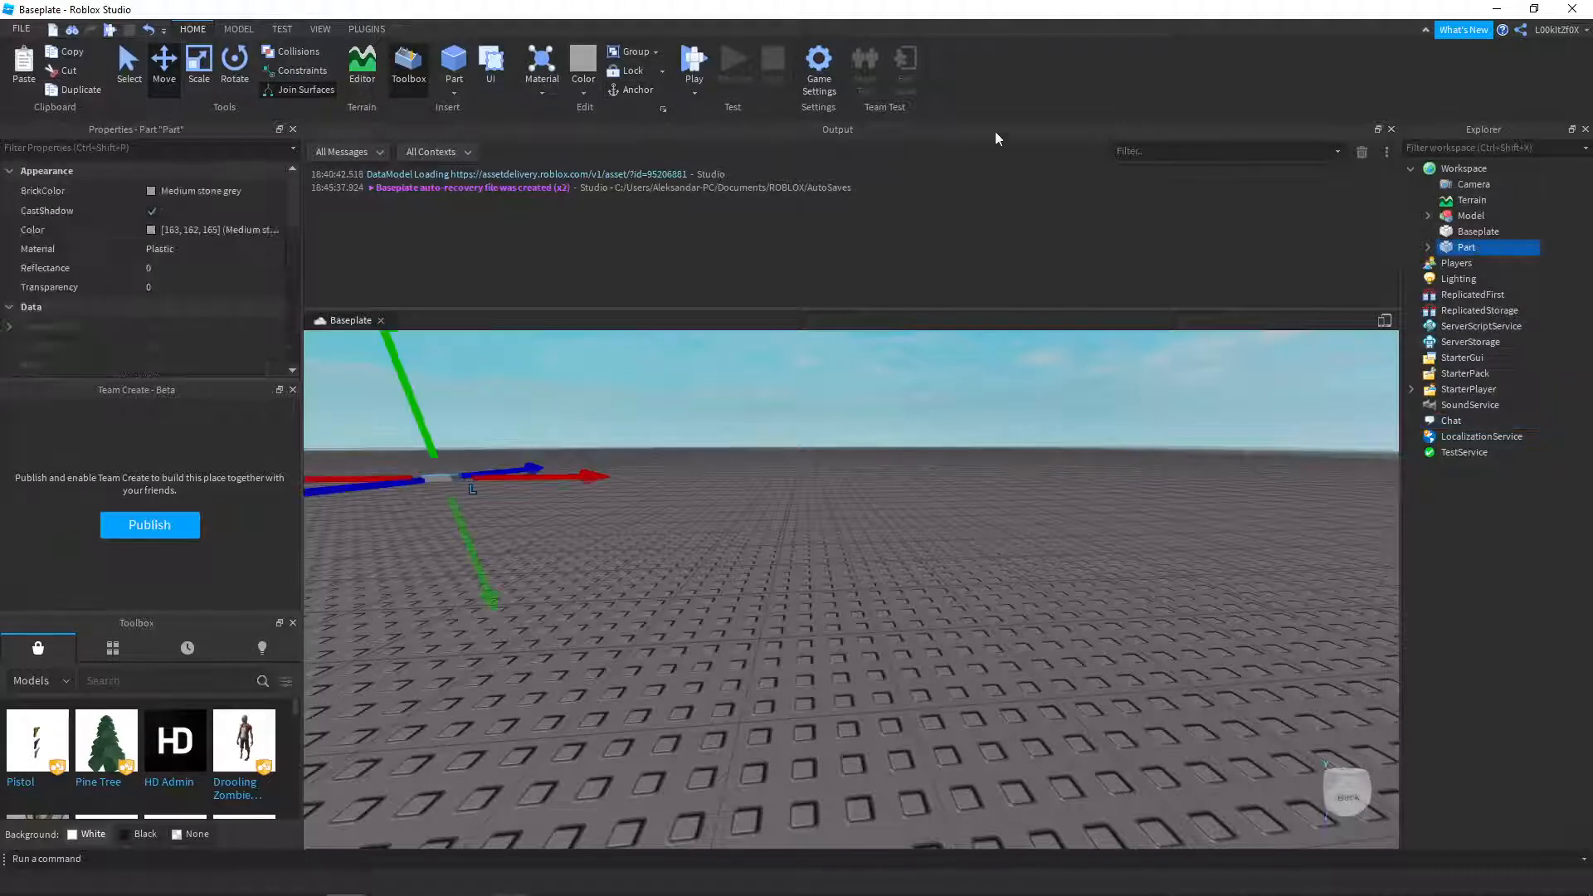
left_click(216, 251)
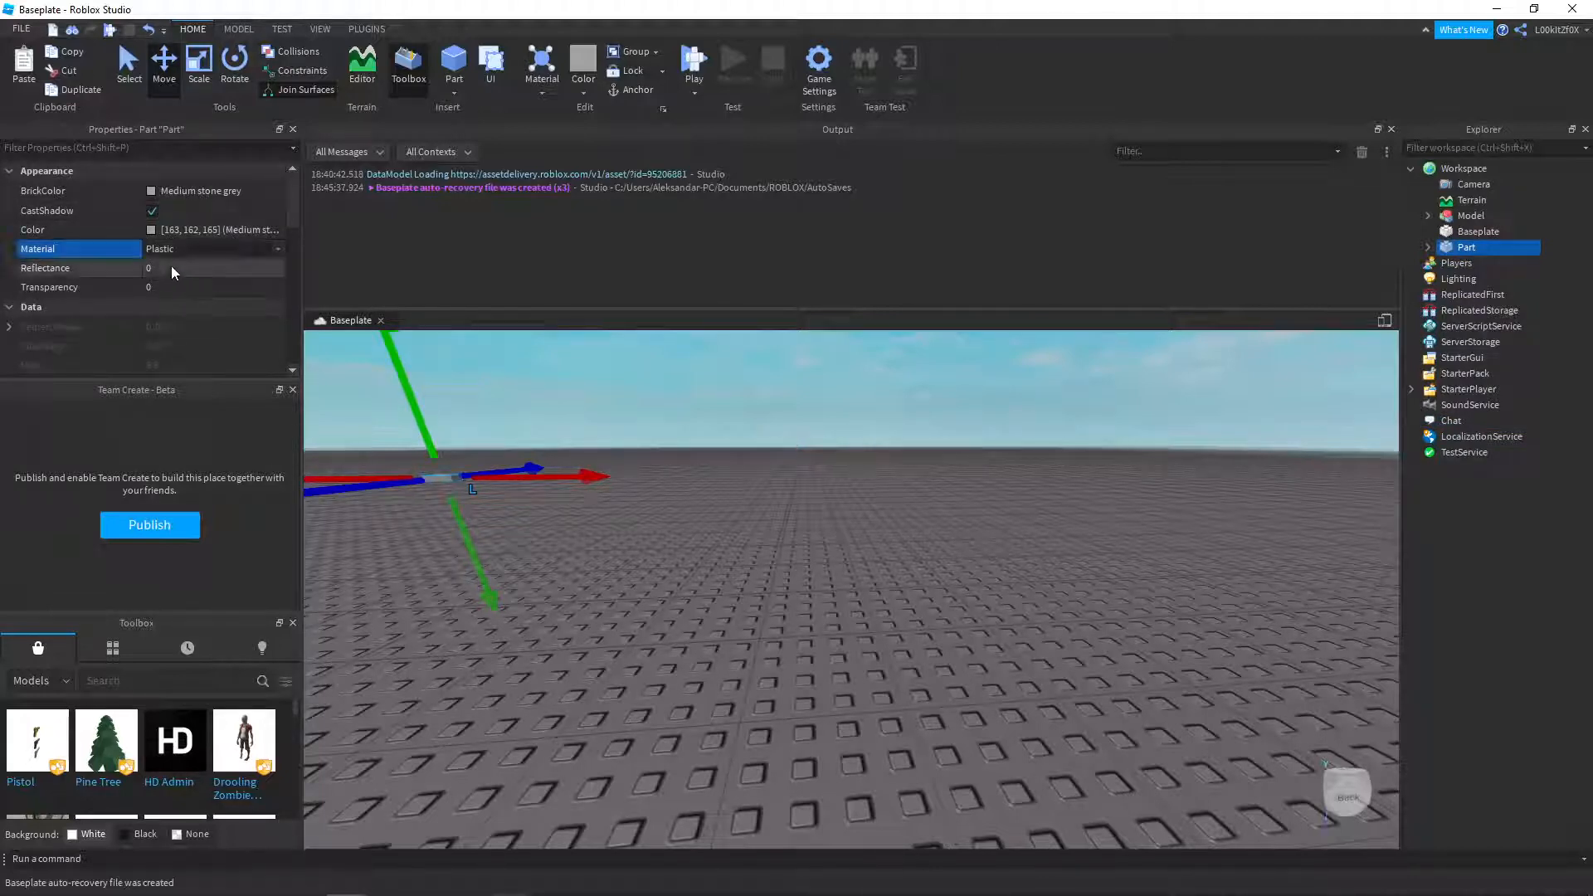
left_click(277, 249)
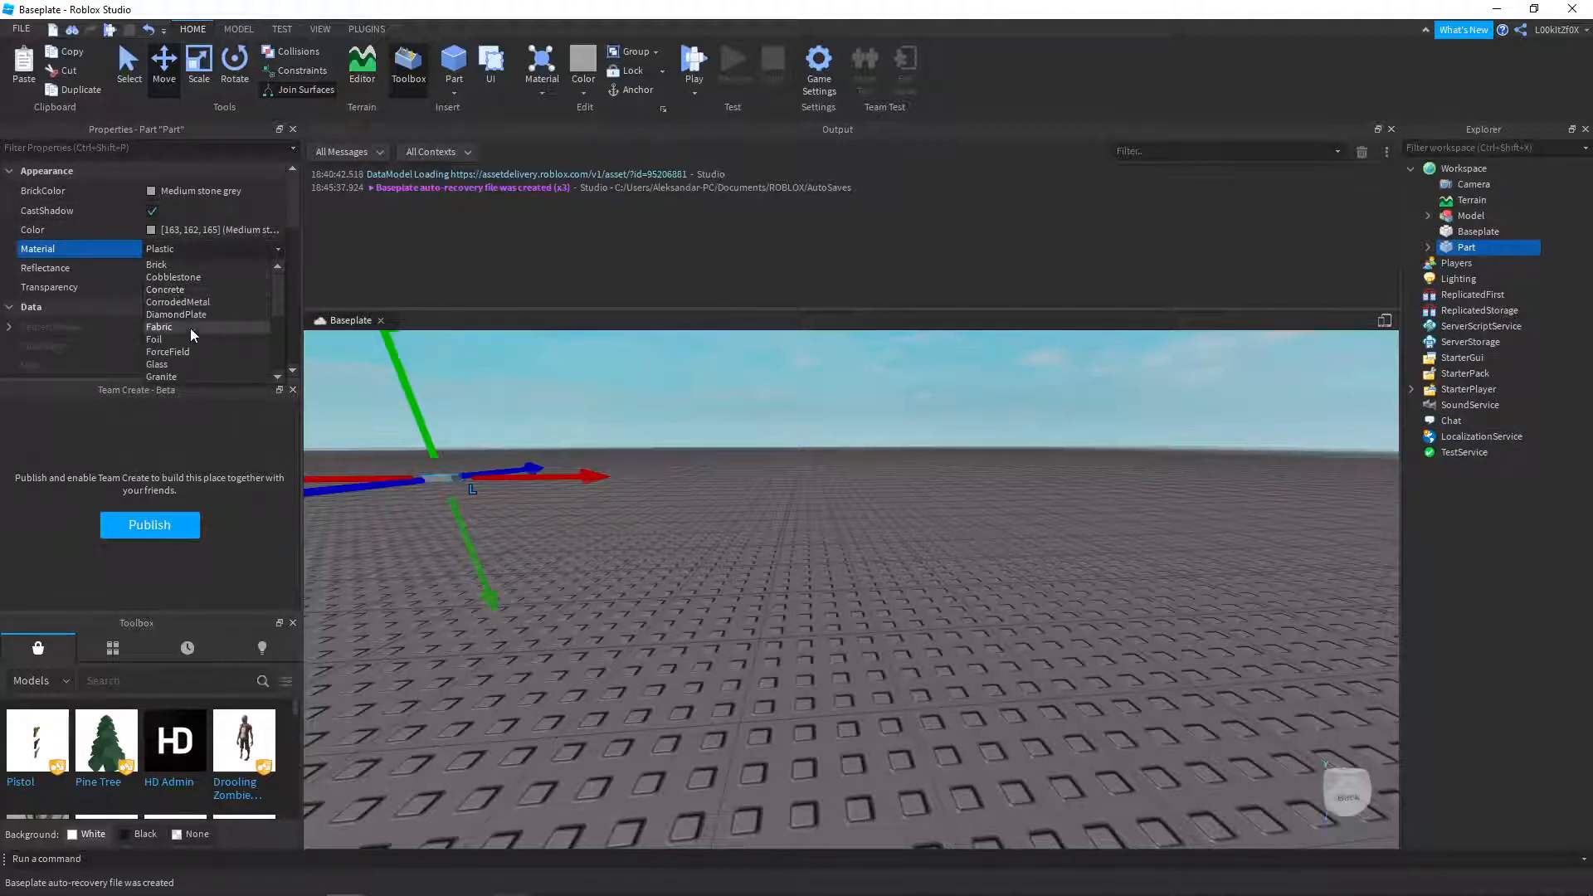
scroll(190, 327, "down", 4)
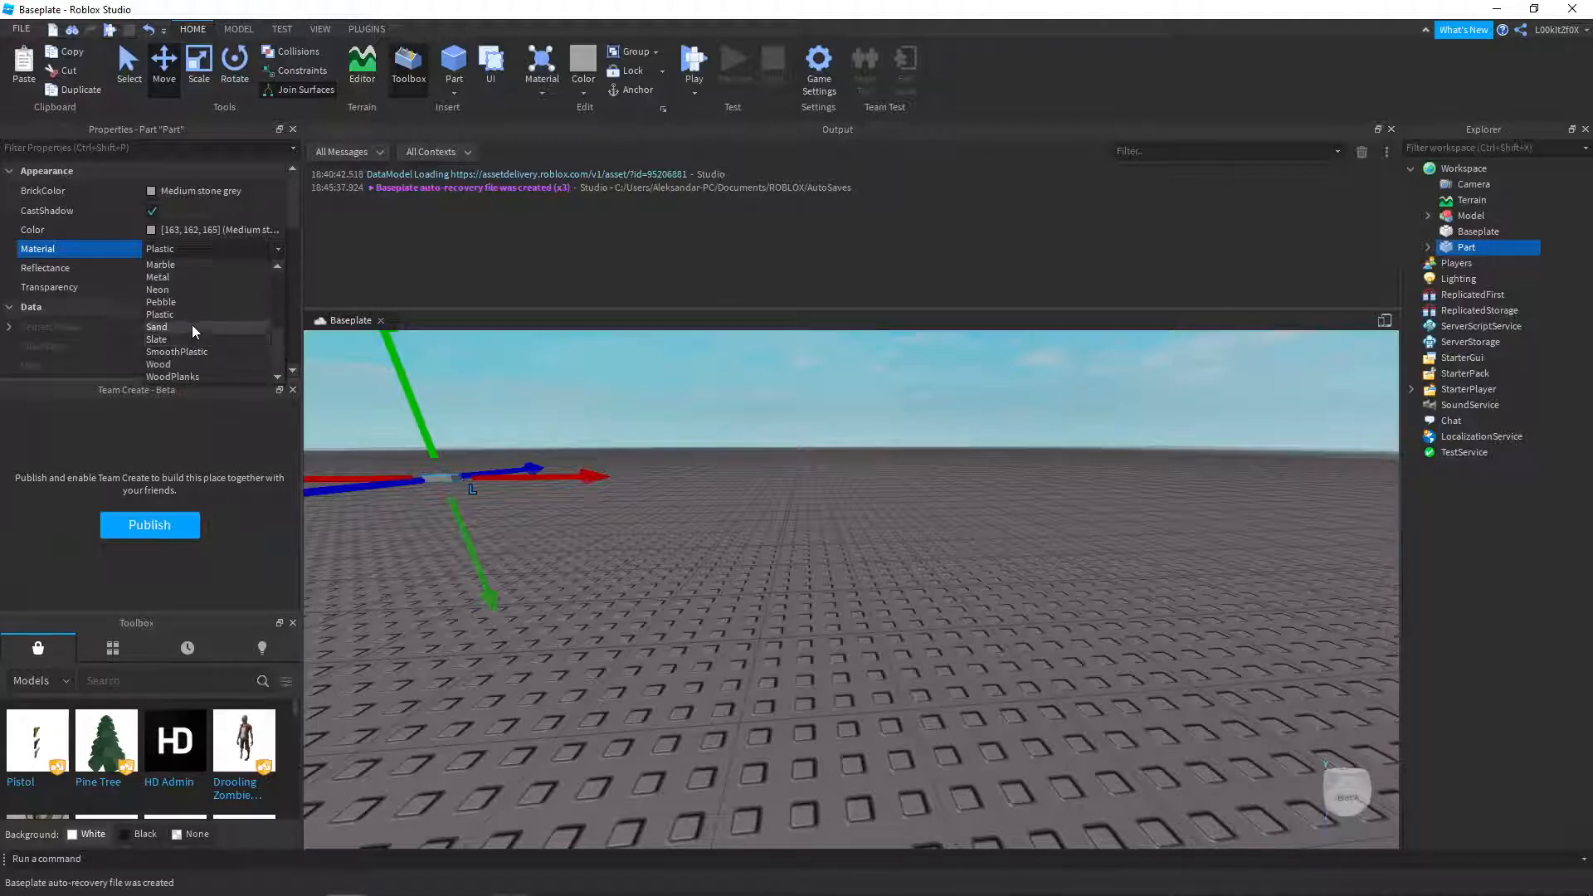
scroll(191, 340, "up", 4)
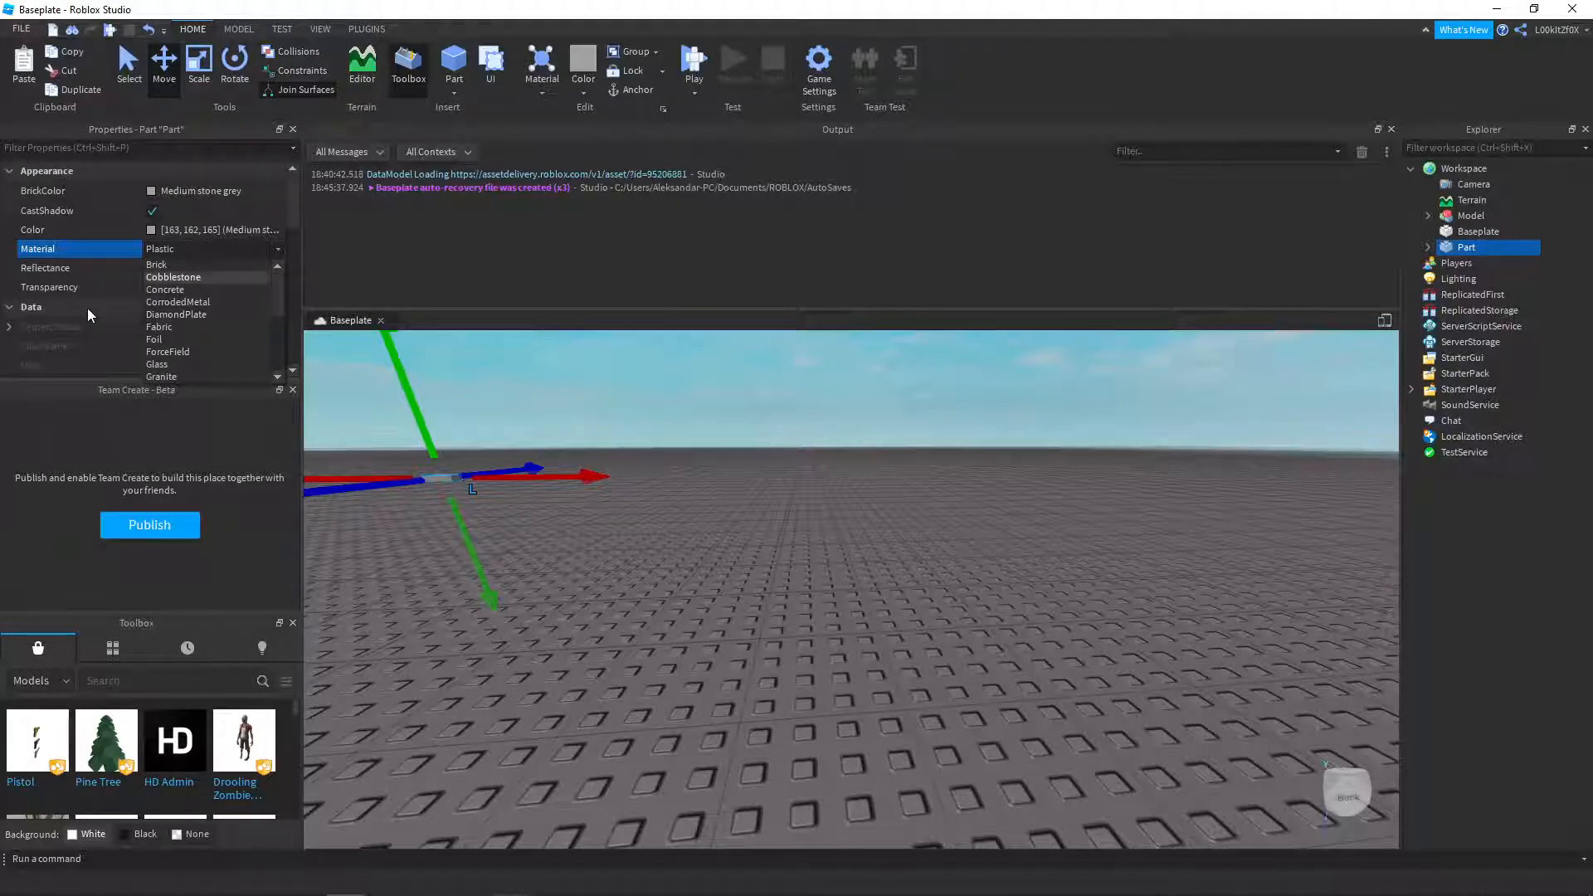
key("Down")
key("Return")
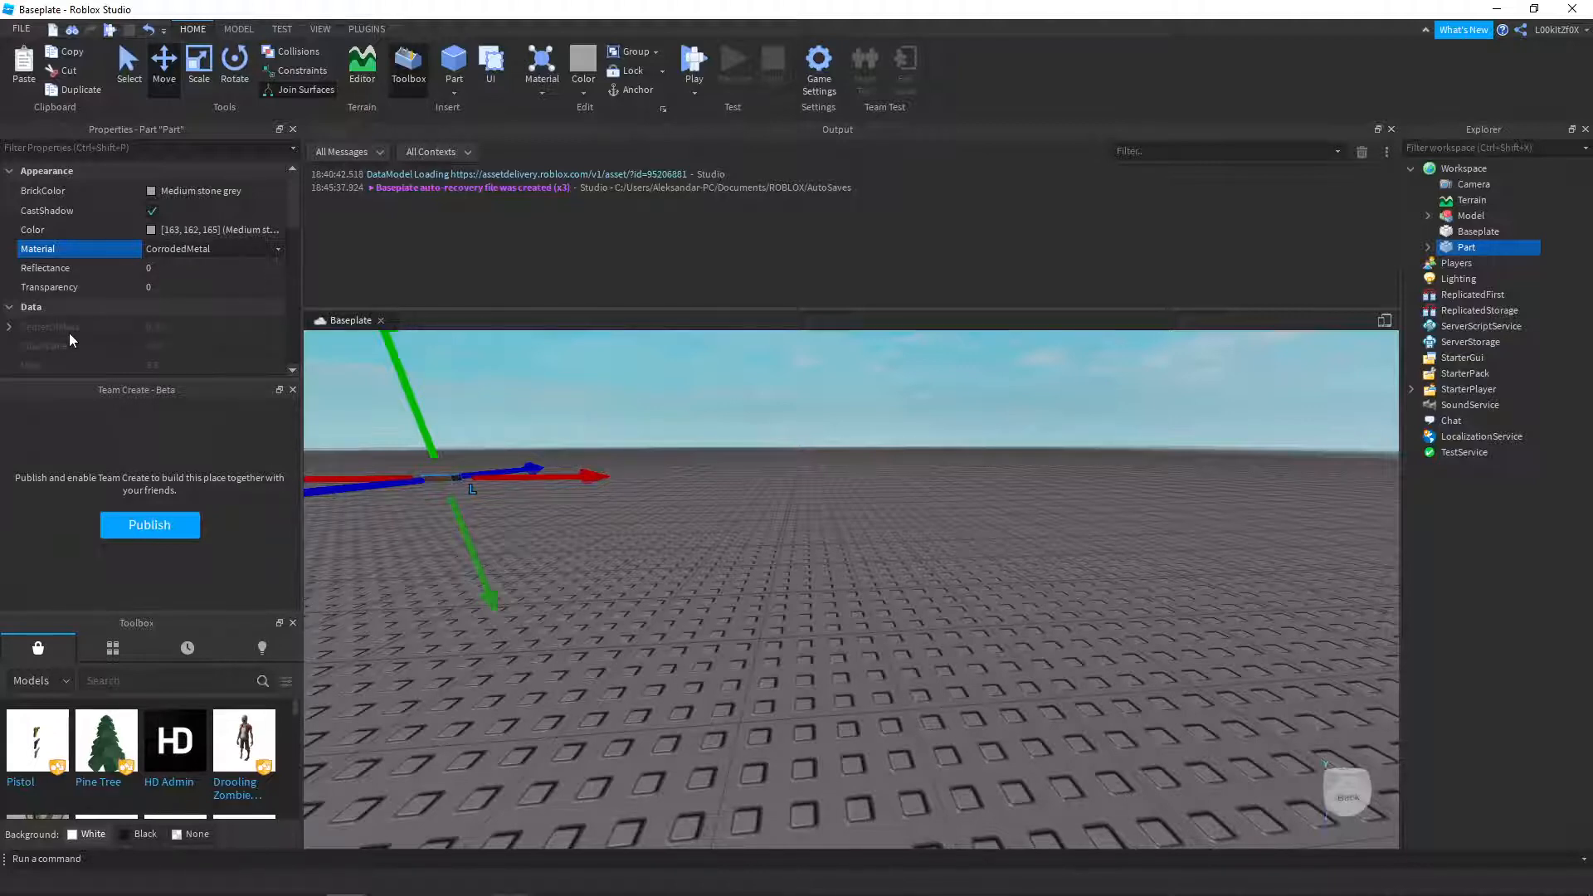
scroll(464, 479, "up", 6)
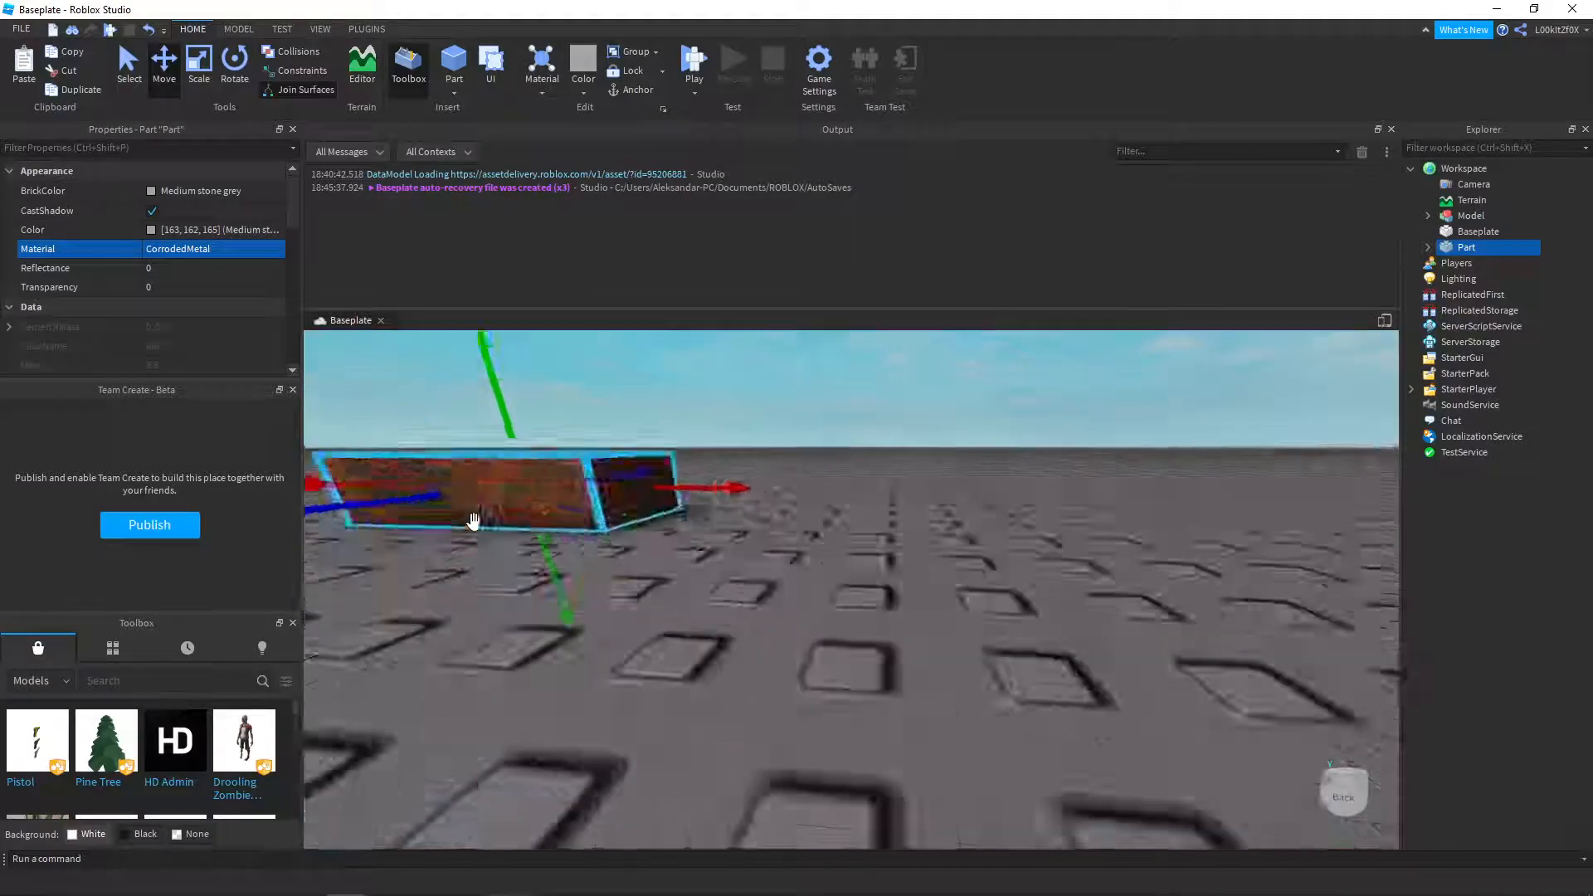
right_click_drag(473, 521, 473, 526)
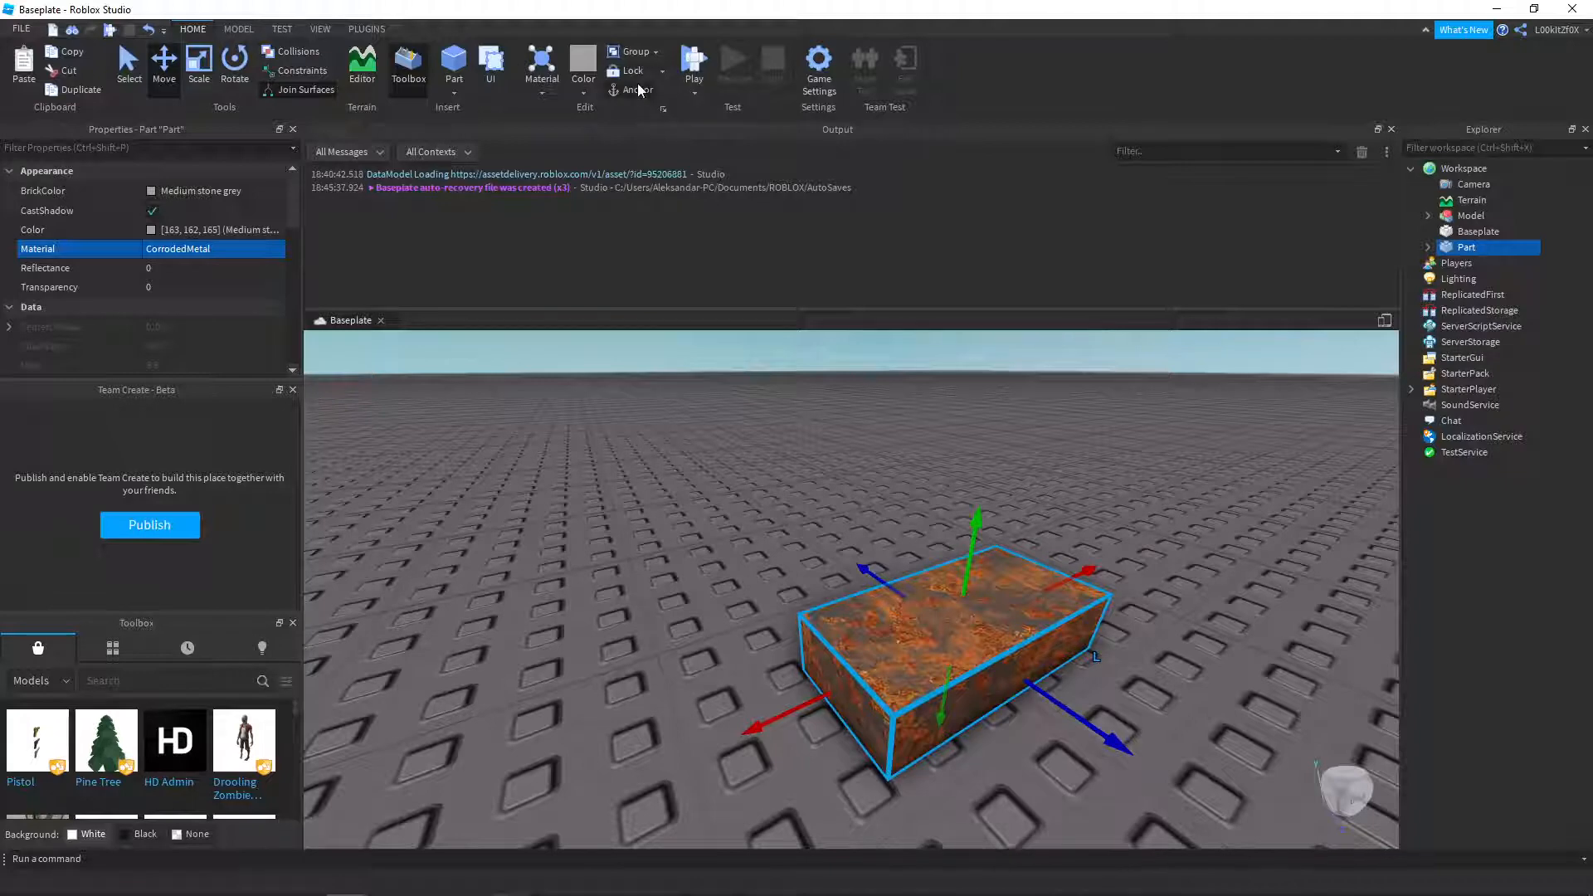
left_click(239, 30)
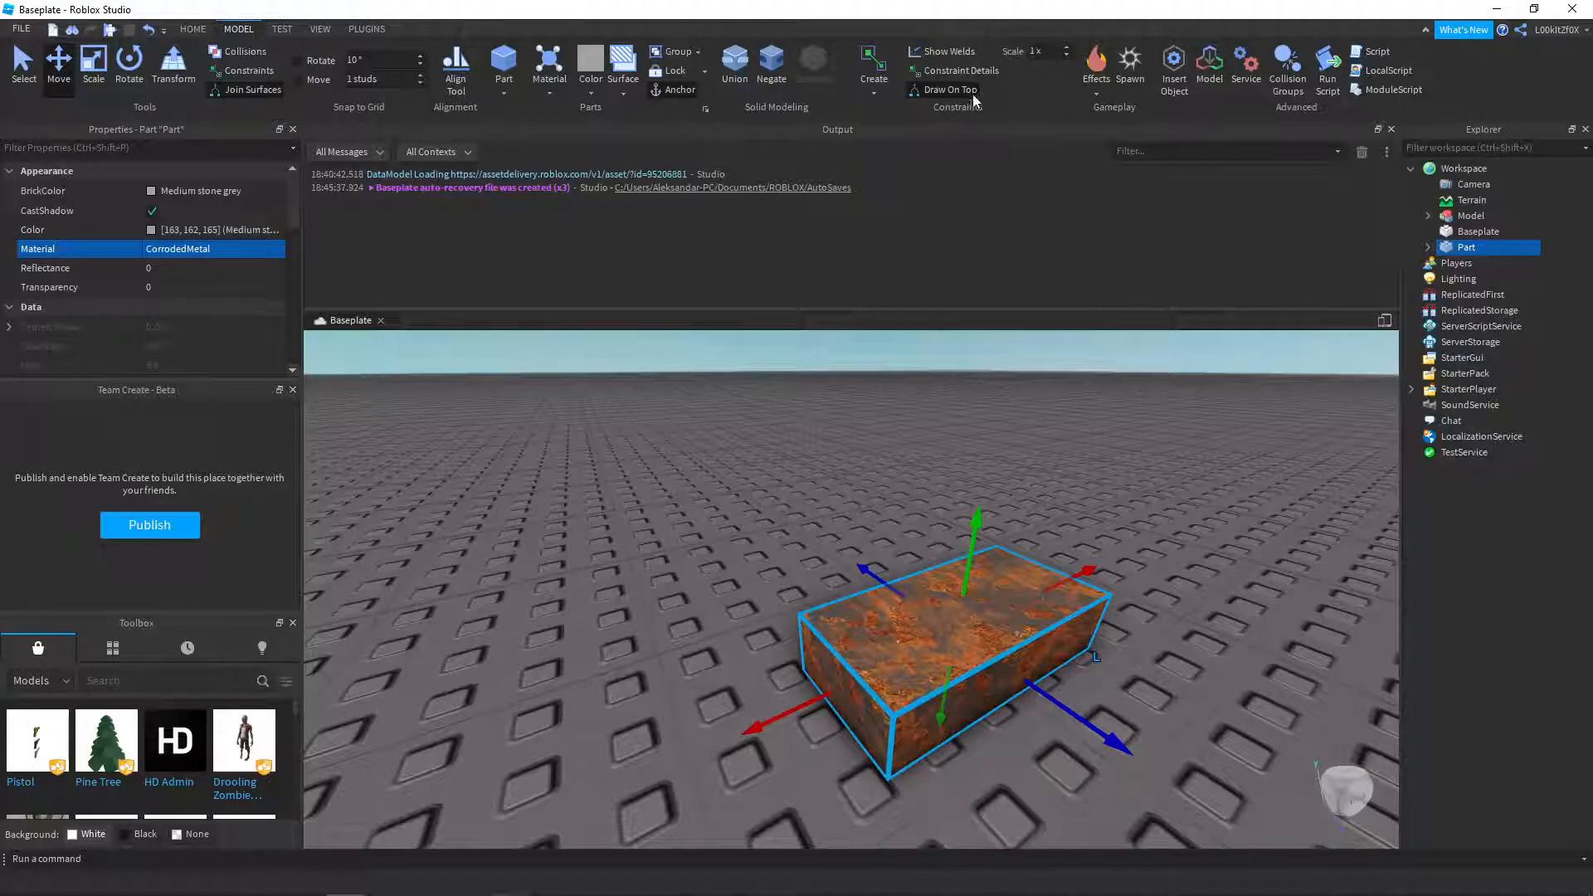
left_click(874, 88)
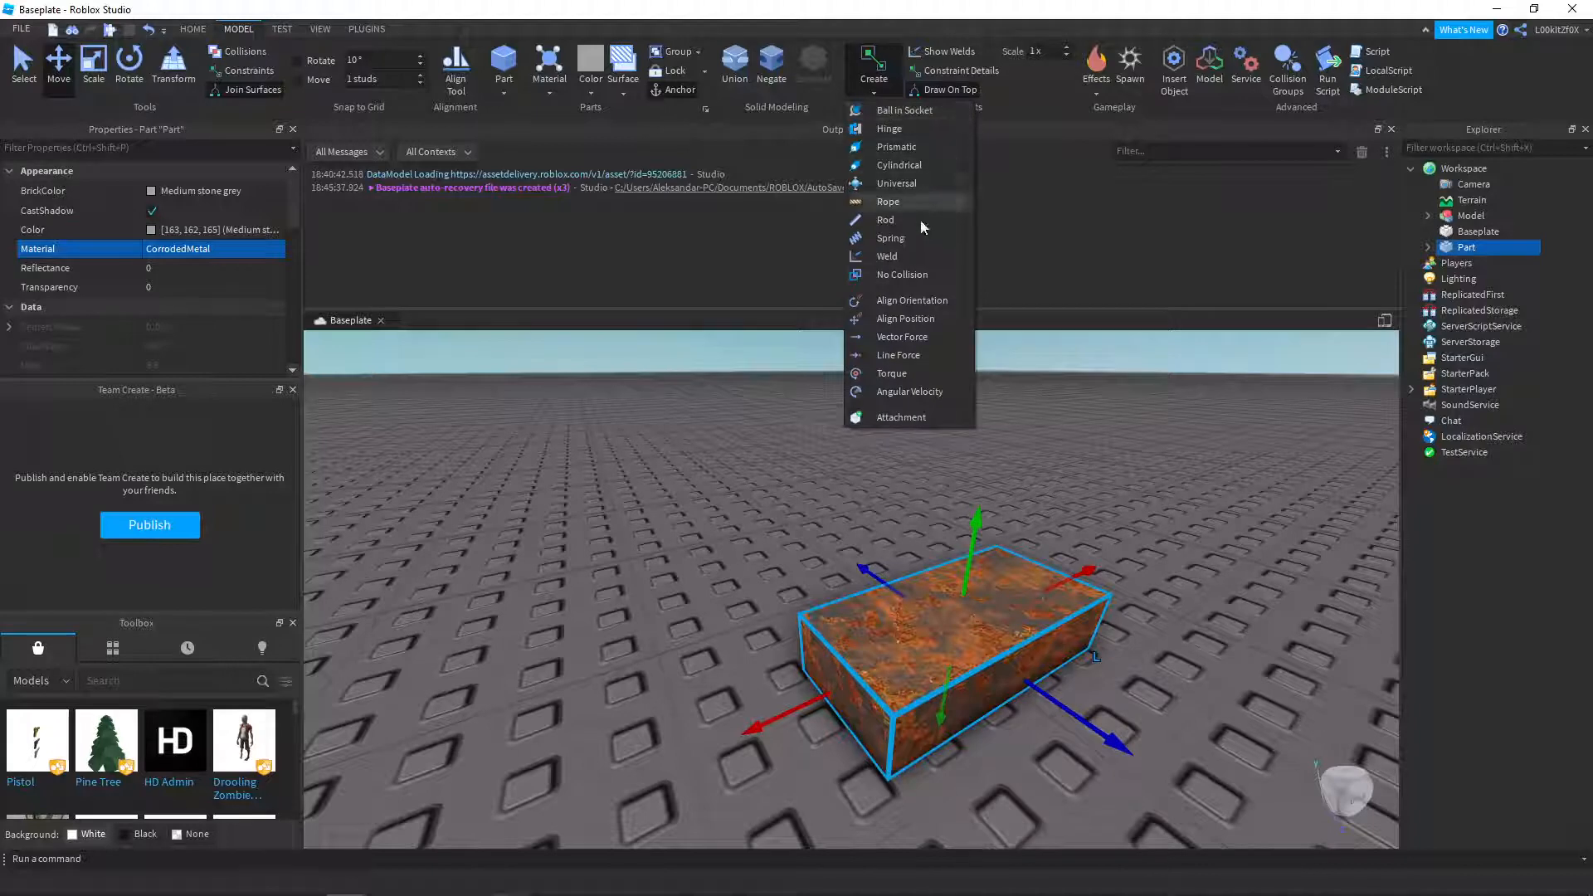
left_click(904, 257)
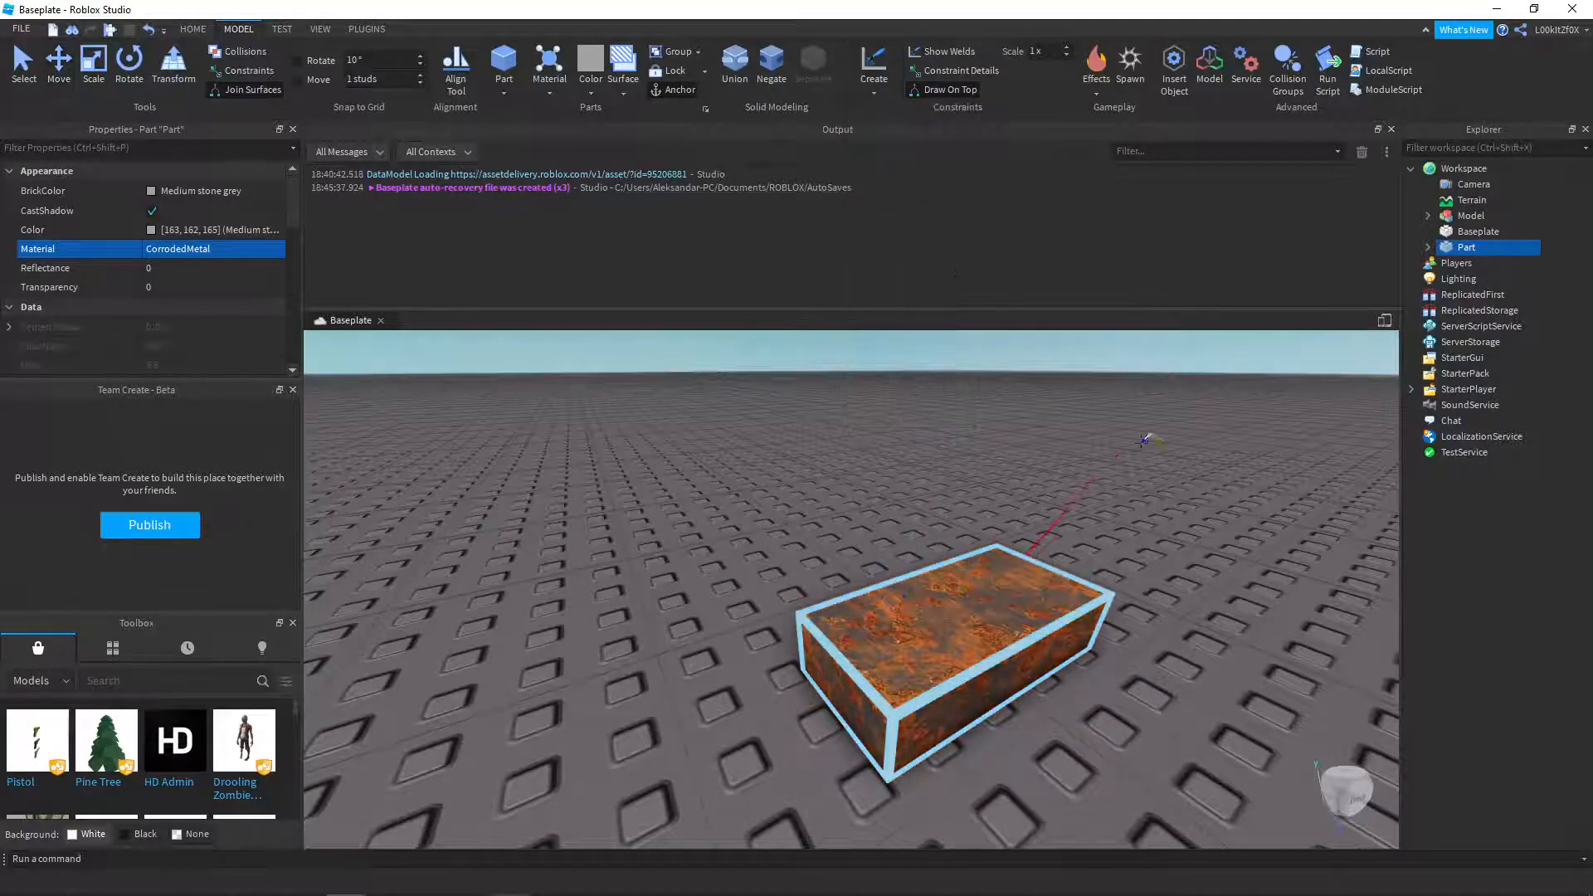
left_click(975, 619)
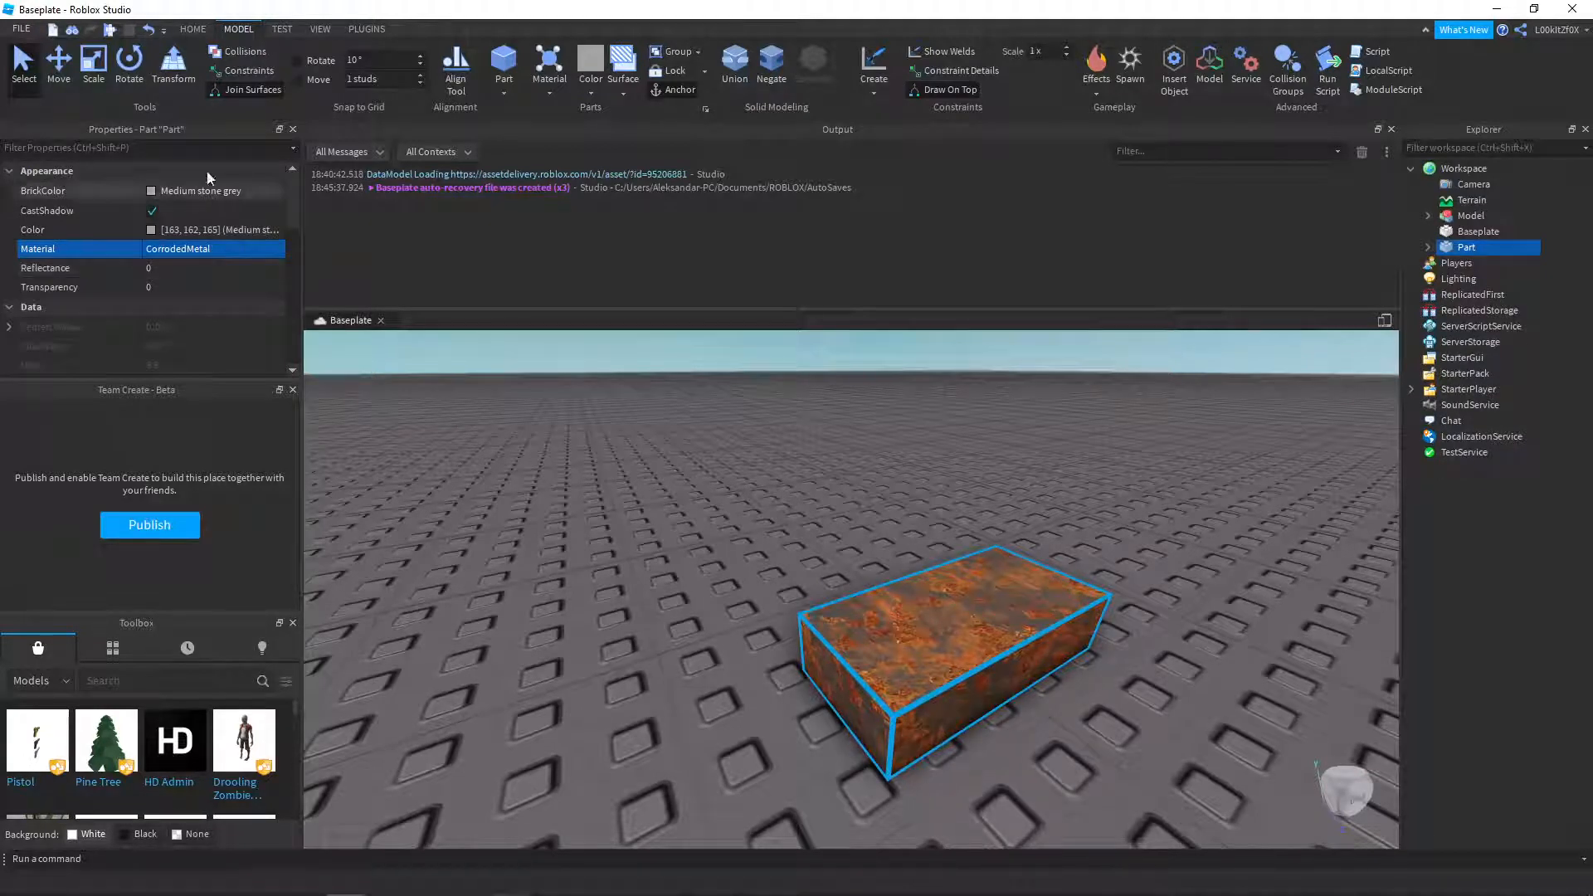
- Insert a new block part and place it on top of the corroded-metal part
left_click(500, 68)
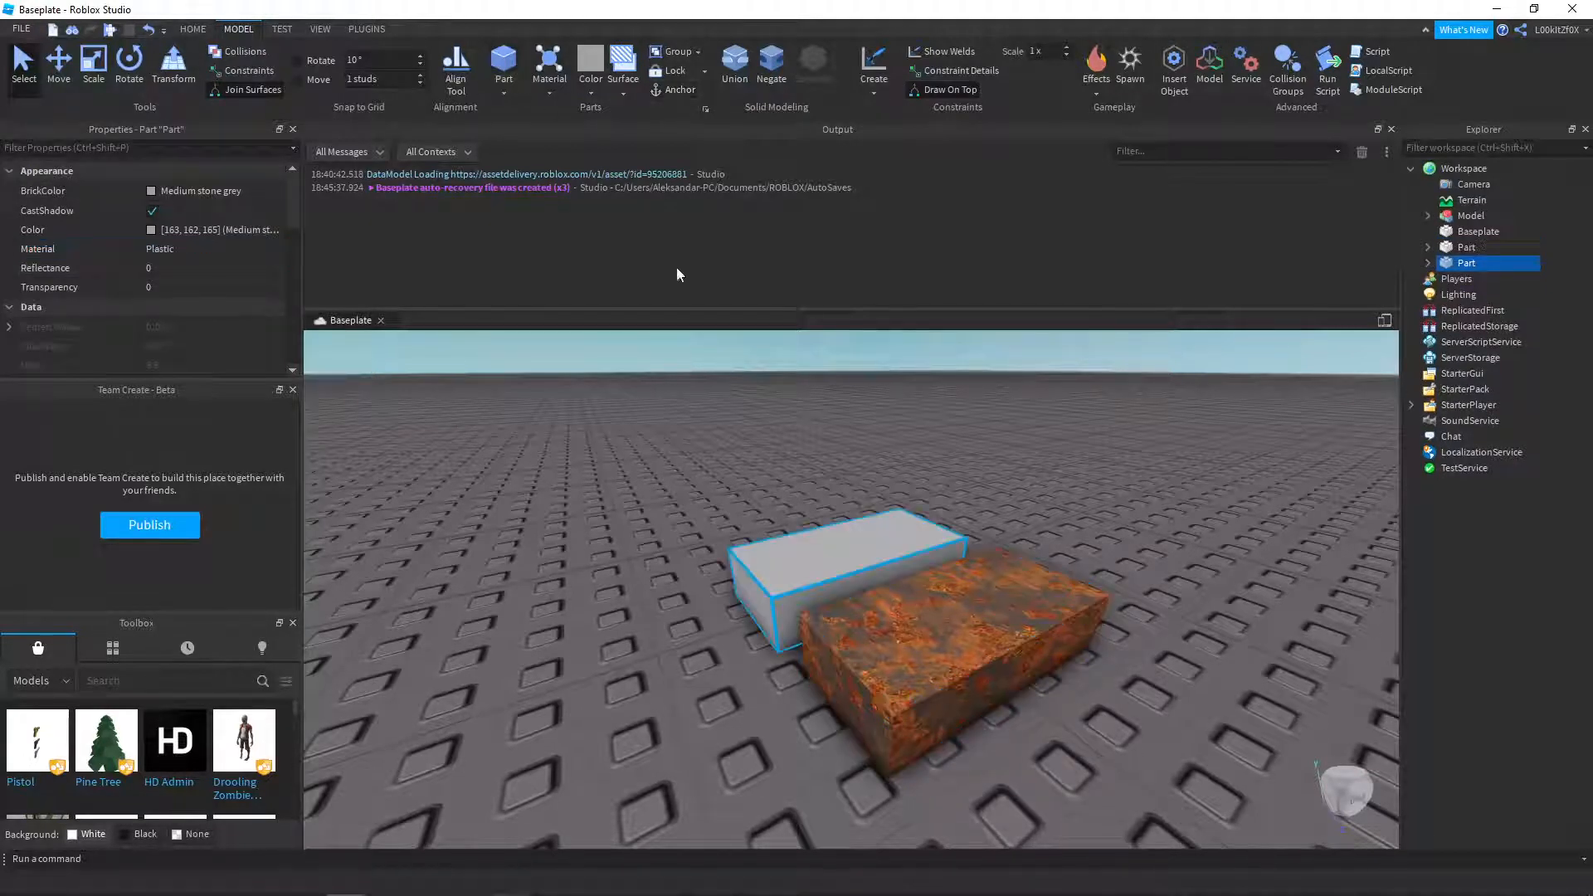
left_click_drag(812, 540, 960, 626)
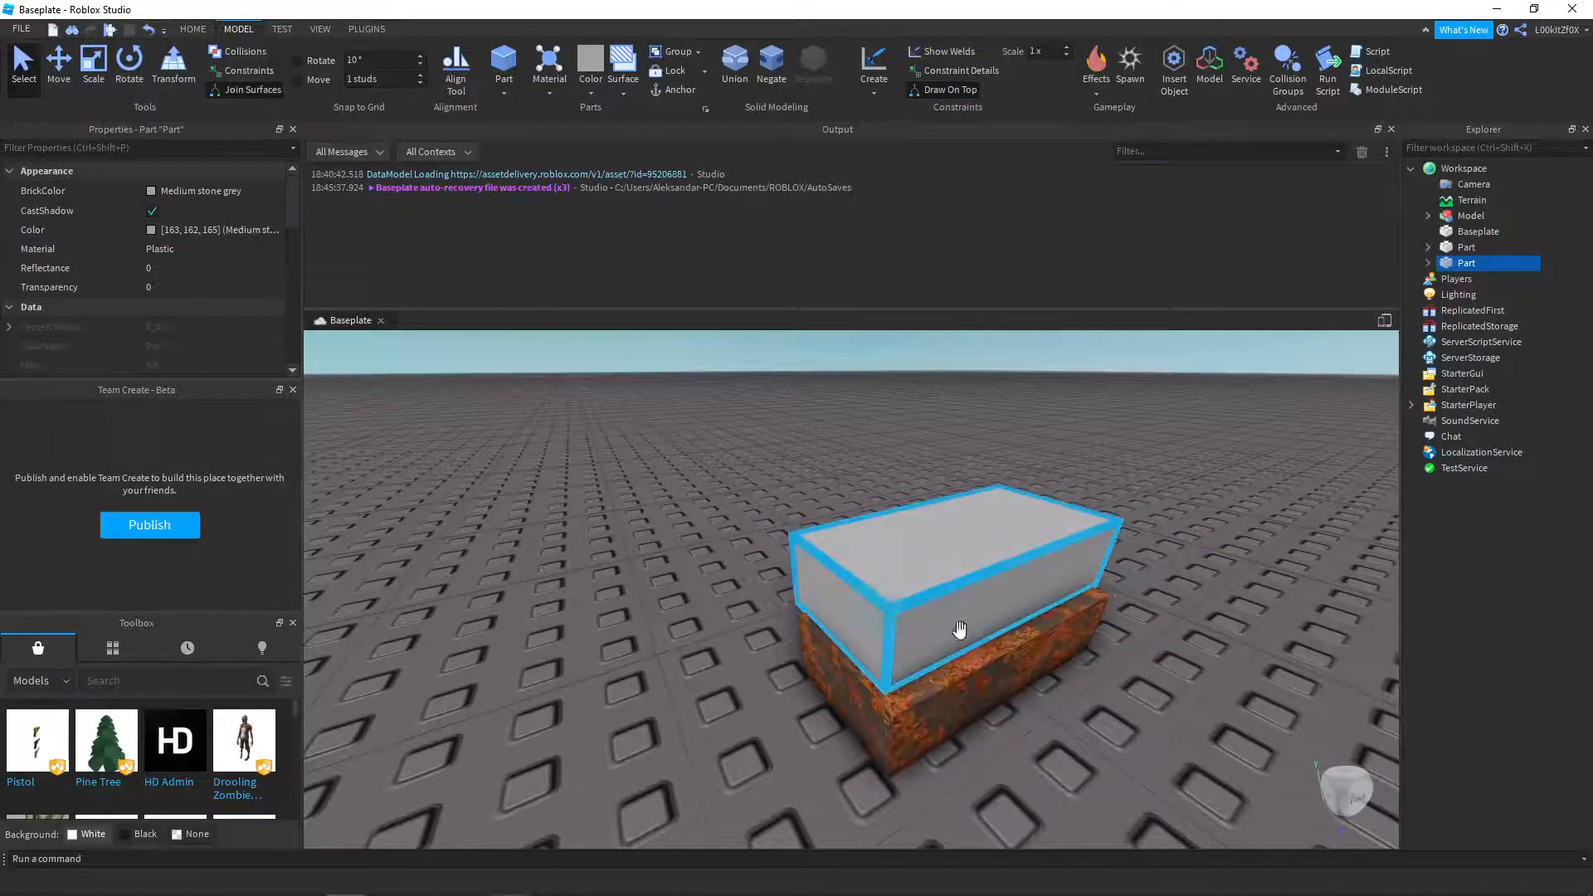
- Create a Weld constraint joining the corroded-metal part to the grey part on top of it
left_click(913, 669)
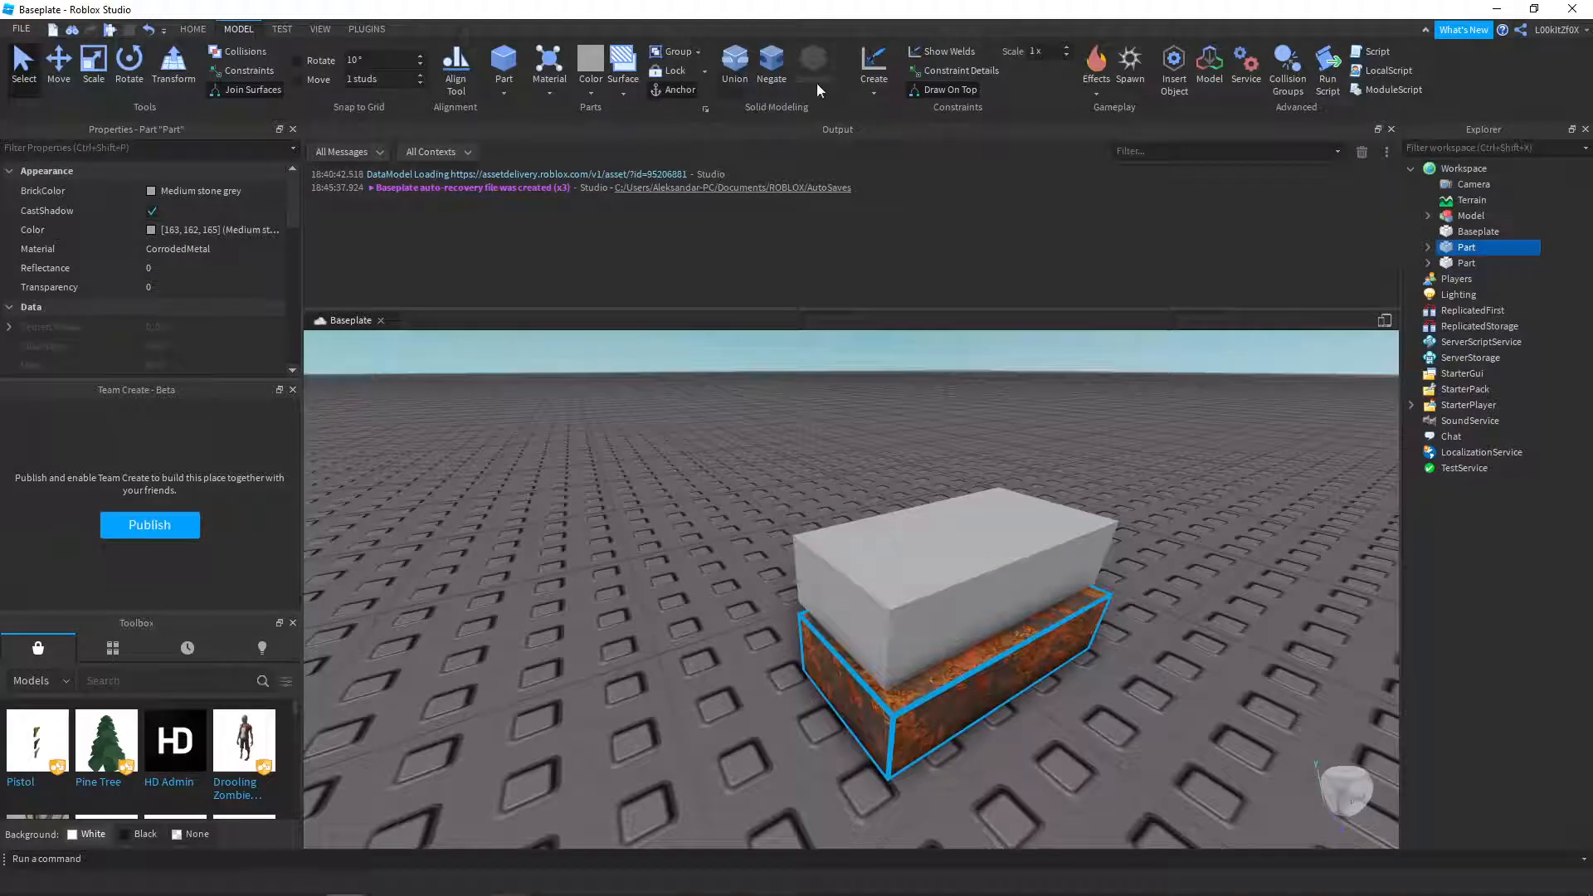
left_click(879, 94)
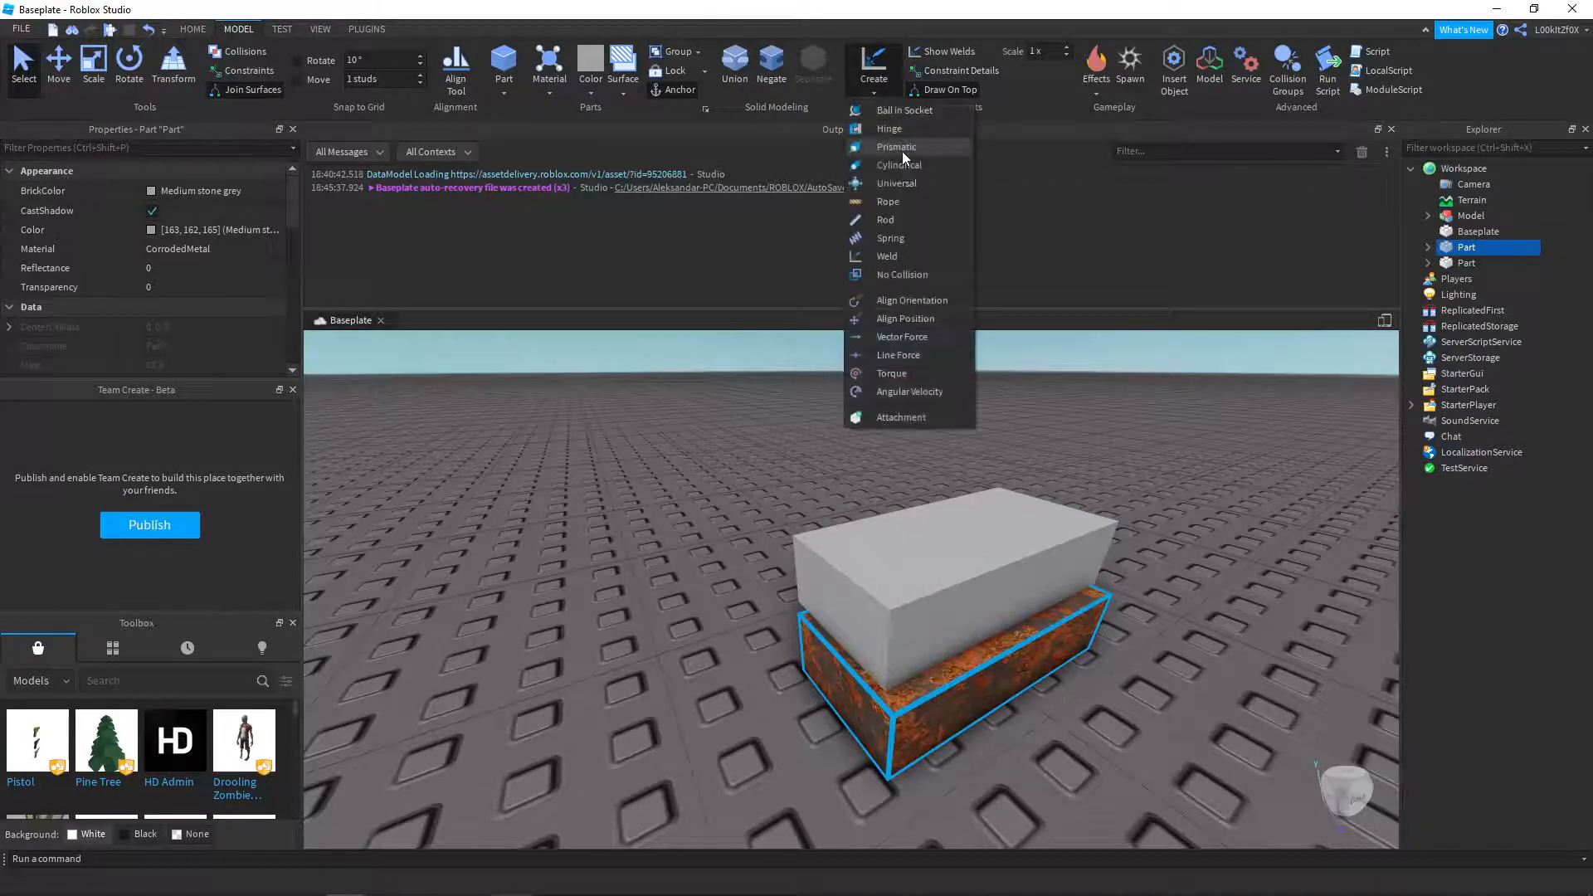
left_click(903, 254)
left_click(939, 551)
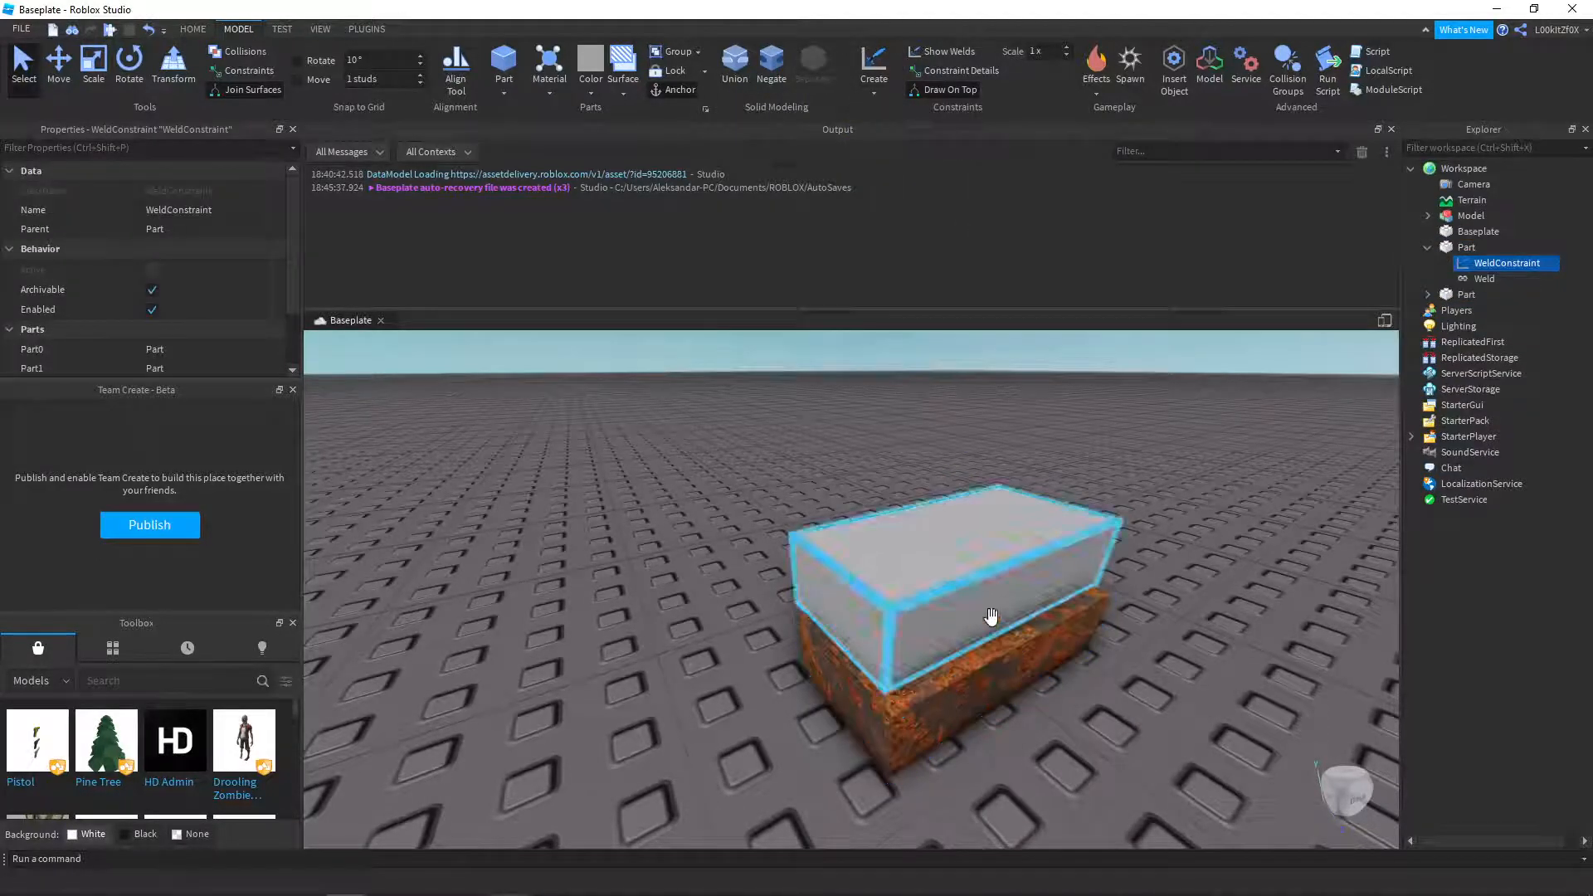
- Turn on the display of welds and inspect the WeldConstraint between the corroded-metal part and the grey part
left_click(1485, 264)
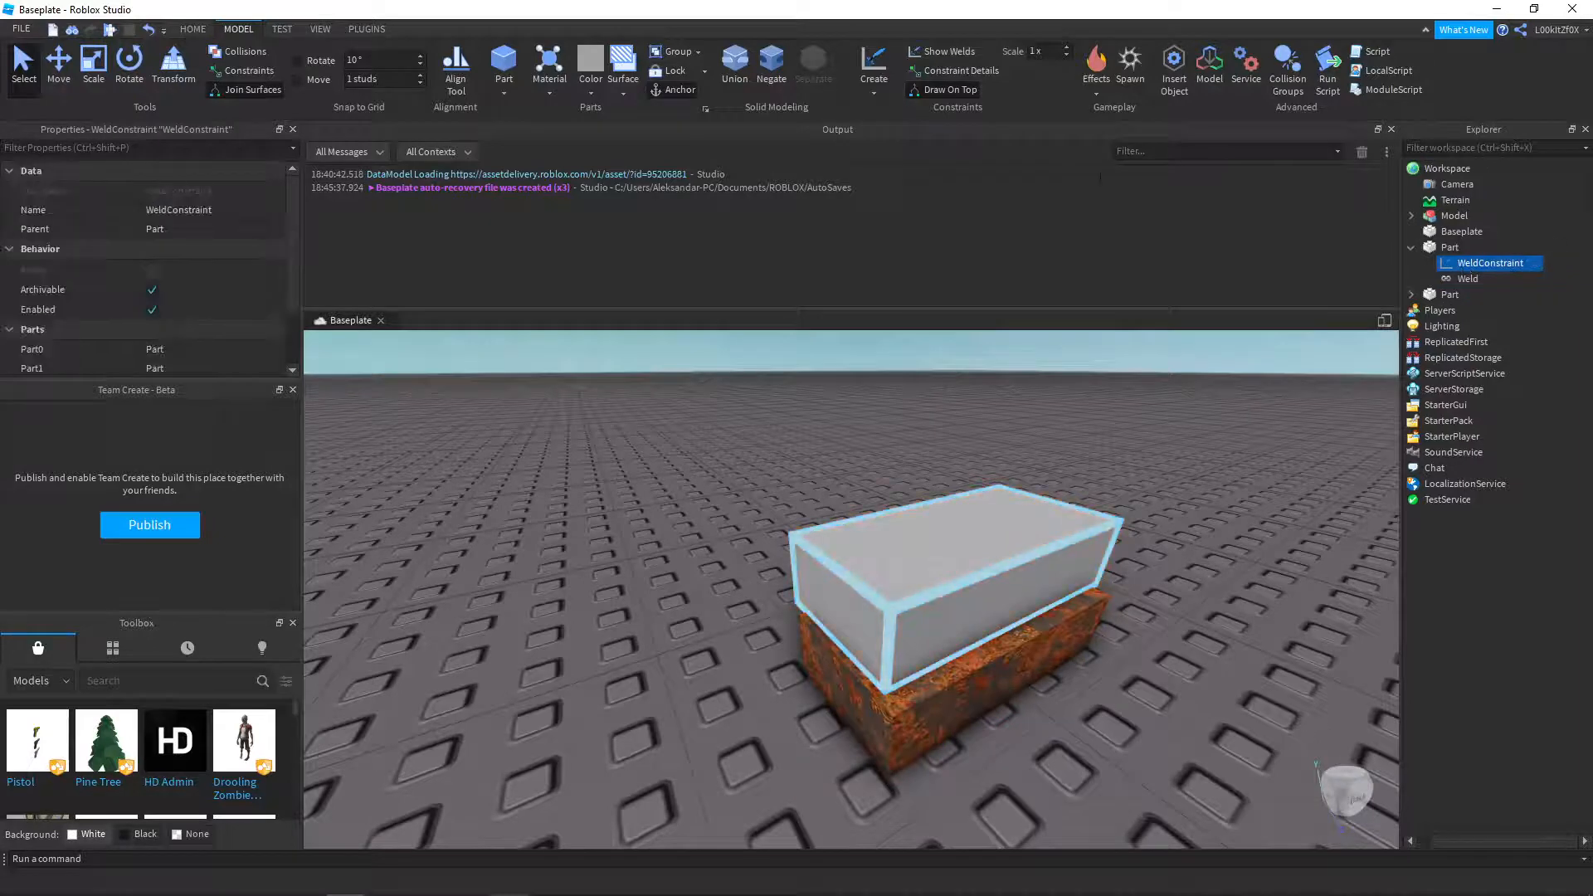
left_click(994, 703)
left_click(928, 559)
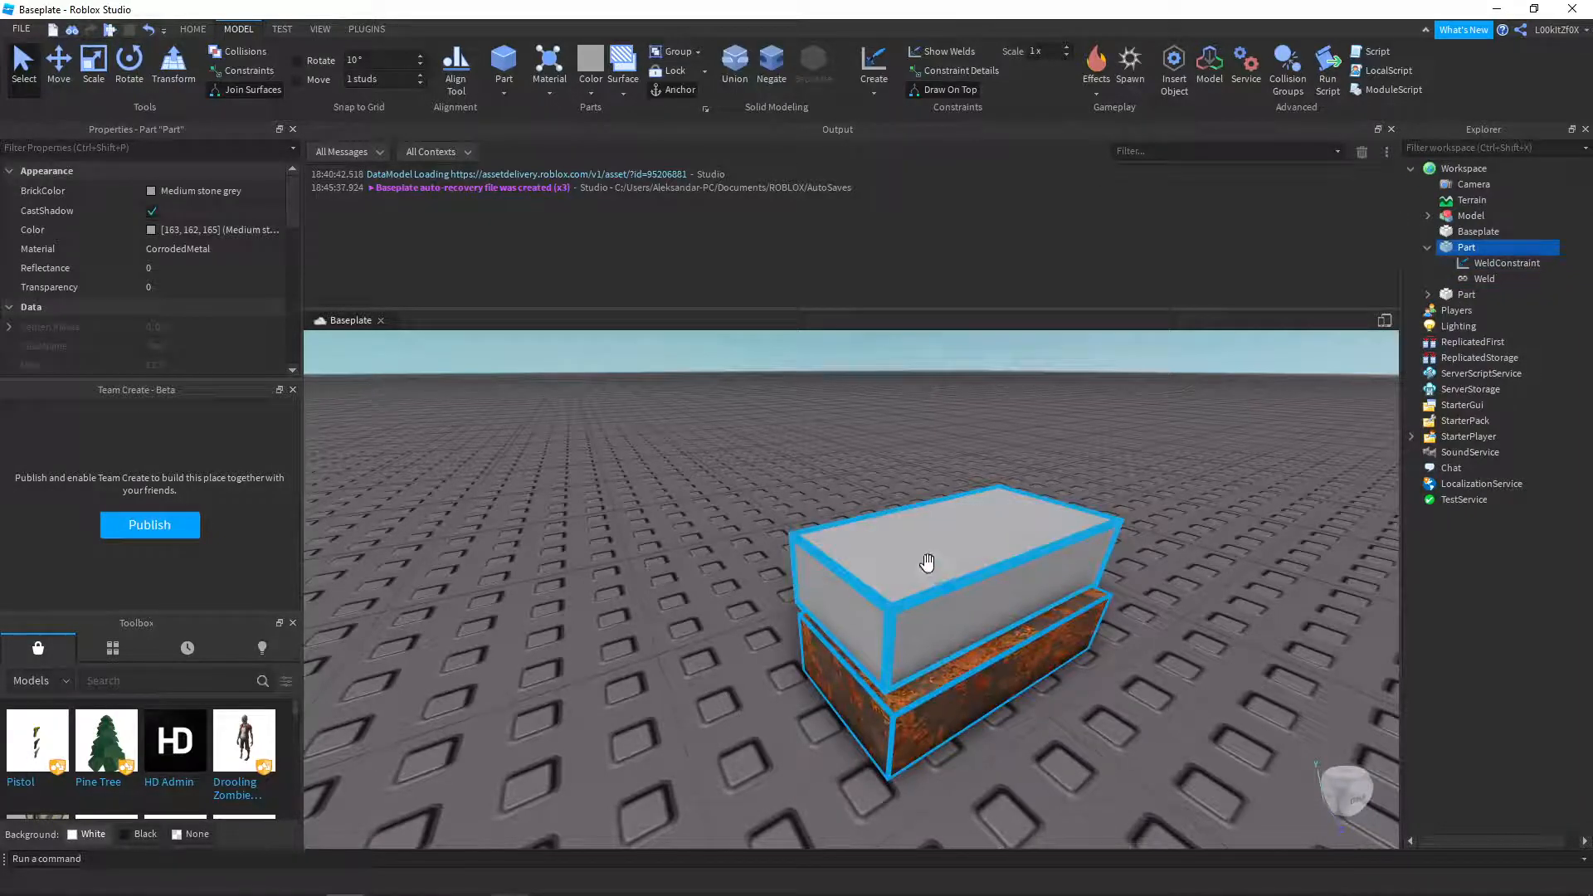
left_click(1486, 263)
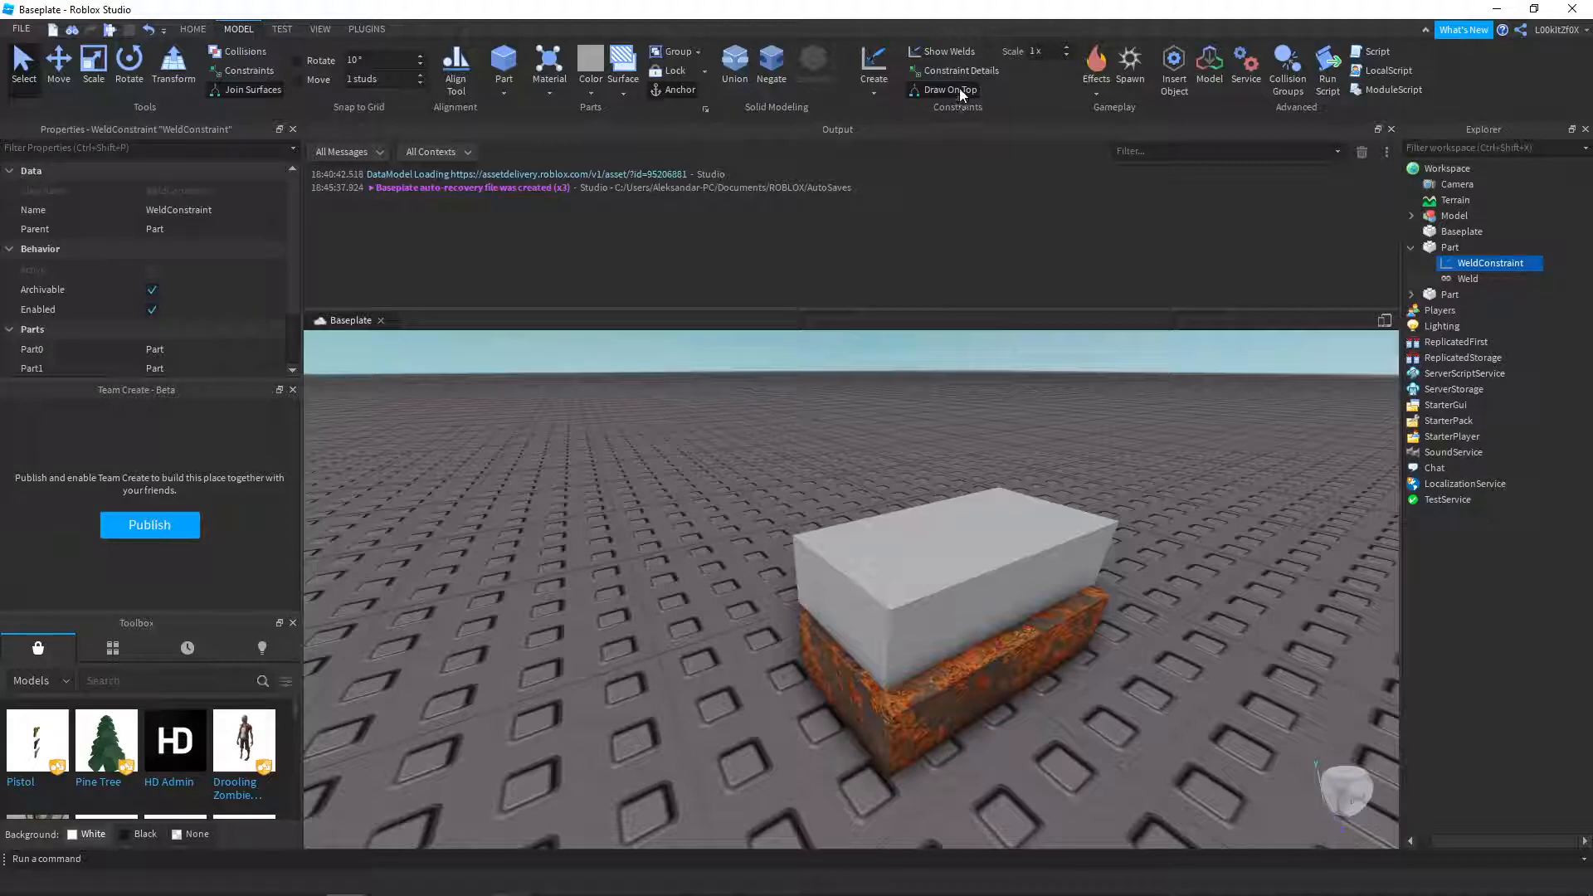
left_click(952, 50)
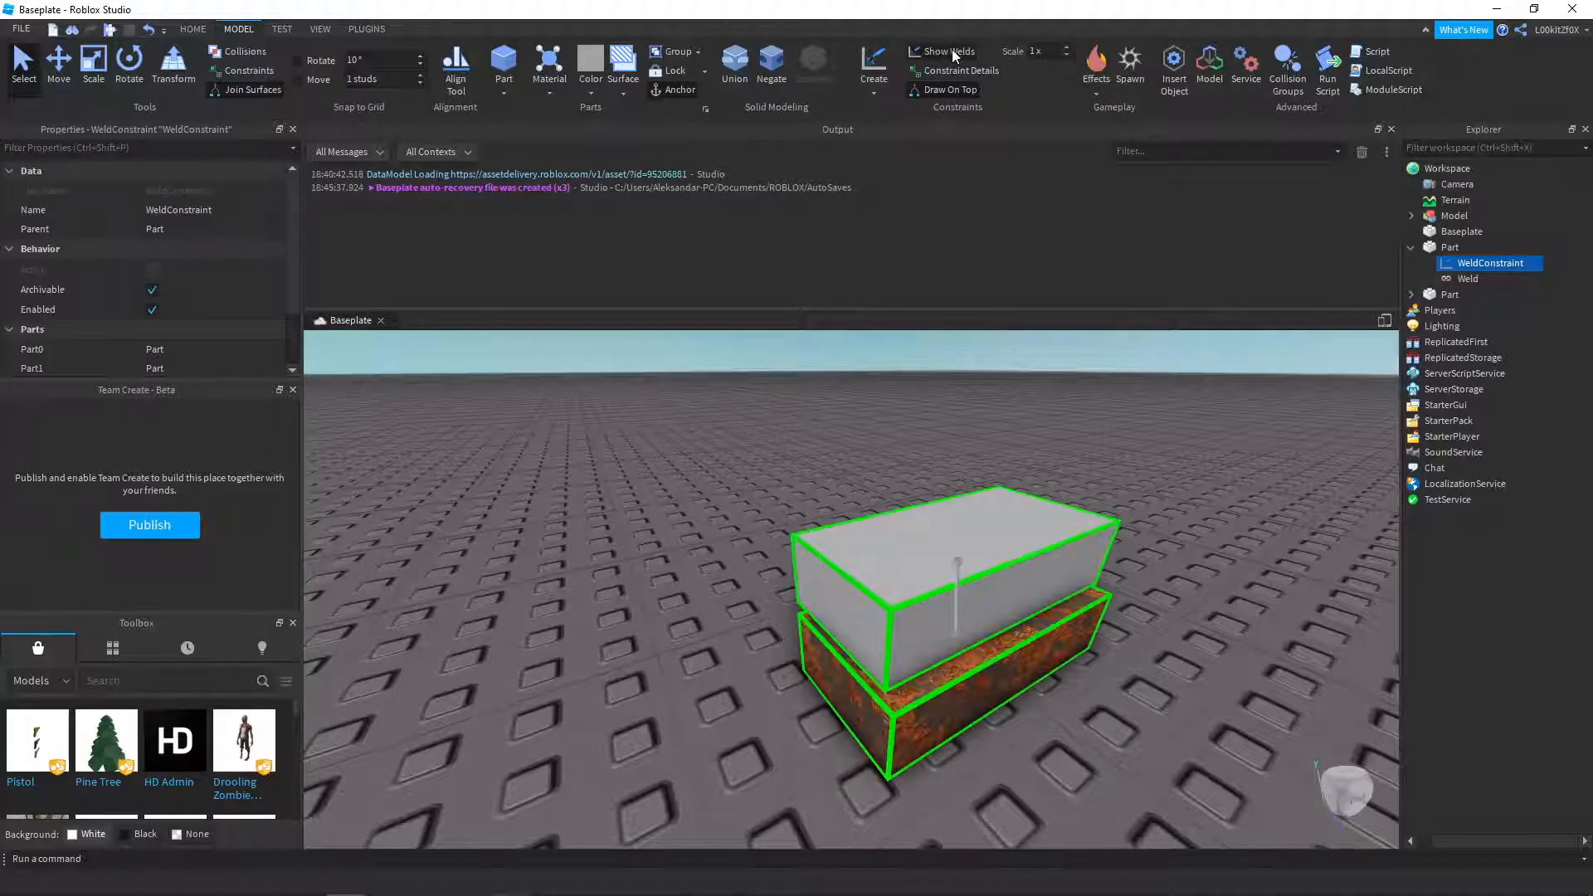
right_click_drag(1073, 468, 1056, 485)
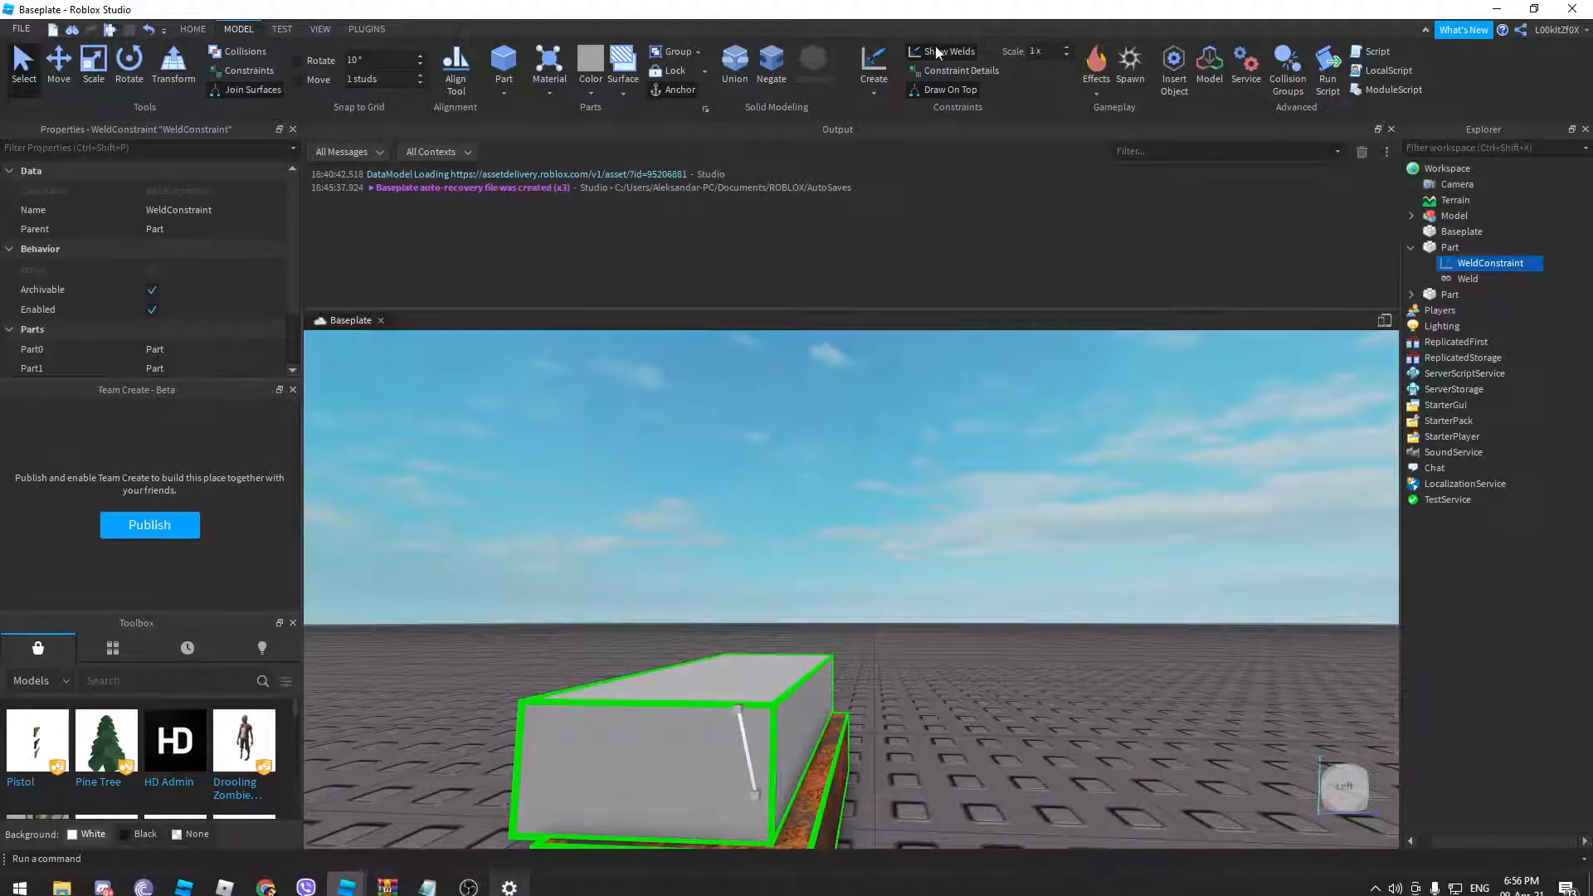
left_click(769, 690)
key("f")
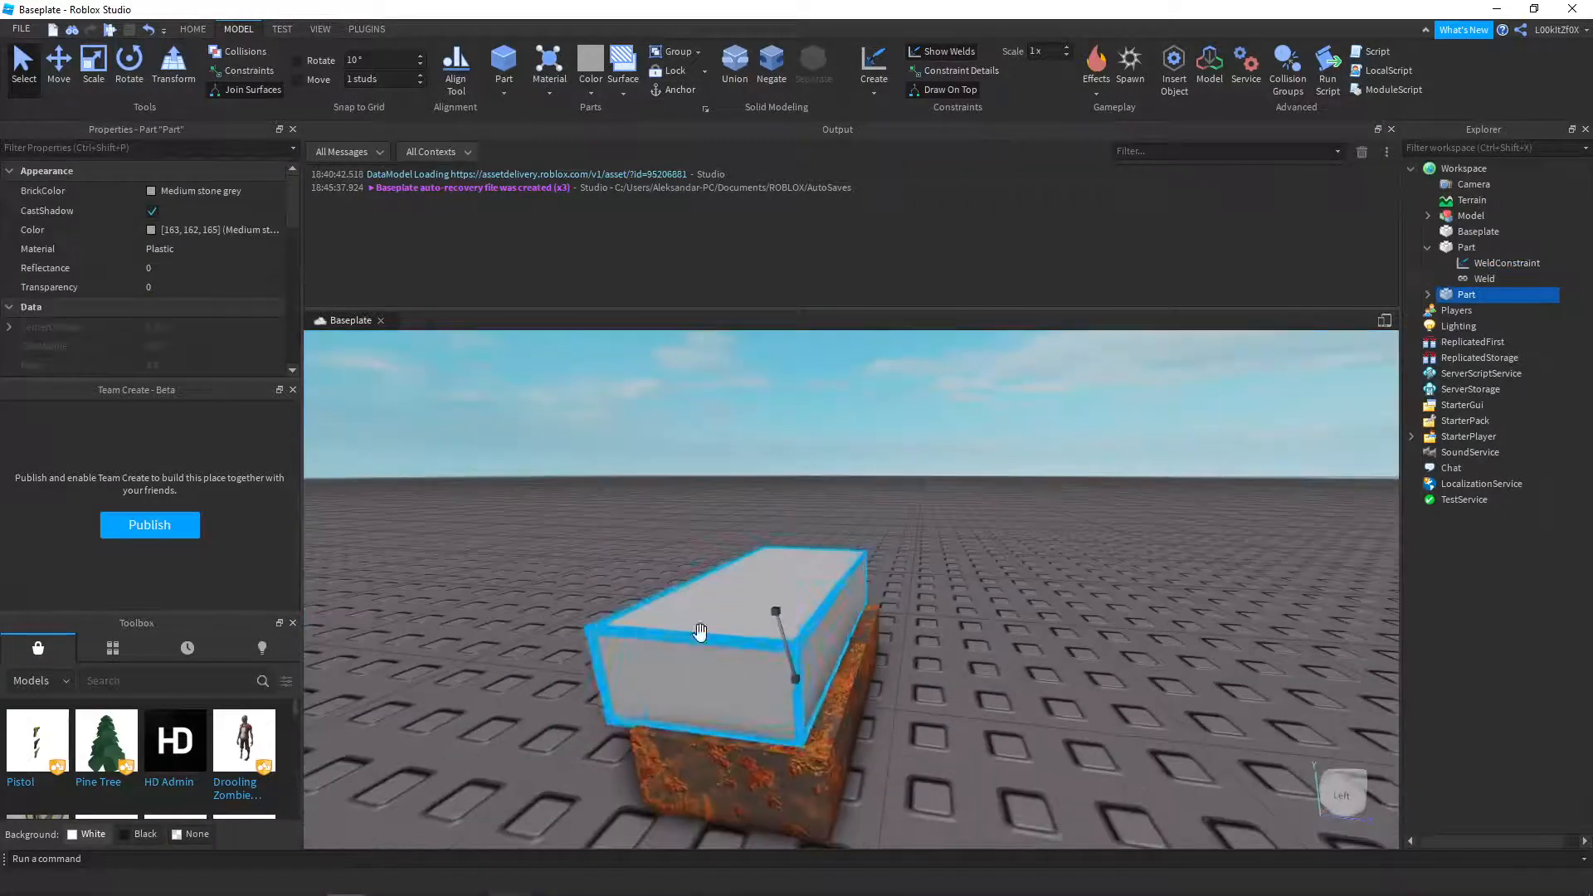
- Move the grey part off the corroded-metal part to stand beside it, and view the weld line joining them
left_click(58, 62)
left_click_drag(655, 604, 420, 580)
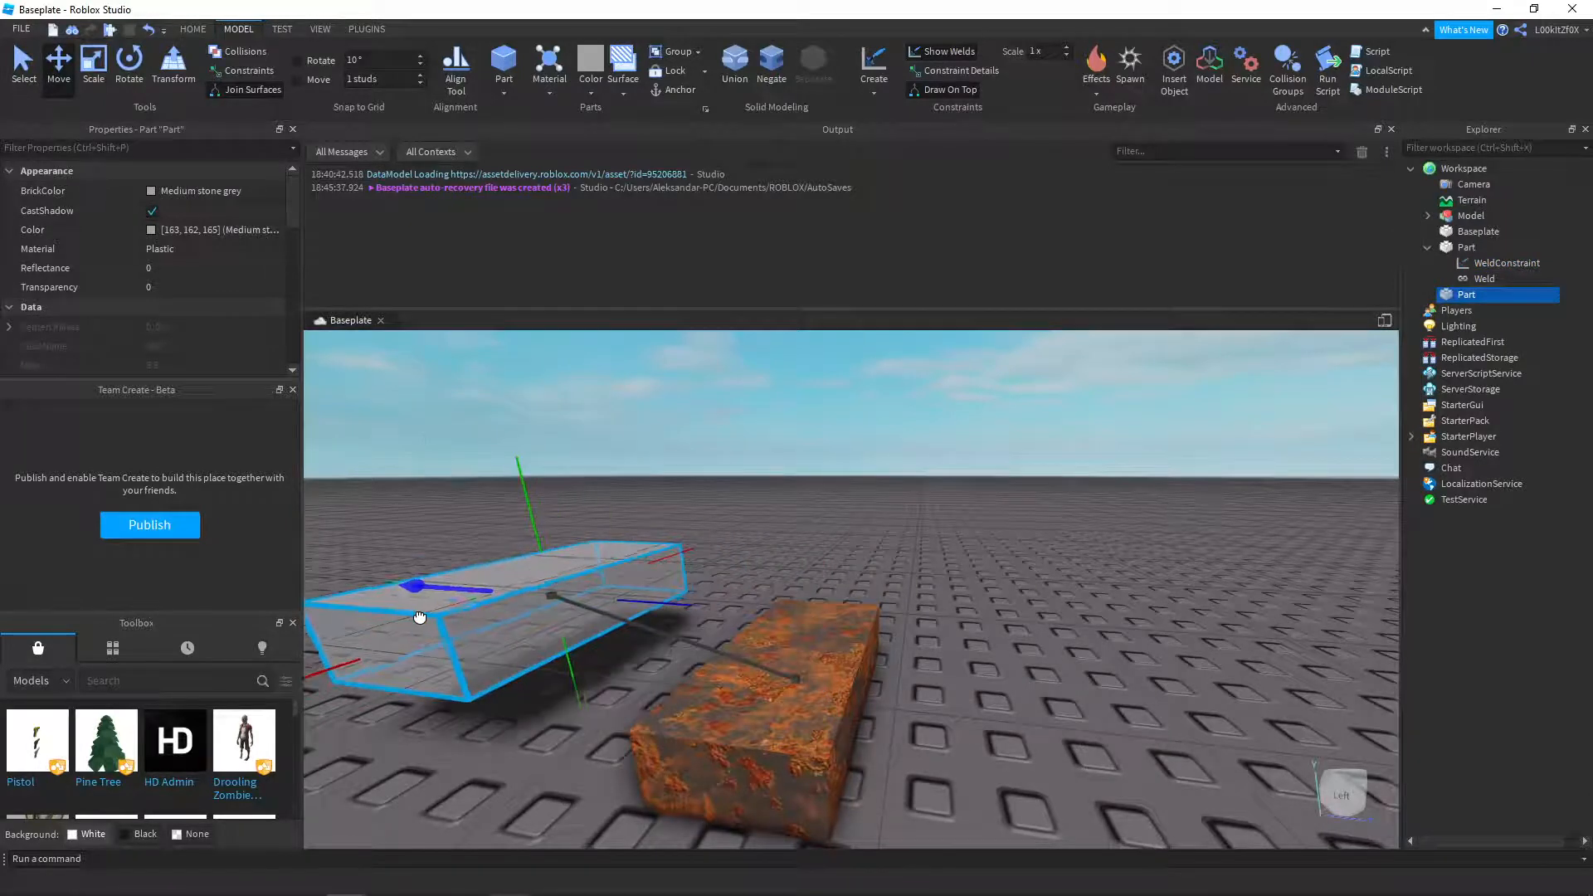
right_click_drag(687, 559, 630, 561)
left_click(975, 370)
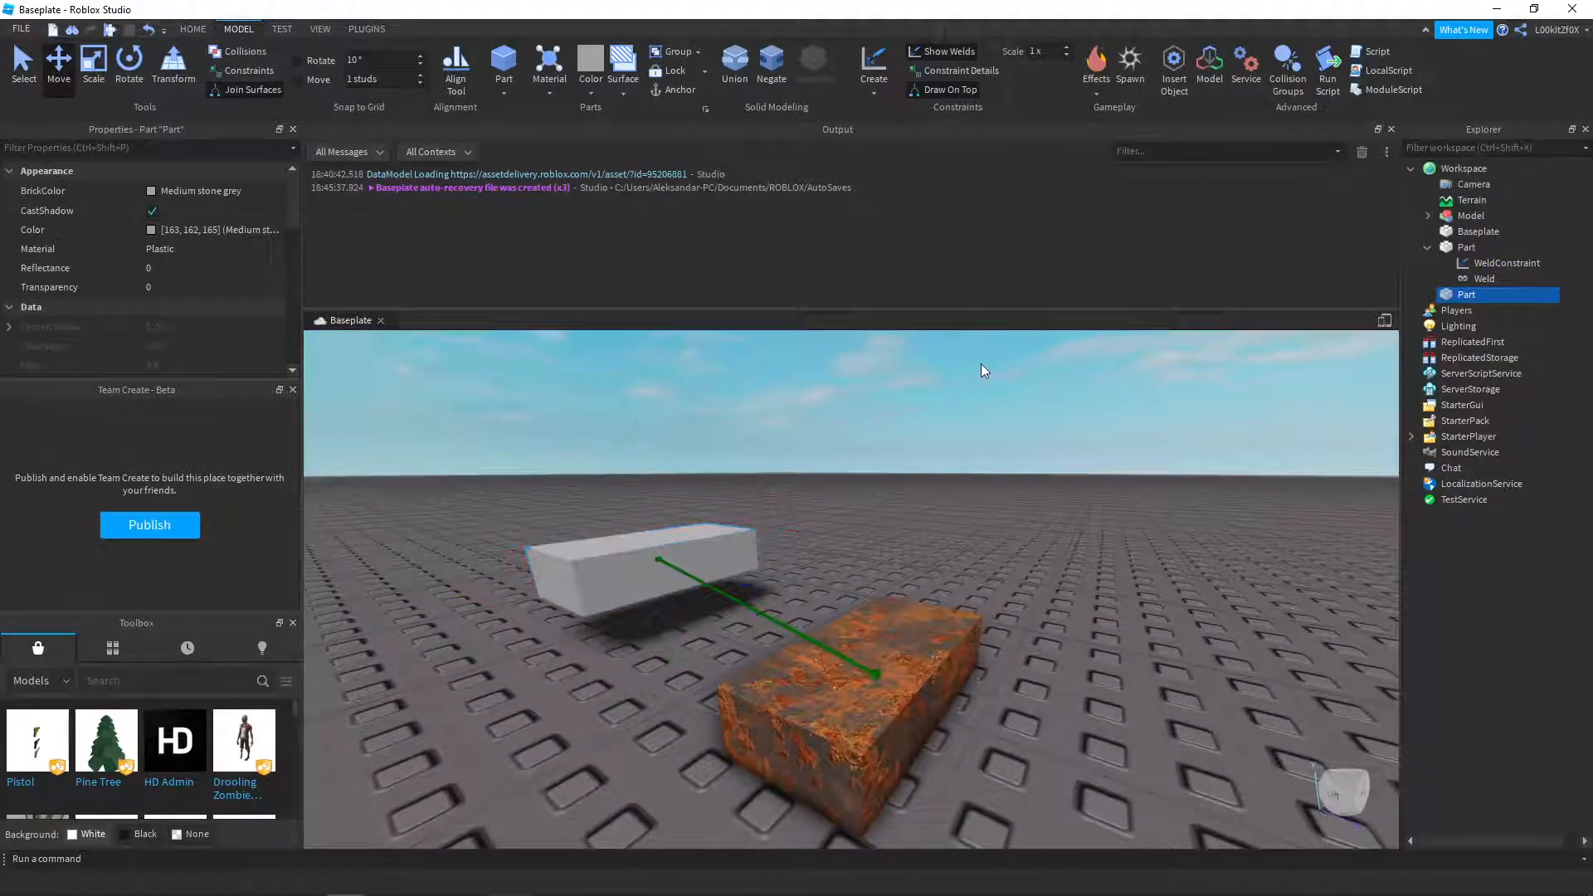
mouse_move(763, 595)
right_mouse_down()
mouse_move(804, 611)
mouse_move(704, 619)
mouse_move(987, 87)
right_mouse_up()
- Insert a Fire effect into the Workspace, view it up close in front of the brick model, and remove it
left_click(1095, 92)
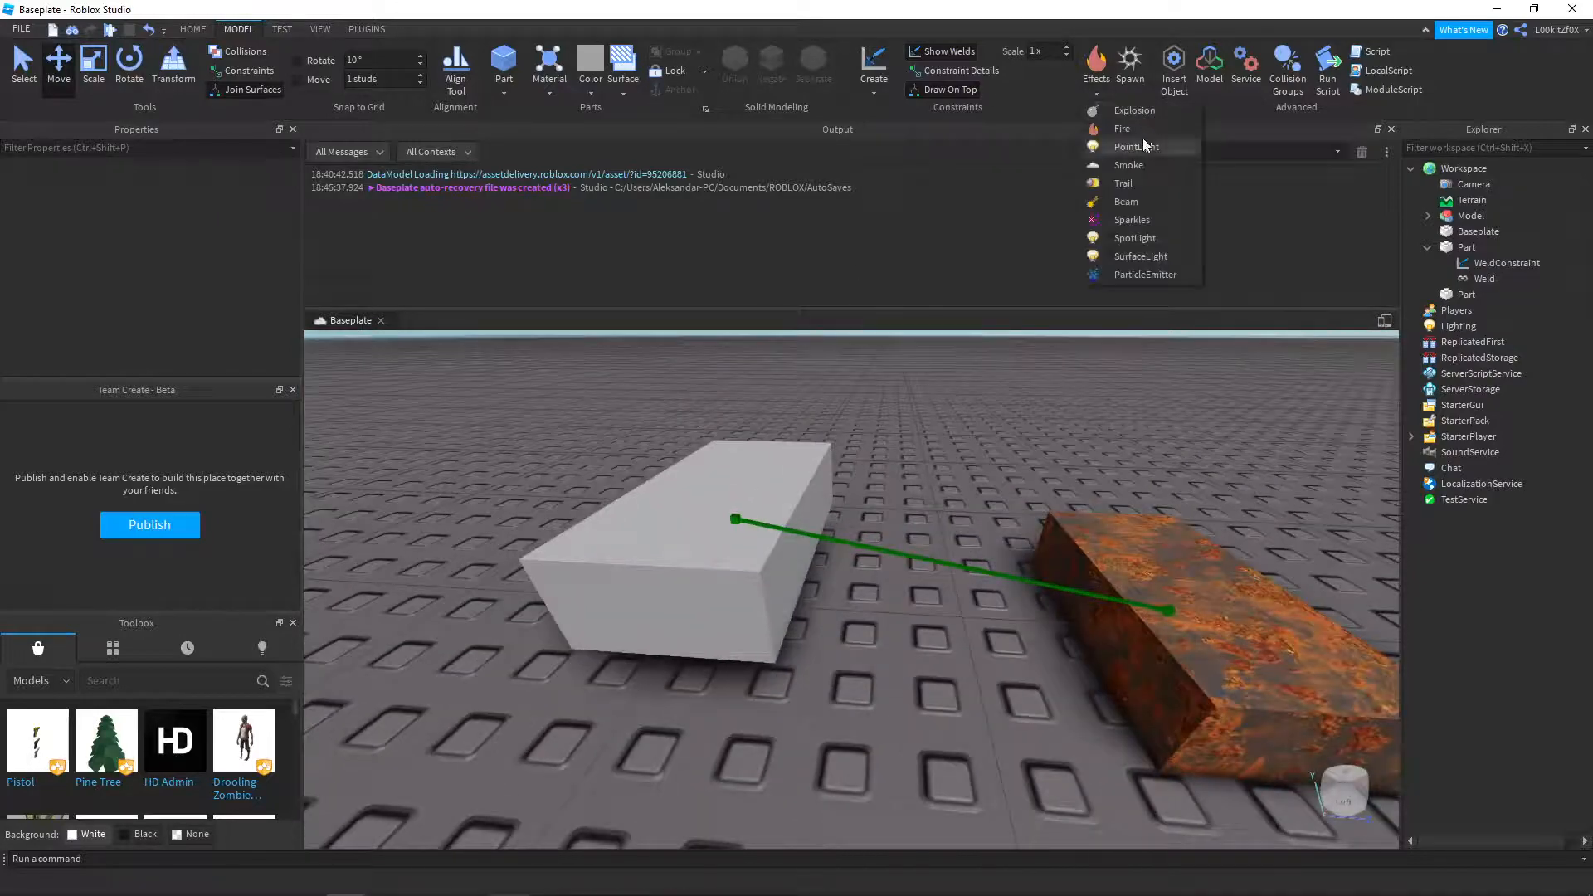
left_click(1143, 135)
key("f")
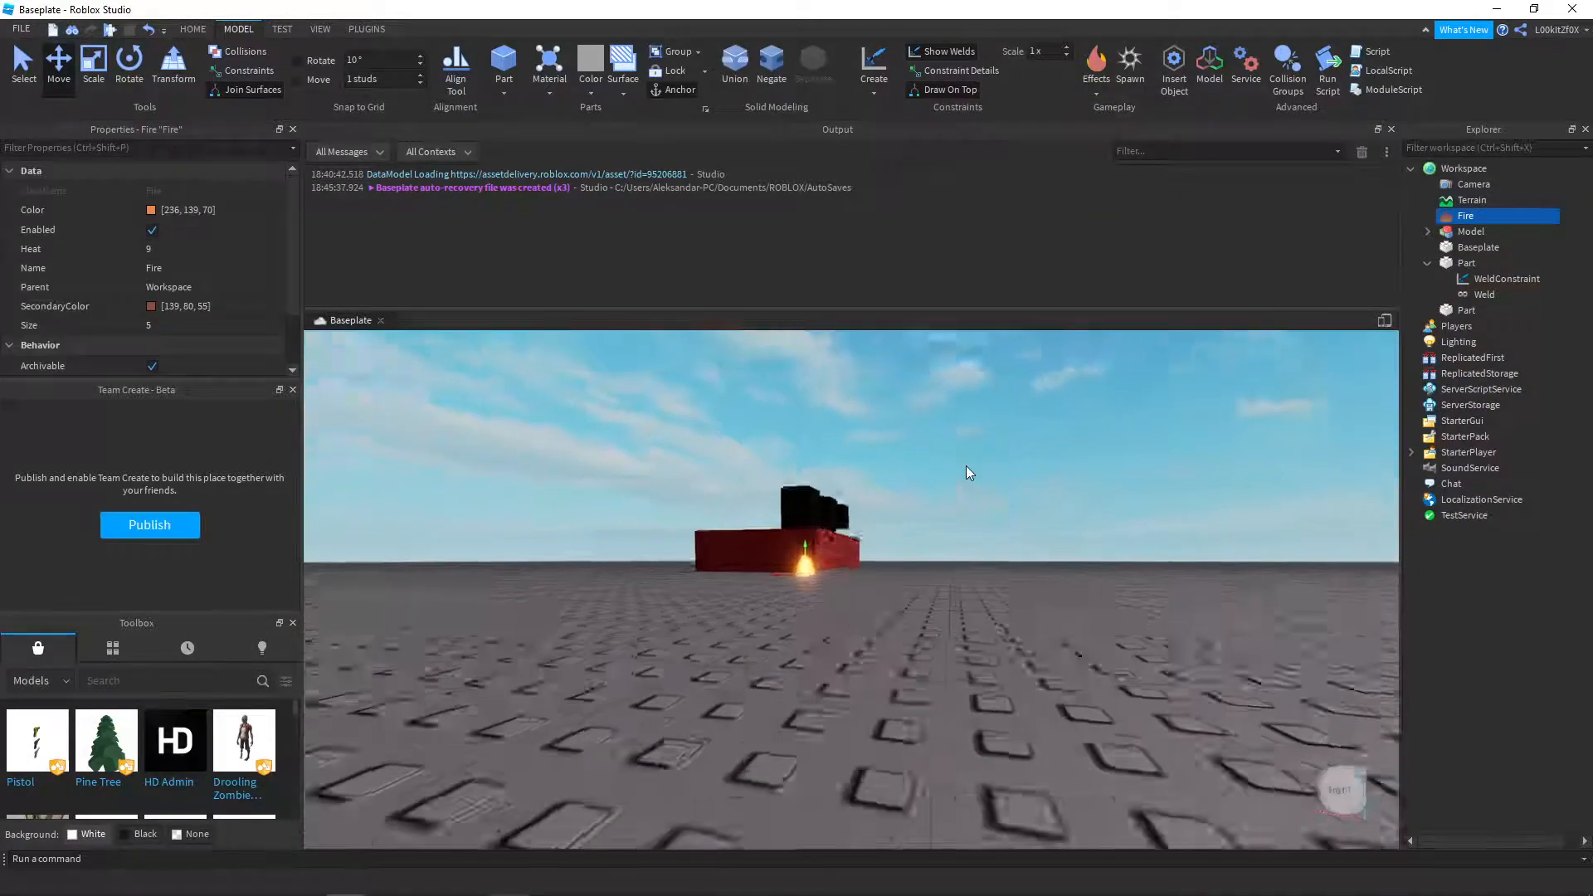
scroll(968, 463, "up", 8)
right_click_drag(965, 464, 824, 506)
key("Delete")
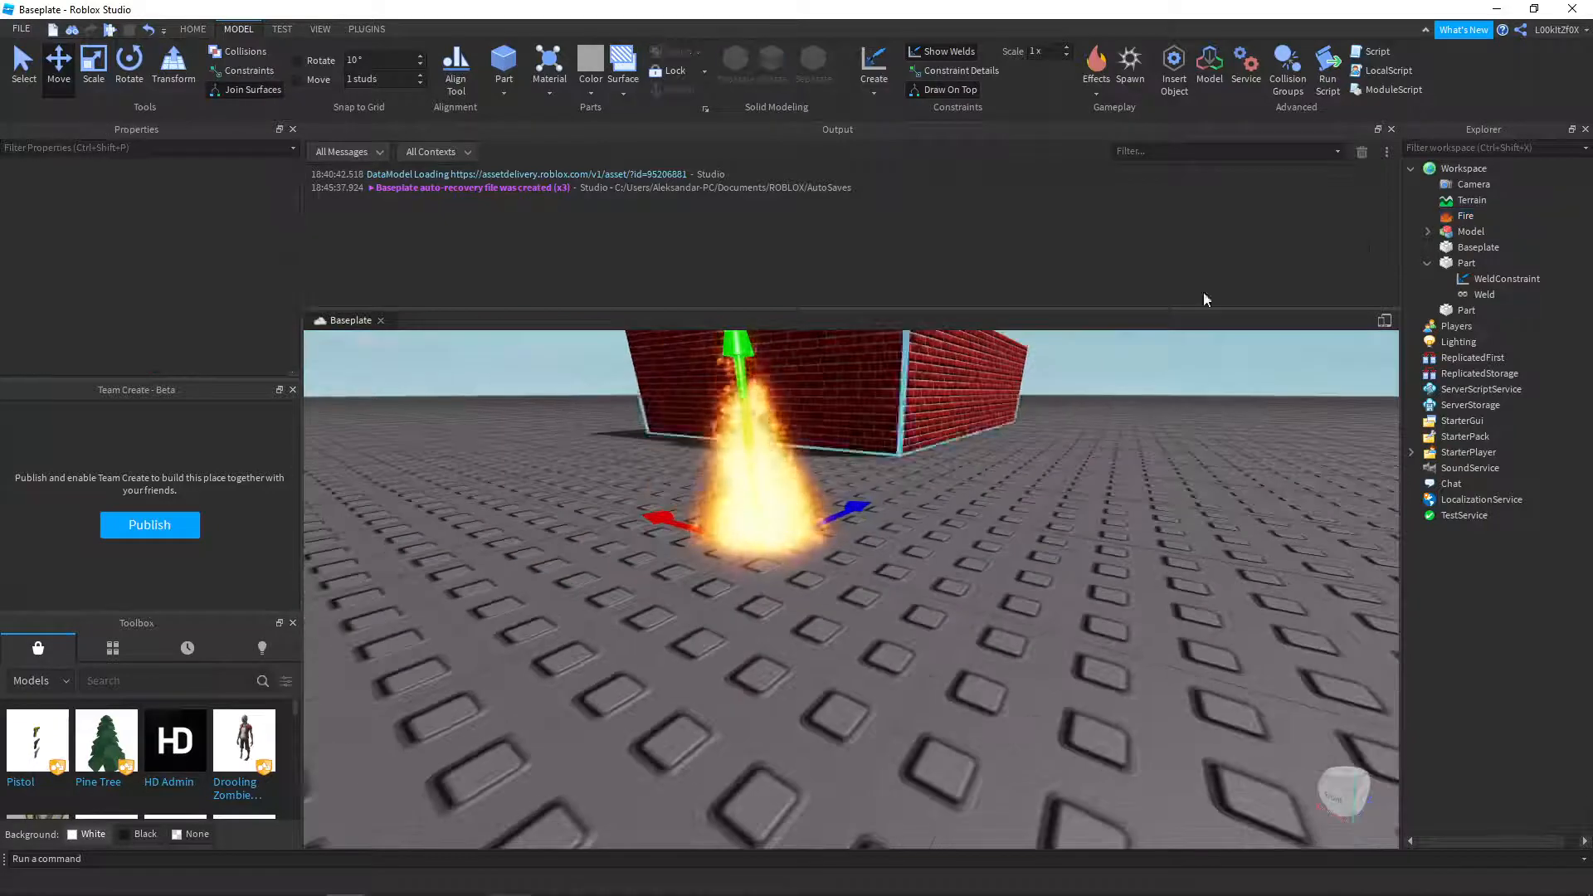
right_click(1466, 218)
left_click(1436, 235)
- Insert an Explosion effect into the Workspace, watch it go off, and cut it from the place
left_click(1108, 88)
left_click(1138, 116)
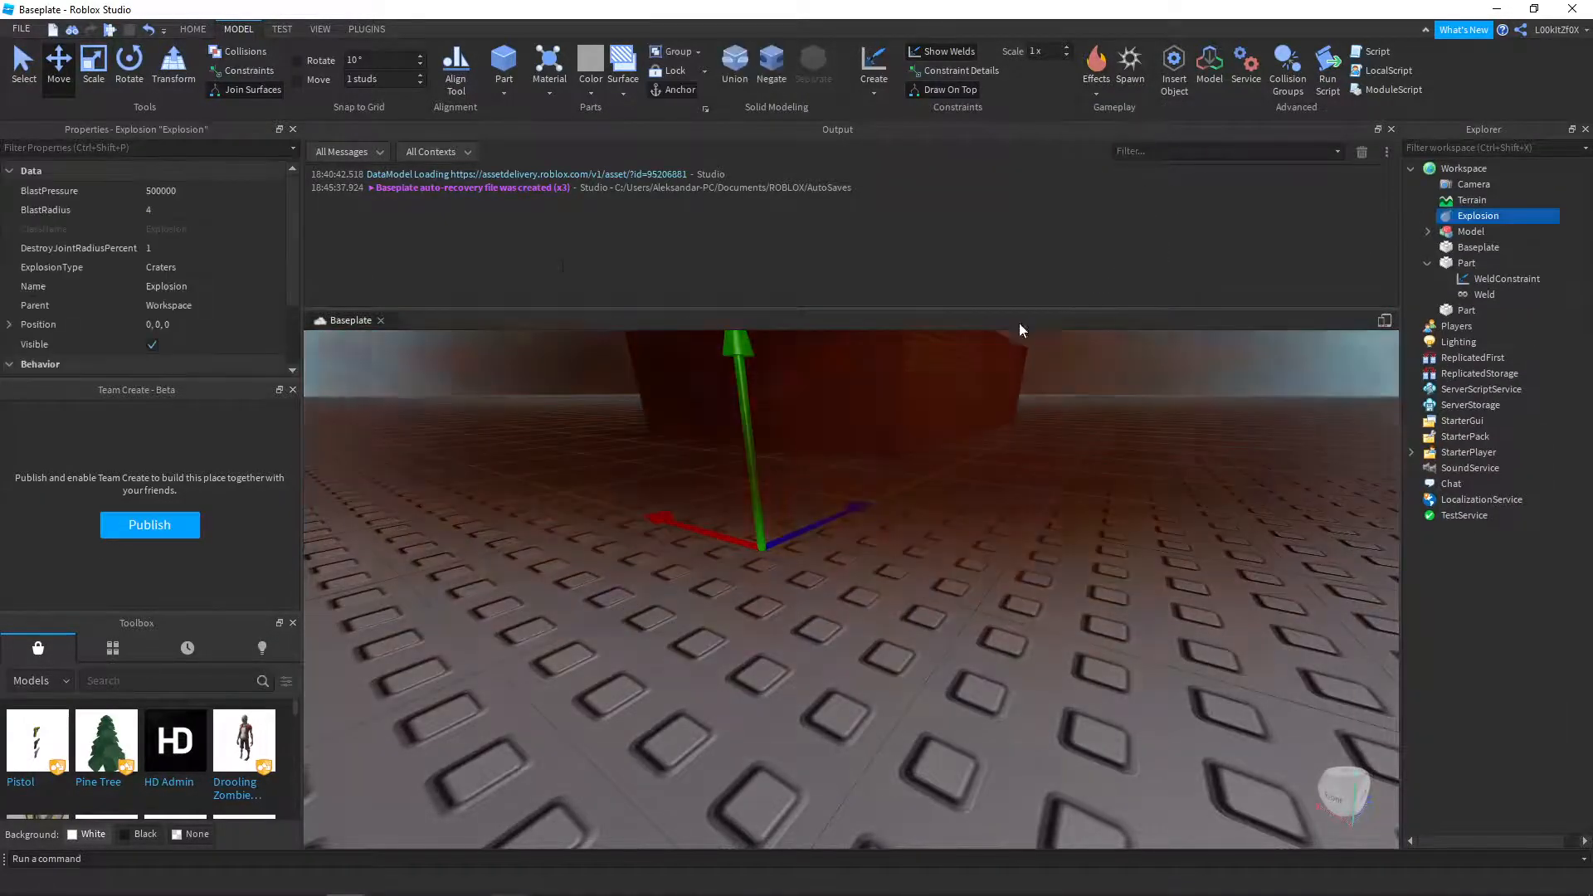
right_click(1466, 217)
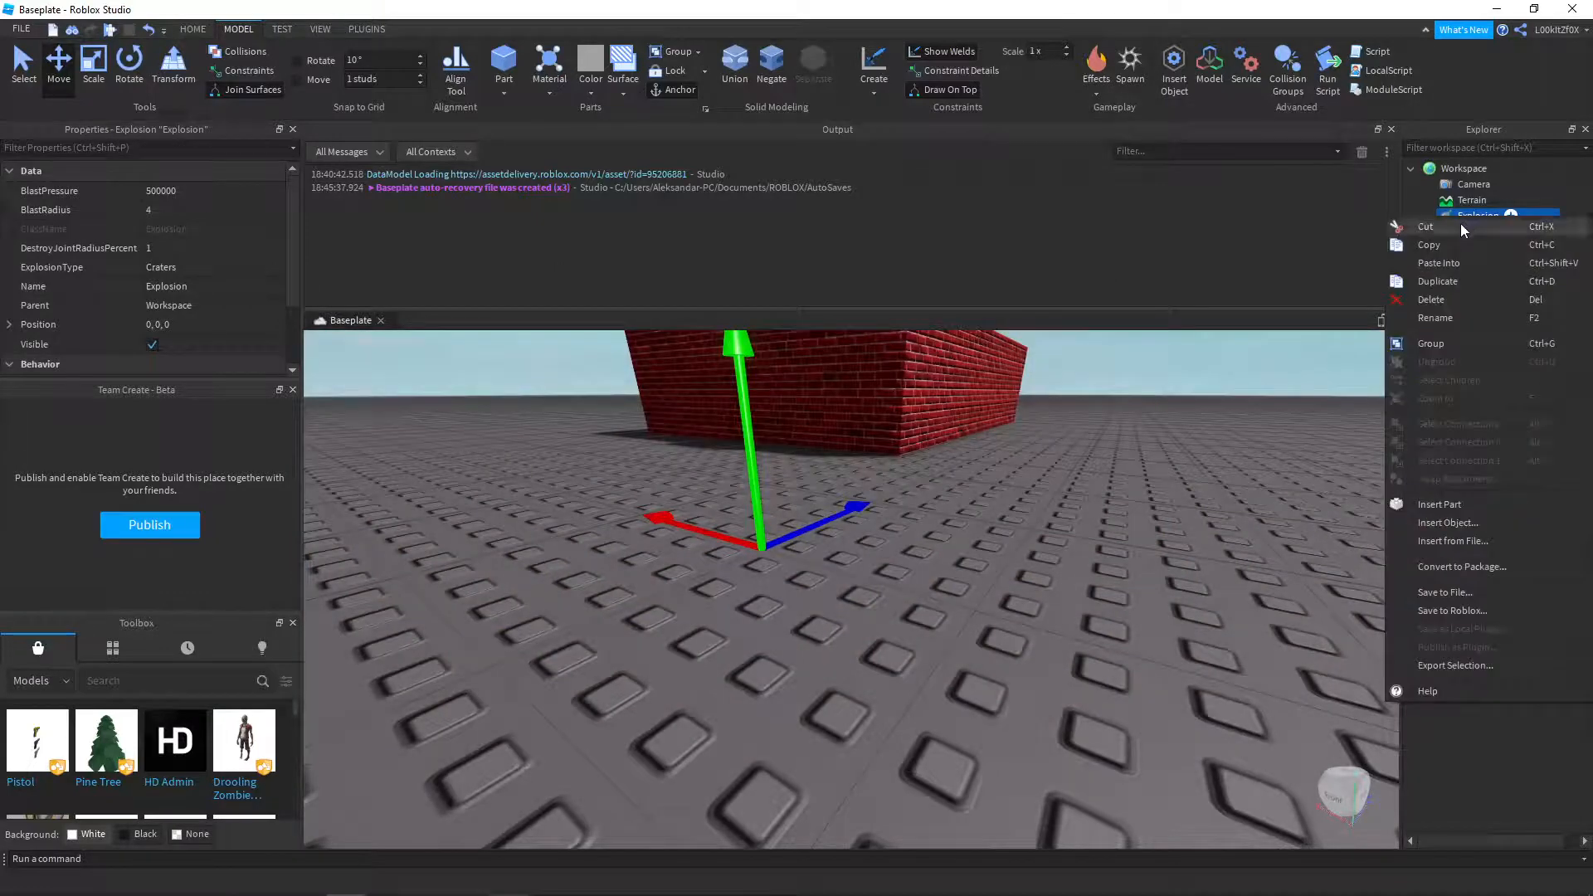
left_click(1425, 226)
- Insert a PointLight effect into the Workspace, look at it in the scene, and remove it
left_click(1097, 82)
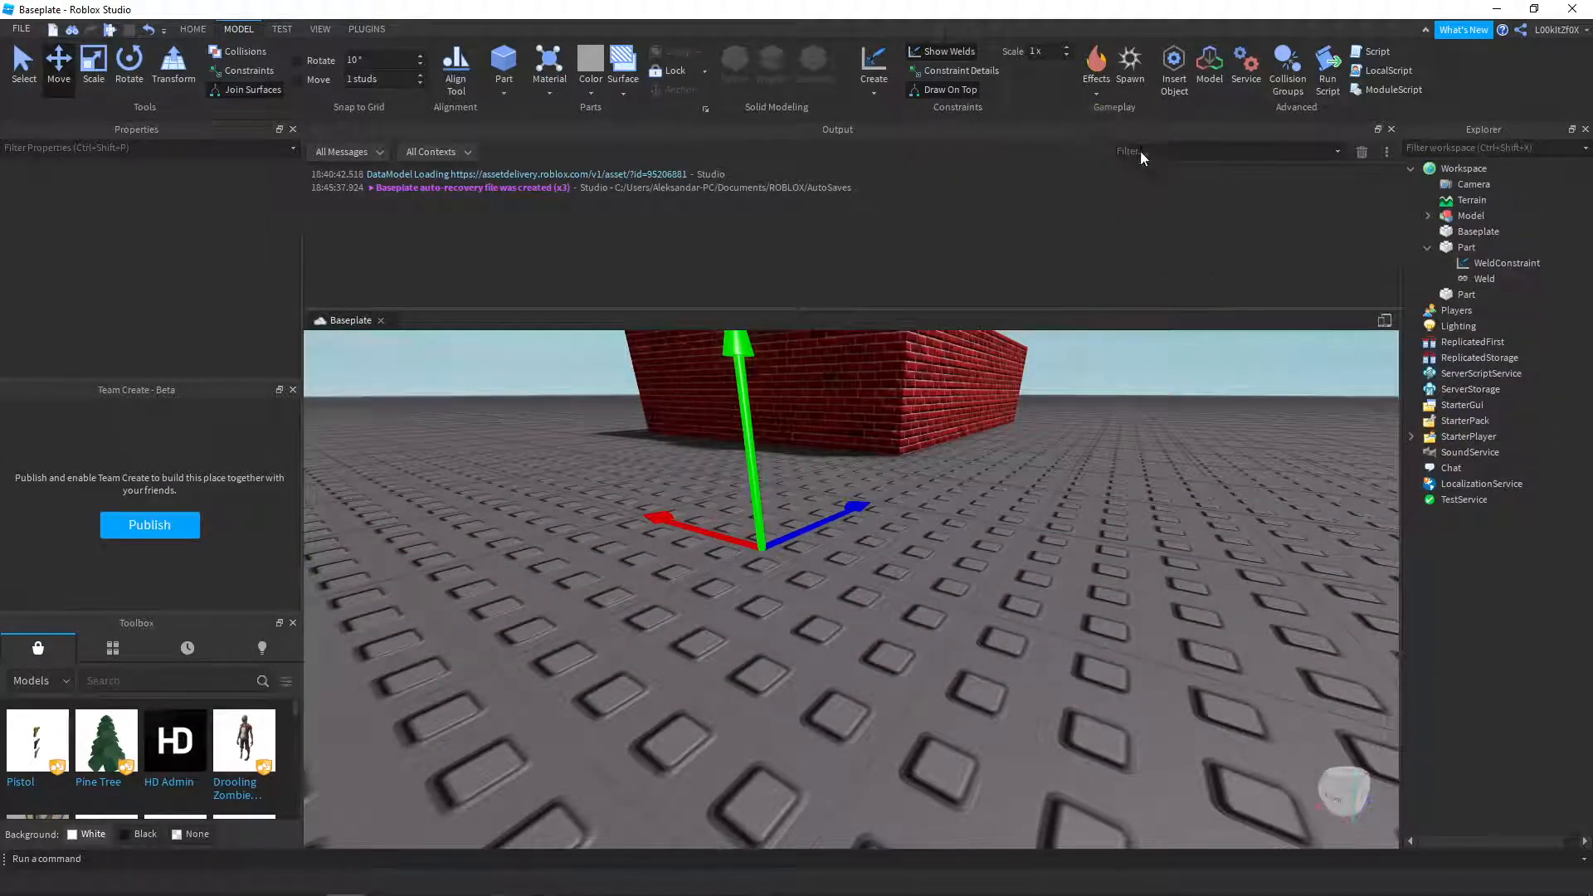
left_click(1141, 151)
right_click_drag(944, 466, 909, 453)
right_click(1457, 217)
- Insert a Smoke effect into the Workspace, view it near the brick model, and remove it
left_click(1096, 87)
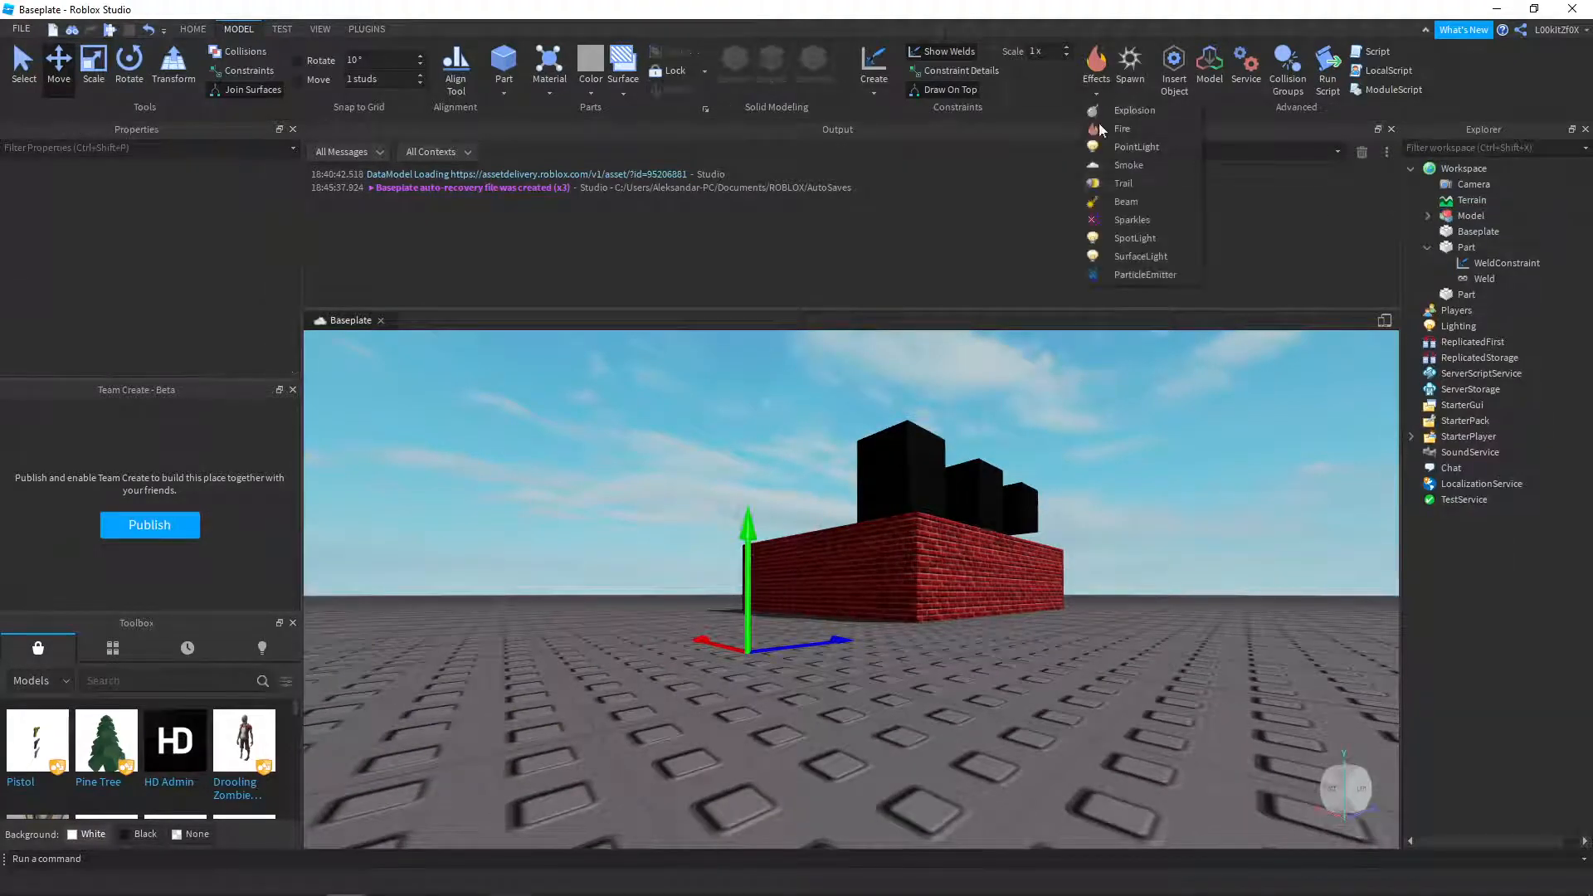
left_click(1127, 181)
right_click_drag(944, 525, 936, 545)
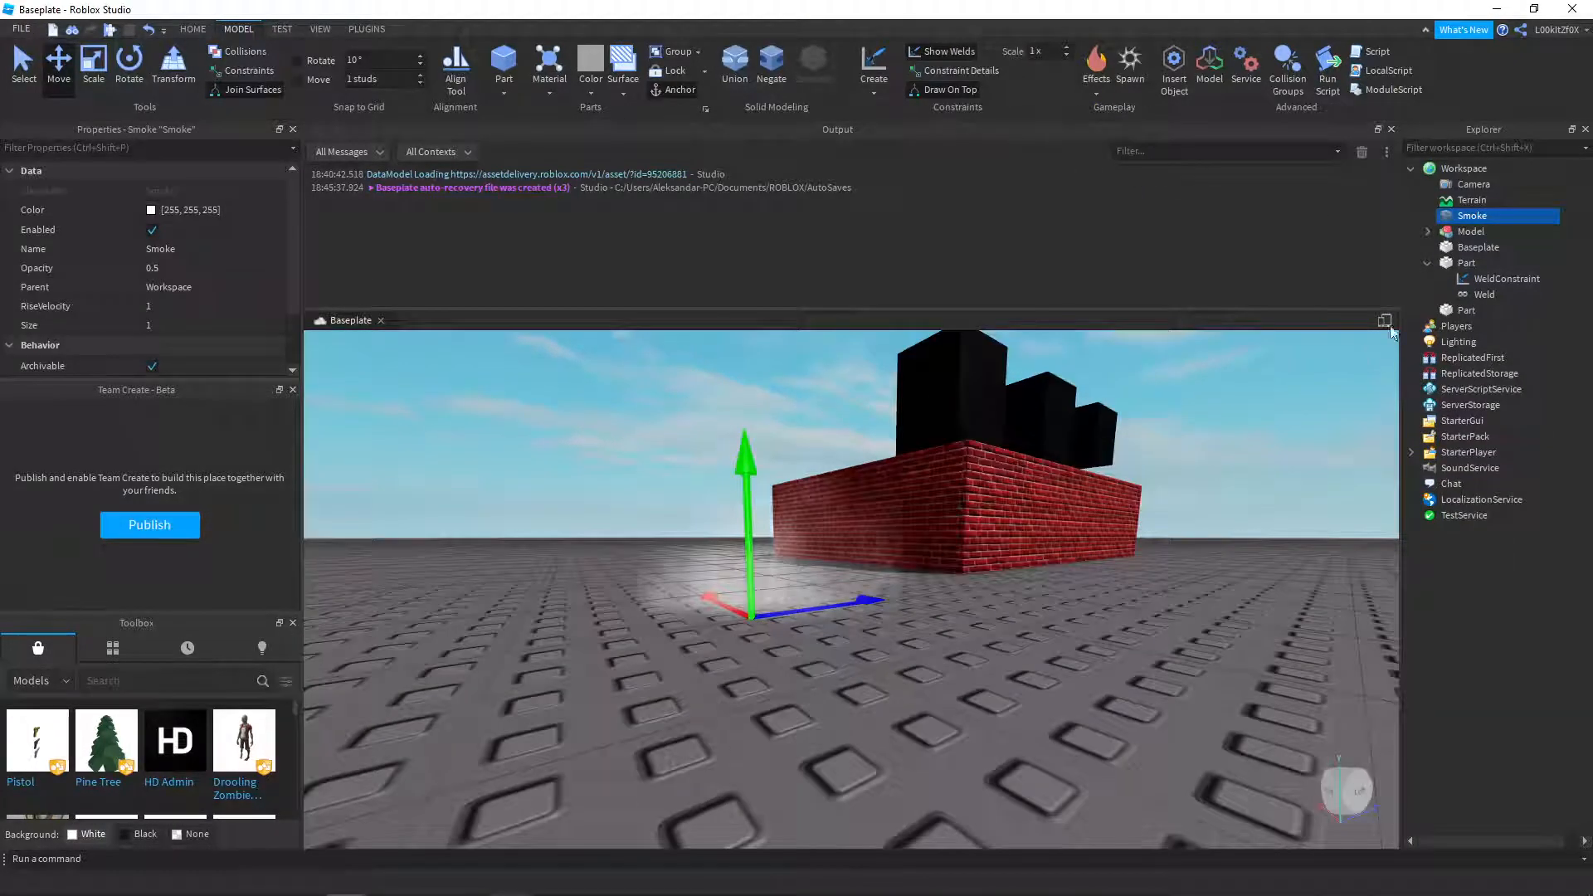
right_click(1460, 220)
left_click(1462, 231)
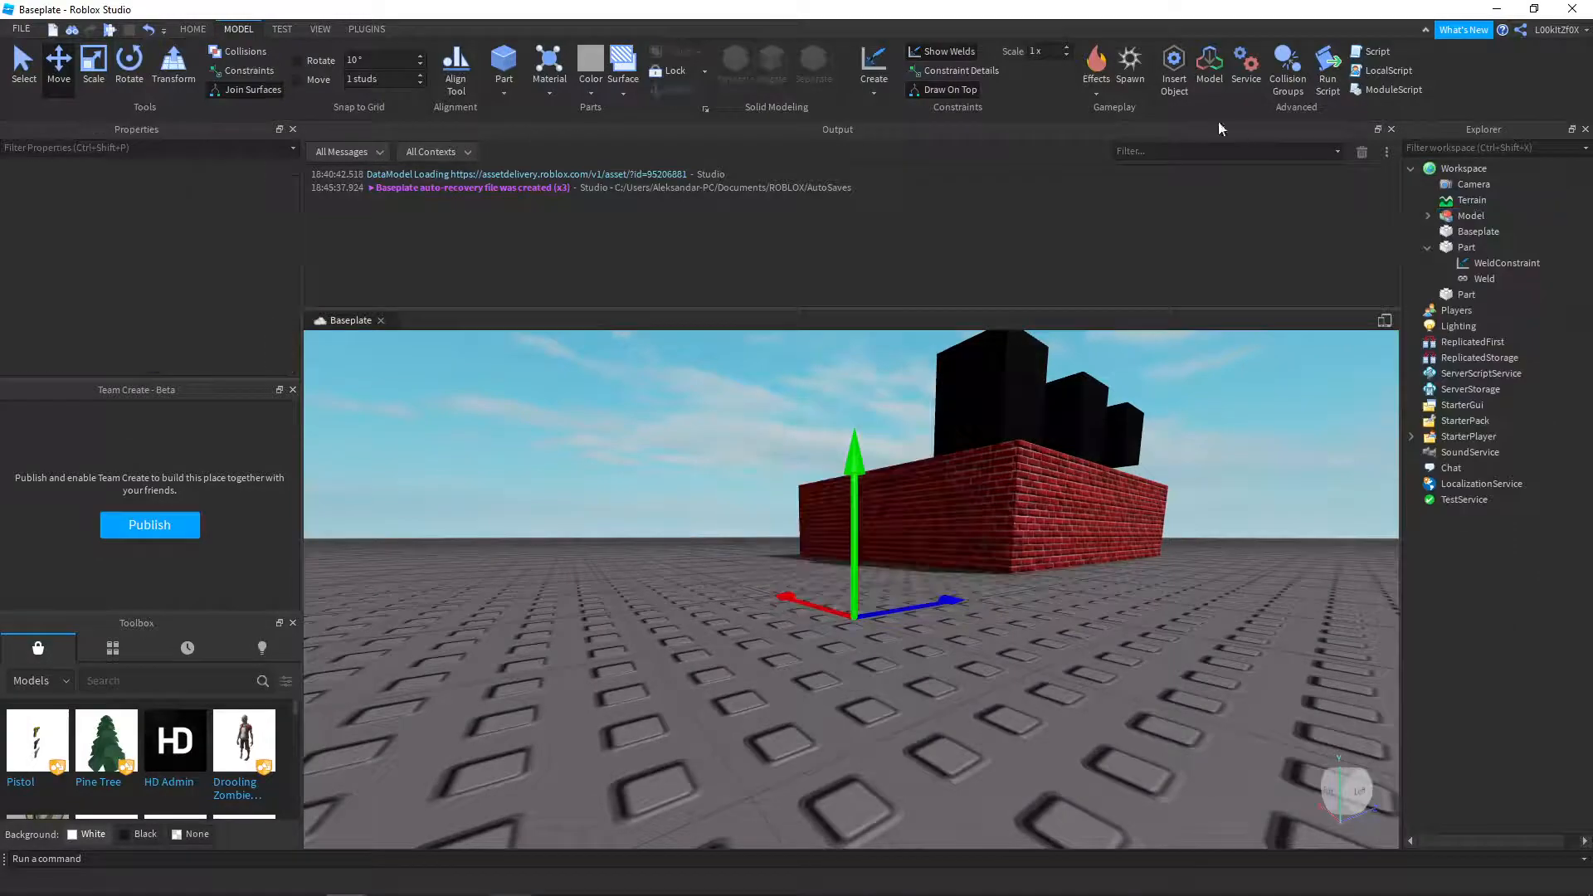
- Insert a Beam effect into the Workspace, look around the scene, and delete it
left_click(1100, 93)
left_click(1121, 199)
right_click_drag(1029, 486, 1052, 510)
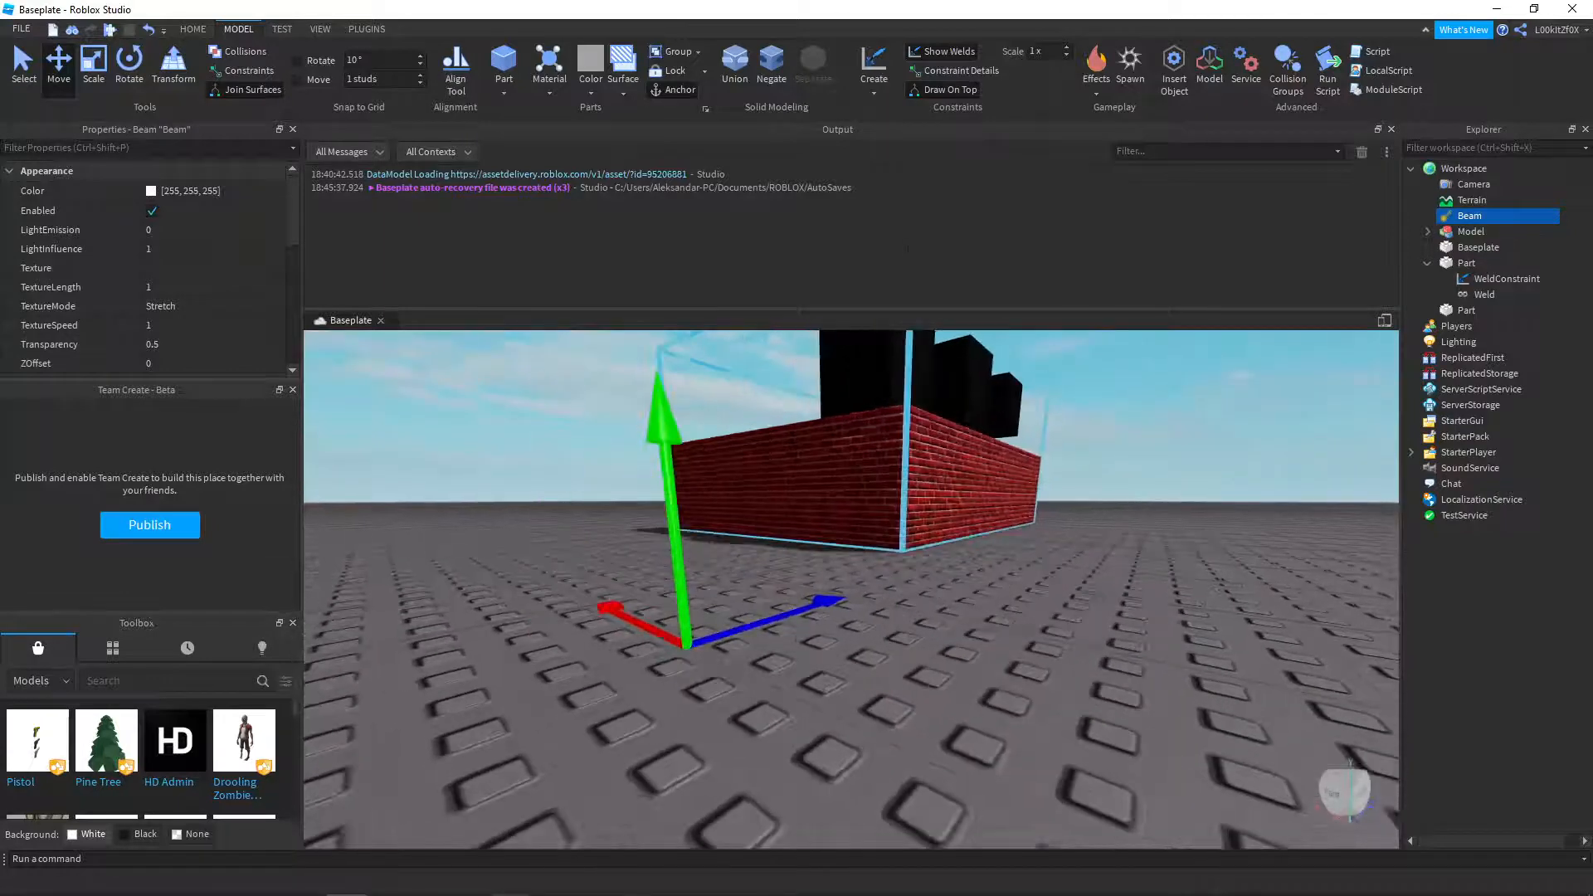
left_click(1097, 88)
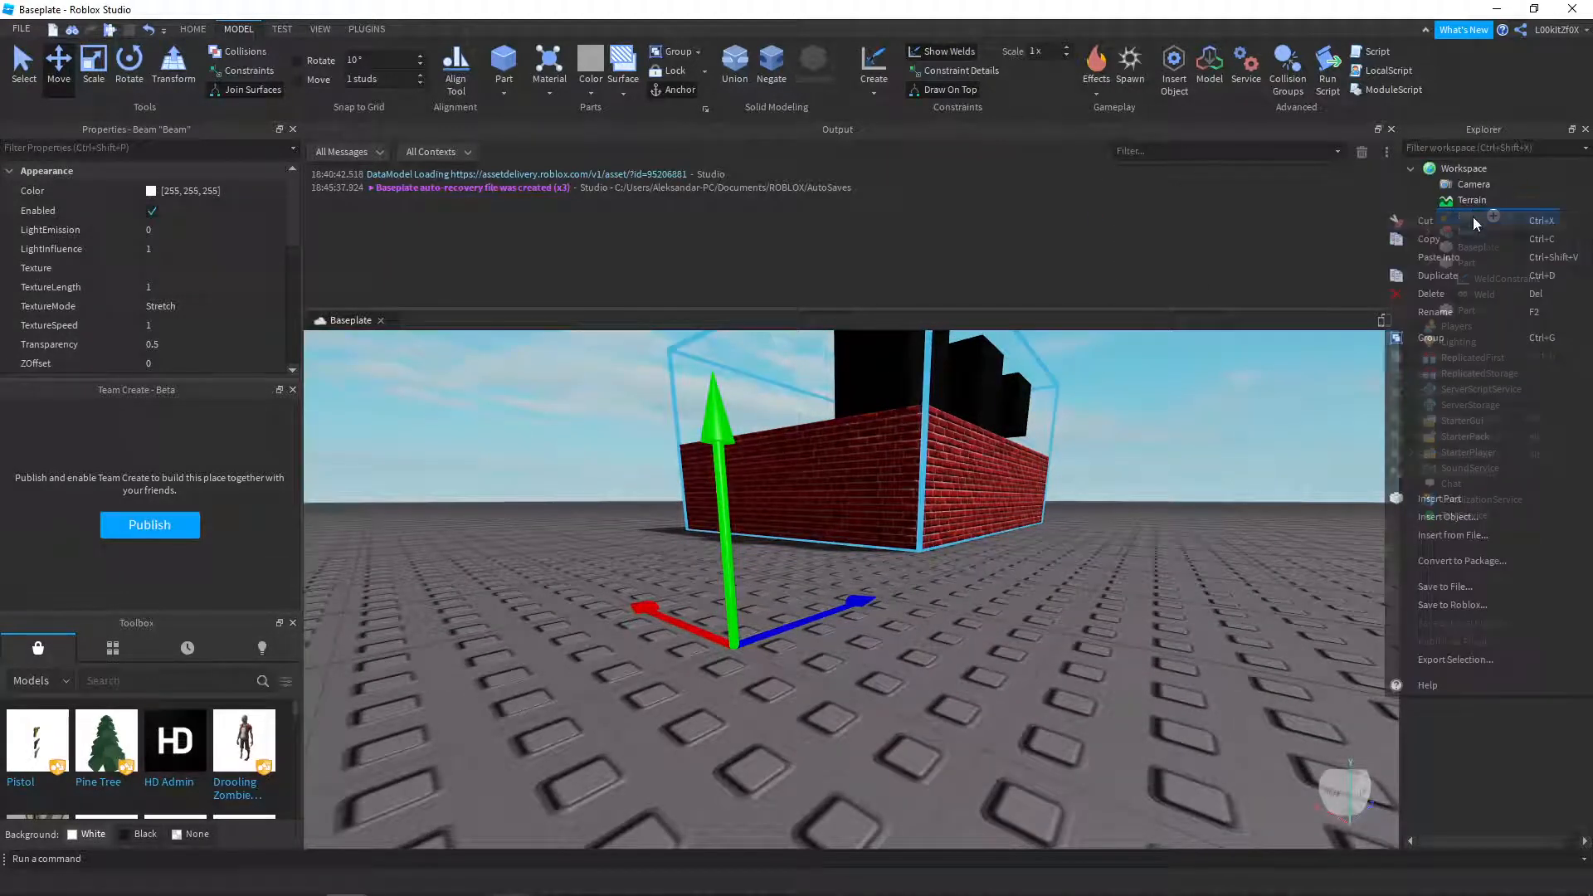
key("Delete")
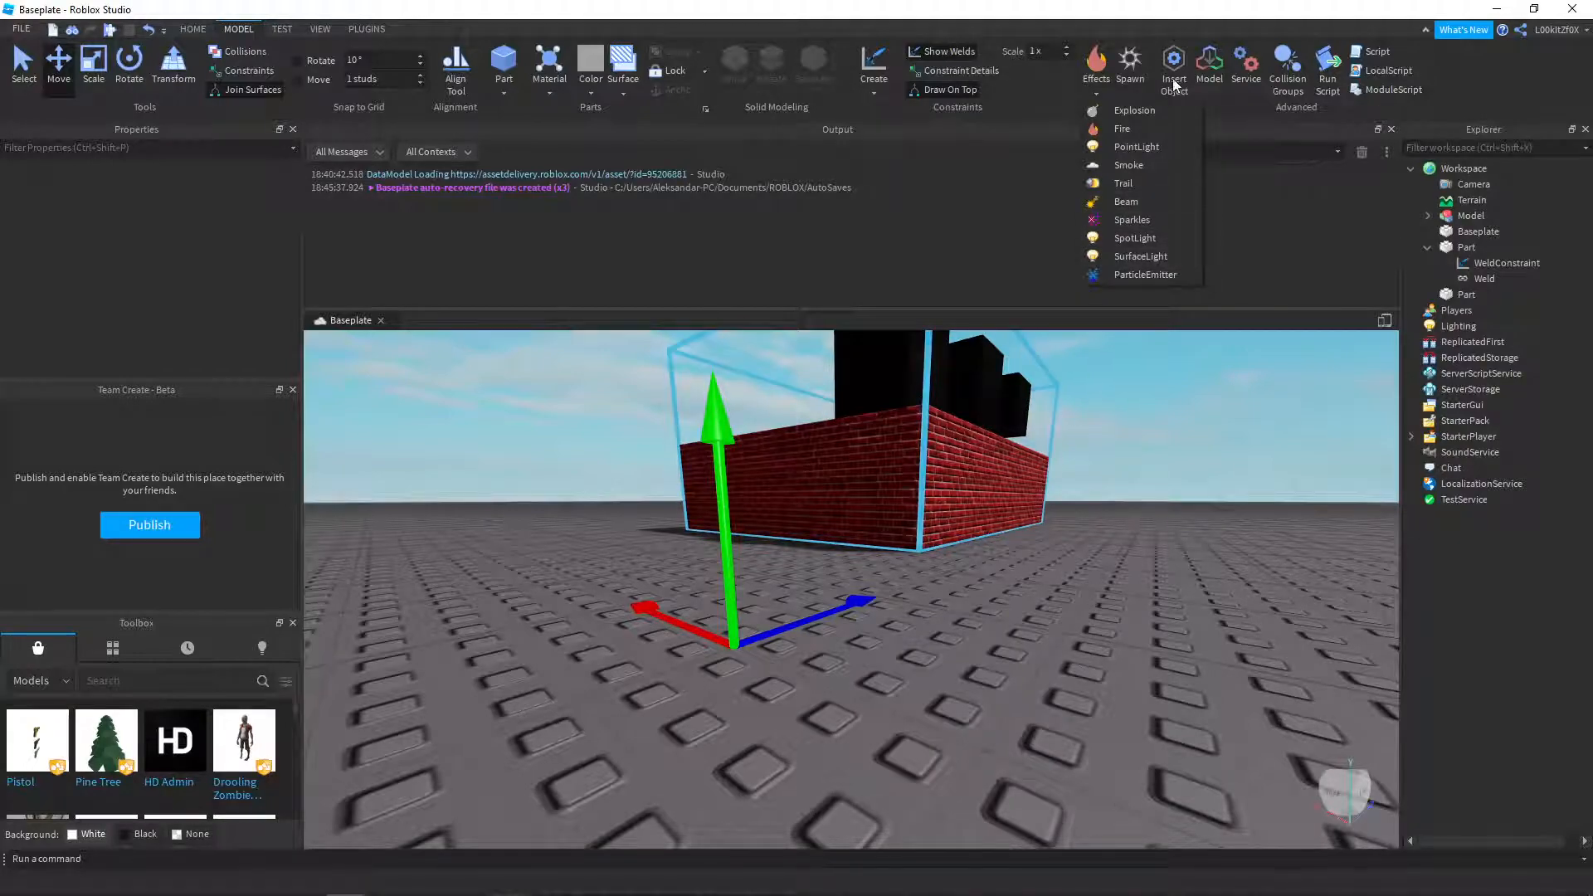
- Insert a SpawnLocation, place it on the baseplate away from the brick model, inspect it, and cut it
left_click(1129, 71)
right_click_drag(869, 497, 907, 555)
left_click_drag(907, 555, 1035, 605)
right_click_drag(1035, 605, 1069, 608)
scroll(1079, 581, "down", 10)
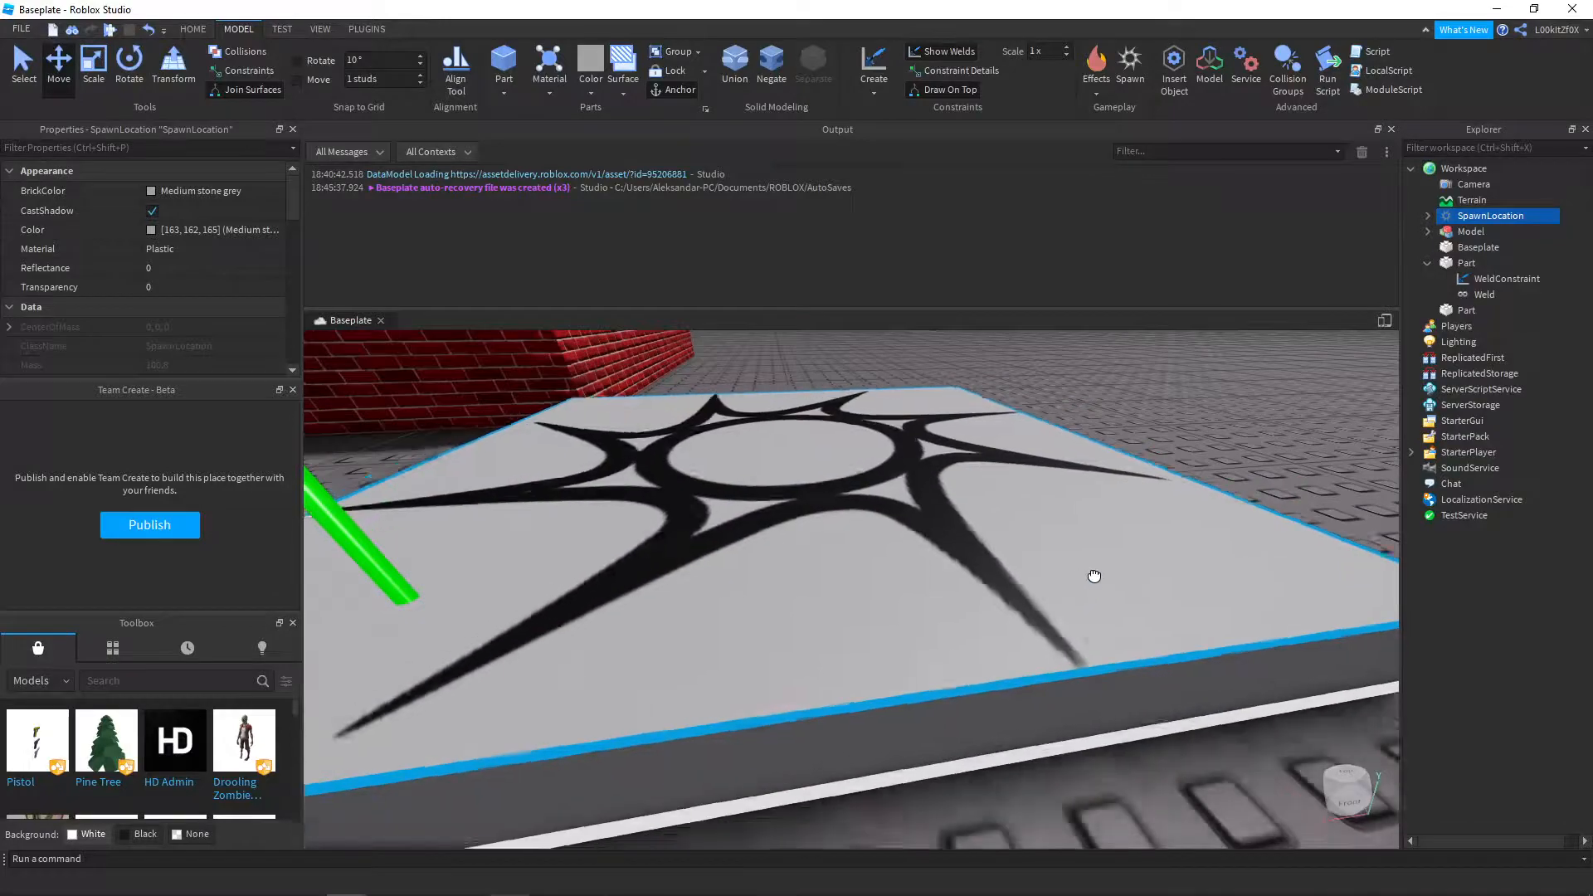
right_click(1089, 525)
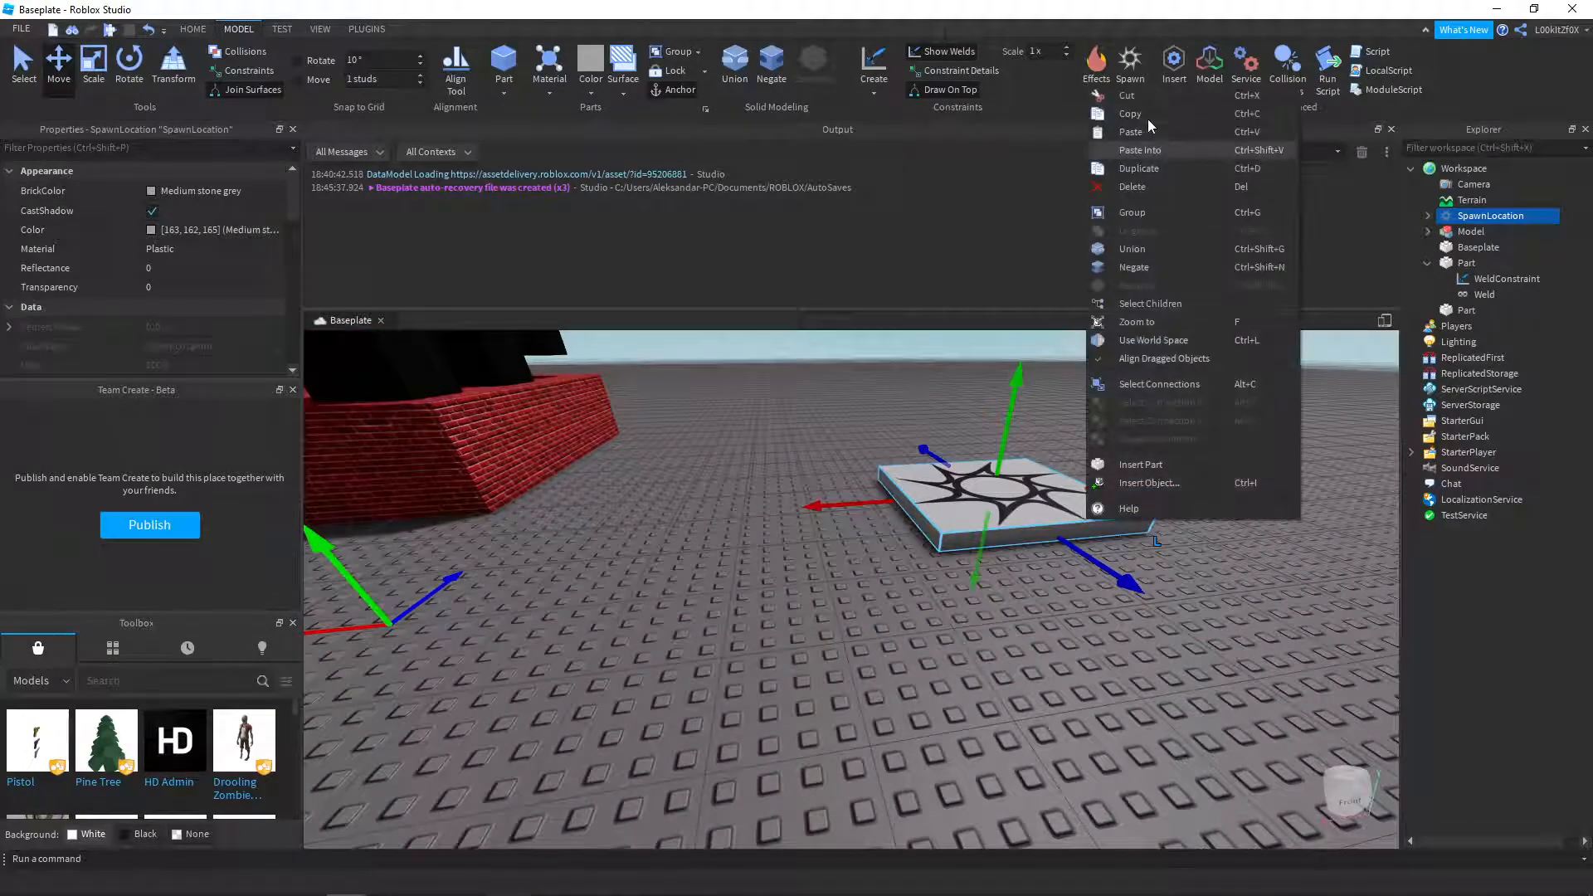
left_click(1142, 98)
left_click(622, 94)
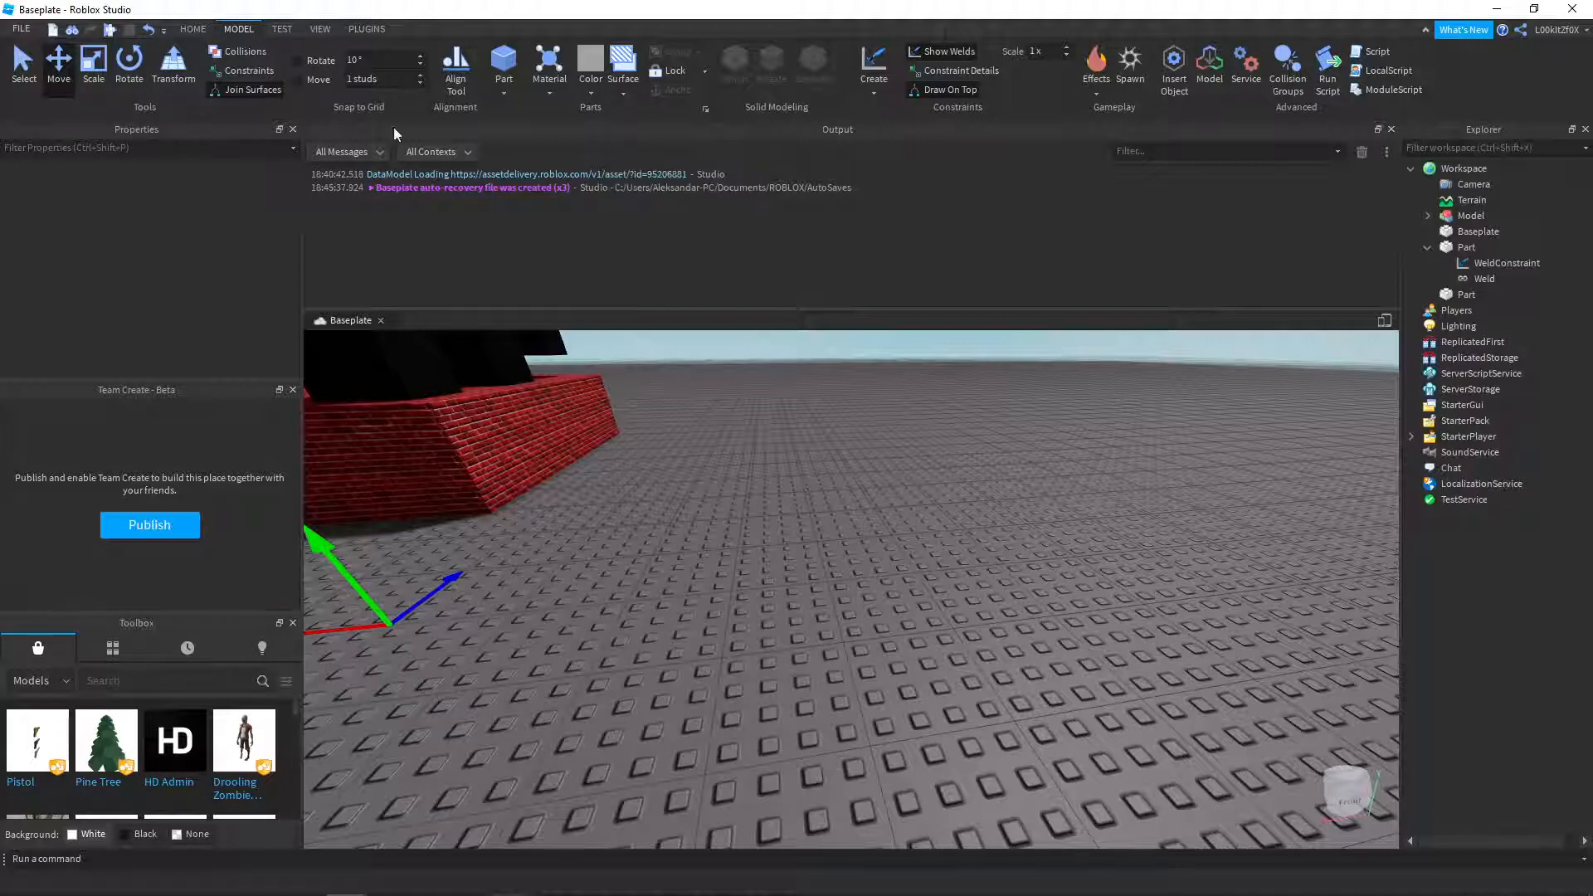
- Toggle the Command Bar off and on, and show and hide the Script Analysis window
left_click(295, 28)
left_click(327, 29)
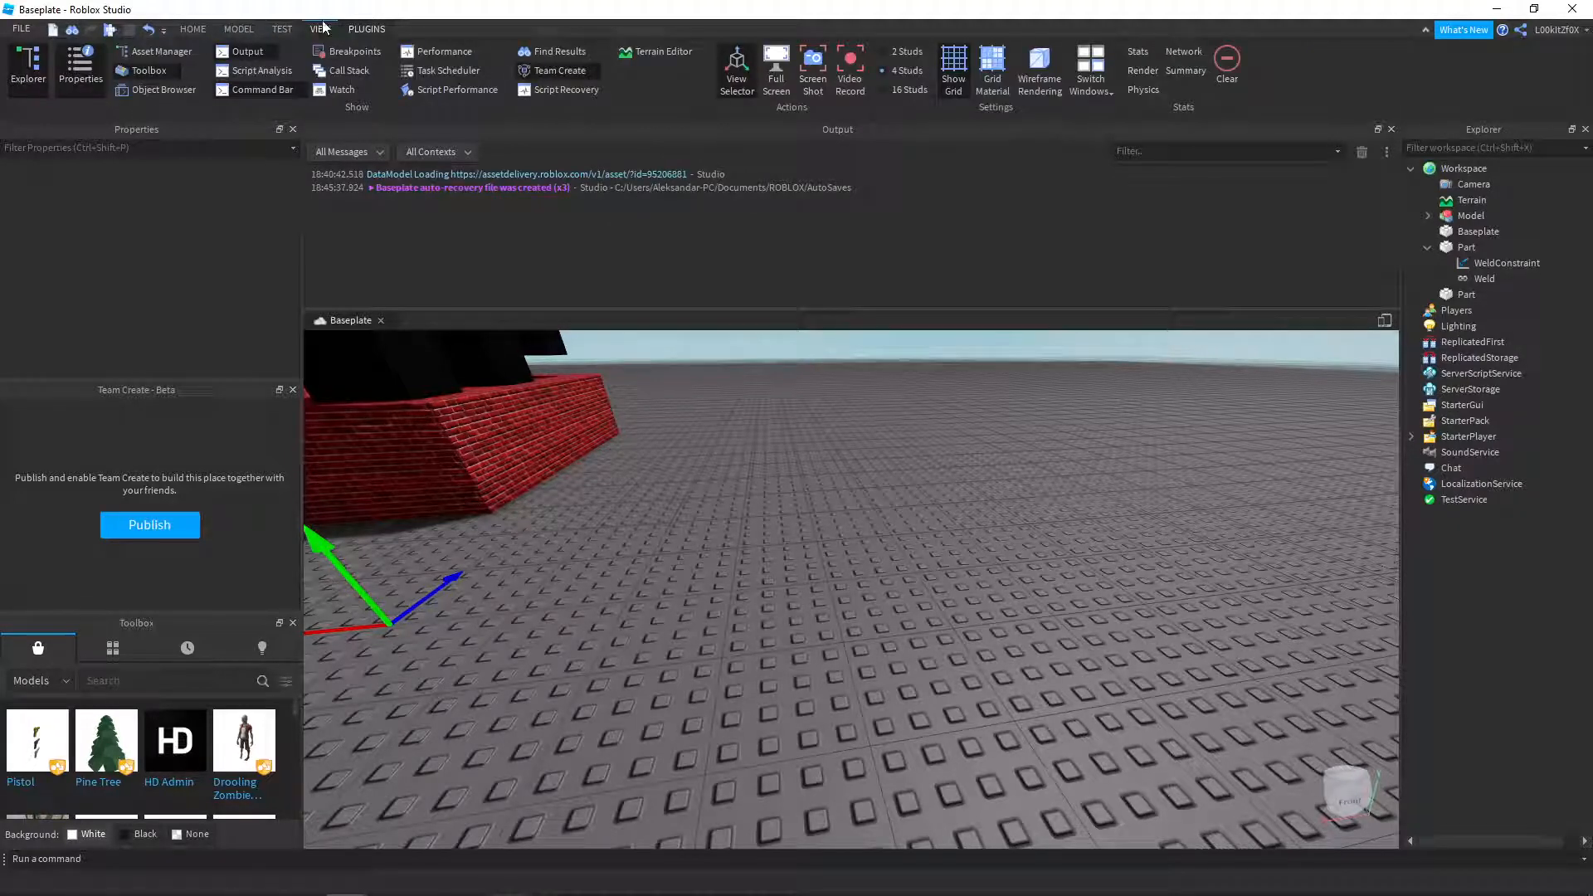
left_click(265, 90)
left_click(265, 88)
left_click(267, 73)
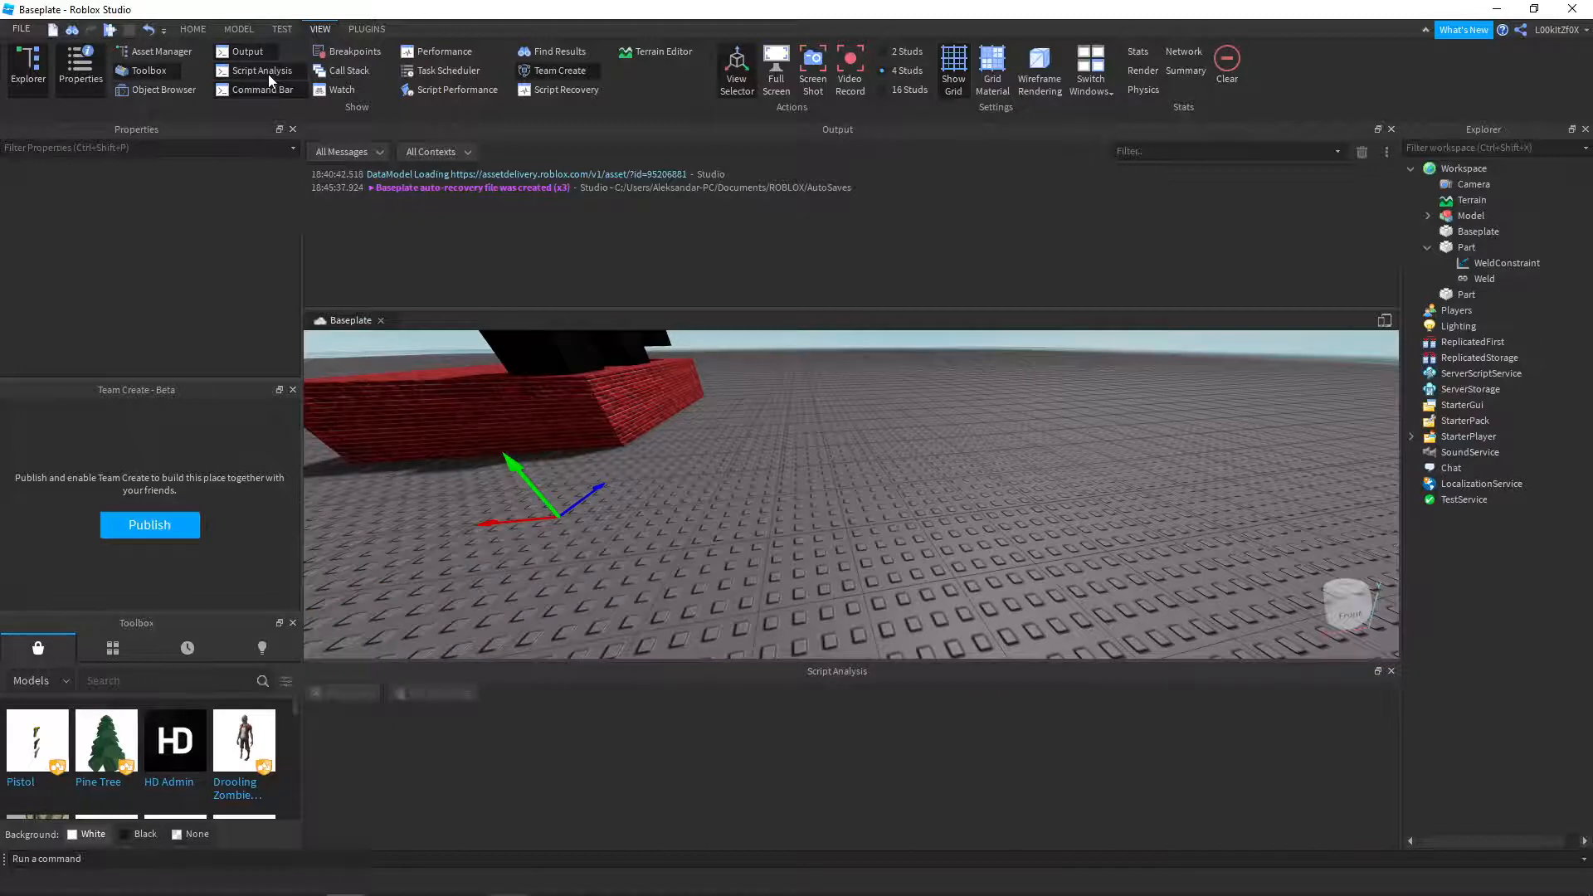
left_click(268, 73)
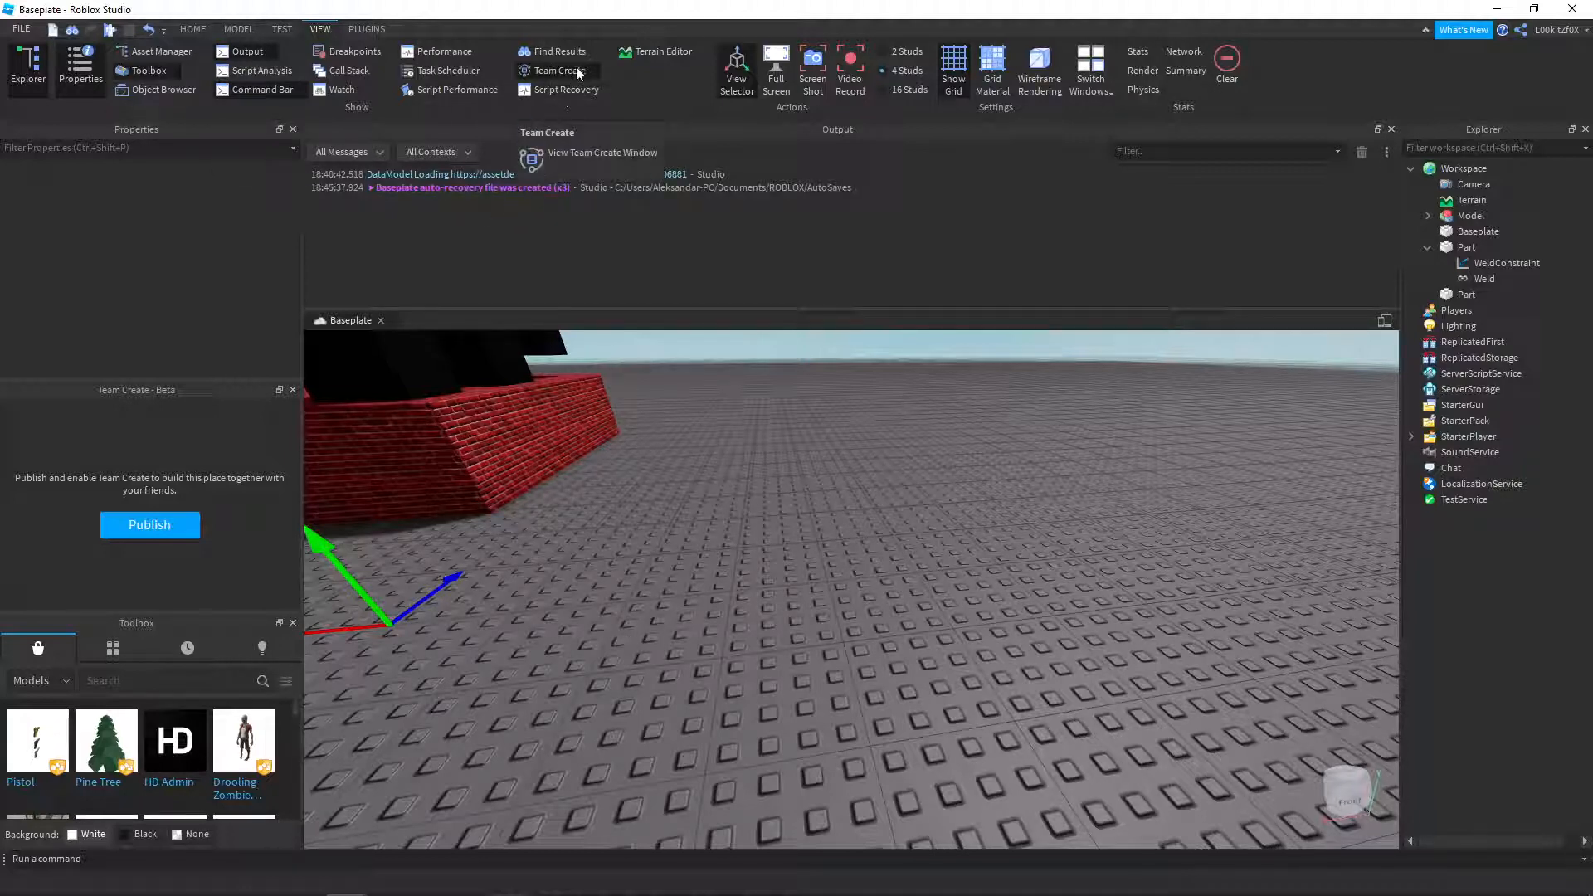
- Open and close the Terrain Editor, and look over the installed plugin tools
left_click(657, 51)
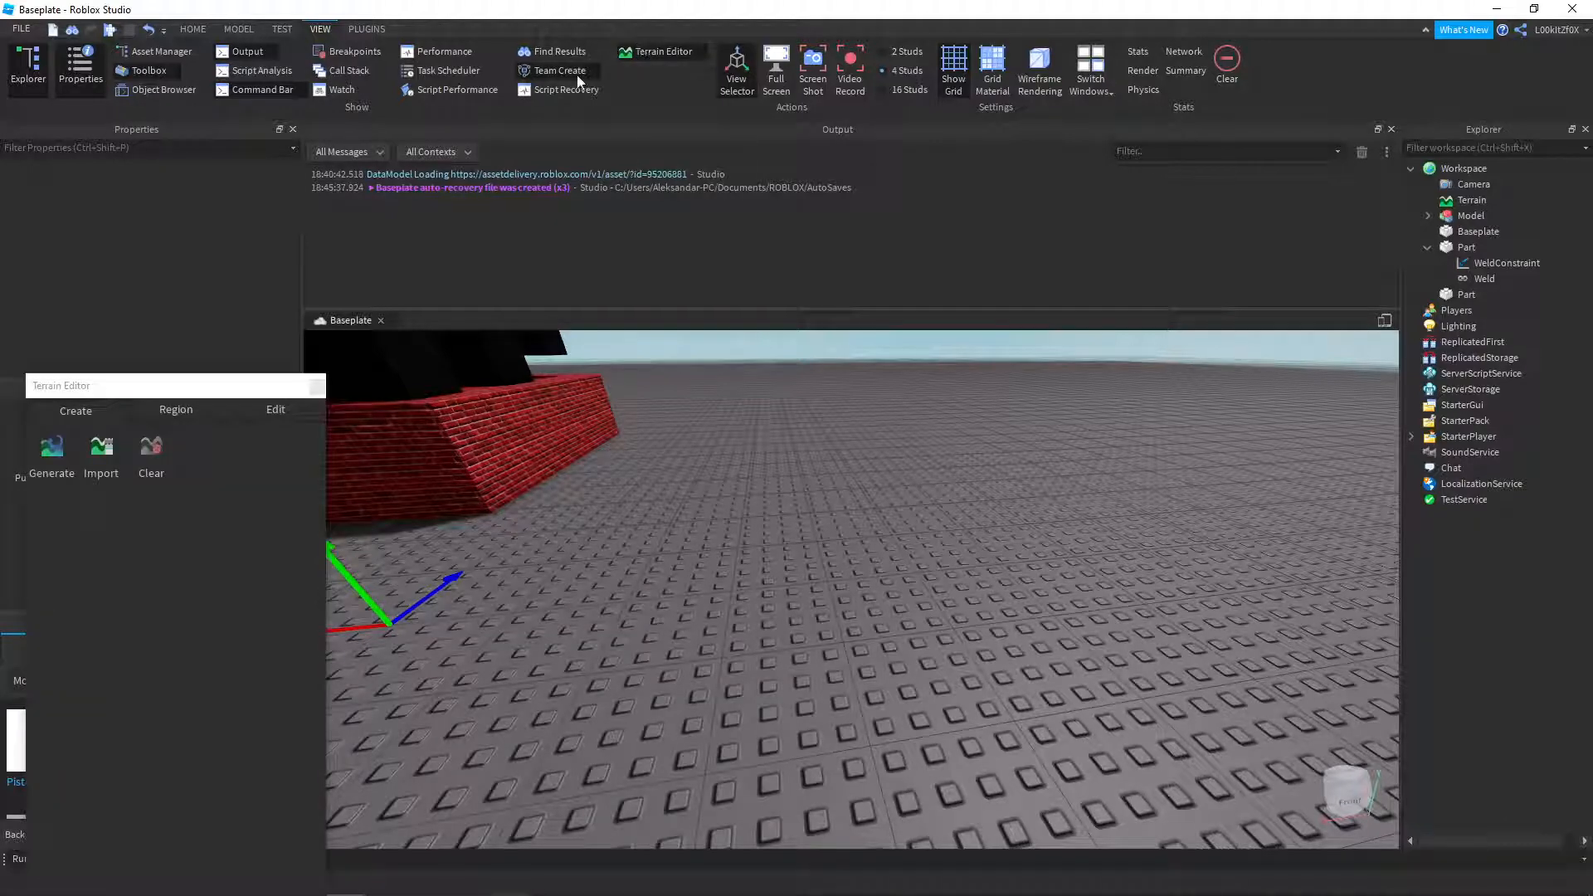
left_click(317, 385)
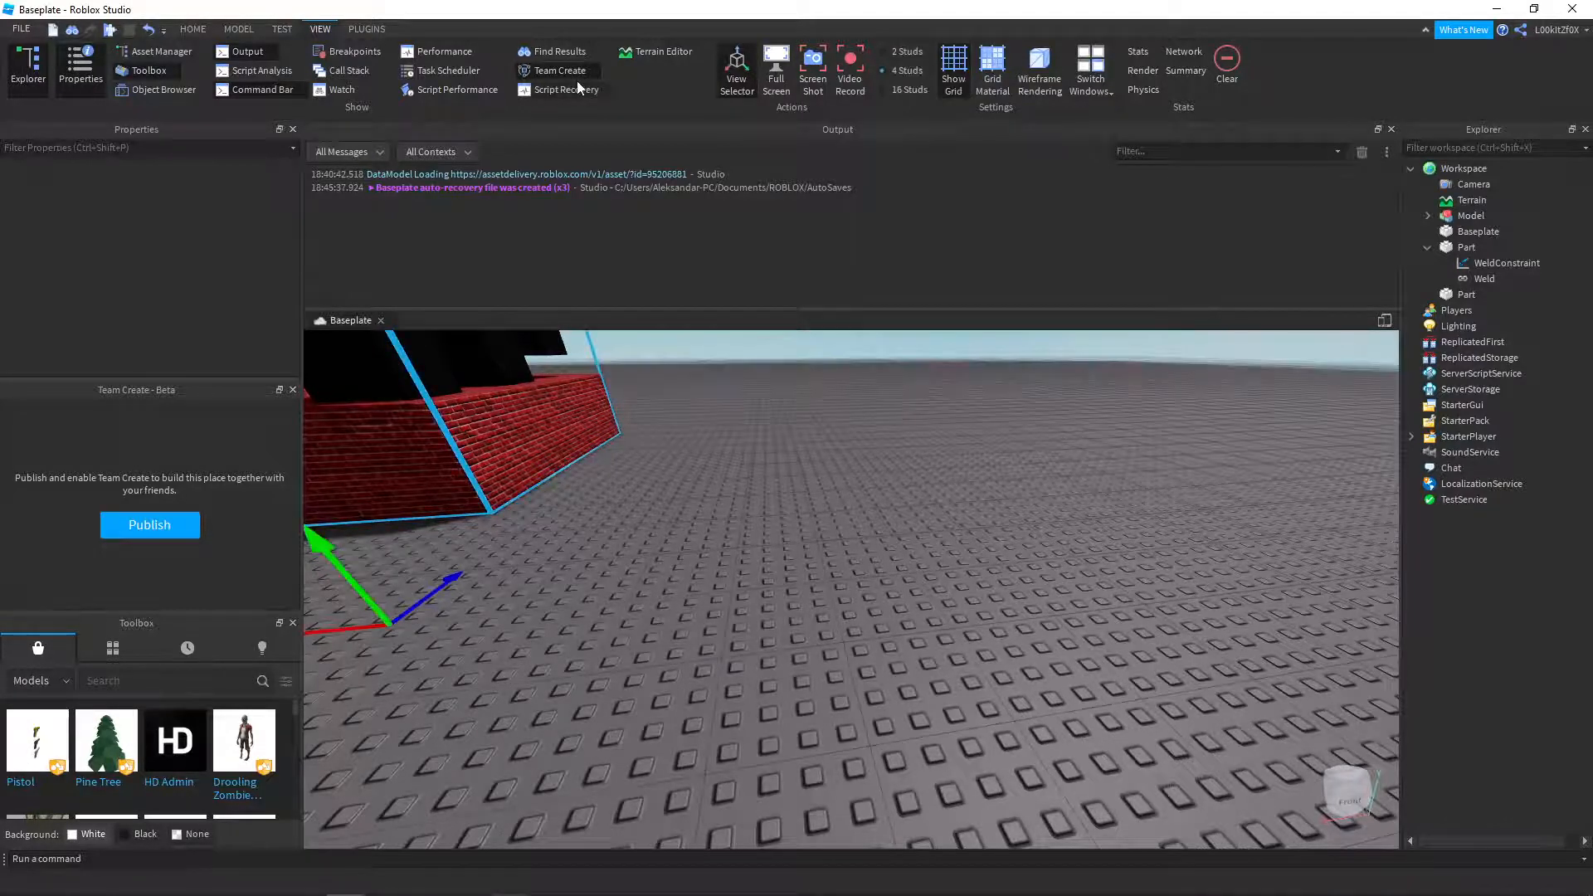
left_click(367, 29)
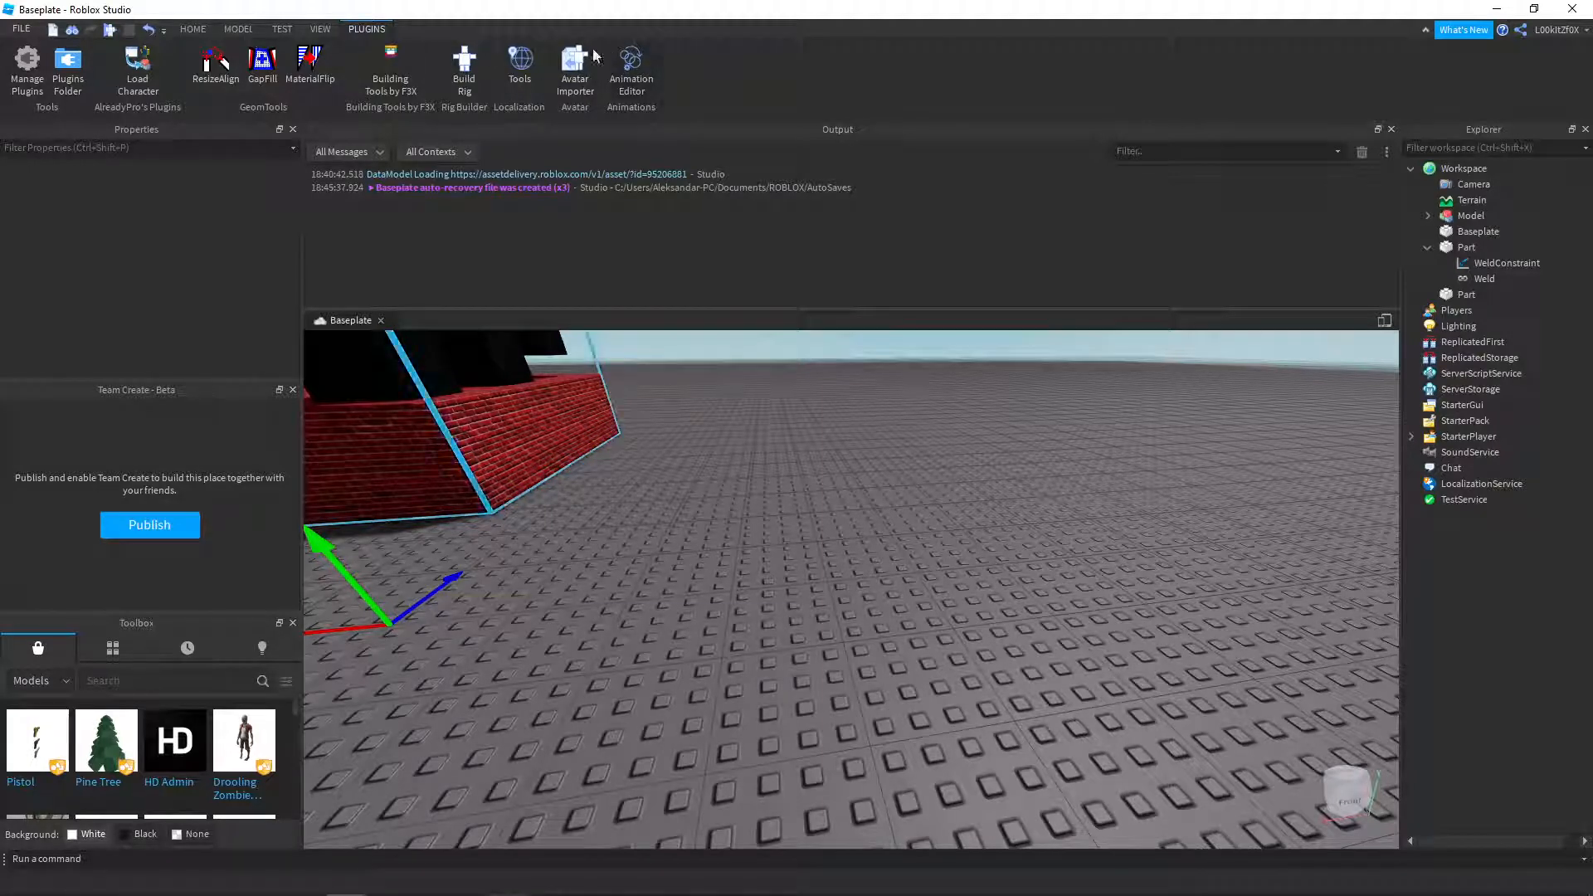
left_click(239, 28)
left_click(193, 28)
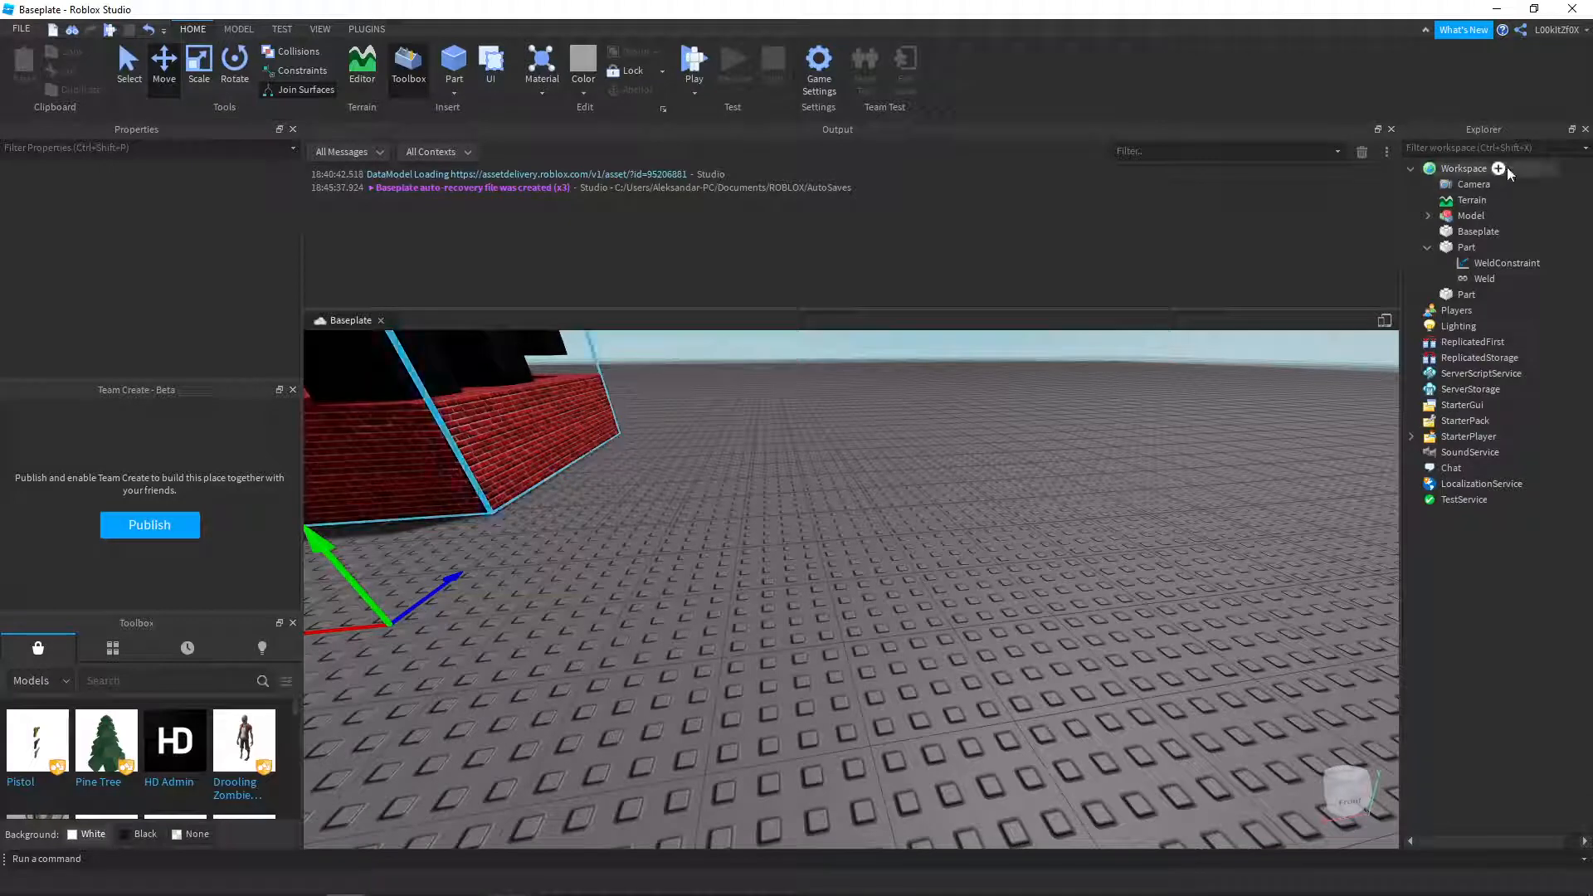
- Add a new Script object to the Workspace
left_click(1500, 170)
left_click(1499, 169)
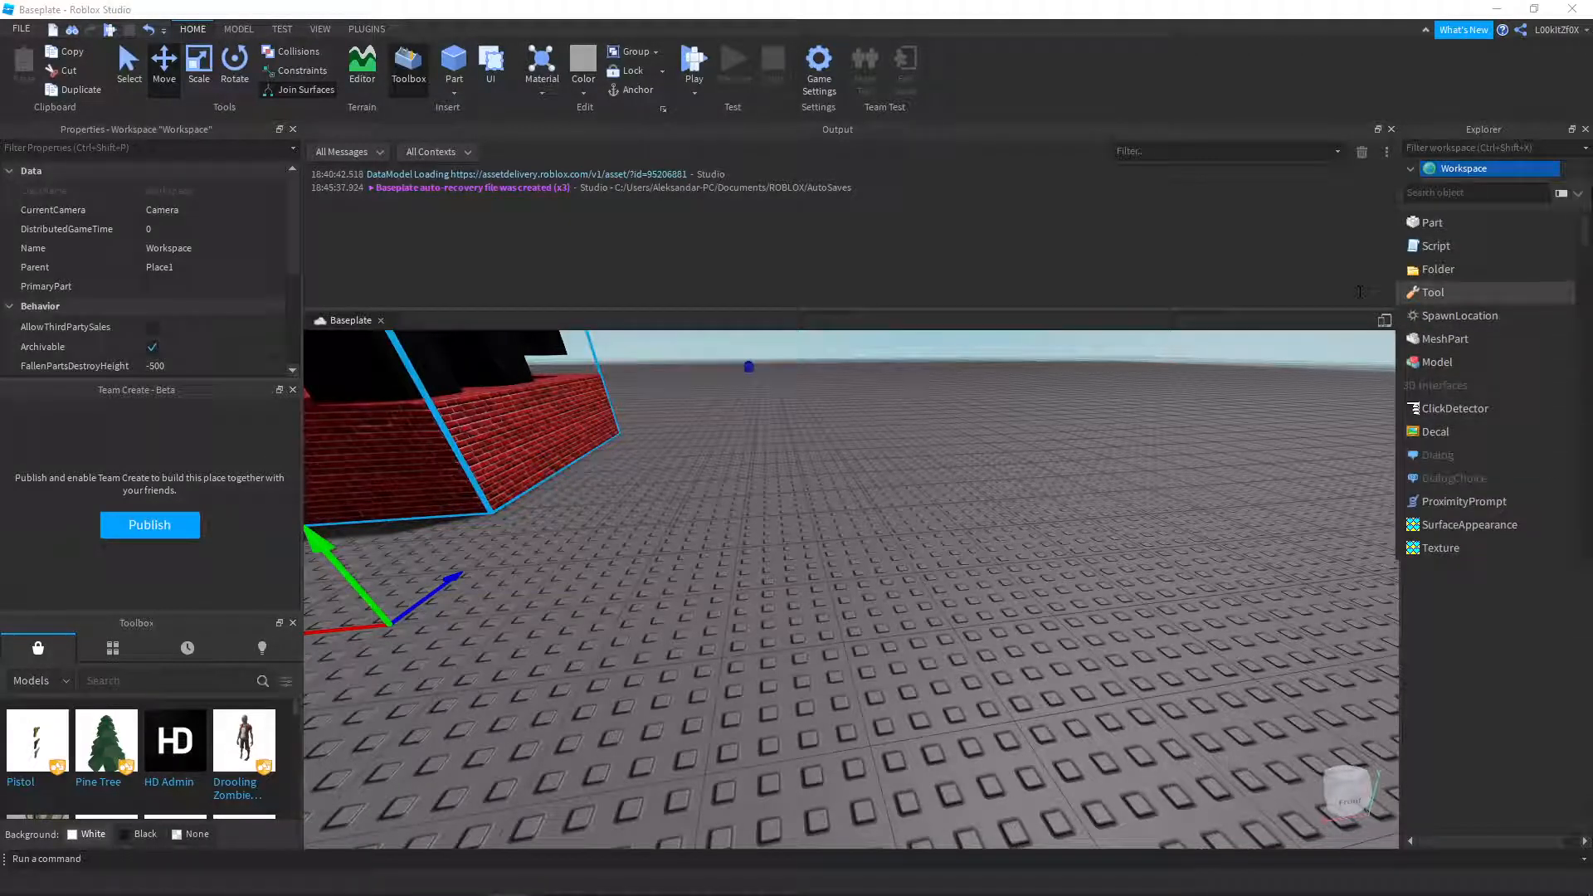
type("SCRIP")
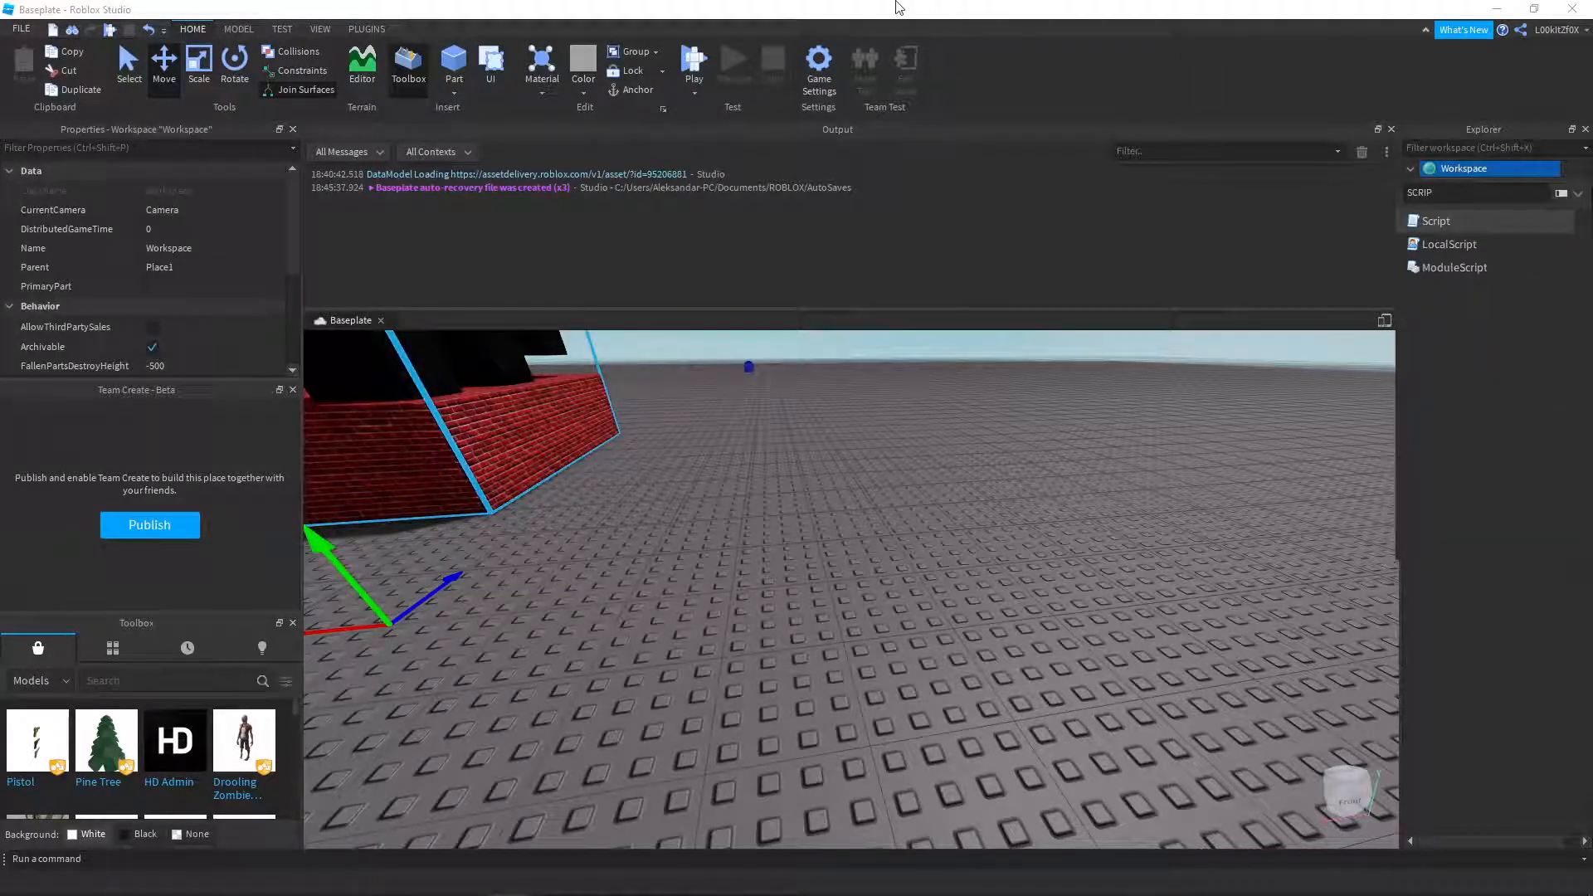
left_click(1436, 221)
- Highlight the script's default print statement, playtest the place to view its output, and stop the playtest
left_click_drag(539, 362, 353, 342)
left_click(531, 365)
left_click_drag(531, 362, 351, 342)
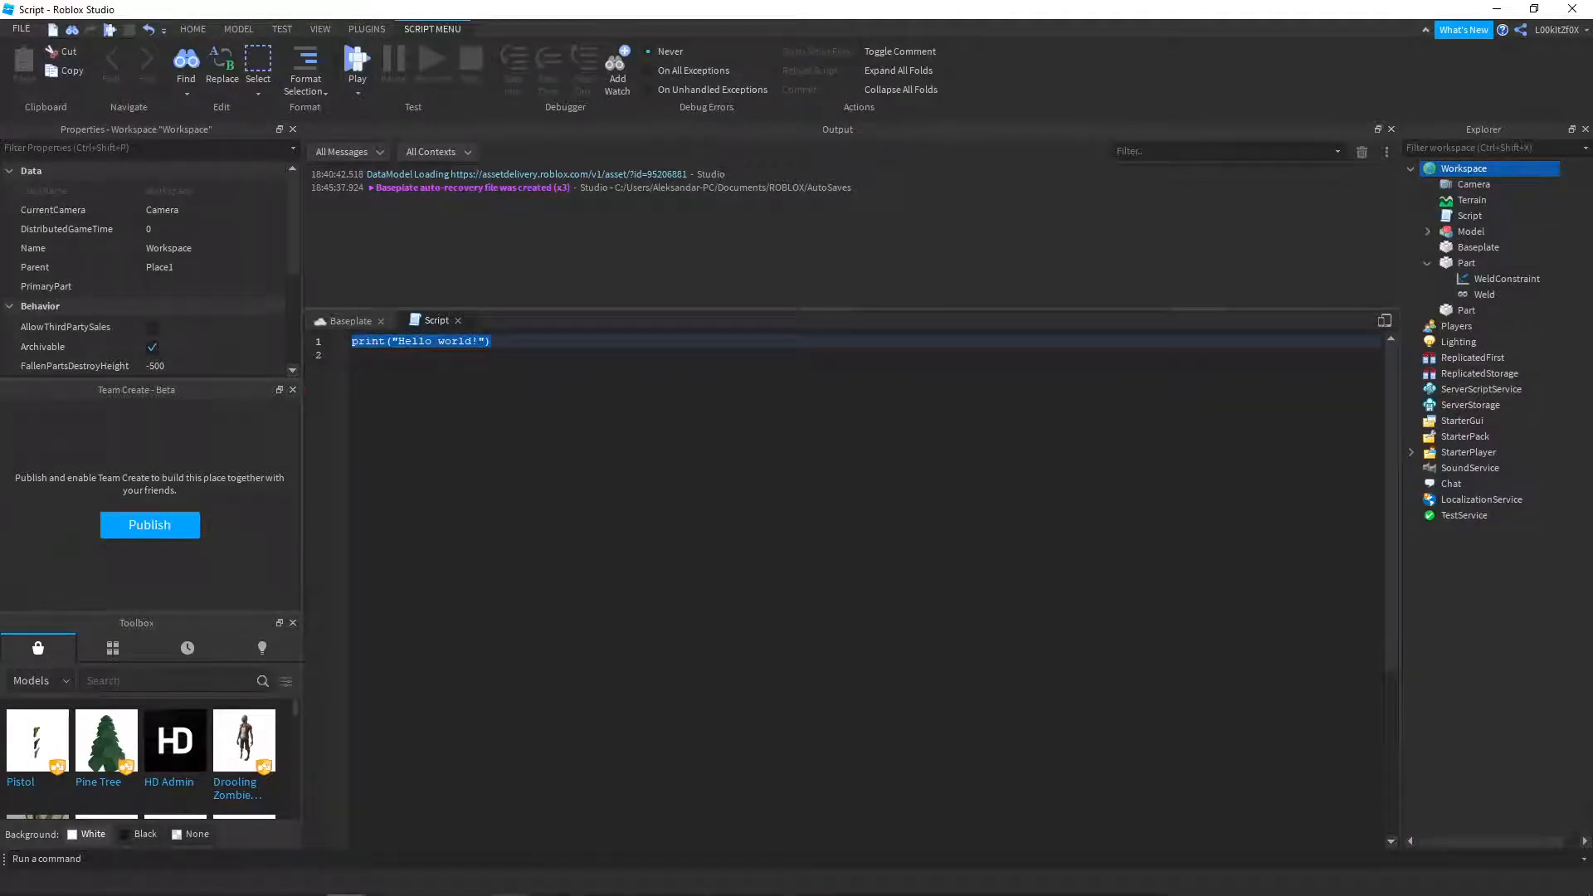
left_click(358, 60)
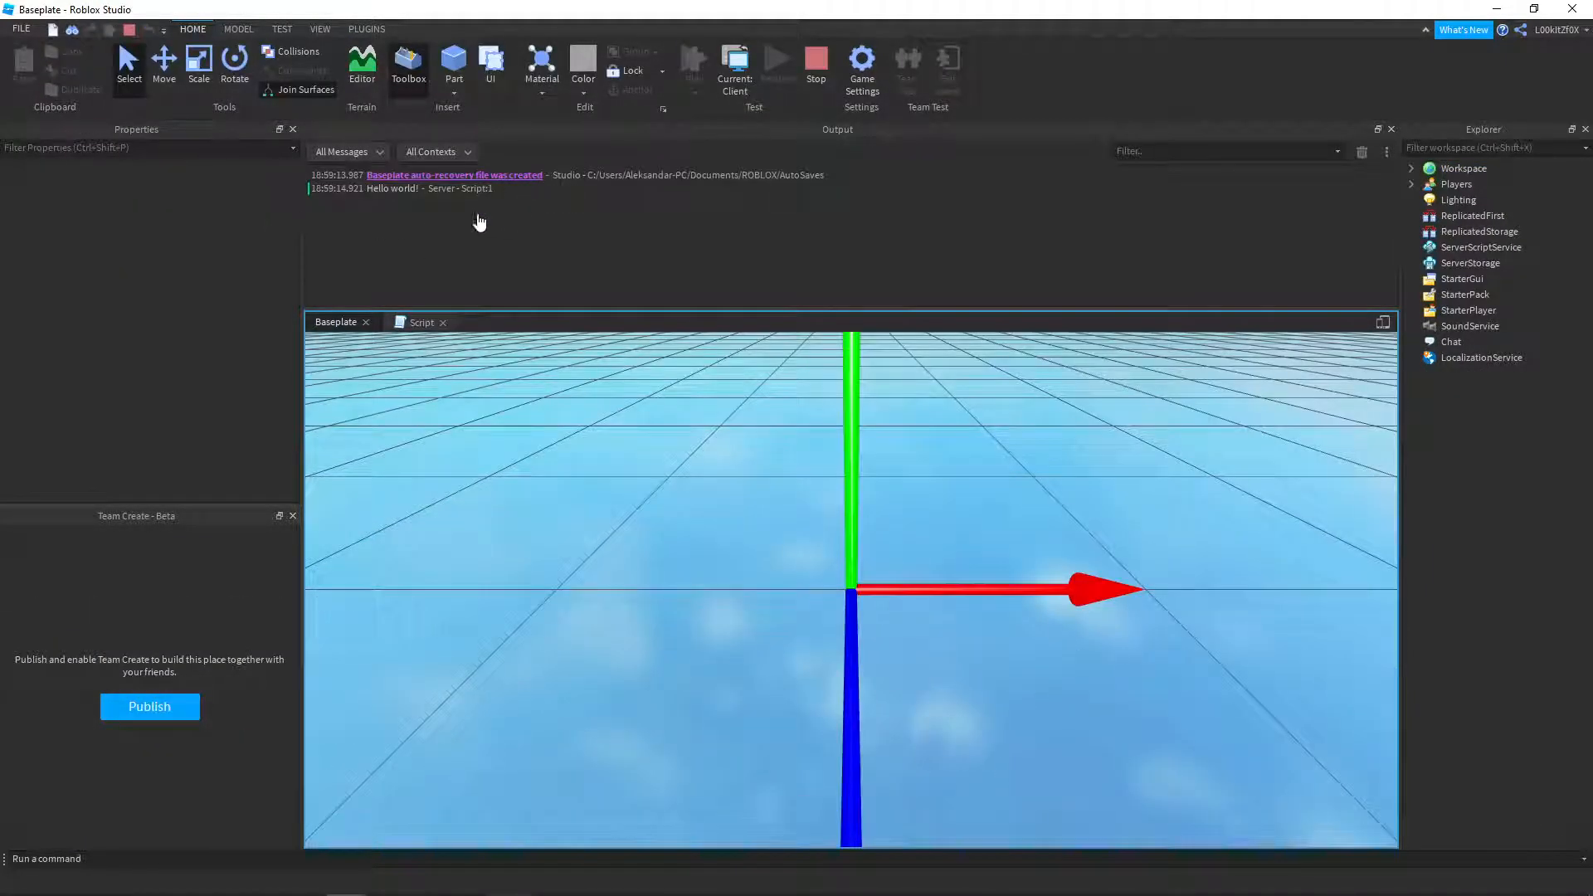
left_click(816, 66)
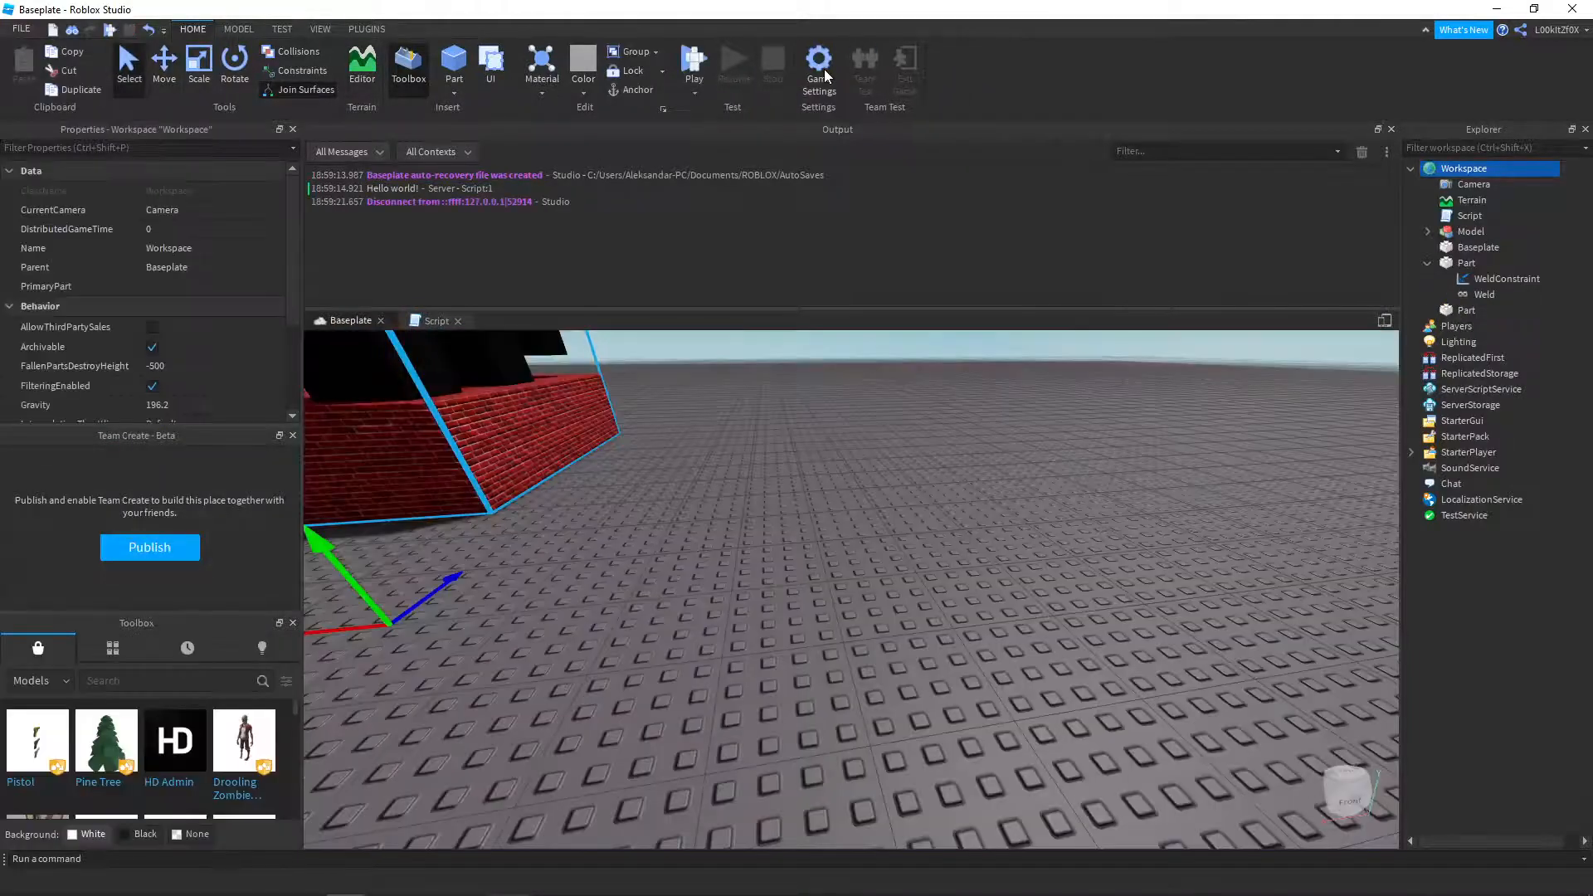
- Reopen the Workspace script and replace the "Hello world!" text so that the line reads print(5+5)
left_click(1481, 216)
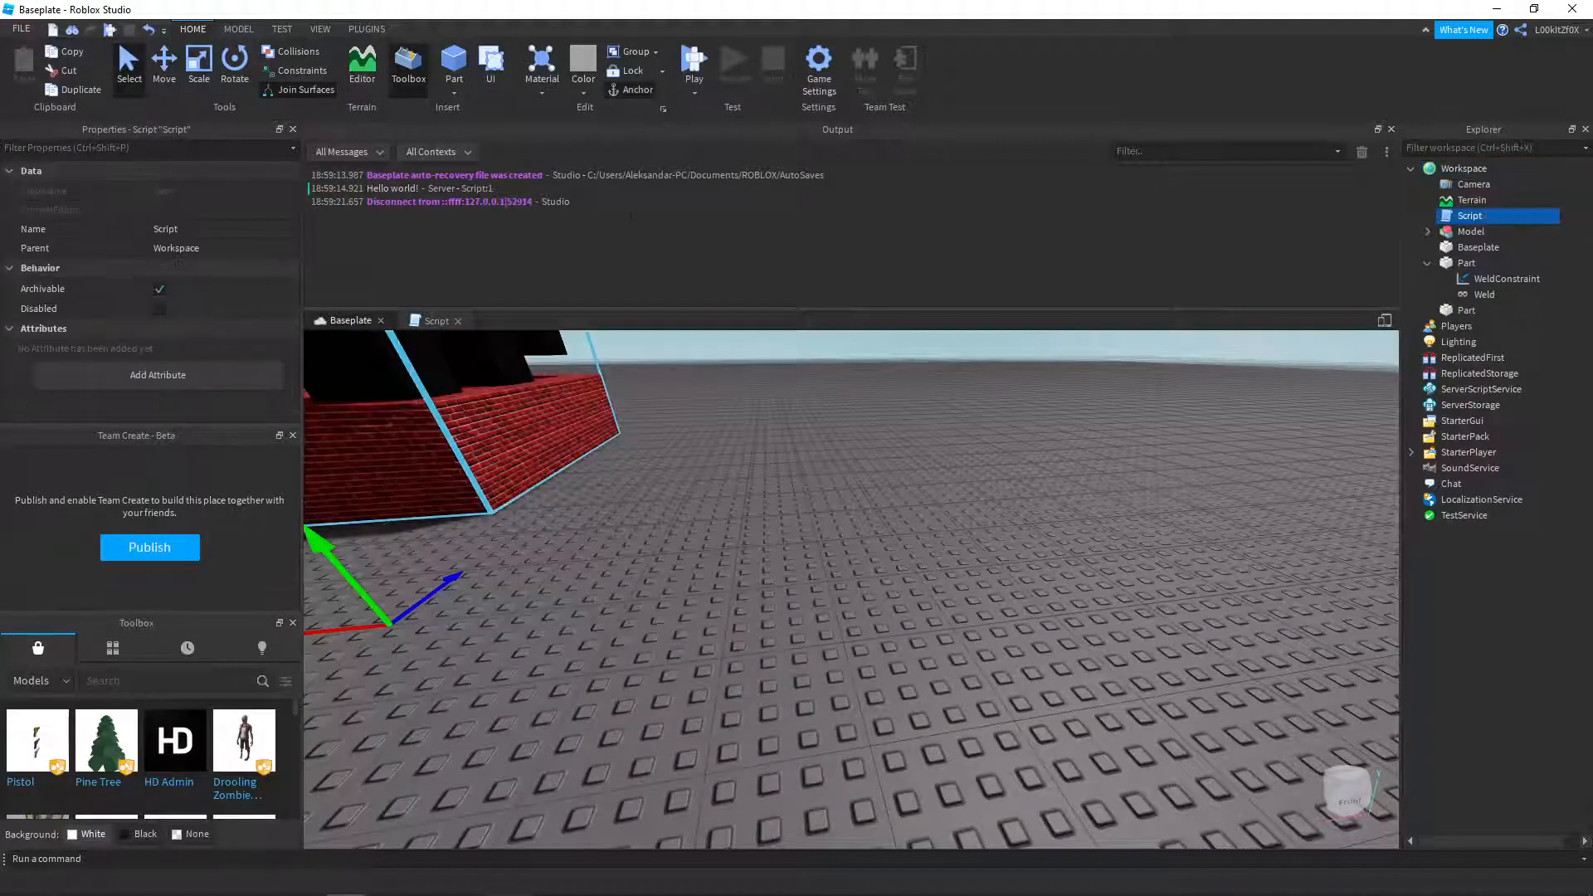
double_click(1469, 216)
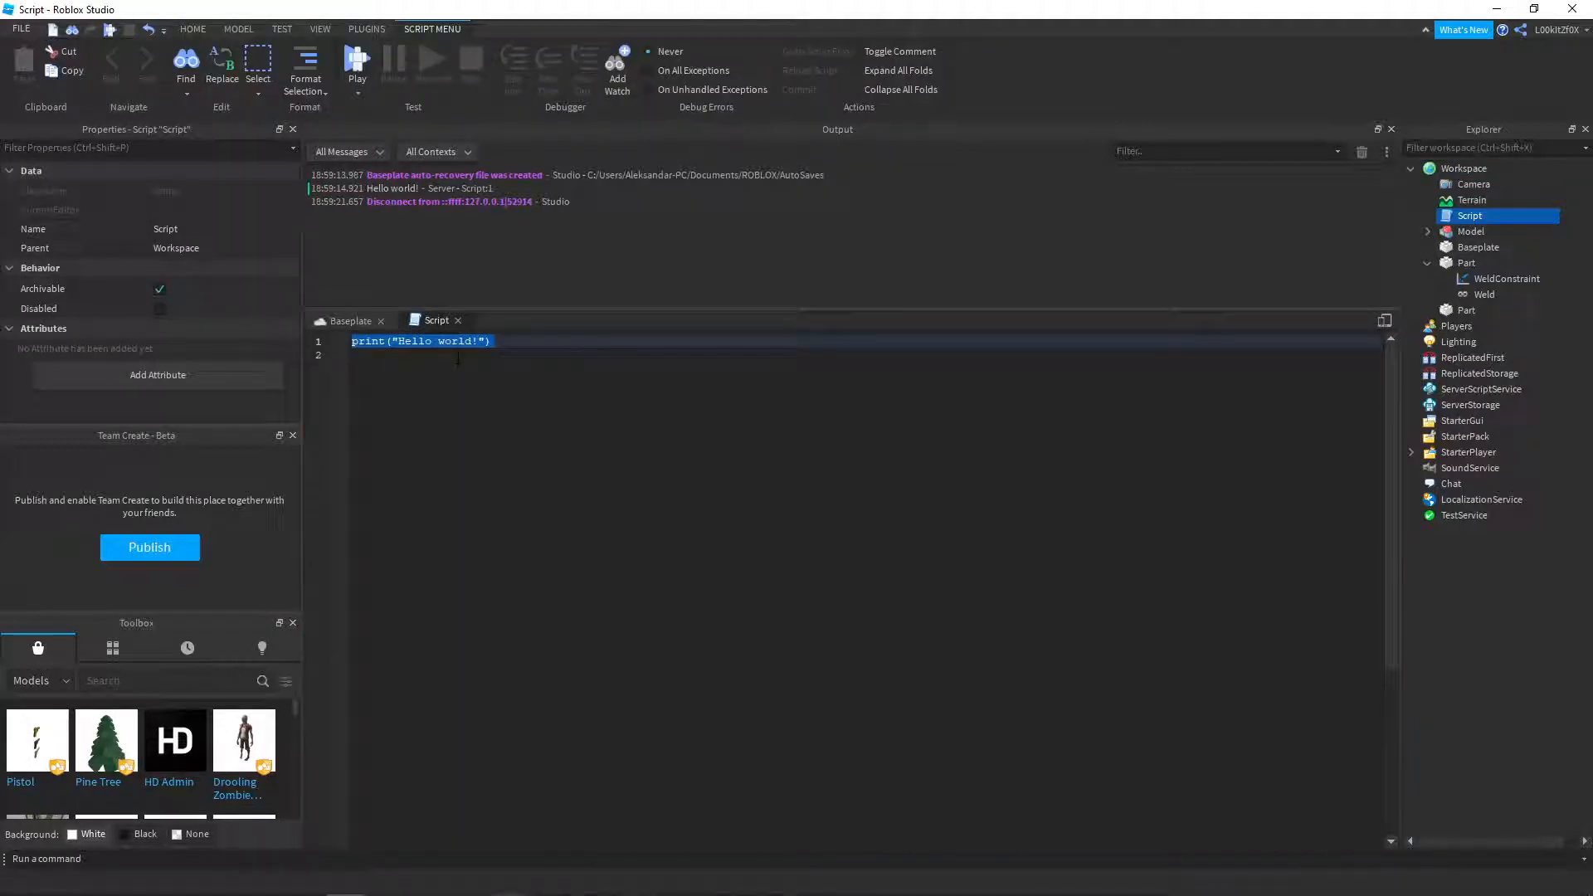
left_click(486, 354)
left_click(474, 342)
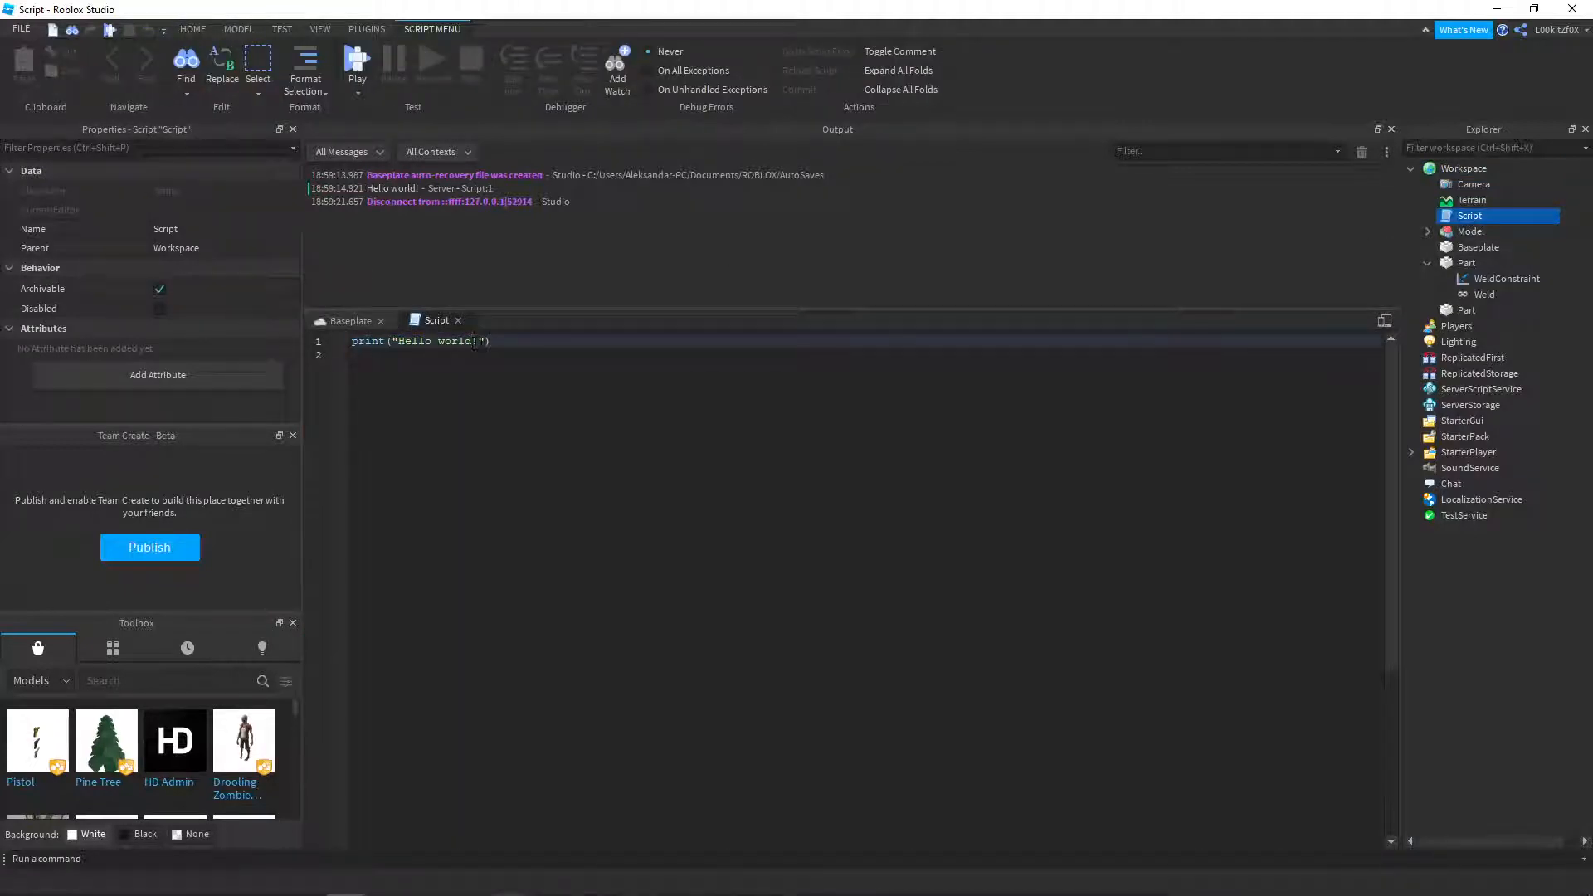
left_click_drag(486, 342, 389, 342)
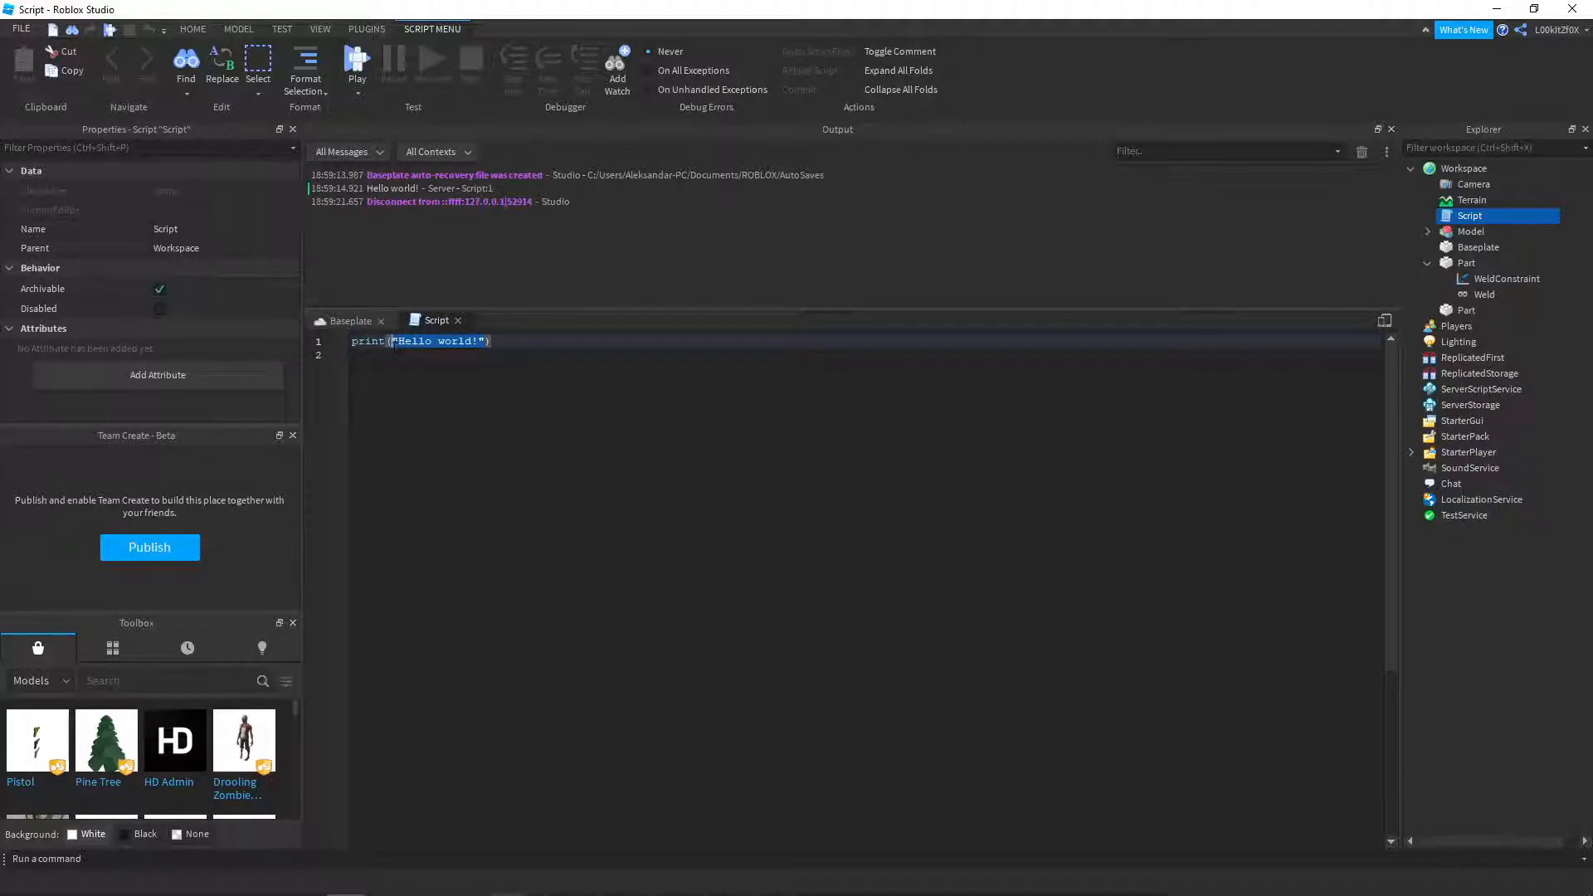
type("(")
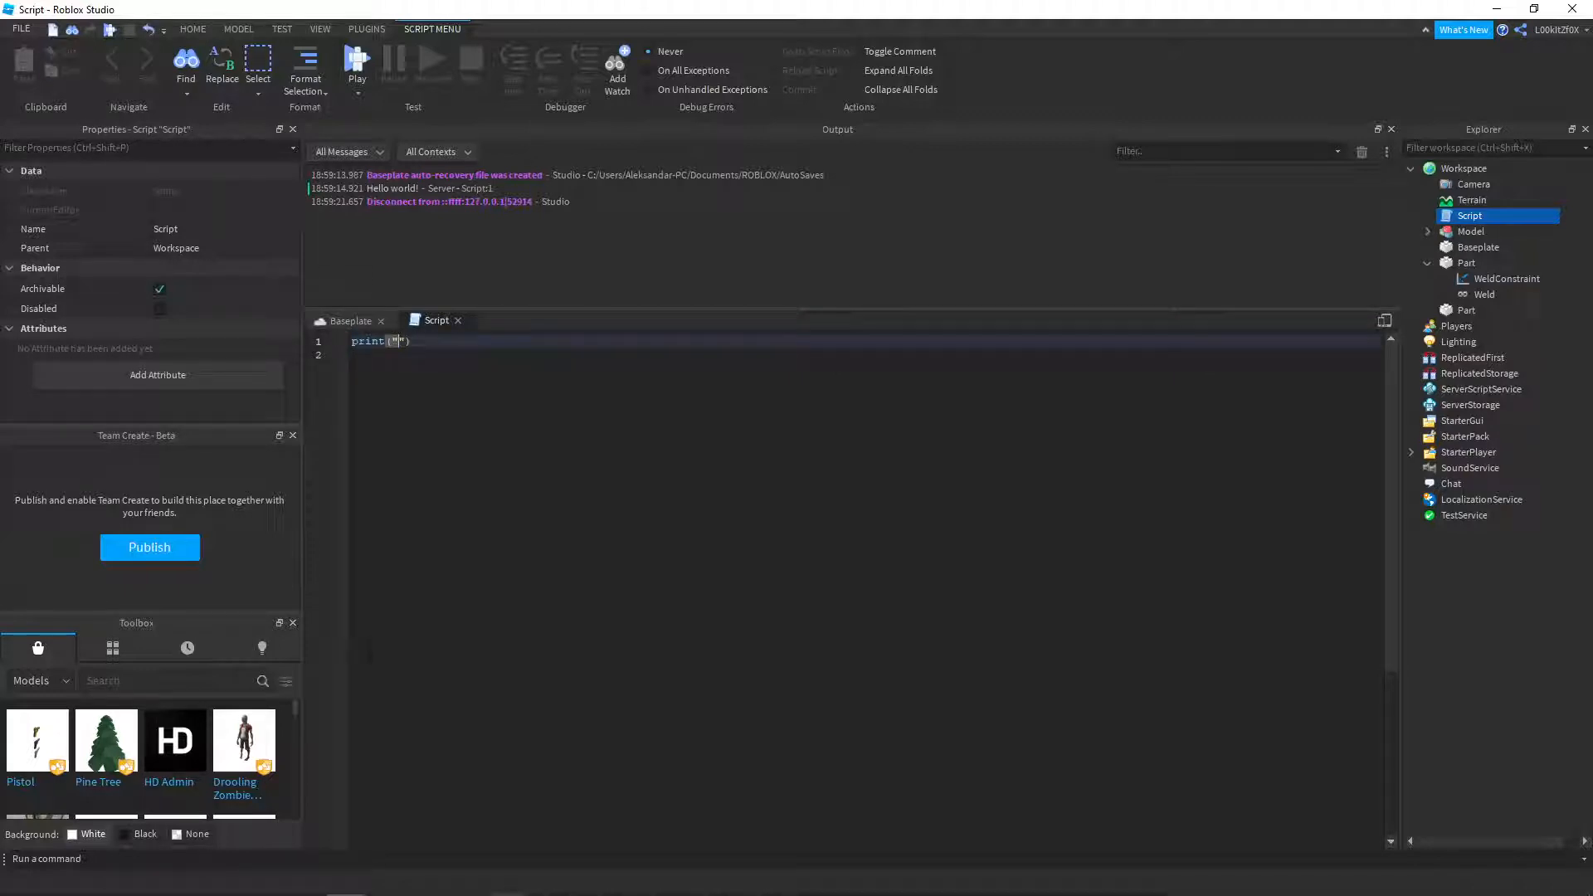
type("\"")
type("+5")
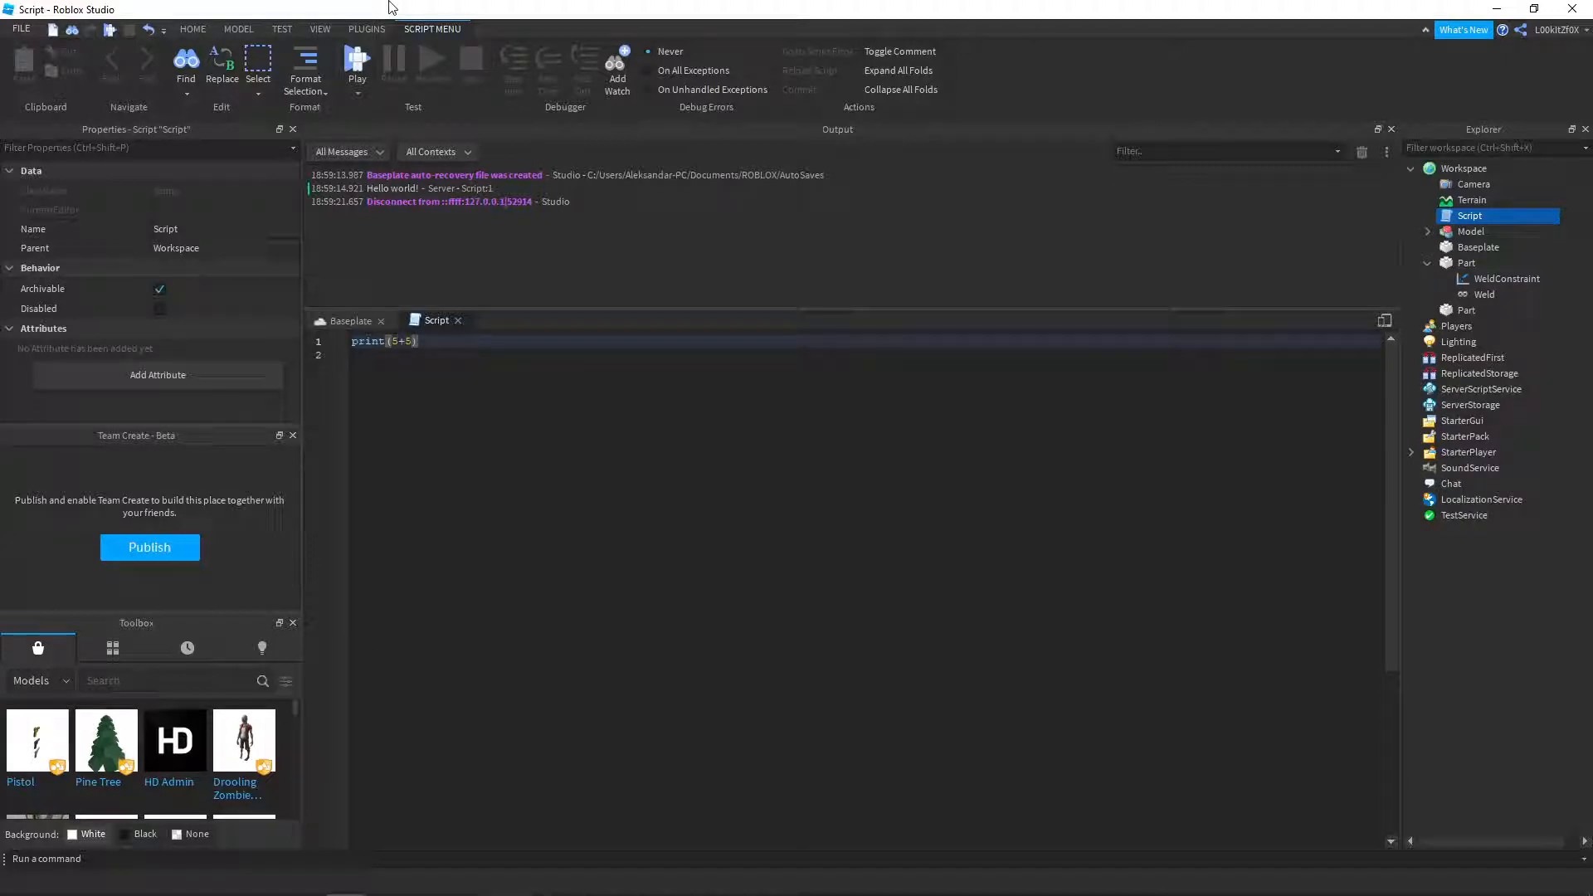
- Playtest the place to view the output of print(5+5), and stop the playtest
key("shift+Left")
key("shift+Left")
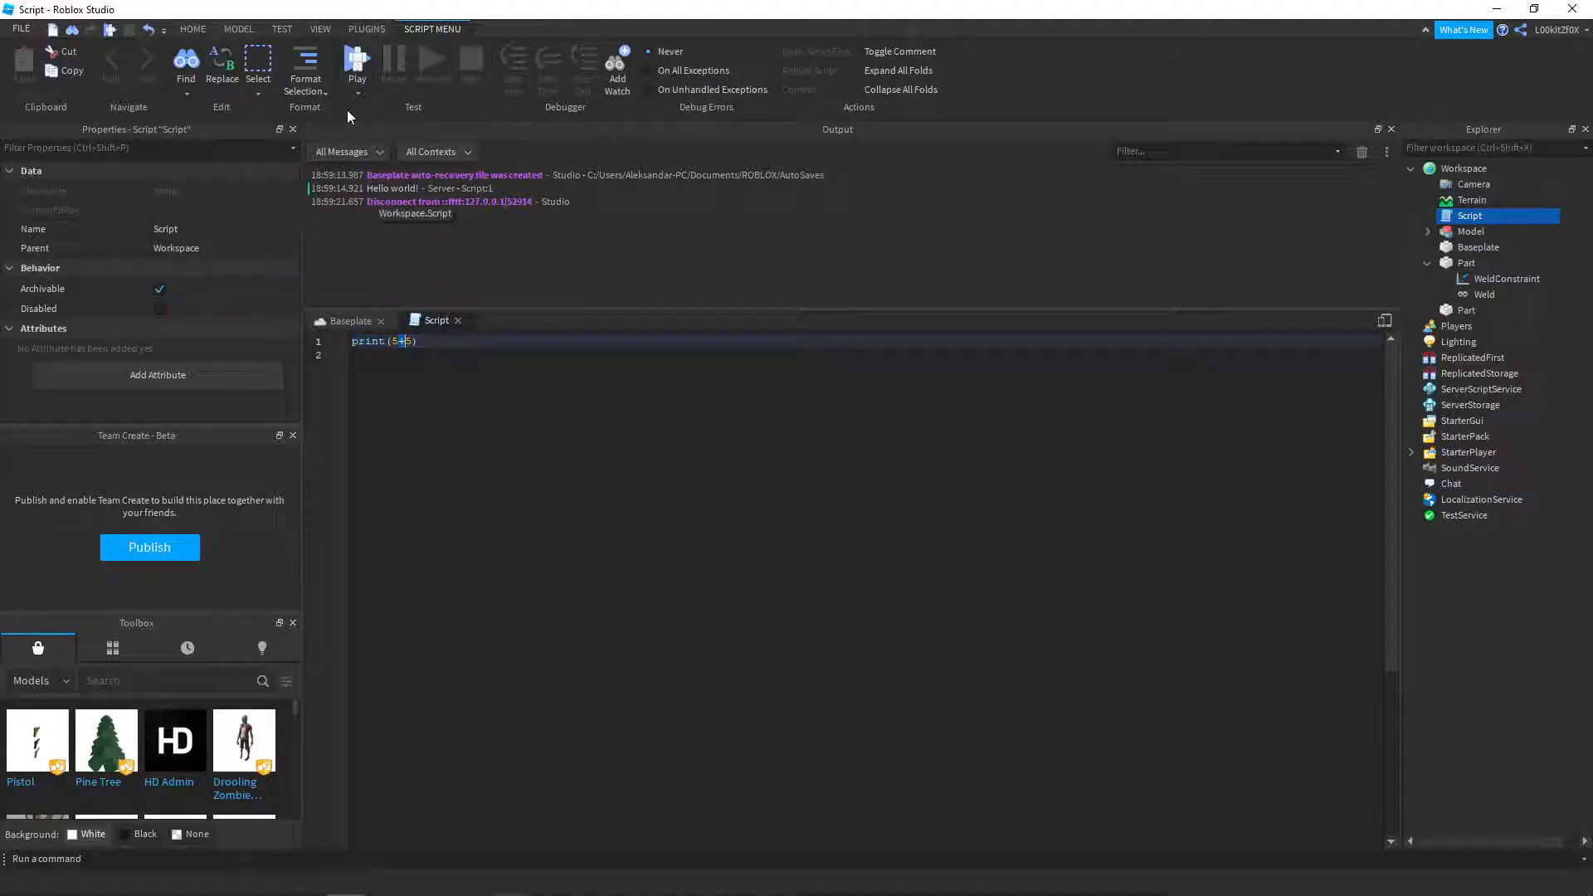
left_click(341, 63)
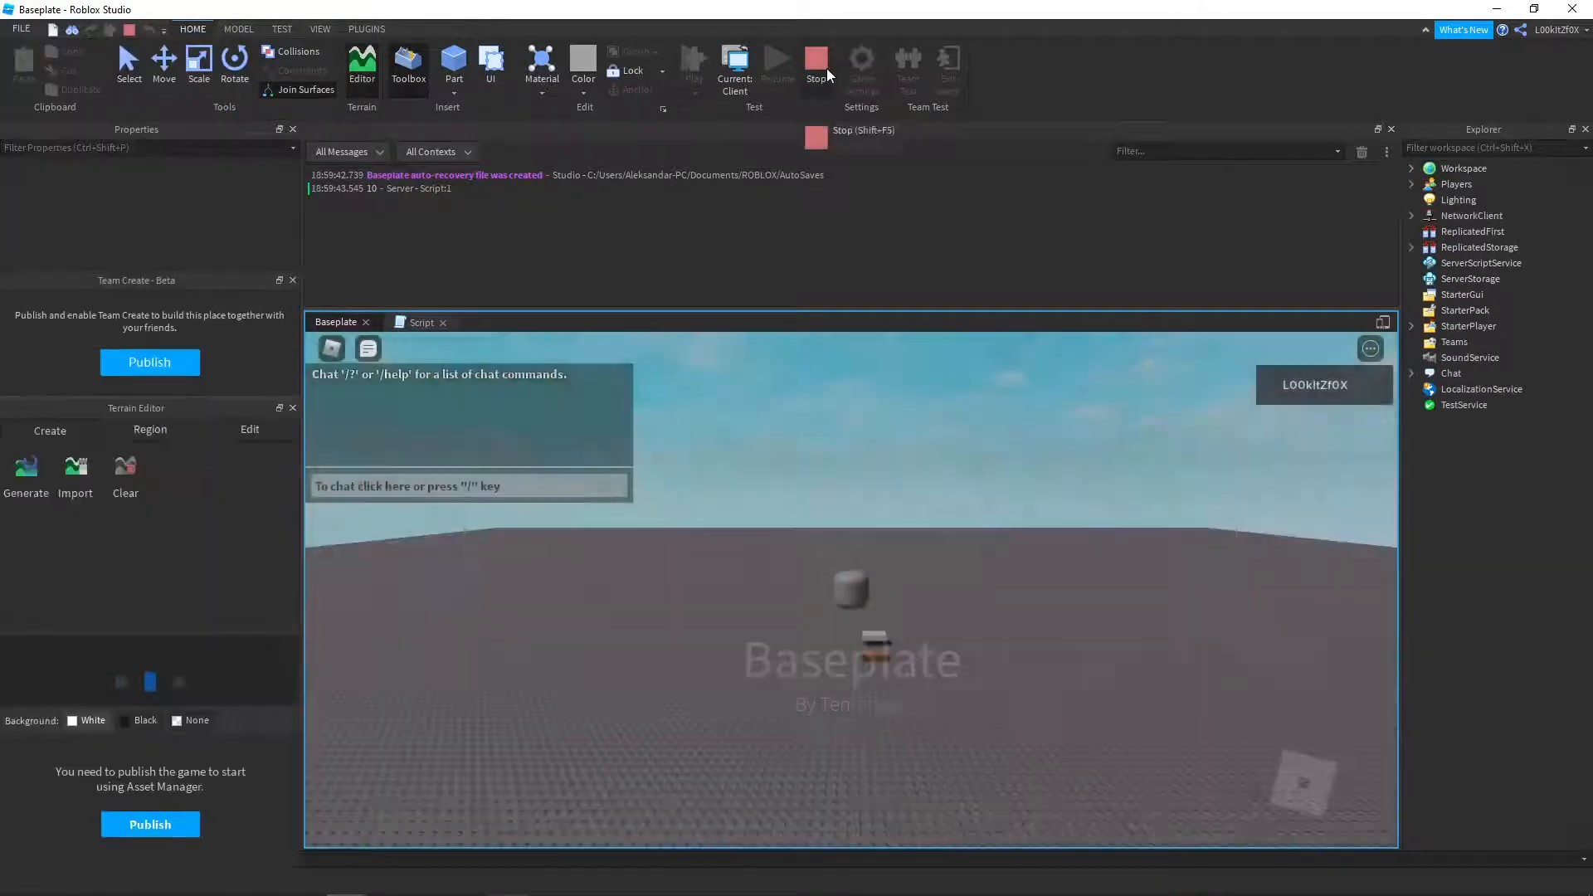
left_click(821, 67)
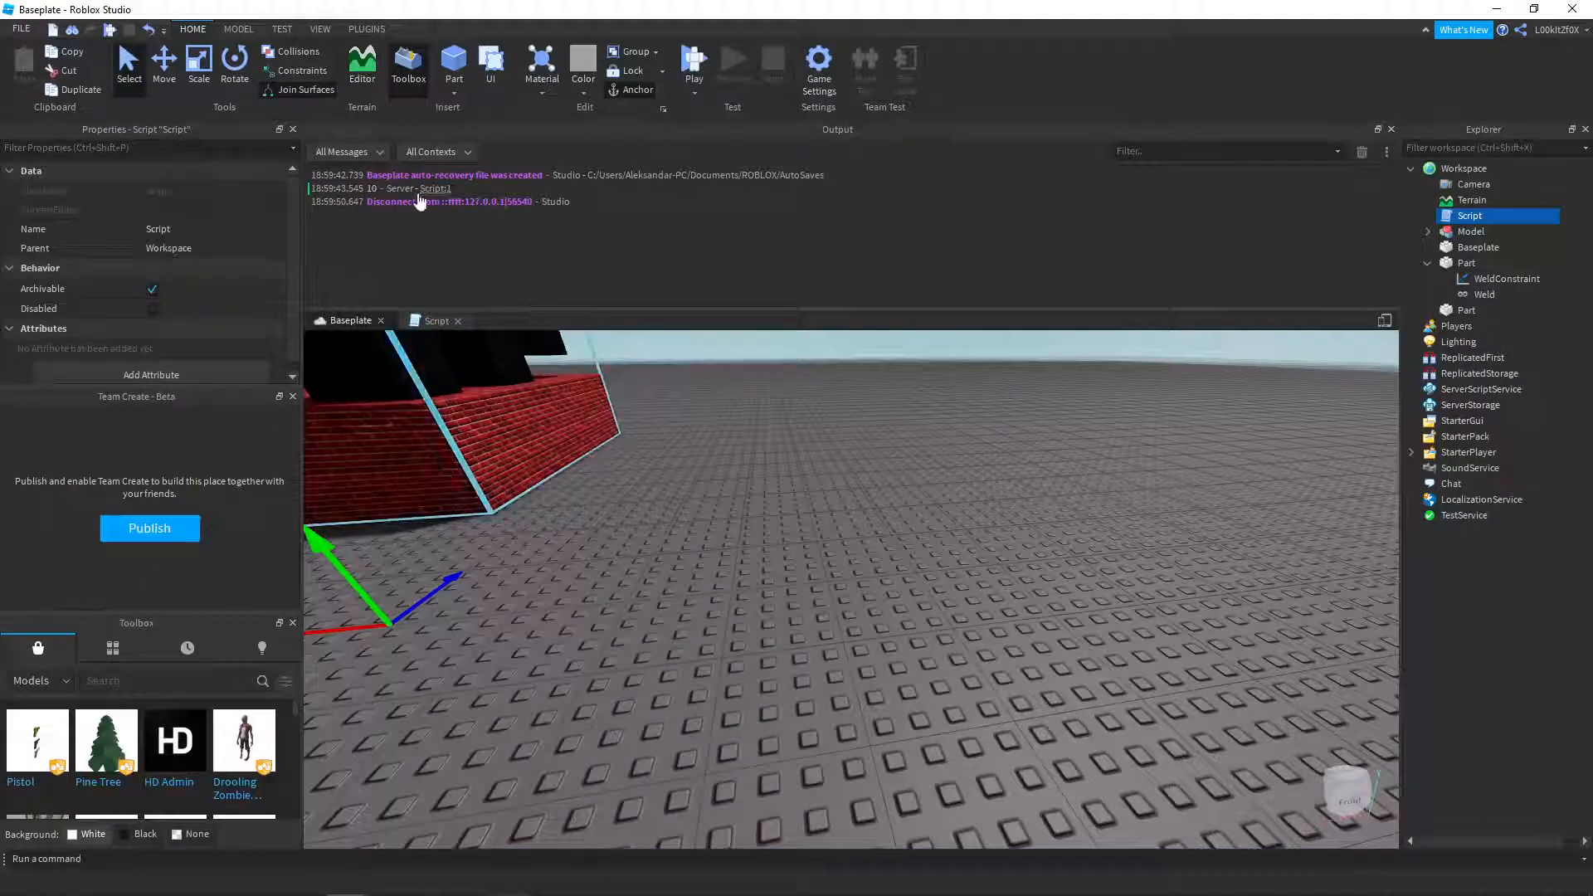
left_click(372, 28)
left_click(285, 28)
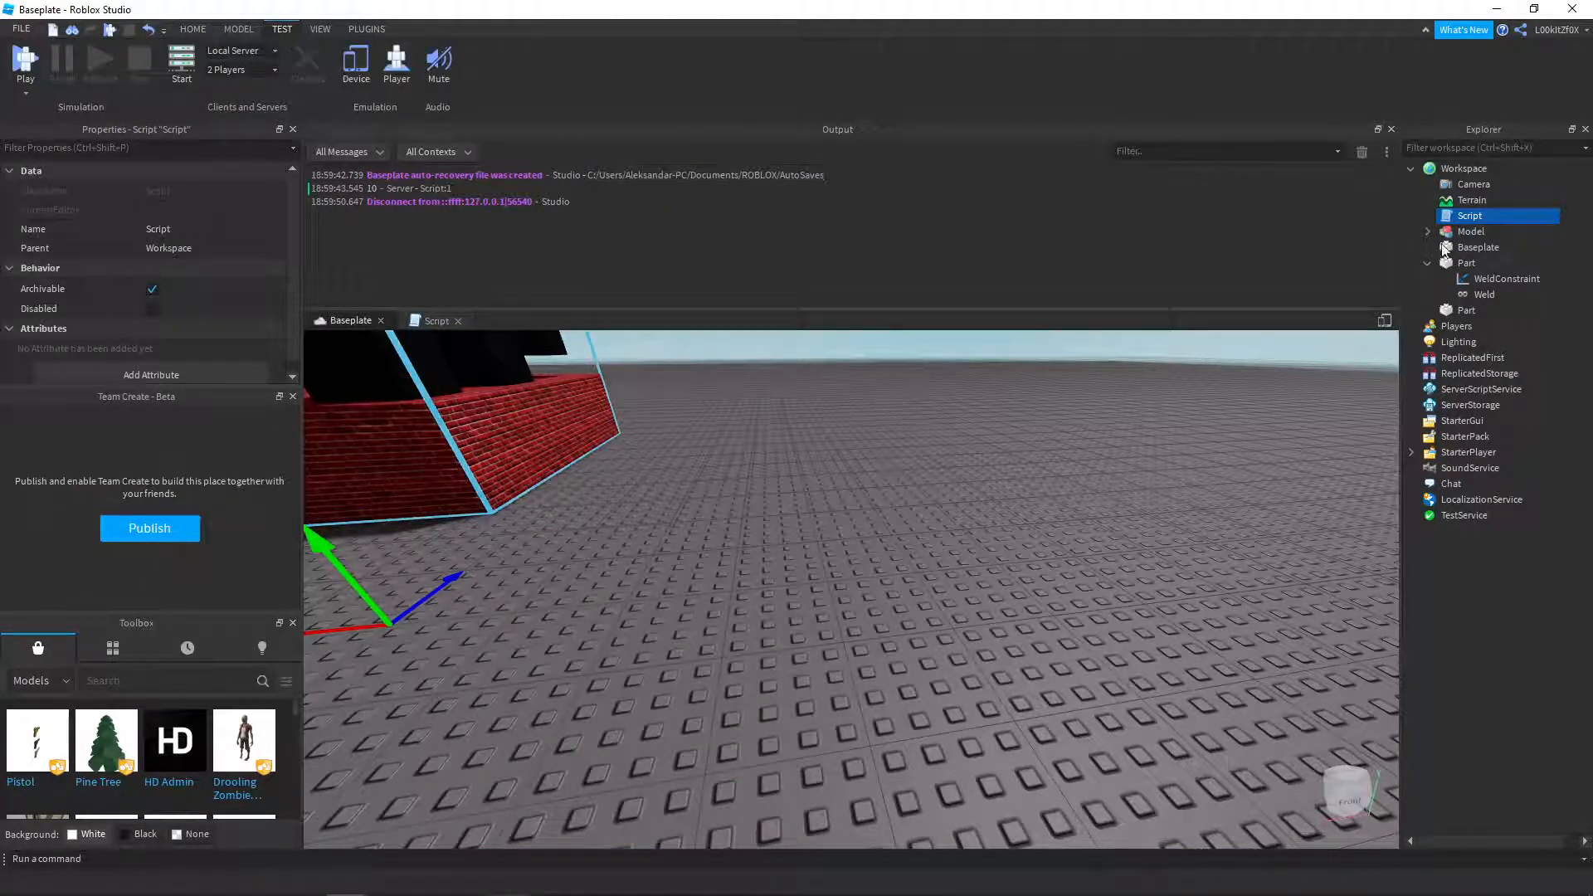
- Change the Workspace script's line to print(252*5) and run a short playtest to view its output
double_click(1465, 216)
left_click(531, 341)
key("BackSpace")
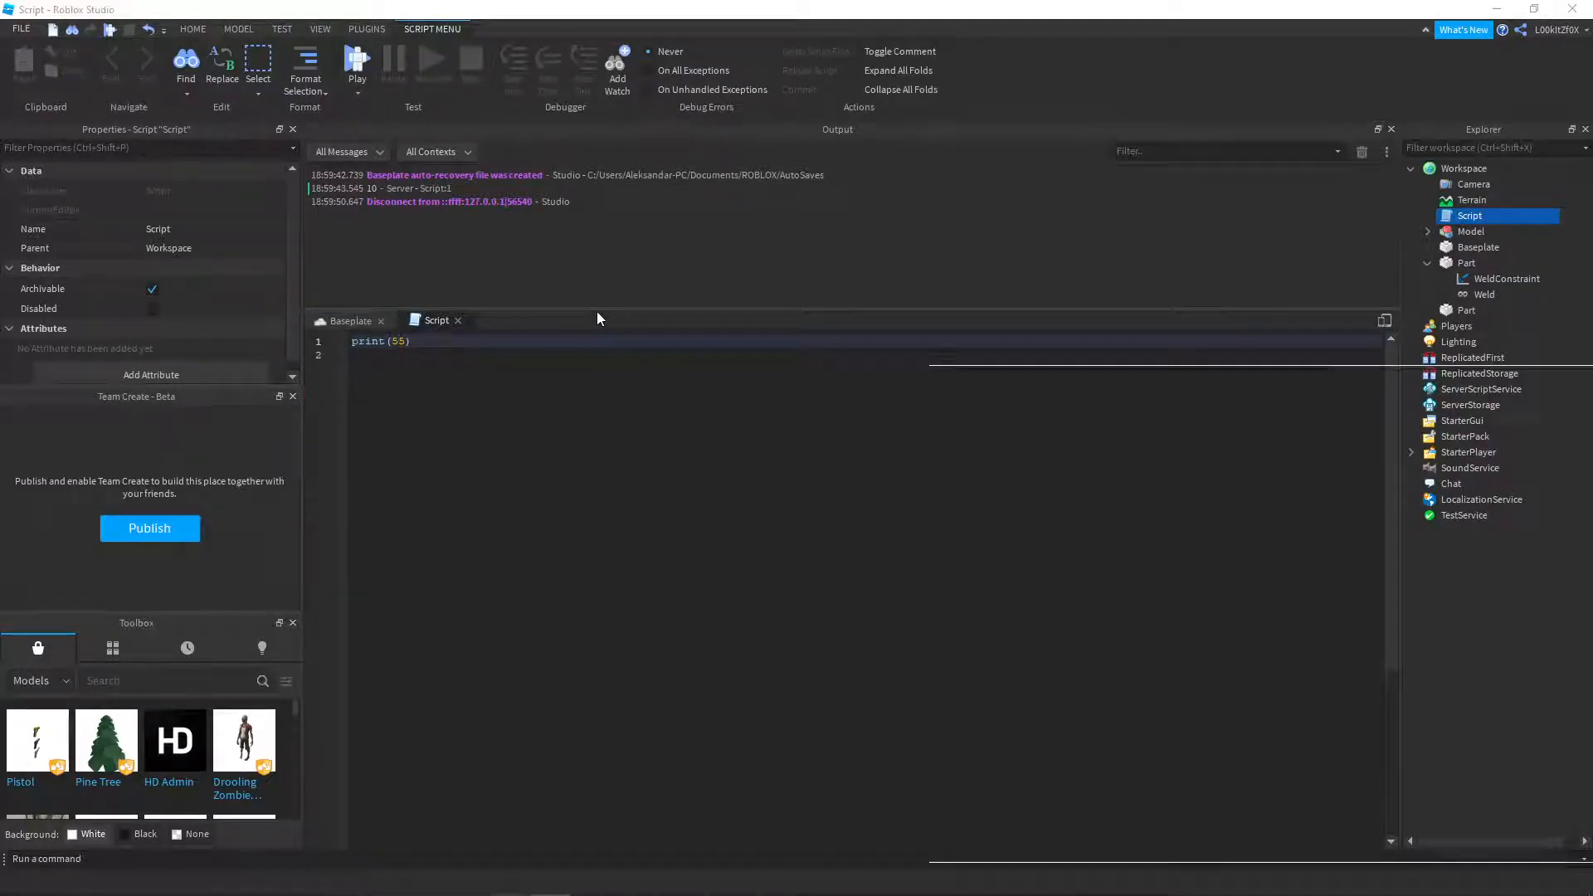
left_click(421, 365)
double_click(404, 343)
left_click(398, 342)
left_click_drag(405, 342, 395, 342)
left_click(396, 342)
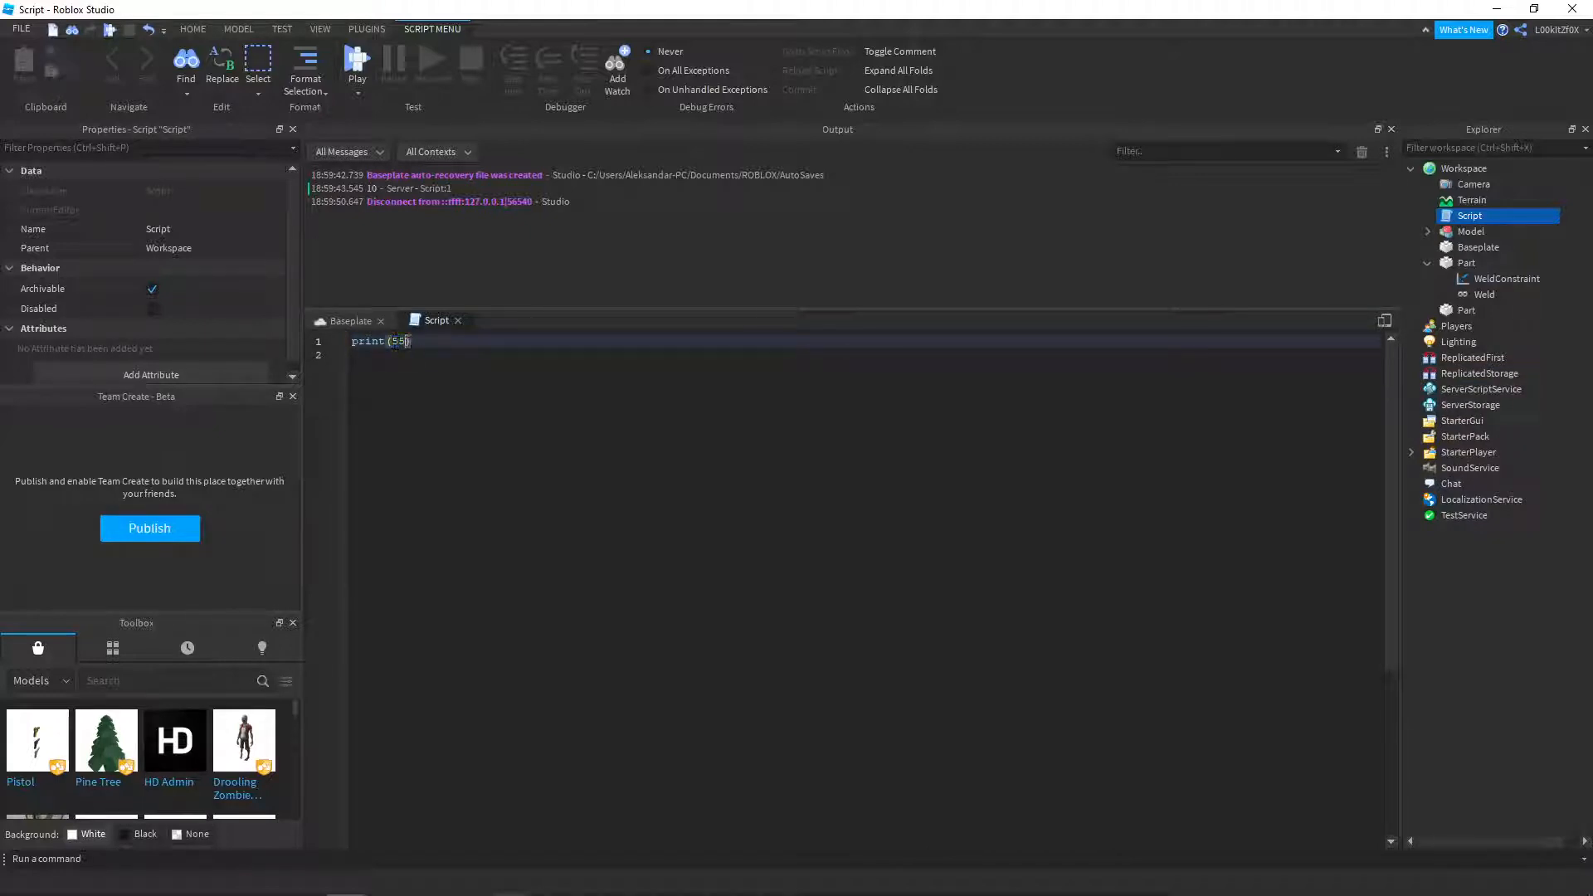
key("BackSpace")
key("BackSpace")
type("2")
key("BackSpace")
key("BackSpace")
type("*2")
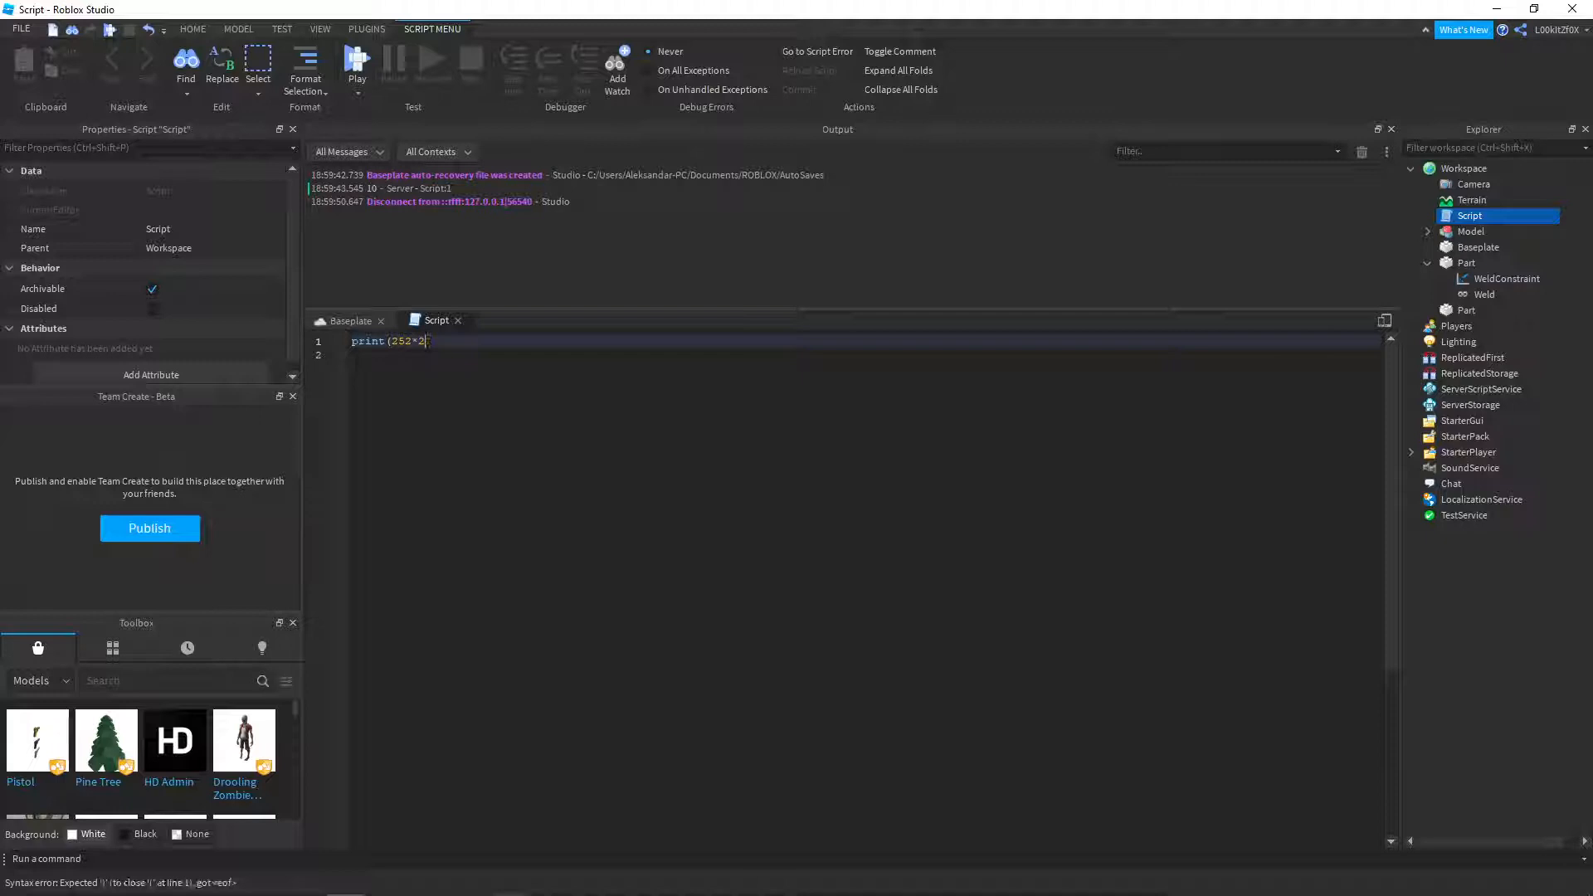
type("135")
key("BackSpace")
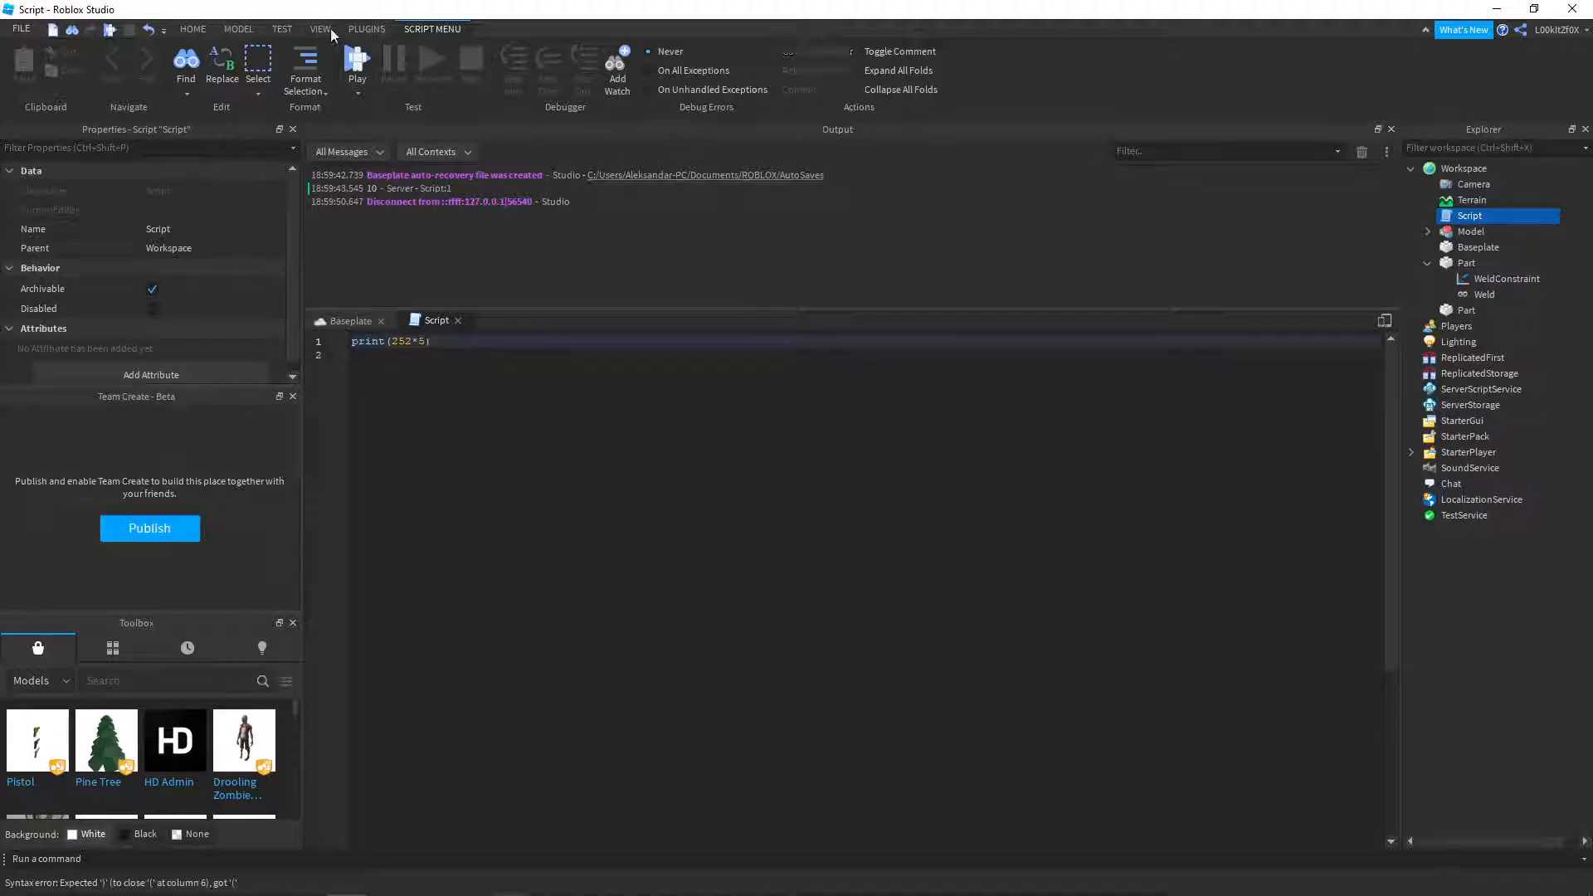
left_click(356, 65)
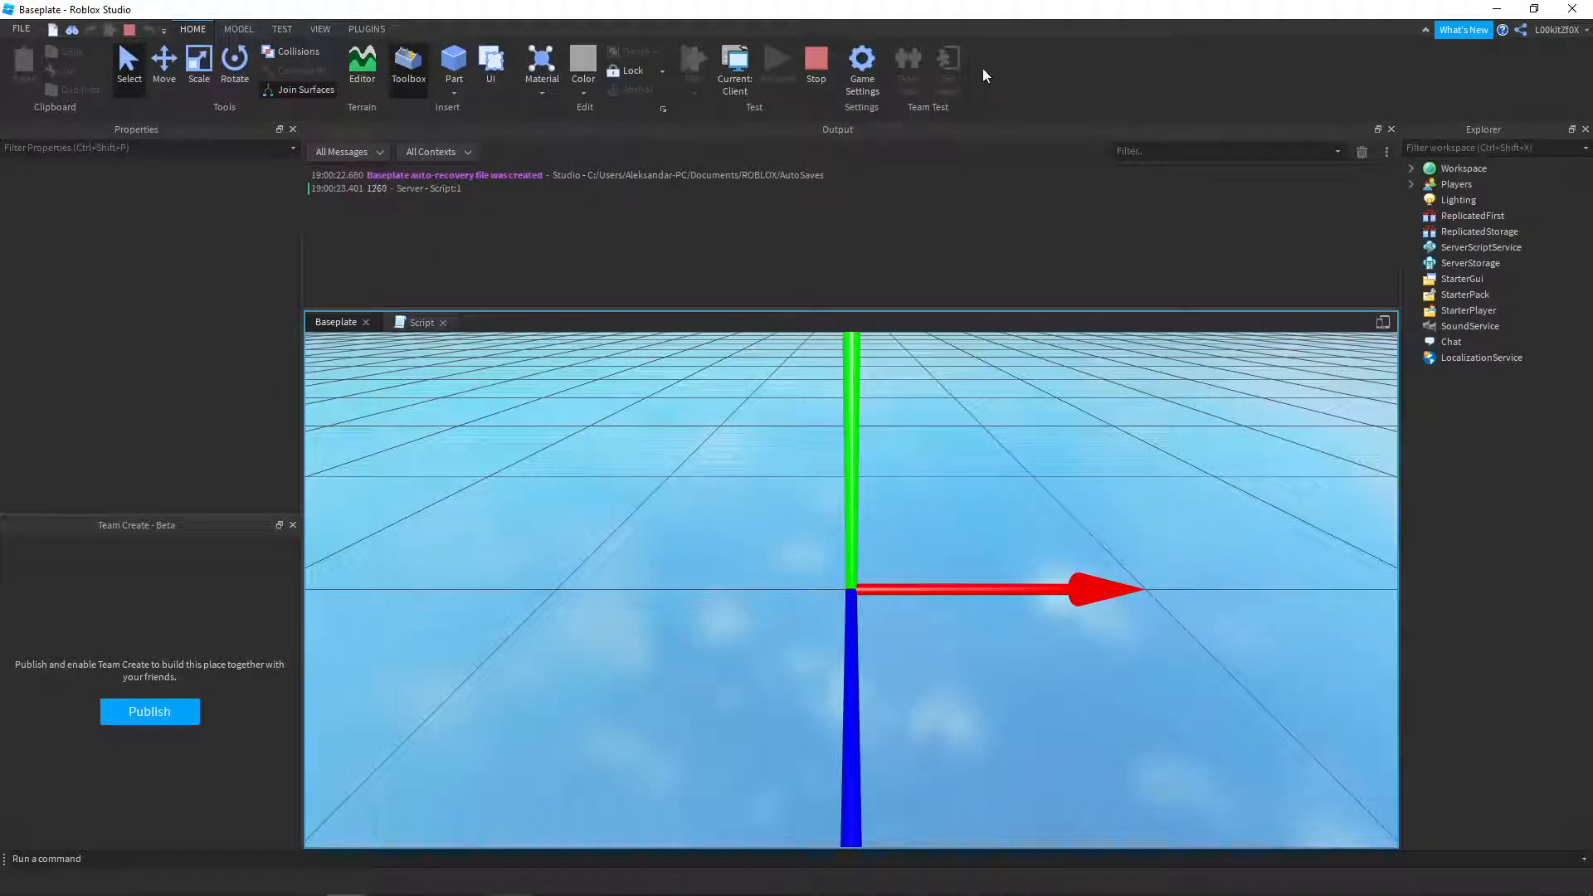
key("shift+F5")
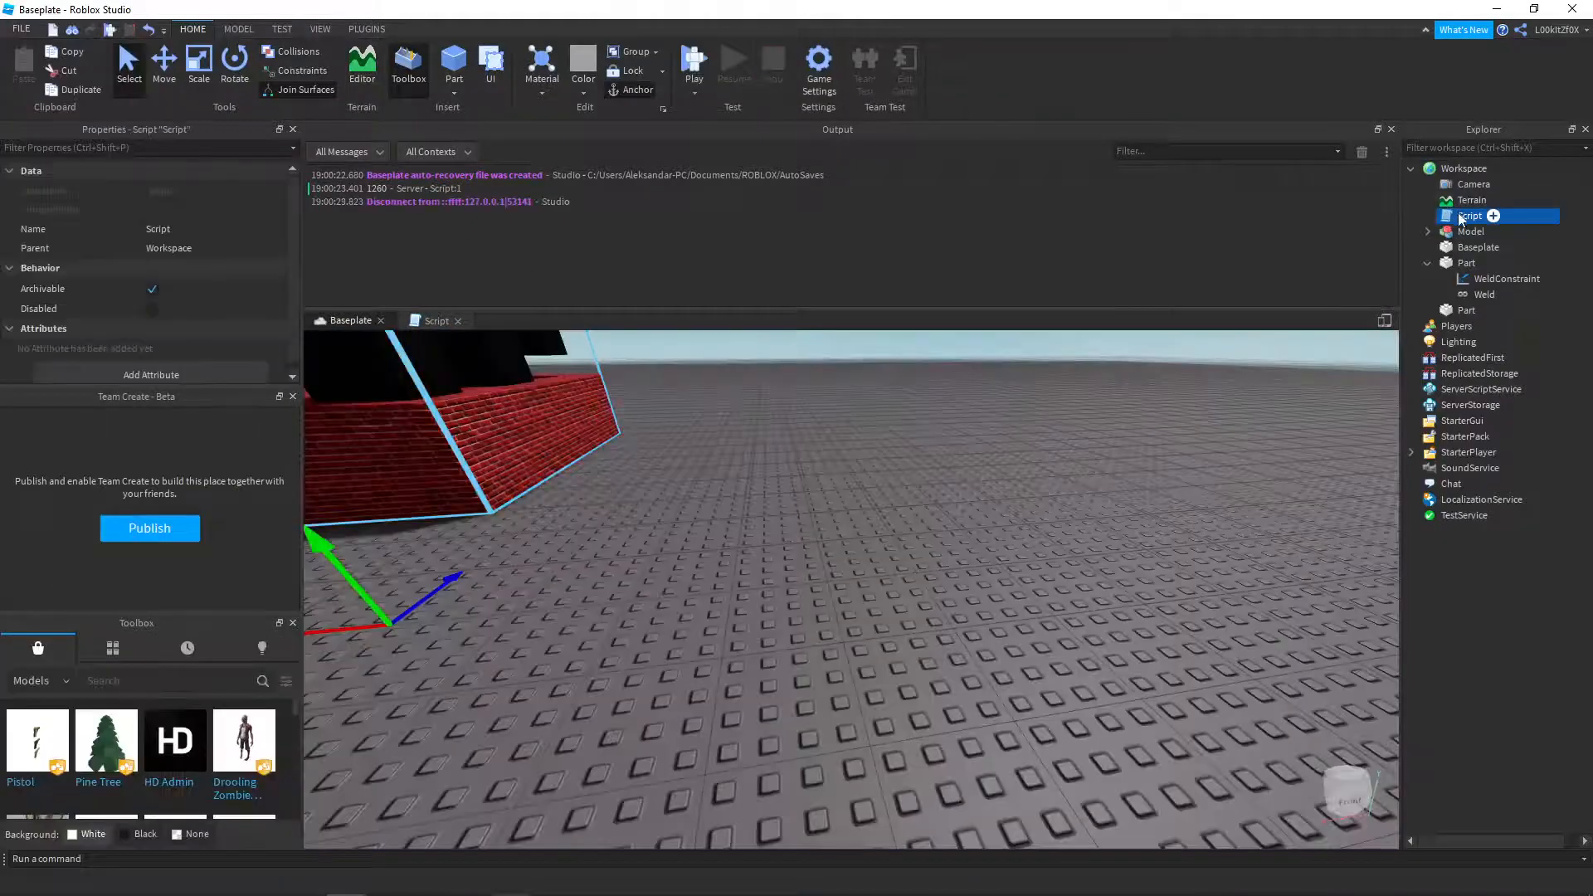
- Replace the script's contents with print("Hello there! I'm Fox!") and run a short playtest to view its output
double_click(1462, 218)
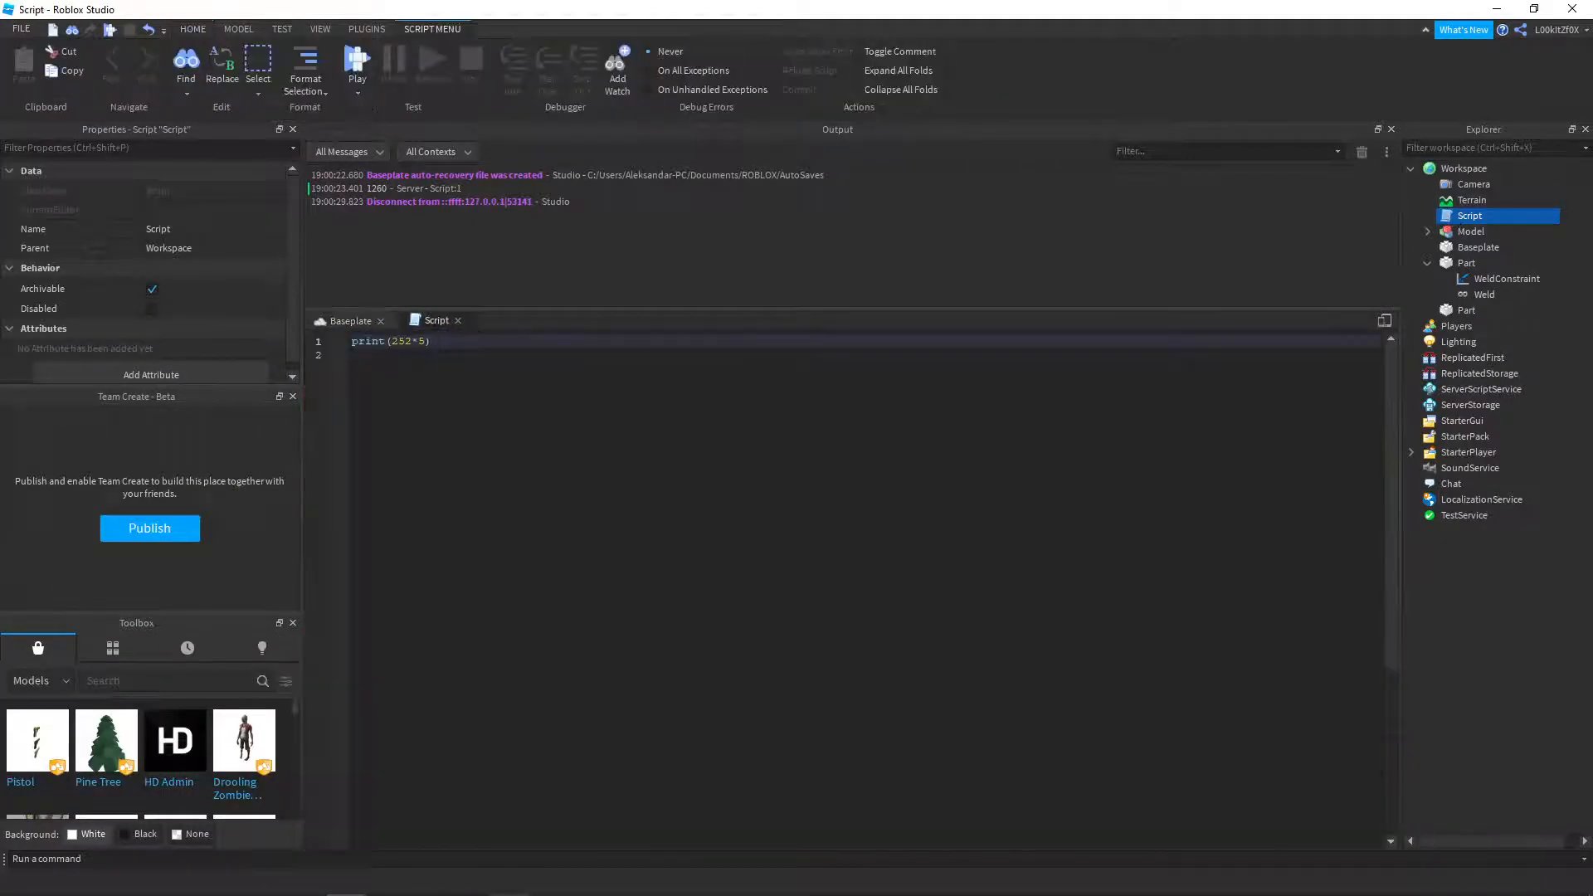
key("ctrl+a")
key("BackSpace")
type("pr")
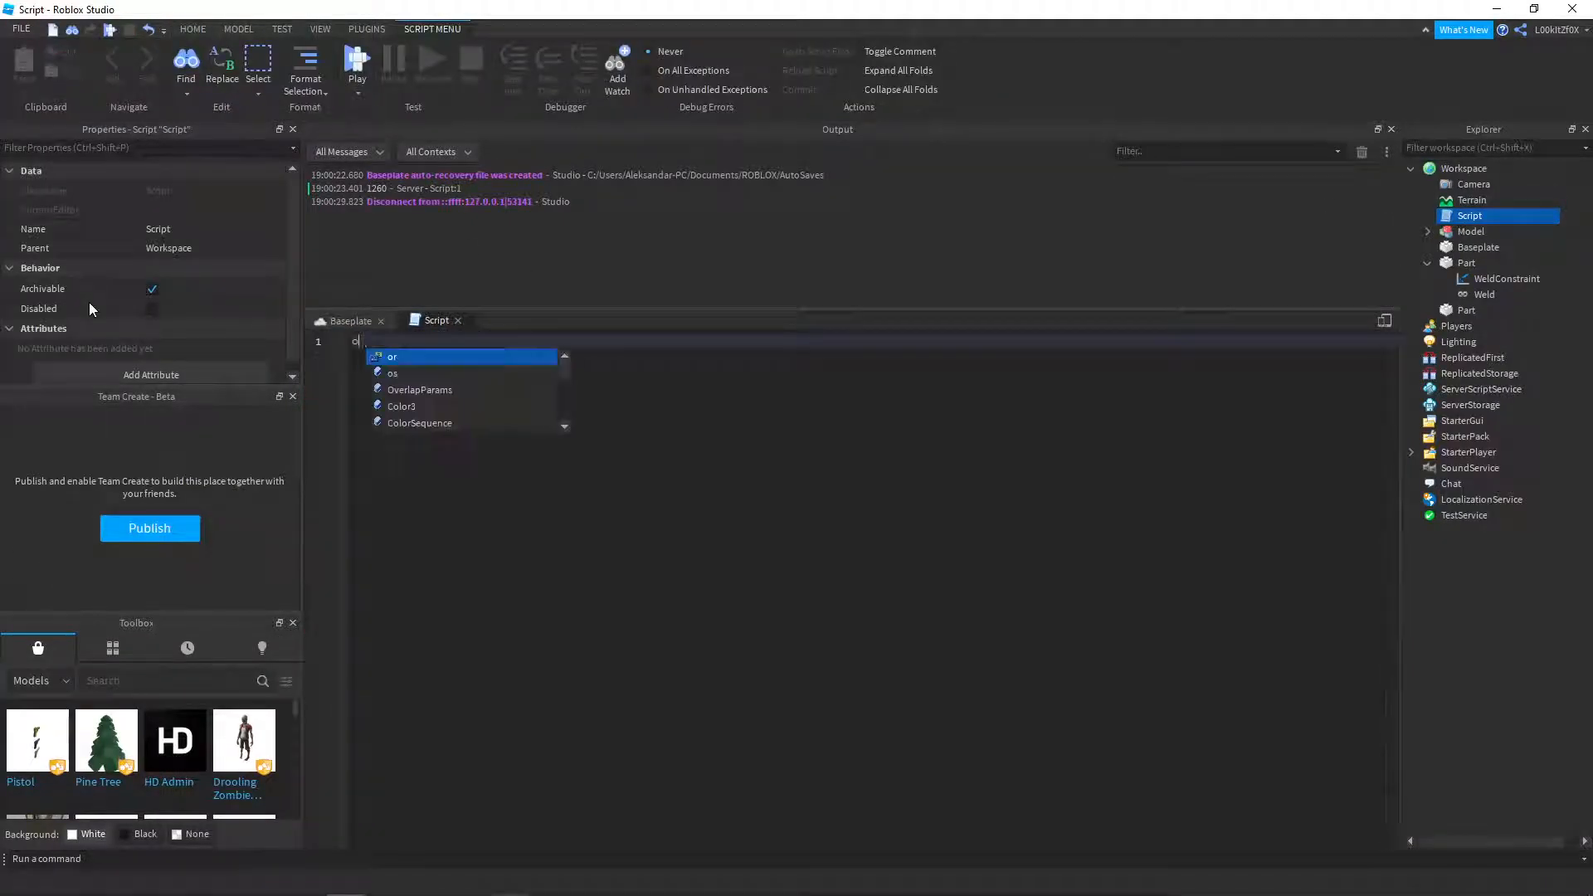
key("Tab")
type("(")
key("BackSpace")
key("BackSpace")
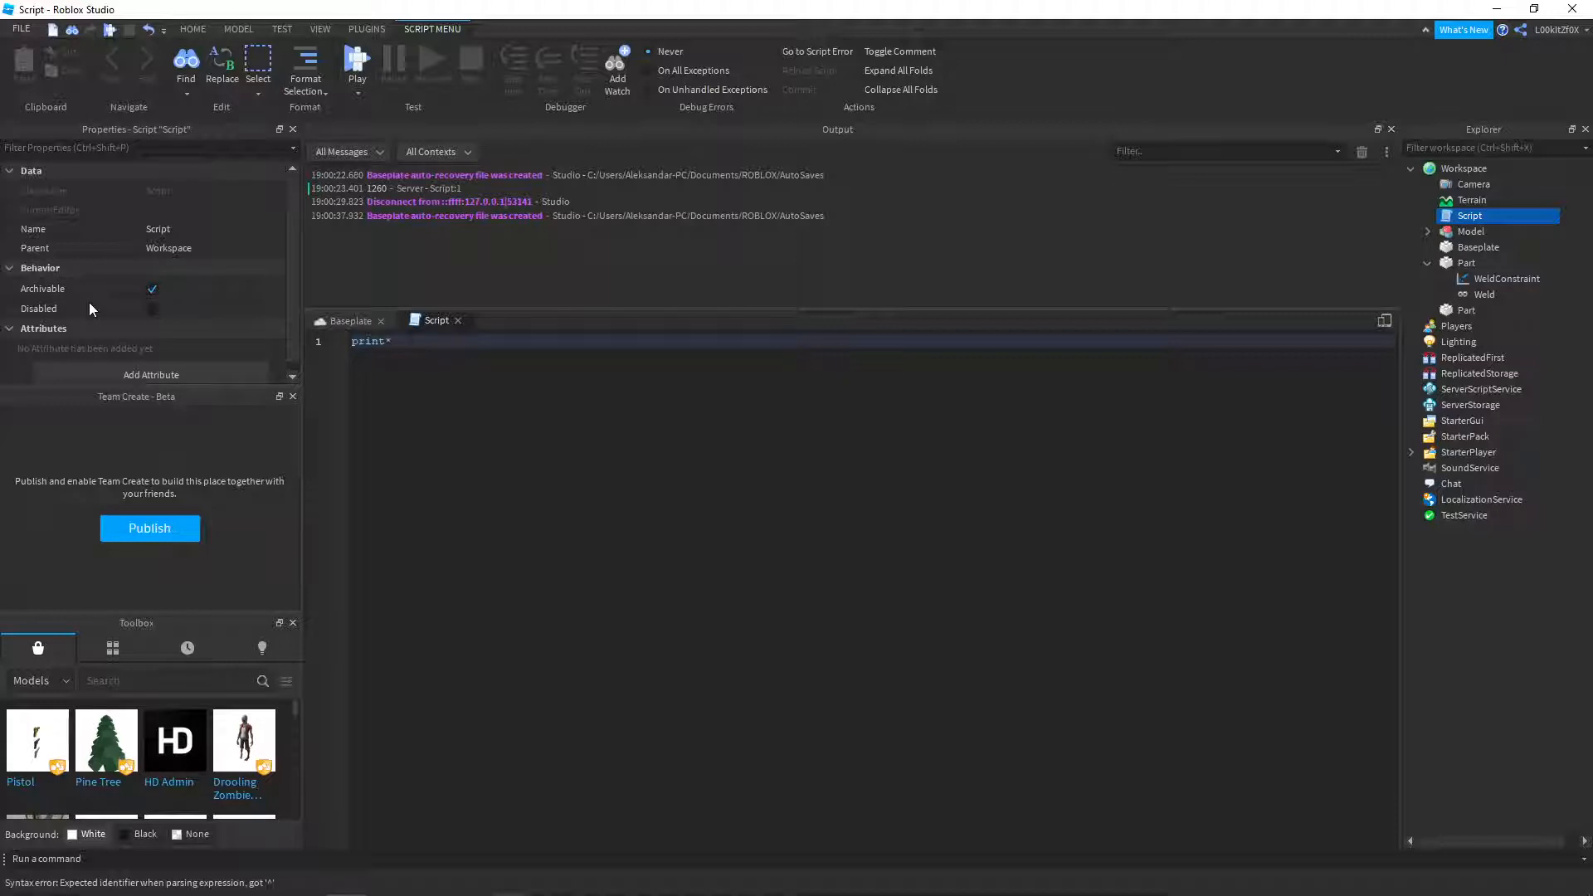
type("(\"Hell")
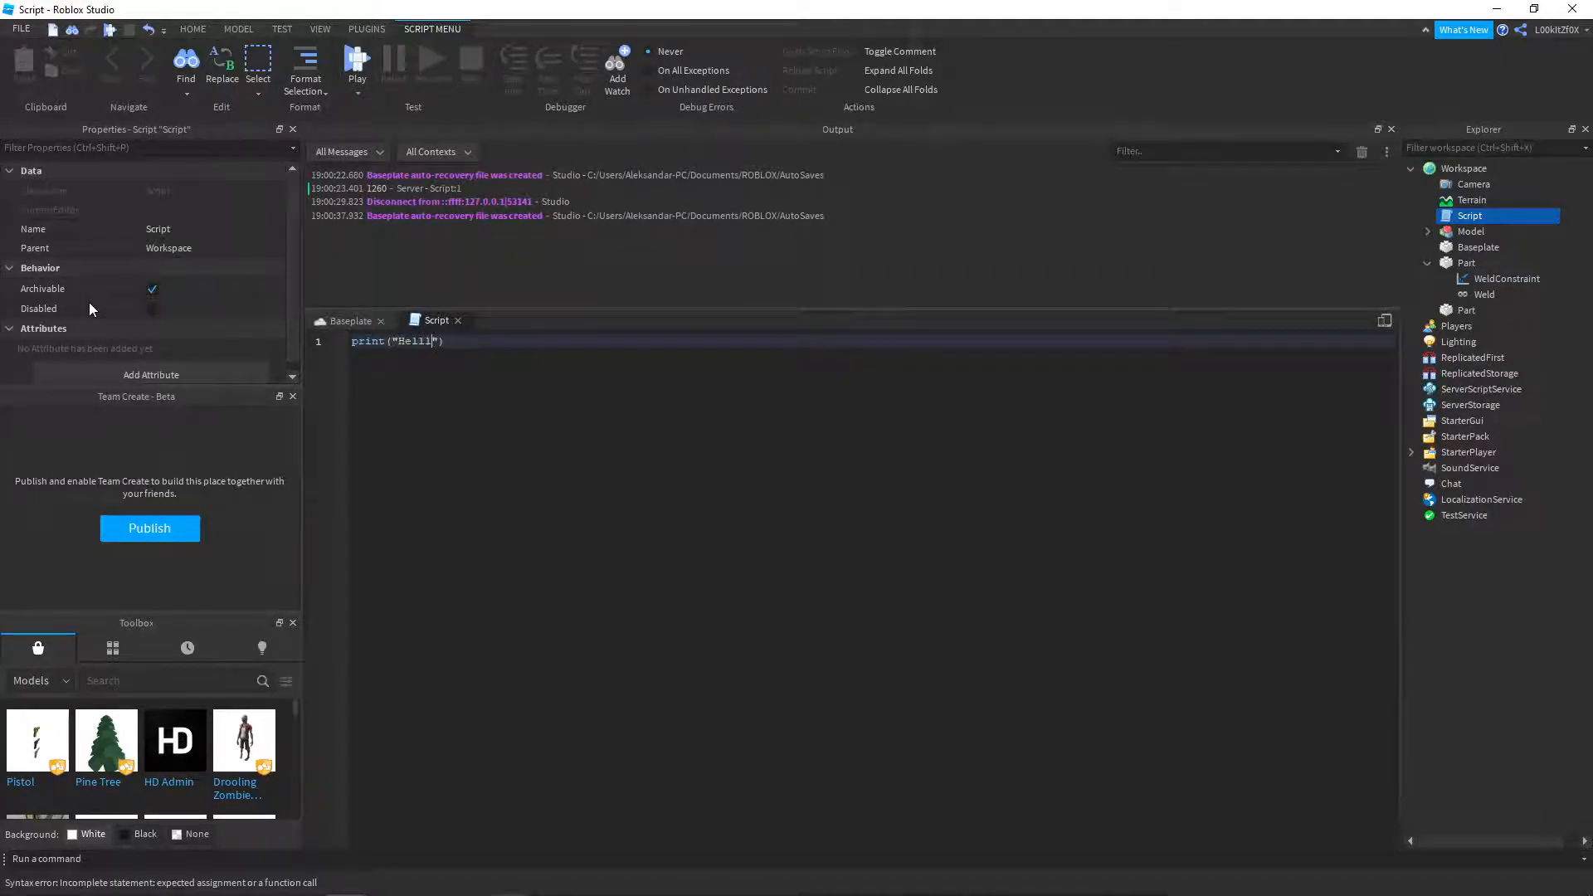
type("o there! m")
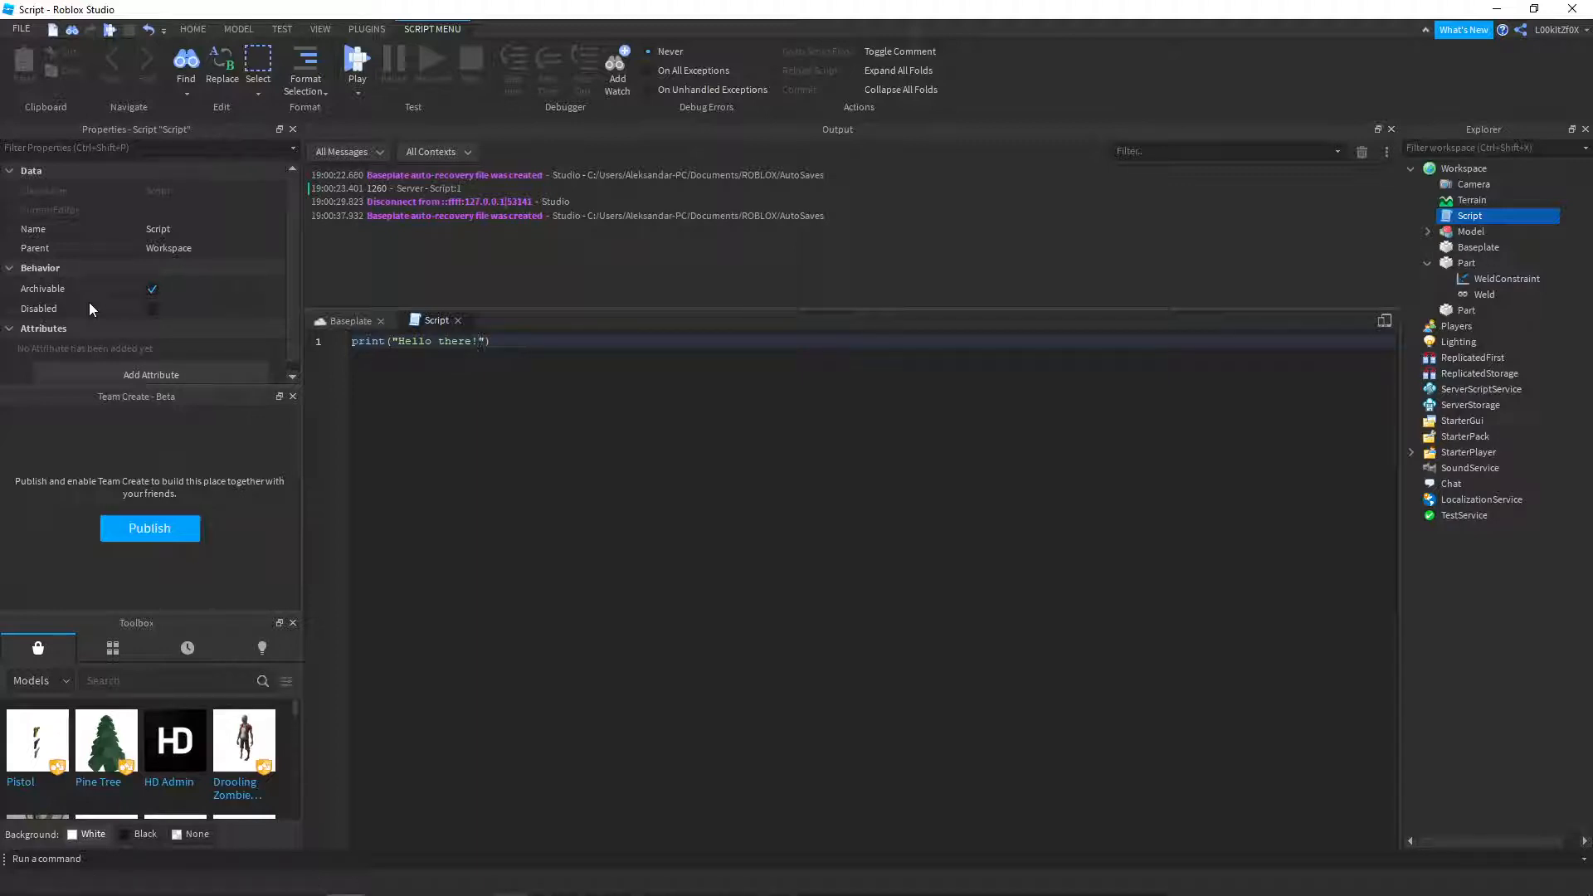
key("BackSpace")
type("m Fox!")
left_click(357, 62)
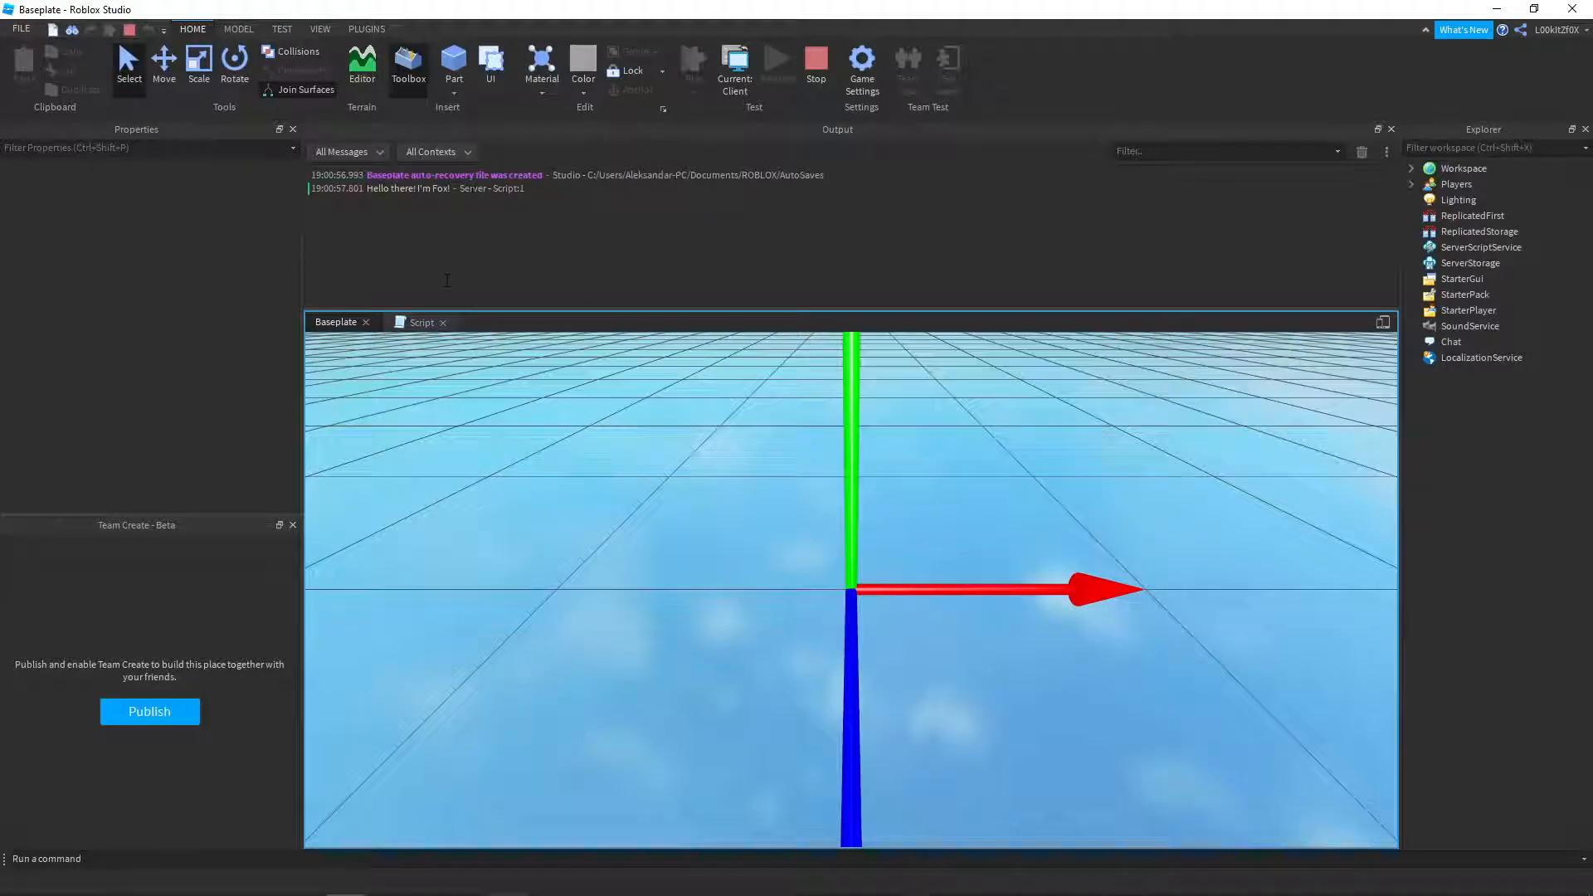
left_click(815, 63)
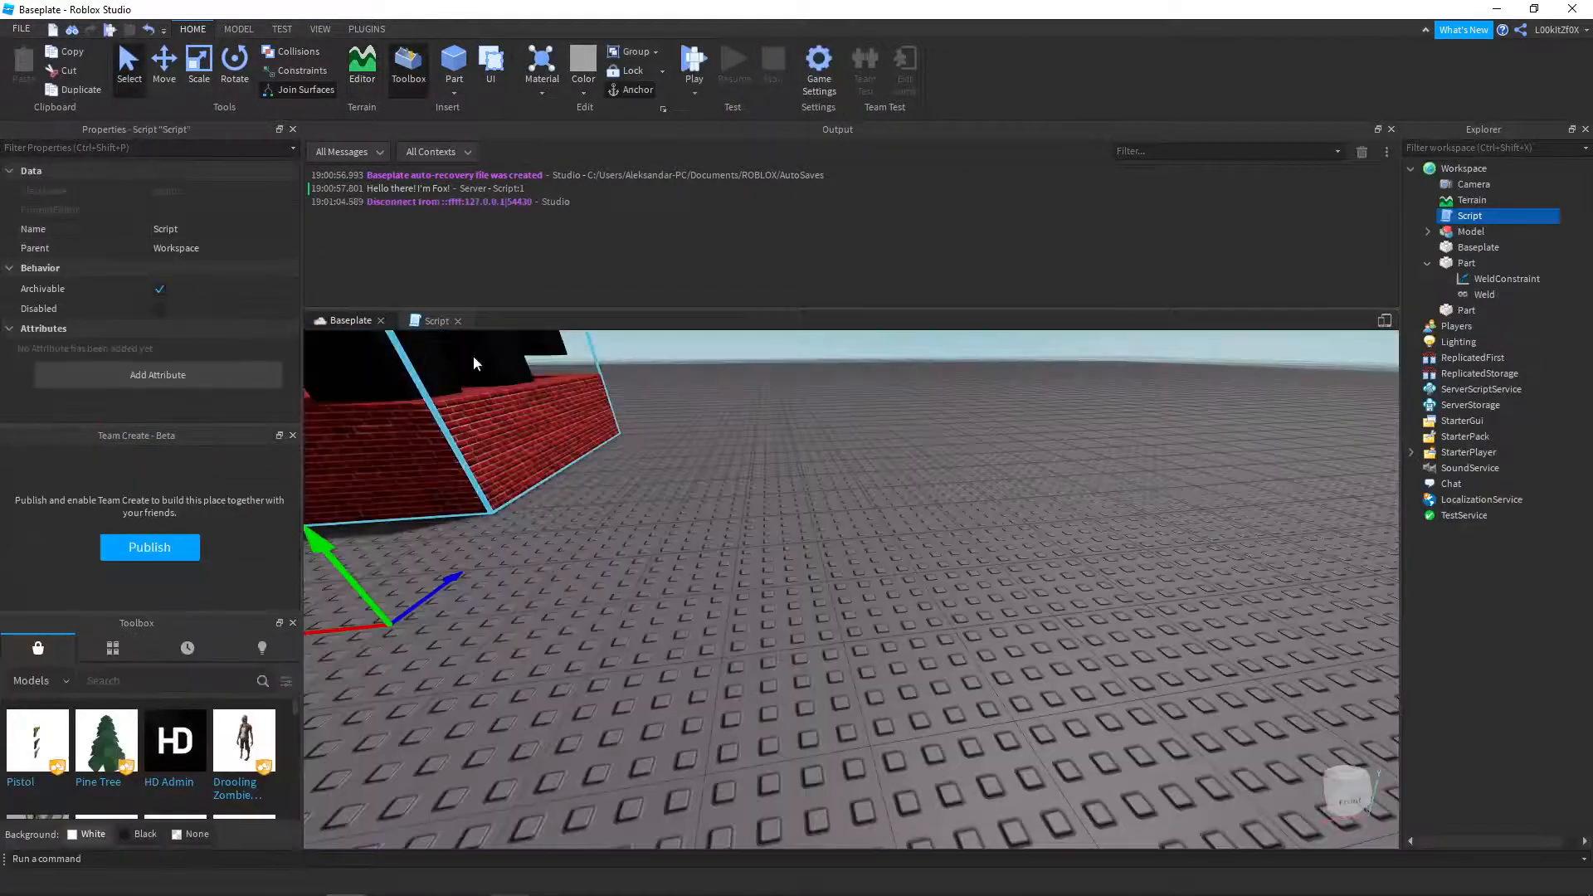
- Start publishing the place from the game settings and look through the available genres
left_click(820, 87)
left_click(771, 311)
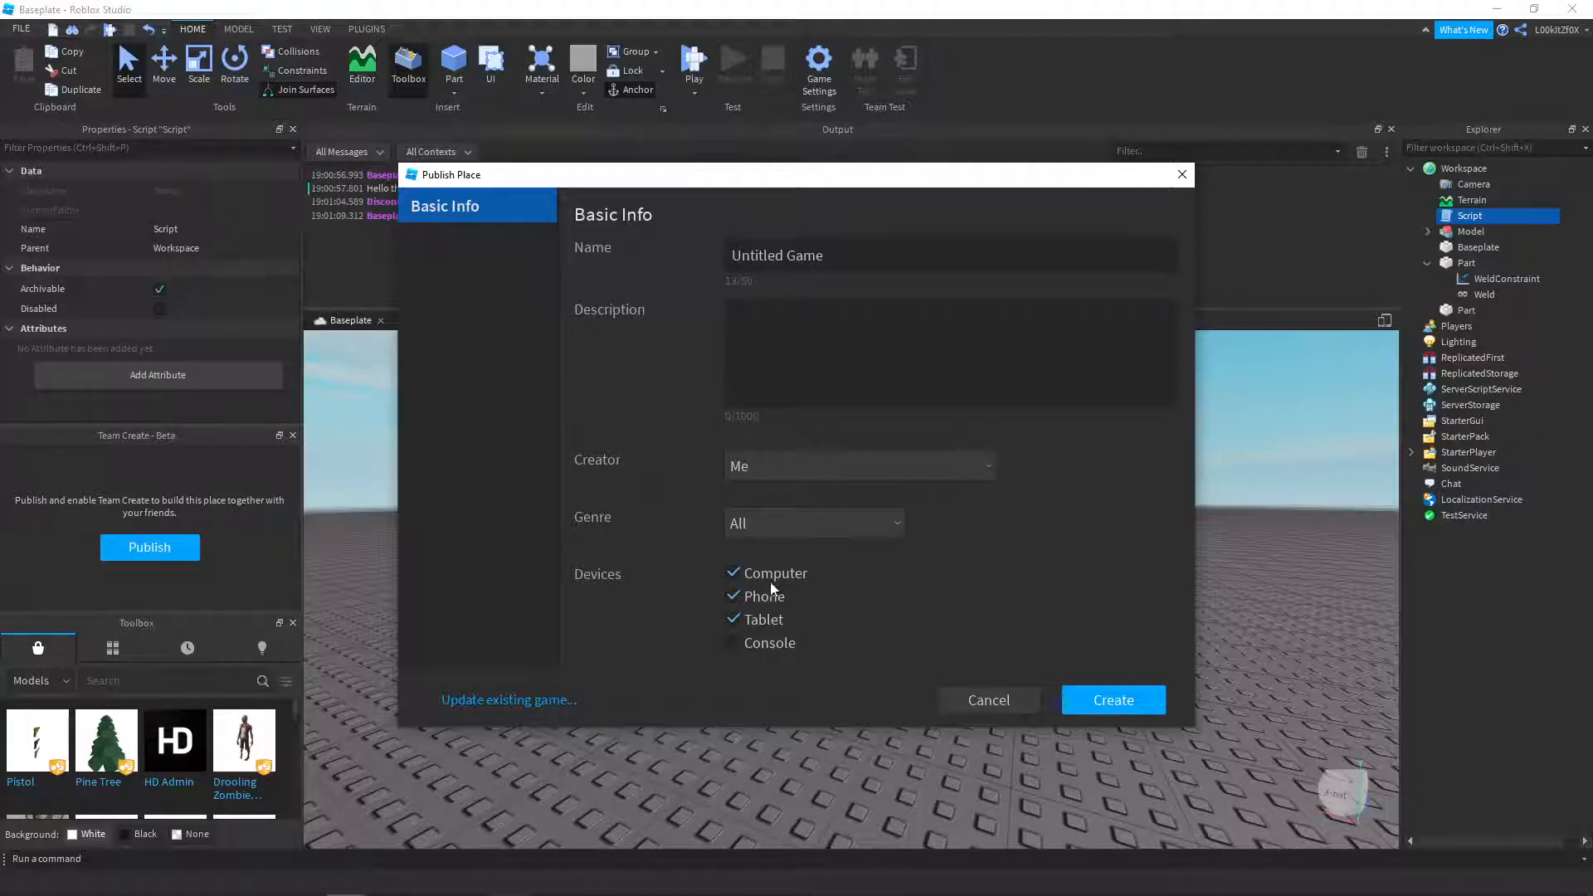
left_click(813, 523)
scroll(830, 584, "down", 3)
scroll(768, 564, "up", 3)
scroll(790, 624, "down", 2)
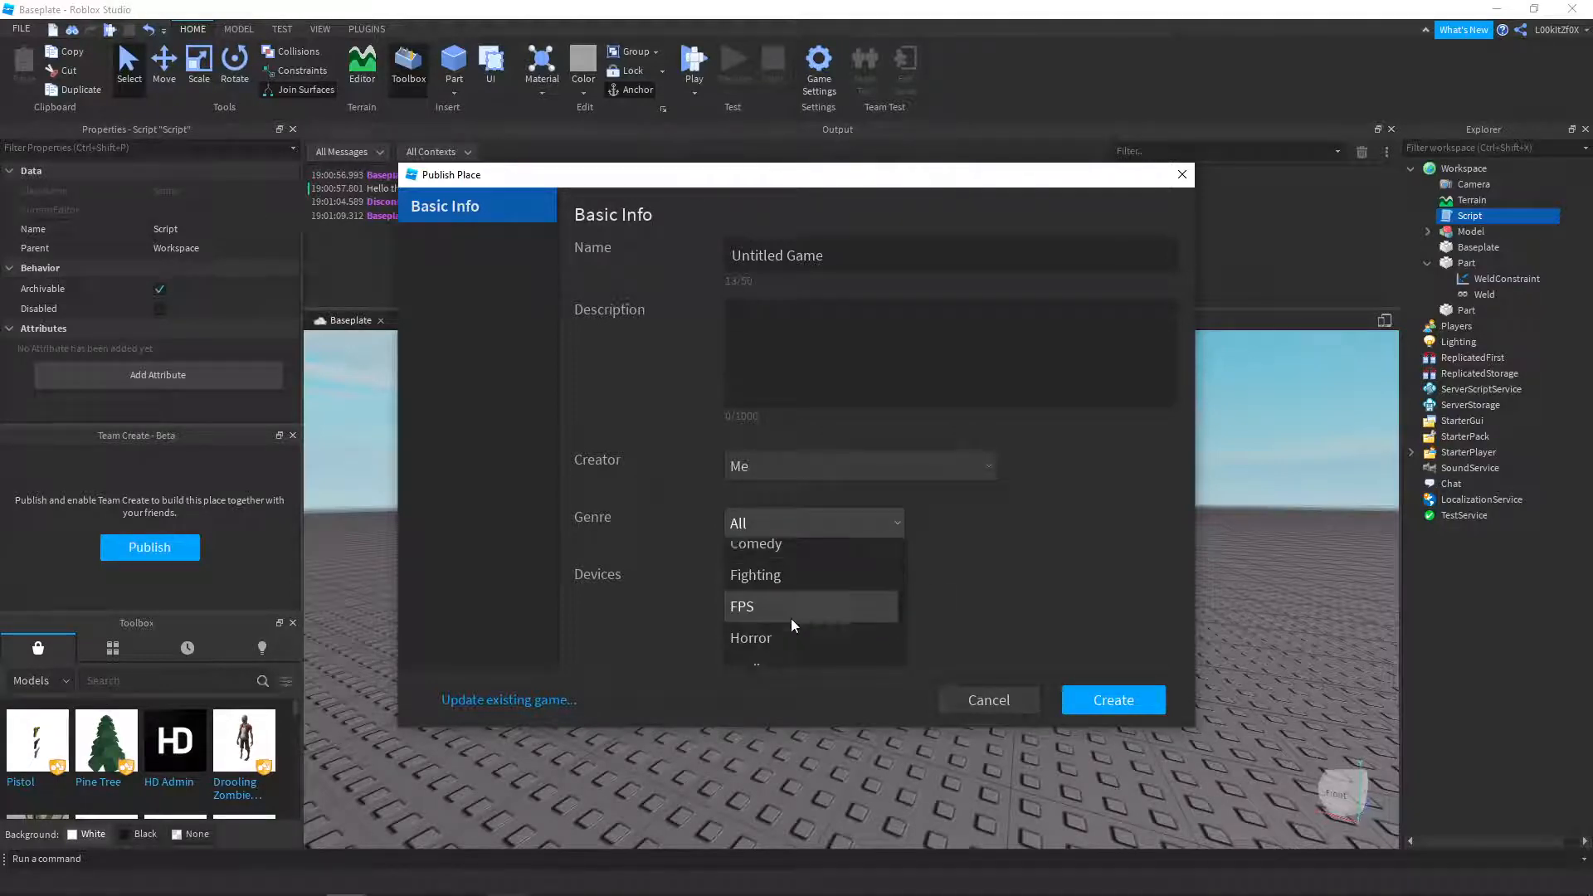
scroll(792, 645, "down", 2)
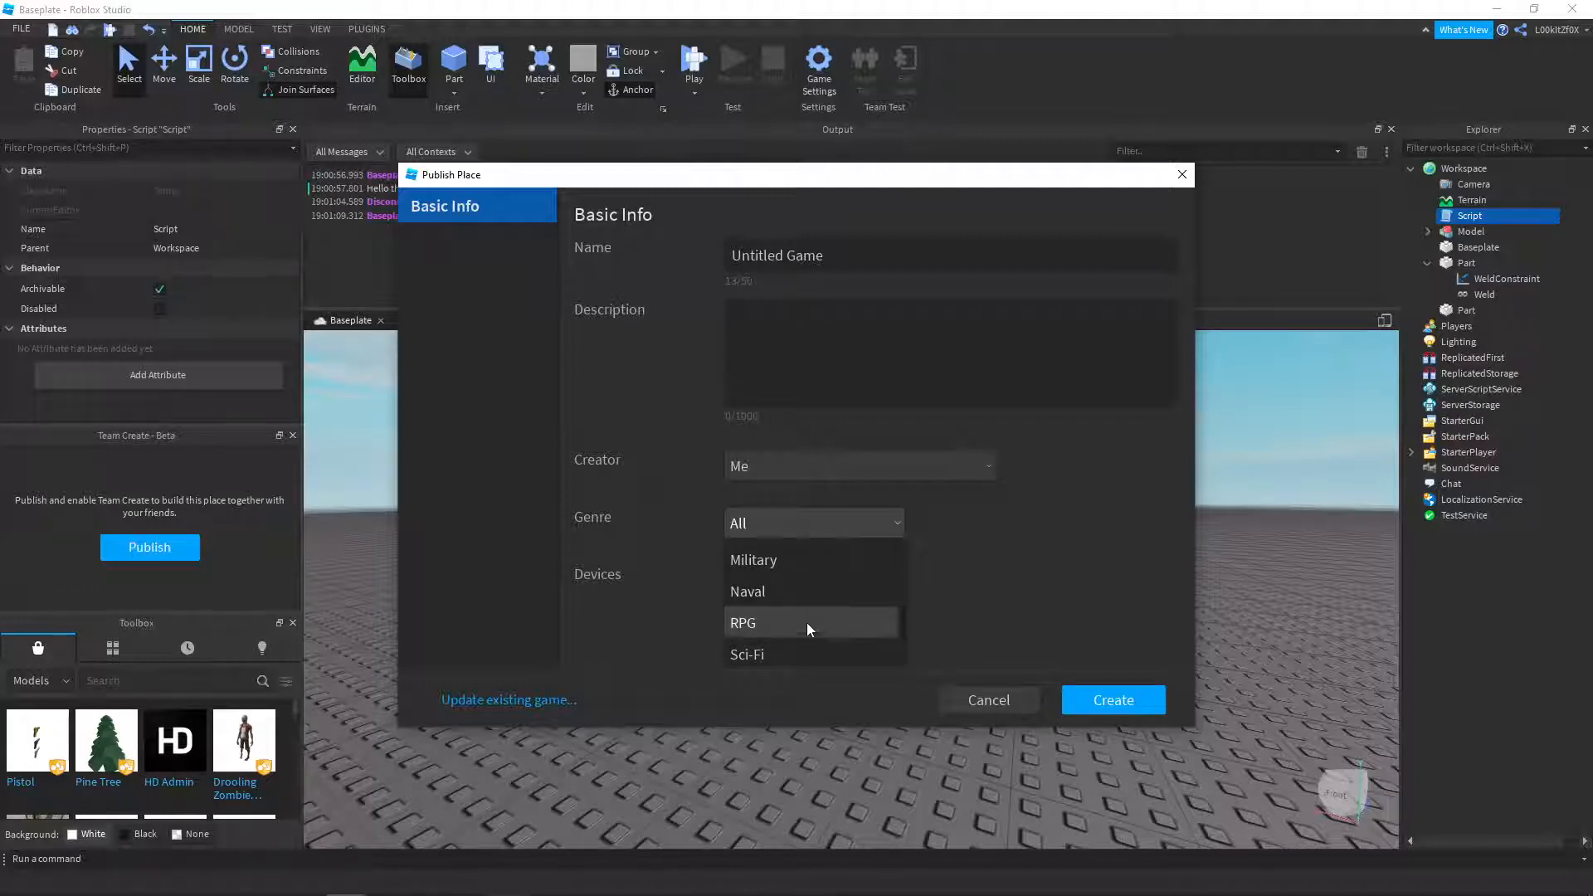
scroll(810, 629, "down", 2)
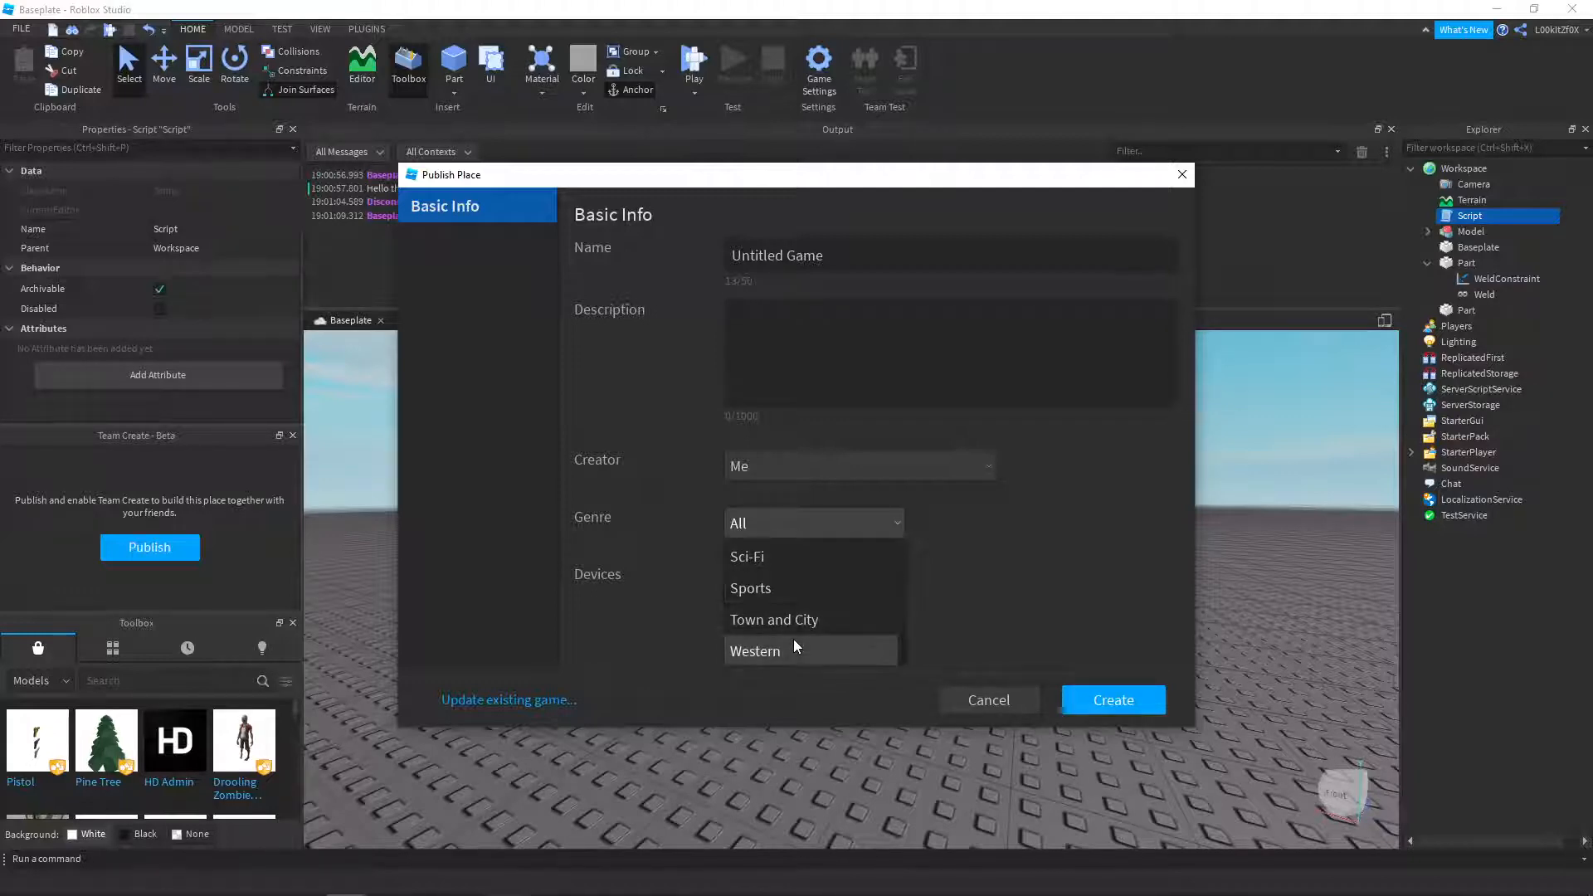
left_click(916, 614)
- View and dismiss the Console content agreement, and look over the creator options, choosing Me
left_click(770, 643)
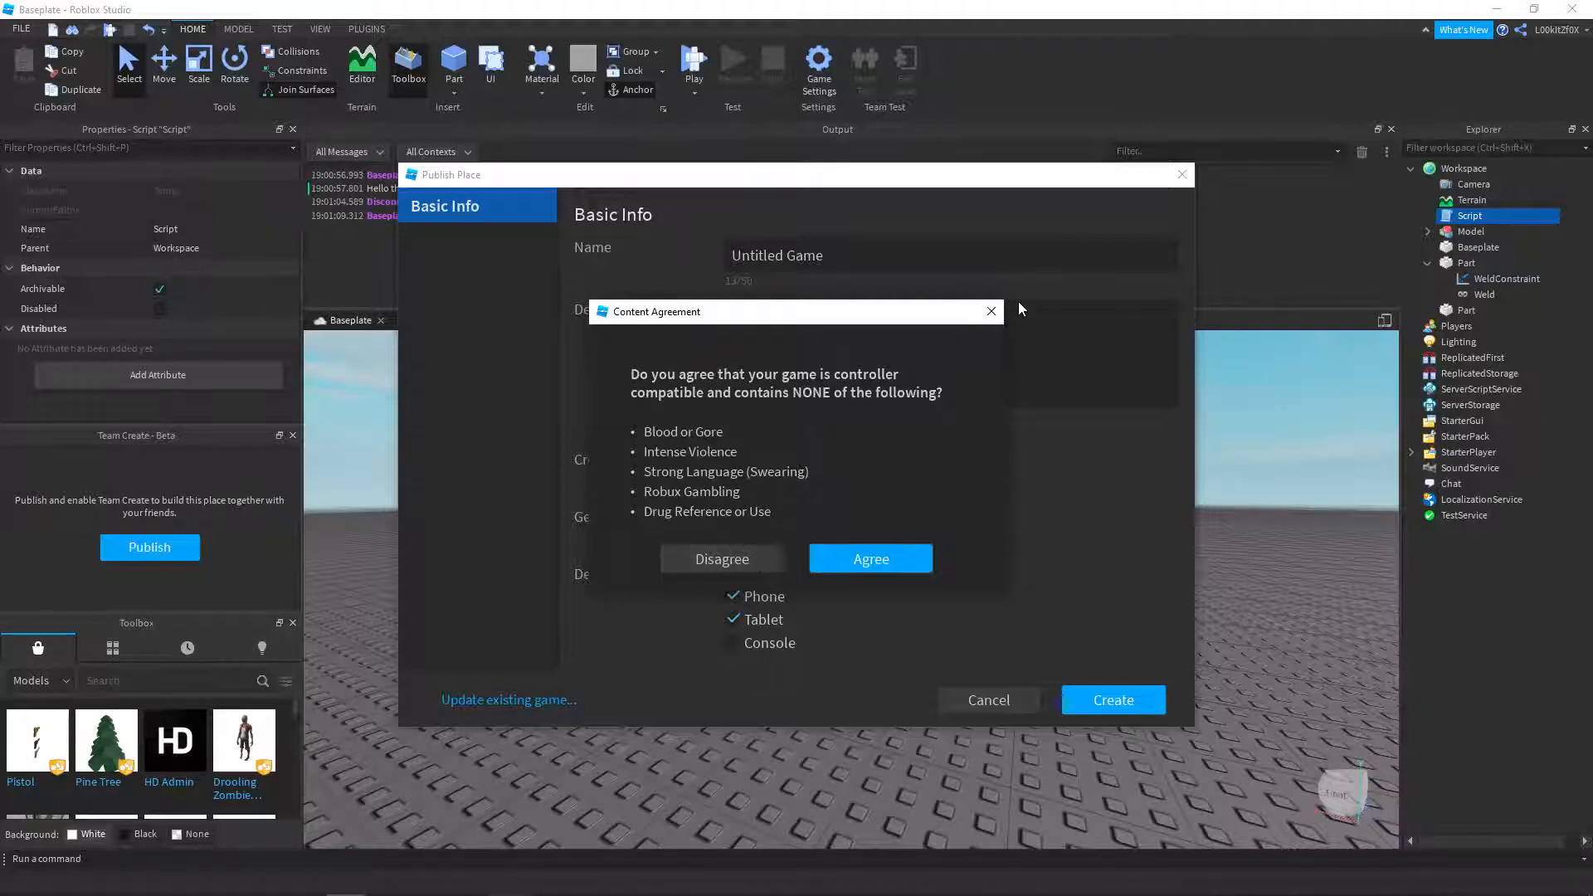
left_click(998, 317)
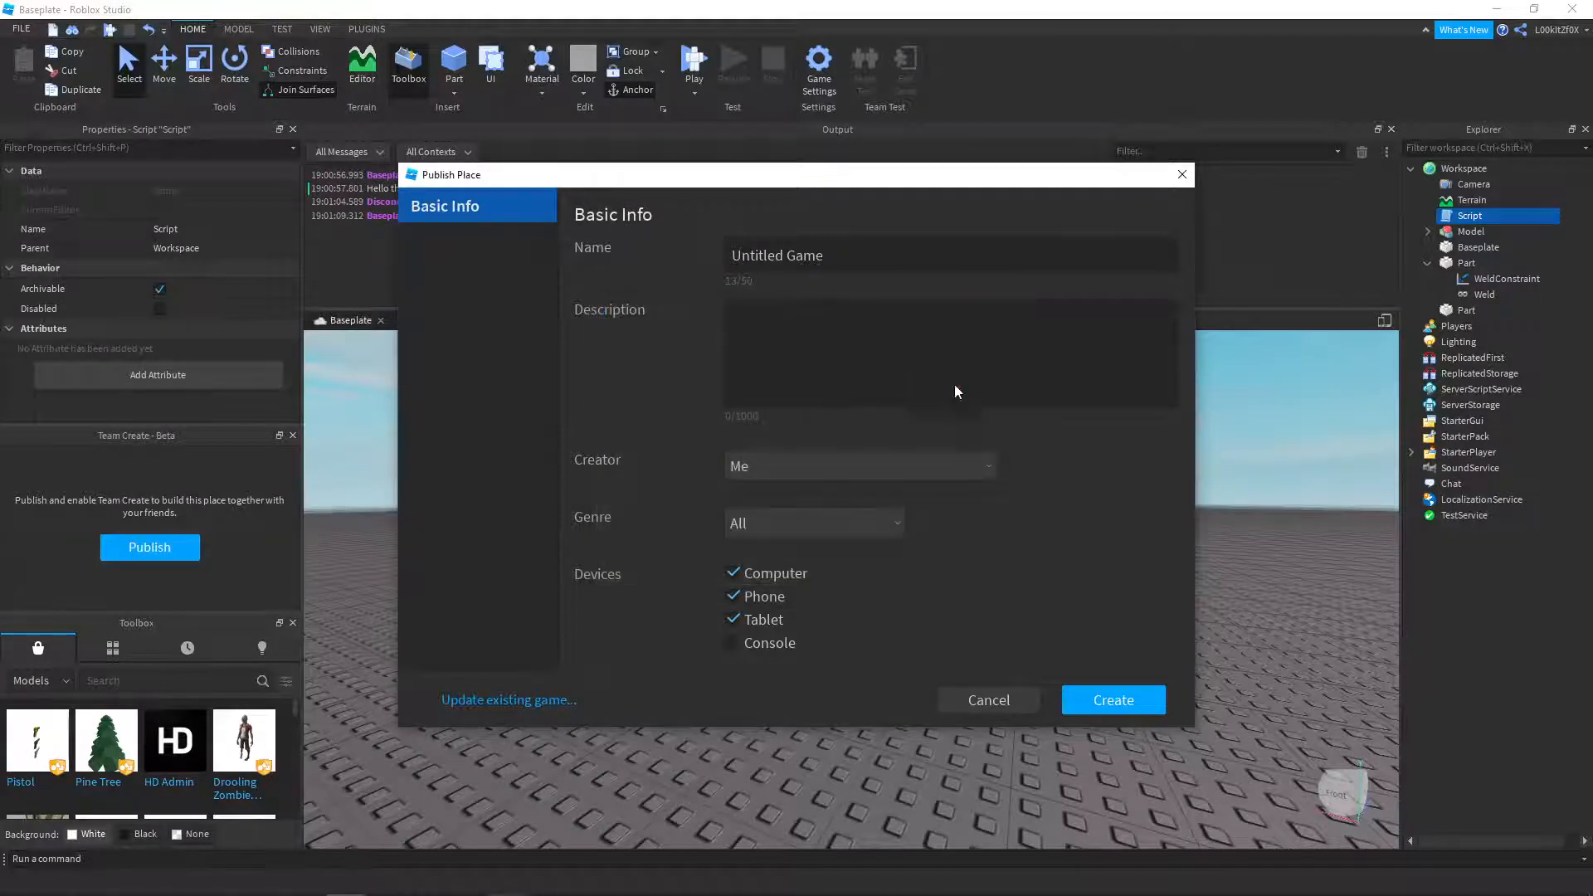
left_click(822, 467)
left_click(776, 470)
left_click(793, 468)
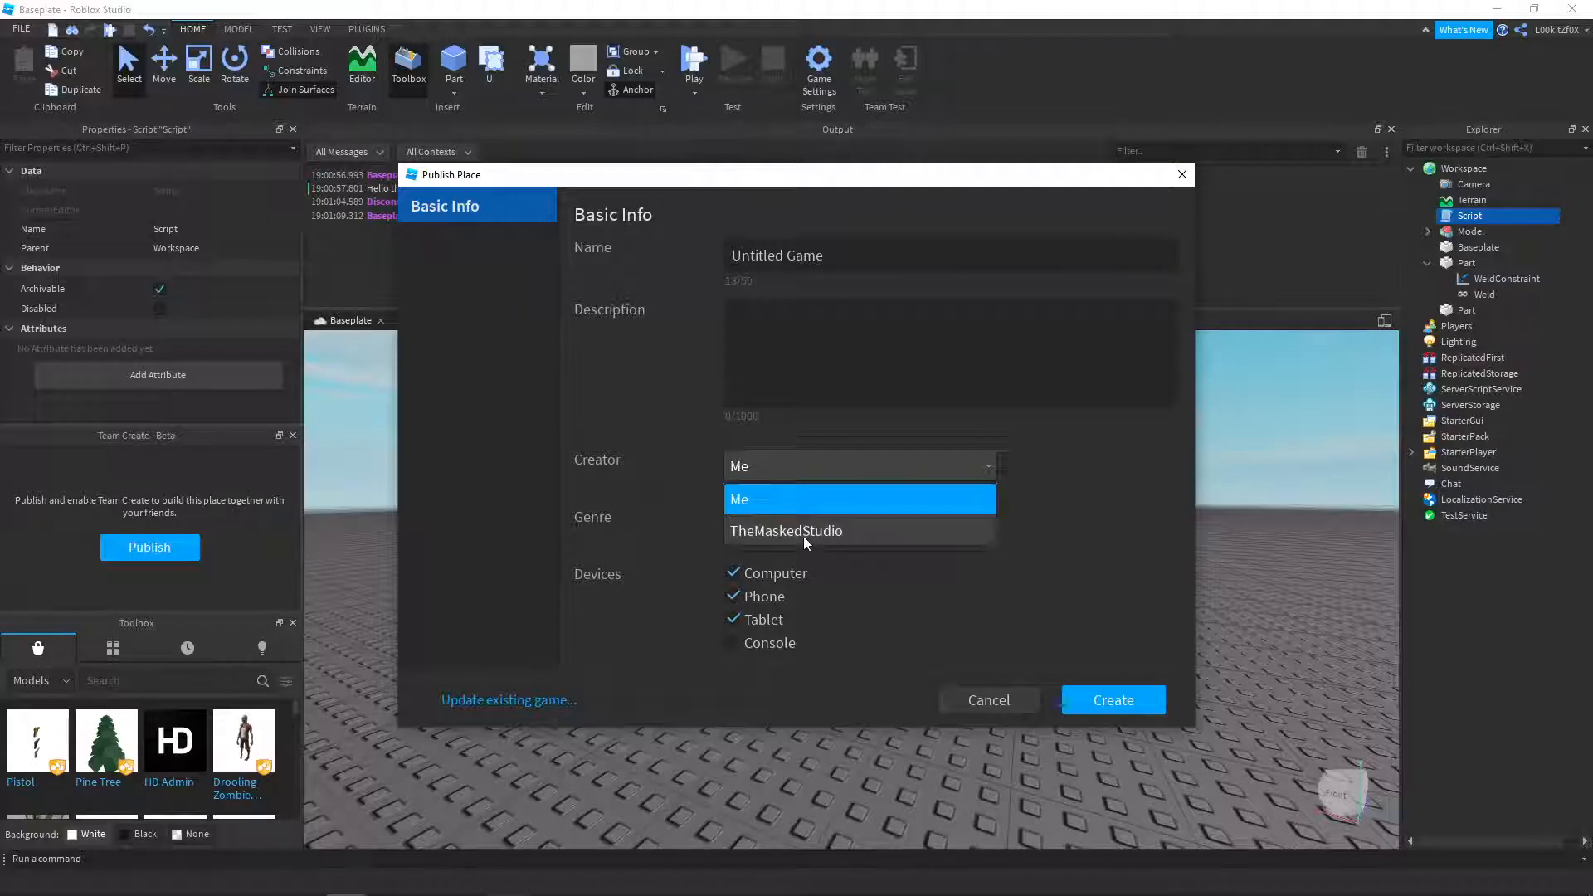
left_click(834, 490)
- Publish the place as a new game named Untitled Game and close the publishing dialog
left_click(744, 308)
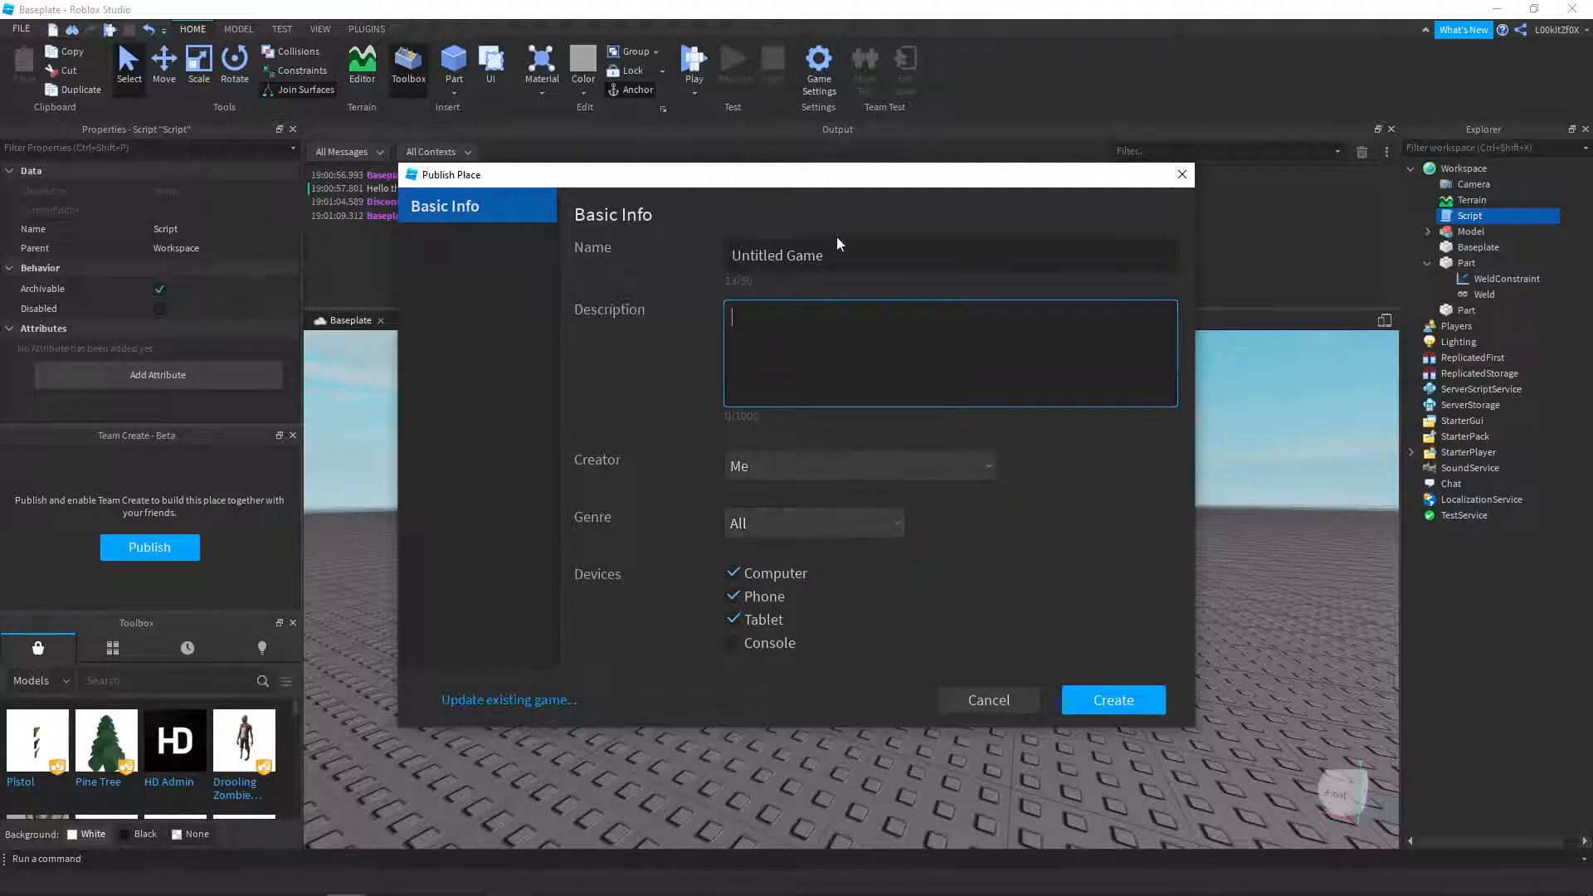
left_click(880, 274)
left_click(850, 262)
left_click(838, 322)
left_click(956, 429)
left_click(1119, 701)
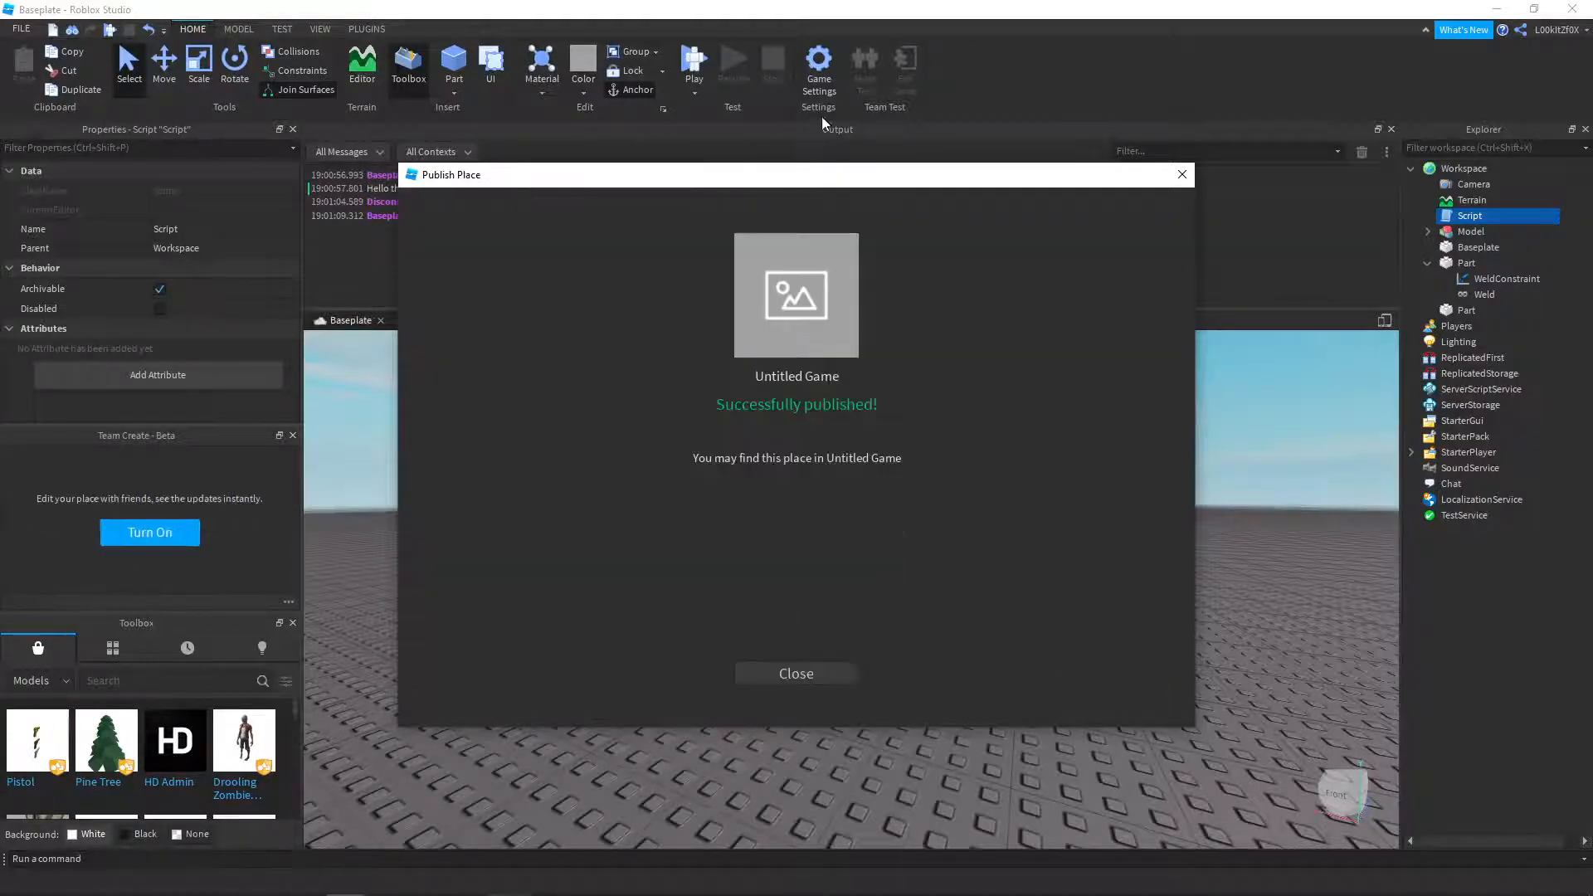
left_click(834, 674)
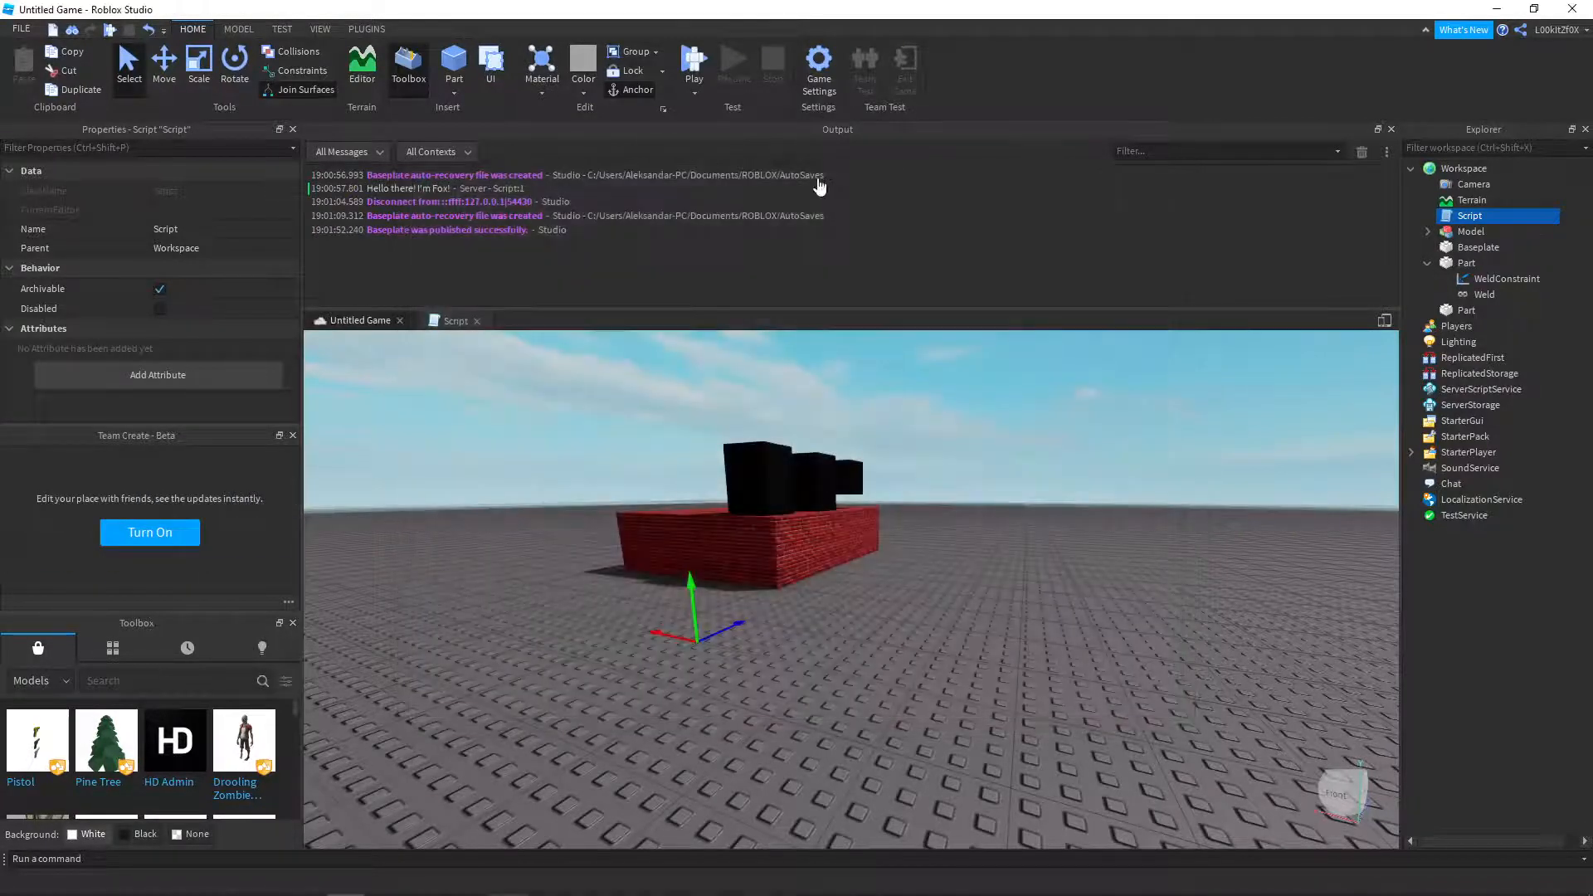
- Examine the Basic Info, Monetization and Permissions pages of the game settings, and cancel without saving
left_click(823, 70)
scroll(857, 442, "down", 6)
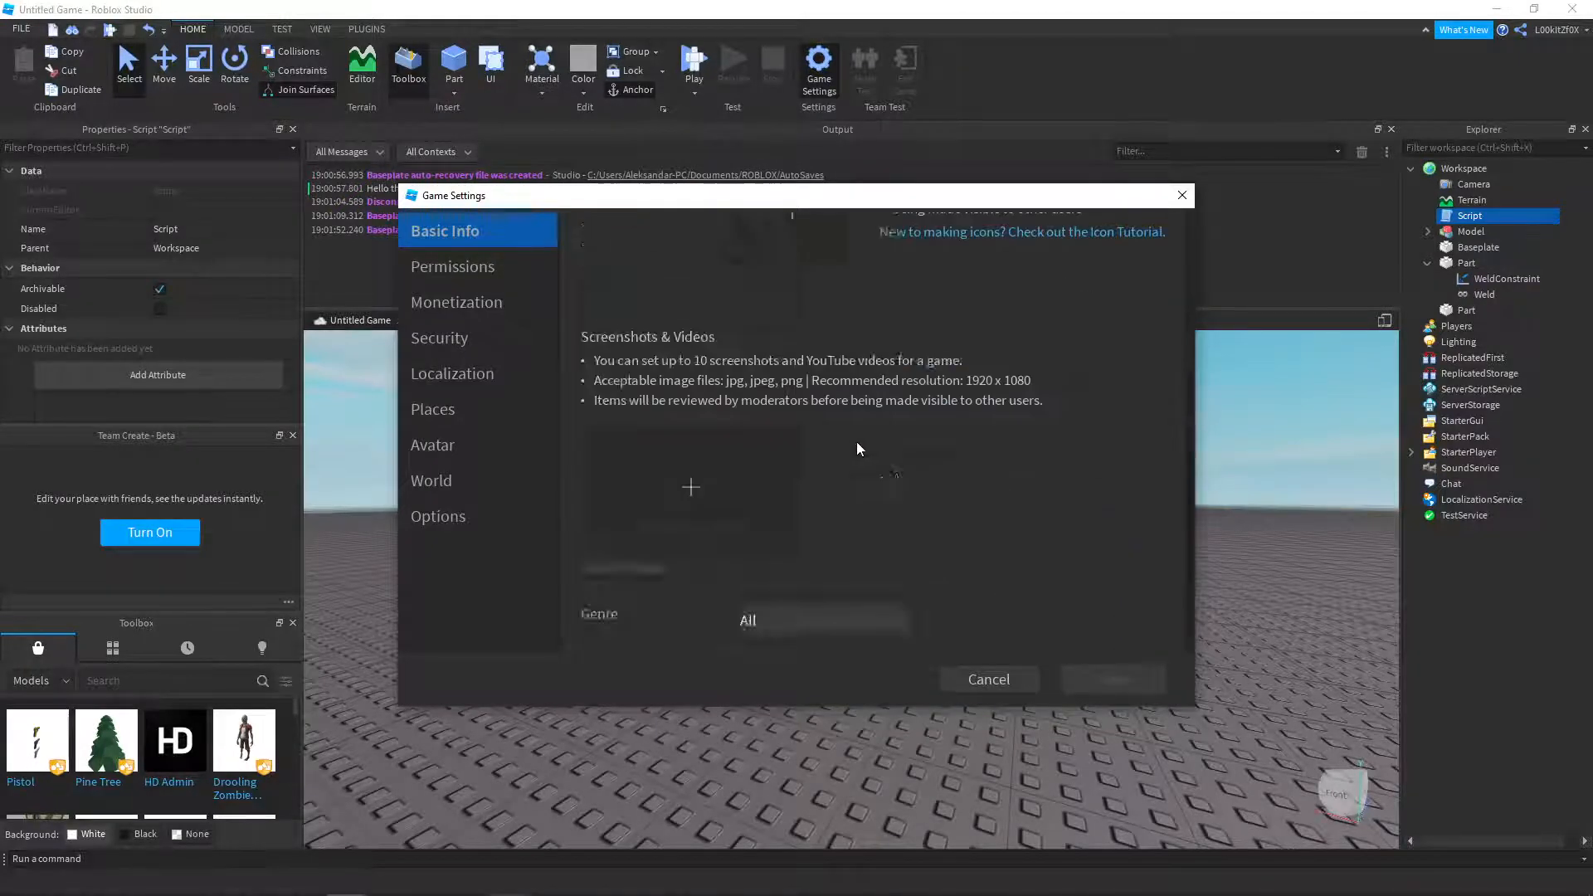
scroll(758, 466, "up", 6)
left_click(446, 297)
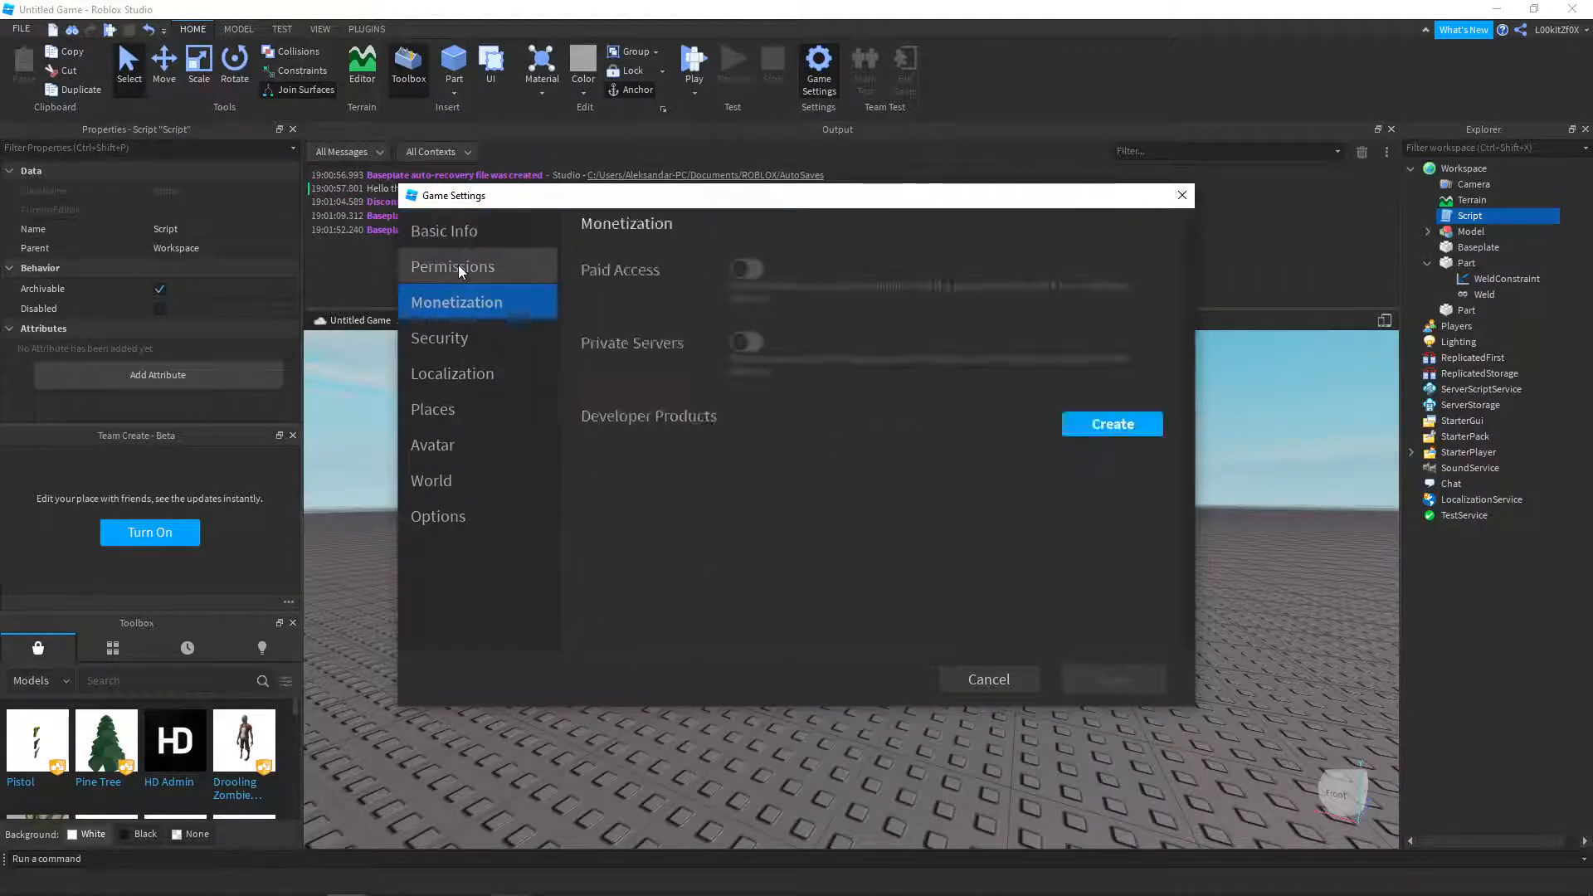
left_click(458, 266)
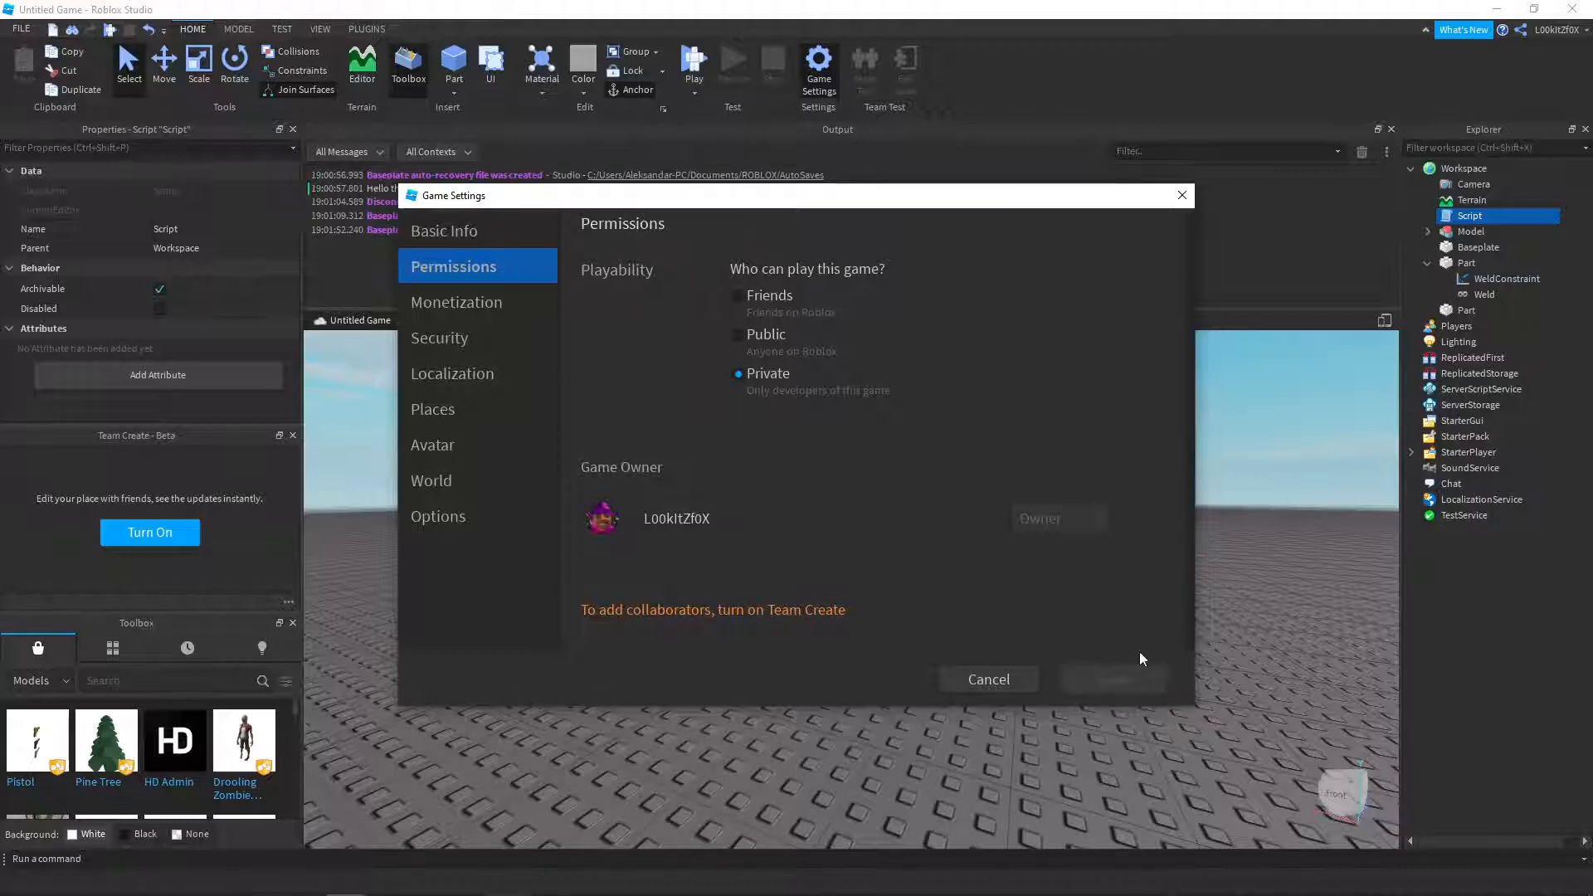
left_click(1025, 680)
- Turn on Team Create for the published game
left_click(320, 29)
left_click(560, 72)
left_click(560, 71)
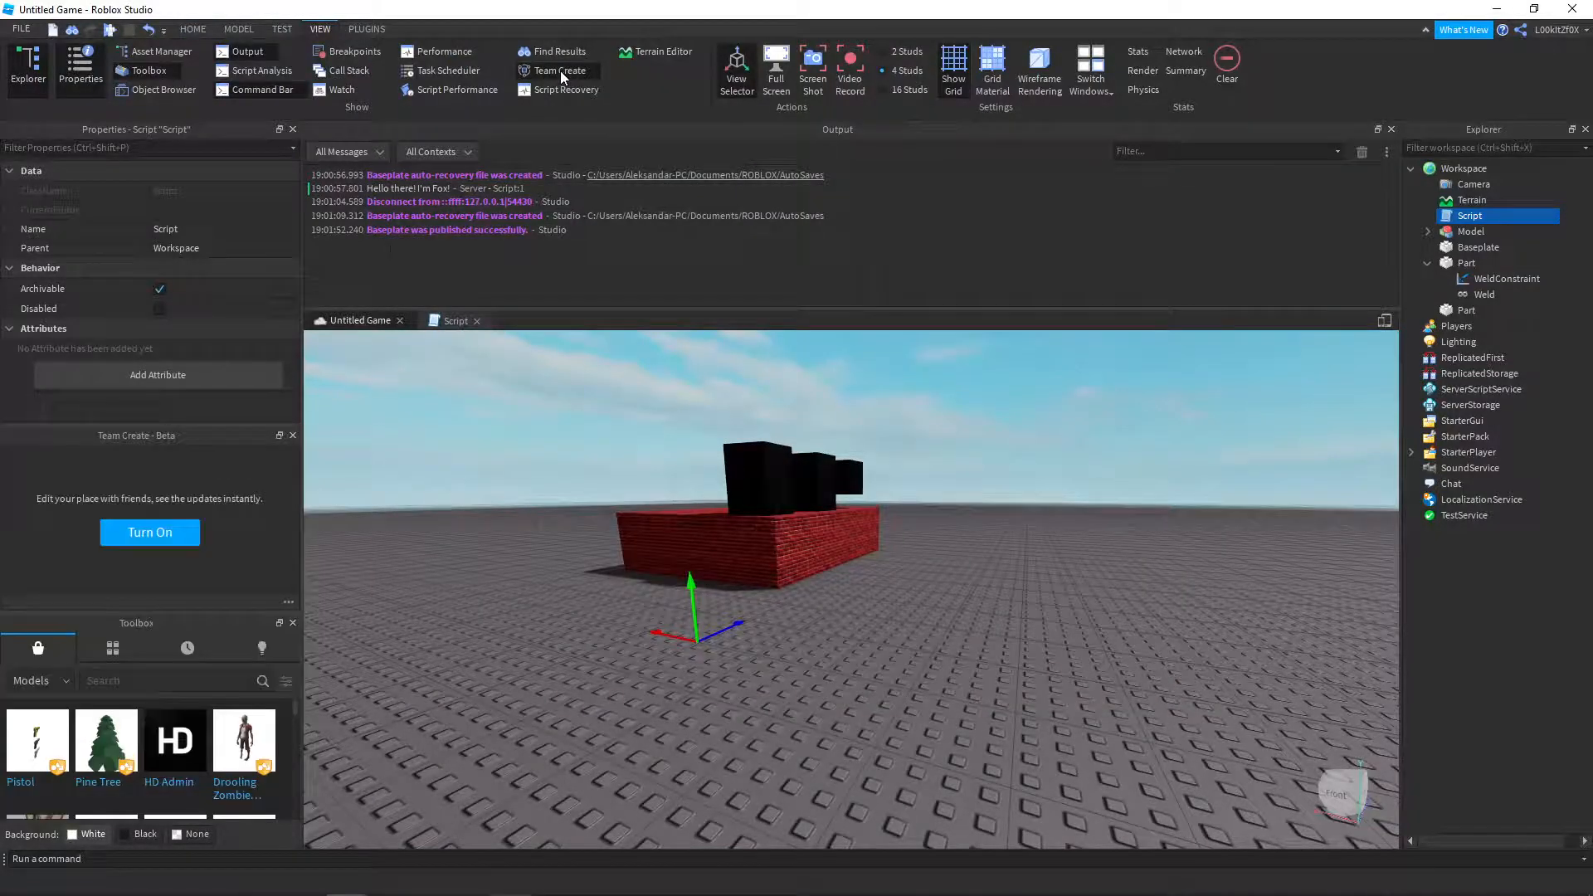
left_click(151, 535)
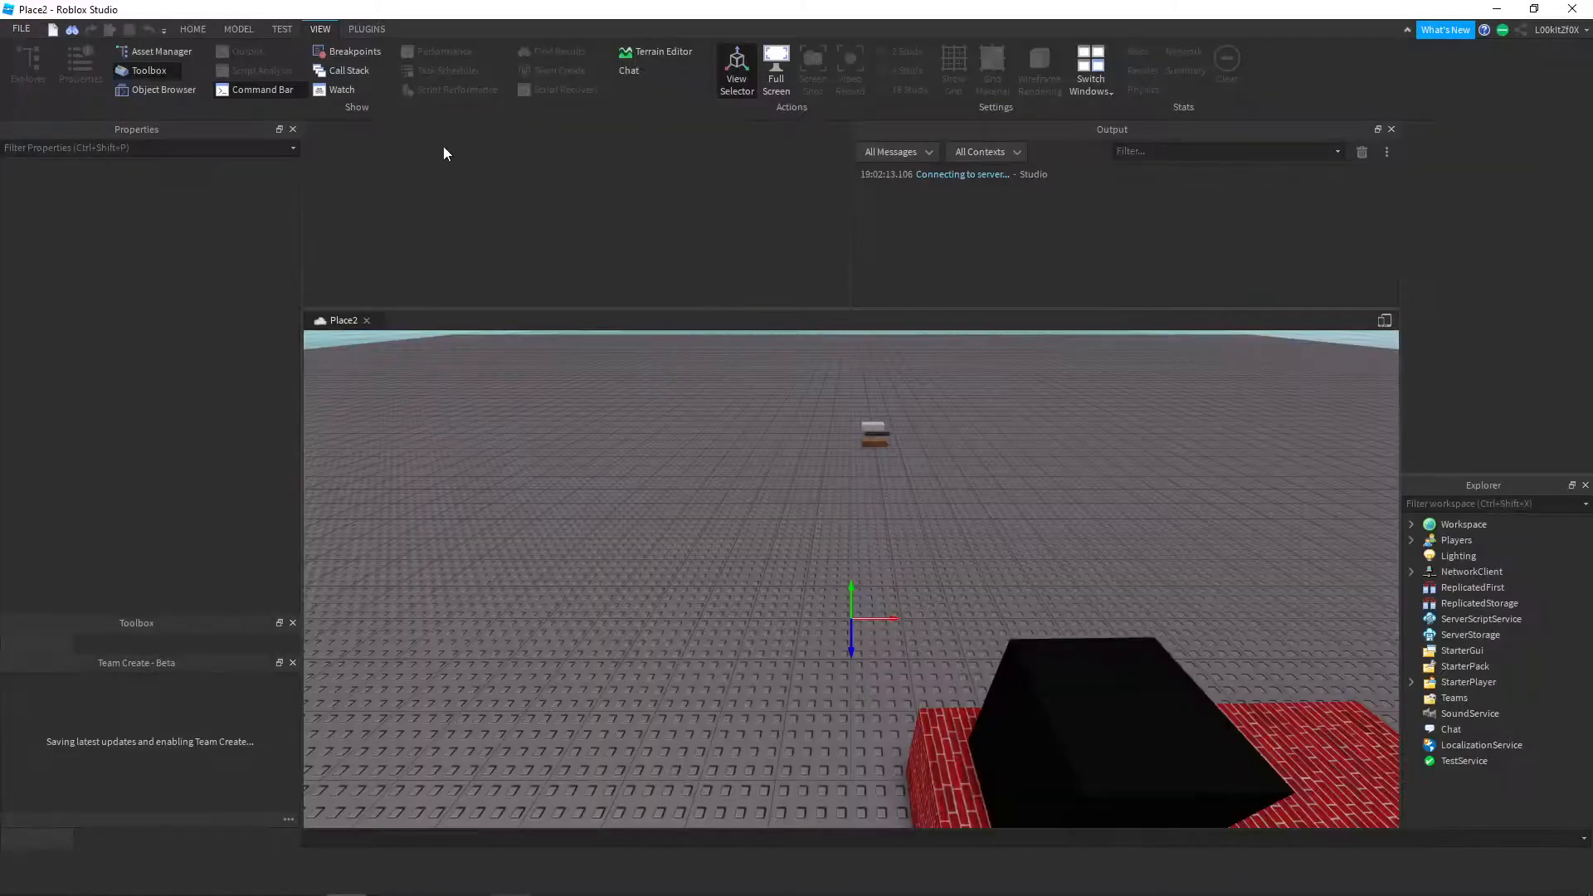
left_click(286, 30)
left_click(239, 30)
left_click(196, 30)
left_click(232, 30)
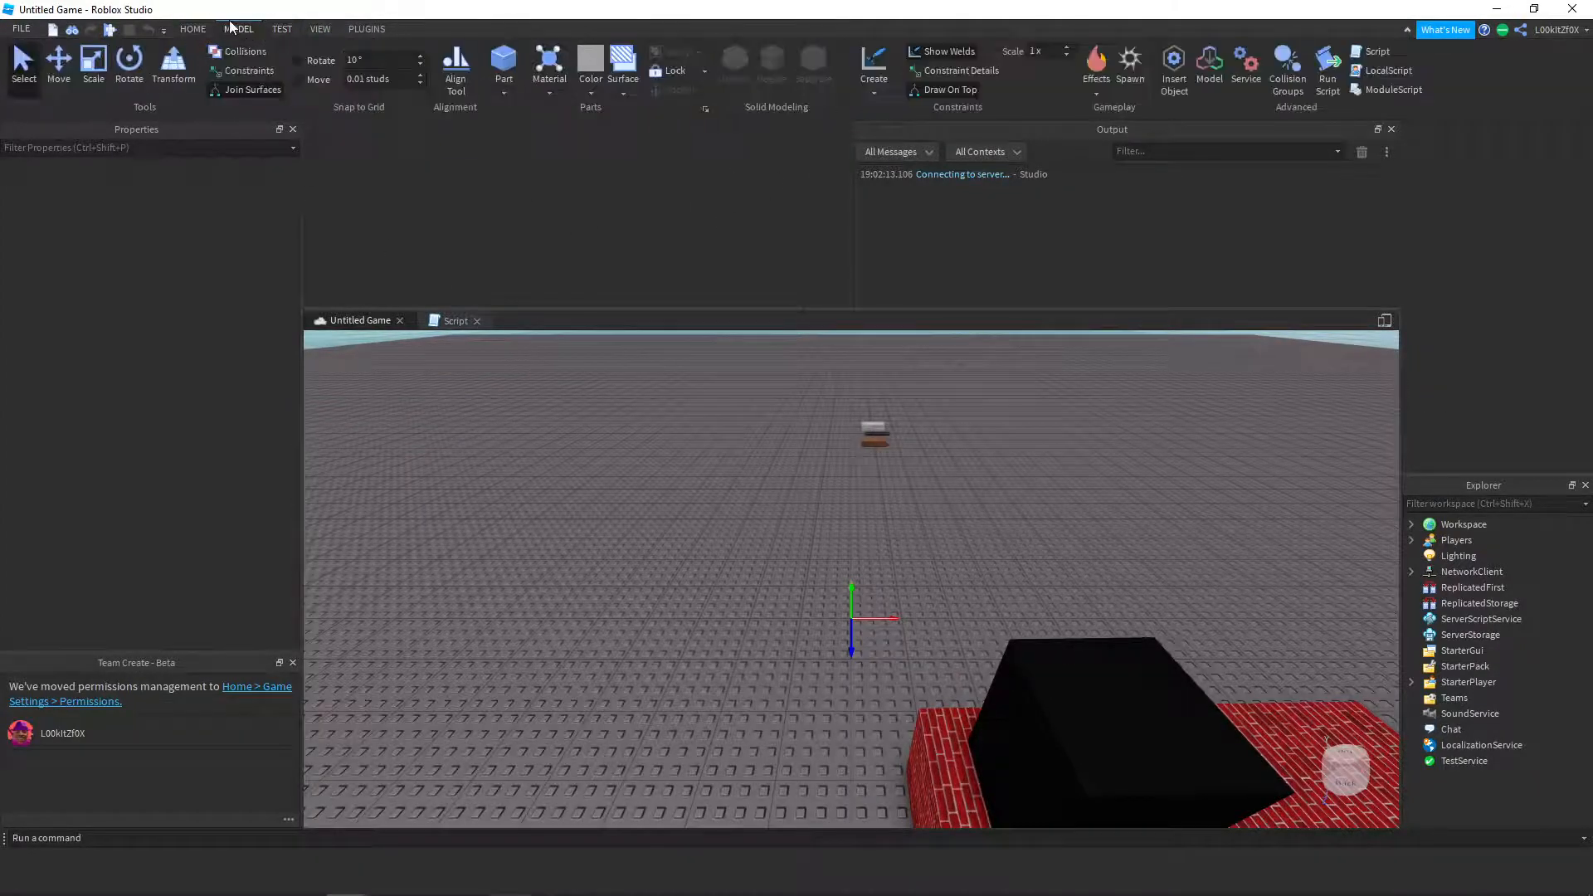
left_click(281, 30)
left_click(334, 30)
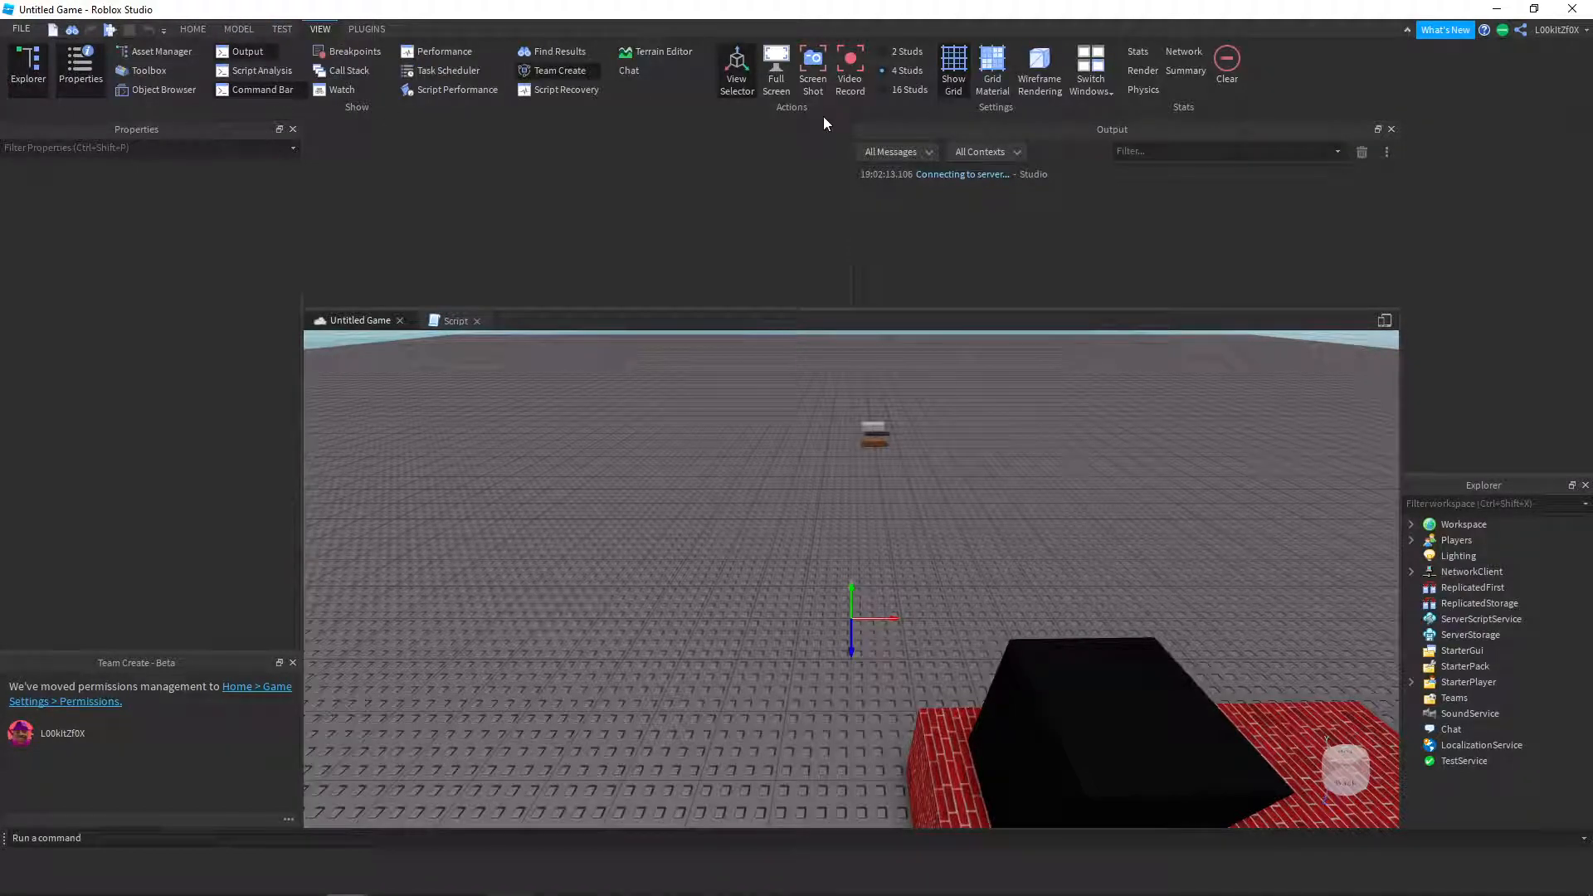
left_click(194, 30)
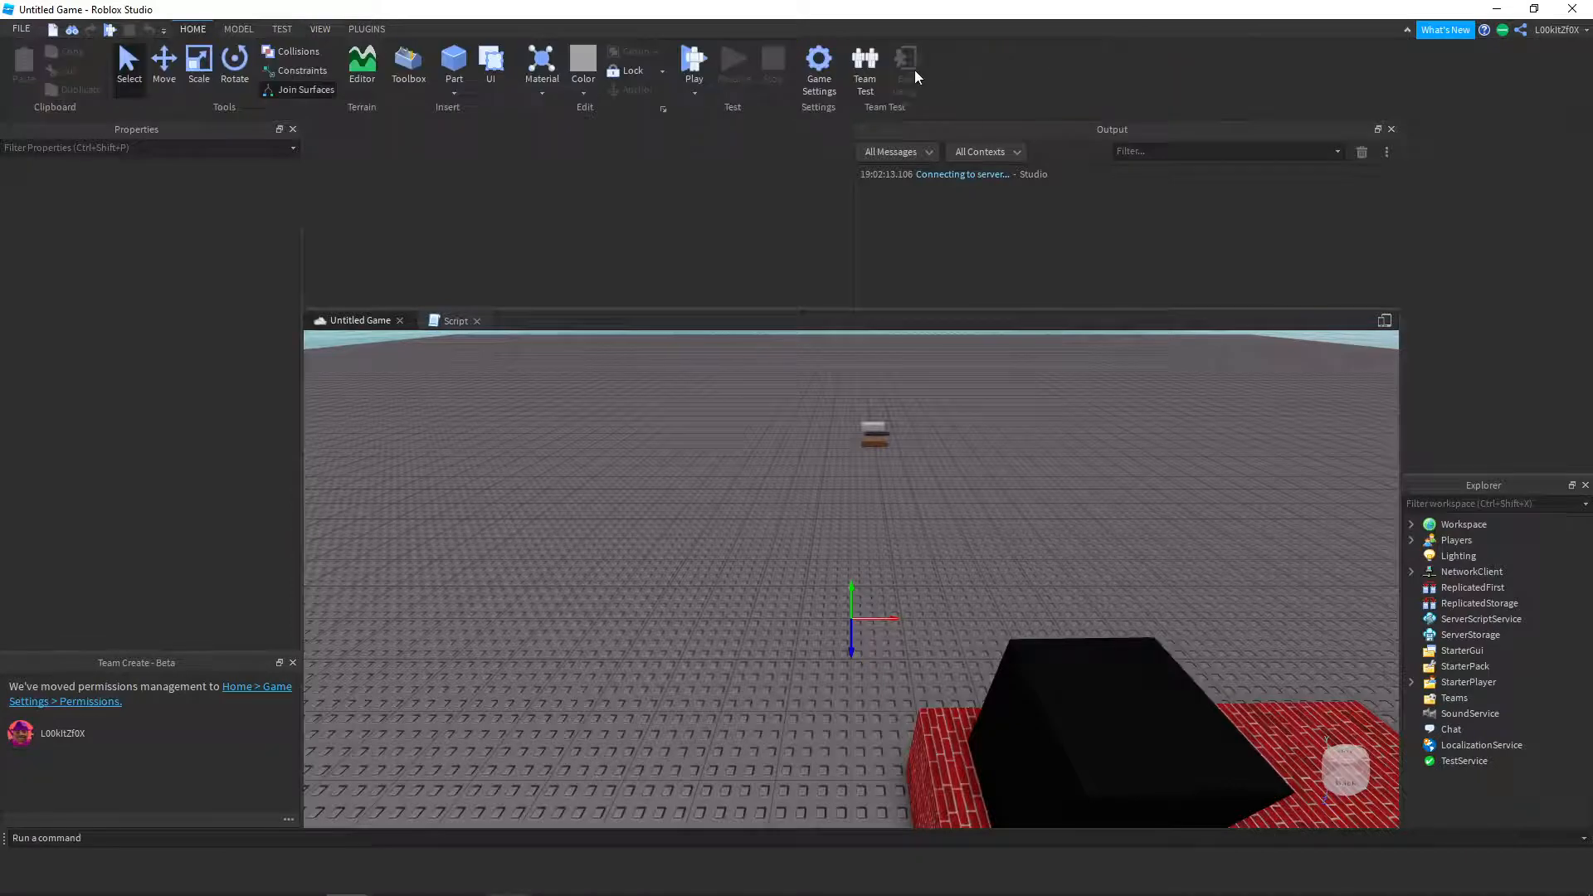
- Open the game settings and examine the playability and collaborator options on the Permissions page
left_click(819, 71)
left_click(513, 278)
scroll(771, 456, "down", 2)
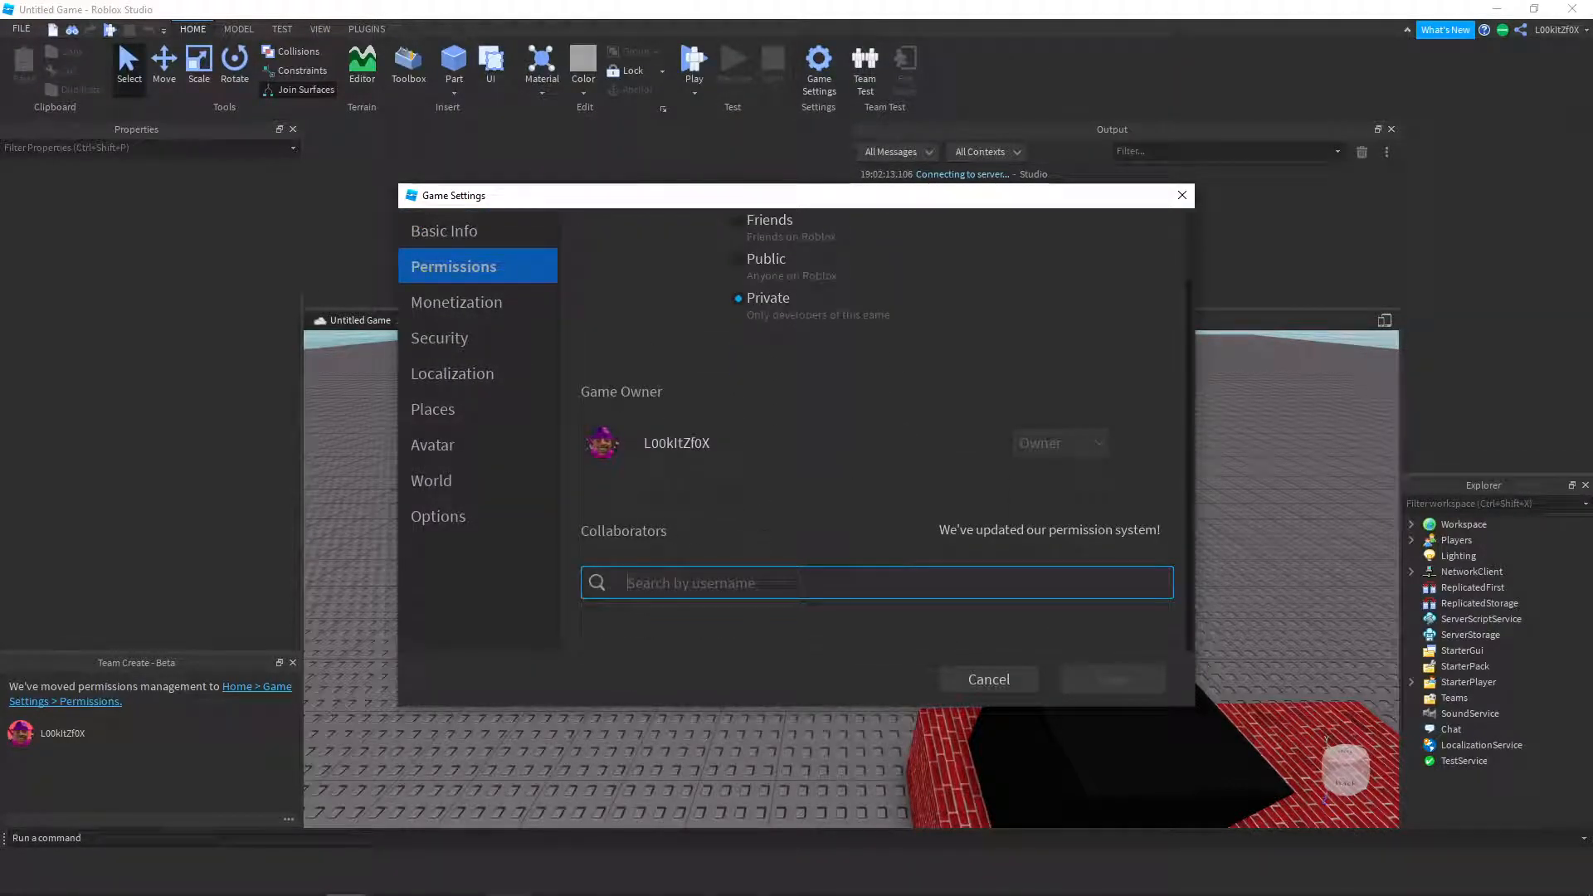
scroll(954, 465, "up", 2)
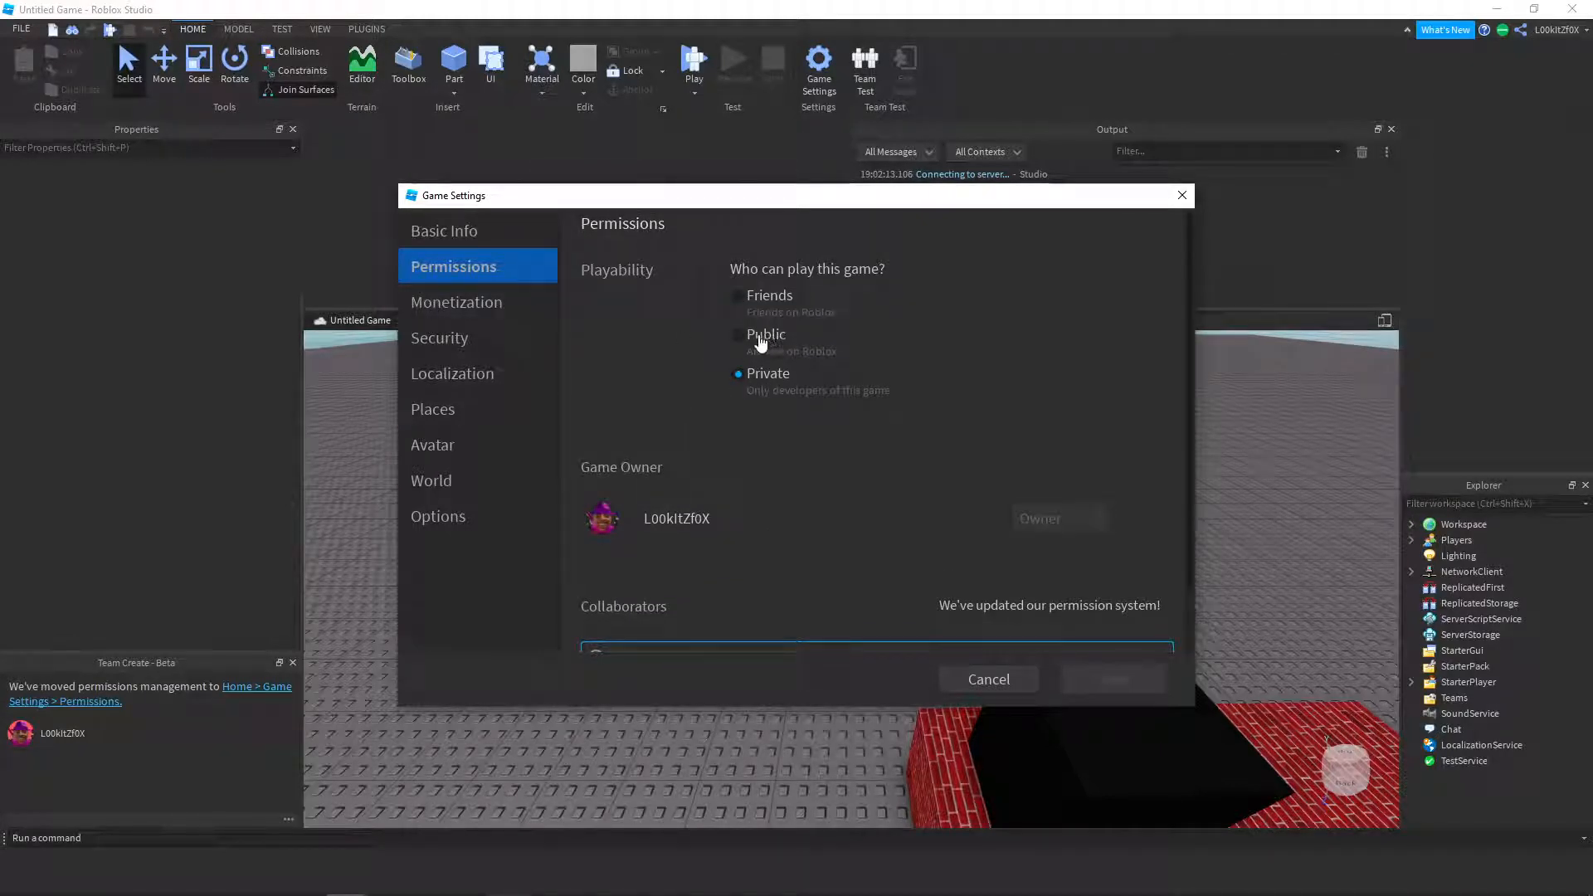
- Try out the Private Servers and Paid Access options in the Monetization settings, and turn both off again
left_click(466, 302)
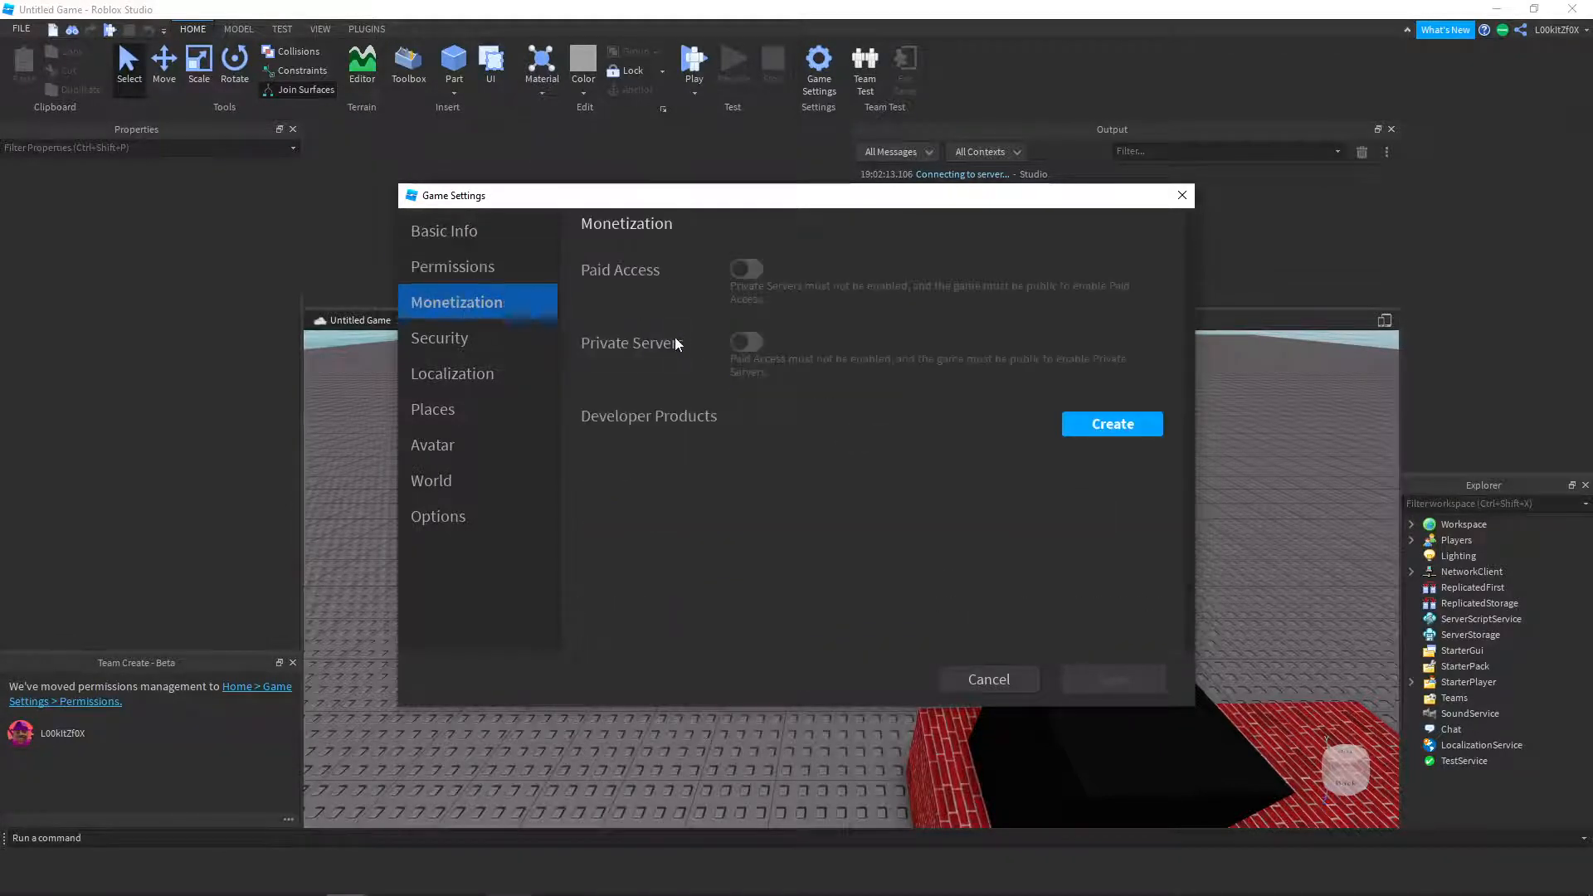
left_click(746, 341)
left_click(746, 341)
left_click(746, 341)
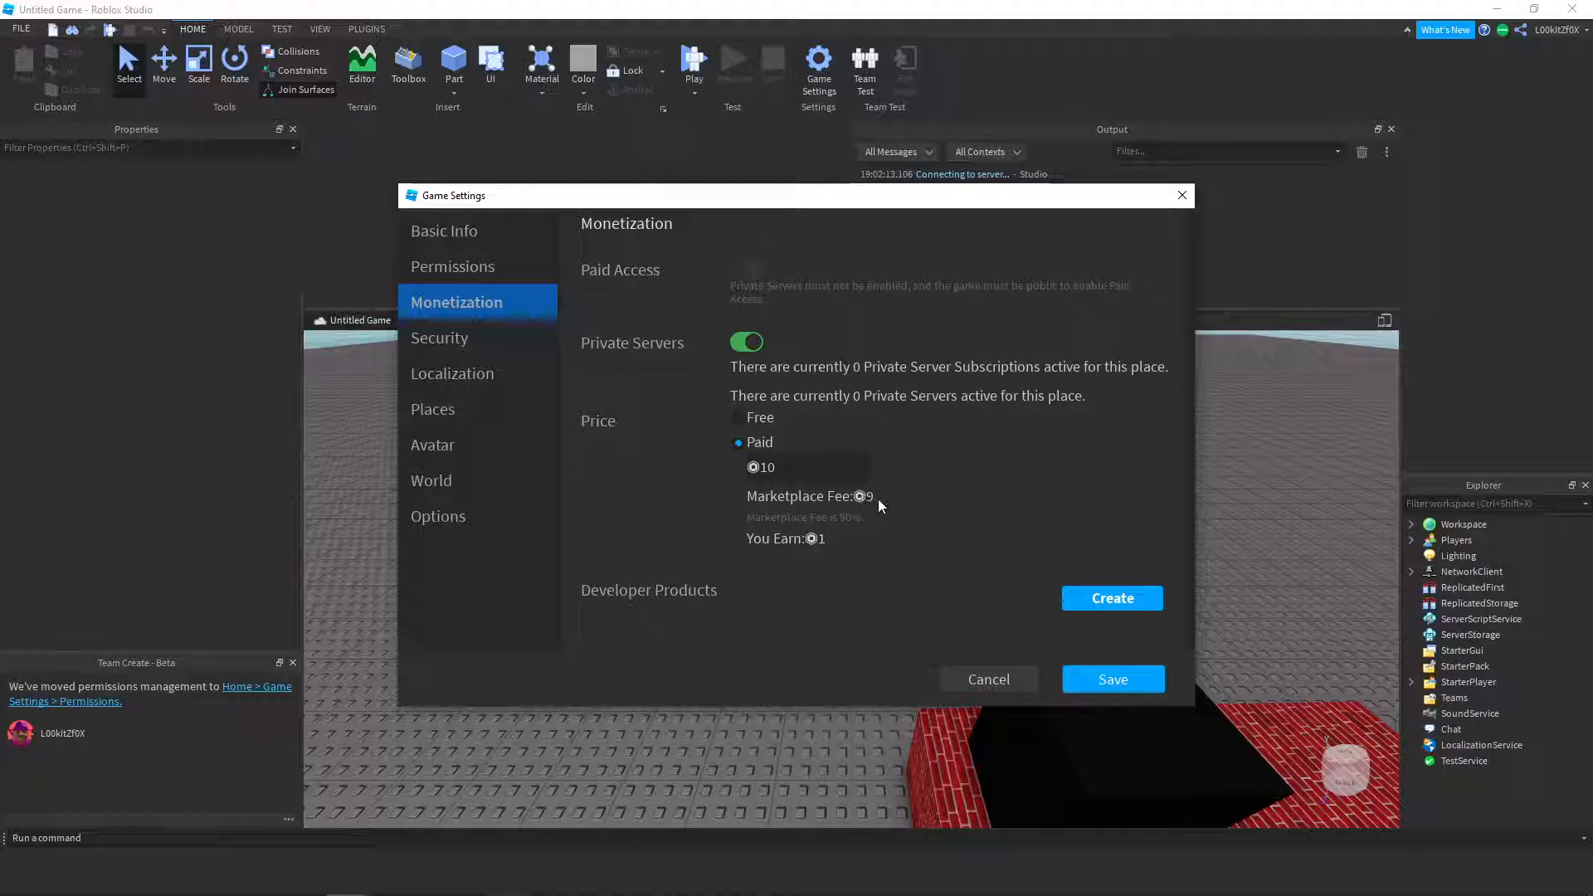
left_click(747, 342)
left_click(743, 270)
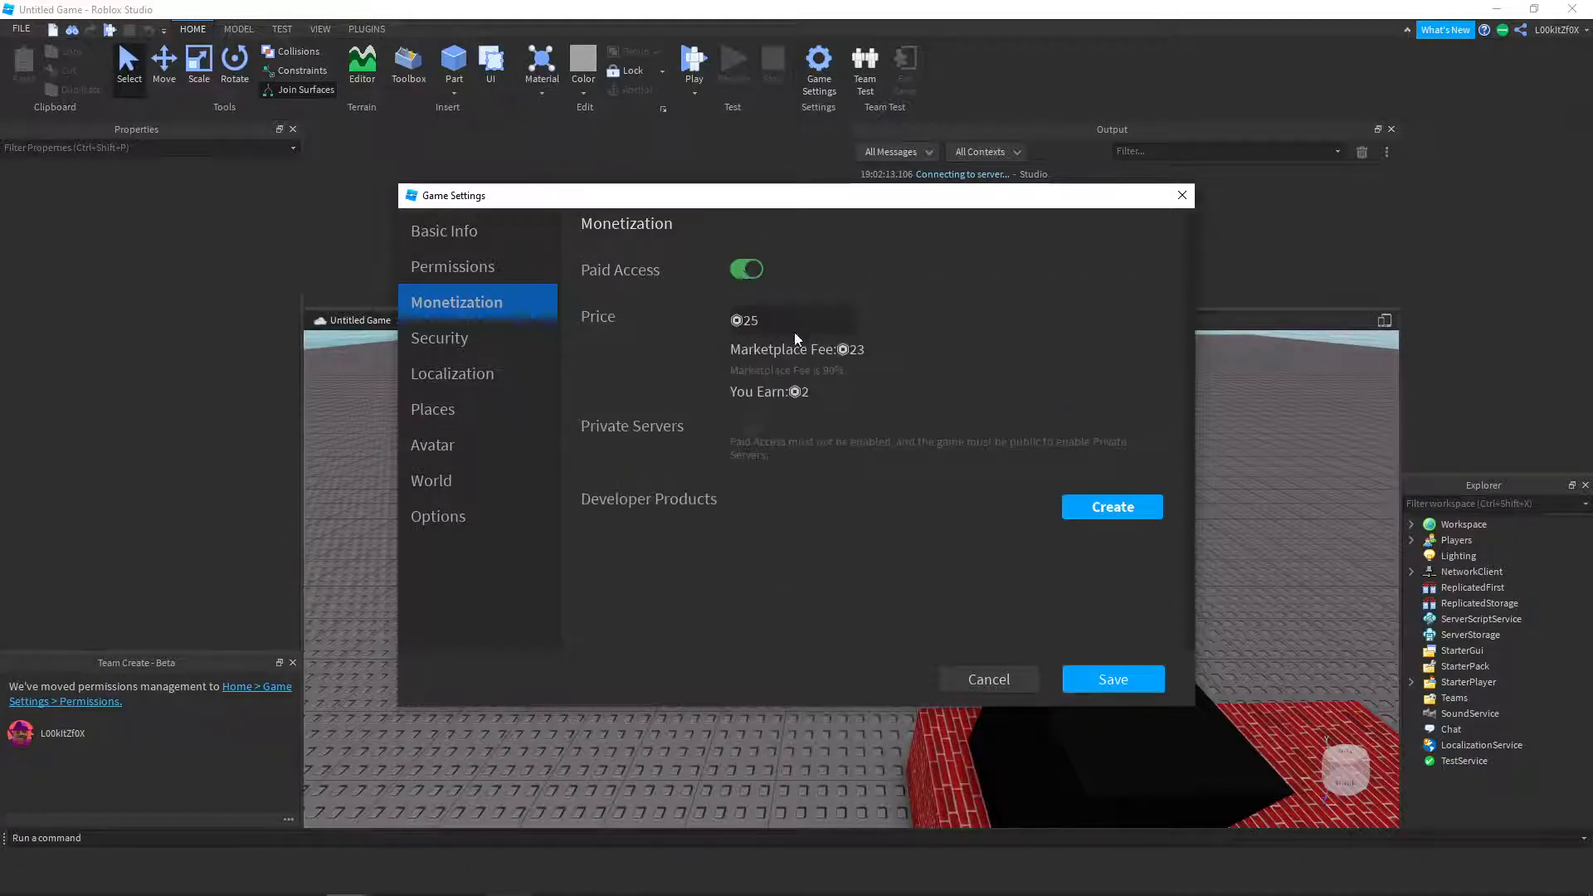
left_click(747, 269)
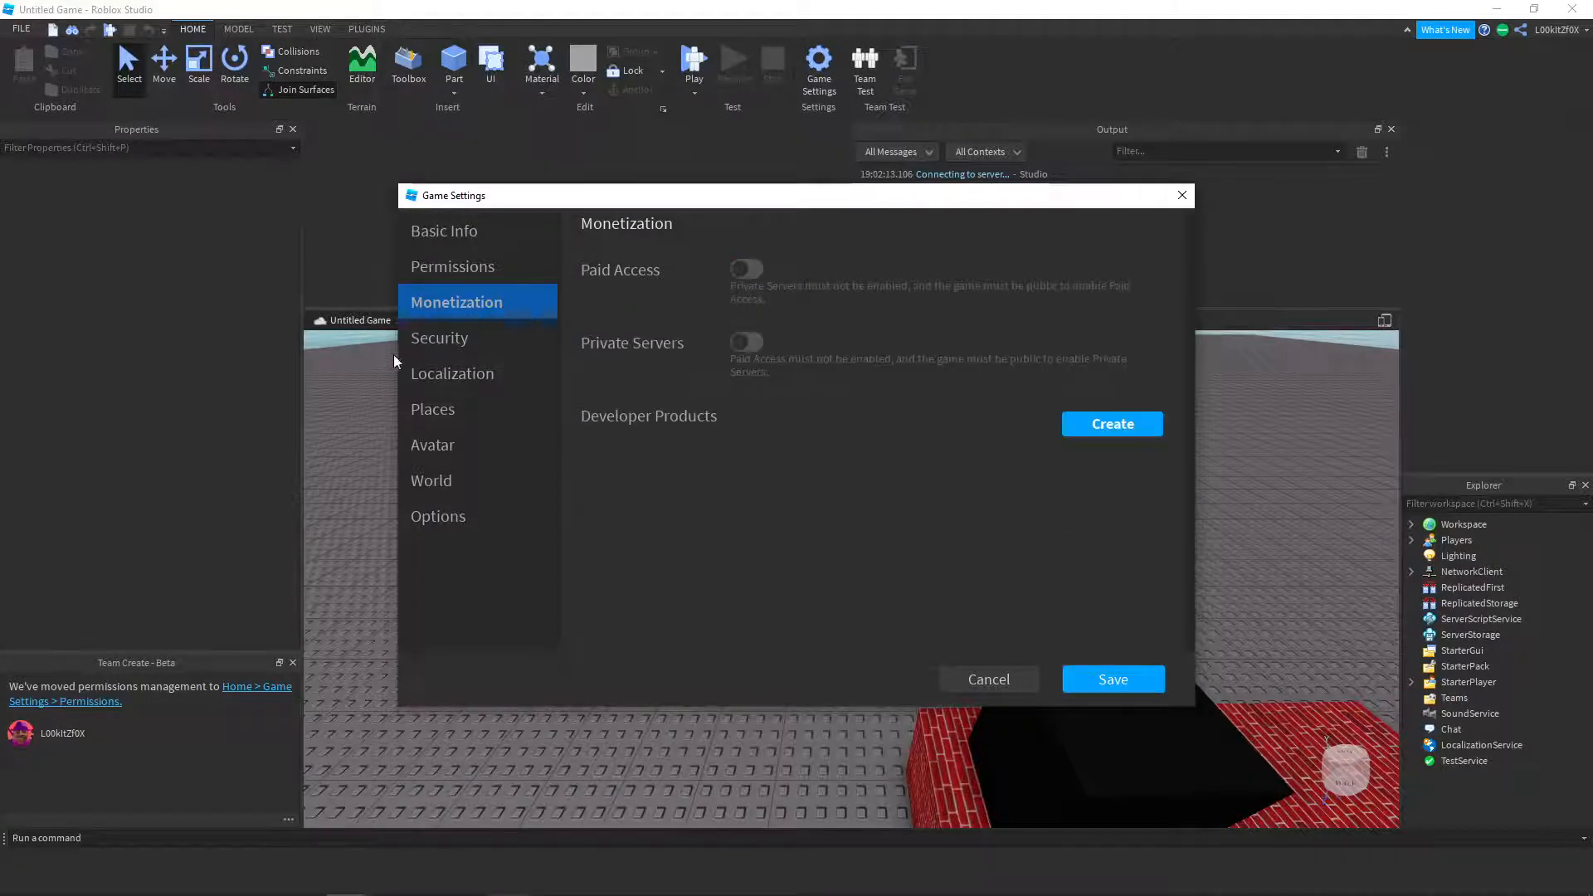
- Look over the Security settings, and save the game with Japanese as its Localization source language
left_click(444, 341)
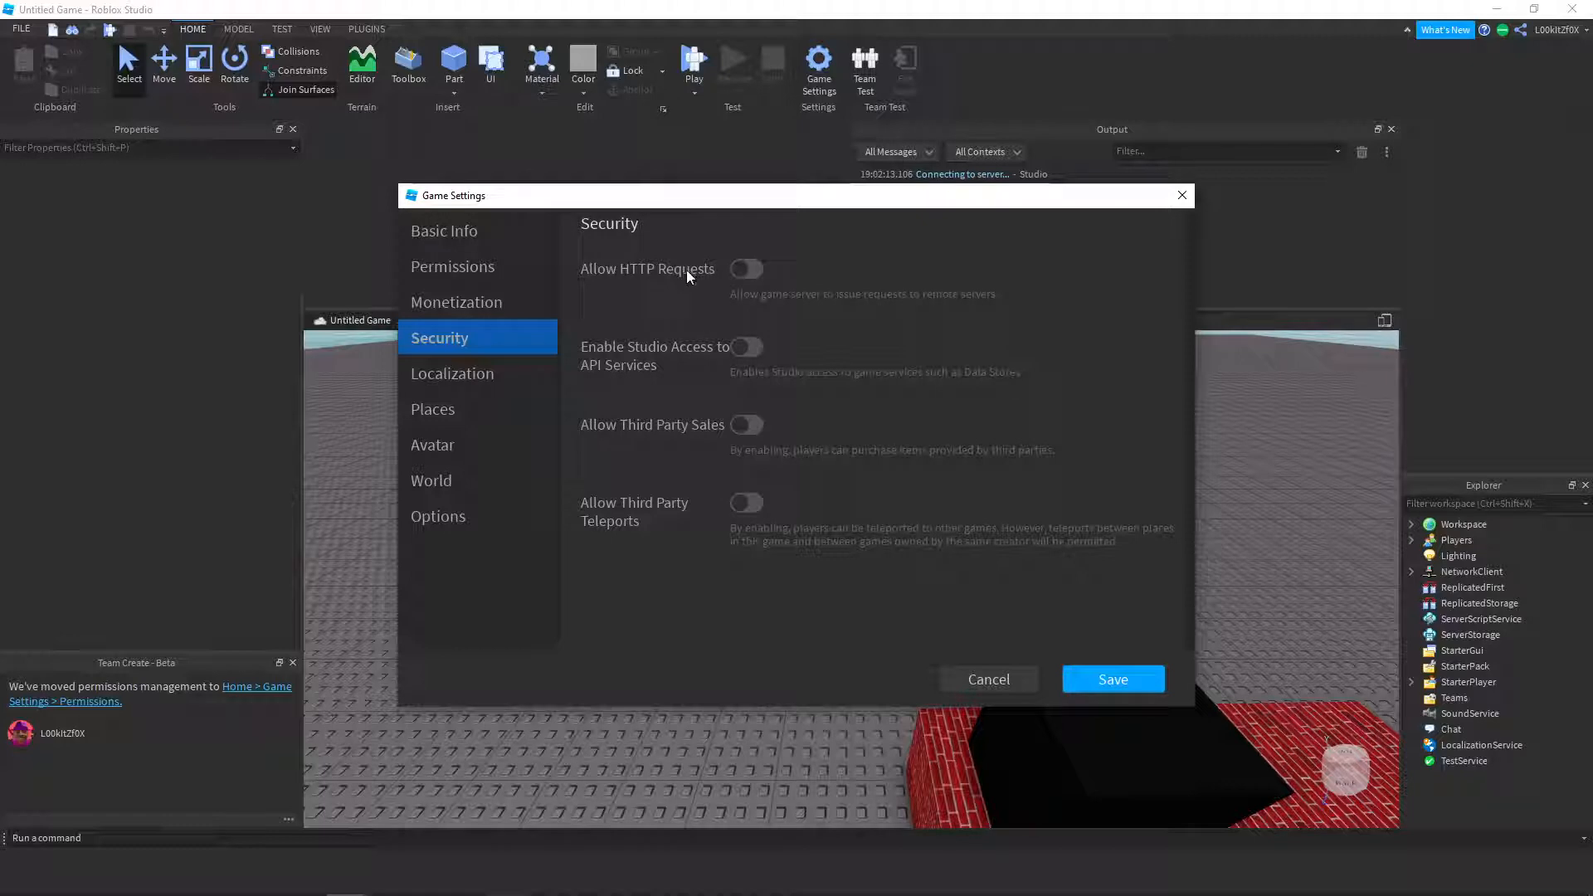
left_click(531, 375)
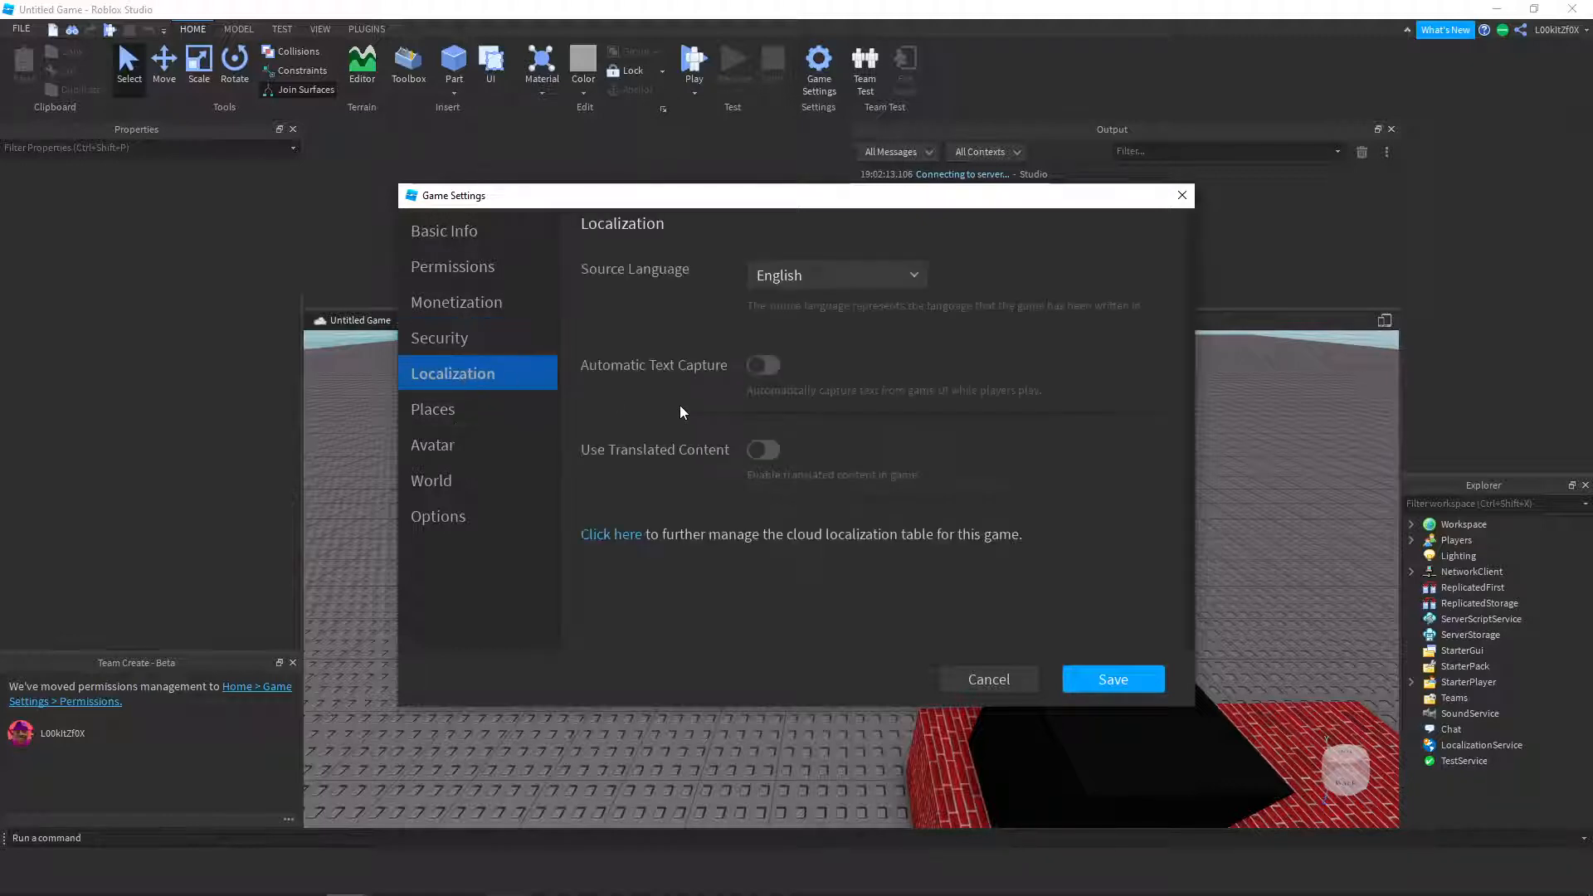
left_click(822, 278)
left_click(815, 340)
left_click(826, 282)
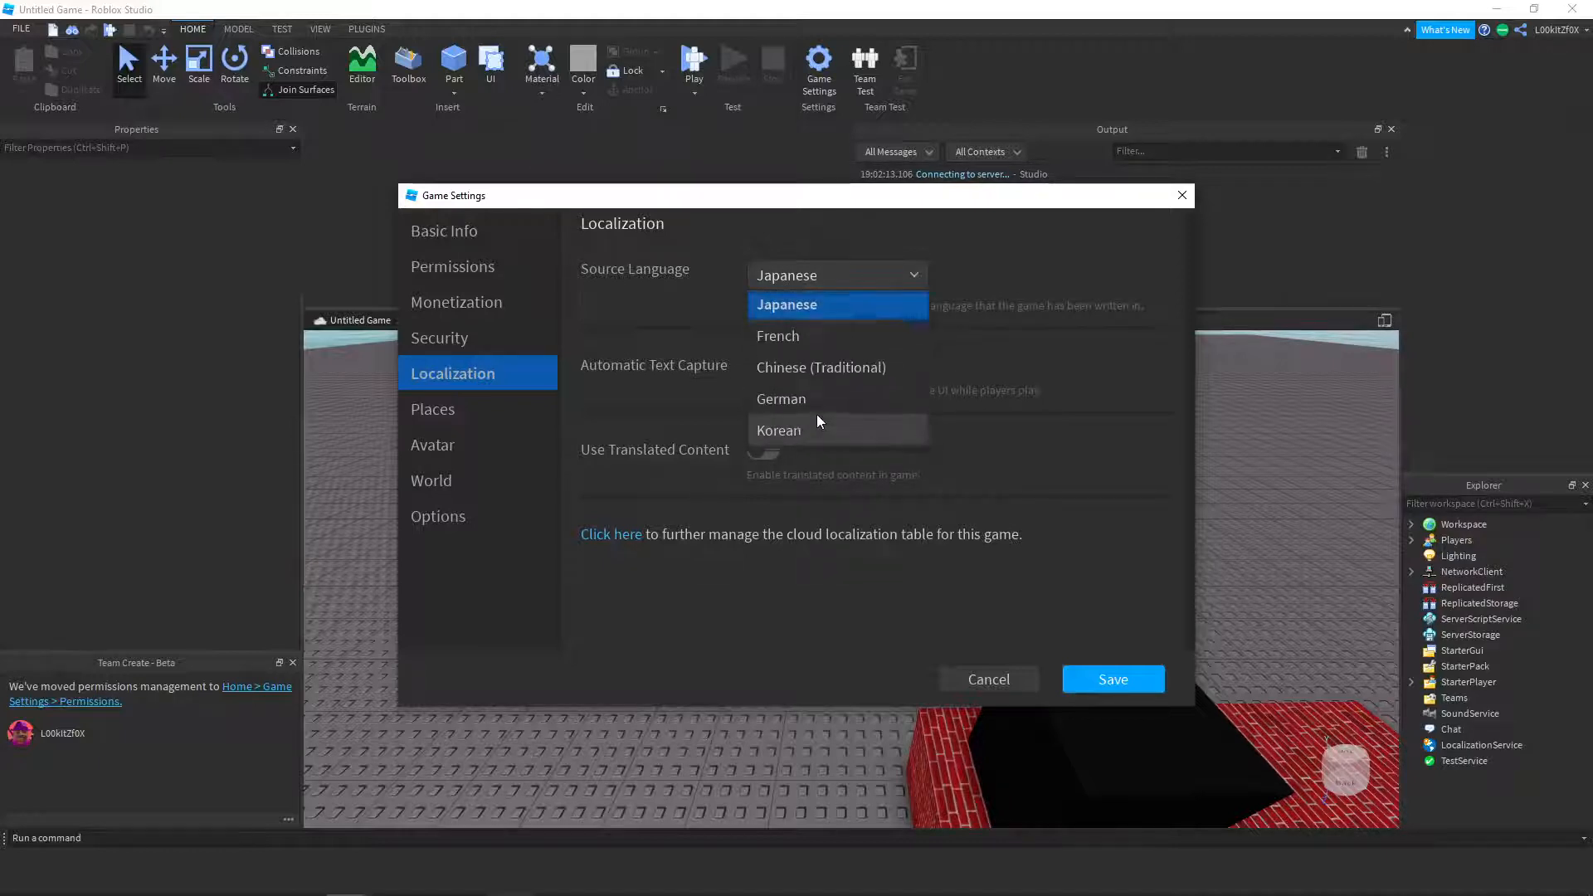
left_click(788, 340)
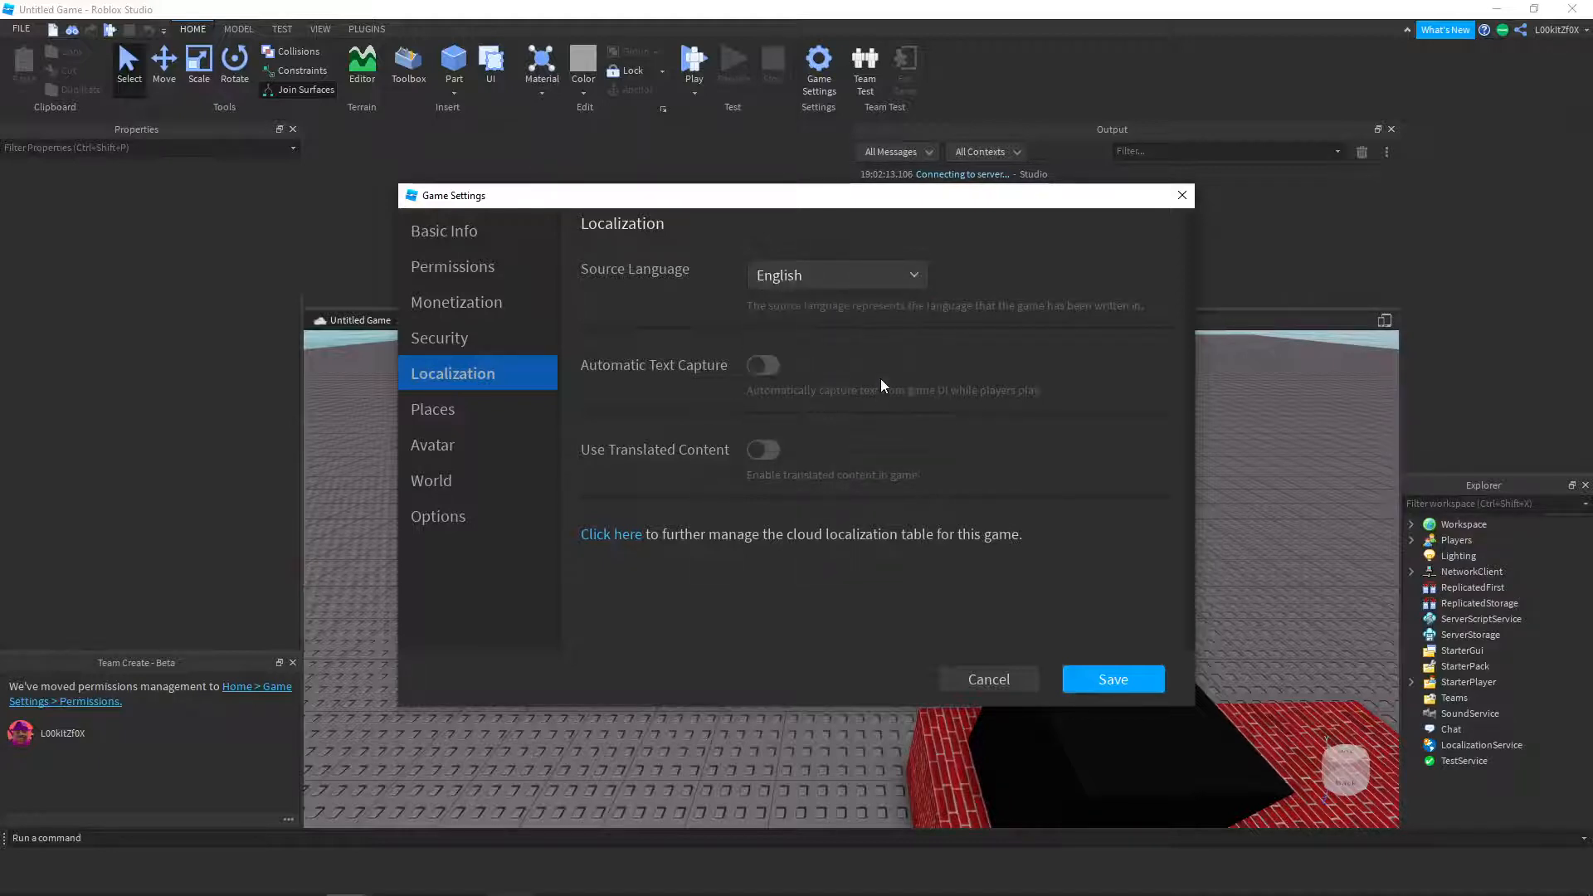
left_click(845, 282)
left_click(812, 340)
left_click(1144, 679)
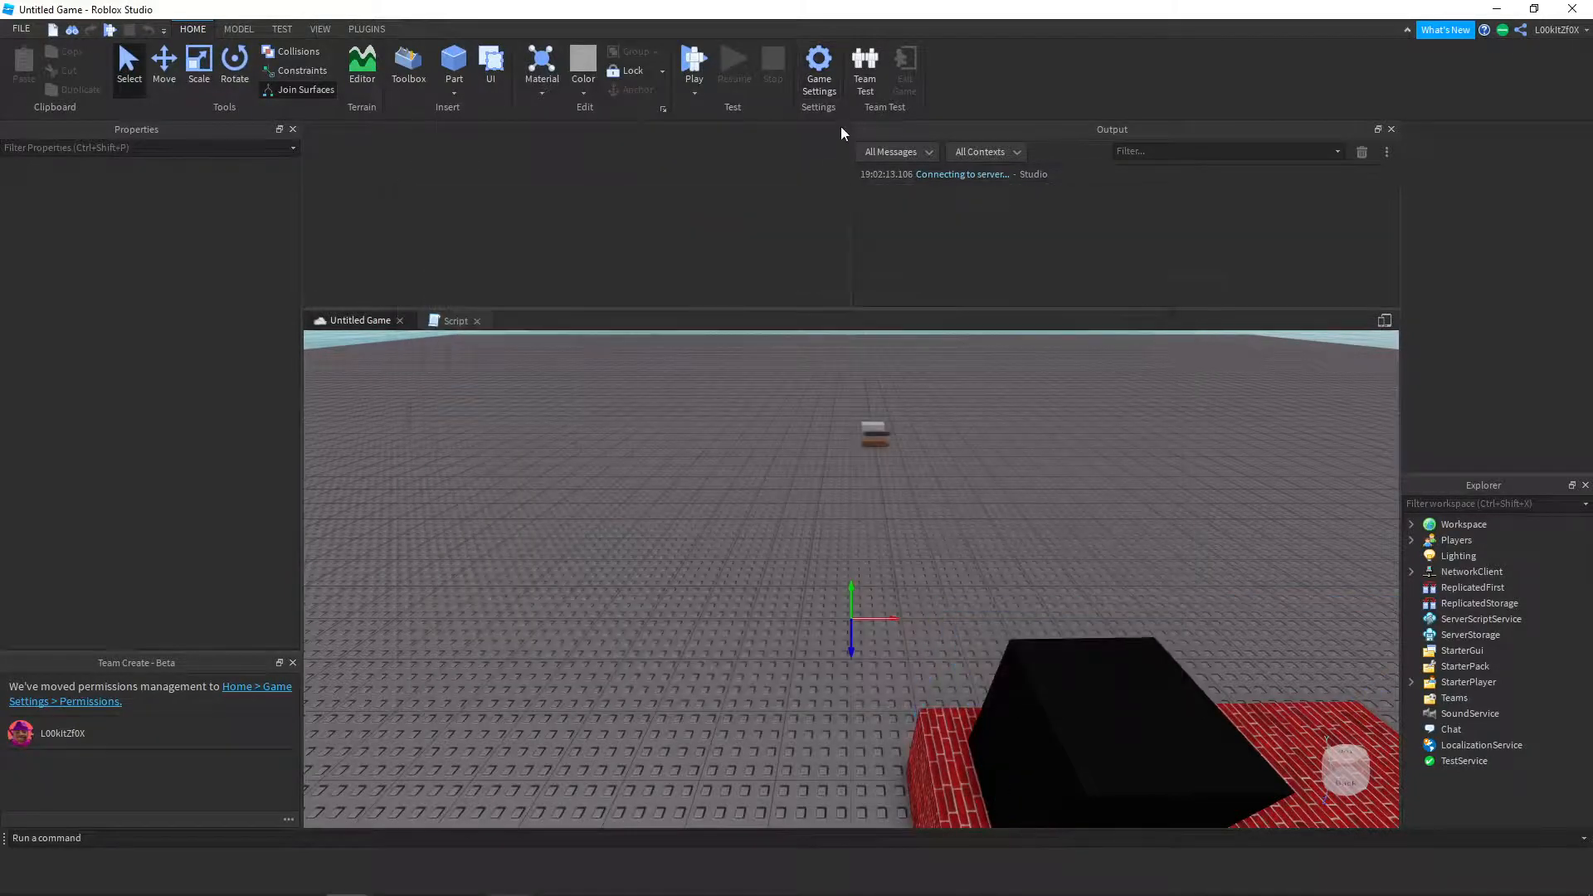
- Reopen the game settings, set the Localization source language to English and save
left_click(819, 71)
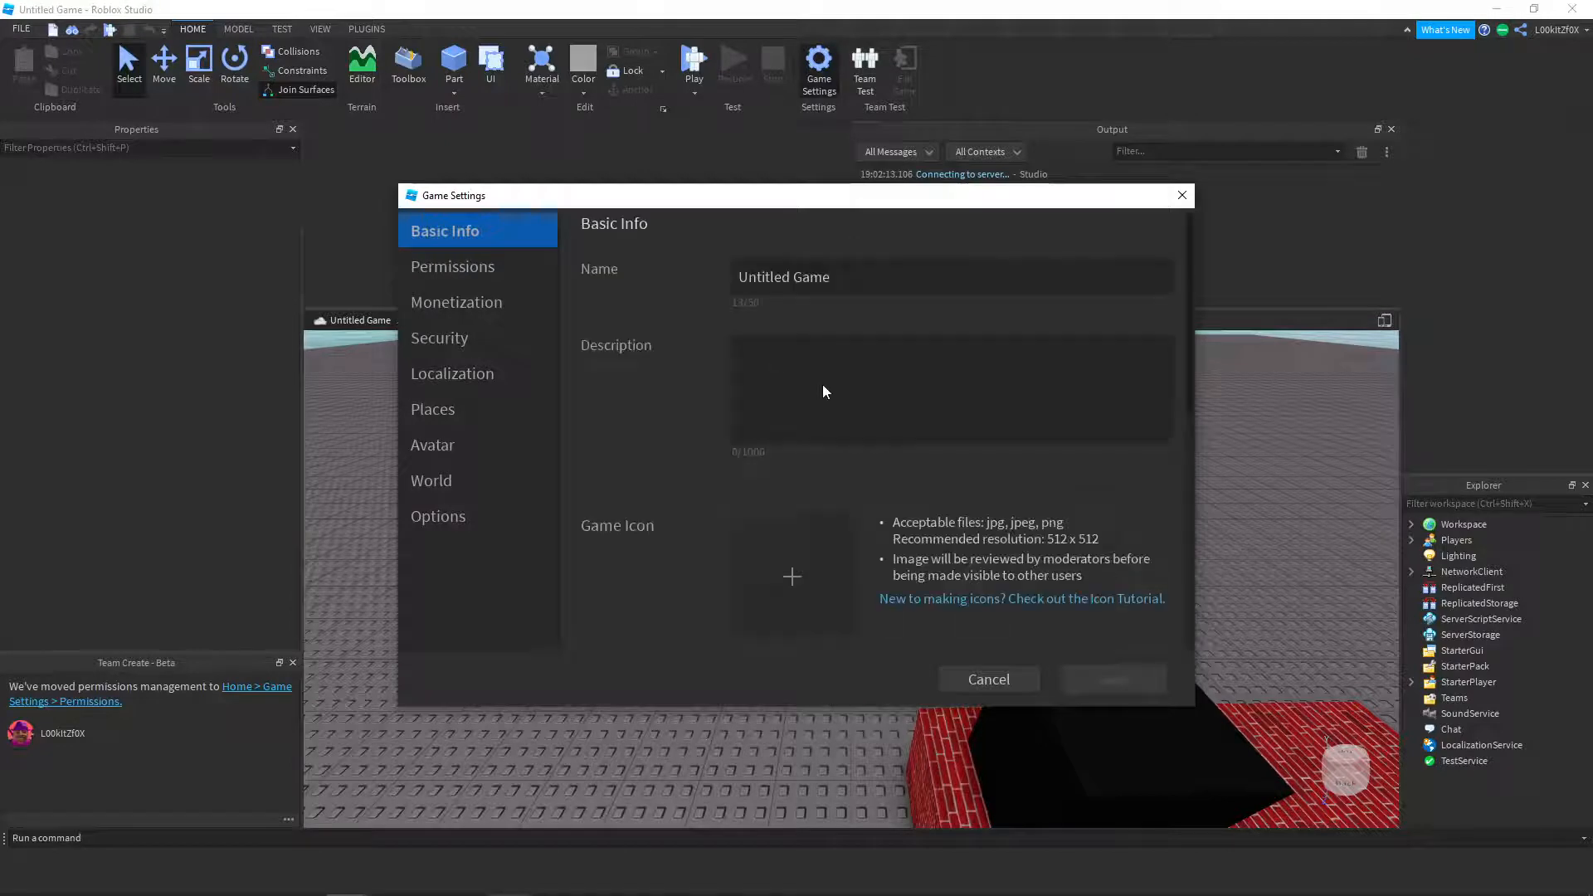
left_click(498, 304)
left_click(474, 366)
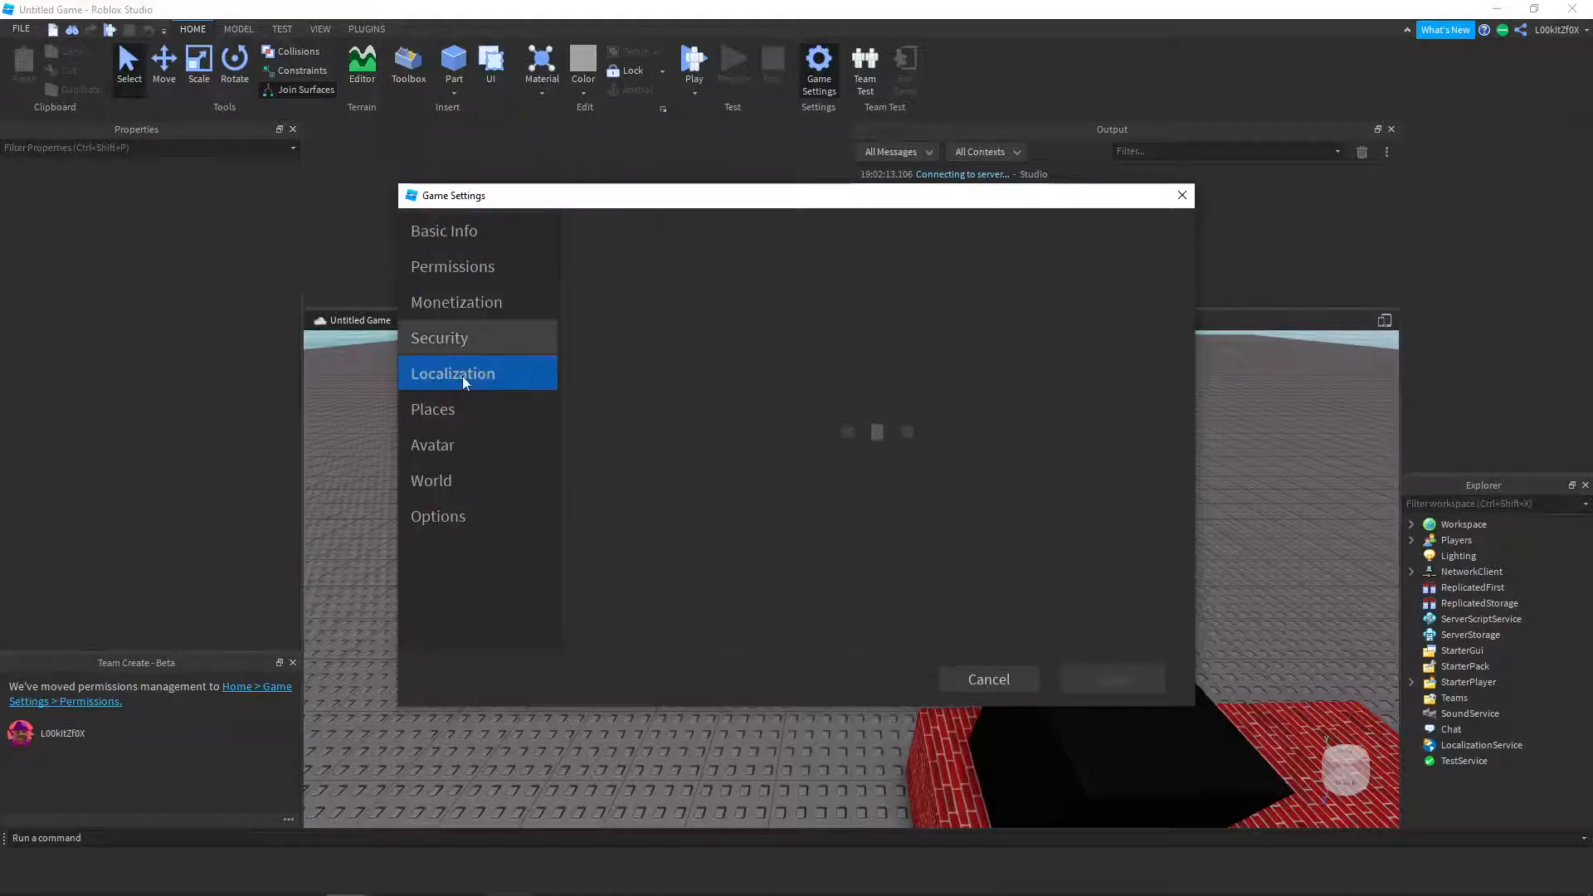
left_click(775, 287)
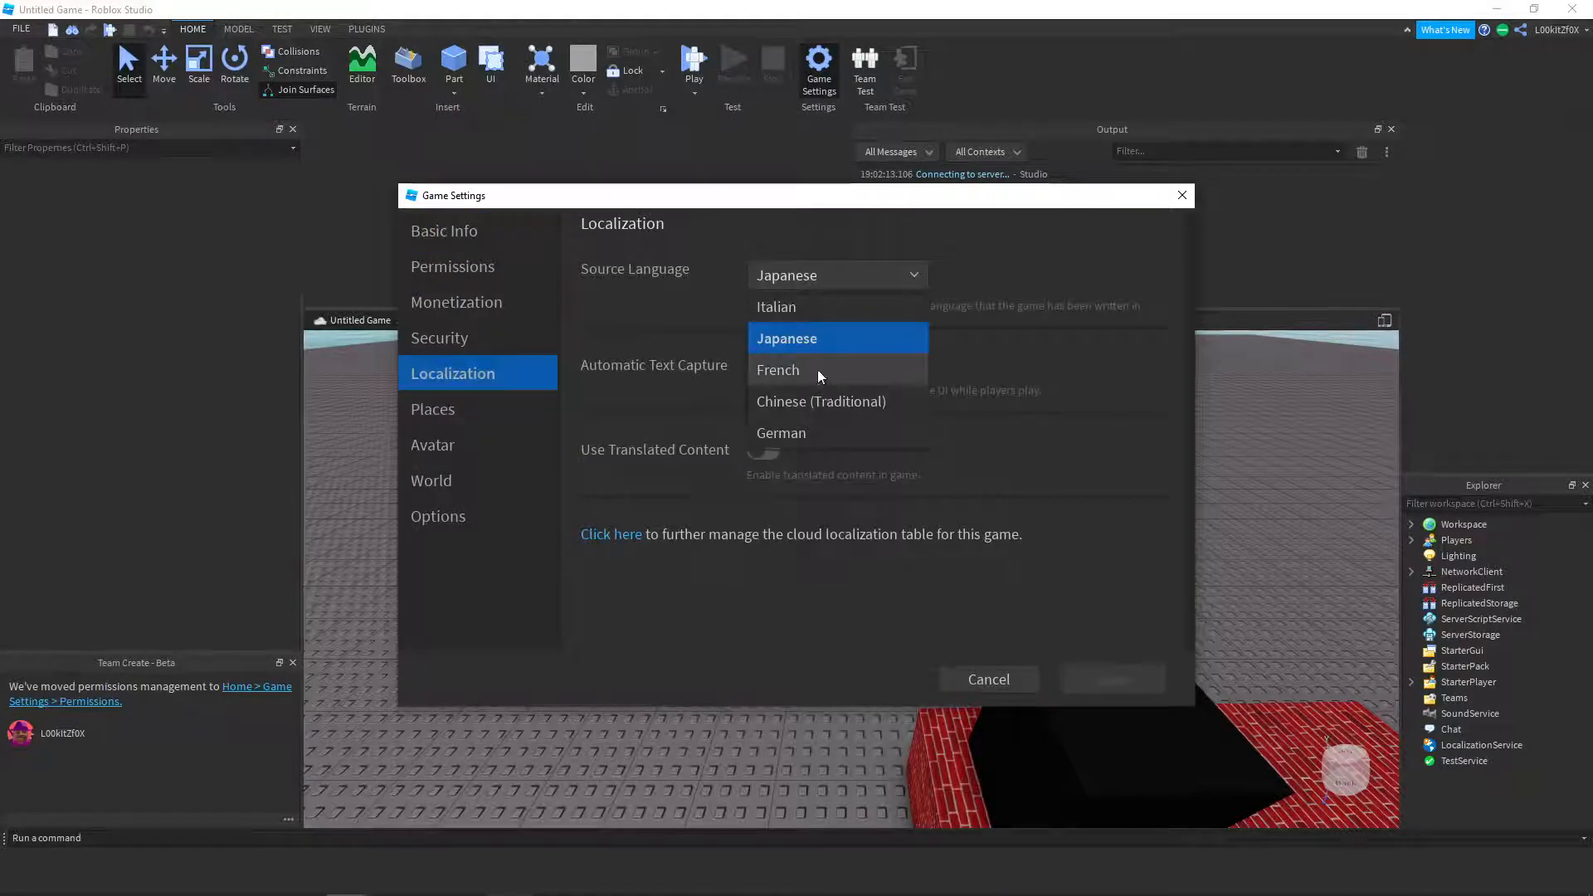
left_click(804, 346)
left_click(1140, 679)
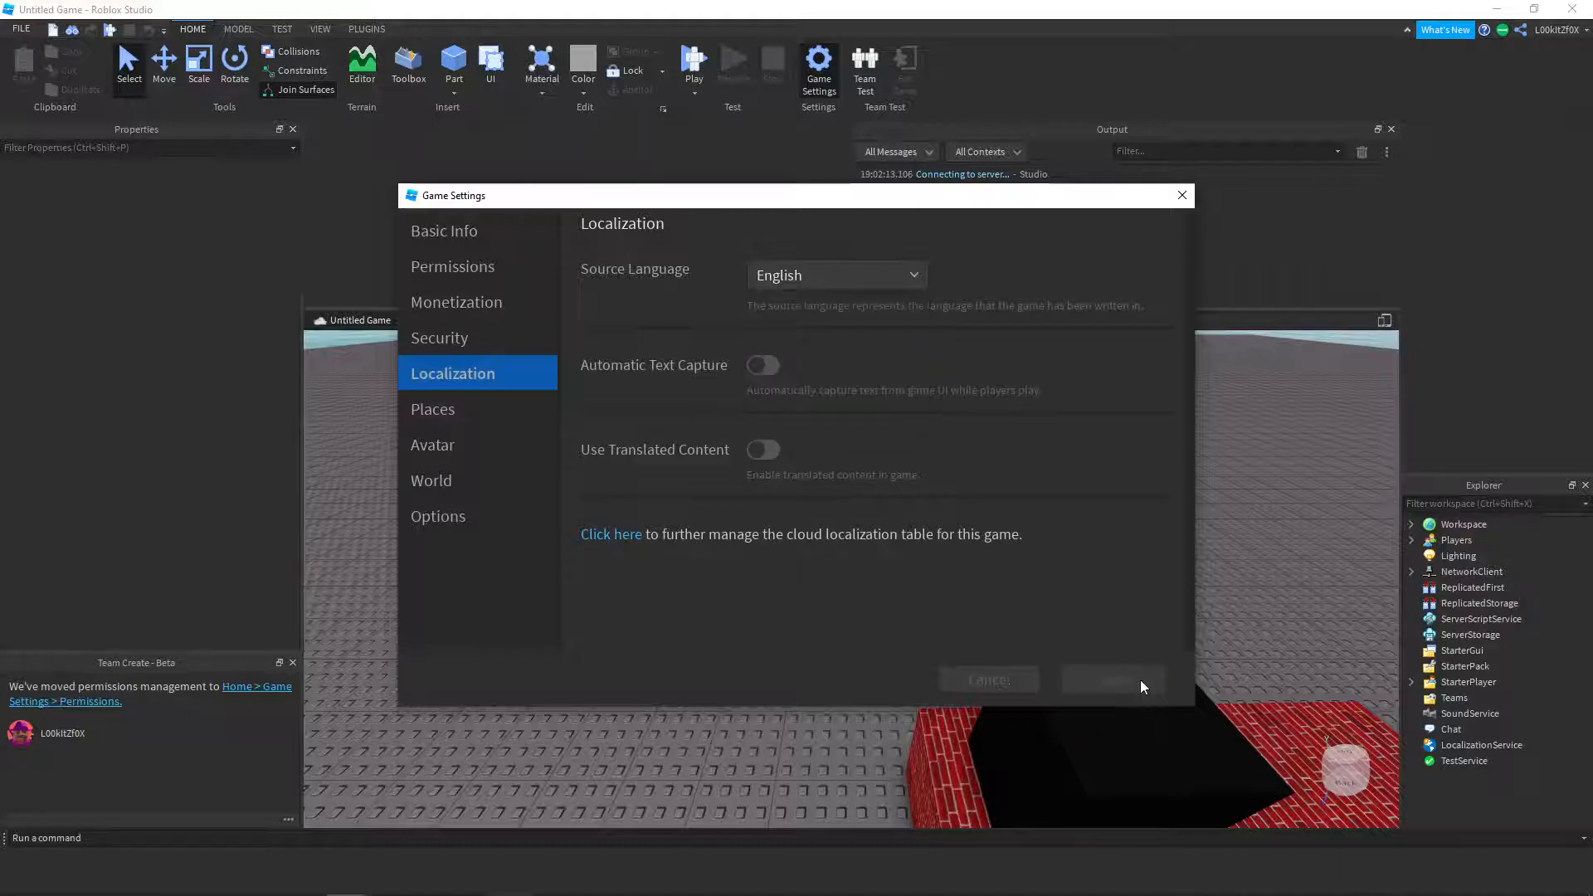
- Edit the Untitled Game place in the Places settings and set its Max Players to 6
left_click(818, 73)
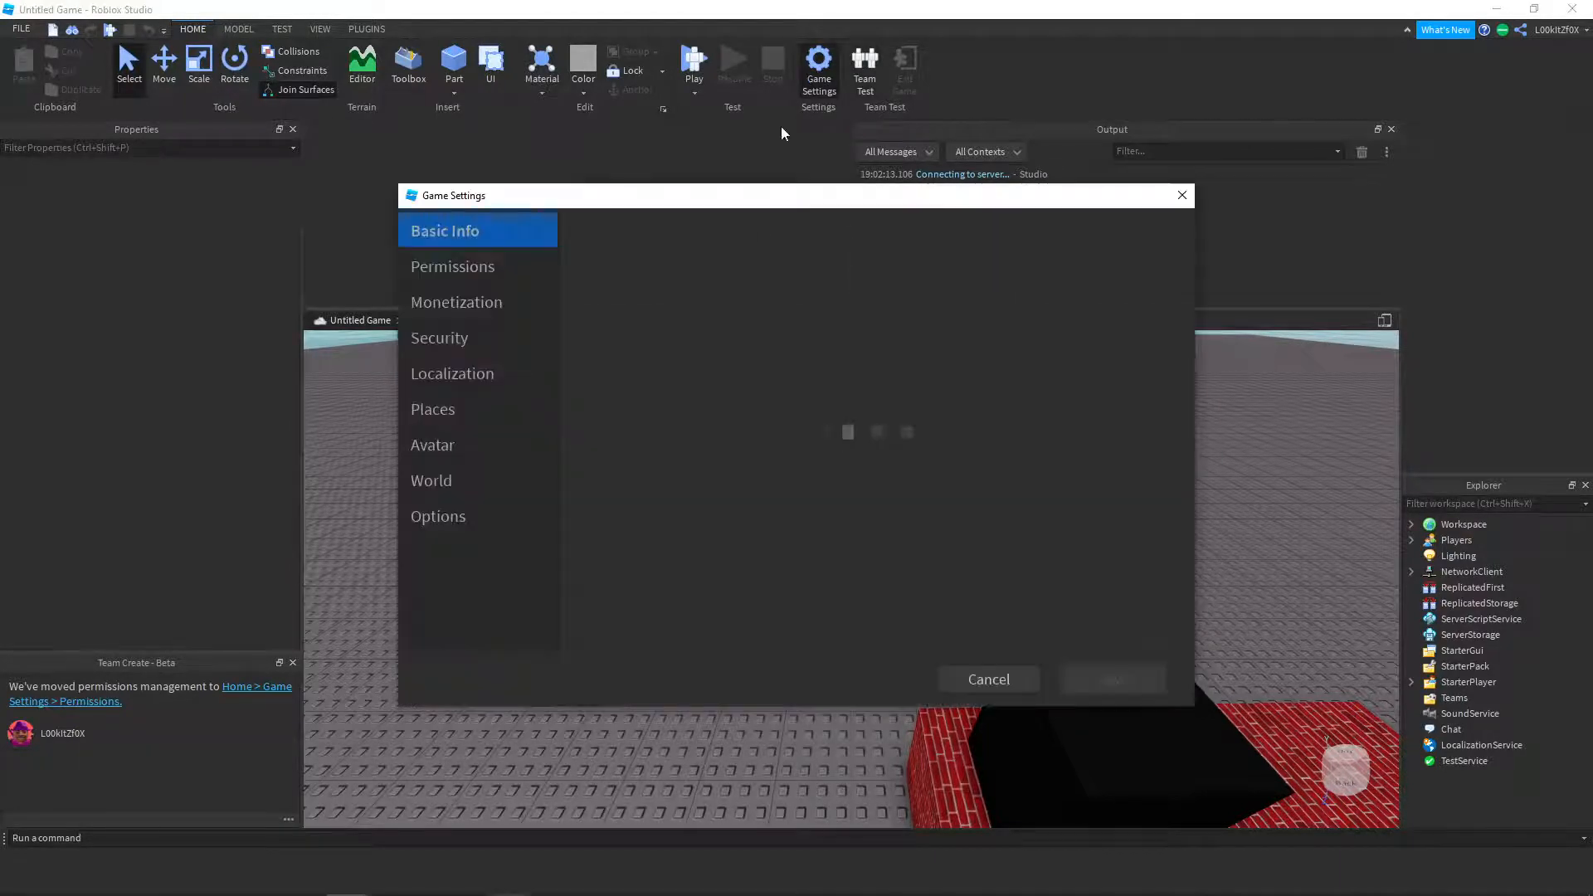
left_click(488, 420)
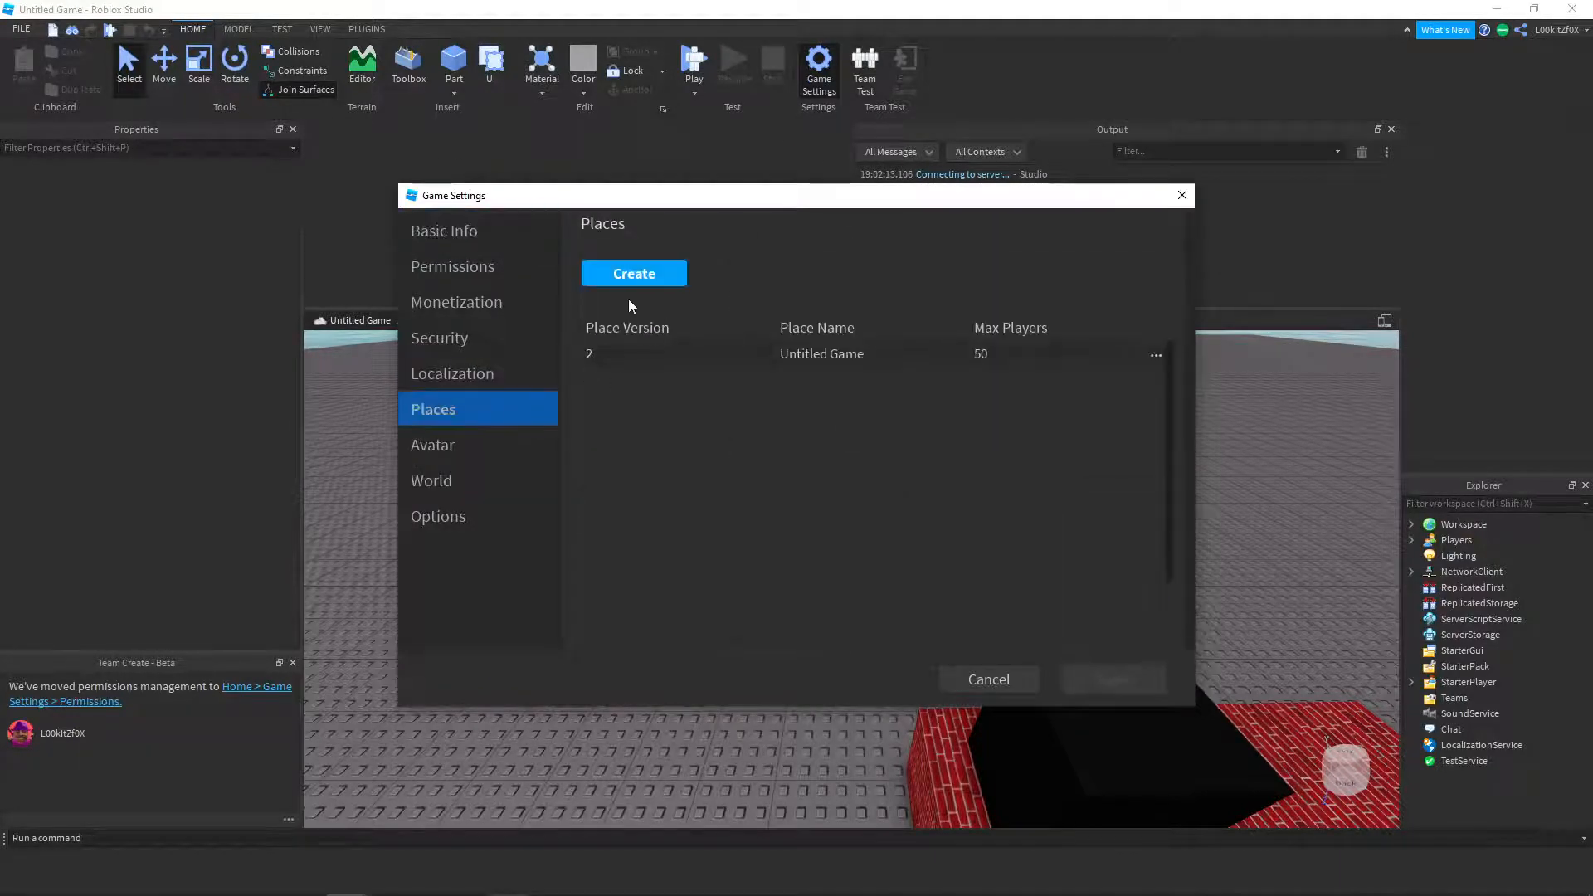
left_click(1155, 355)
left_click(1134, 379)
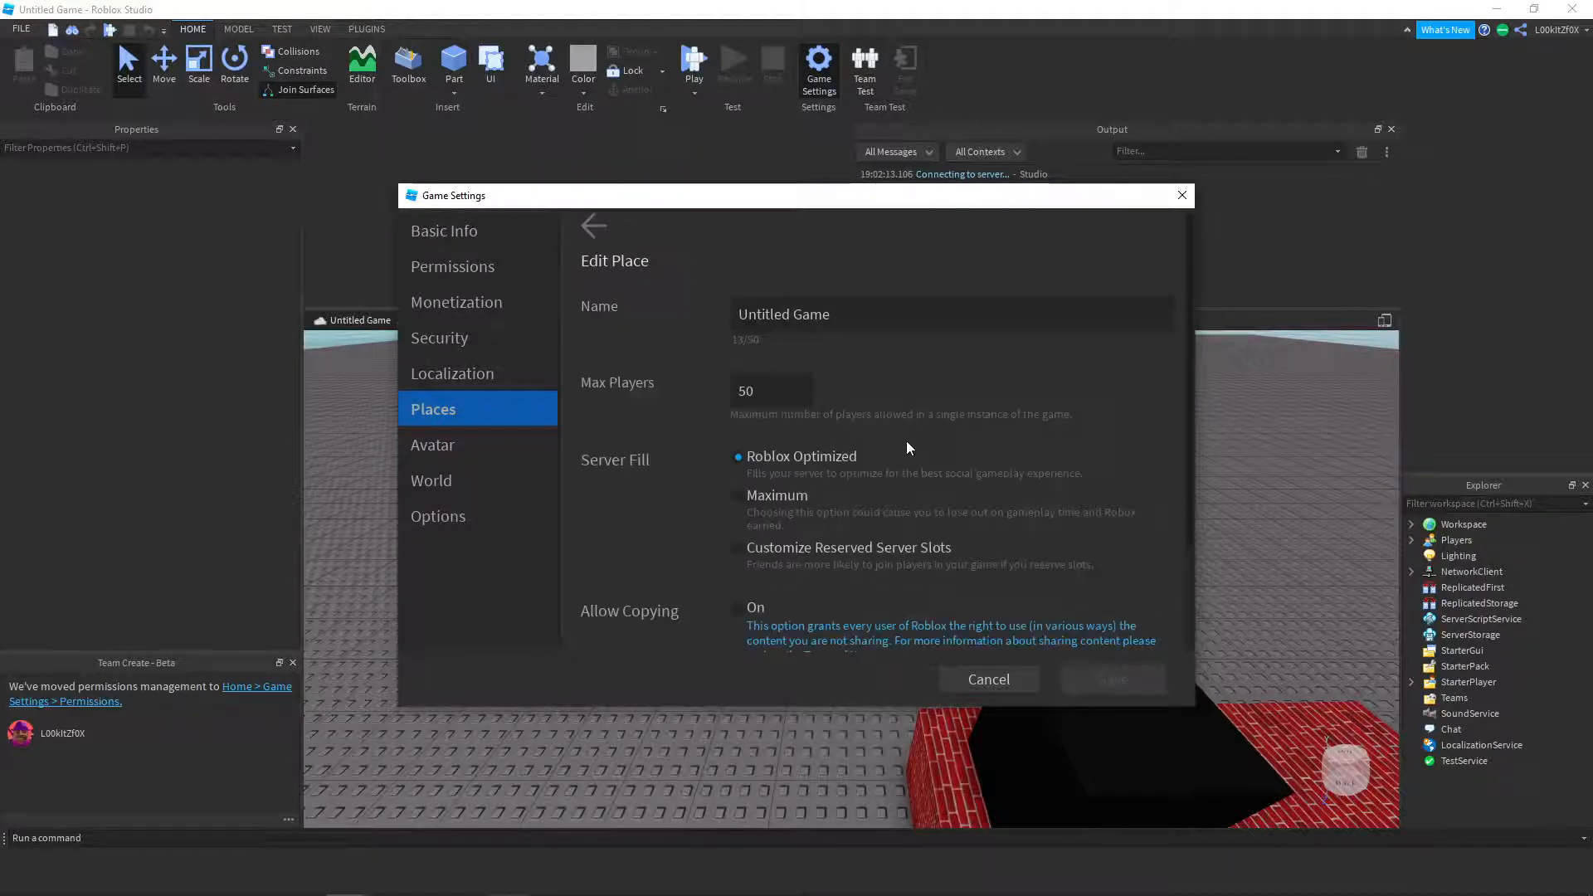
left_click(757, 393)
key("BackSpace")
key("BackSpace")
type("6")
left_click(298, 438)
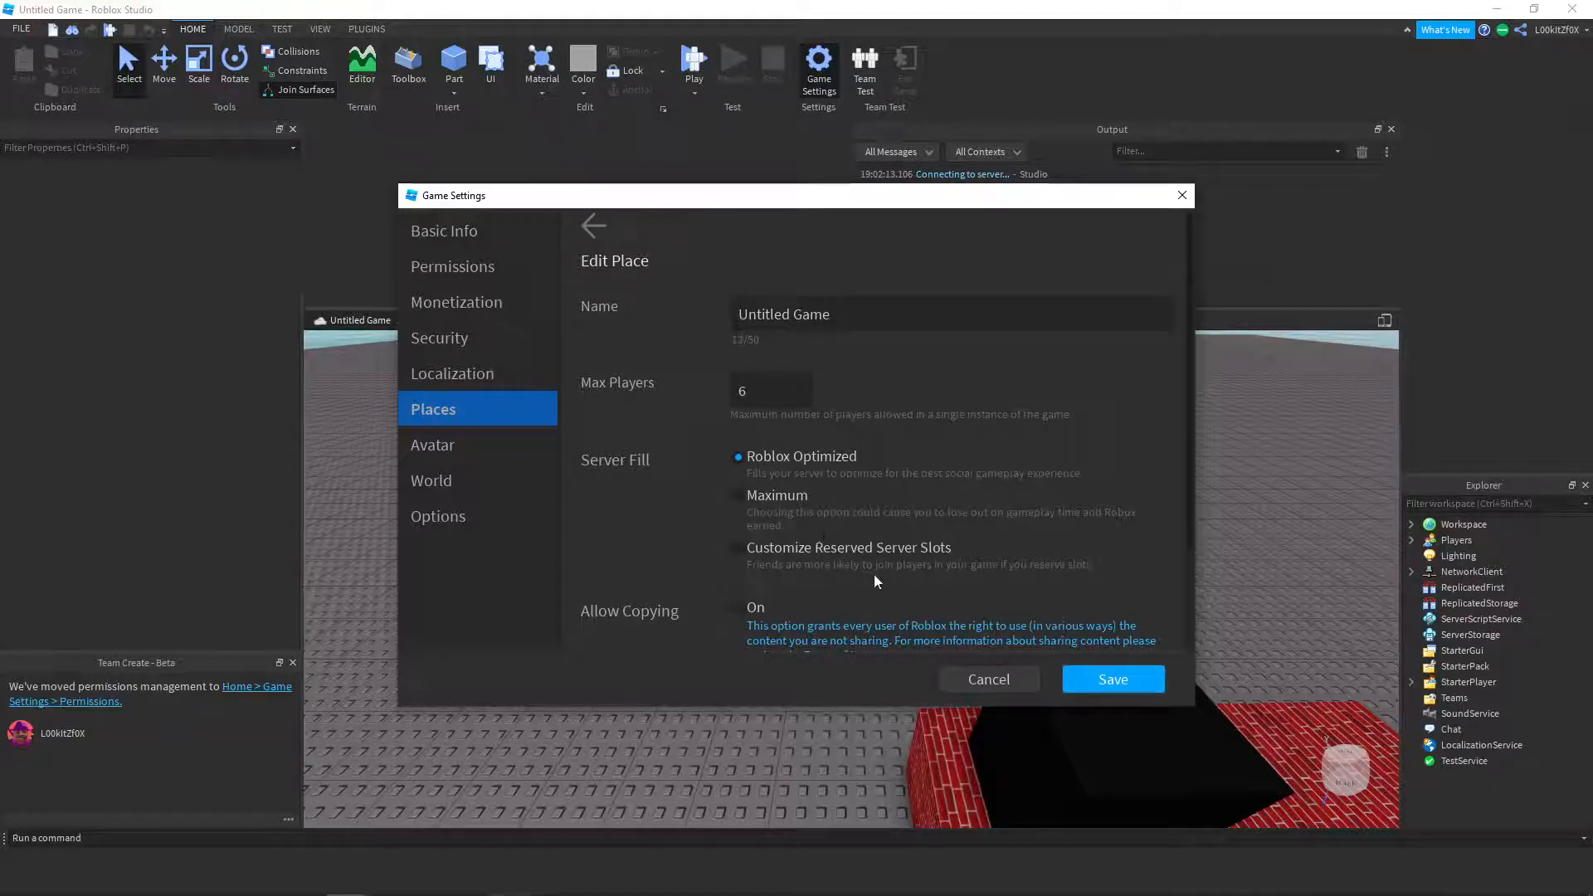
- Look over the server fill, copying and version history options of the place, and save the settings
scroll(751, 518, "down", 3)
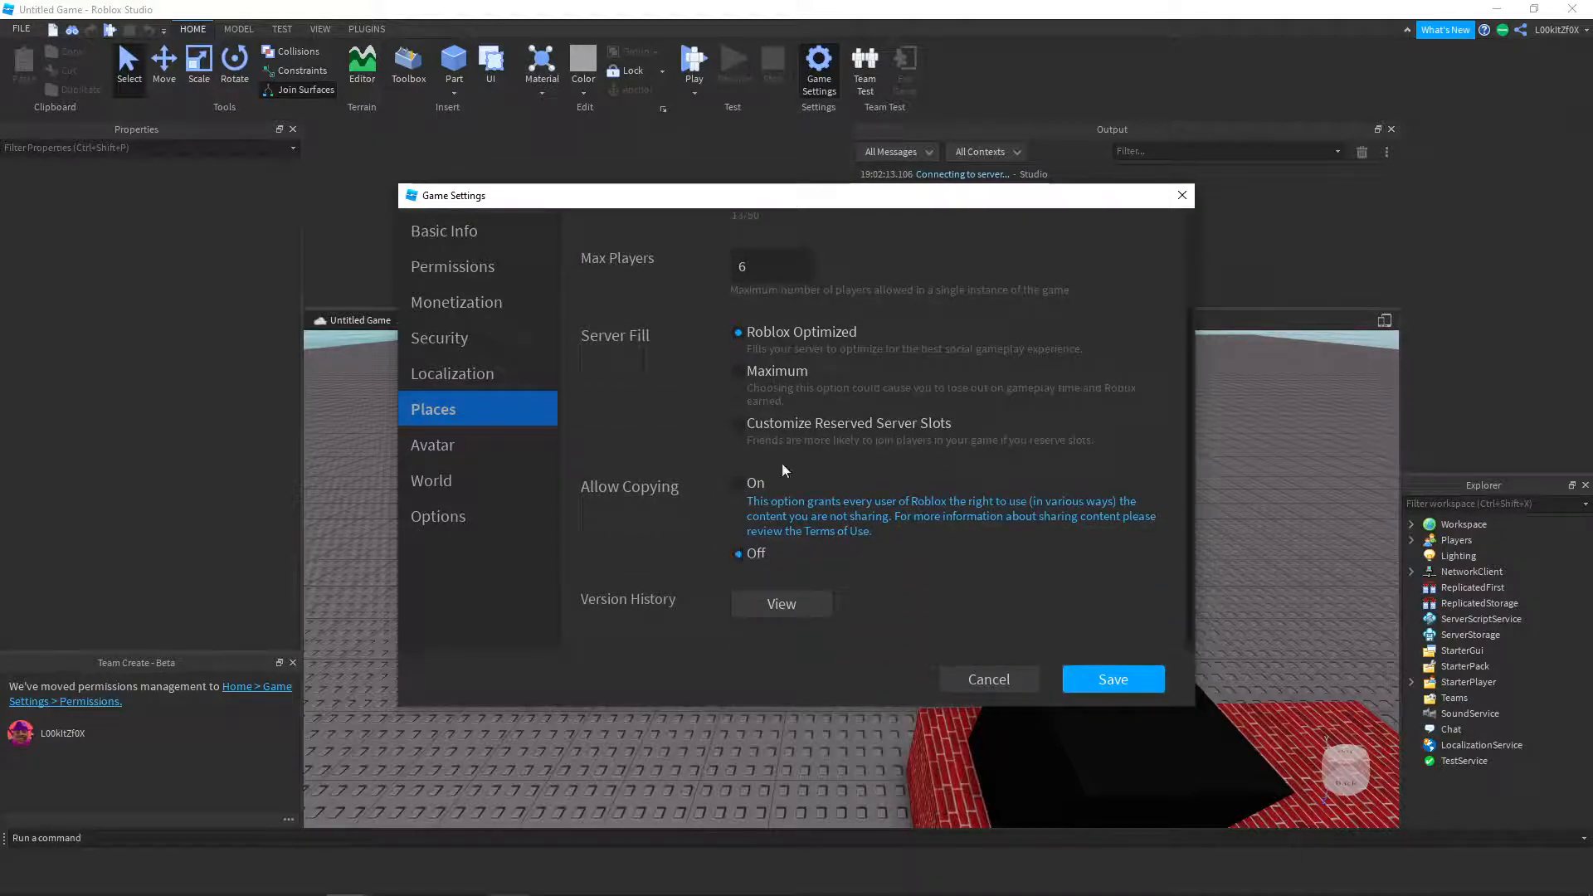
scroll(753, 572, "down", 1)
scroll(753, 572, "up", 3)
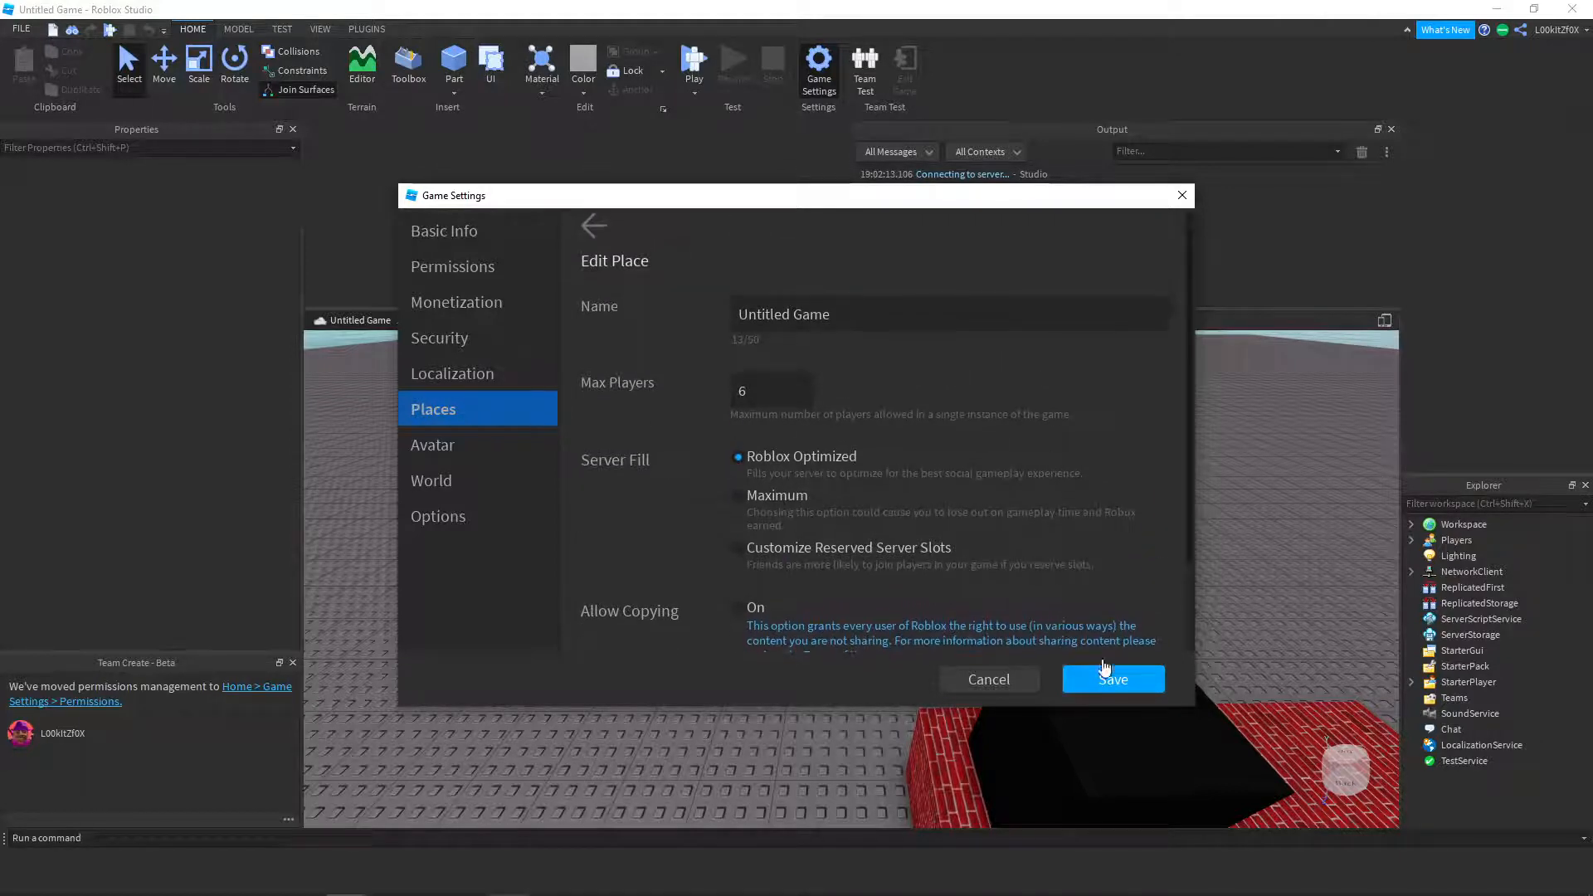
left_click(1081, 681)
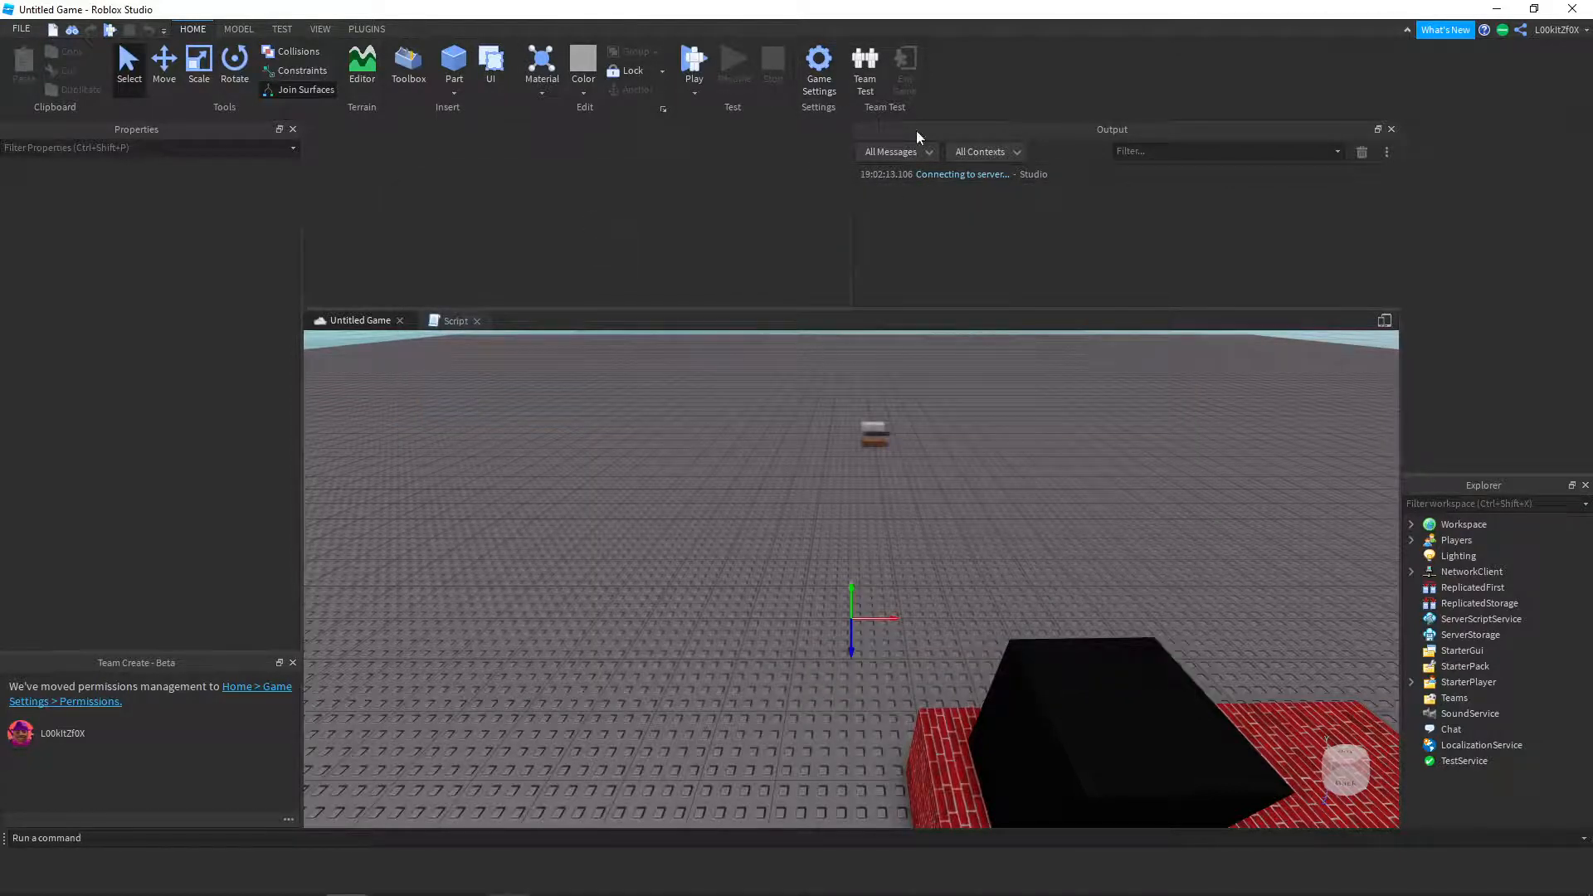
- Reopen the game settings and examine the Avatar page's presets, avatar type, scale ranges, body part and clothing overrides
left_click(838, 80)
left_click(435, 376)
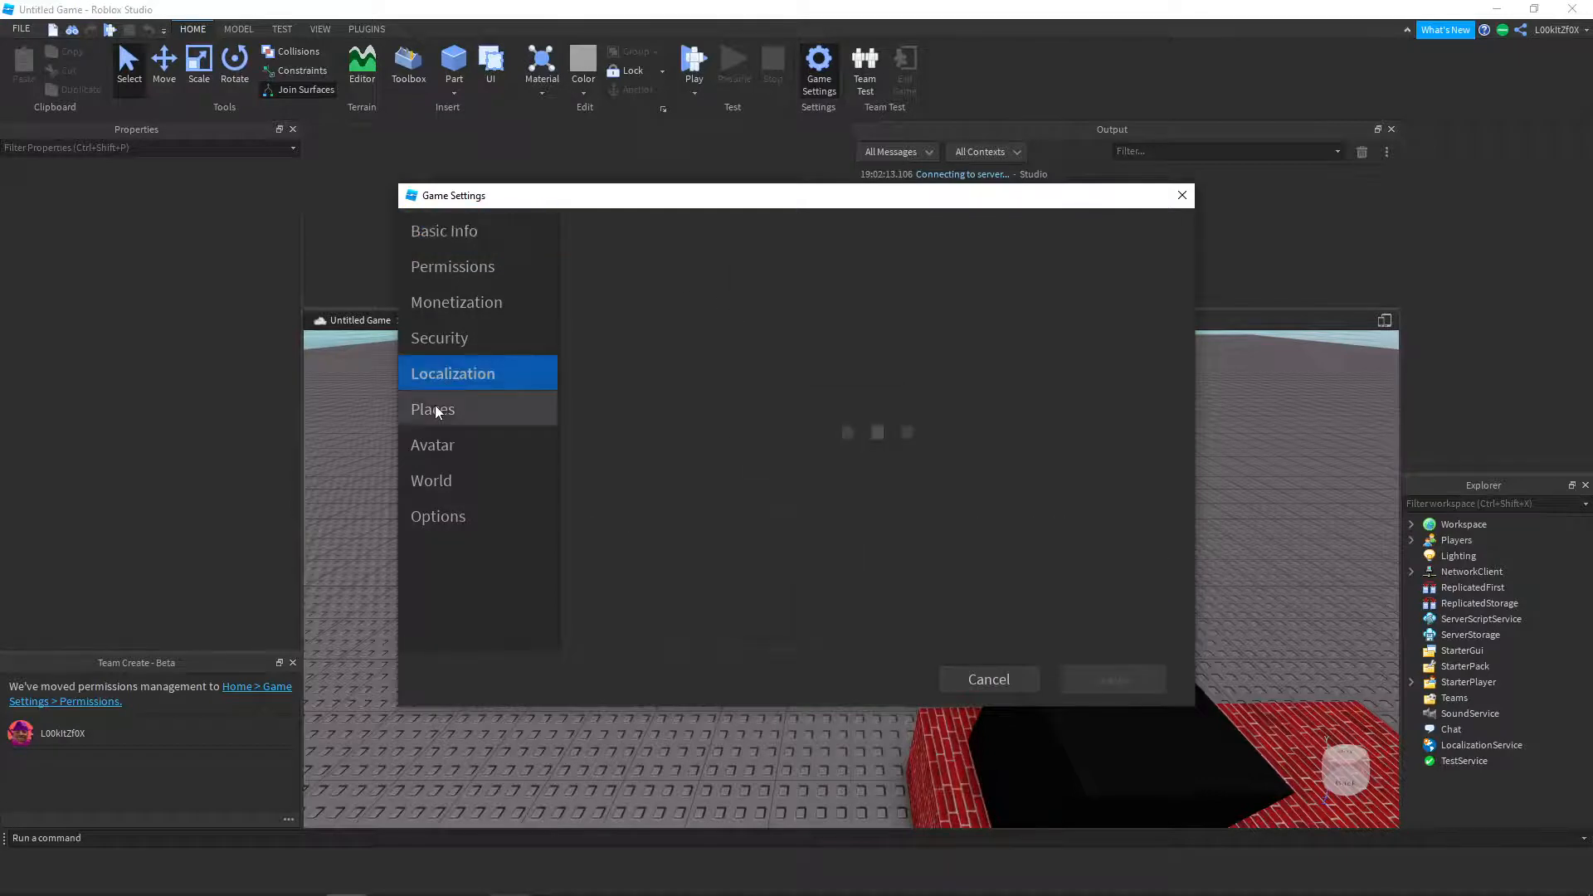
left_click(435, 414)
left_click(440, 449)
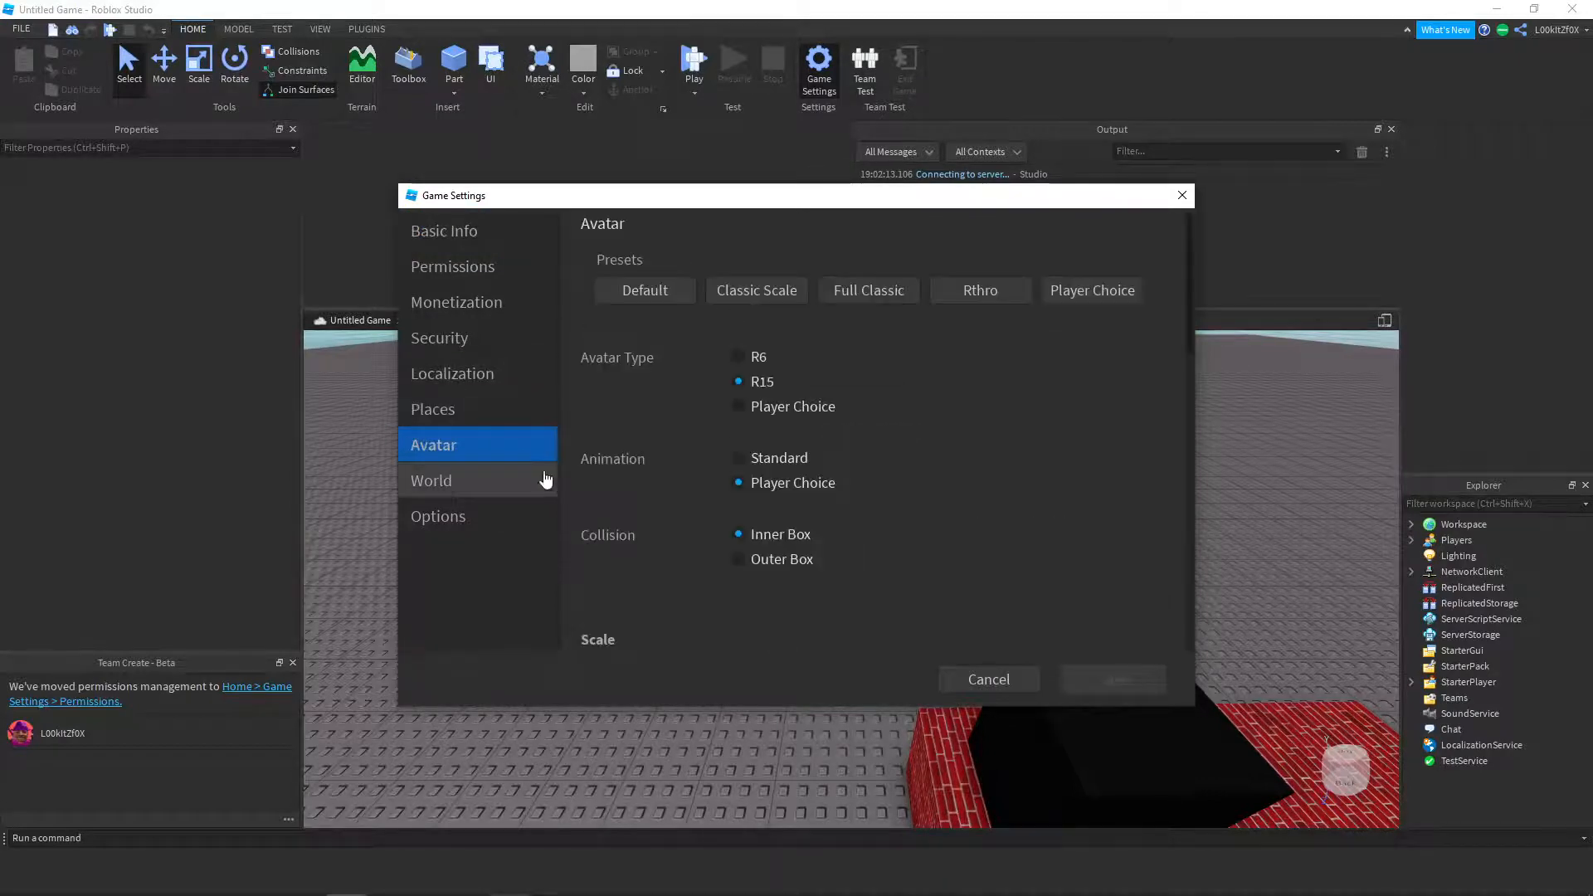
scroll(724, 385, "down", 3)
scroll(719, 340, "up", 3)
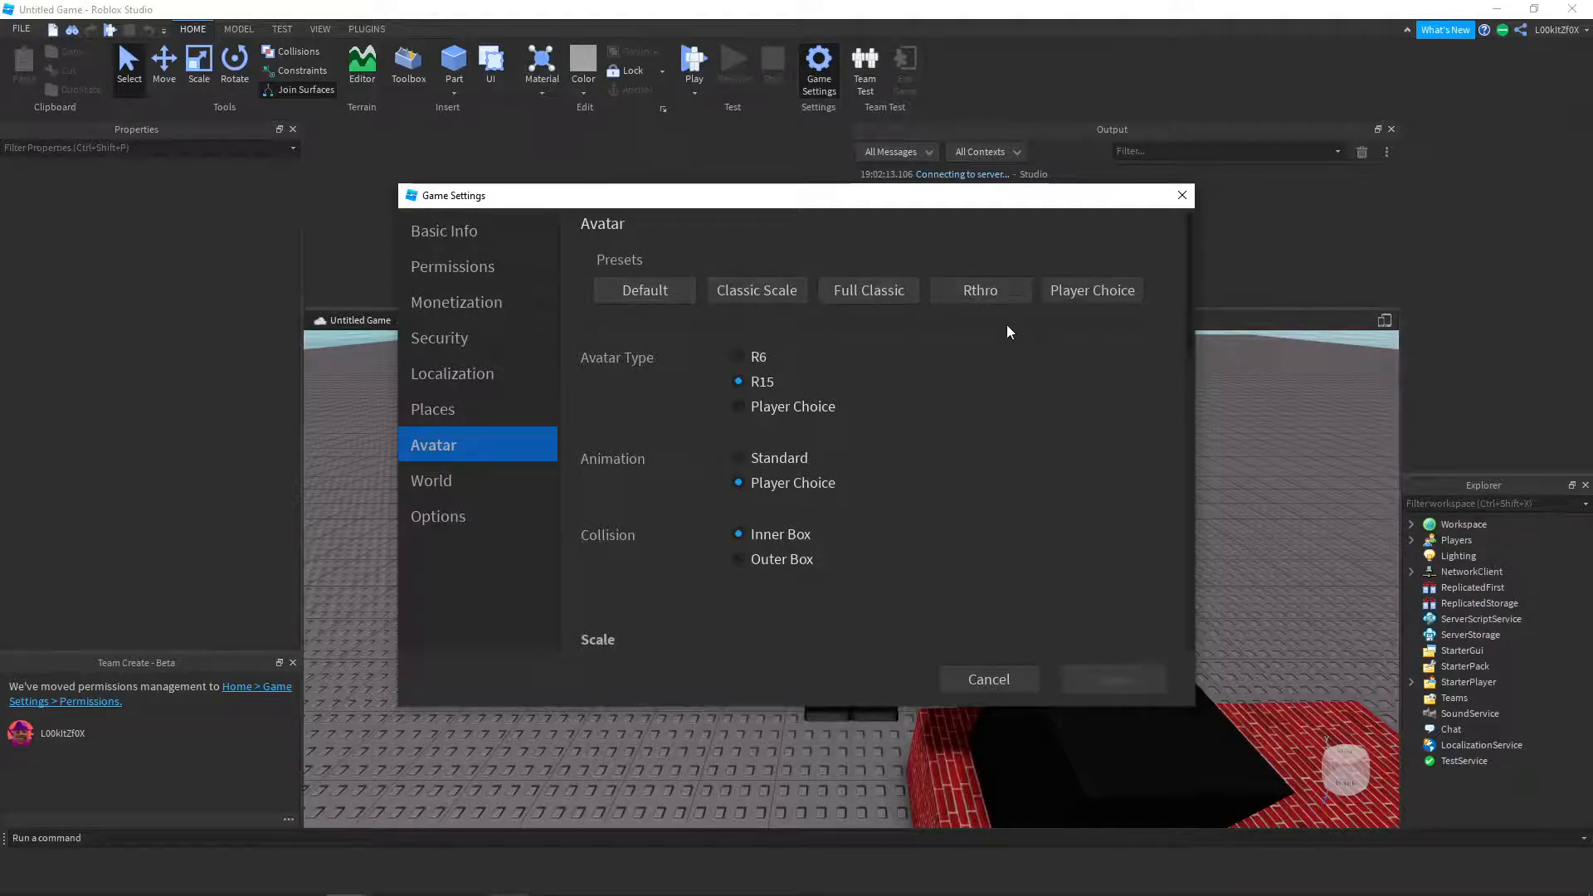
scroll(809, 452, "down", 1)
scroll(809, 452, "down", 15)
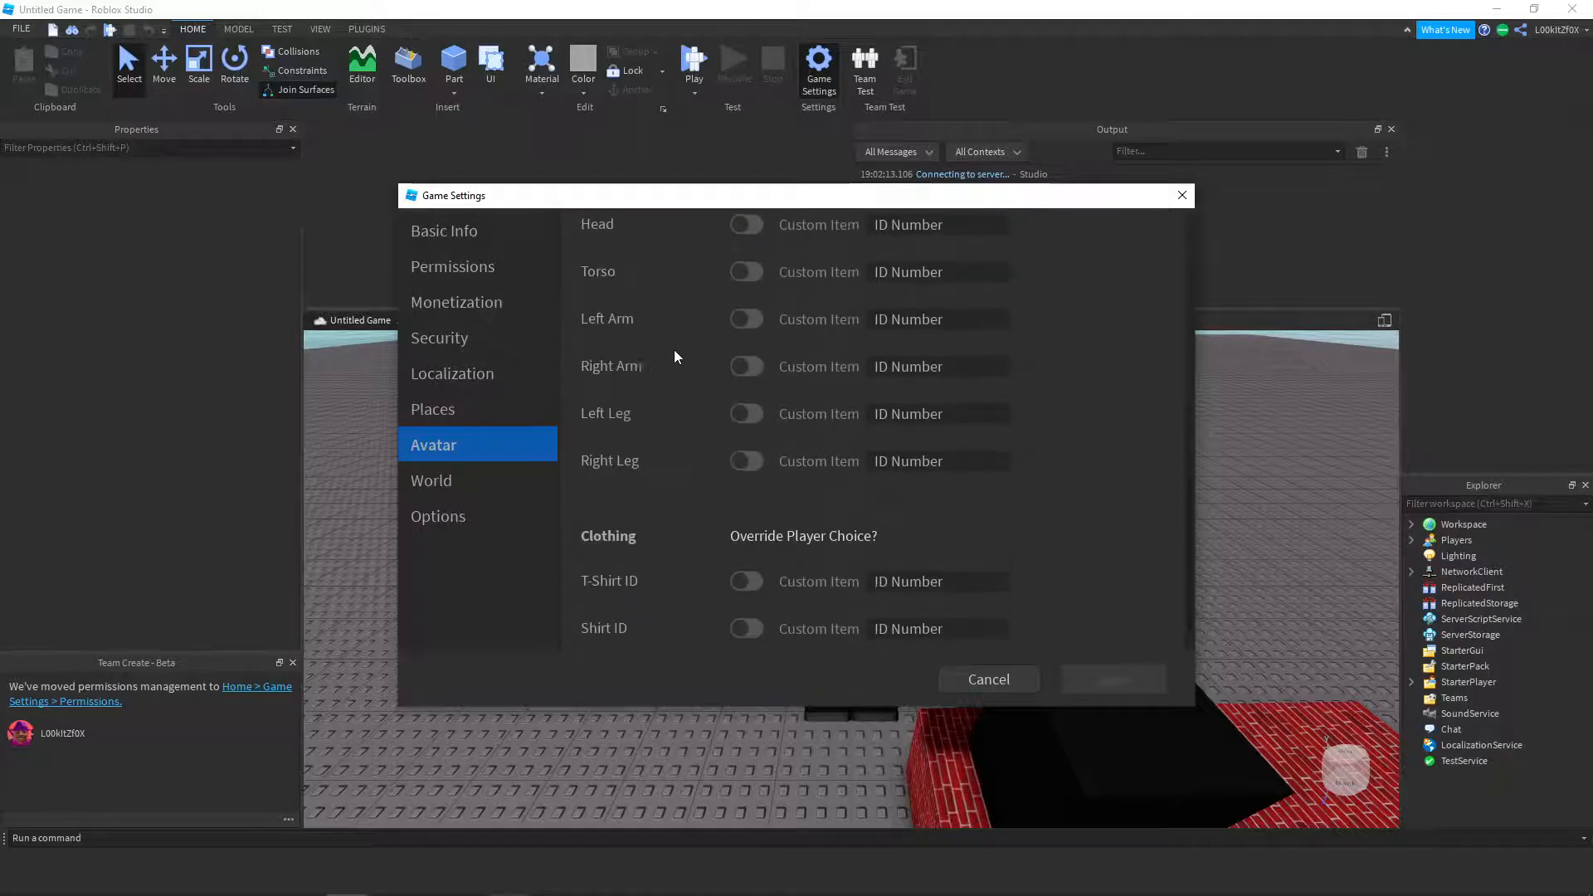
scroll(705, 489, "up", 8)
scroll(720, 473, "down", 1)
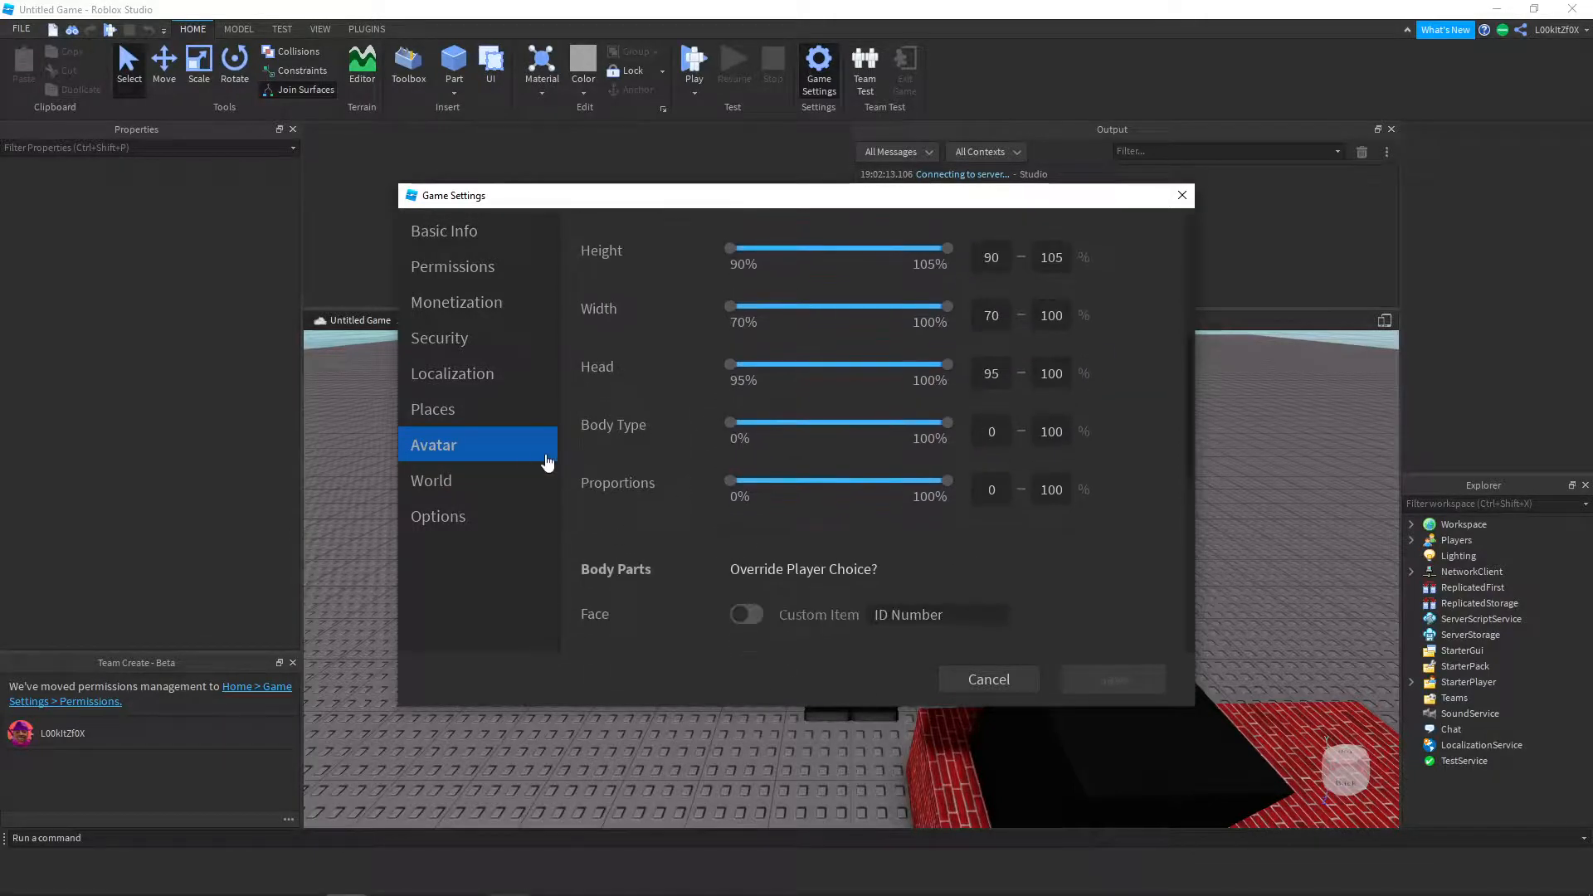
- Look over the World settings, set Enable Collaborative Editing to On in the Options and save
left_click(476, 478)
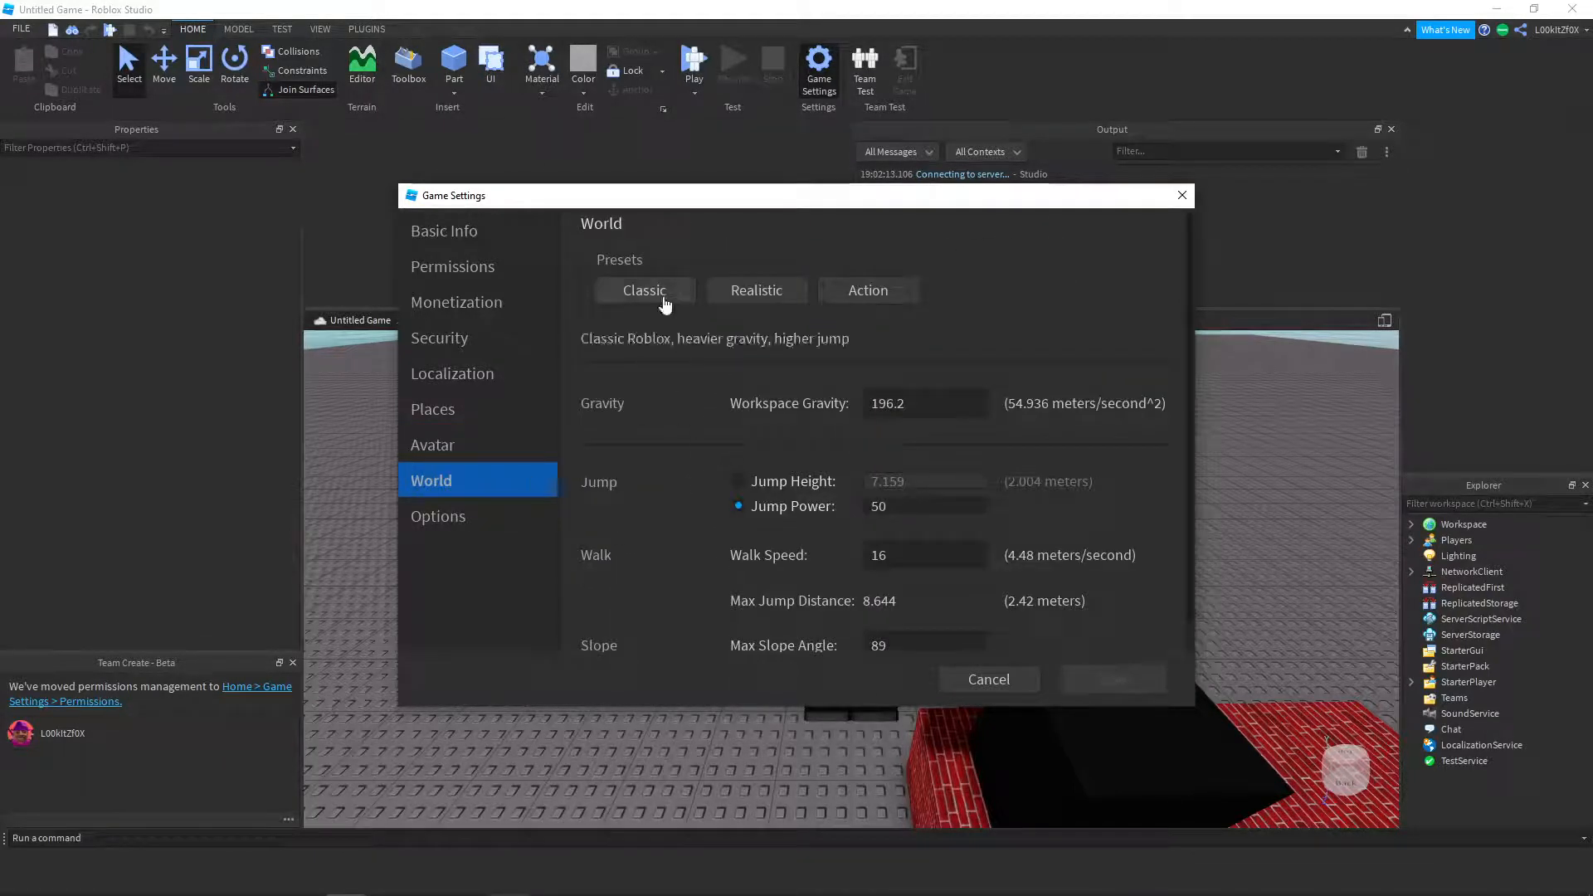
scroll(926, 458, "down", 1)
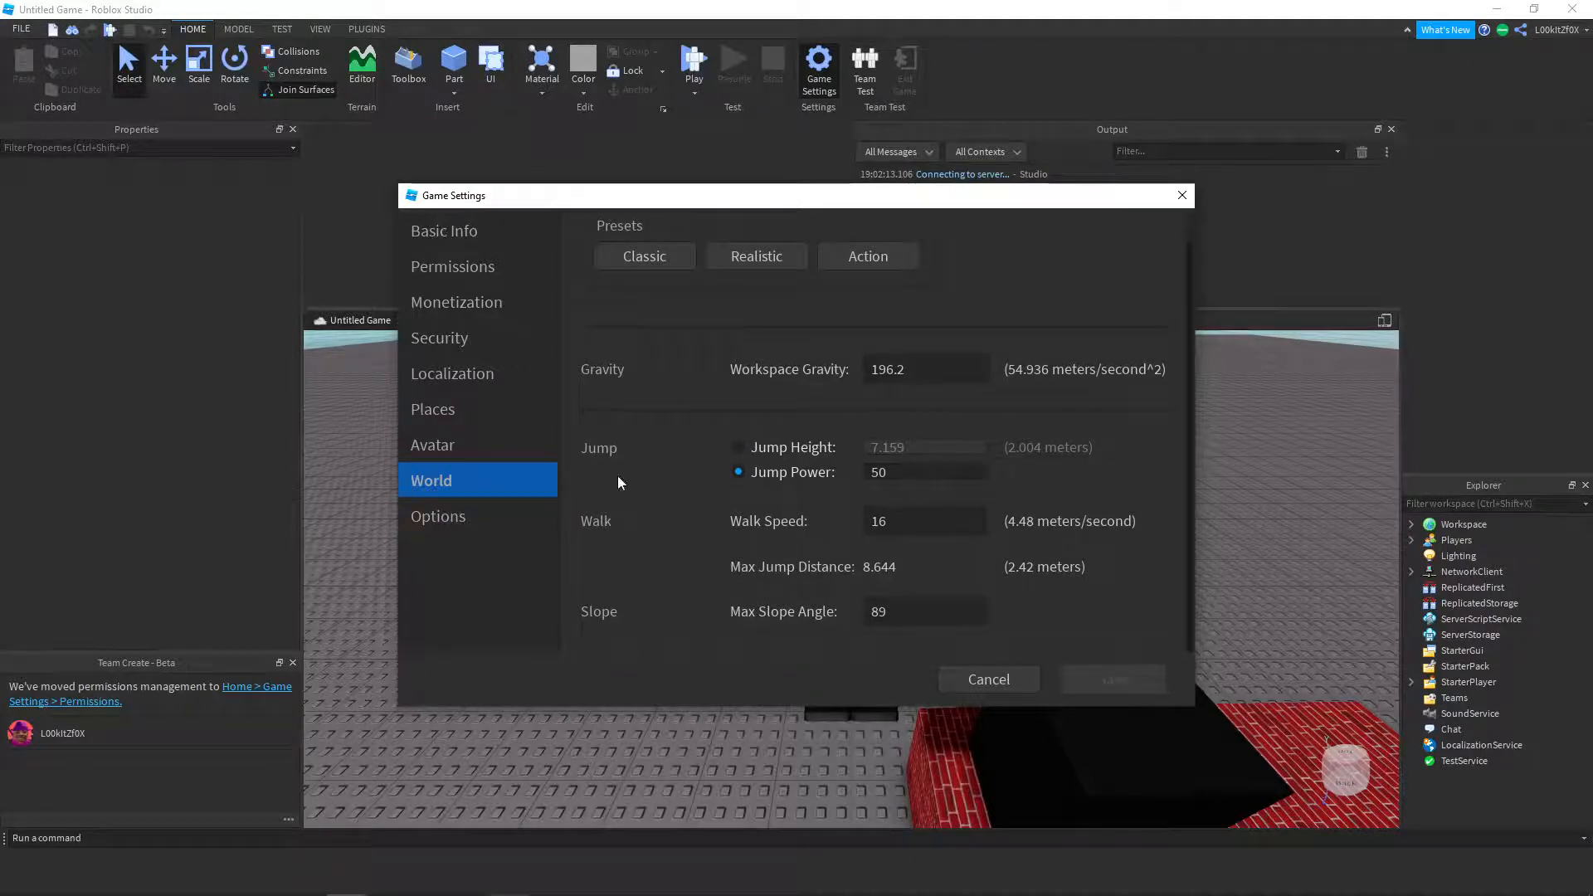
left_click(541, 512)
left_click(739, 267)
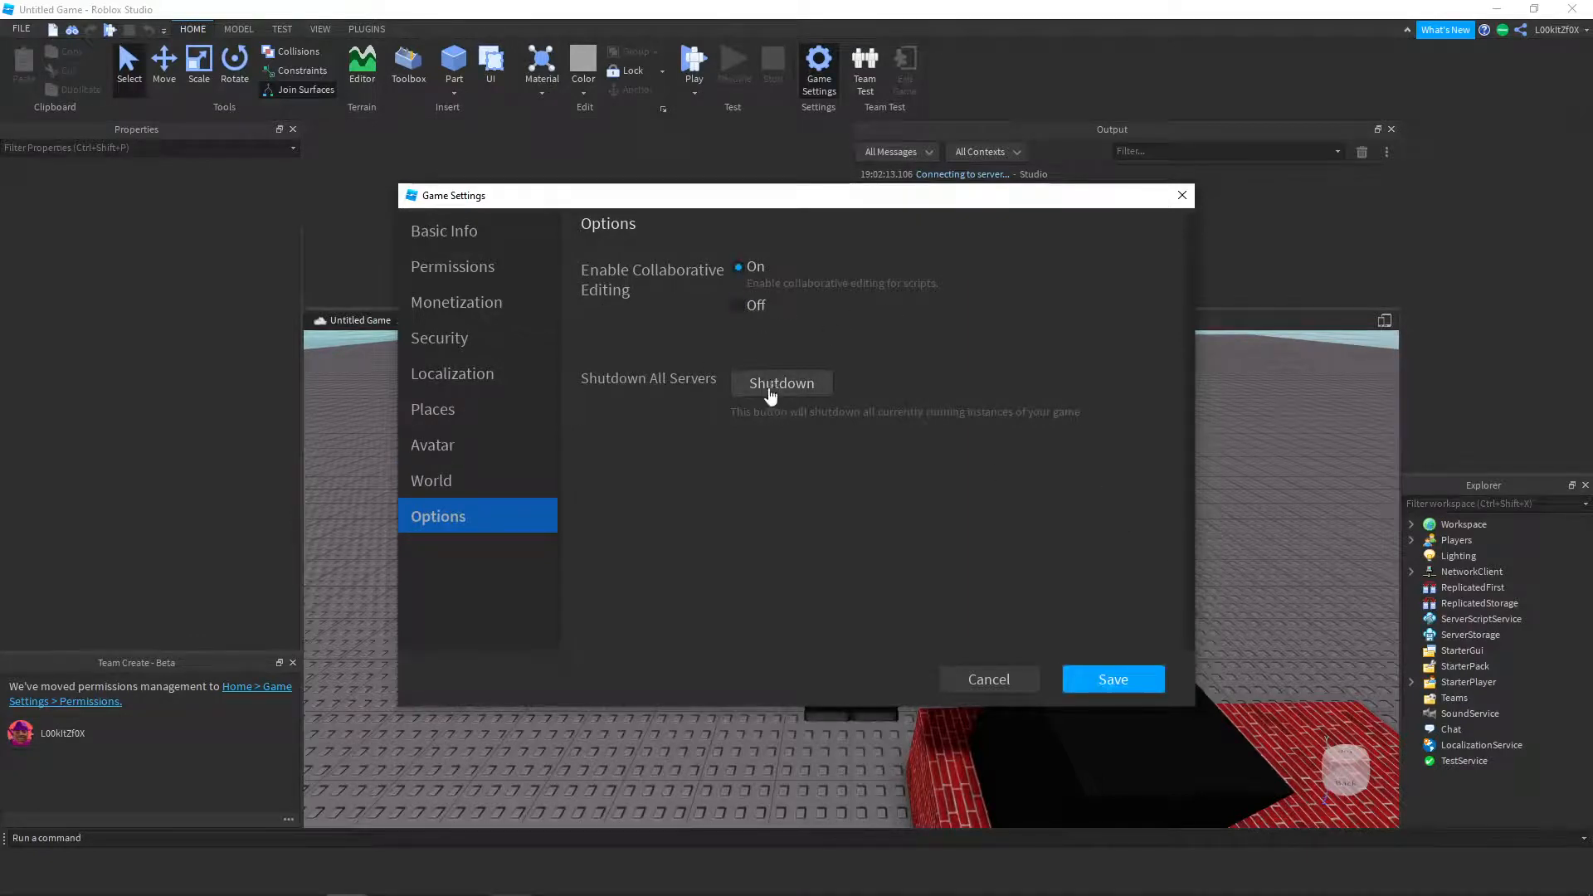
left_click(1080, 680)
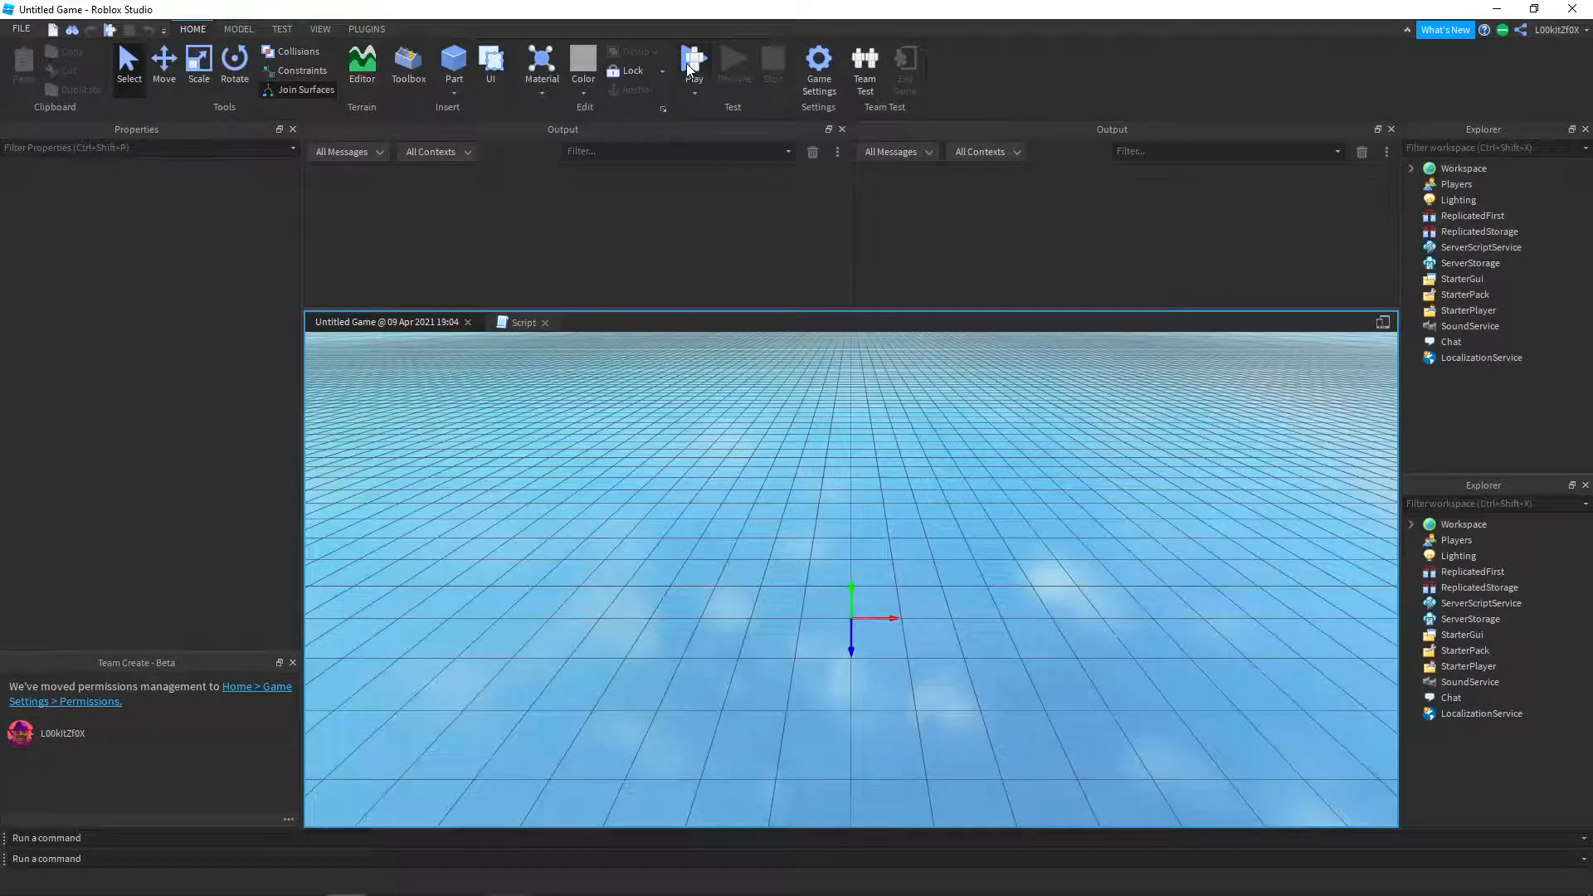
- Playtest the game, stop it, and cut the Zombie model out of StarterPlayer
left_click(692, 65)
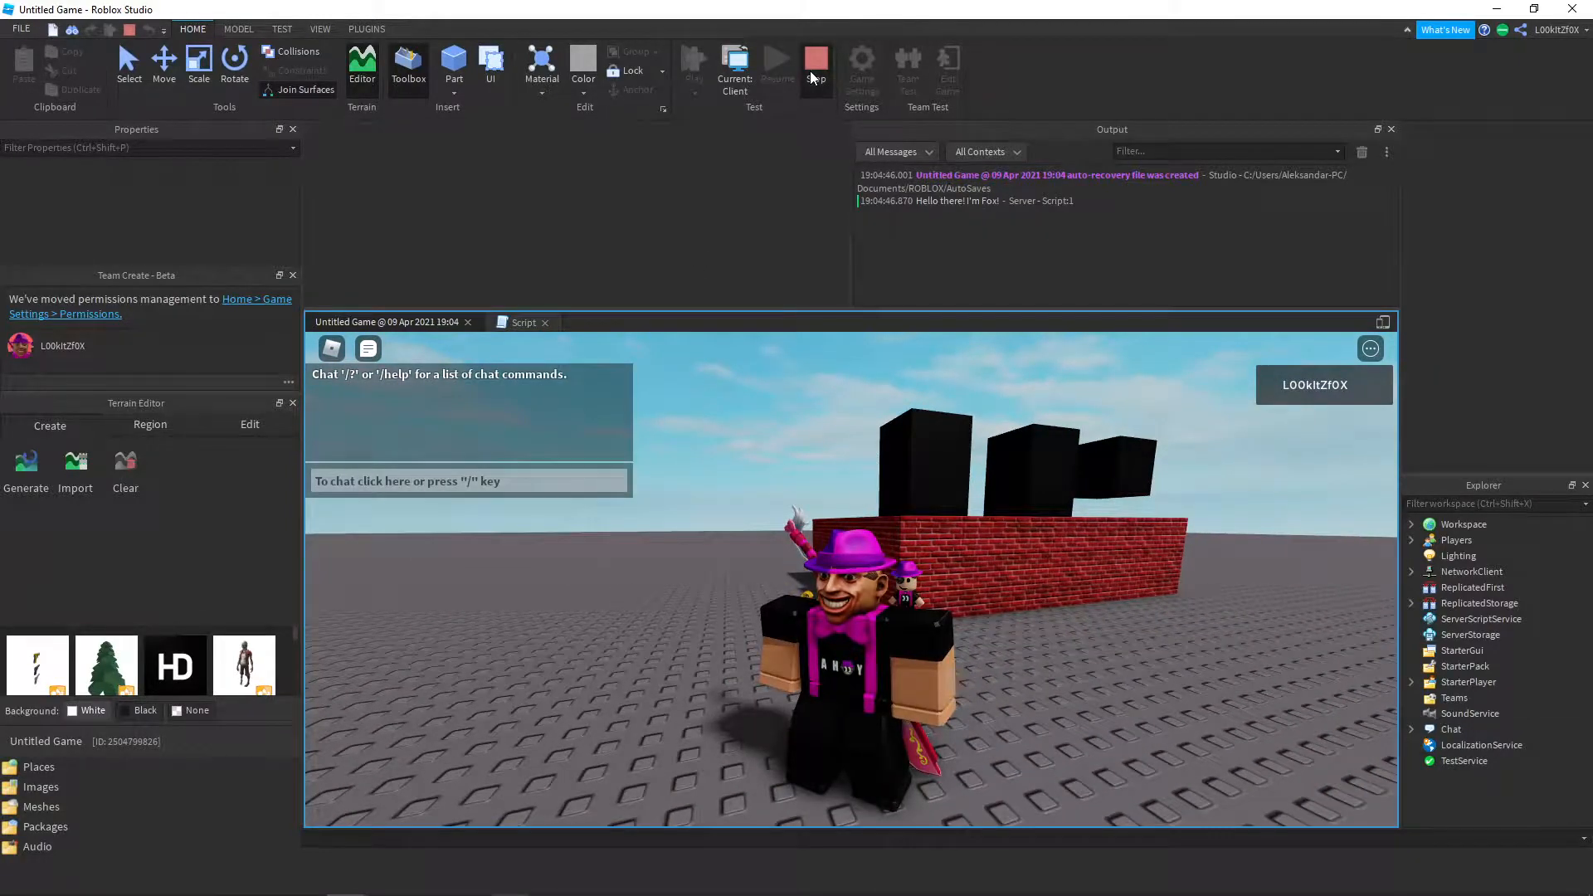
left_click(1412, 682)
left_click(1472, 698)
right_click(1472, 699)
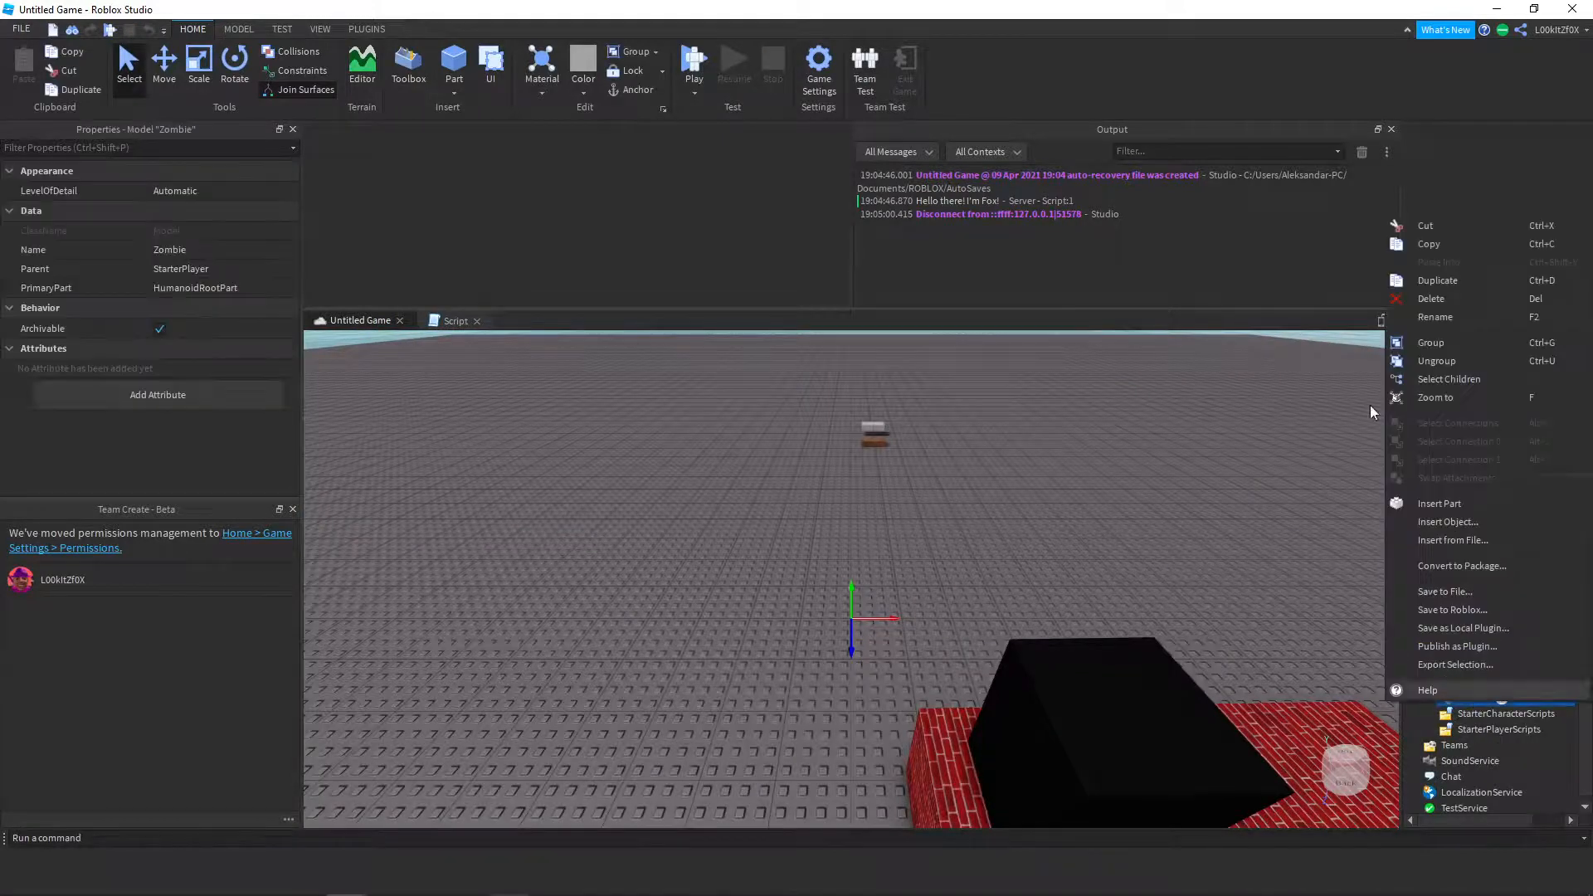
left_click(1449, 221)
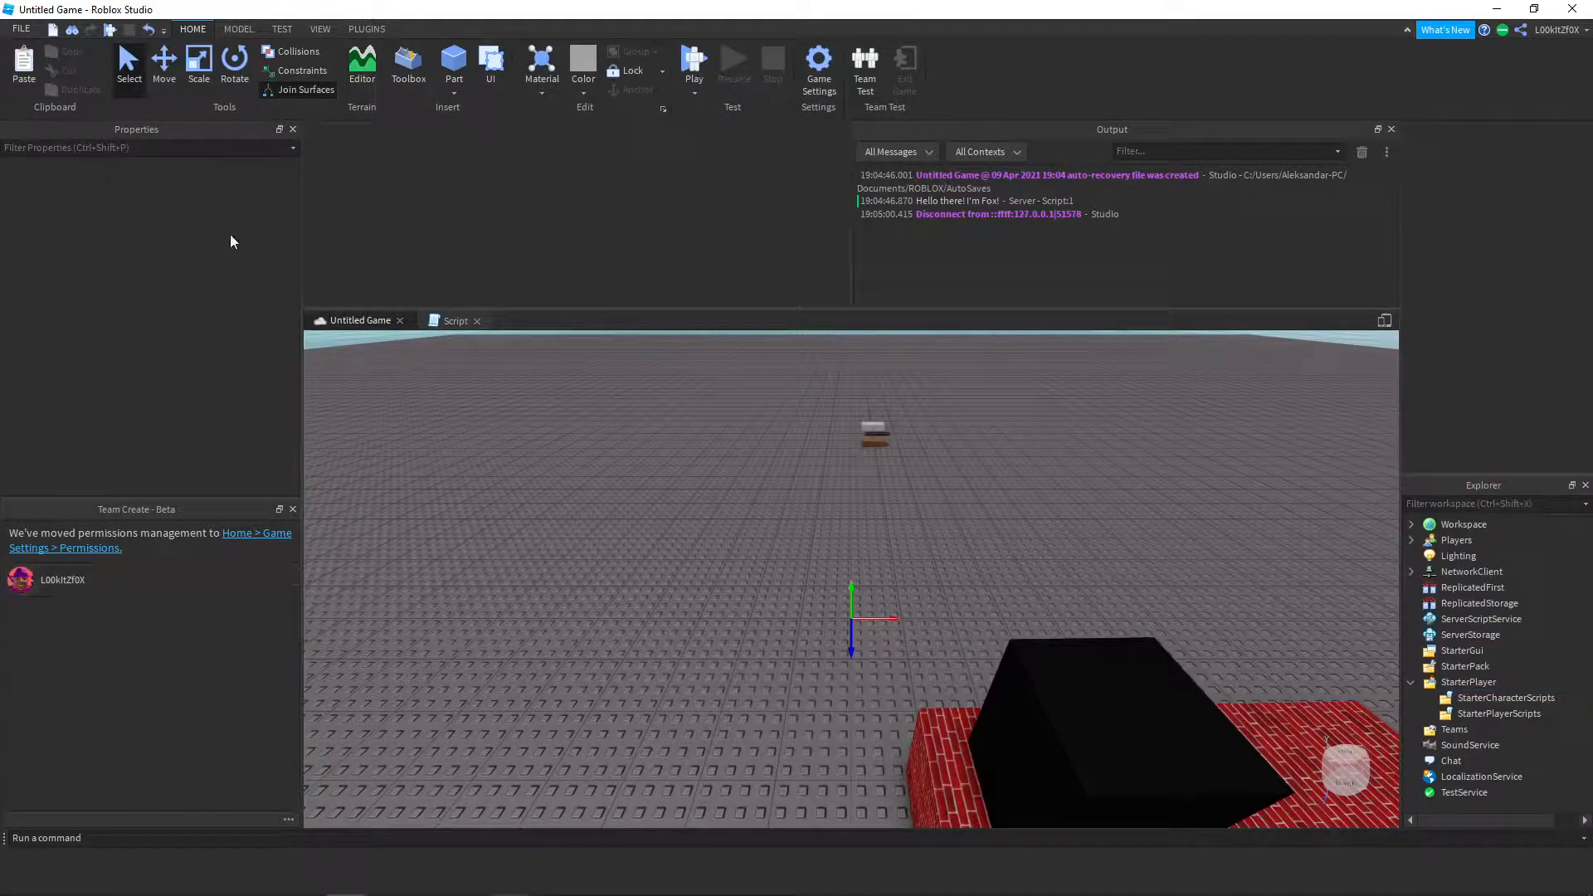
- Show the Toolbox and view the red brick platform with its black blocks from another angle
left_click(408, 63)
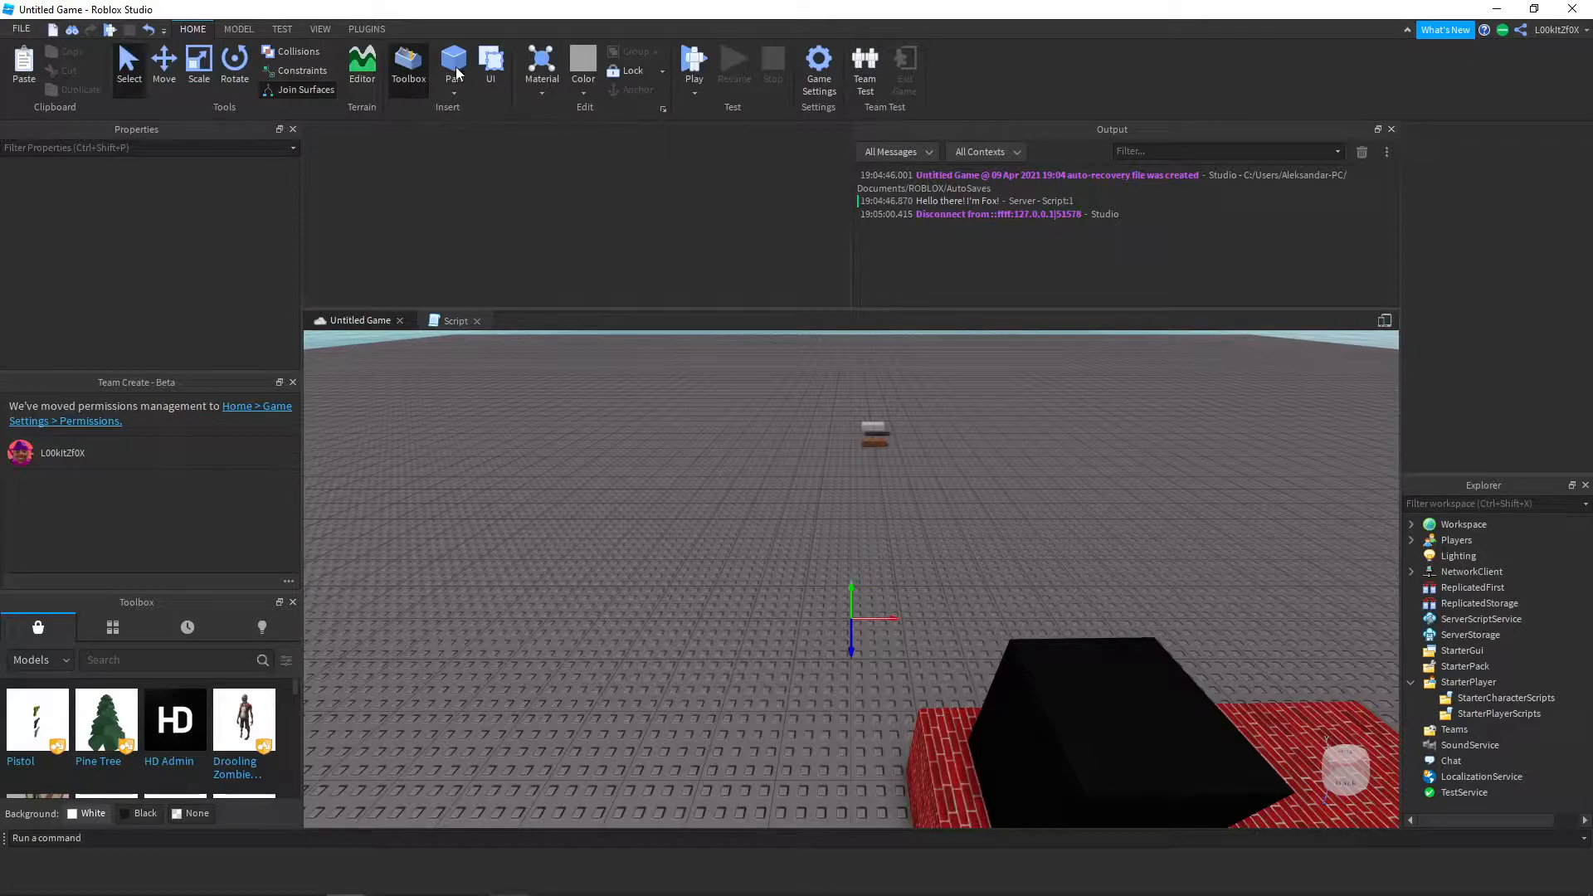
scroll(1004, 551, "down", 4)
right_click_drag(1004, 551, 994, 547)
scroll(1079, 464, "up", 5)
right_click_drag(1115, 462, 975, 426)
scroll(796, 444, "up", 6)
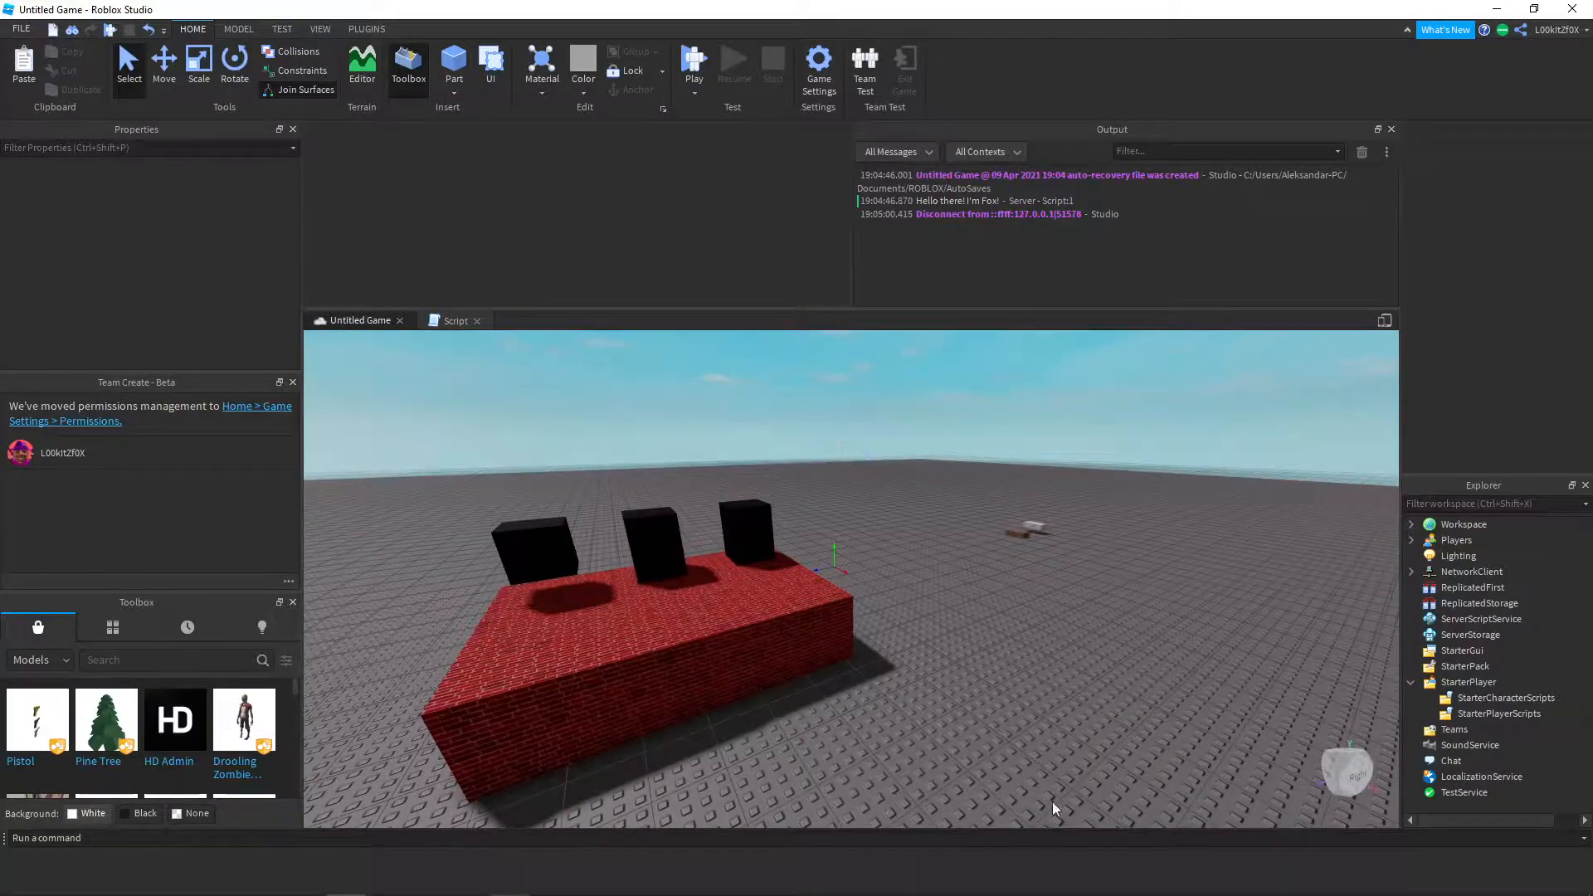
mouse_move(993, 894)
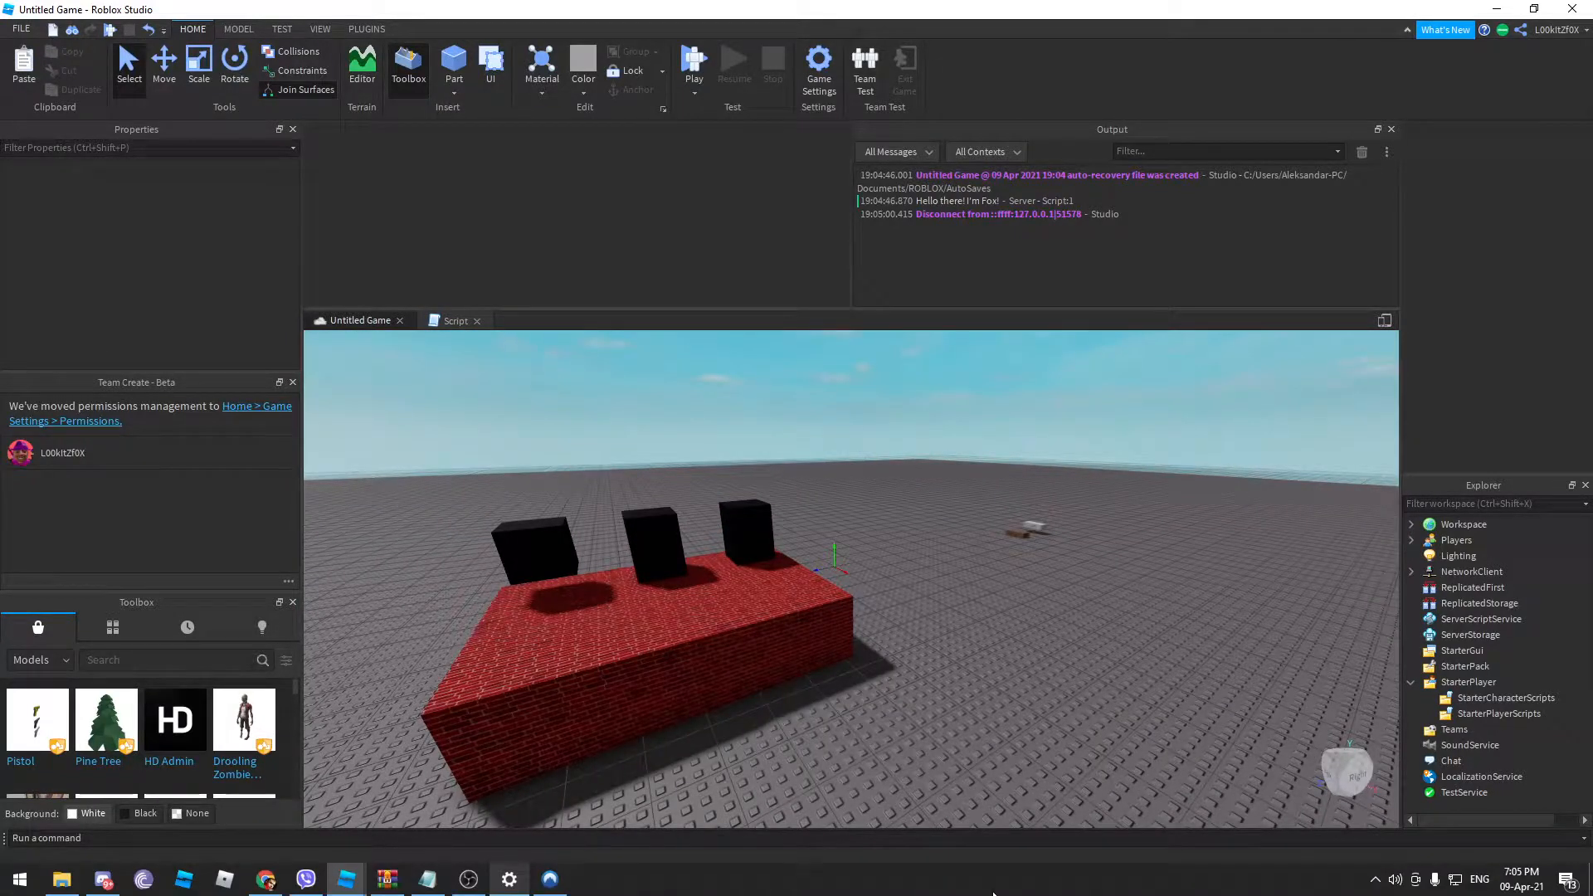
left_click(469, 881)
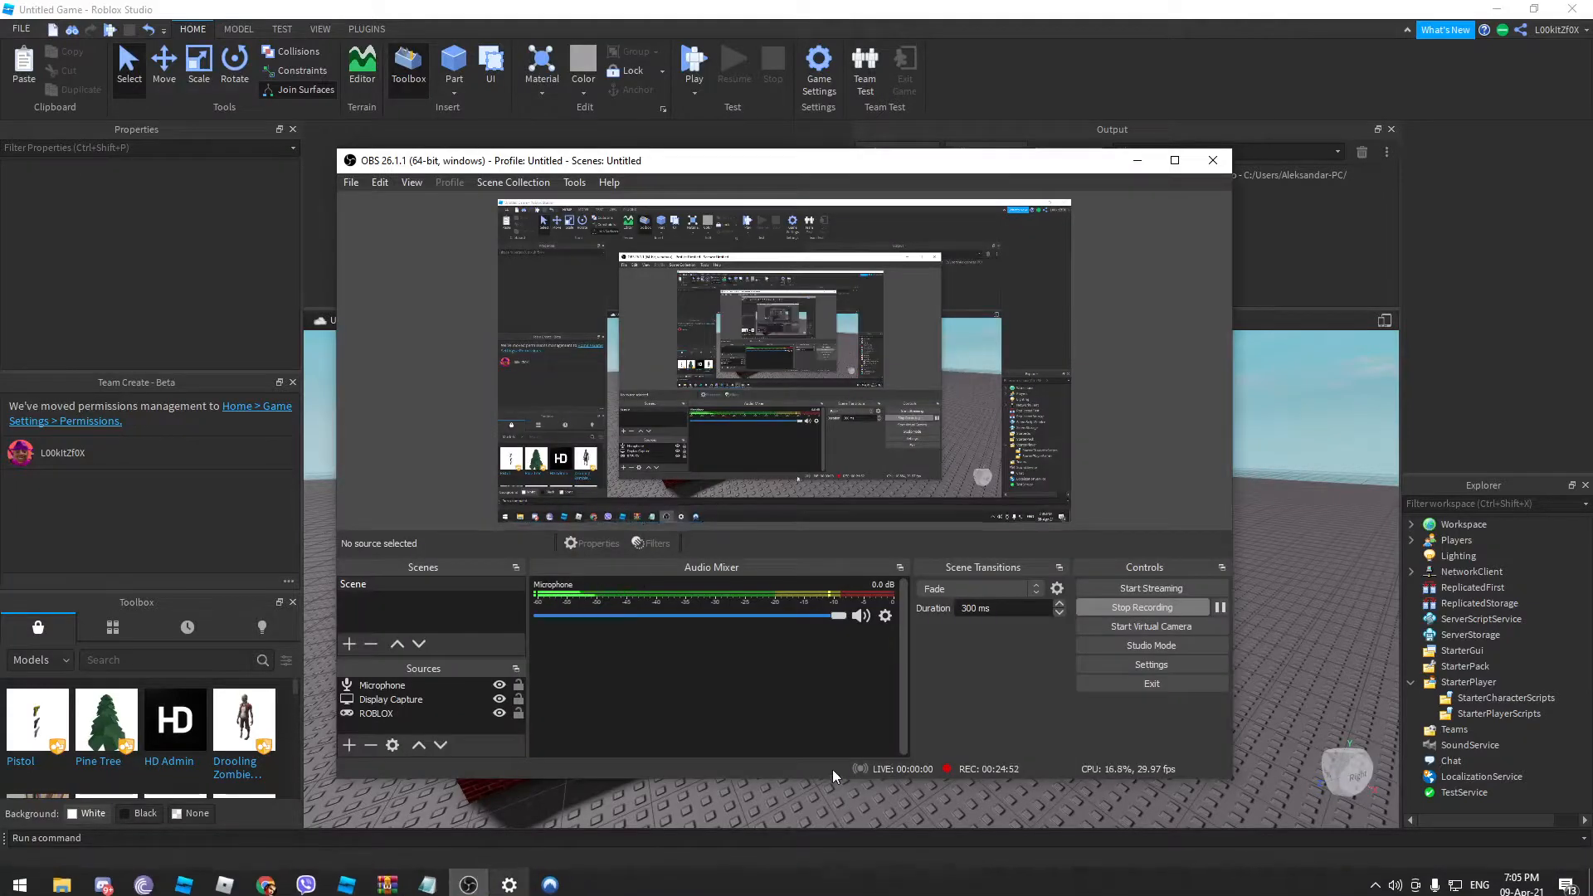